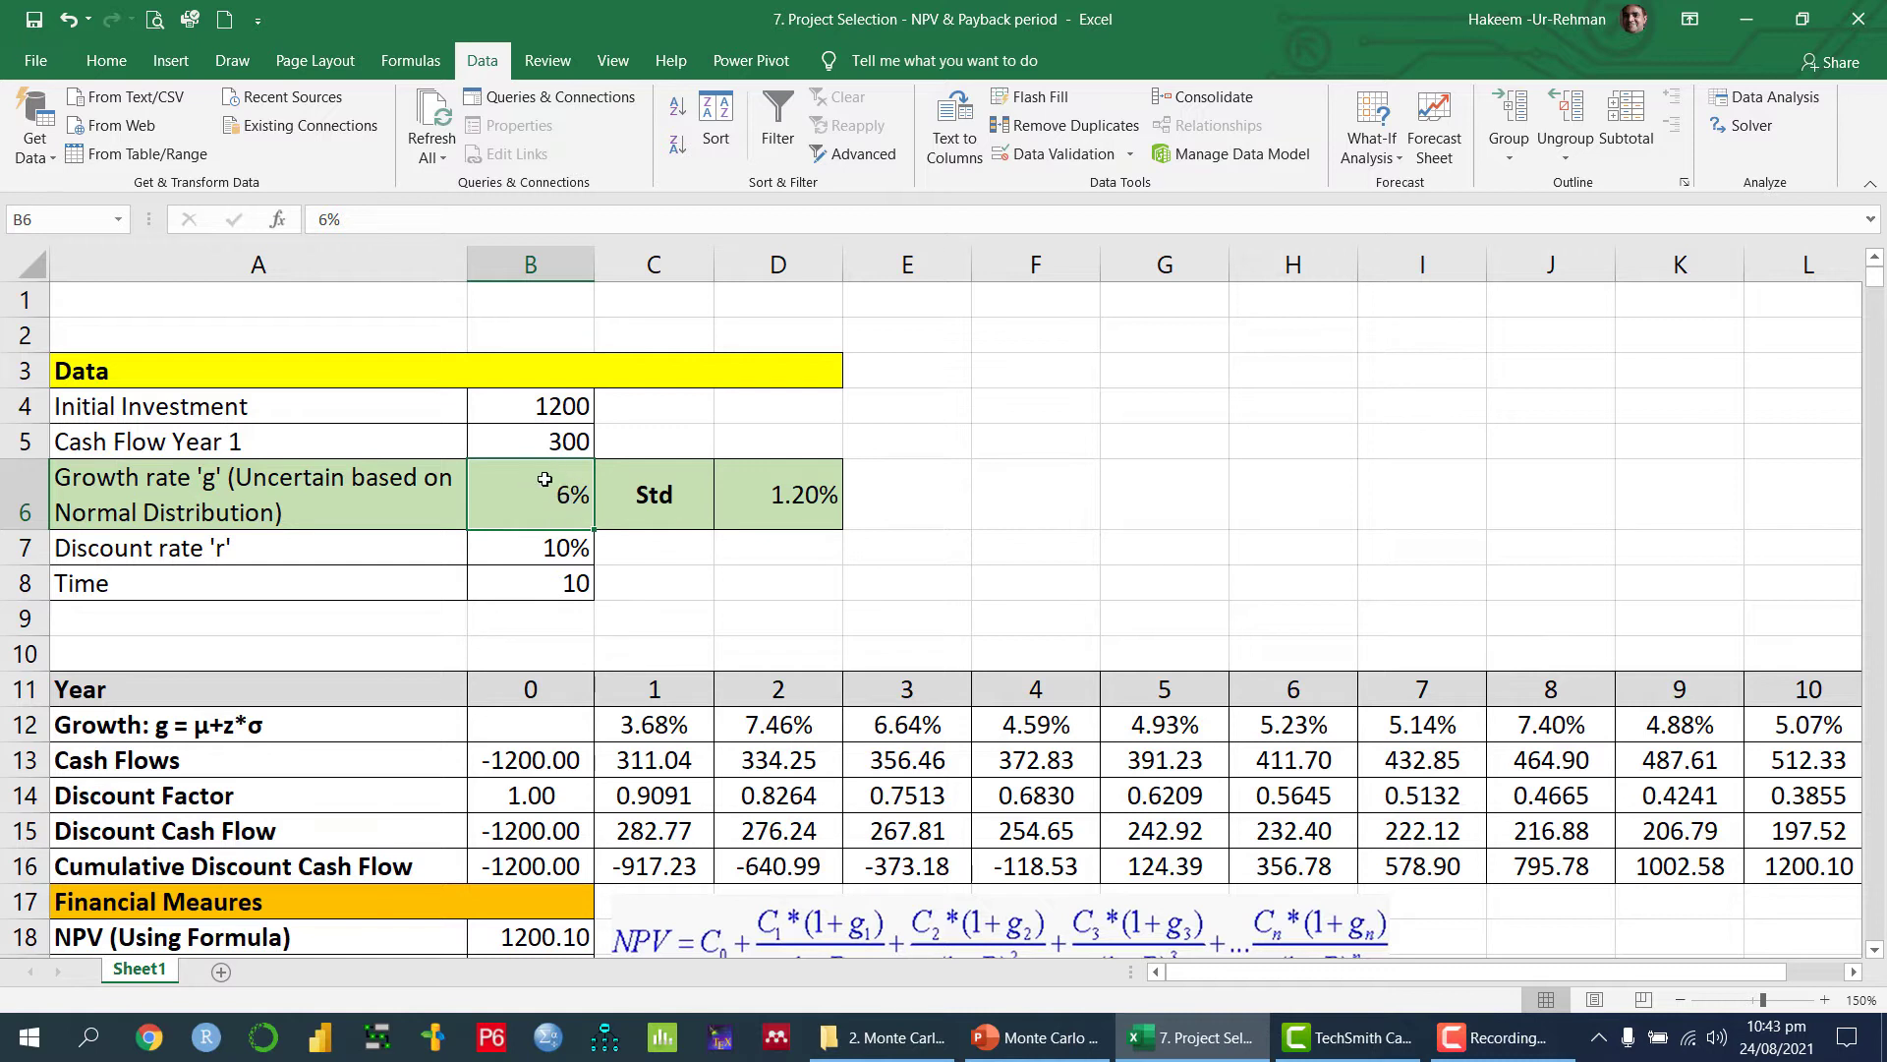
Step: Review the Data section's inputs: growth rate with its standard deviation, discount rate and time
{"action": "left_click", "coordinate": [807, 498]}
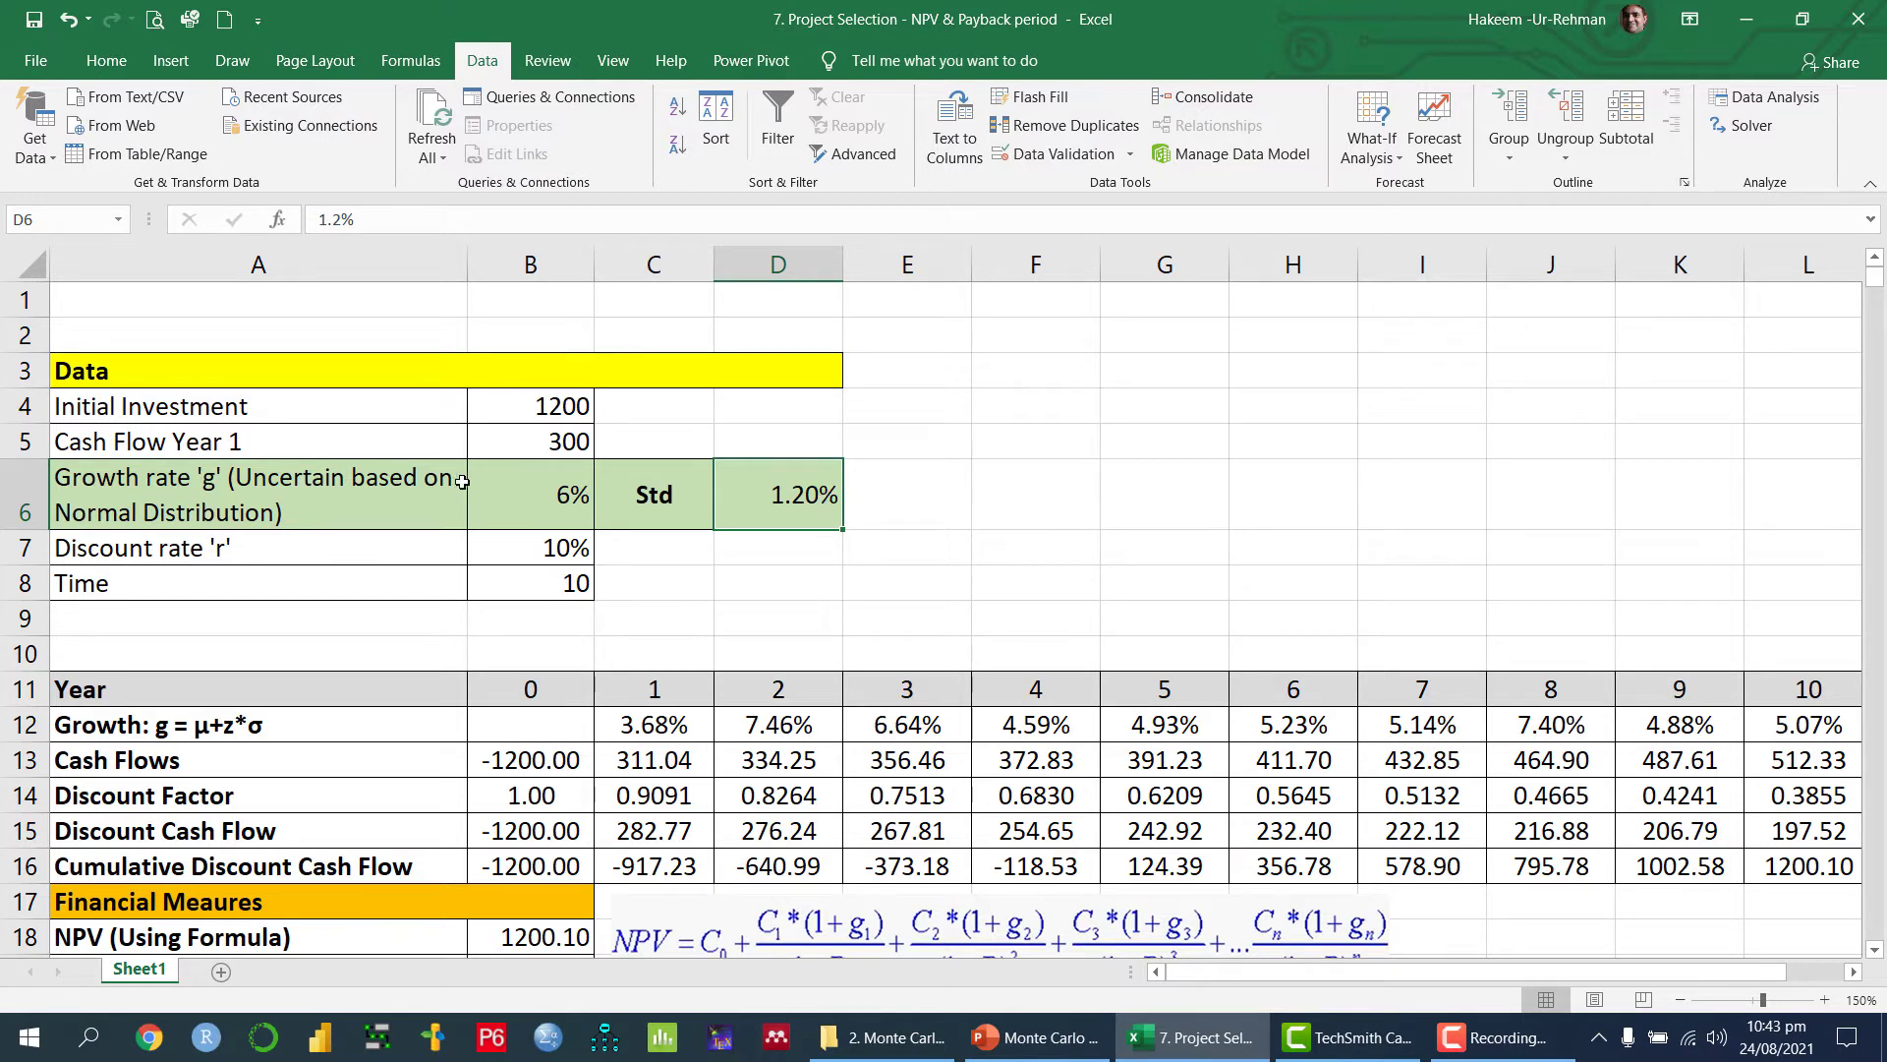
{"action": "left_click_drag", "start_coordinate": [362, 489], "coordinate": [775, 498]}
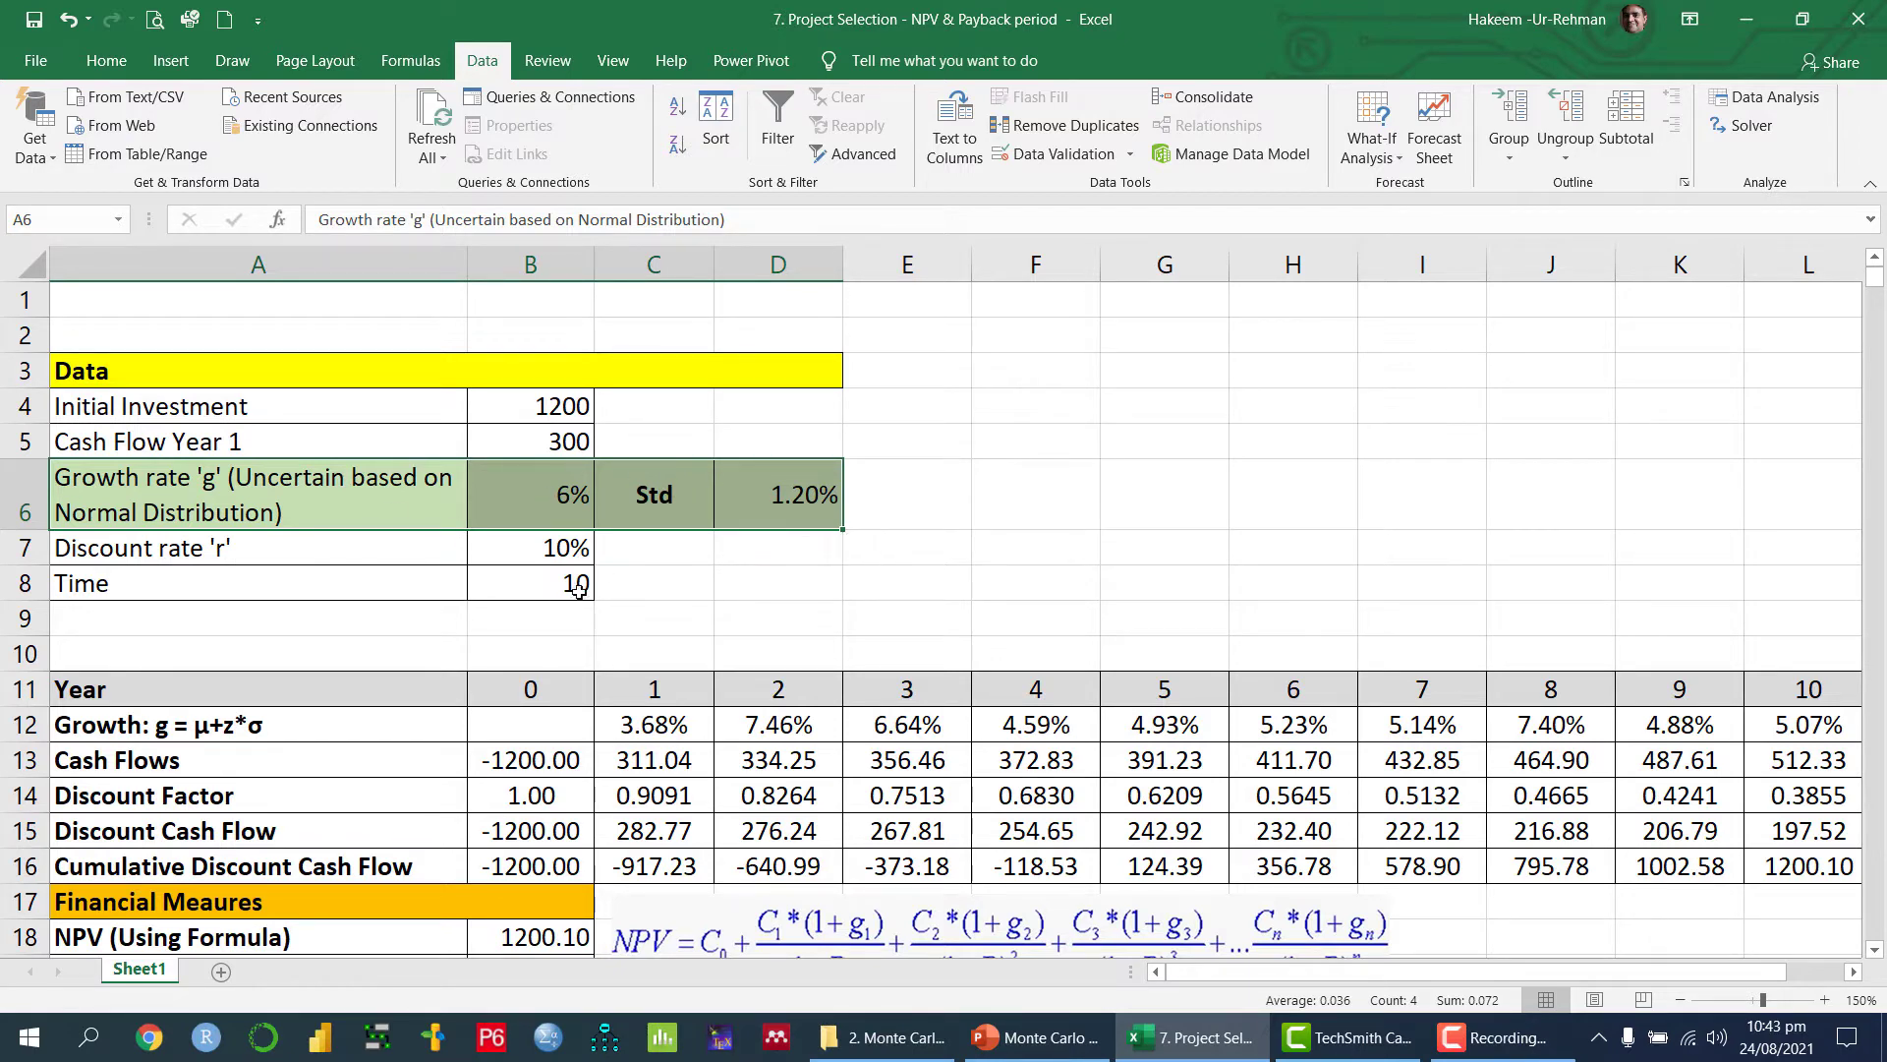
{"action": "left_click", "coordinate": [346, 553]}
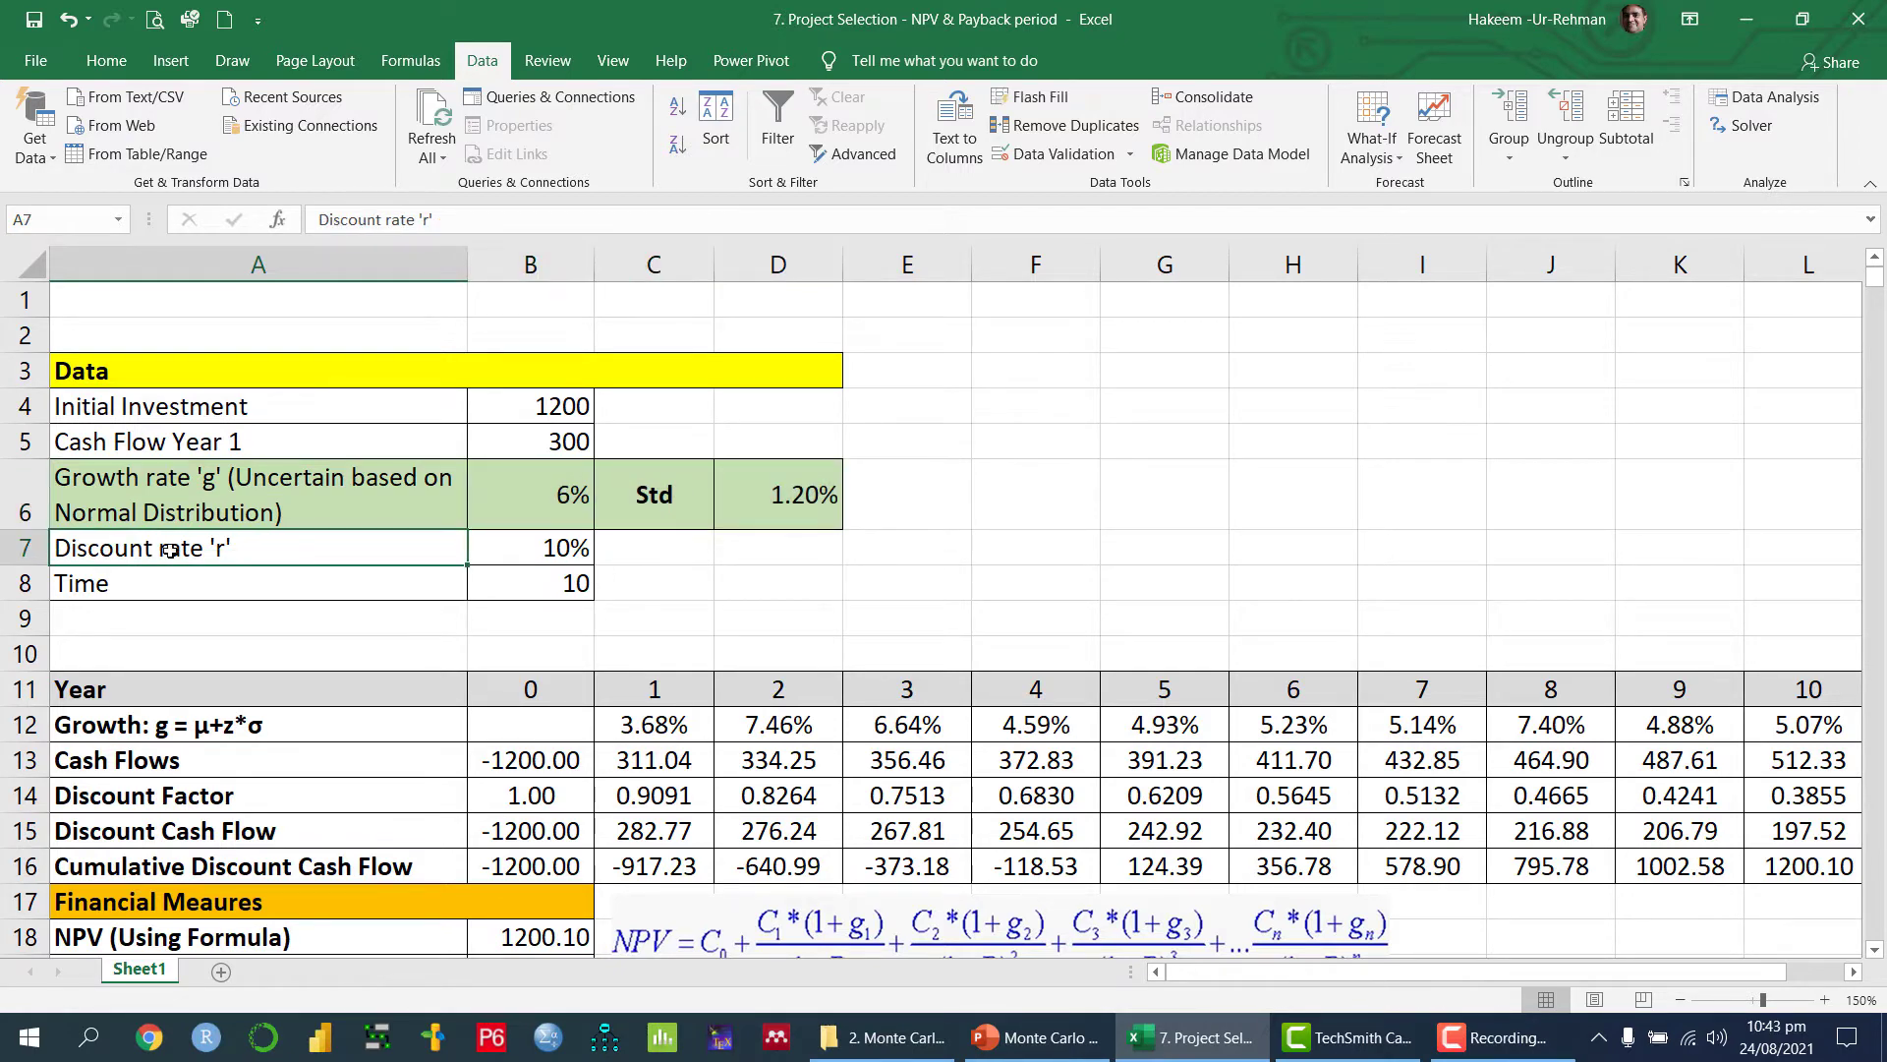
{"action": "left_click", "coordinate": [557, 550]}
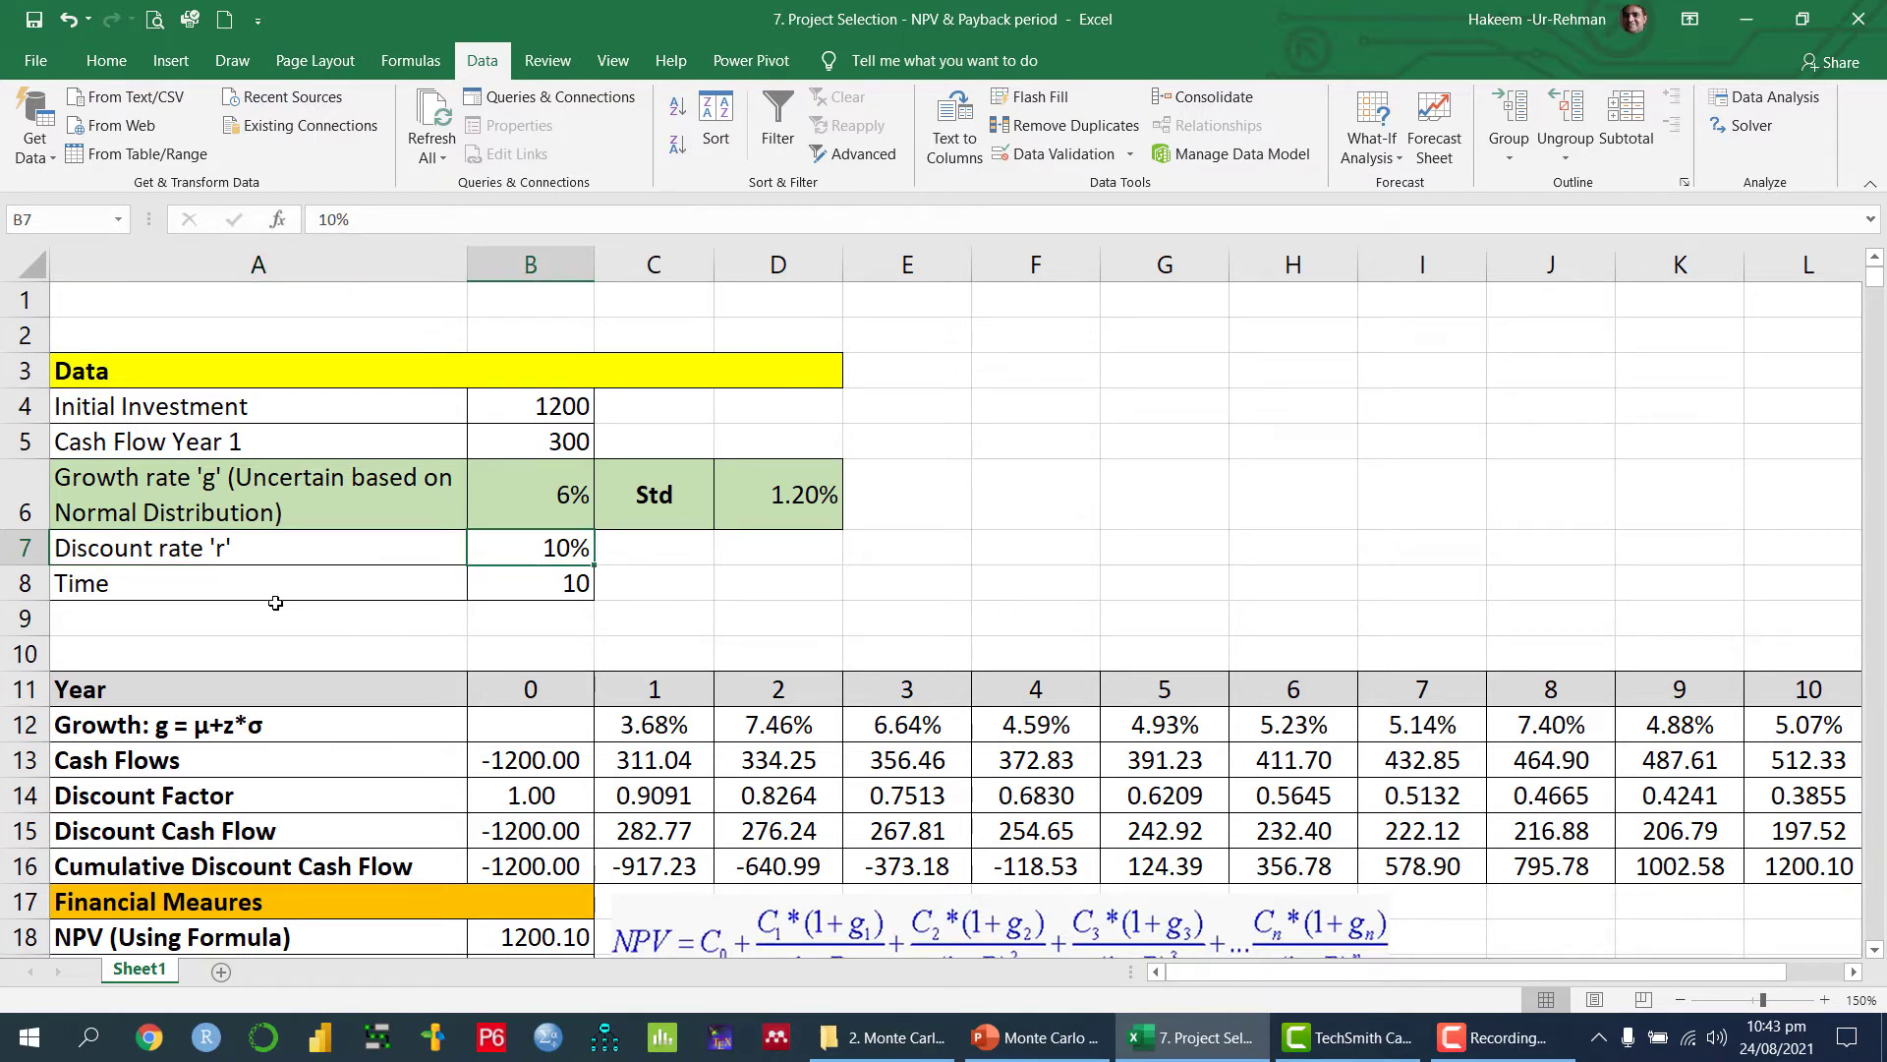
{"action": "left_click", "coordinate": [539, 583]}
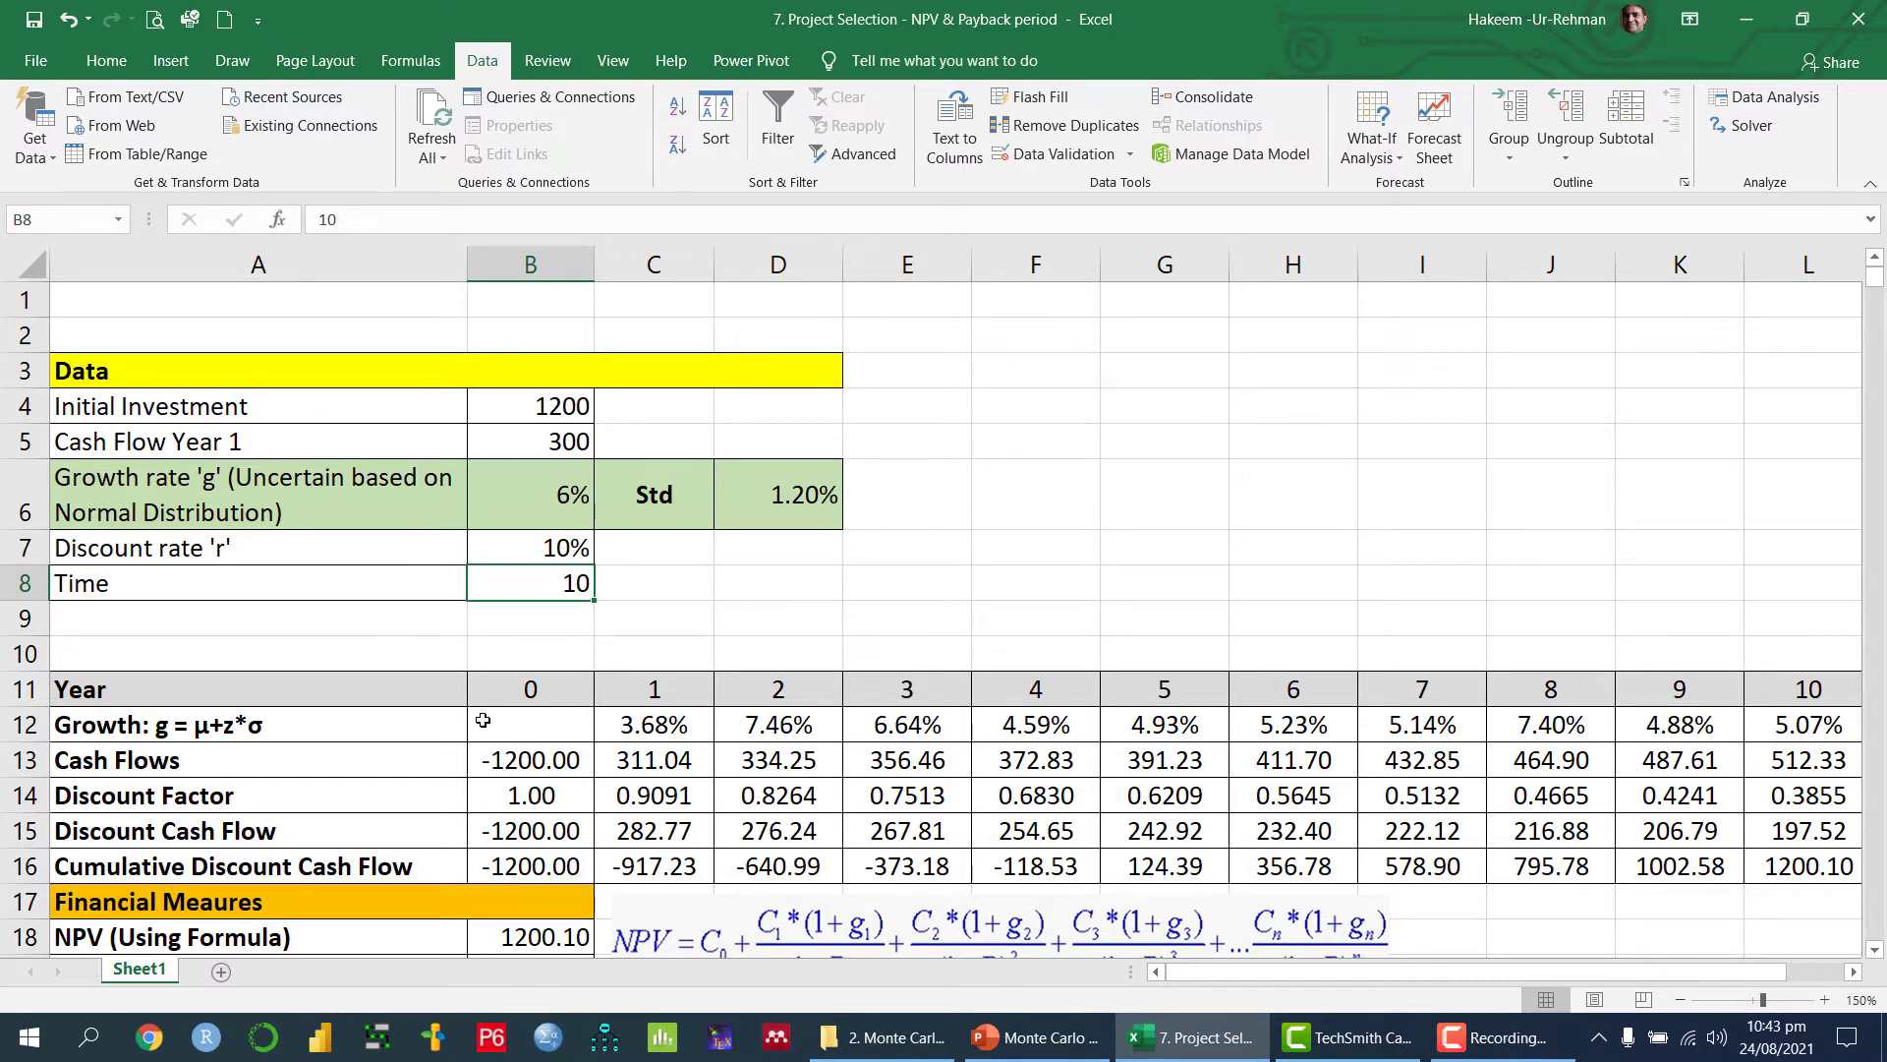
Step: Examine the Year row of the cash flow table from year 0 through year 10
{"action": "scroll", "coordinate": [955, 652], "scroll_direction": "down", "scroll_amount": 1}
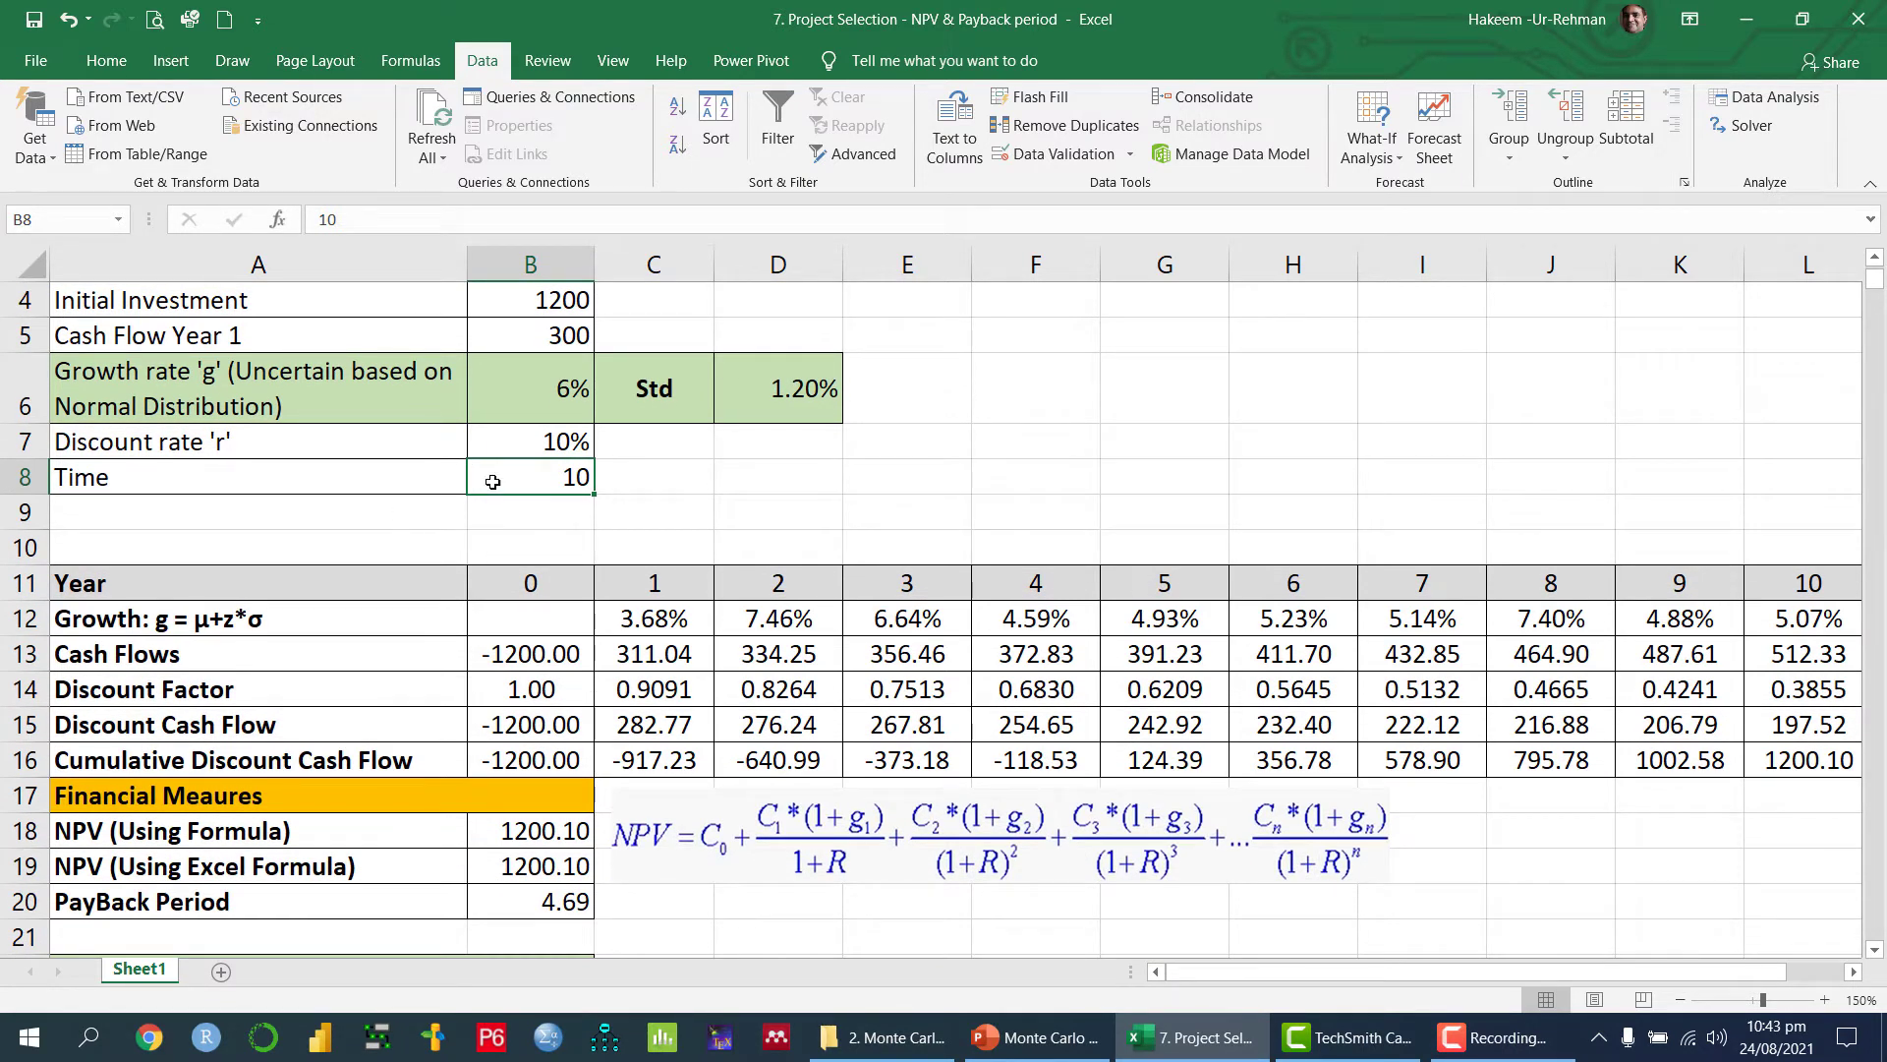
{"action": "left_click", "coordinate": [317, 592]}
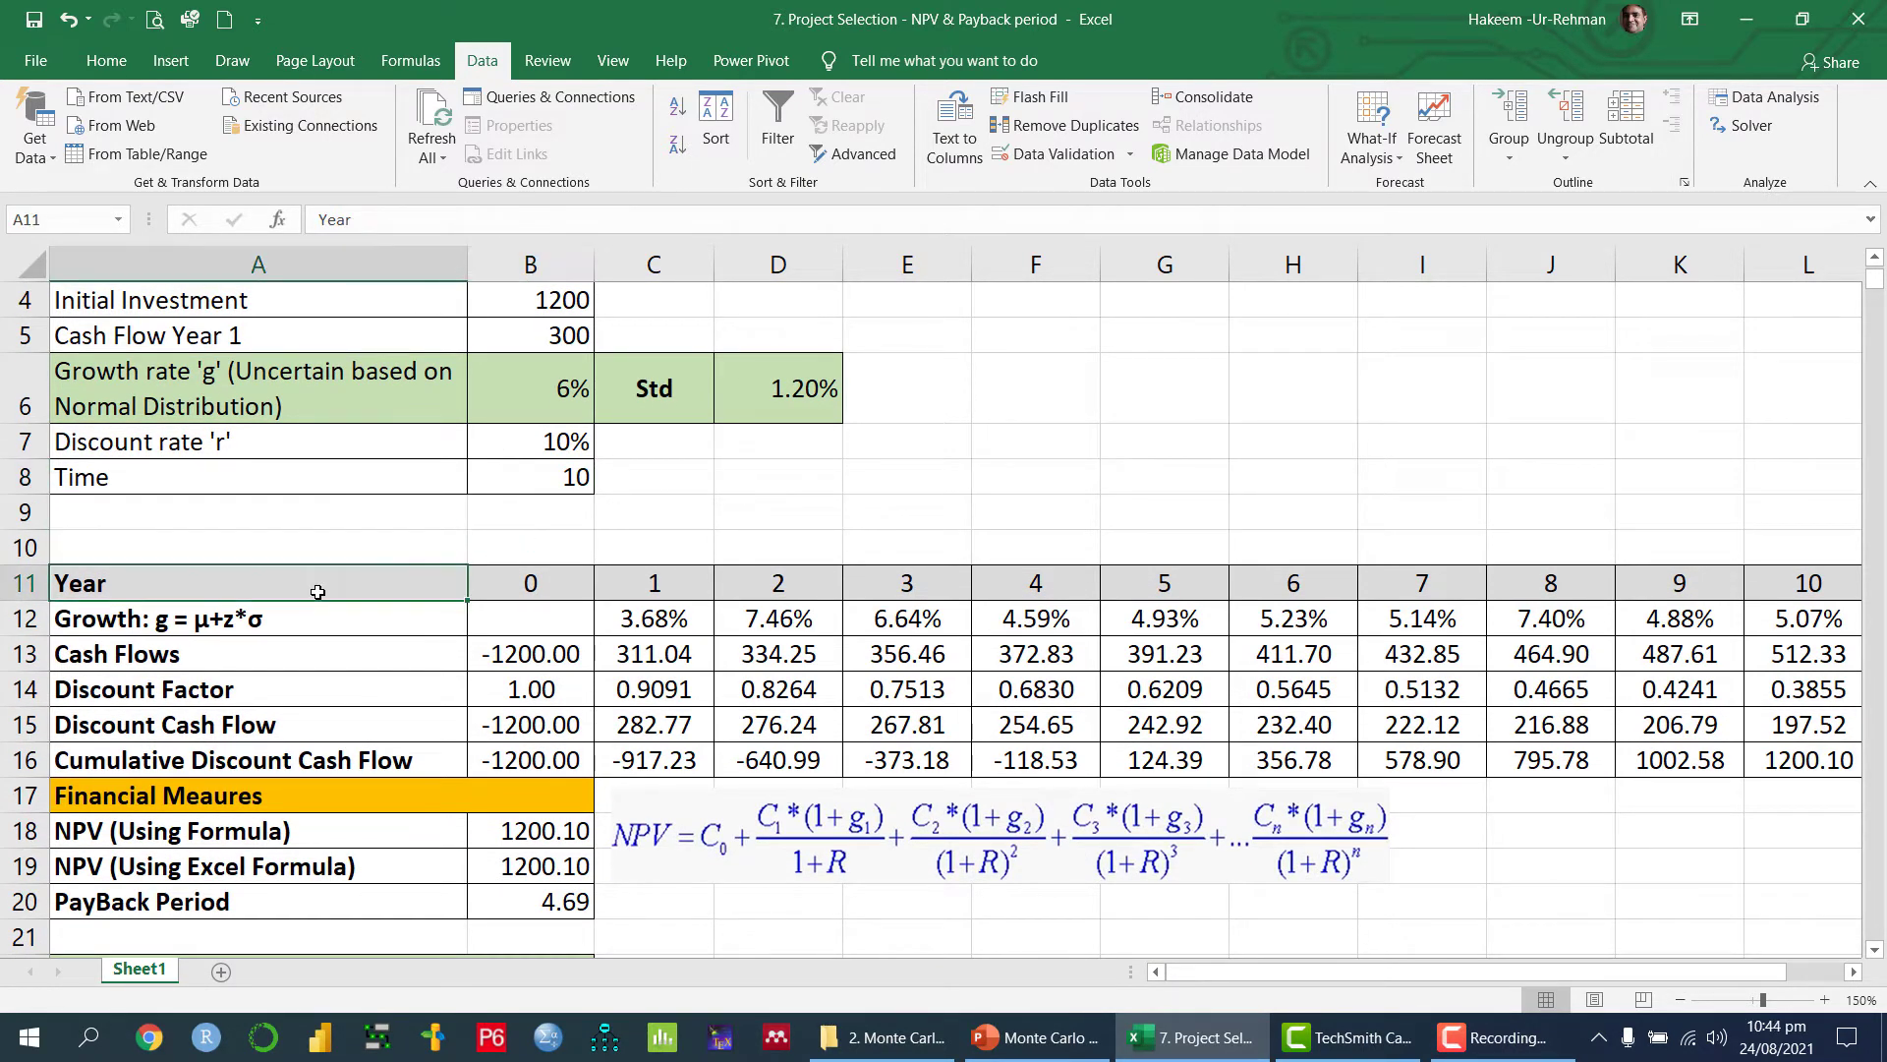
{"action": "left_click", "coordinate": [511, 584]}
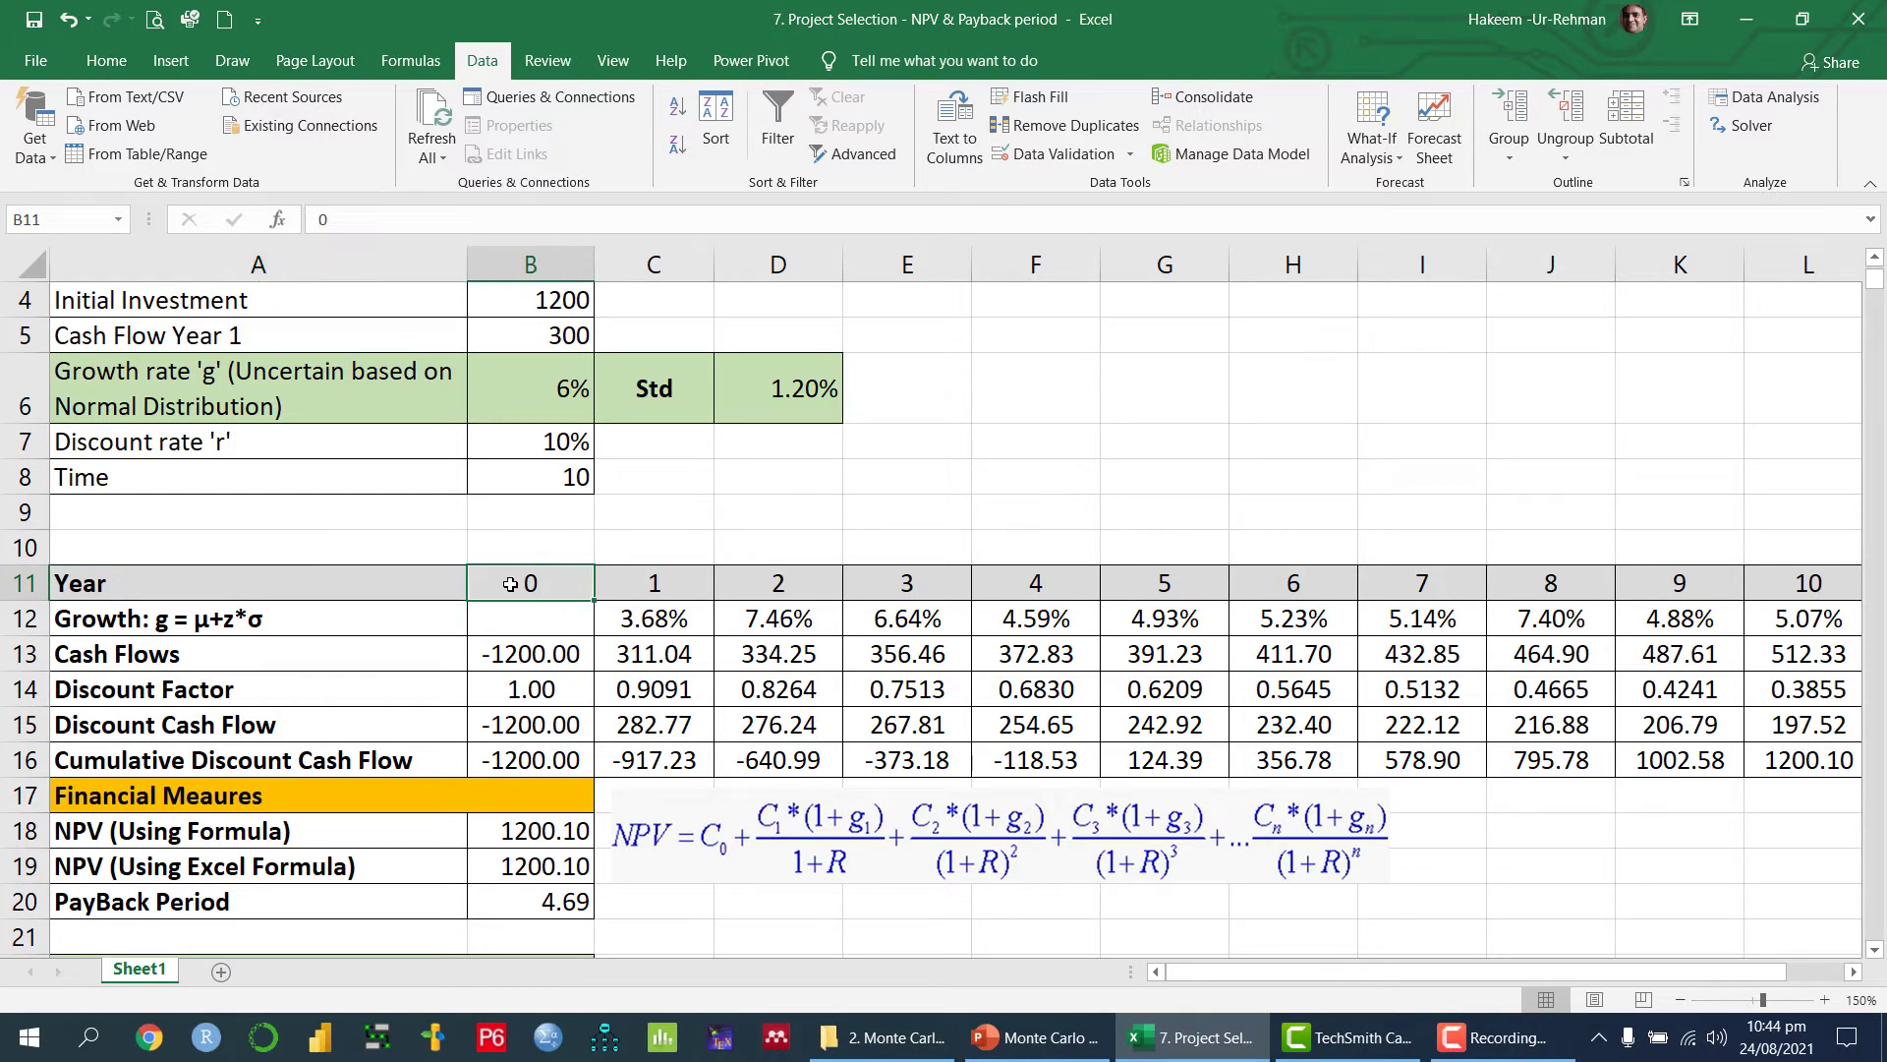
{"action": "key", "text": "Right"}
{"action": "key", "text": "Right"}
{"action": "key", "text": "Right"}
{"action": "key", "text": "Right"}
{"action": "key", "text": "Right"}
{"action": "key", "text": "Right"}
{"action": "key", "text": "Right"}
{"action": "key", "text": "Right"}
{"action": "key", "text": "Right"}
{"action": "key", "text": "Right"}
{"action": "key", "text": "Right"}
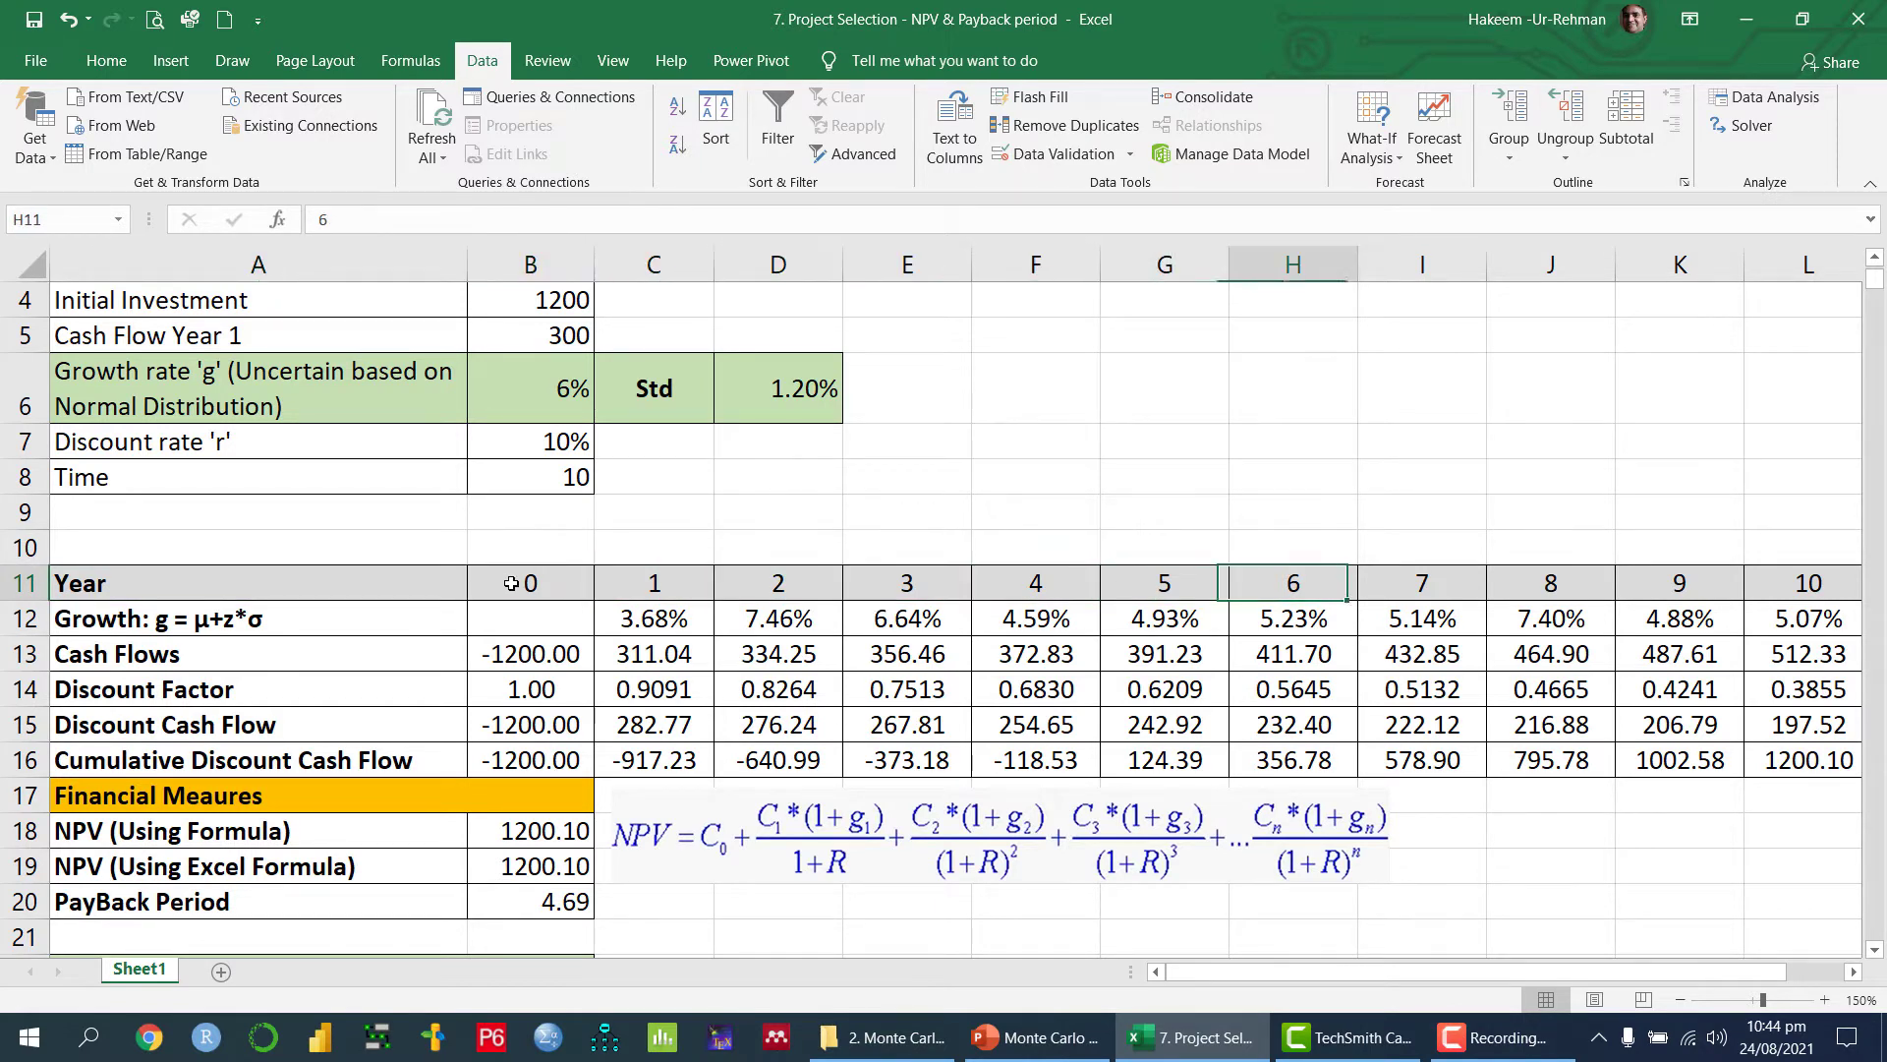
{"action": "key", "text": "Left"}
{"action": "key", "text": "Left"}
{"action": "key", "text": "Left"}
{"action": "key", "text": "Left"}
{"action": "key", "text": "Left"}
{"action": "key", "text": "Left"}
{"action": "key", "text": "Left"}
{"action": "key", "text": "Left"}
{"action": "key", "text": "Left"}
{"action": "key", "text": "Left"}
{"action": "key", "text": "Left"}
{"action": "key", "text": "Left"}
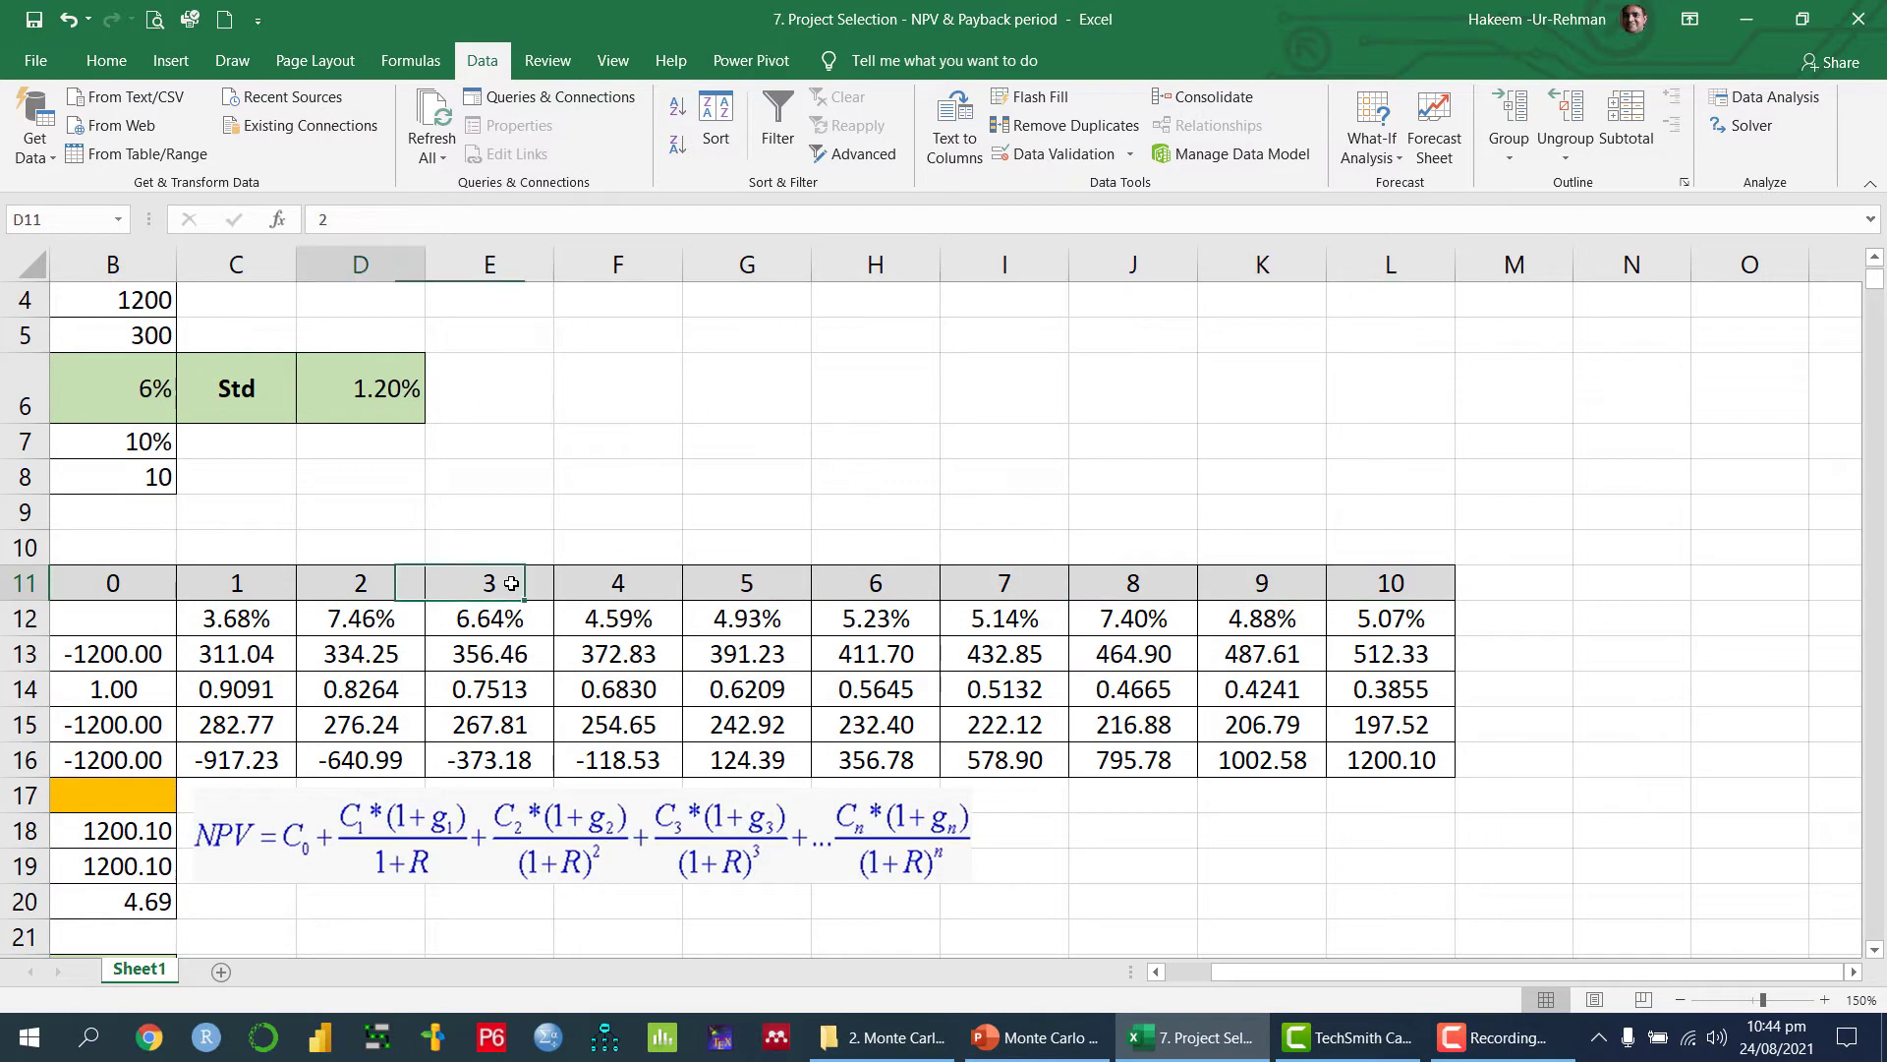
Step: Inspect the year 1 growth formula in C12 and its references to the mean and standard deviation cells
{"action": "key", "text": "Down"}
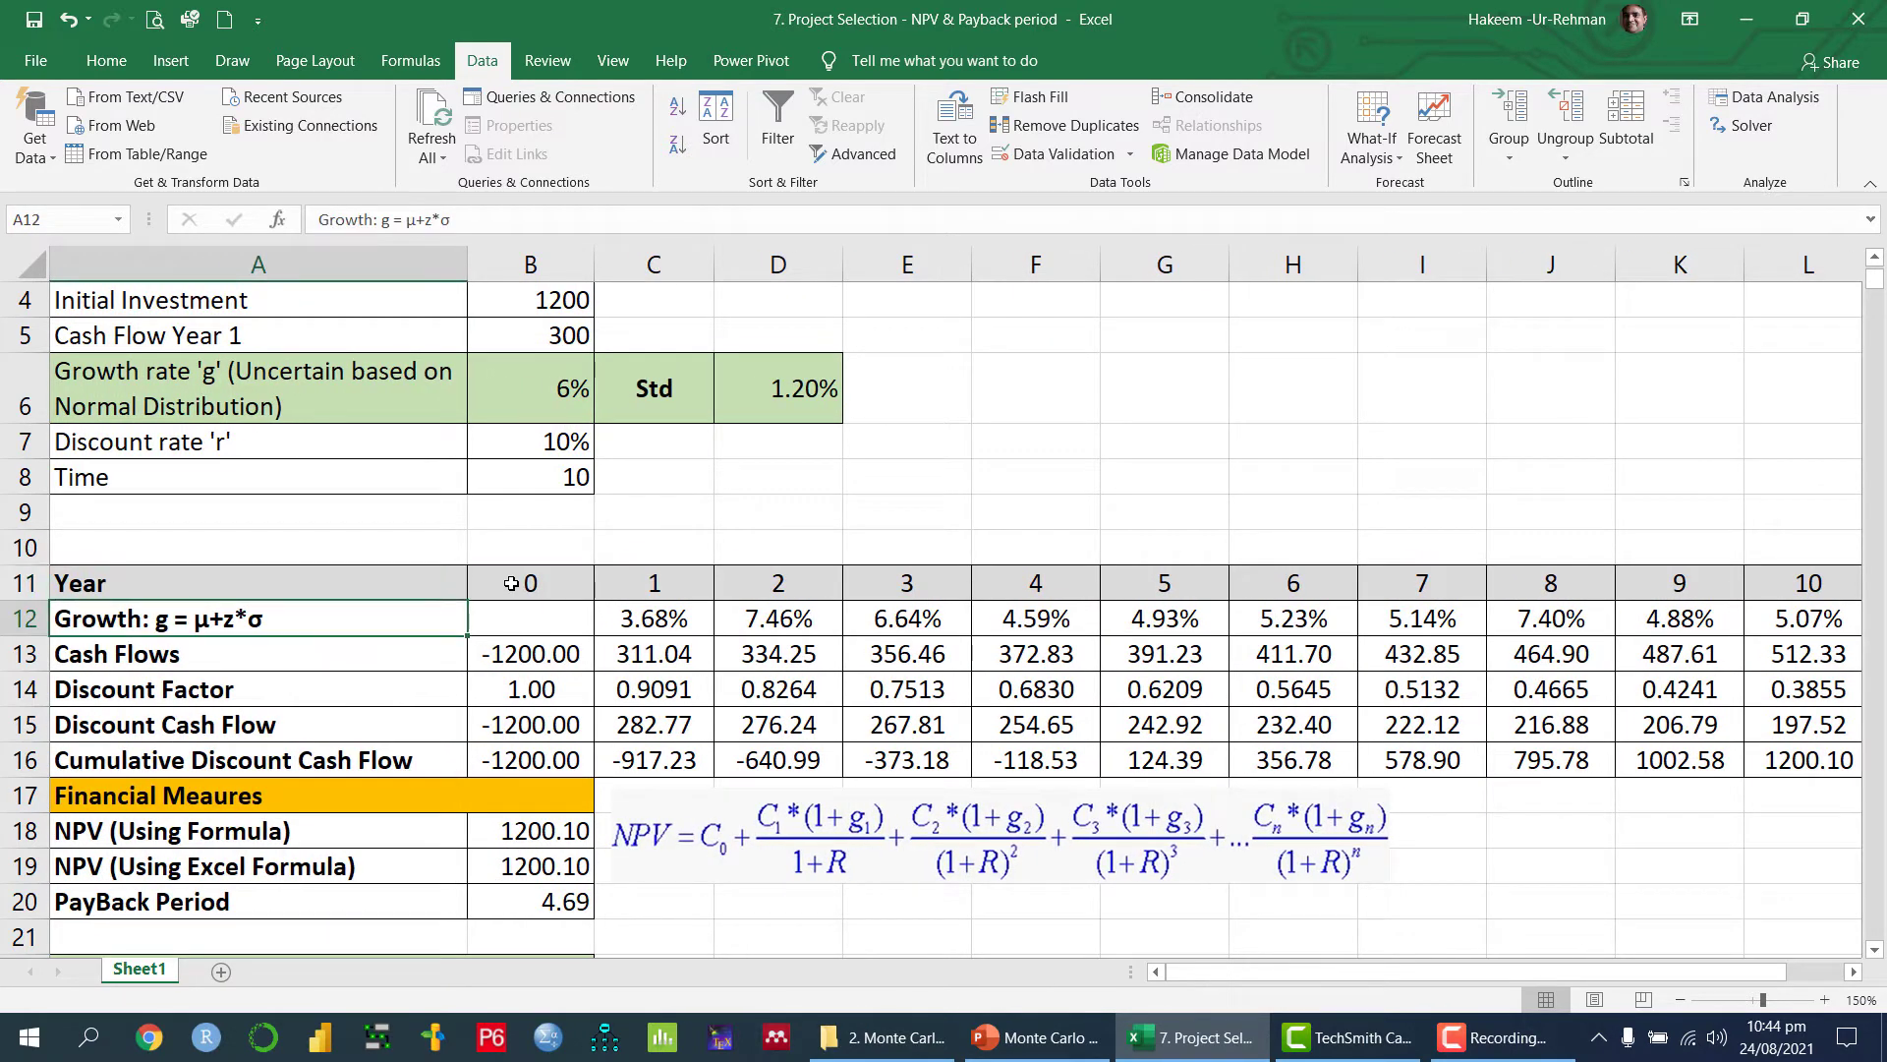
{"action": "left_click", "coordinate": [383, 411]}
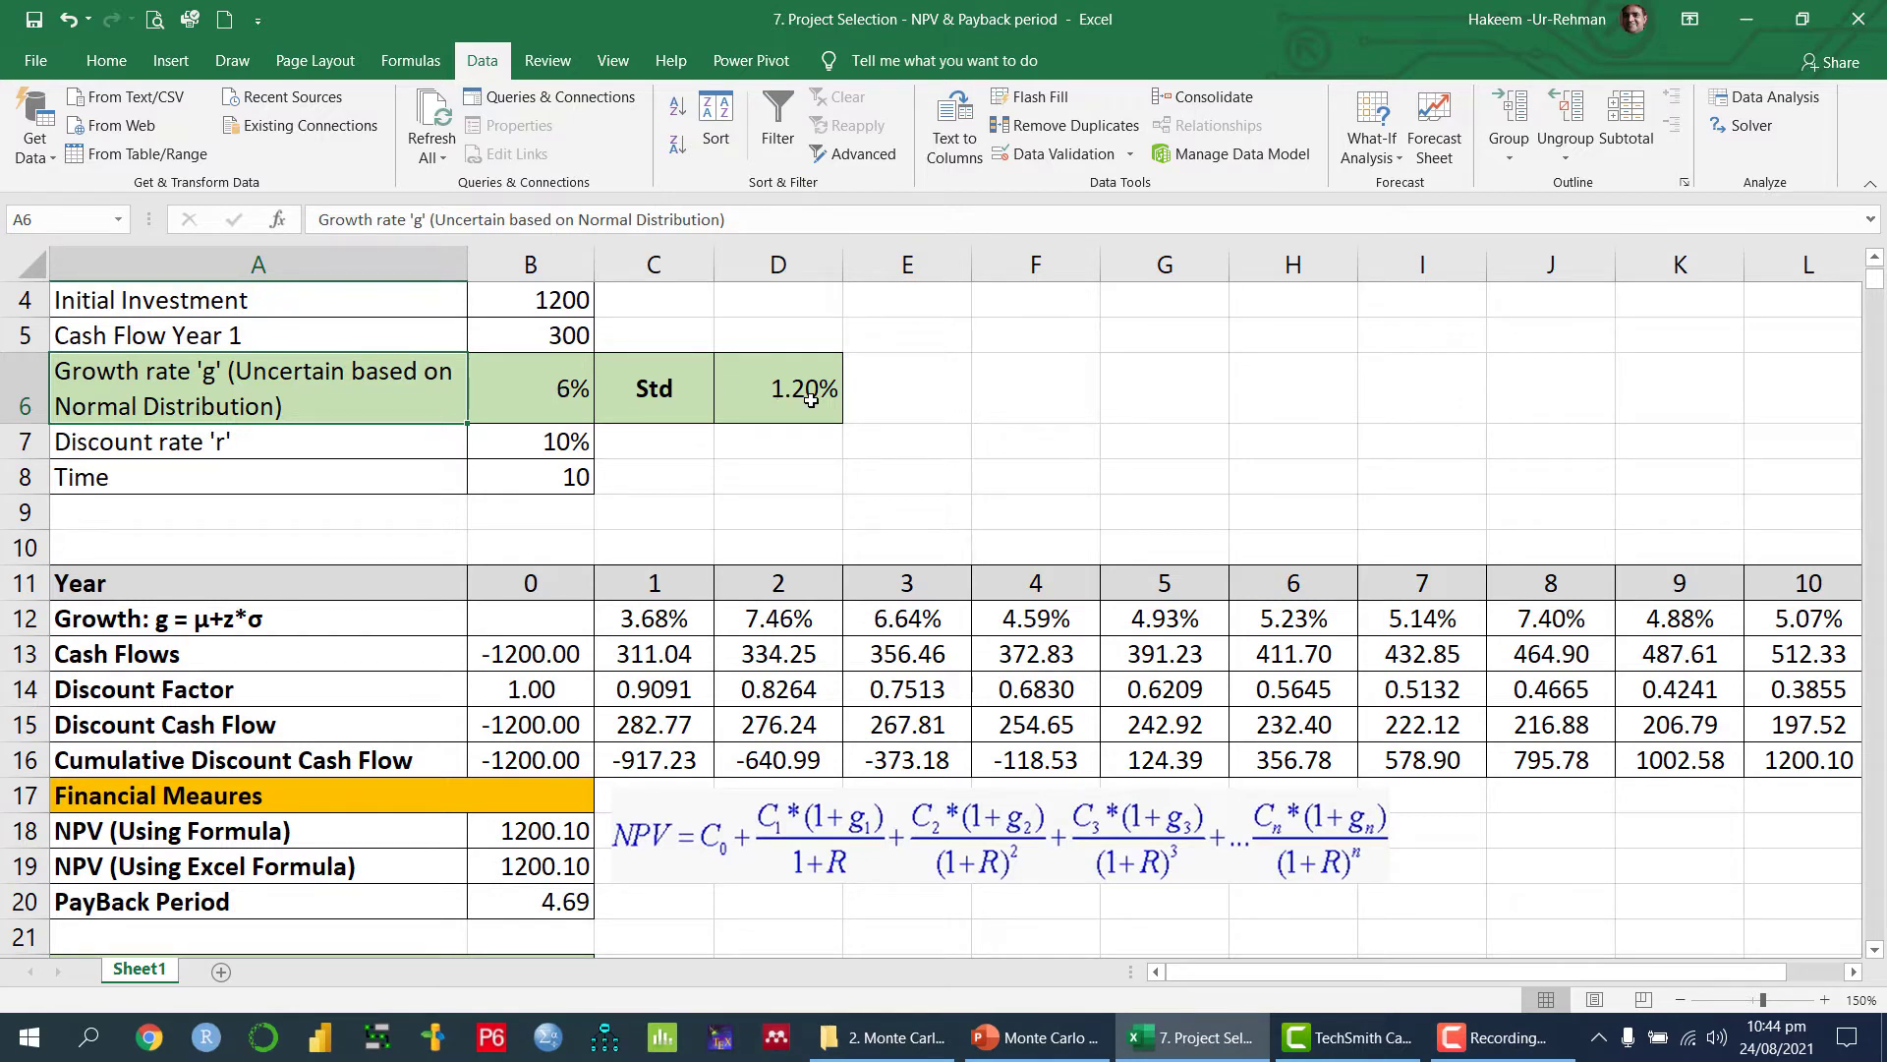
{"action": "left_click", "coordinate": [665, 617]}
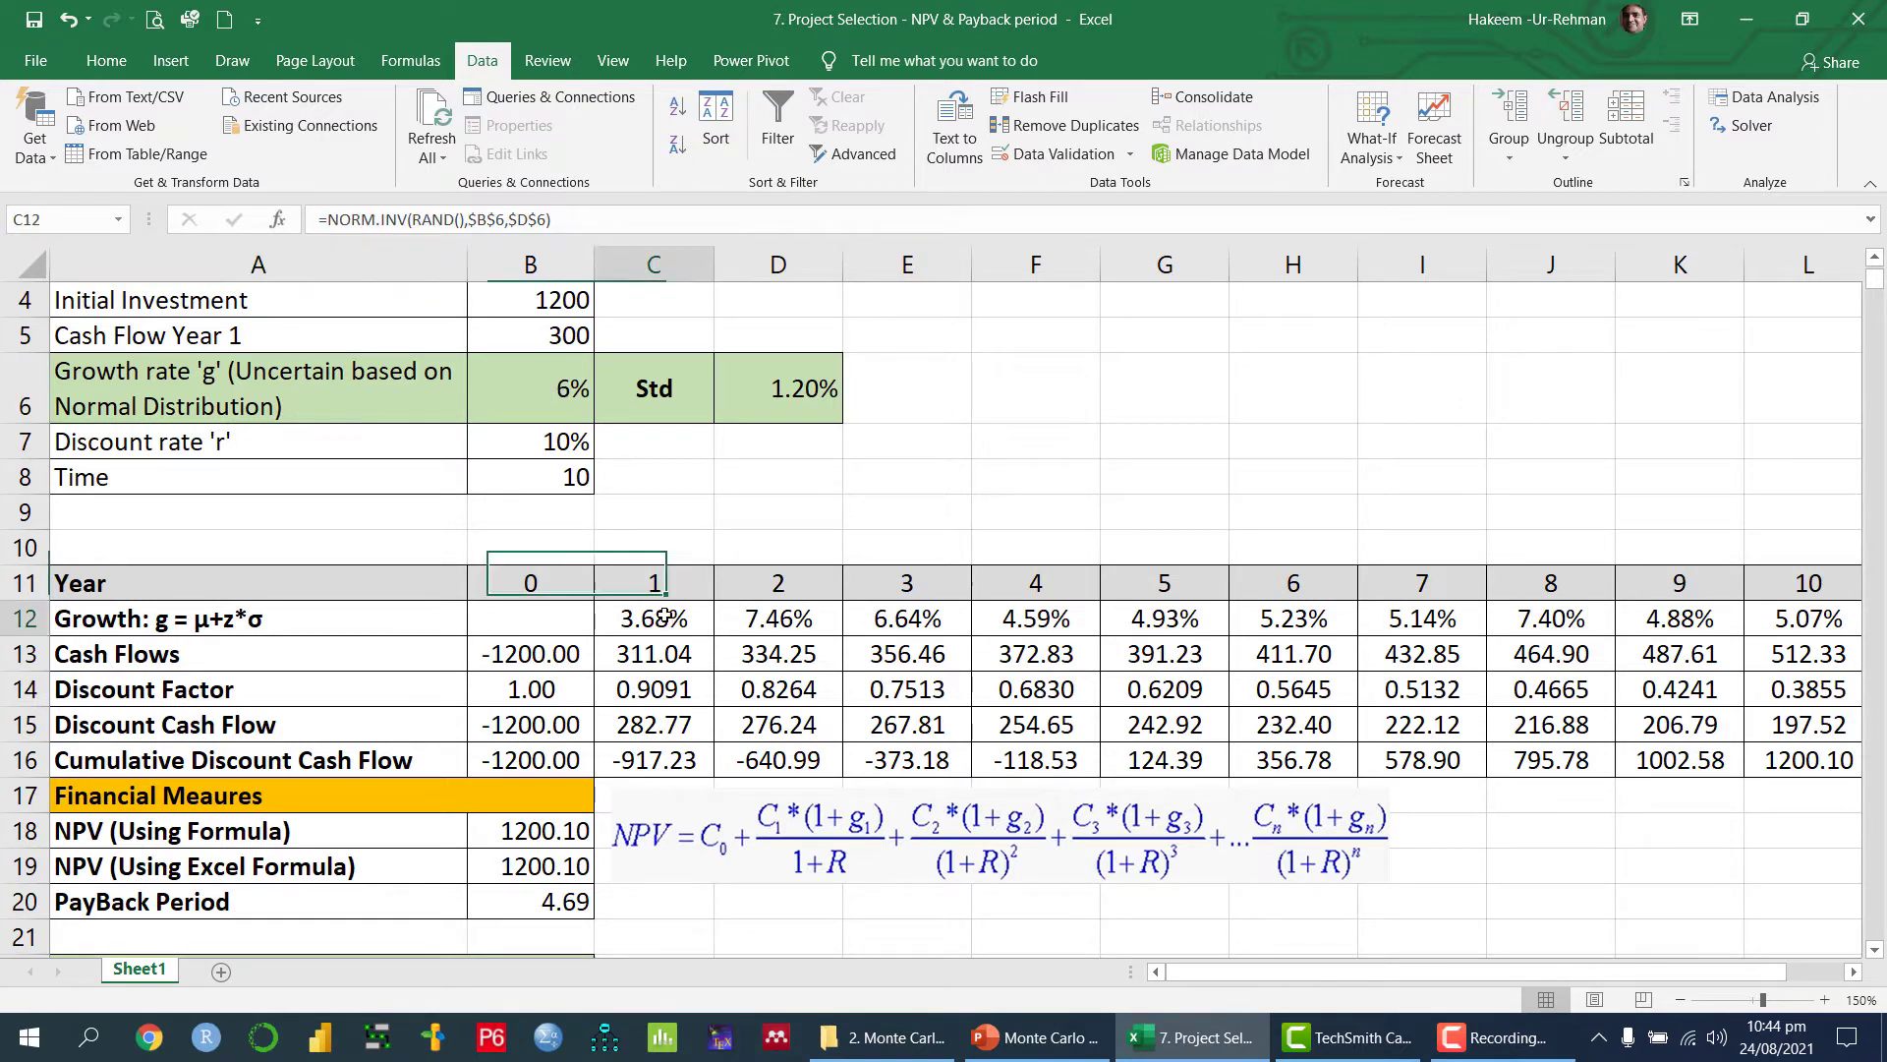
{"action": "double_click", "coordinate": [665, 616]}
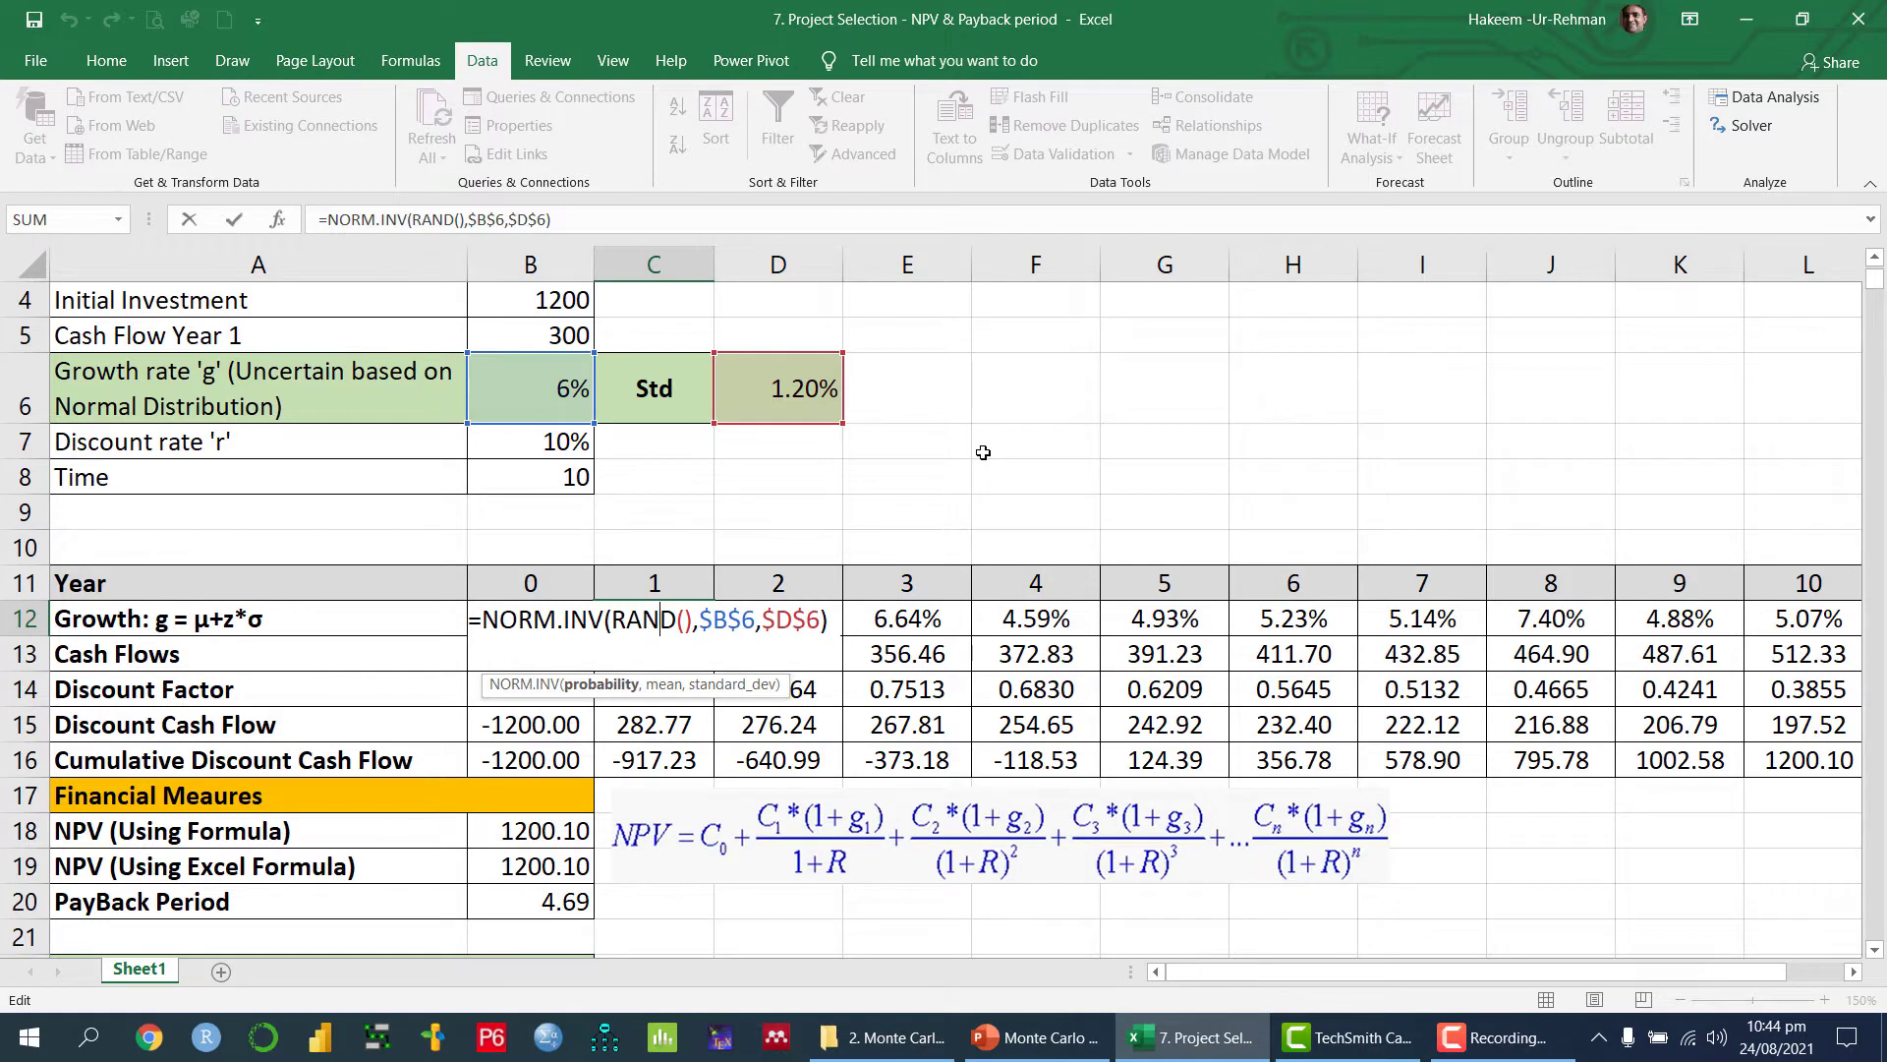
{"action": "key", "text": "Return"}
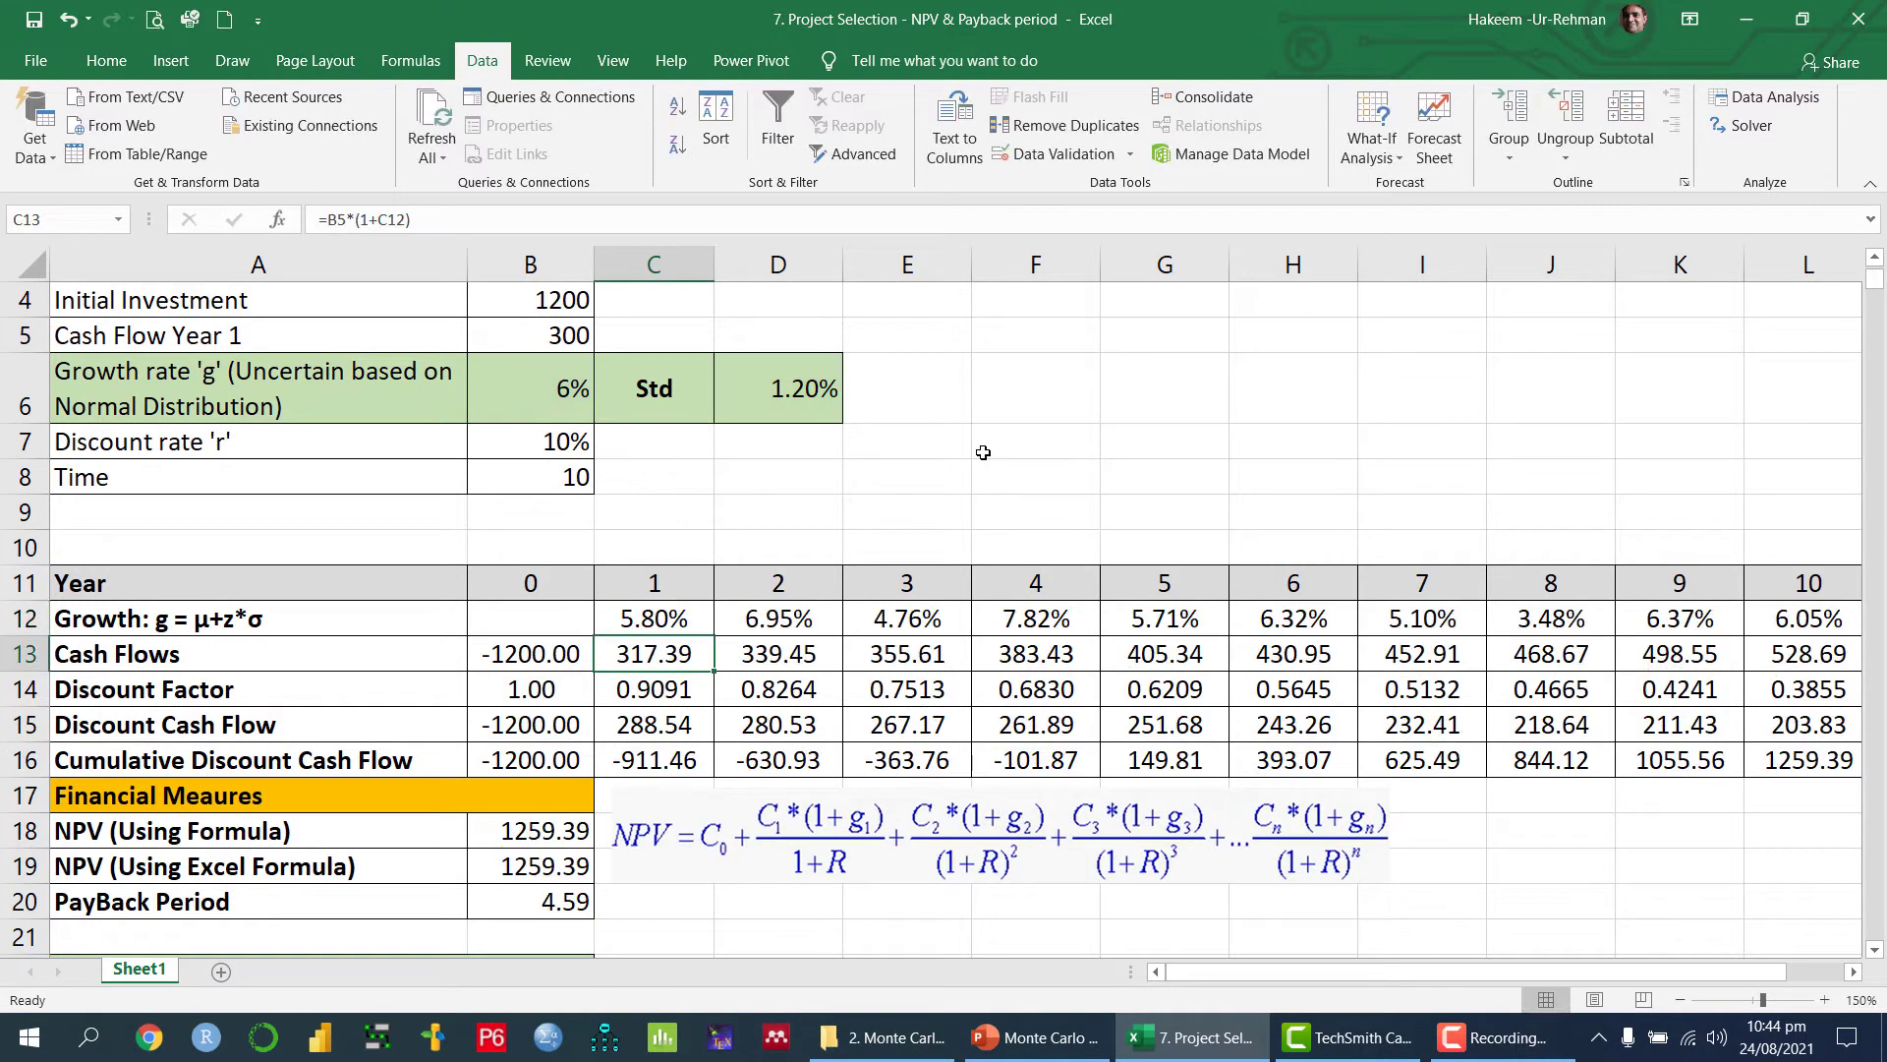
Step: Fill the year 1 growth formula from C12 across to year 10 in L12, and check the copied formulas in the first years
{"action": "left_click", "coordinate": [676, 619]}
{"action": "left_click_drag", "start_coordinate": [715, 637], "coordinate": [1418, 639]}
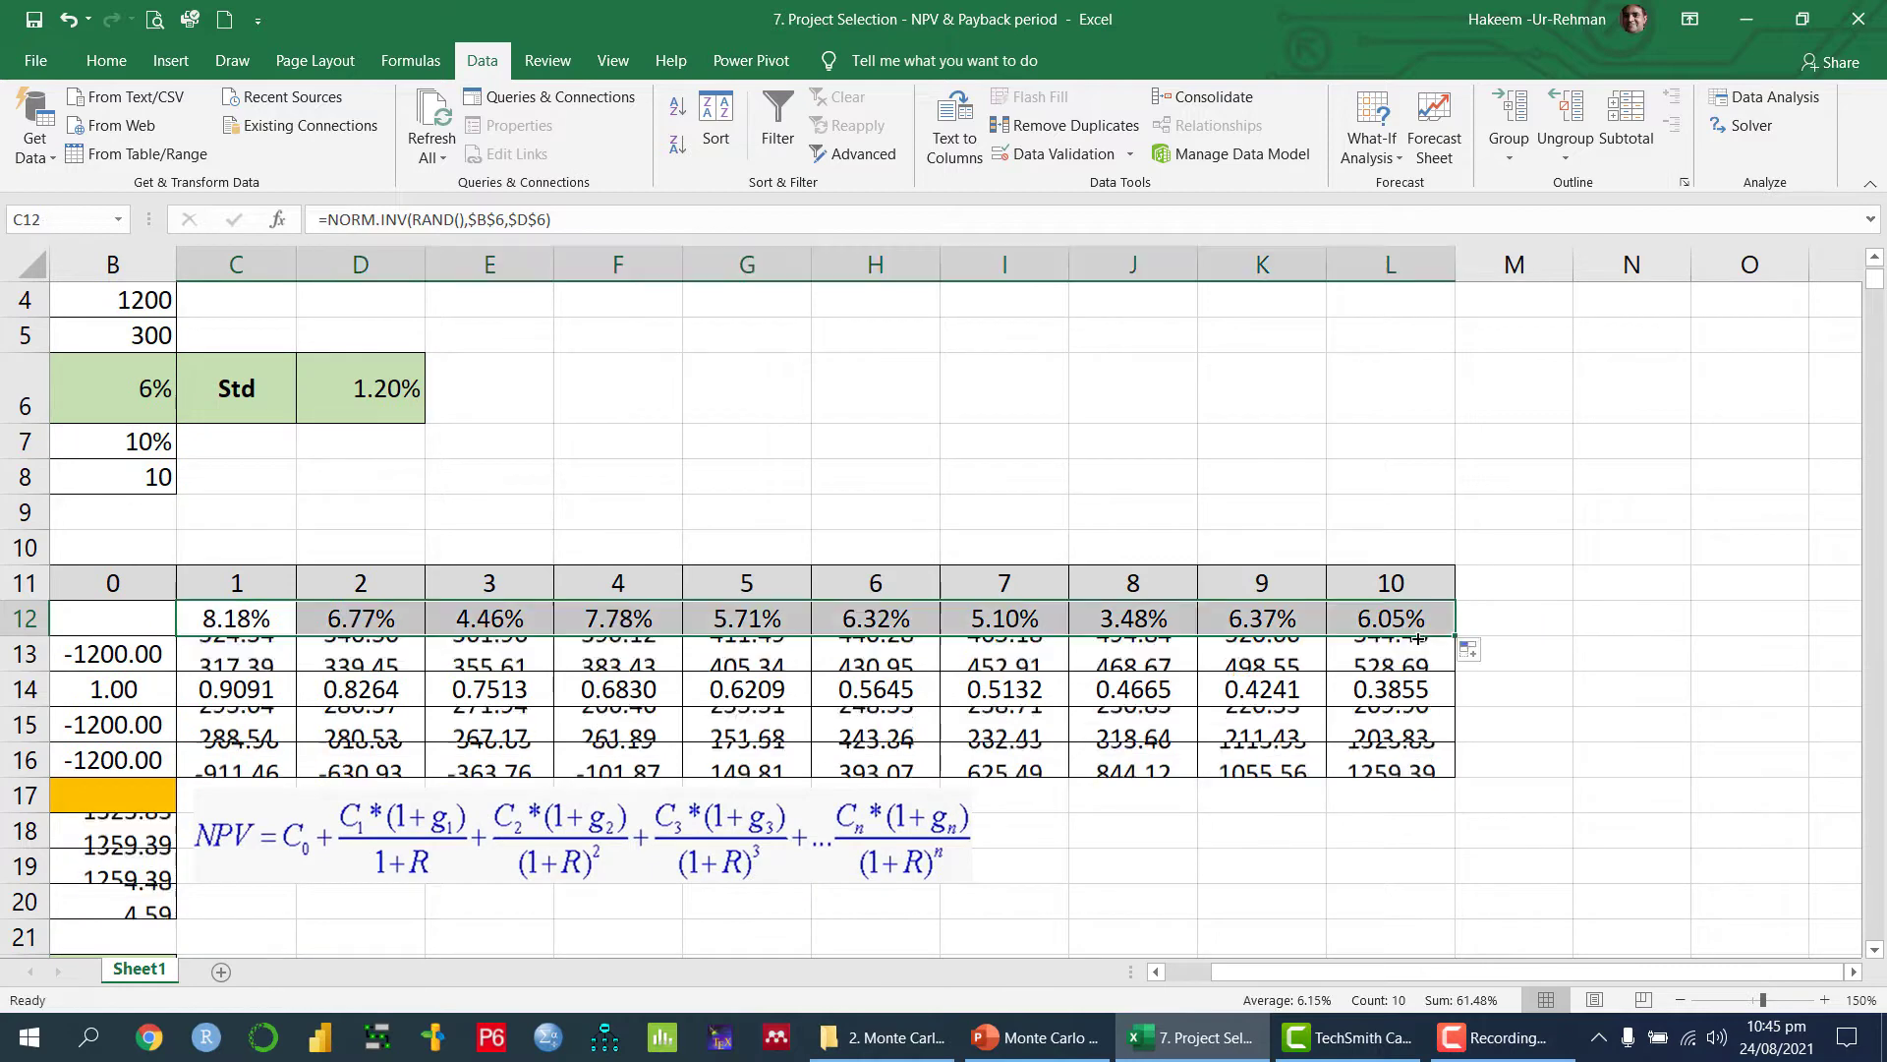
{"action": "key", "text": "Left"}
{"action": "key", "text": "Left"}
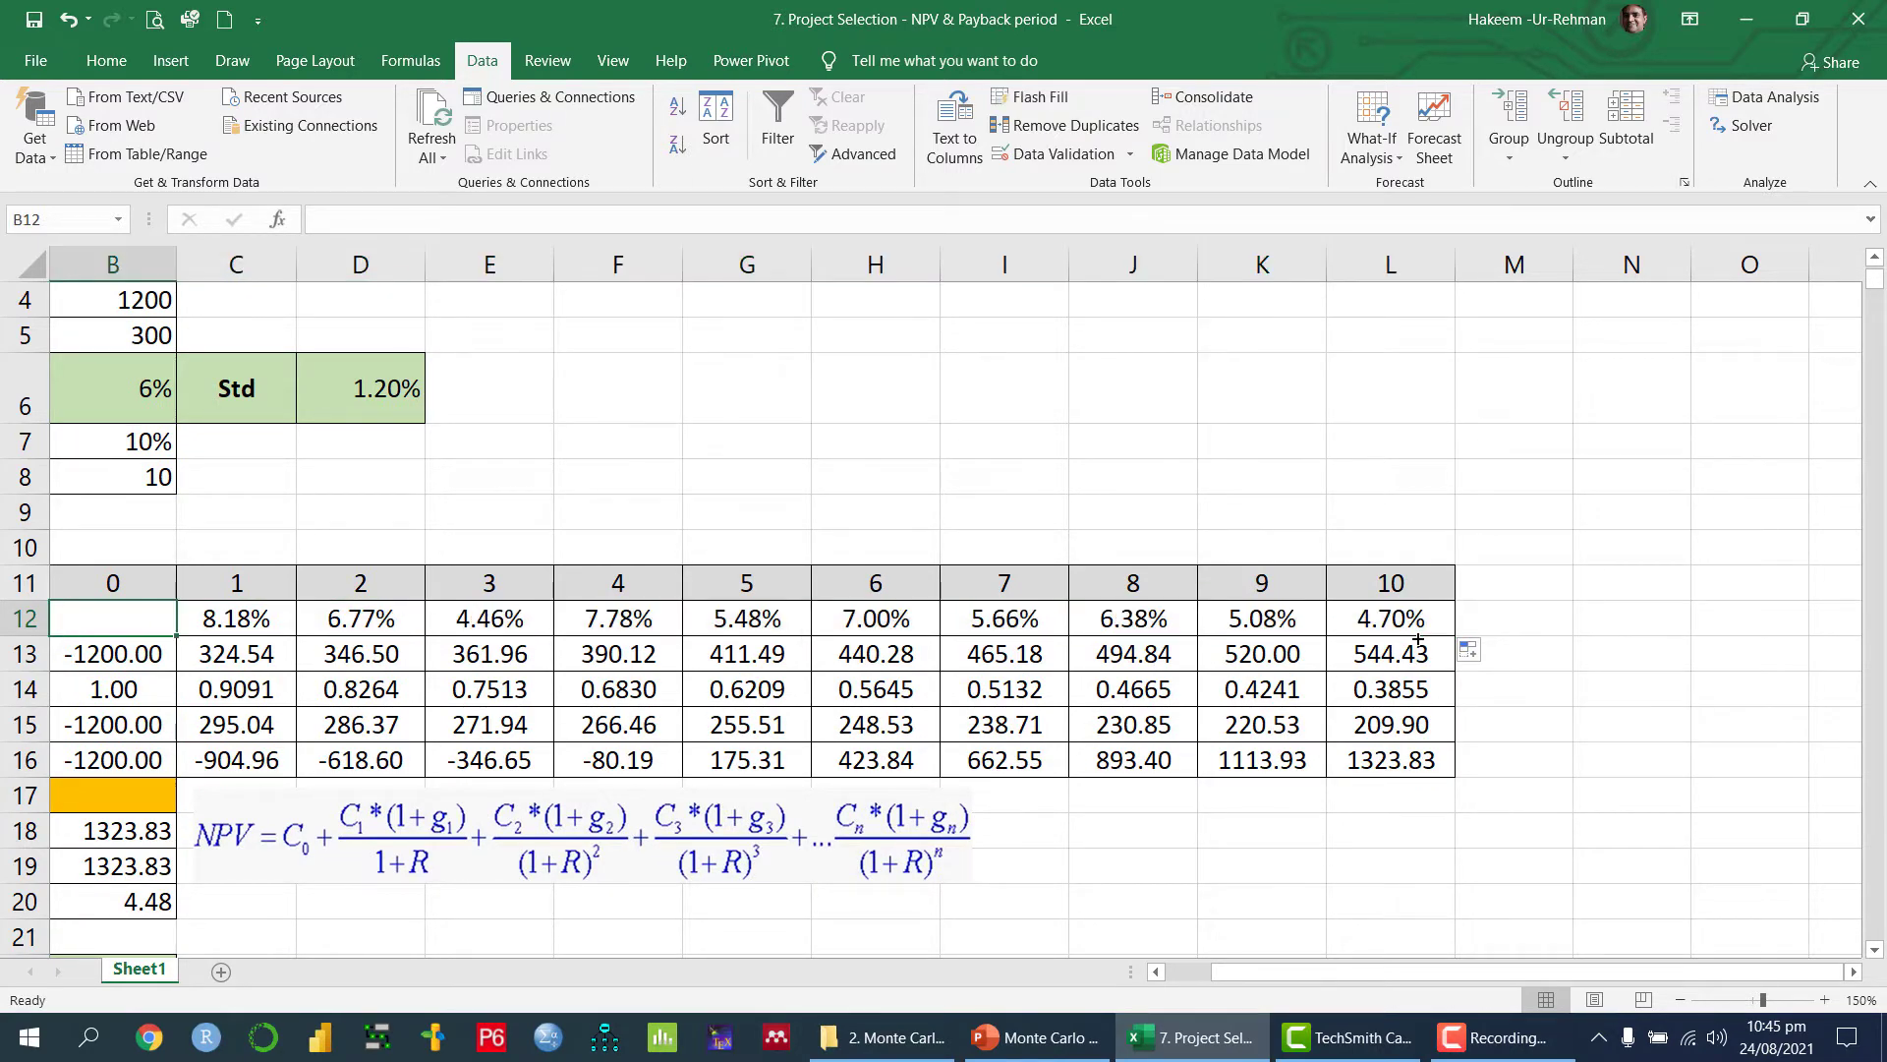
{"action": "key", "text": "Right"}
{"action": "key", "text": "Right"}
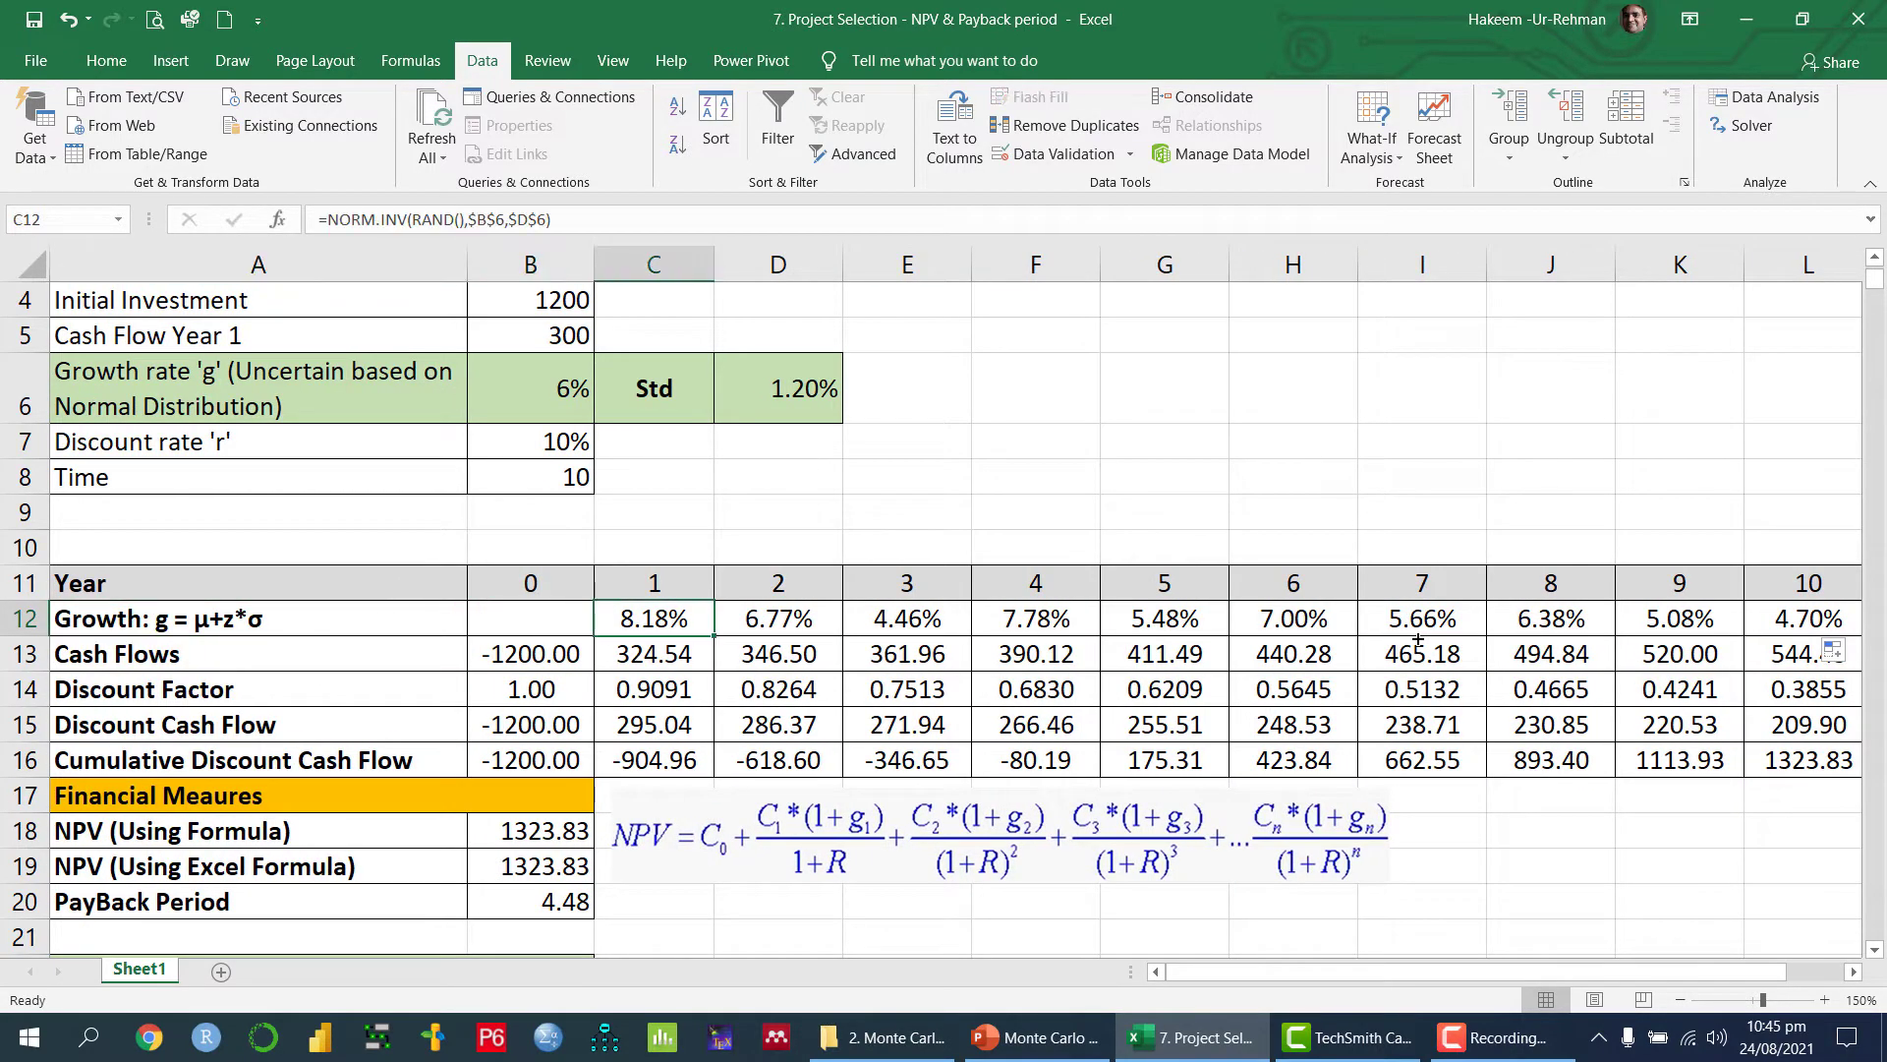
{"action": "key", "text": "Right"}
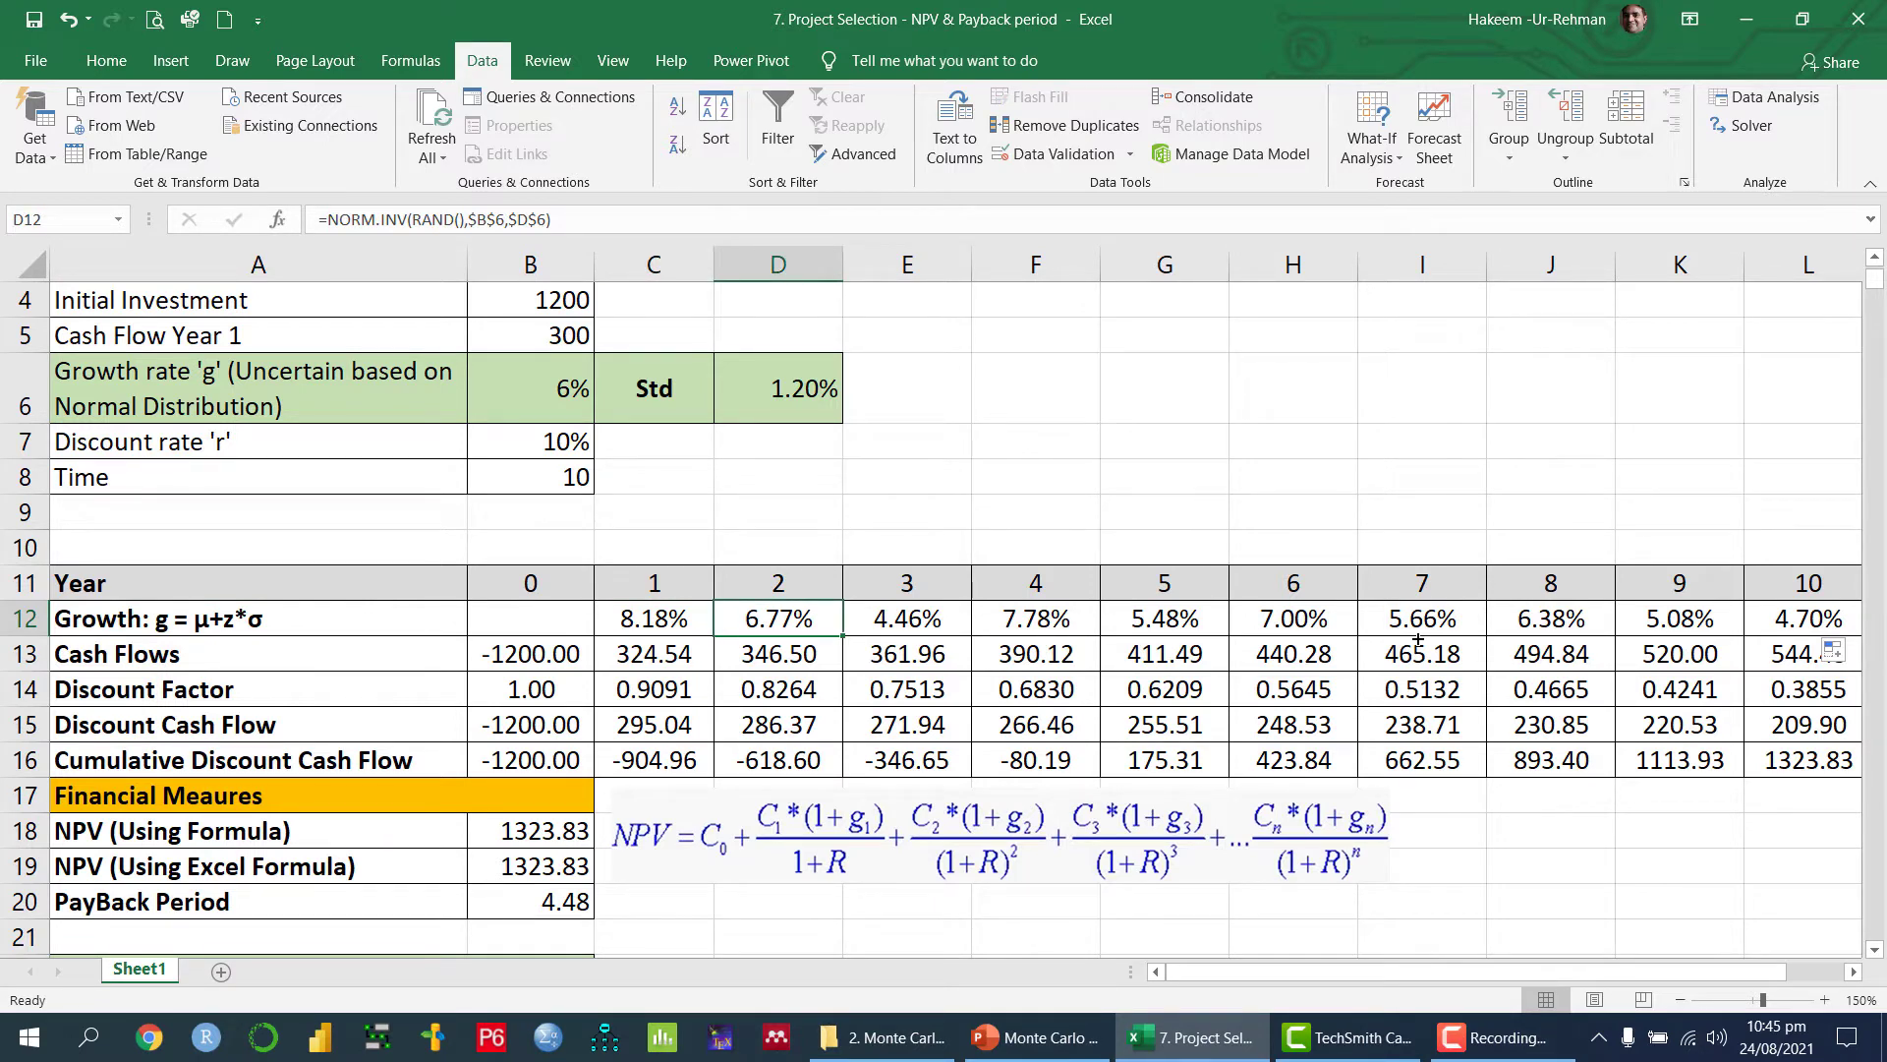
{"action": "key", "text": "Left"}
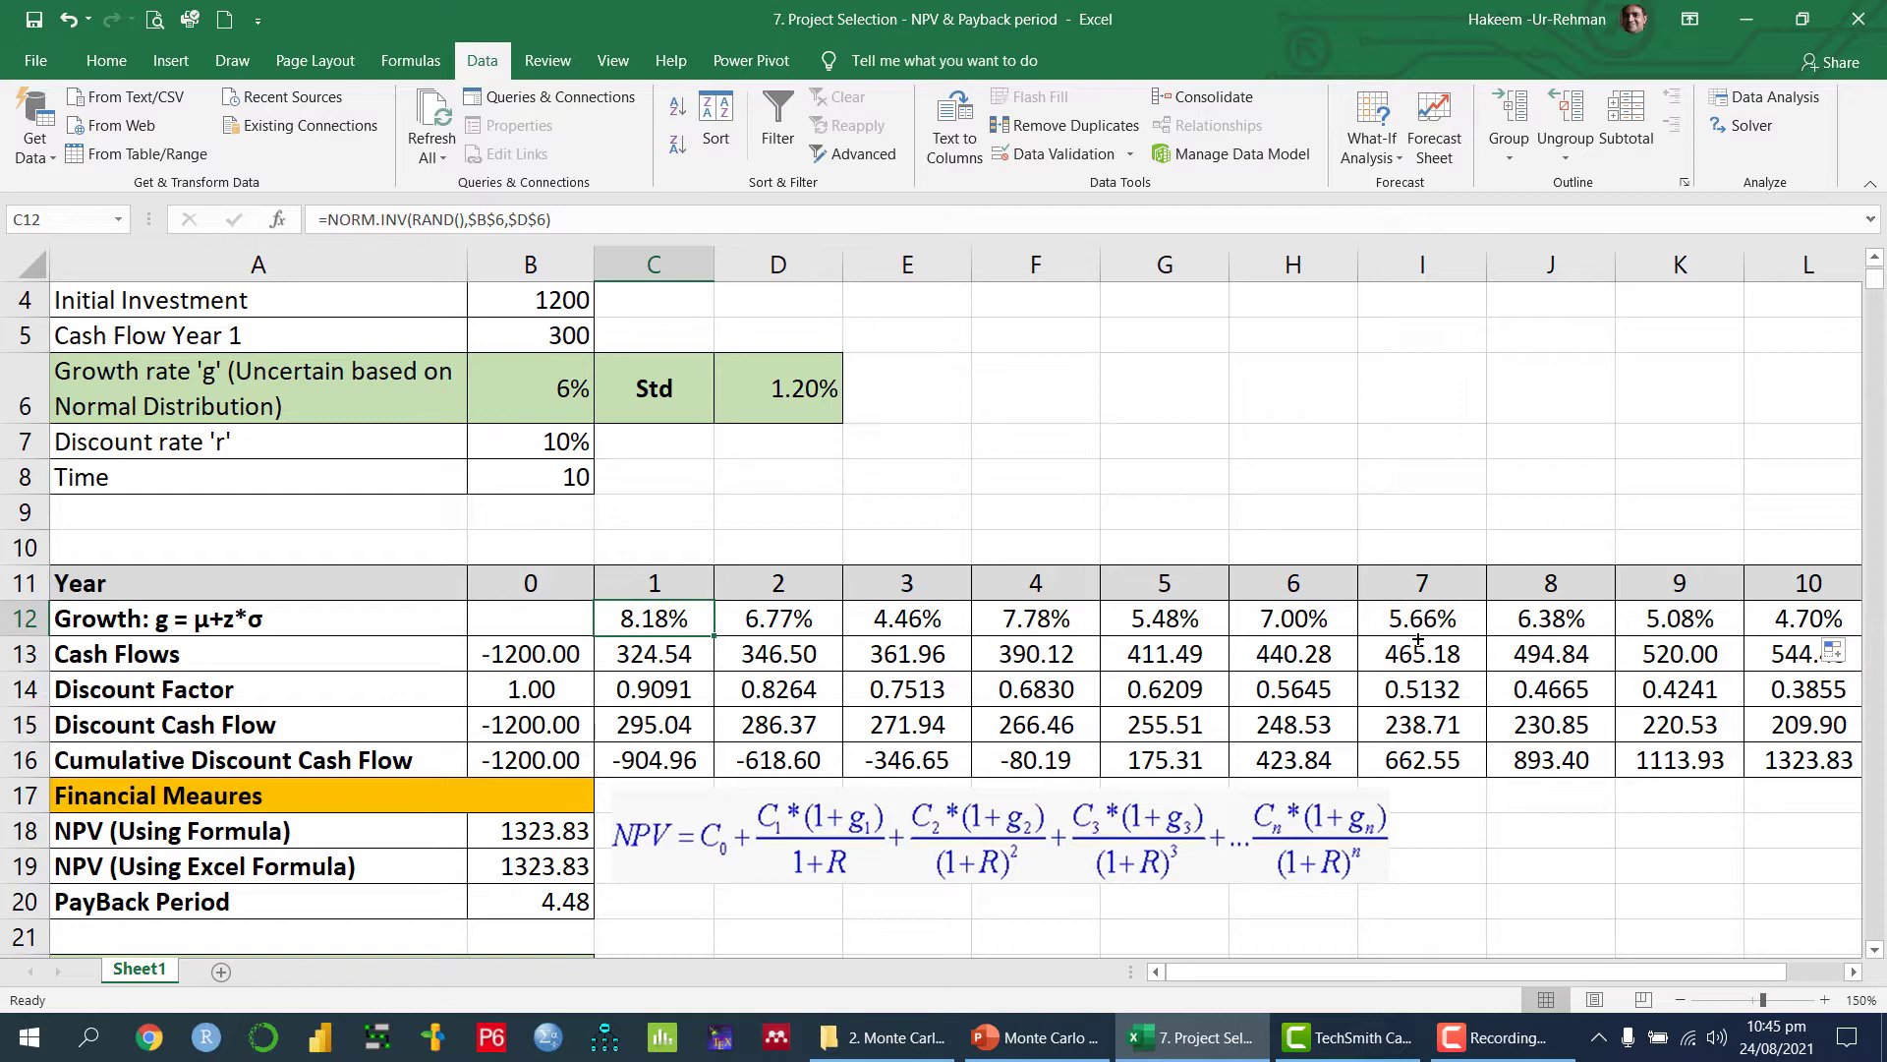
{"action": "key", "text": "Right"}
{"action": "key", "text": "Right"}
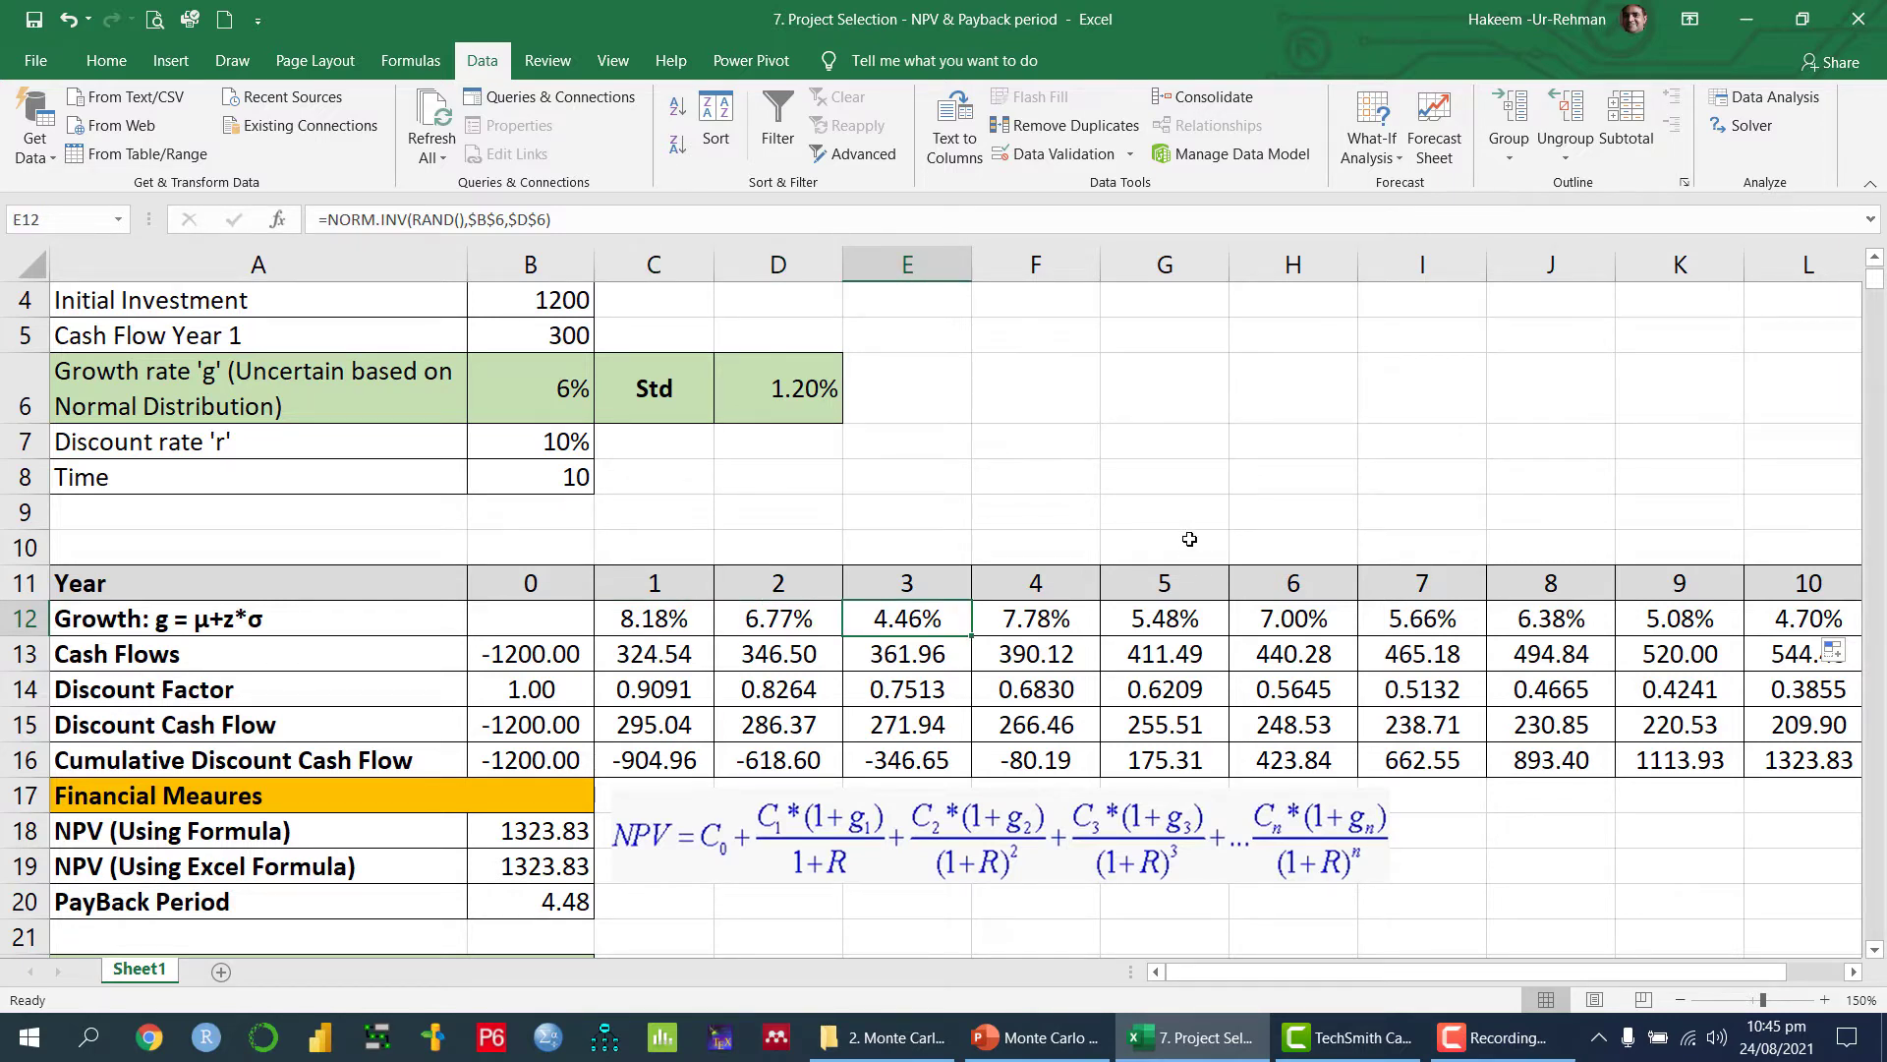
Step: Recheck the NORM.INV formula in C12 and re-enter it unchanged to recalculate the random growth rates
{"action": "double_click", "coordinate": [672, 618]}
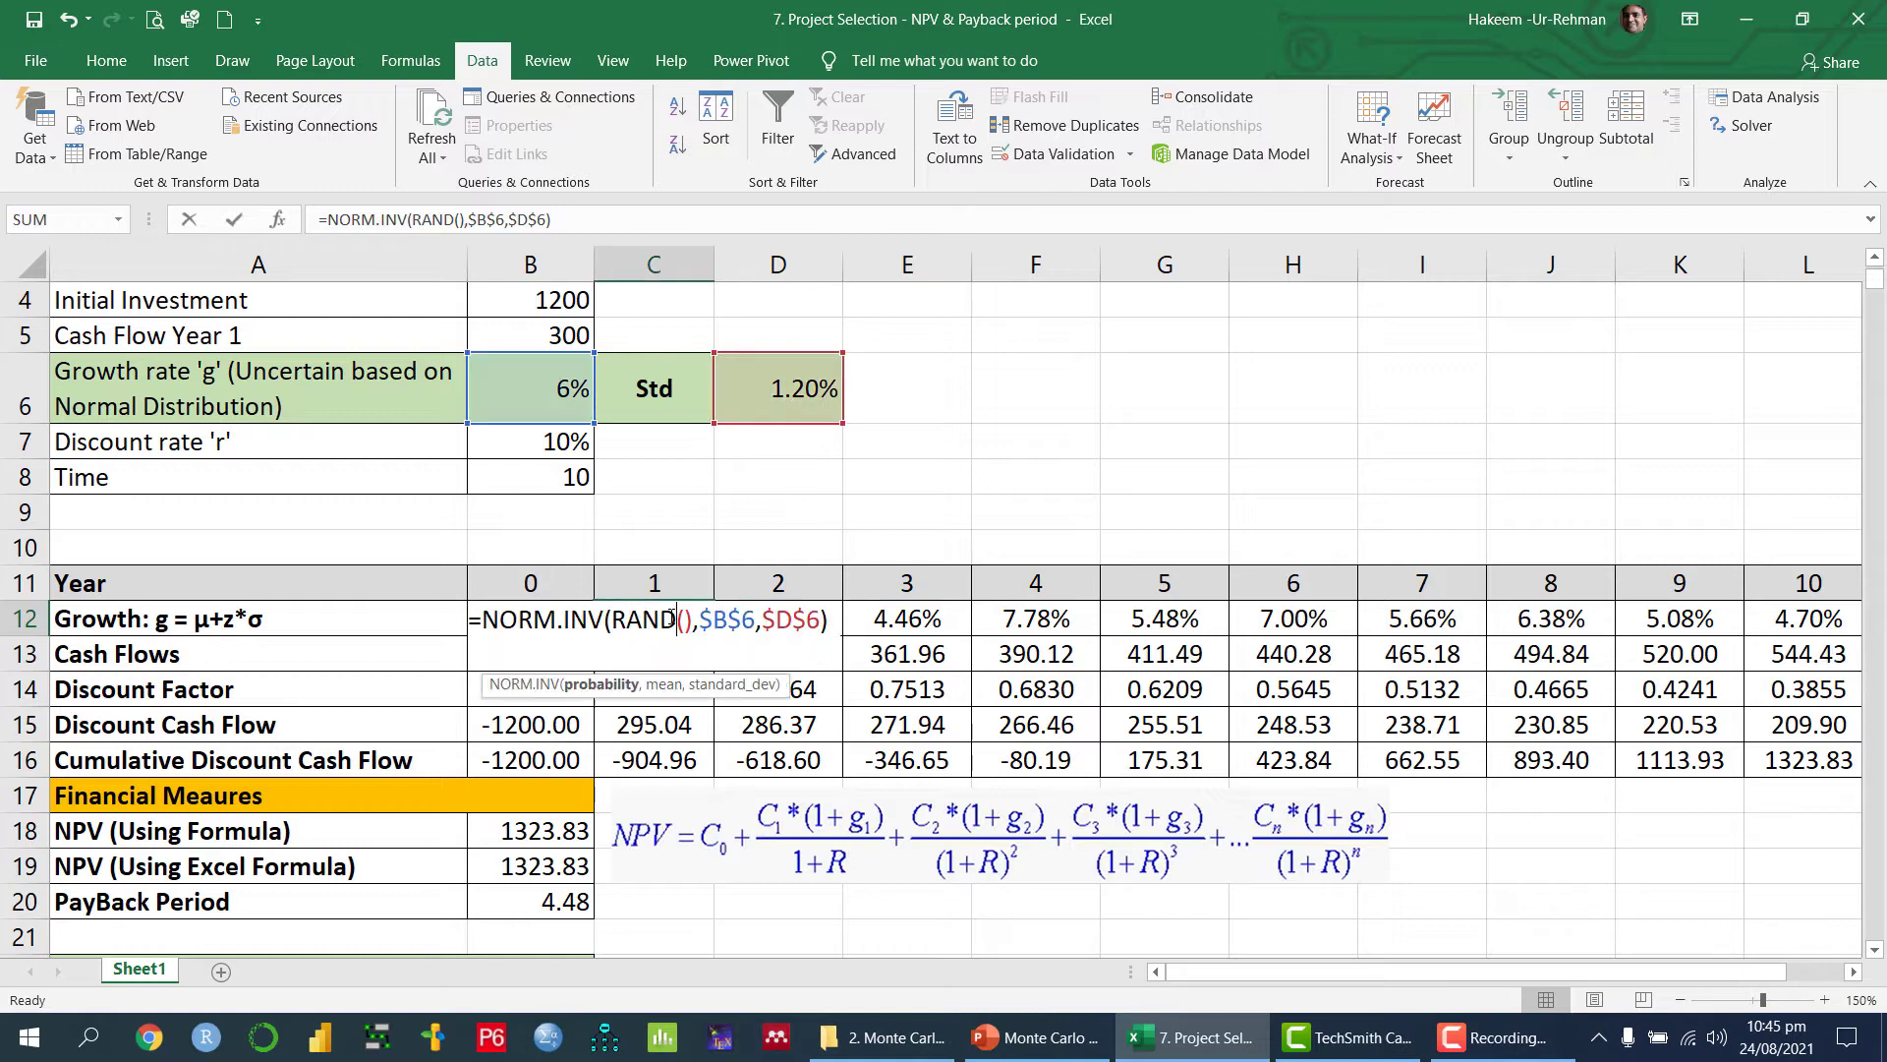
{"action": "key", "text": "Return"}
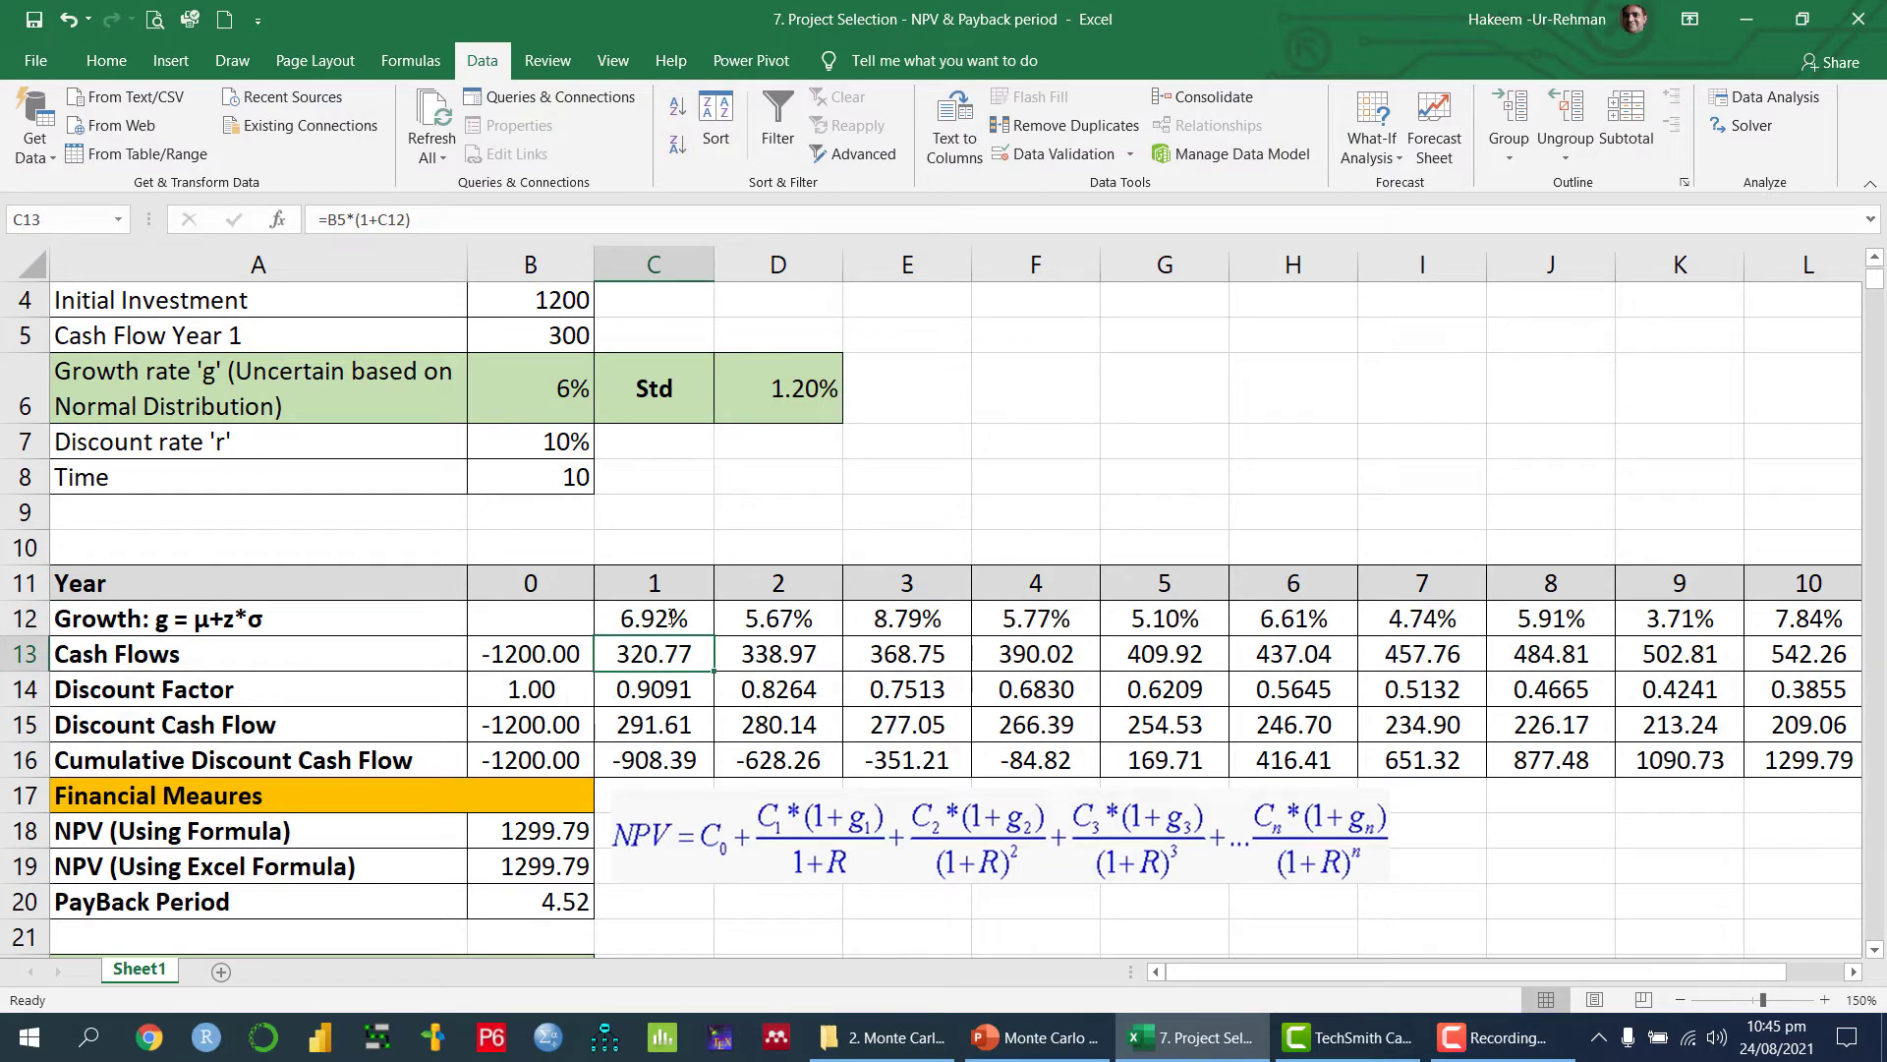
{"action": "left_click", "coordinate": [668, 616]}
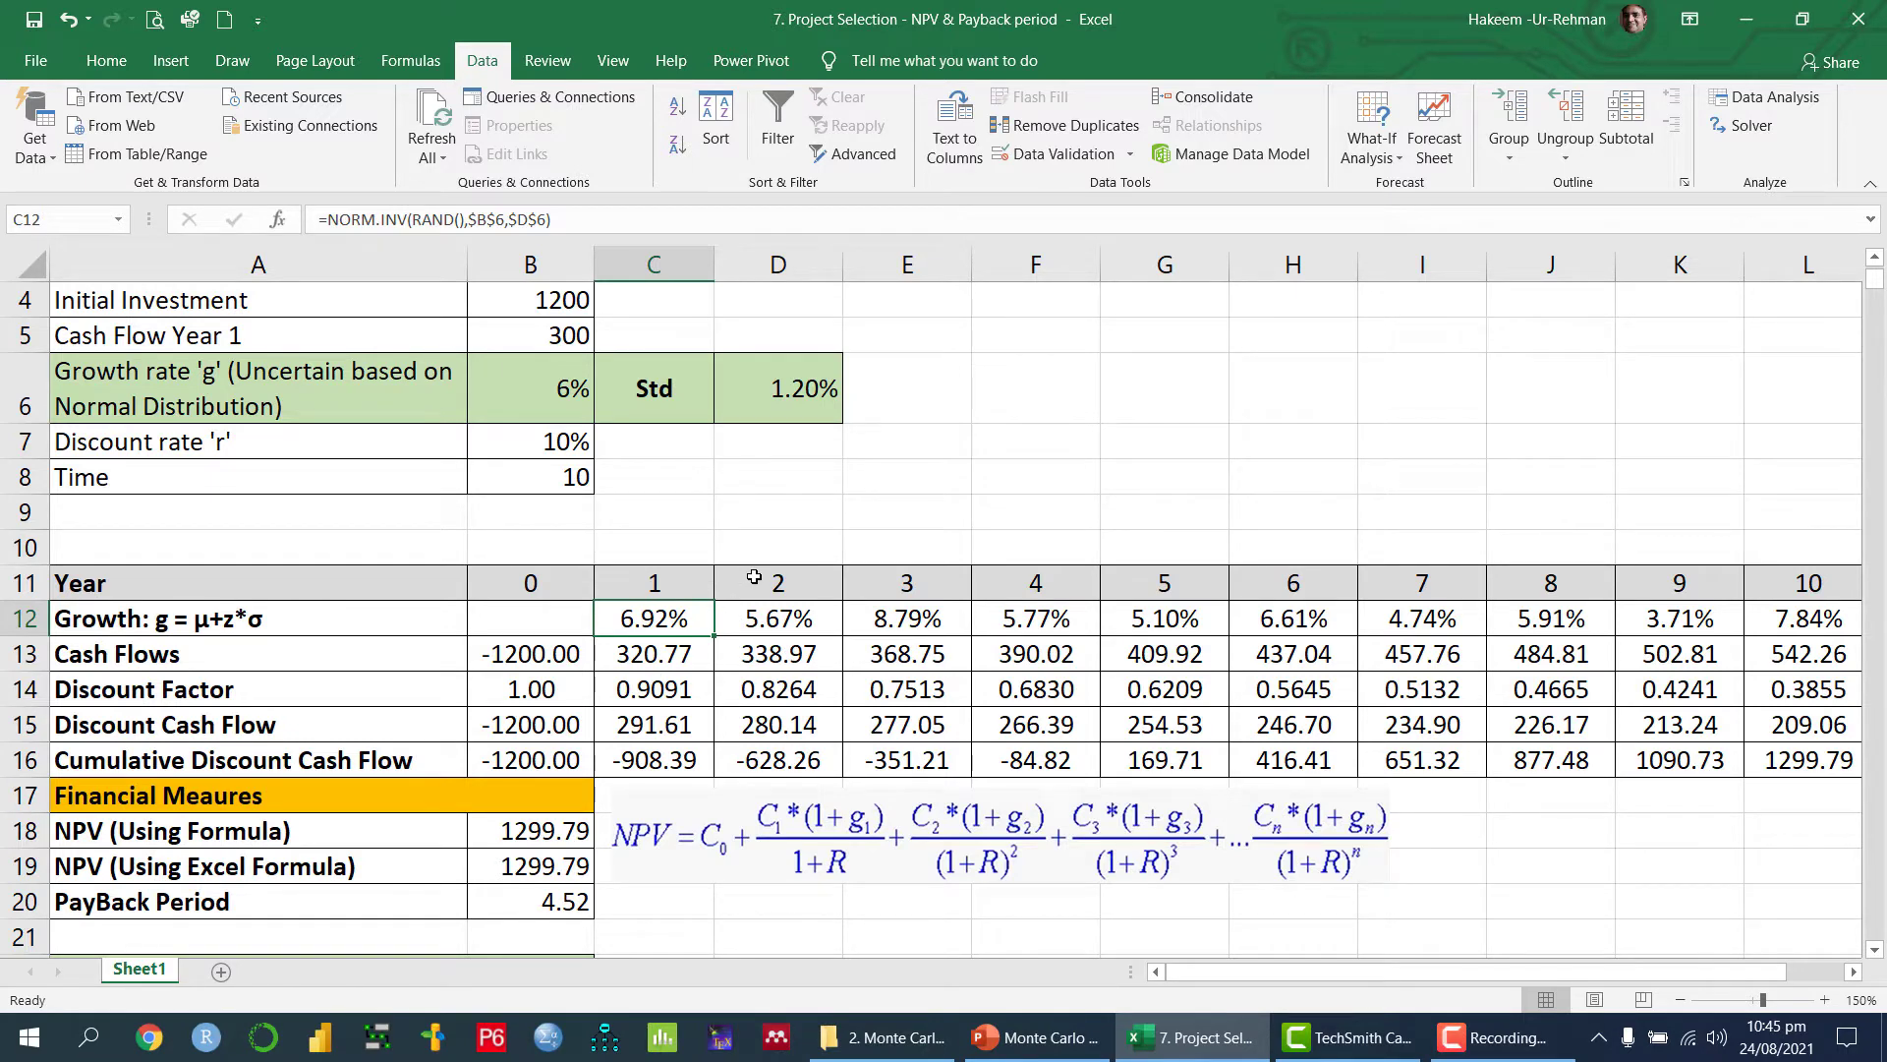
Step: Examine the year 0 cash flow formula in B13 and trace it to the initial investment
{"action": "scroll", "coordinate": [753, 577], "scroll_direction": "down", "scroll_amount": 1}
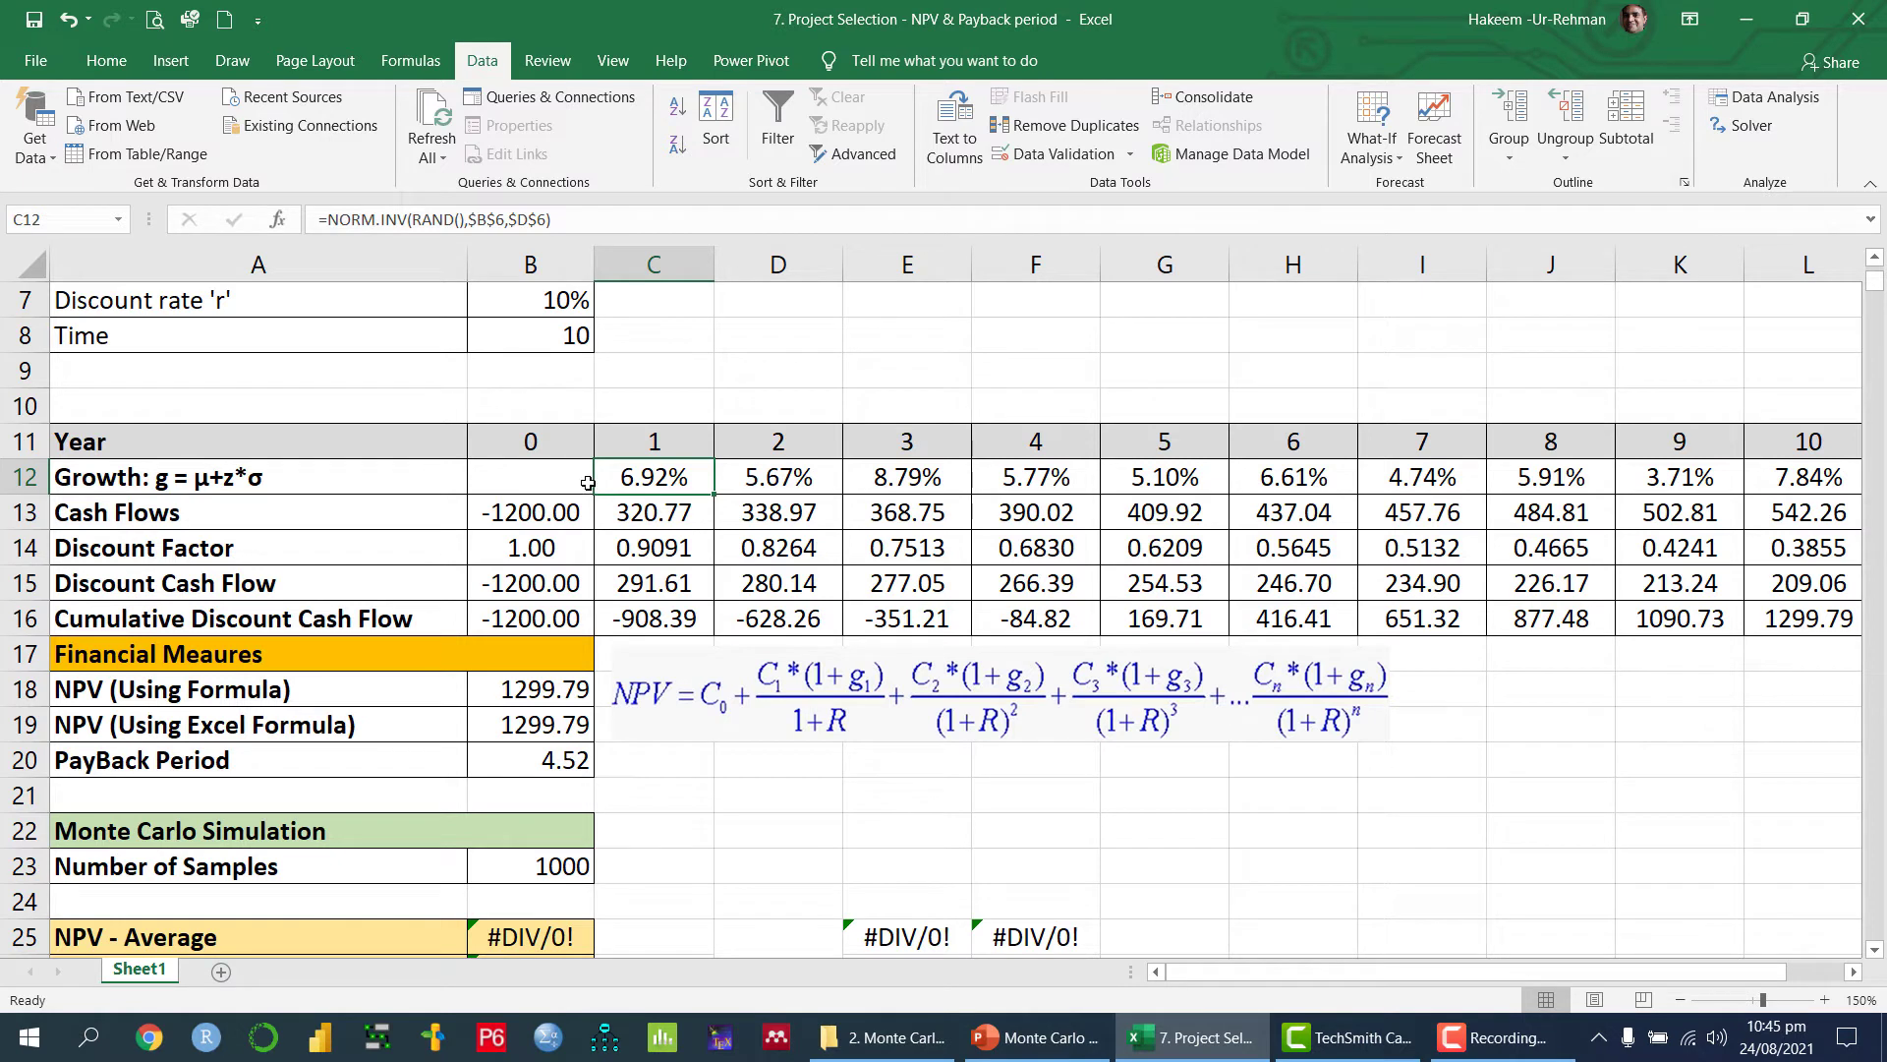
{"action": "left_click", "coordinate": [536, 514]}
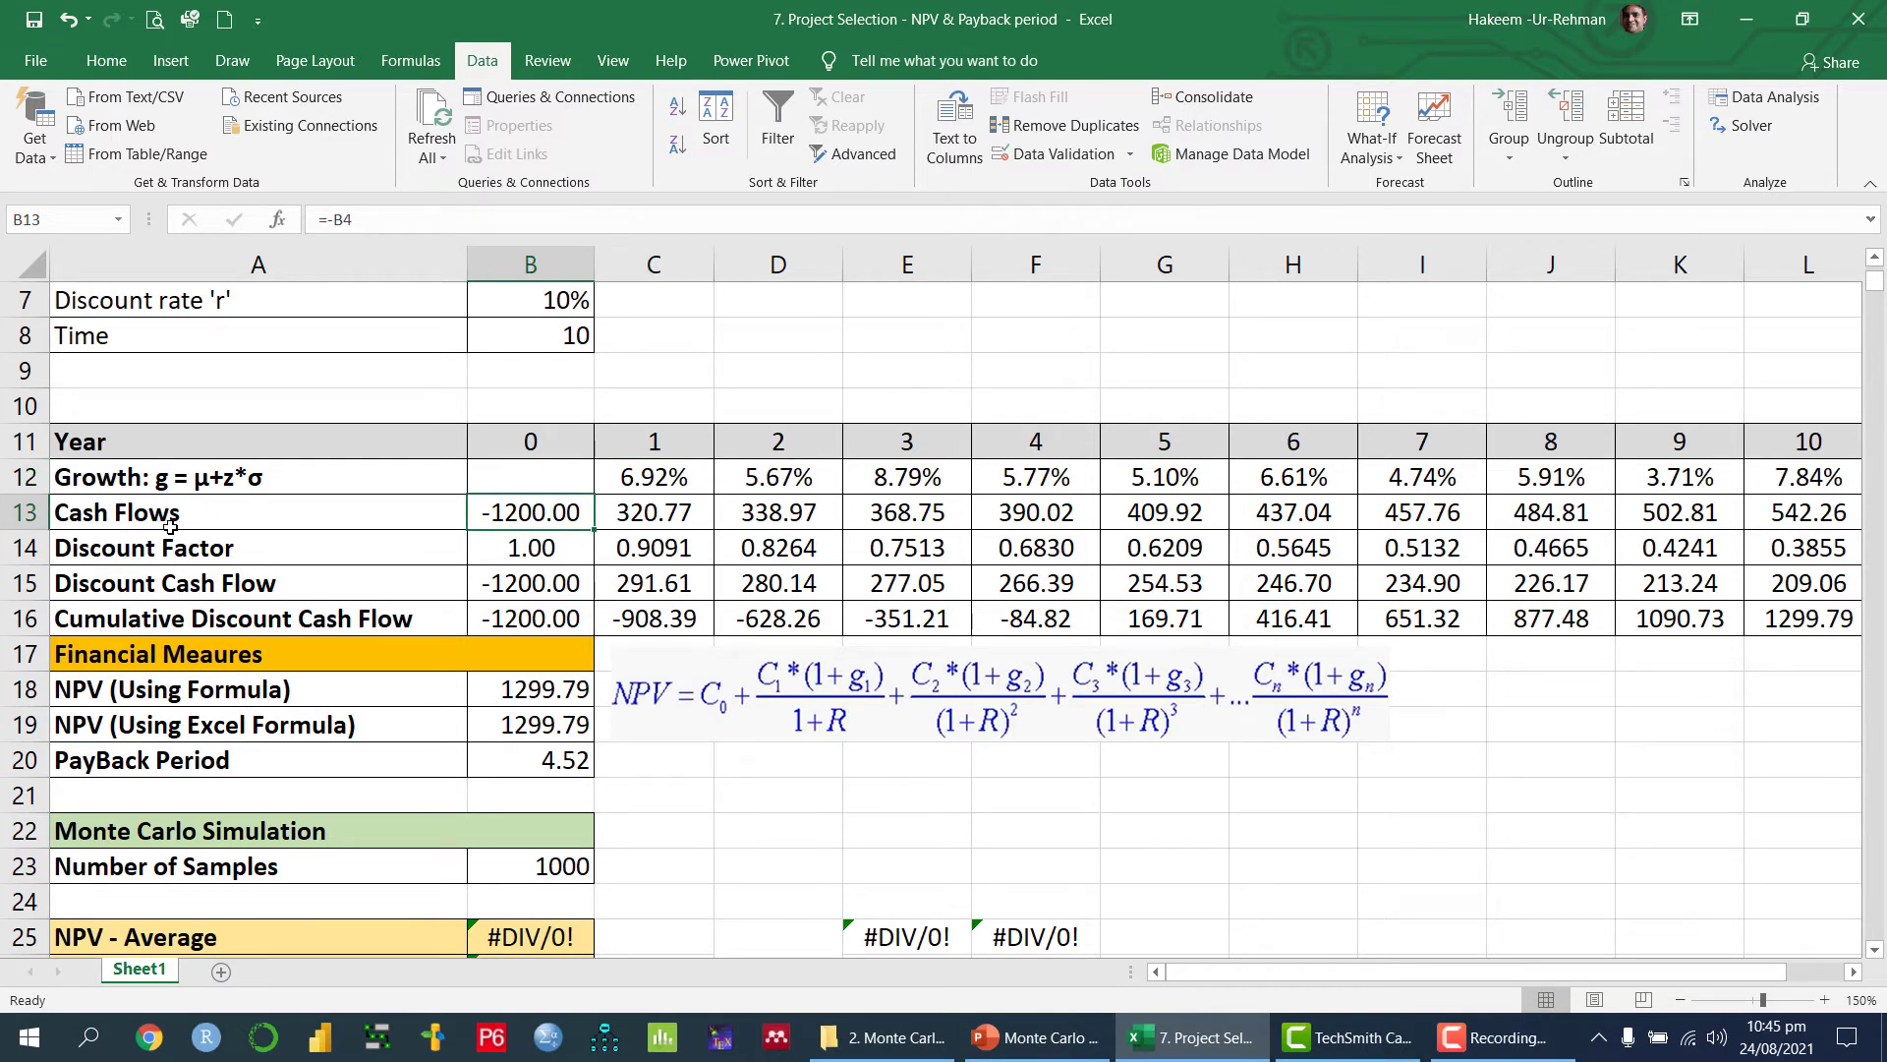
{"action": "left_click", "coordinate": [664, 514]}
{"action": "left_click", "coordinate": [524, 518]}
{"action": "scroll", "coordinate": [537, 511], "scroll_direction": "up", "scroll_amount": 2}
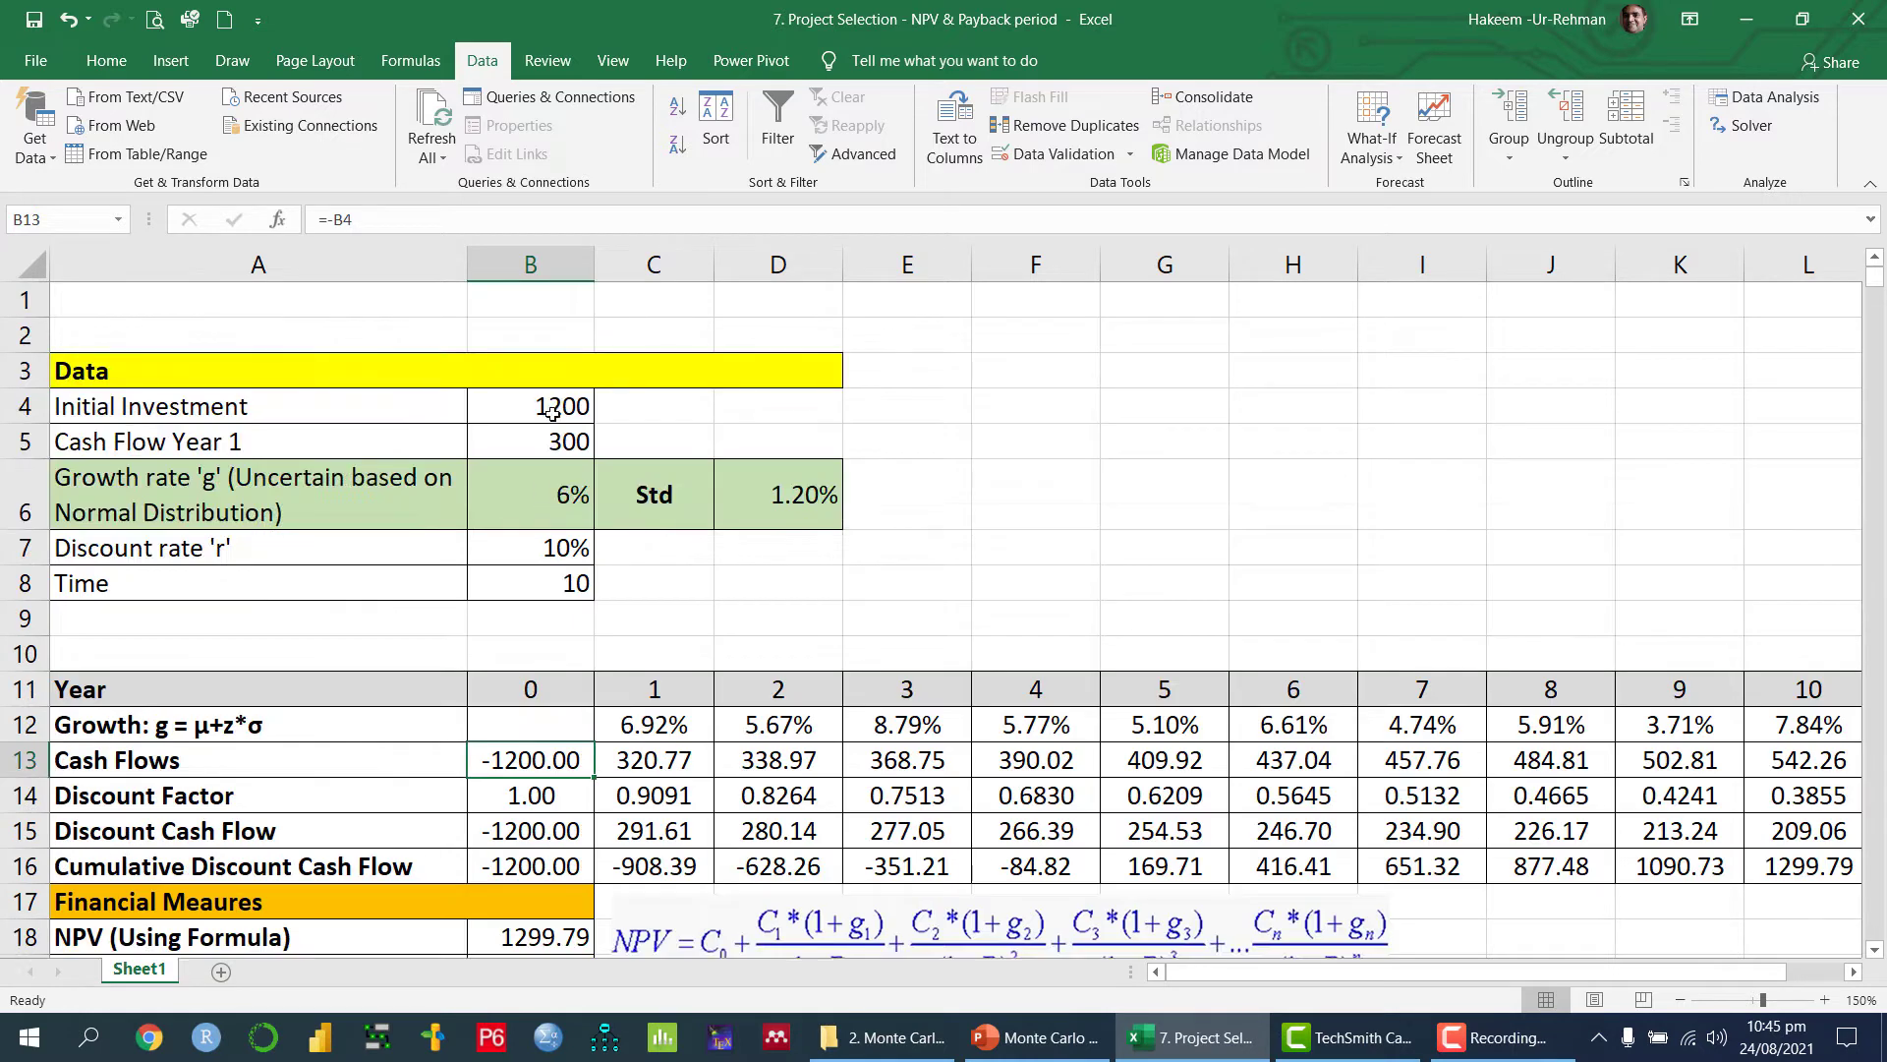
{"action": "scroll", "coordinate": [569, 598], "scroll_direction": "down", "scroll_amount": 1}
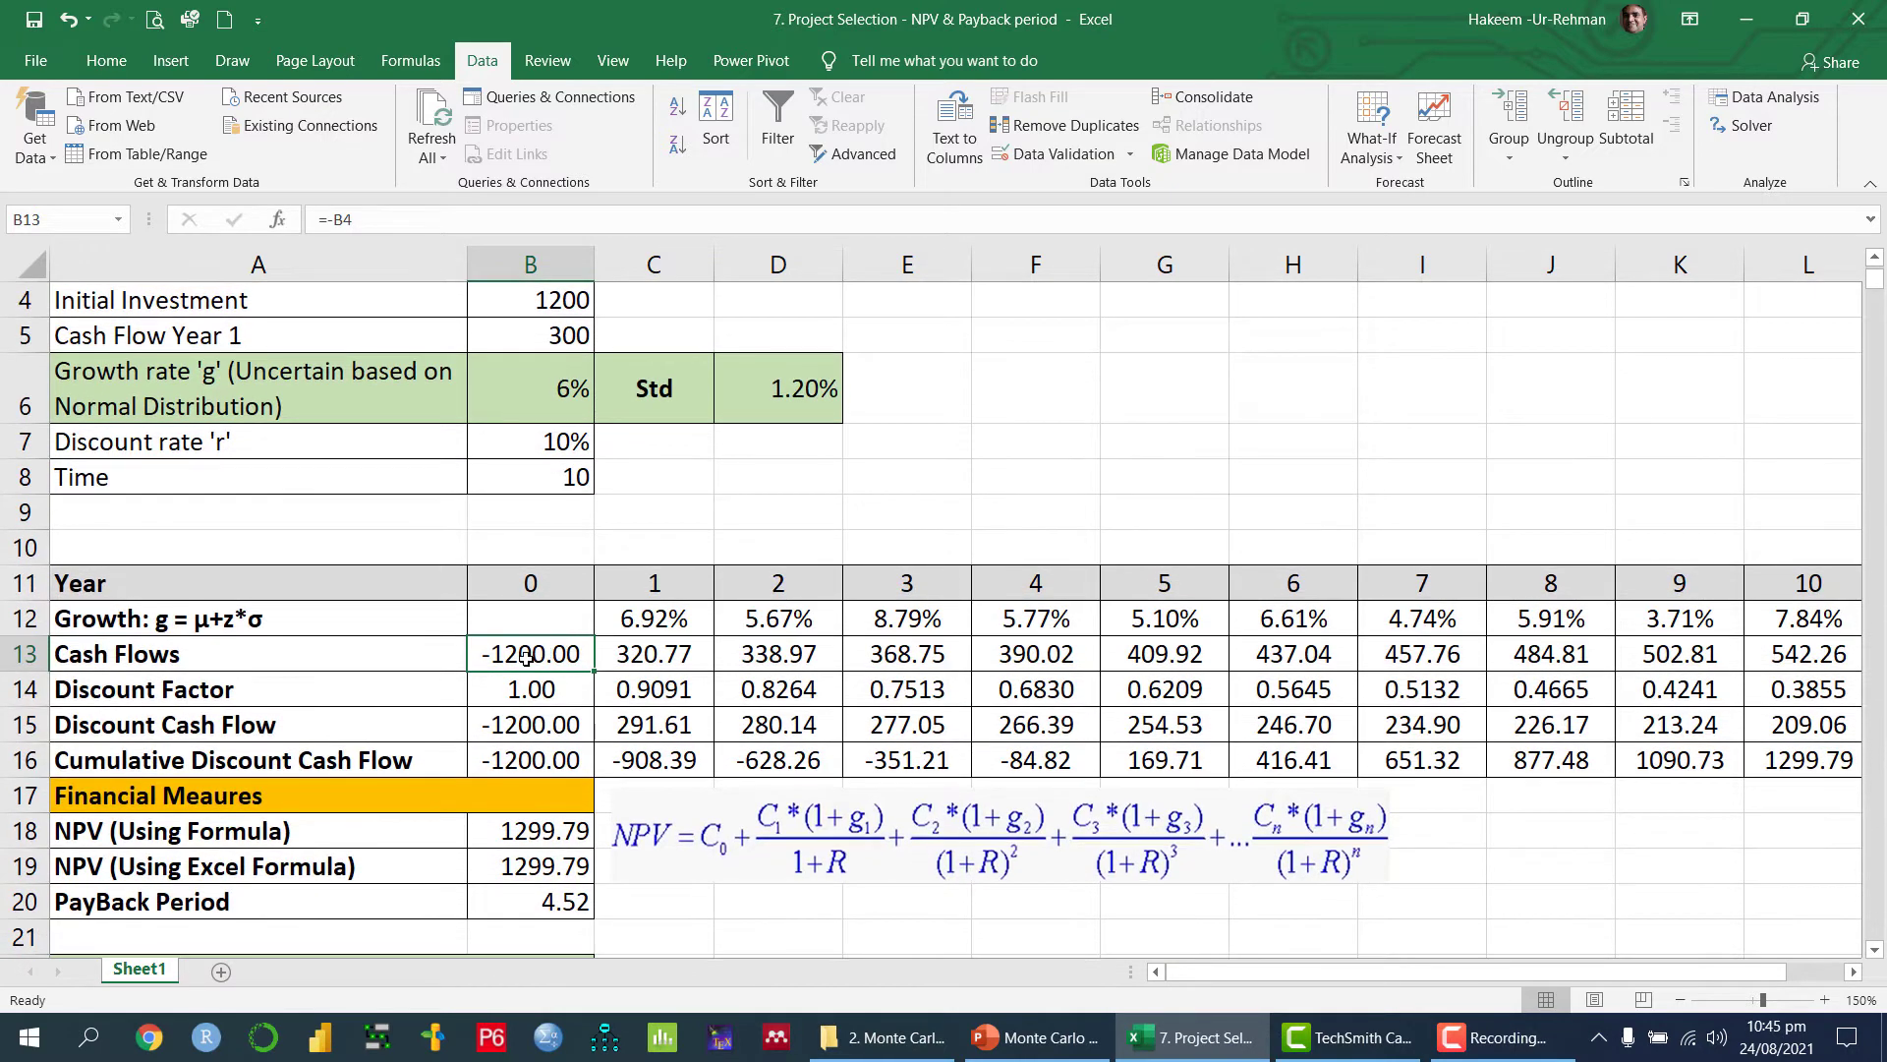
{"action": "double_click", "coordinate": [512, 653]}
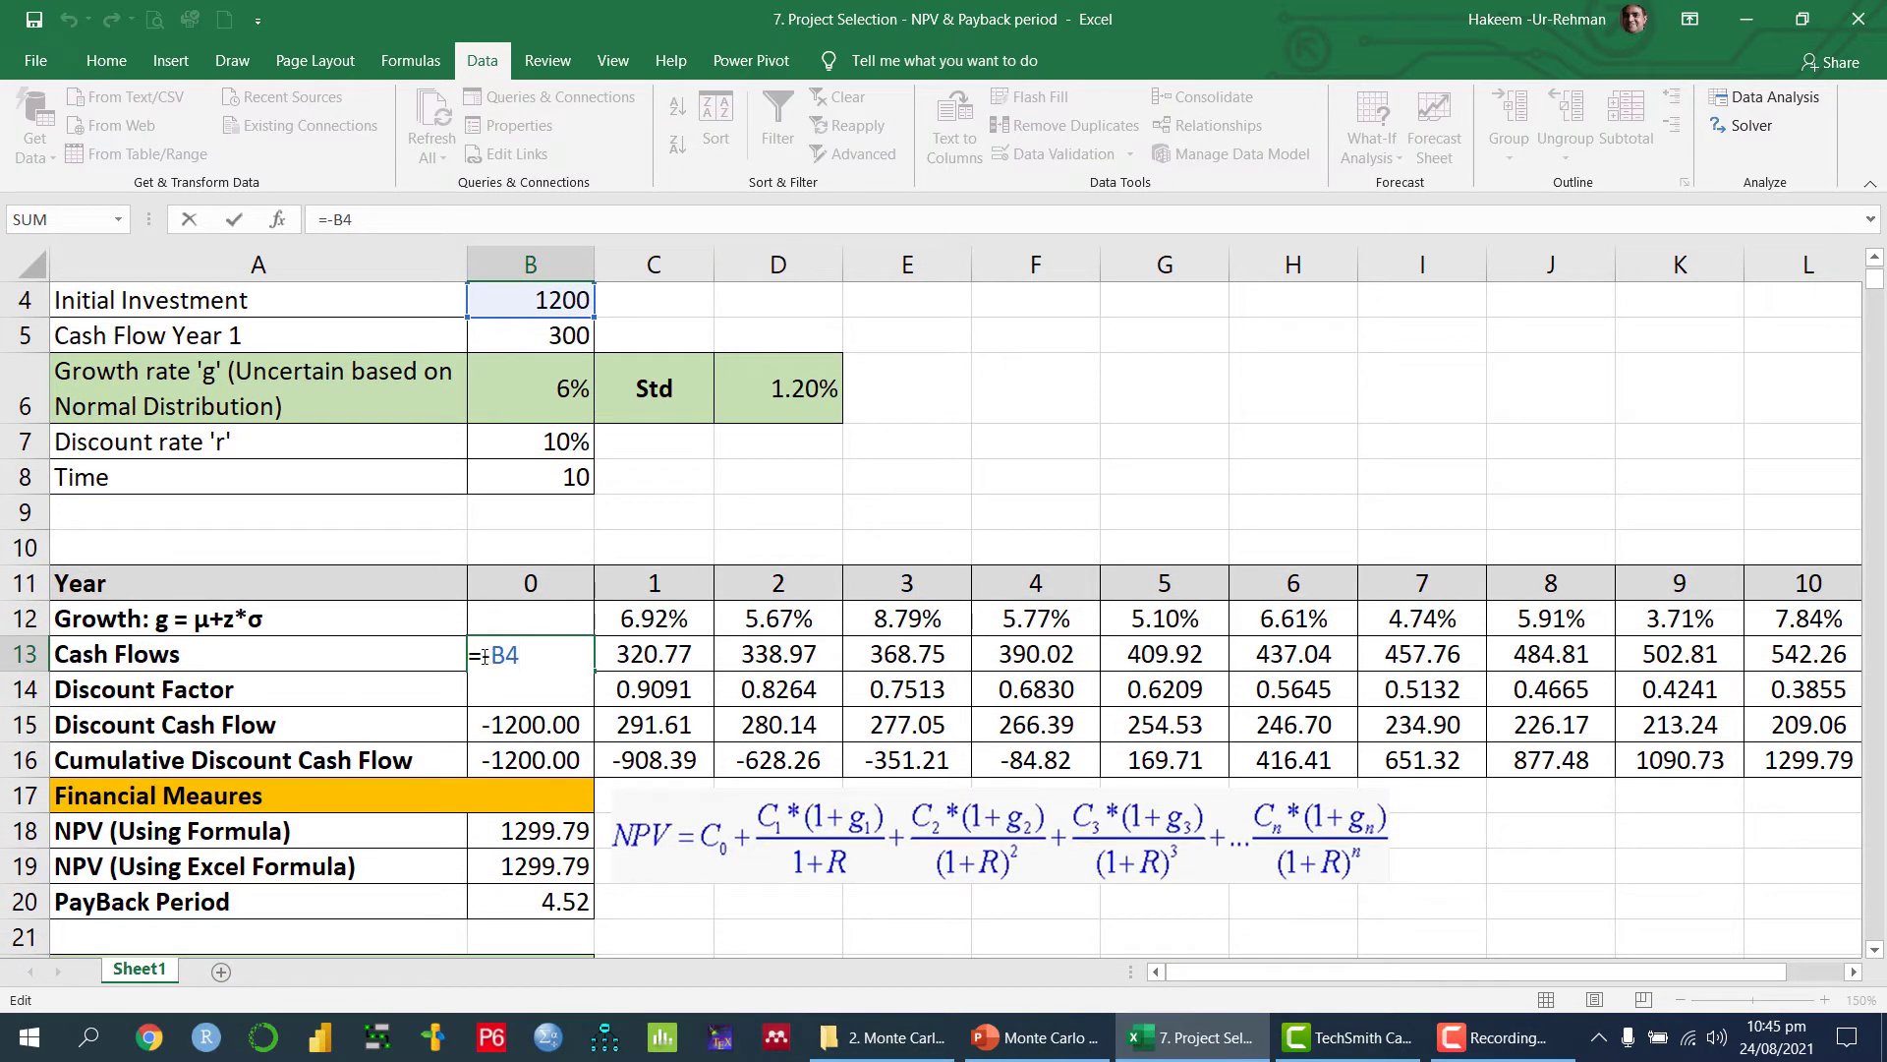
{"action": "key", "text": "Return"}
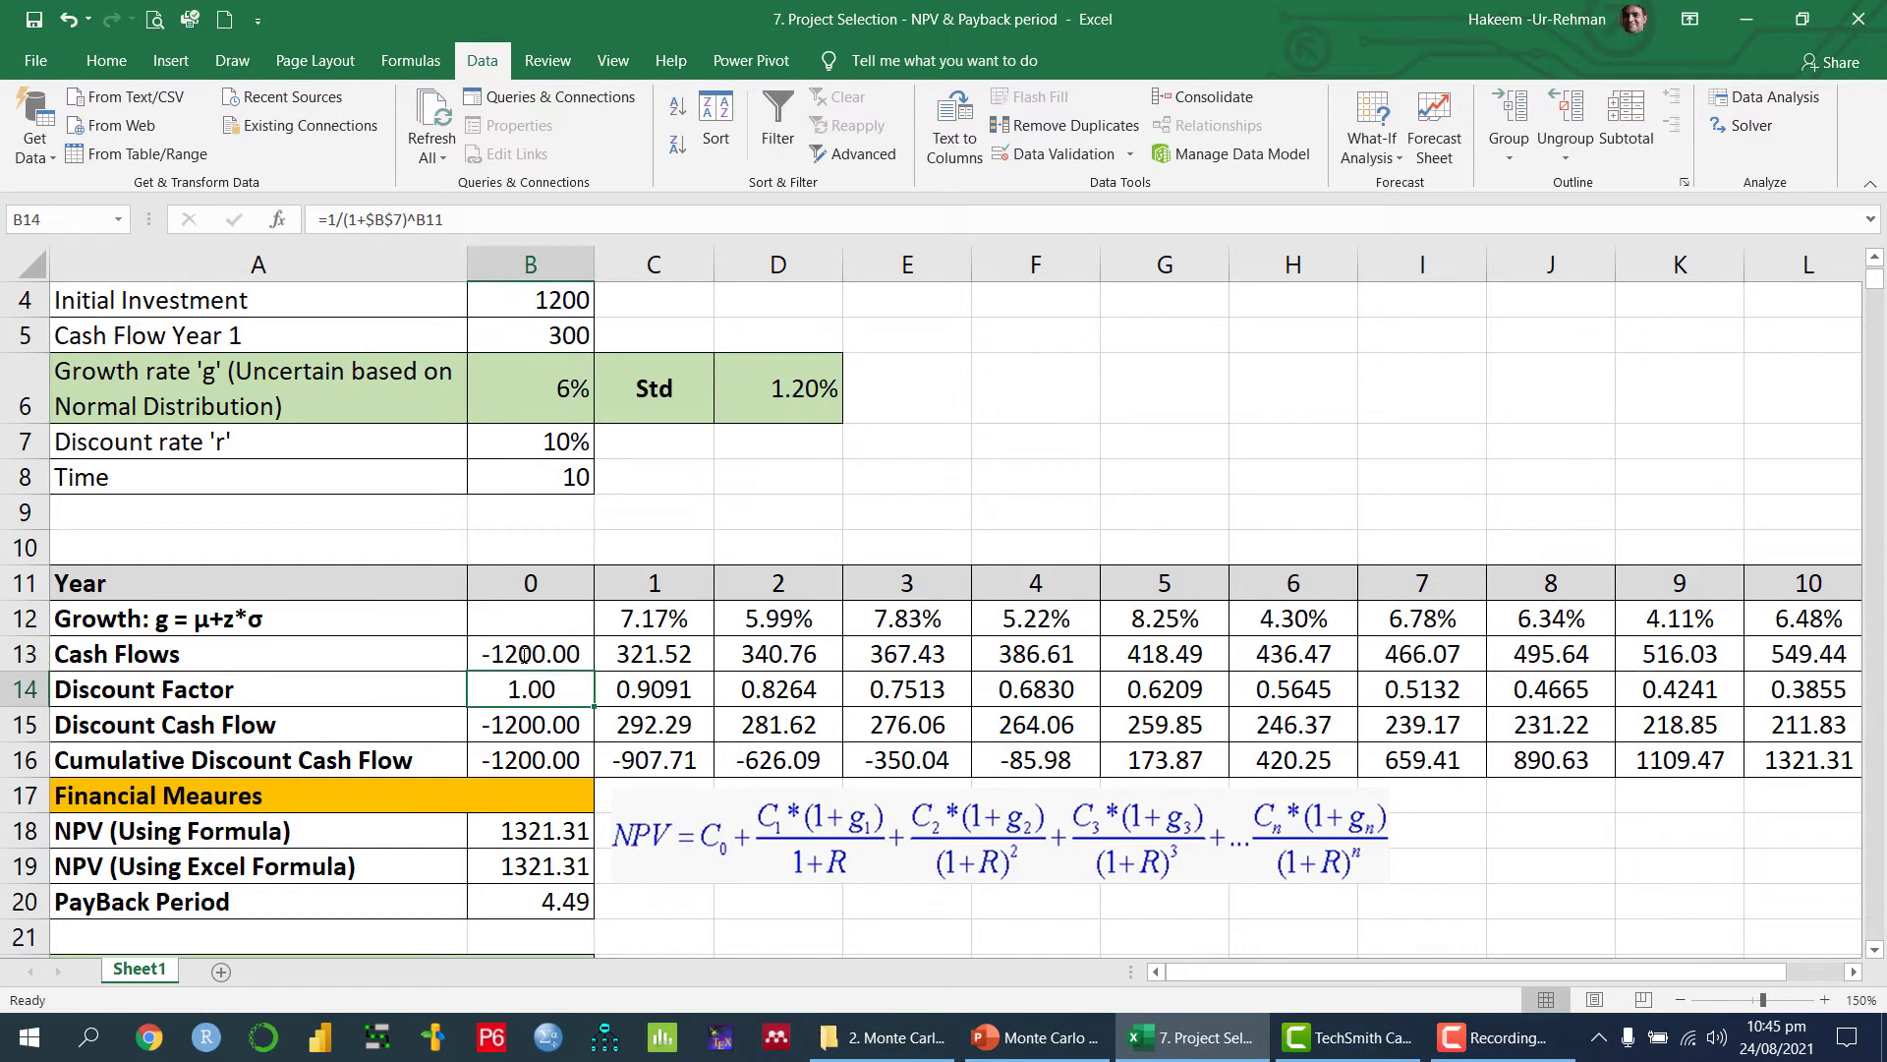
{"action": "left_click", "coordinate": [537, 654]}
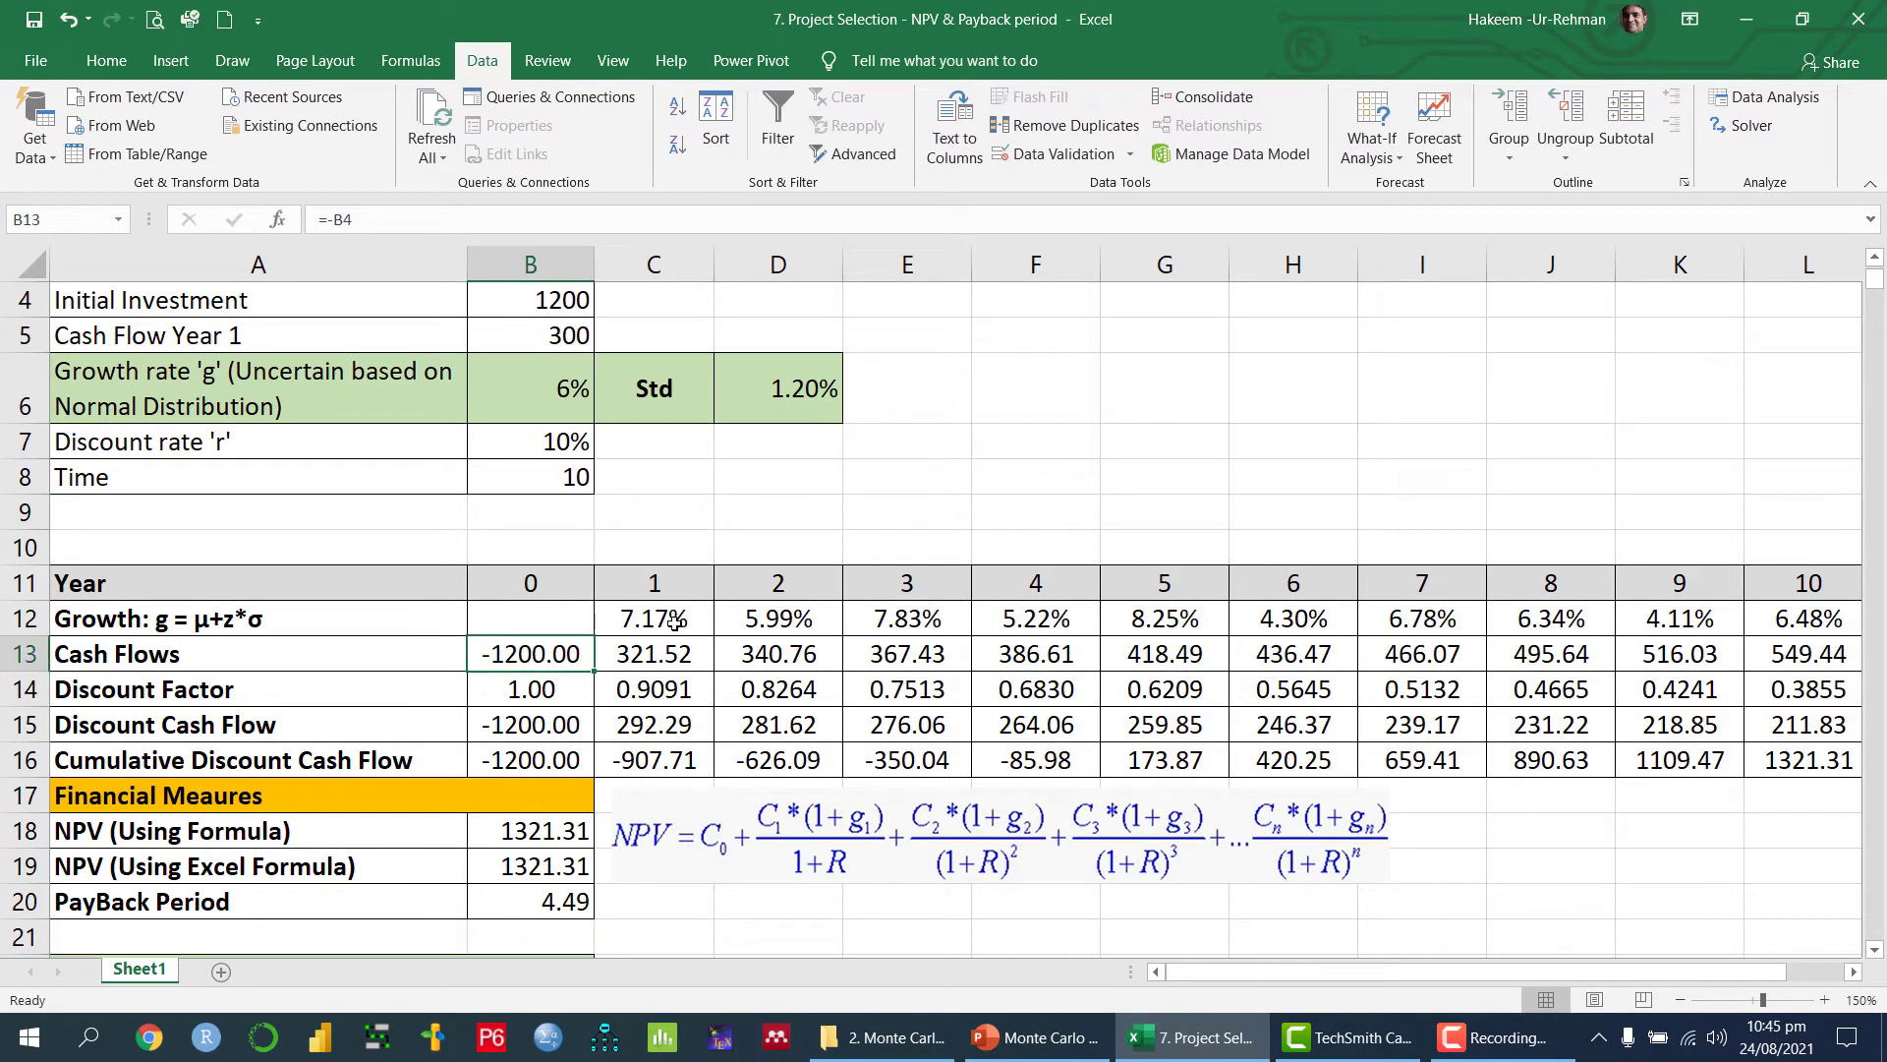
Step: Examine the year 1 cash flow formula in C13 and its references to the year 1 cash flow and growth rate inputs
{"action": "left_click", "coordinate": [648, 656]}
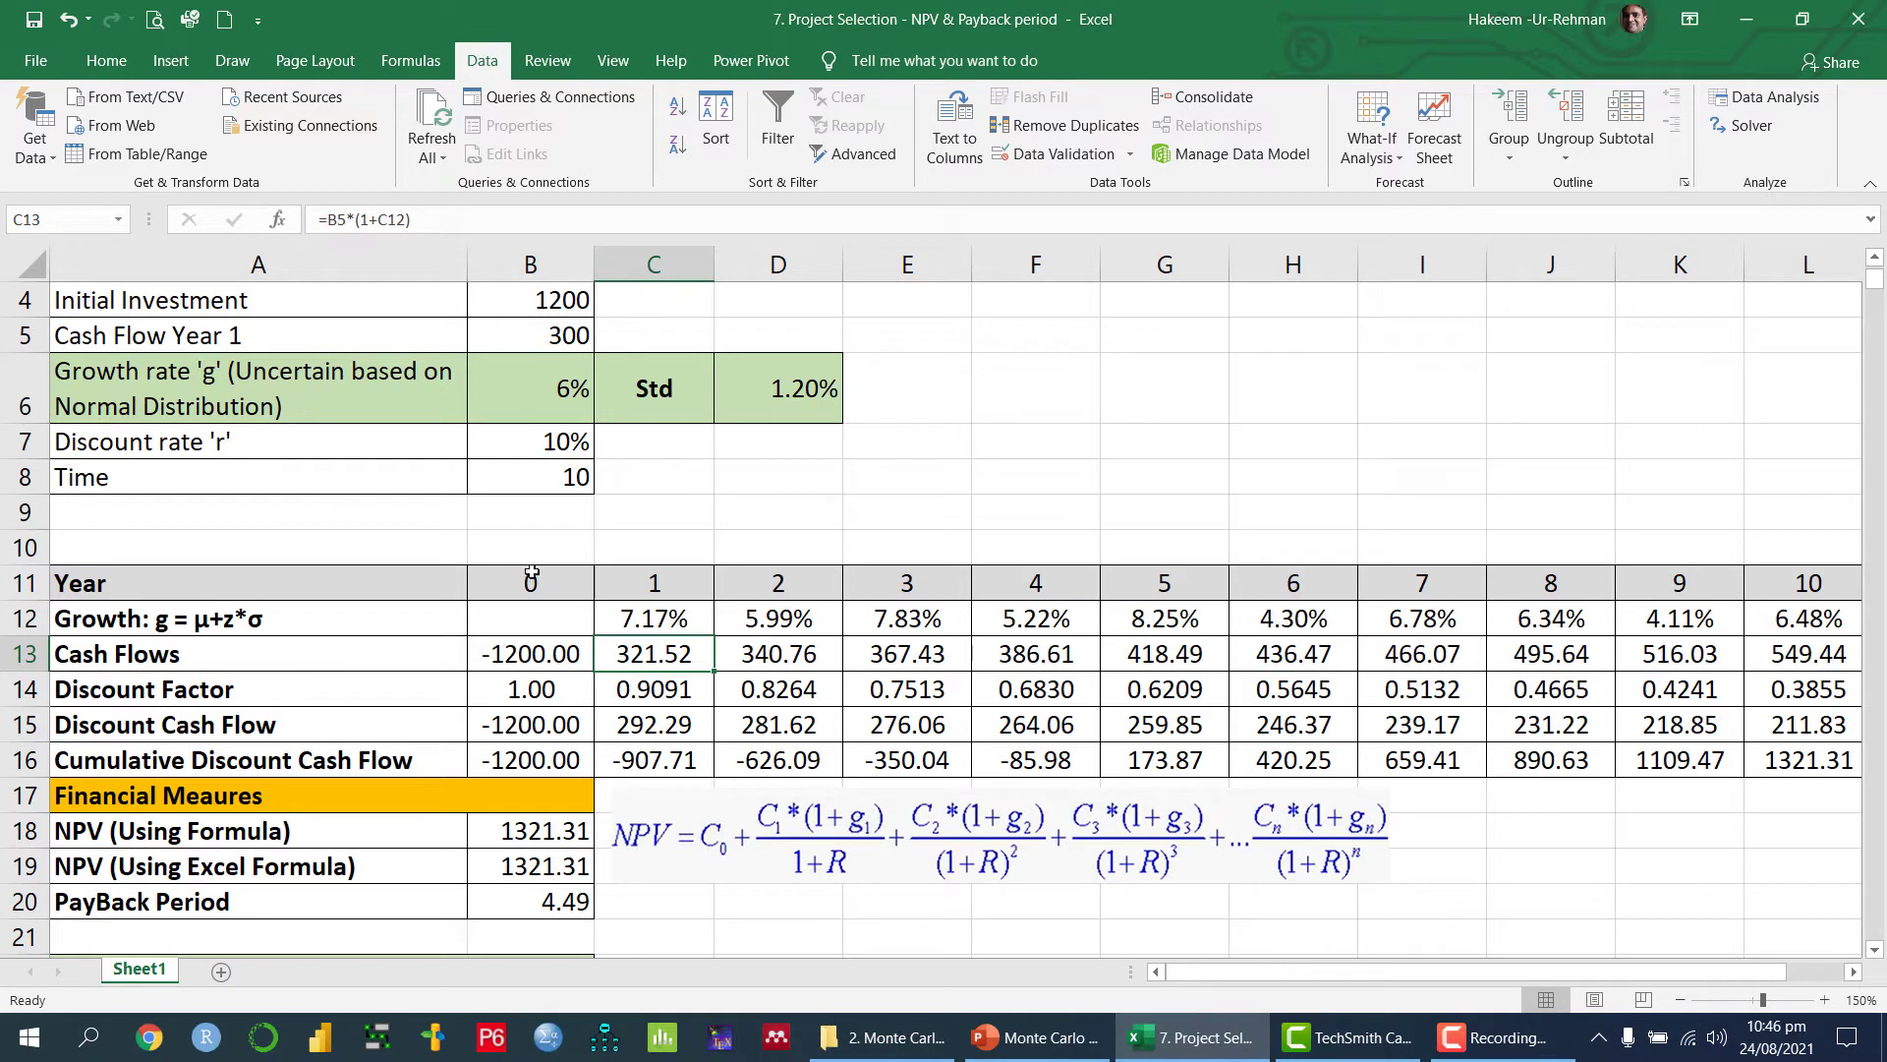
{"action": "double_click", "coordinate": [648, 653]}
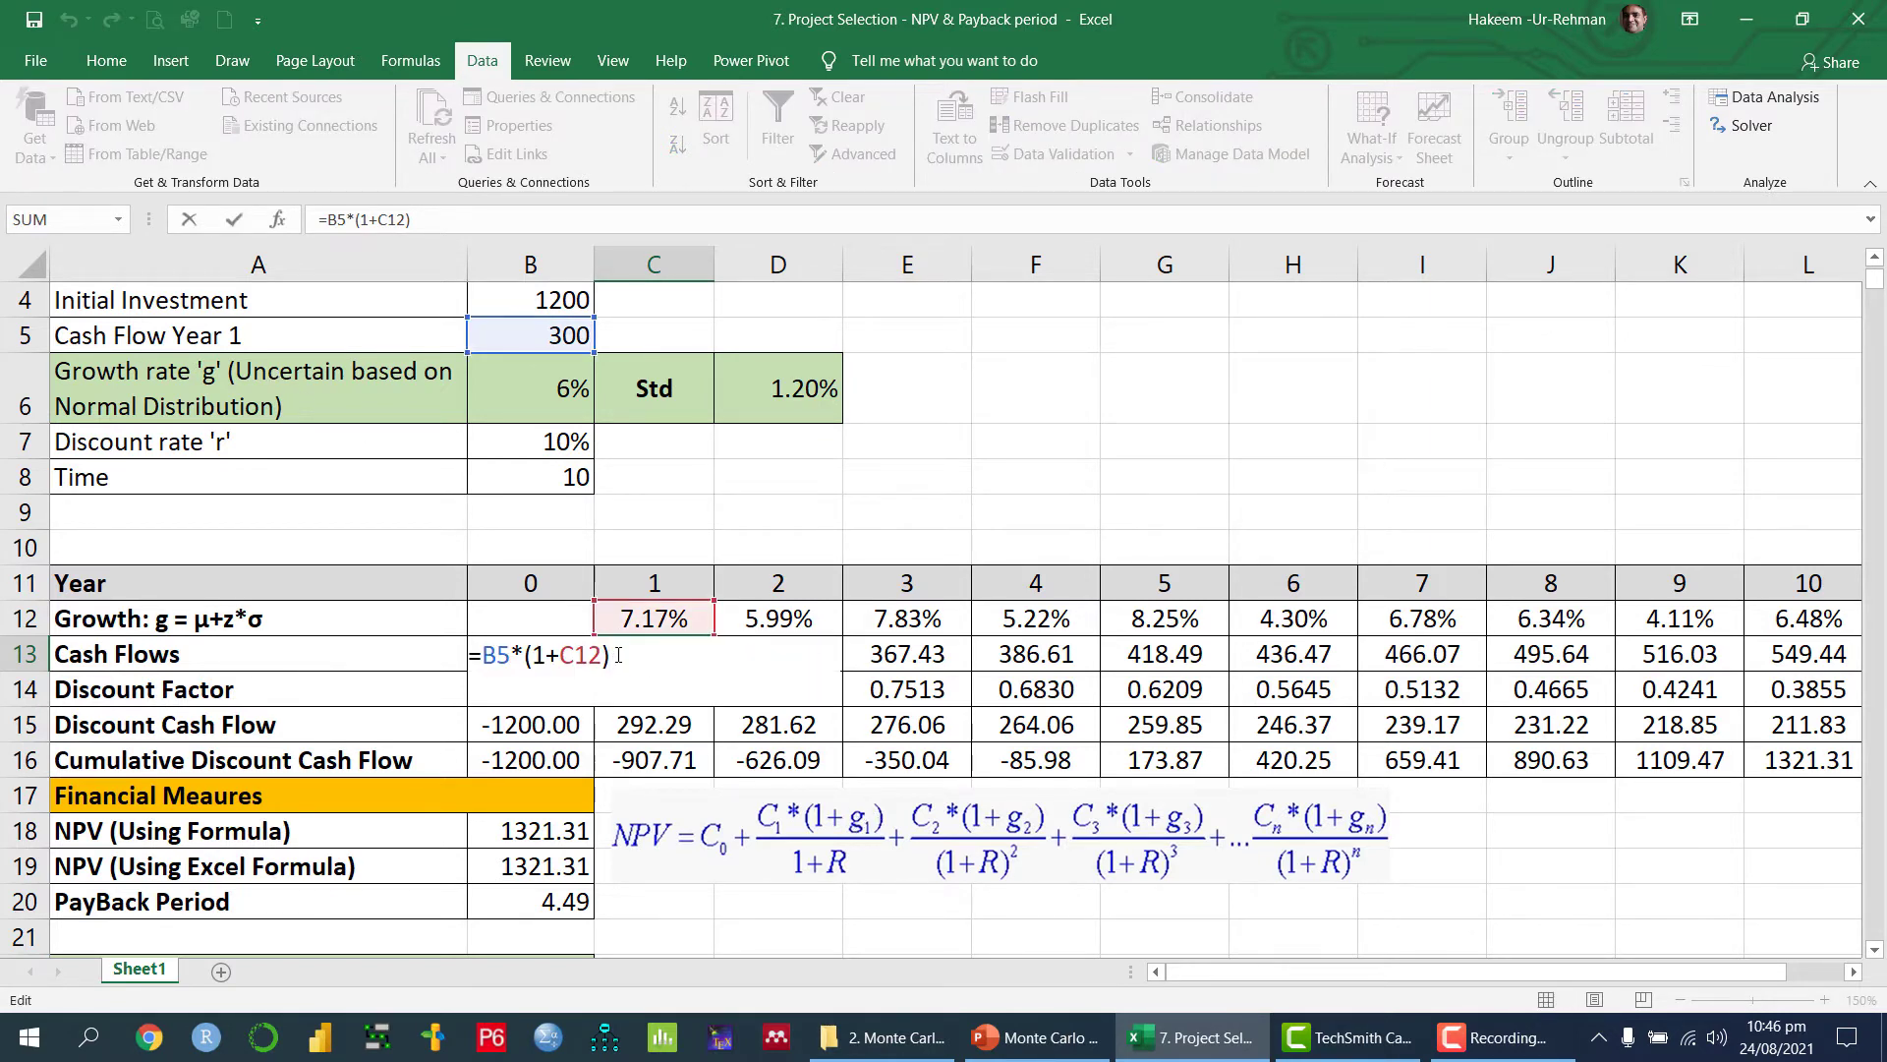
{"action": "scroll", "coordinate": [618, 655], "scroll_direction": "up", "scroll_amount": 1}
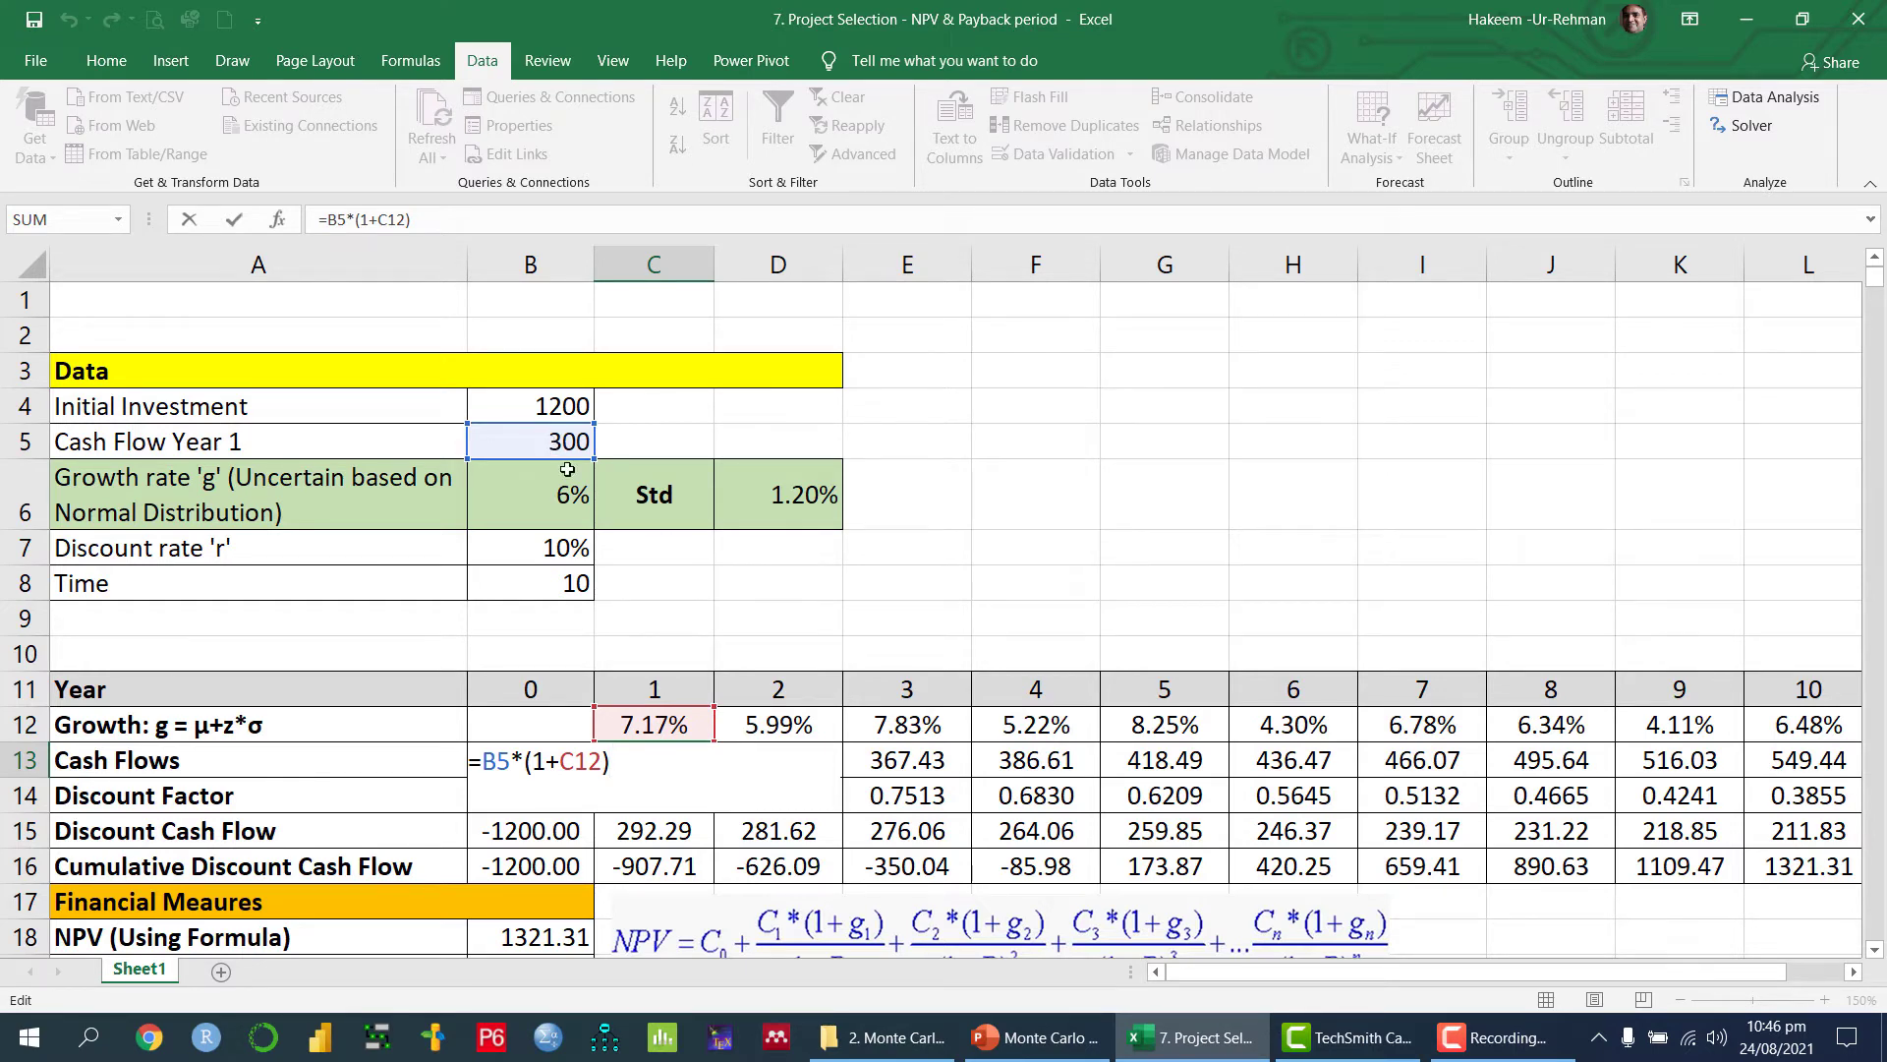
{"action": "scroll", "coordinate": [747, 766], "scroll_direction": "down", "scroll_amount": 1}
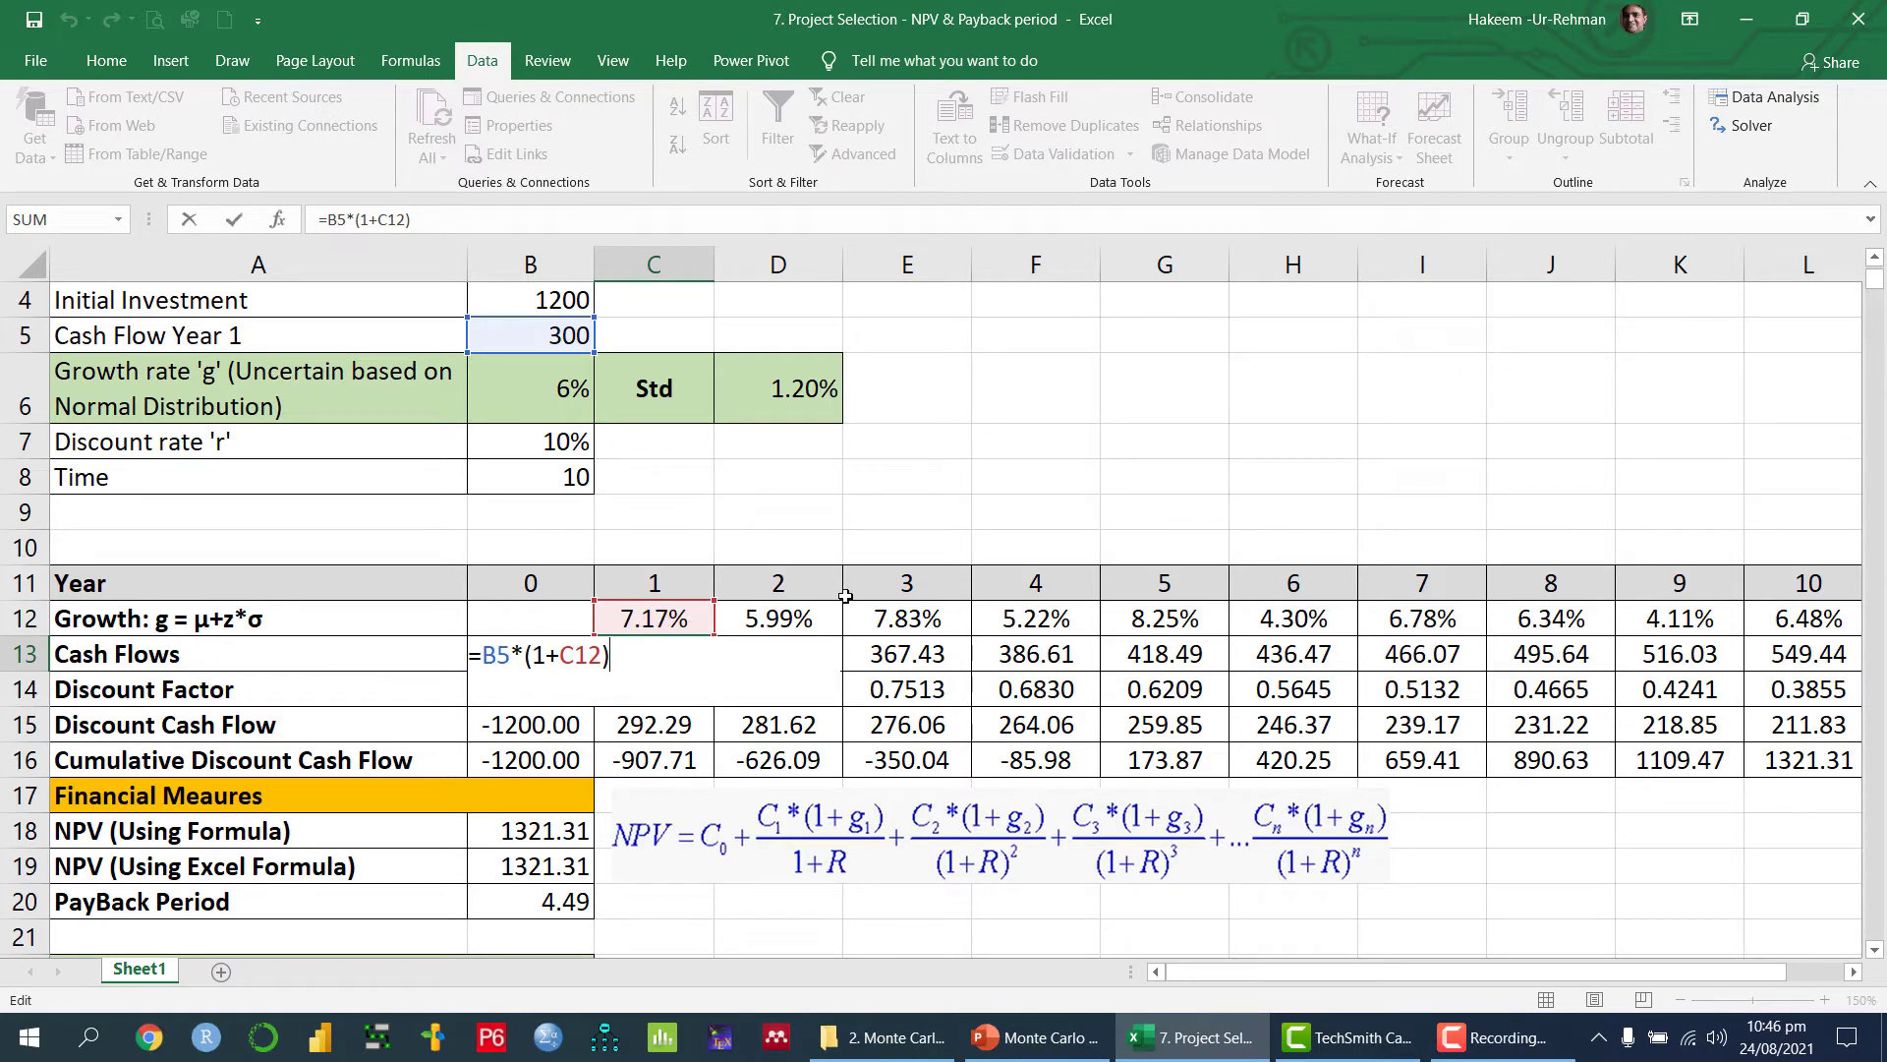
{"action": "key", "text": "Return"}
Step: Try to fill the year 1 cash flow formula from C13 across to year 10 in L13
{"action": "left_click", "coordinate": [683, 652]}
{"action": "left_click_drag", "start_coordinate": [715, 672], "coordinate": [1427, 670]}
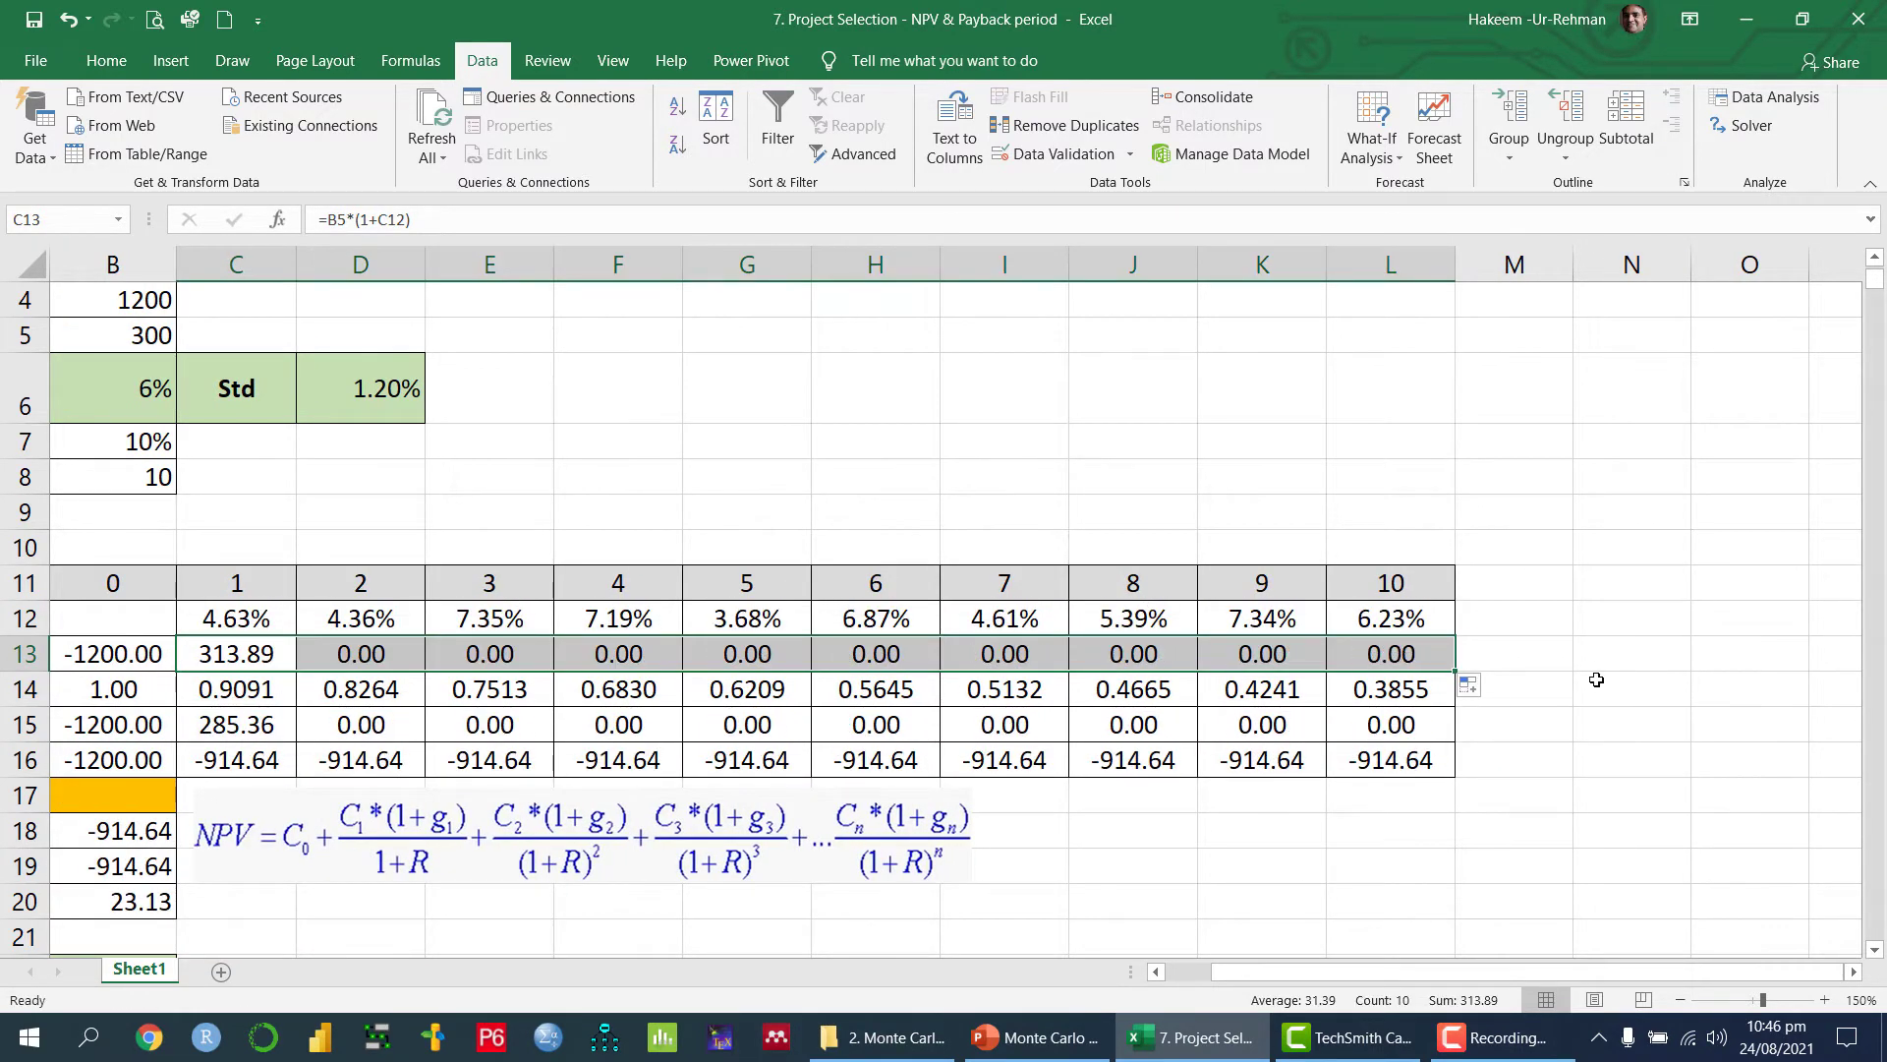
{"action": "key", "text": "Left"}
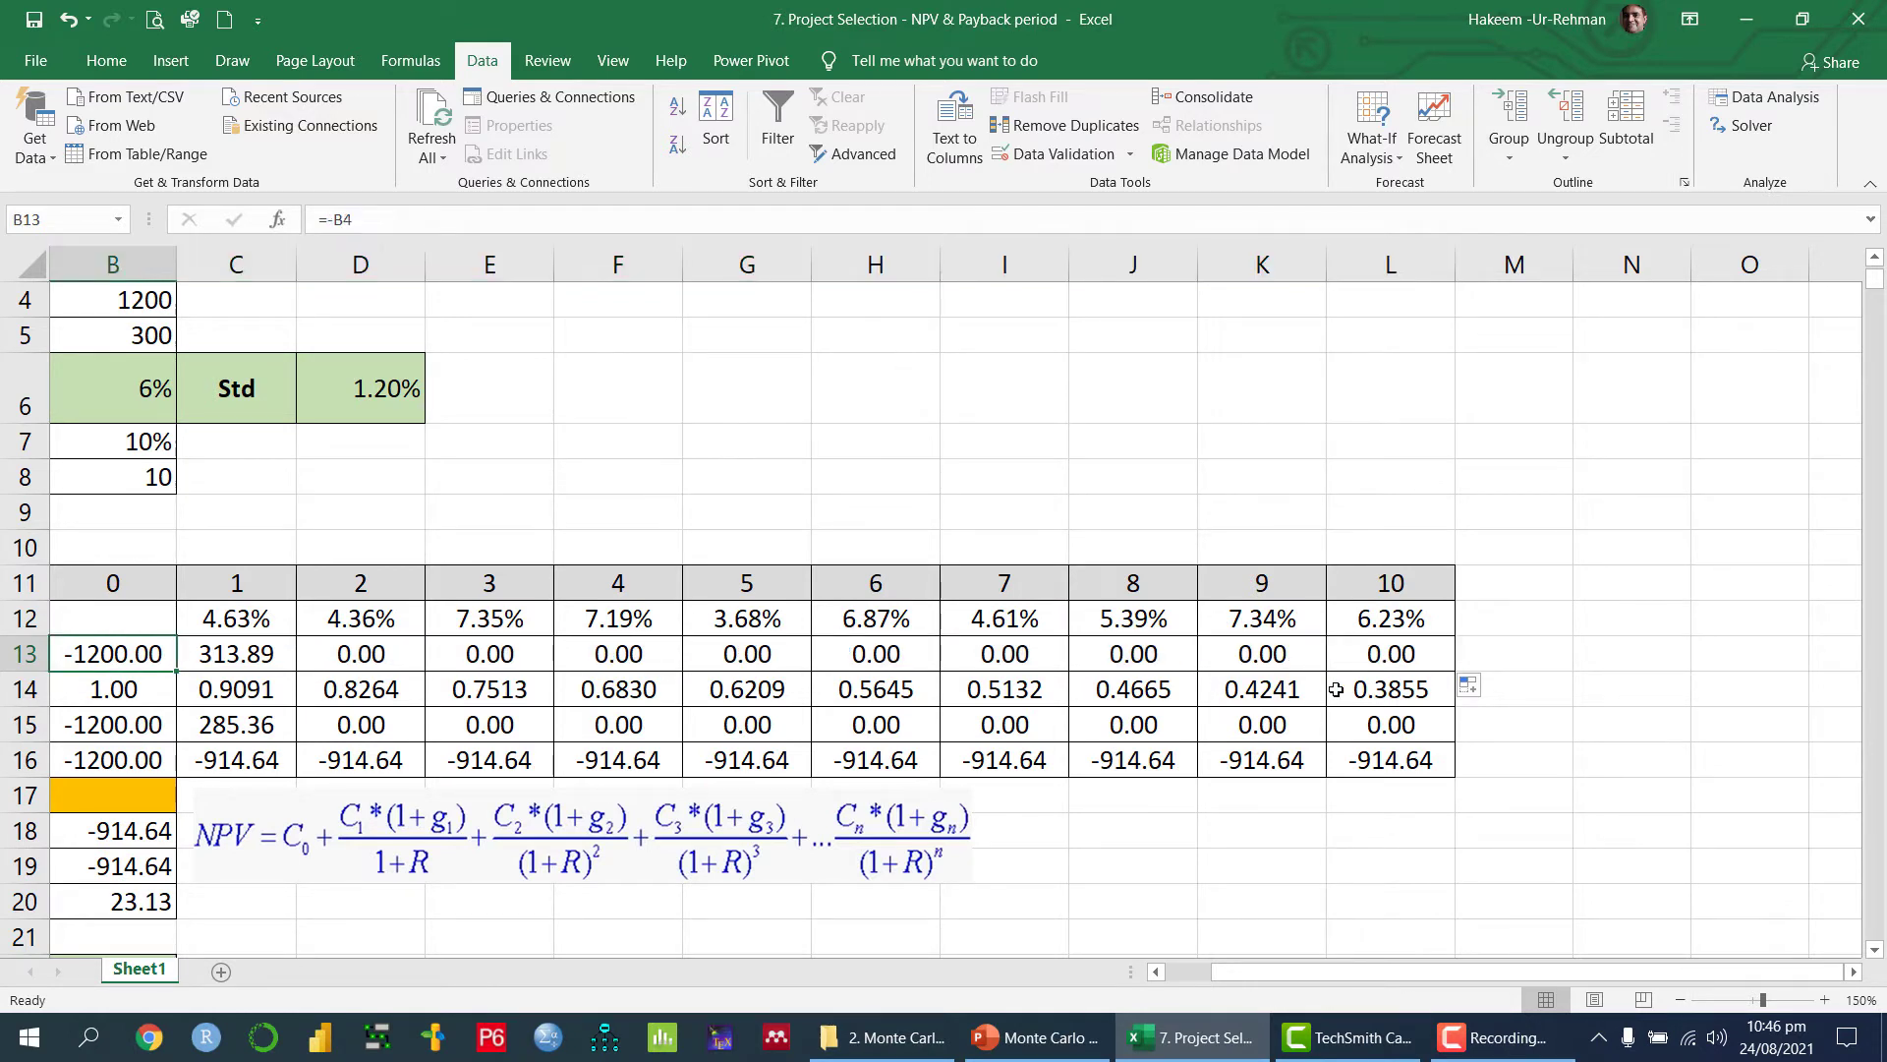
{"action": "key", "text": "Right"}
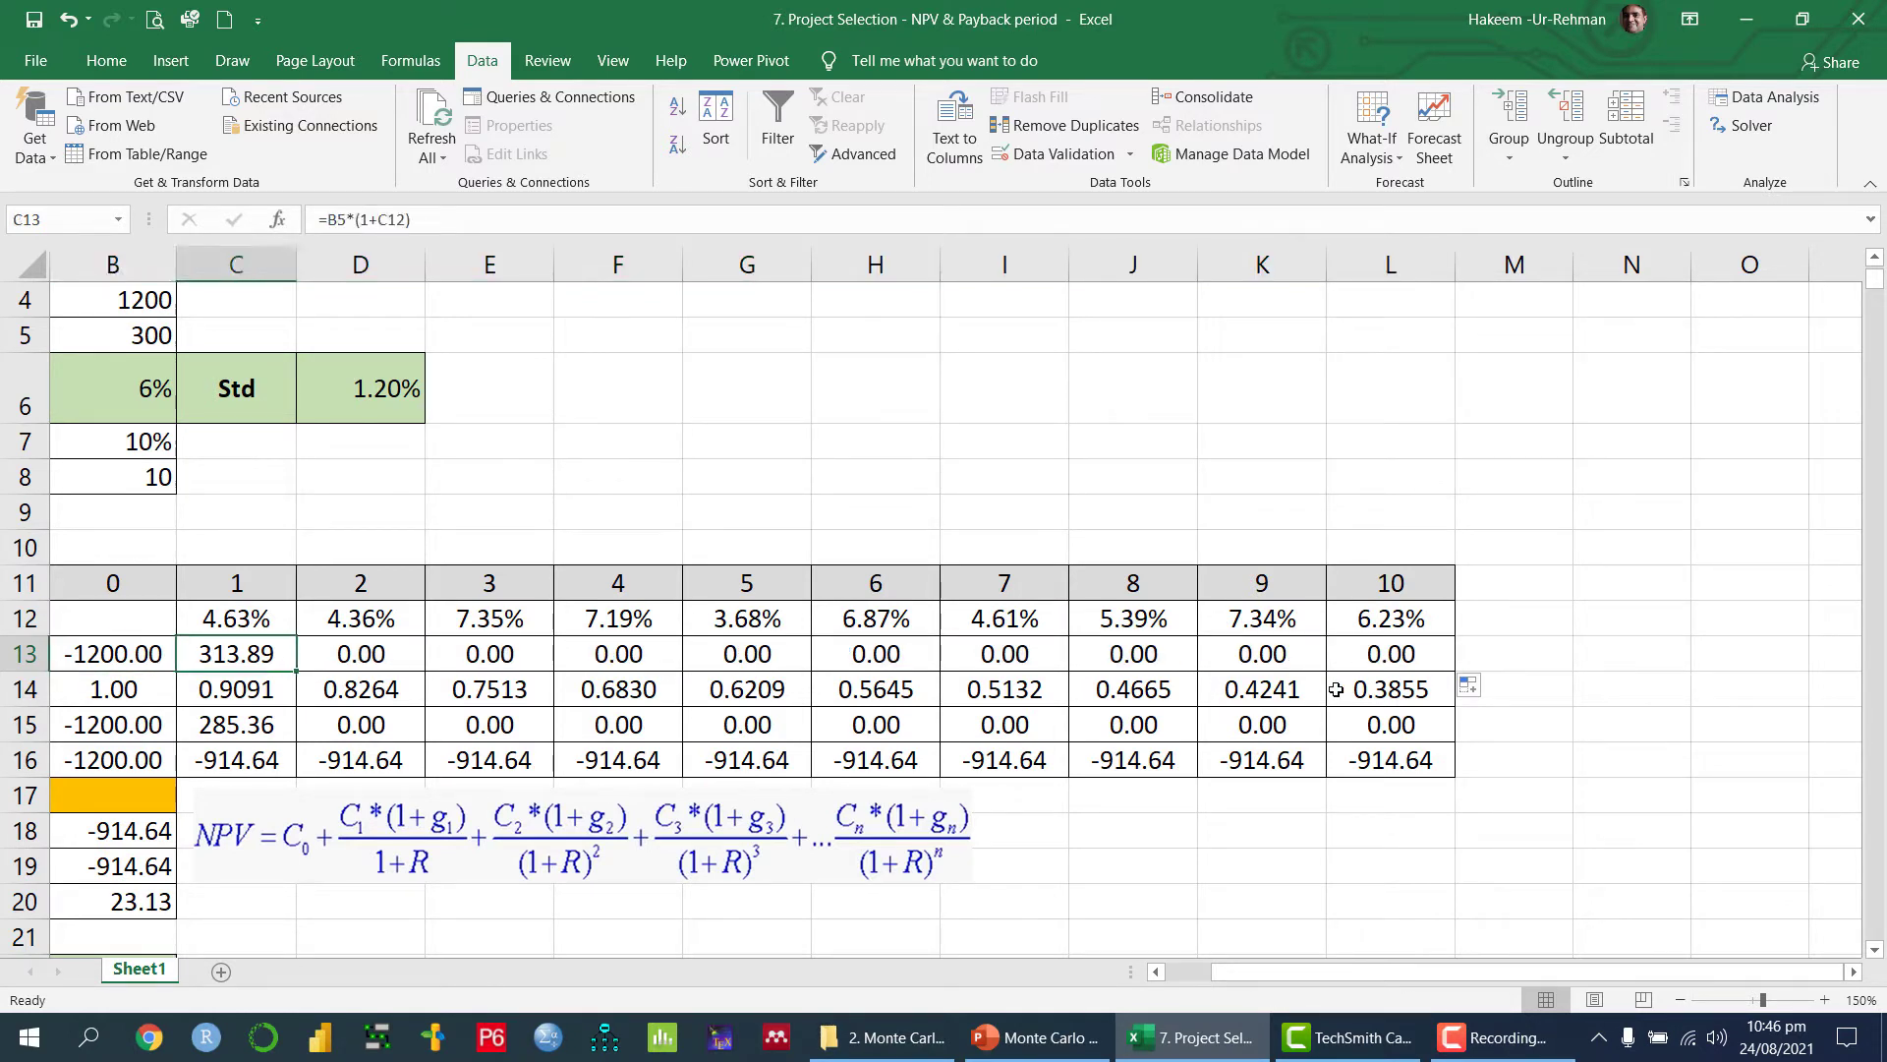
{"action": "key", "text": "Right"}
{"action": "key", "text": "Left"}
Step: Undo the fill of the year 1 cash flow formula across row 13
{"action": "key", "text": "ctrl+c"}
{"action": "key", "text": "ctrl+shift+Right"}
{"action": "key", "text": "ctrl+v"}
{"action": "key", "text": "Left"}
{"action": "key", "text": "Right"}
{"action": "key", "text": "Right"}
{"action": "key", "text": "Left"}
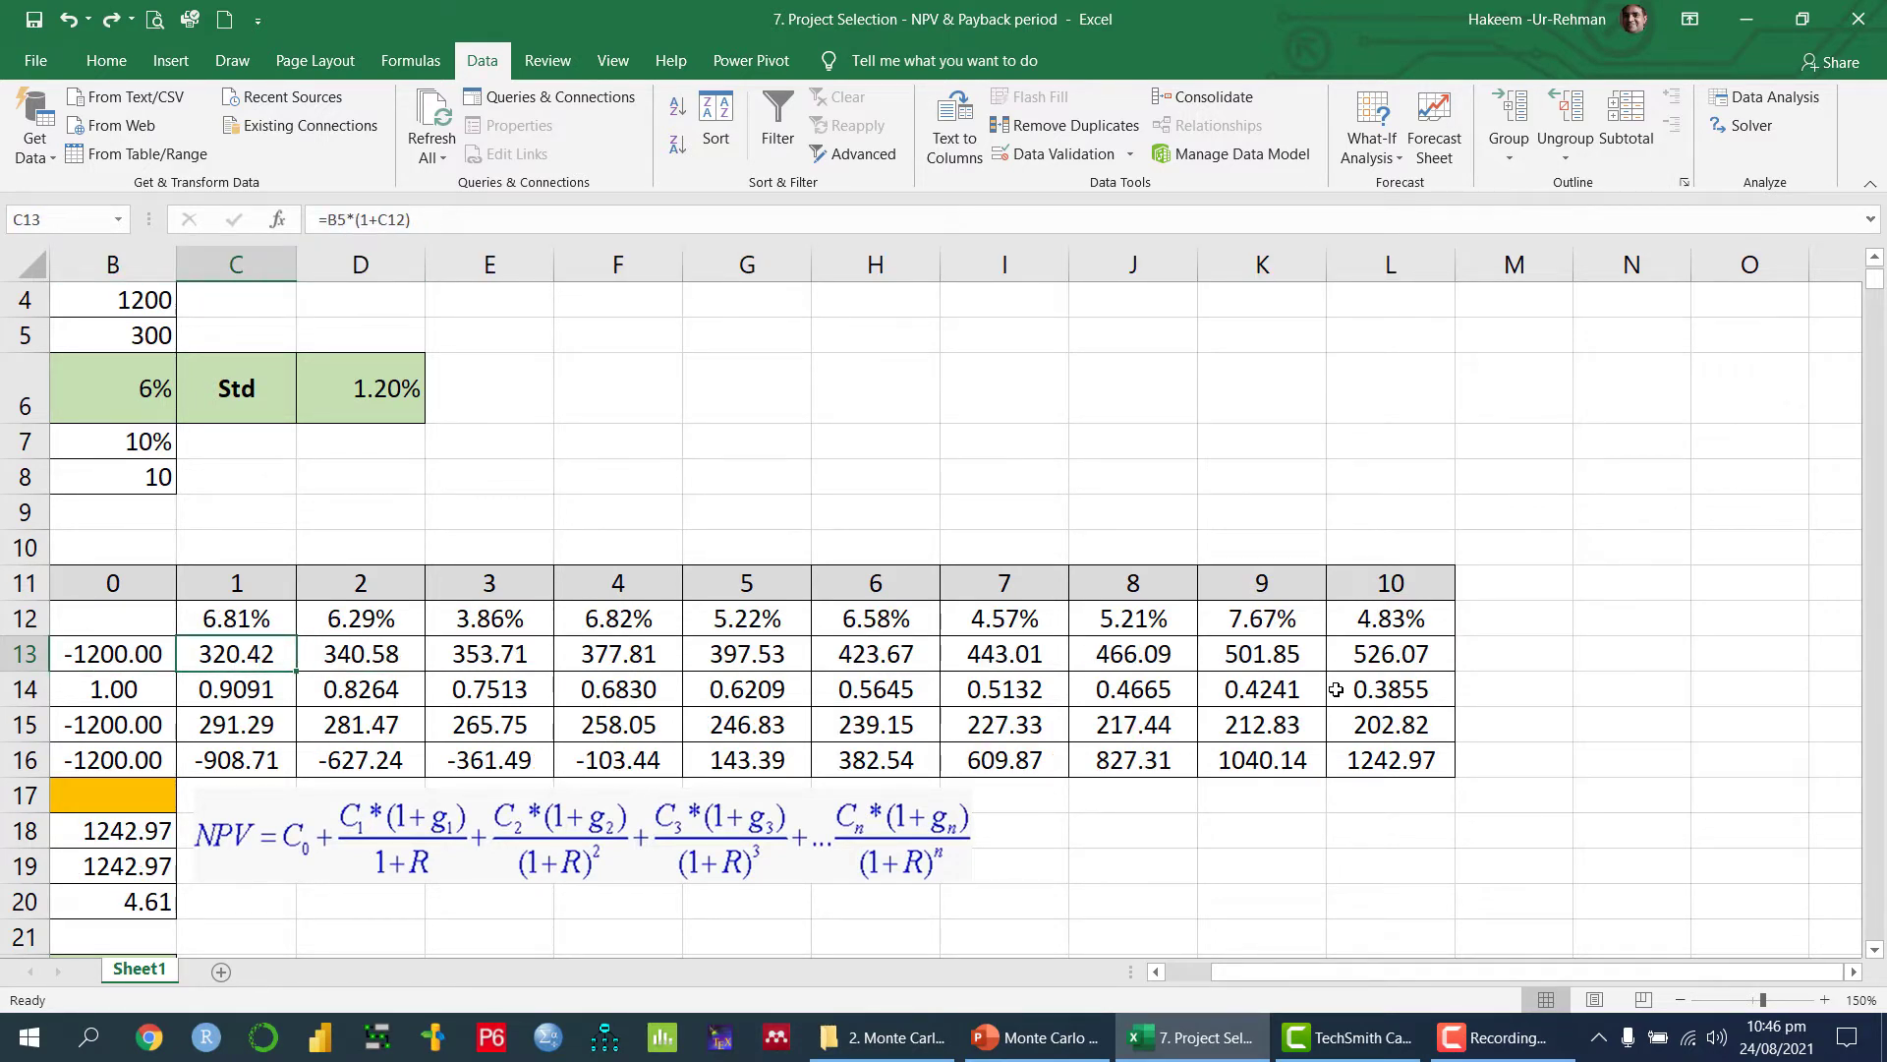
{"action": "key", "text": "Right"}
{"action": "key", "text": "Left"}
Step: Compare the year 1 cash flow formula in C13 with the year 2 formula in D13 and trace the cells D13 references
{"action": "left_click", "coordinate": [366, 654]}
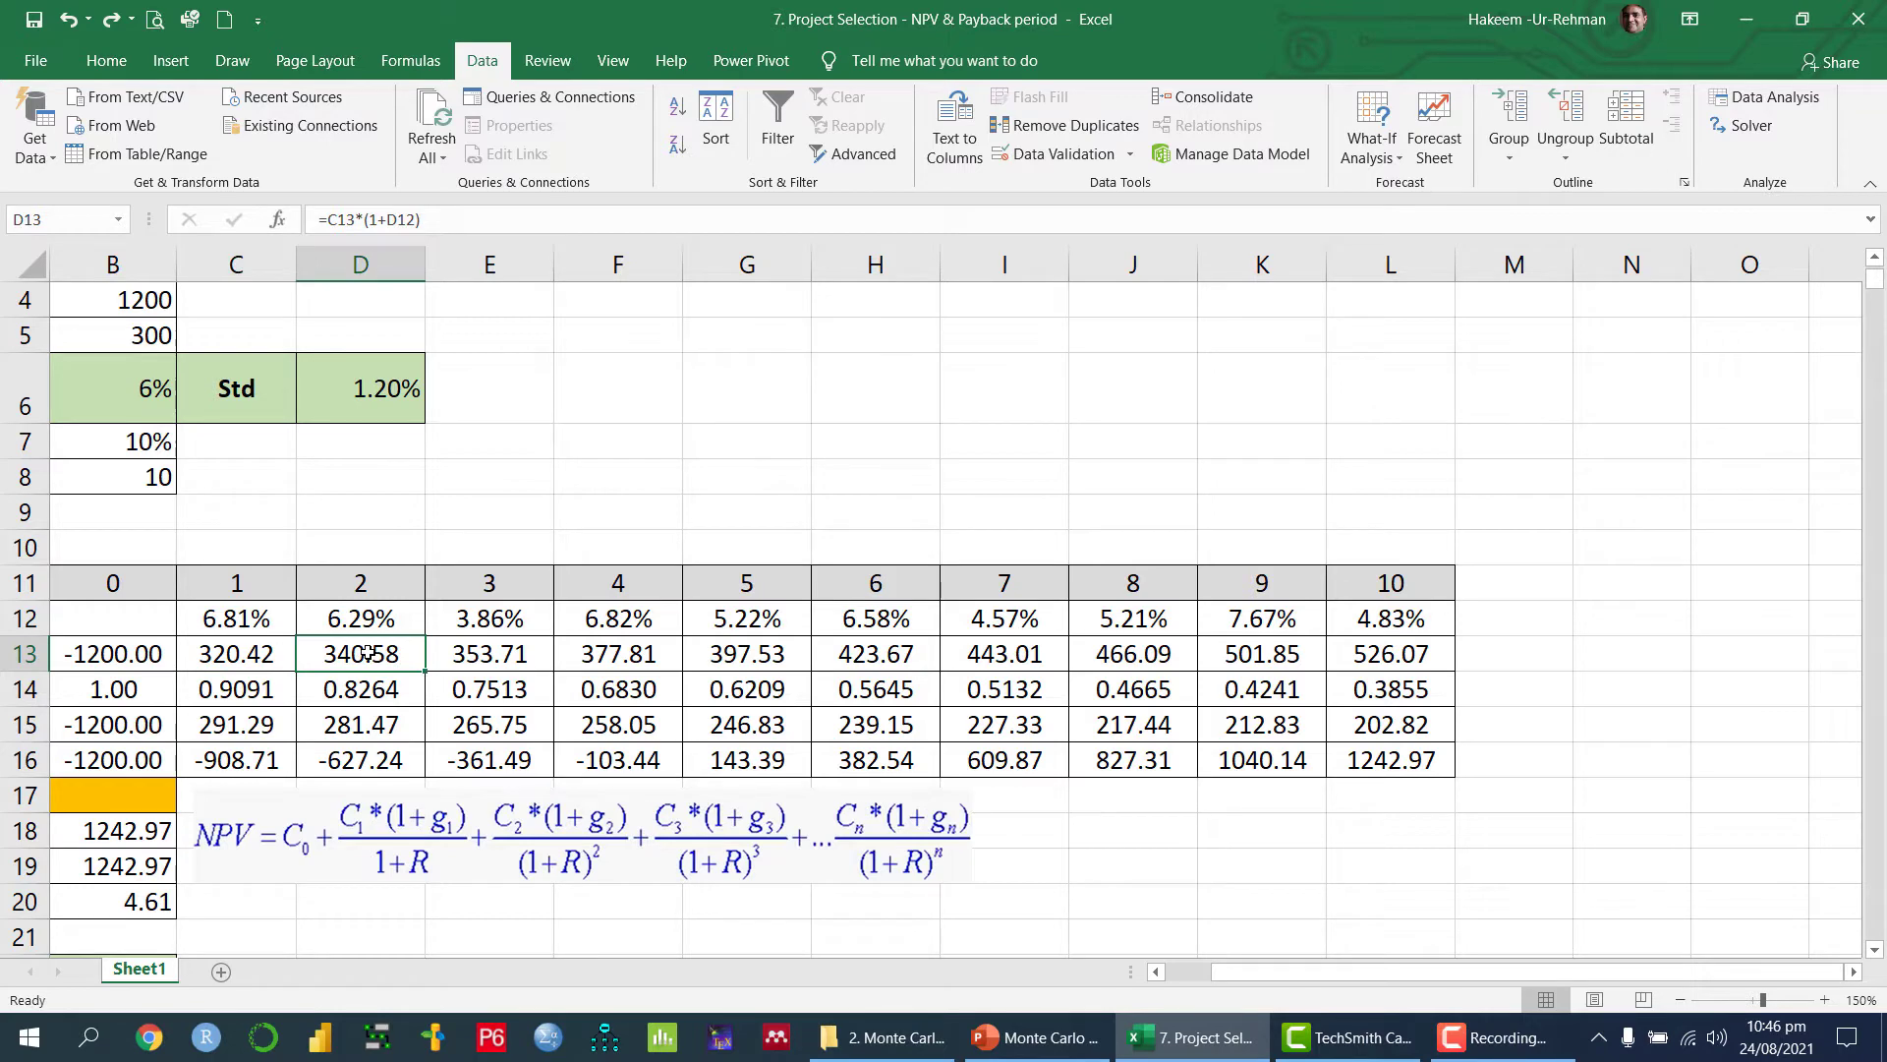
{"action": "left_click", "coordinate": [267, 648]}
{"action": "scroll", "coordinate": [777, 506], "scroll_direction": "left", "scroll_amount": 1}
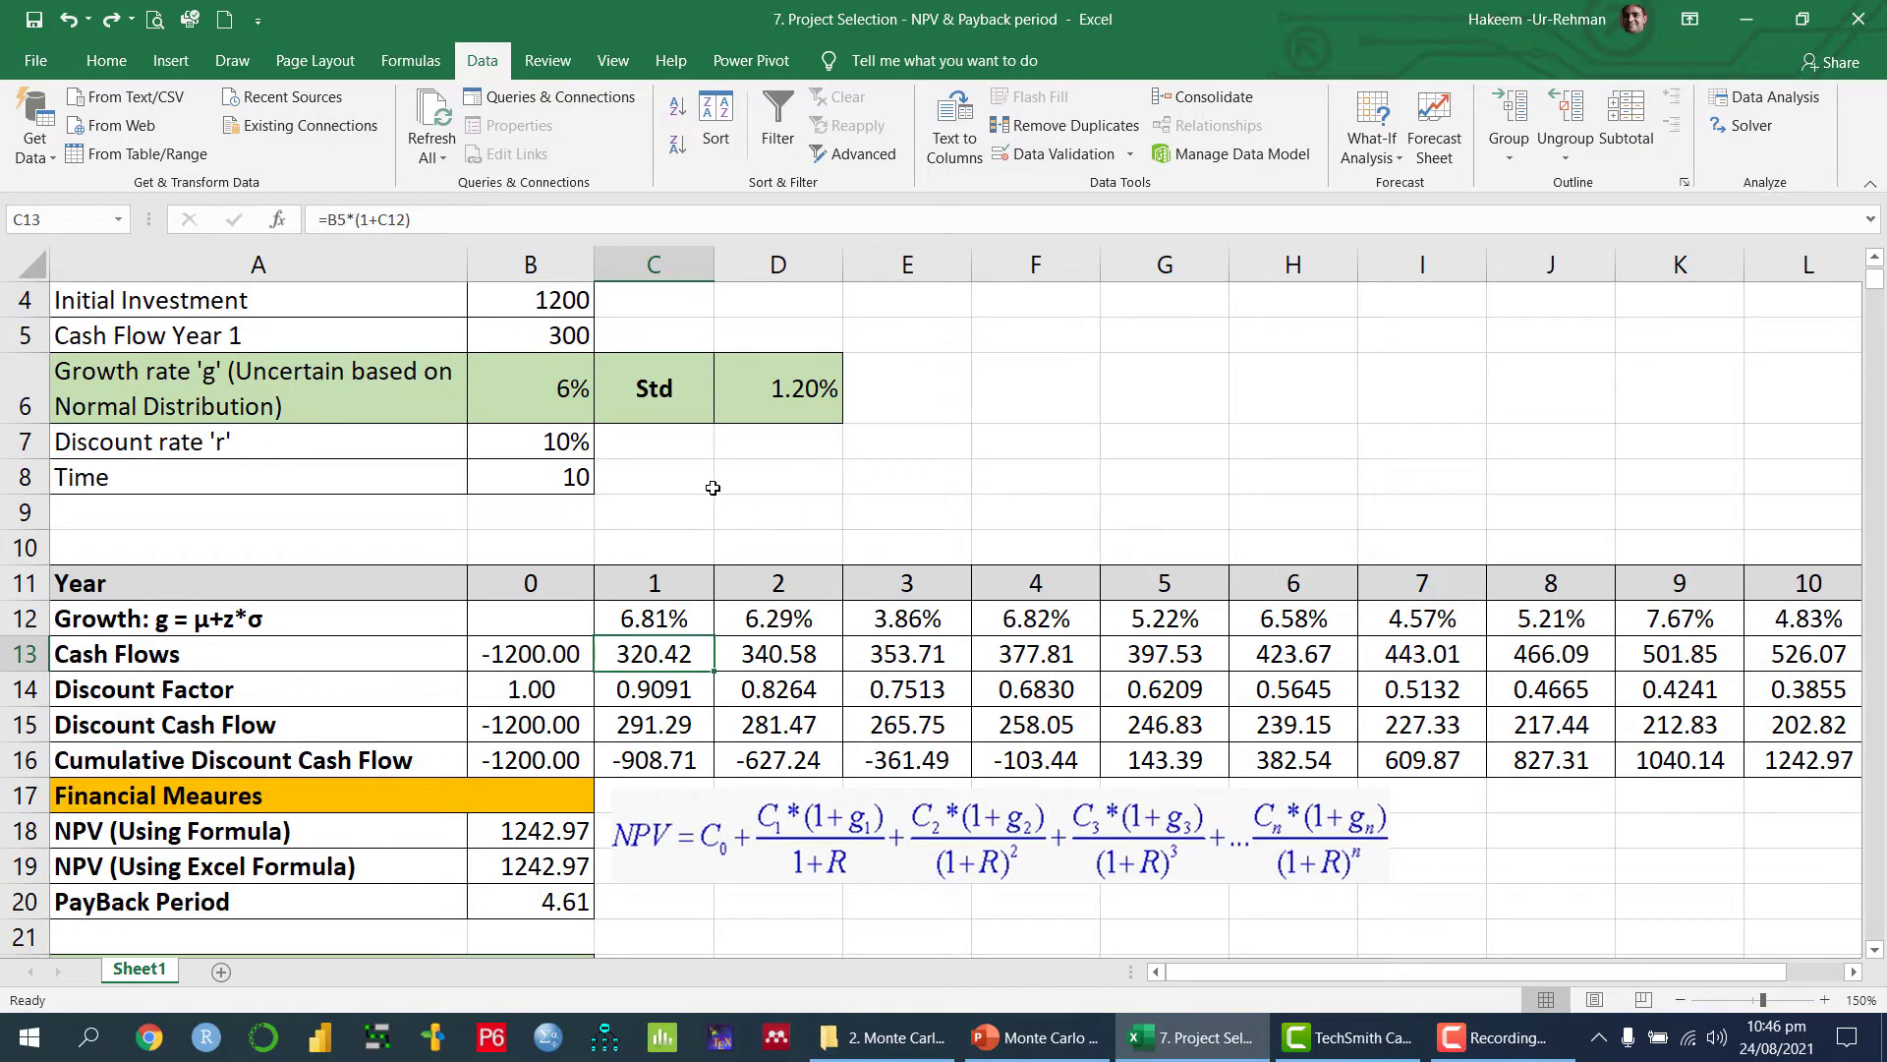
{"action": "scroll", "coordinate": [711, 489], "scroll_direction": "up", "scroll_amount": 1}
{"action": "scroll", "coordinate": [696, 639], "scroll_direction": "down", "scroll_amount": 2}
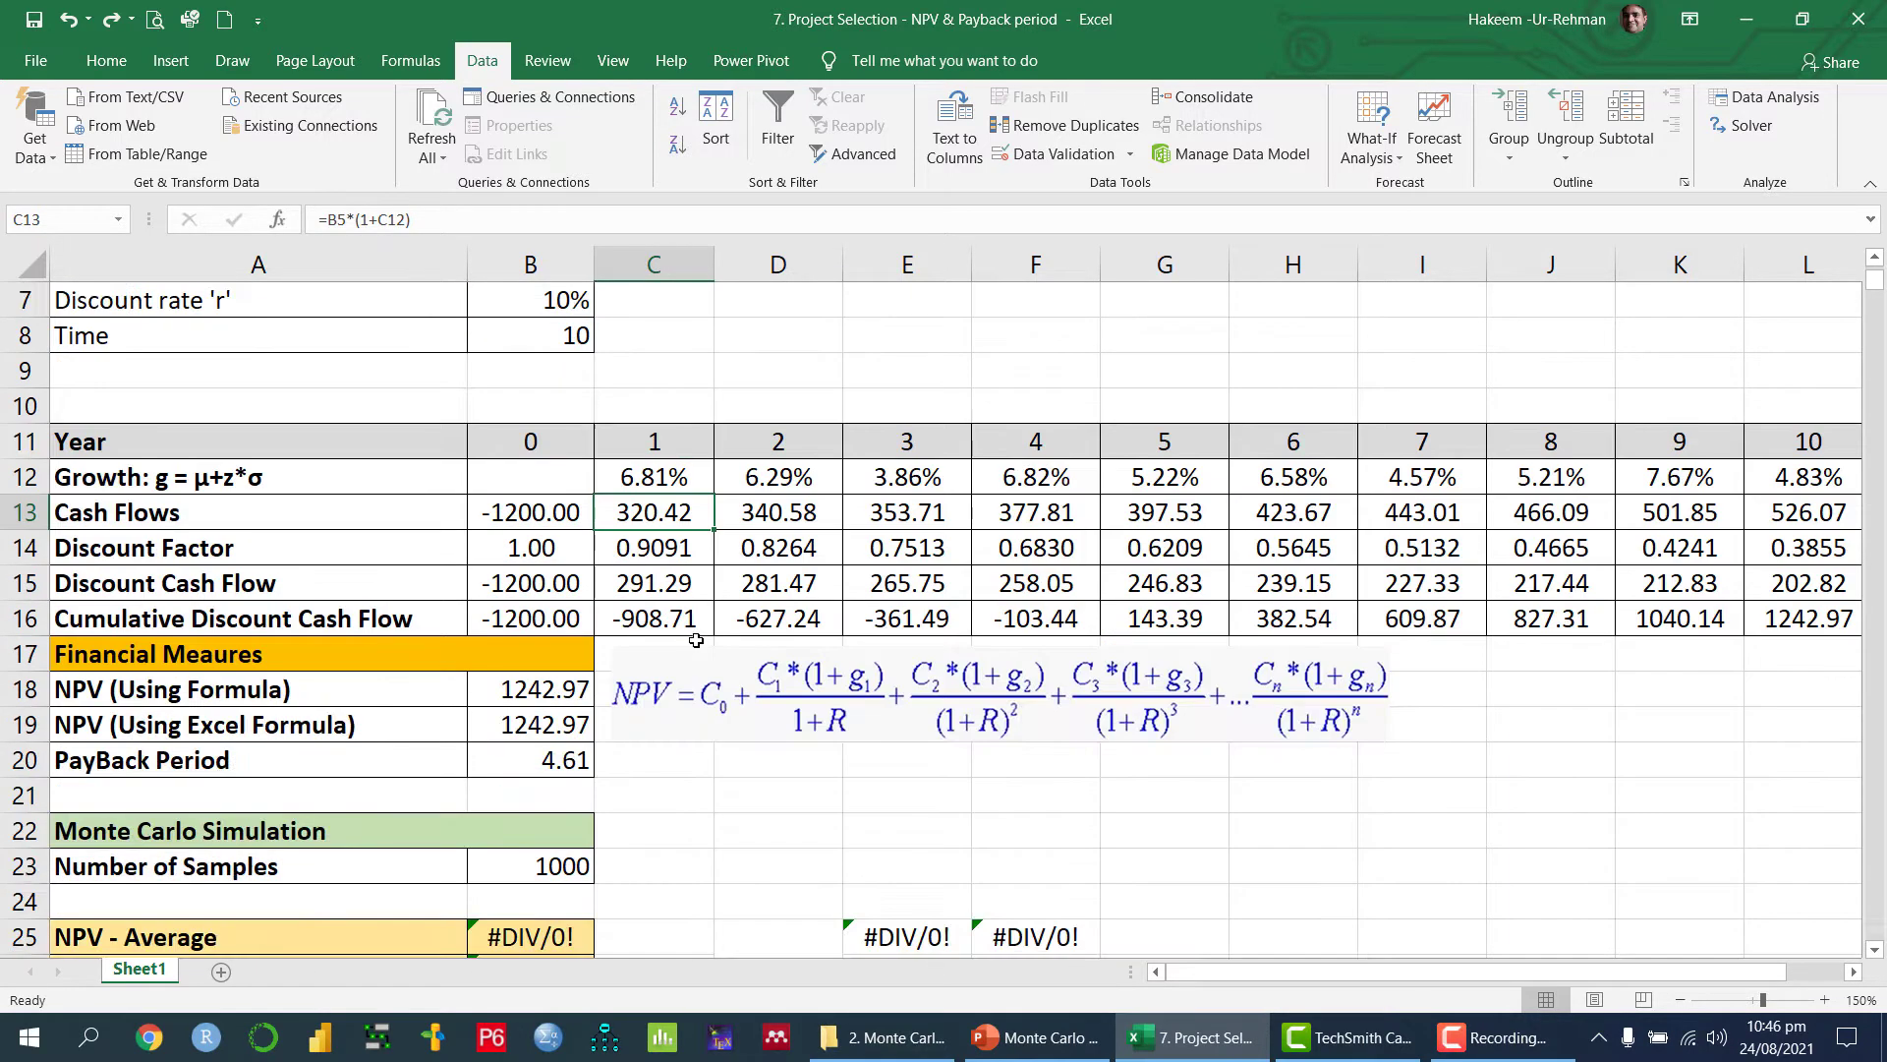
{"action": "left_click", "coordinate": [787, 515]}
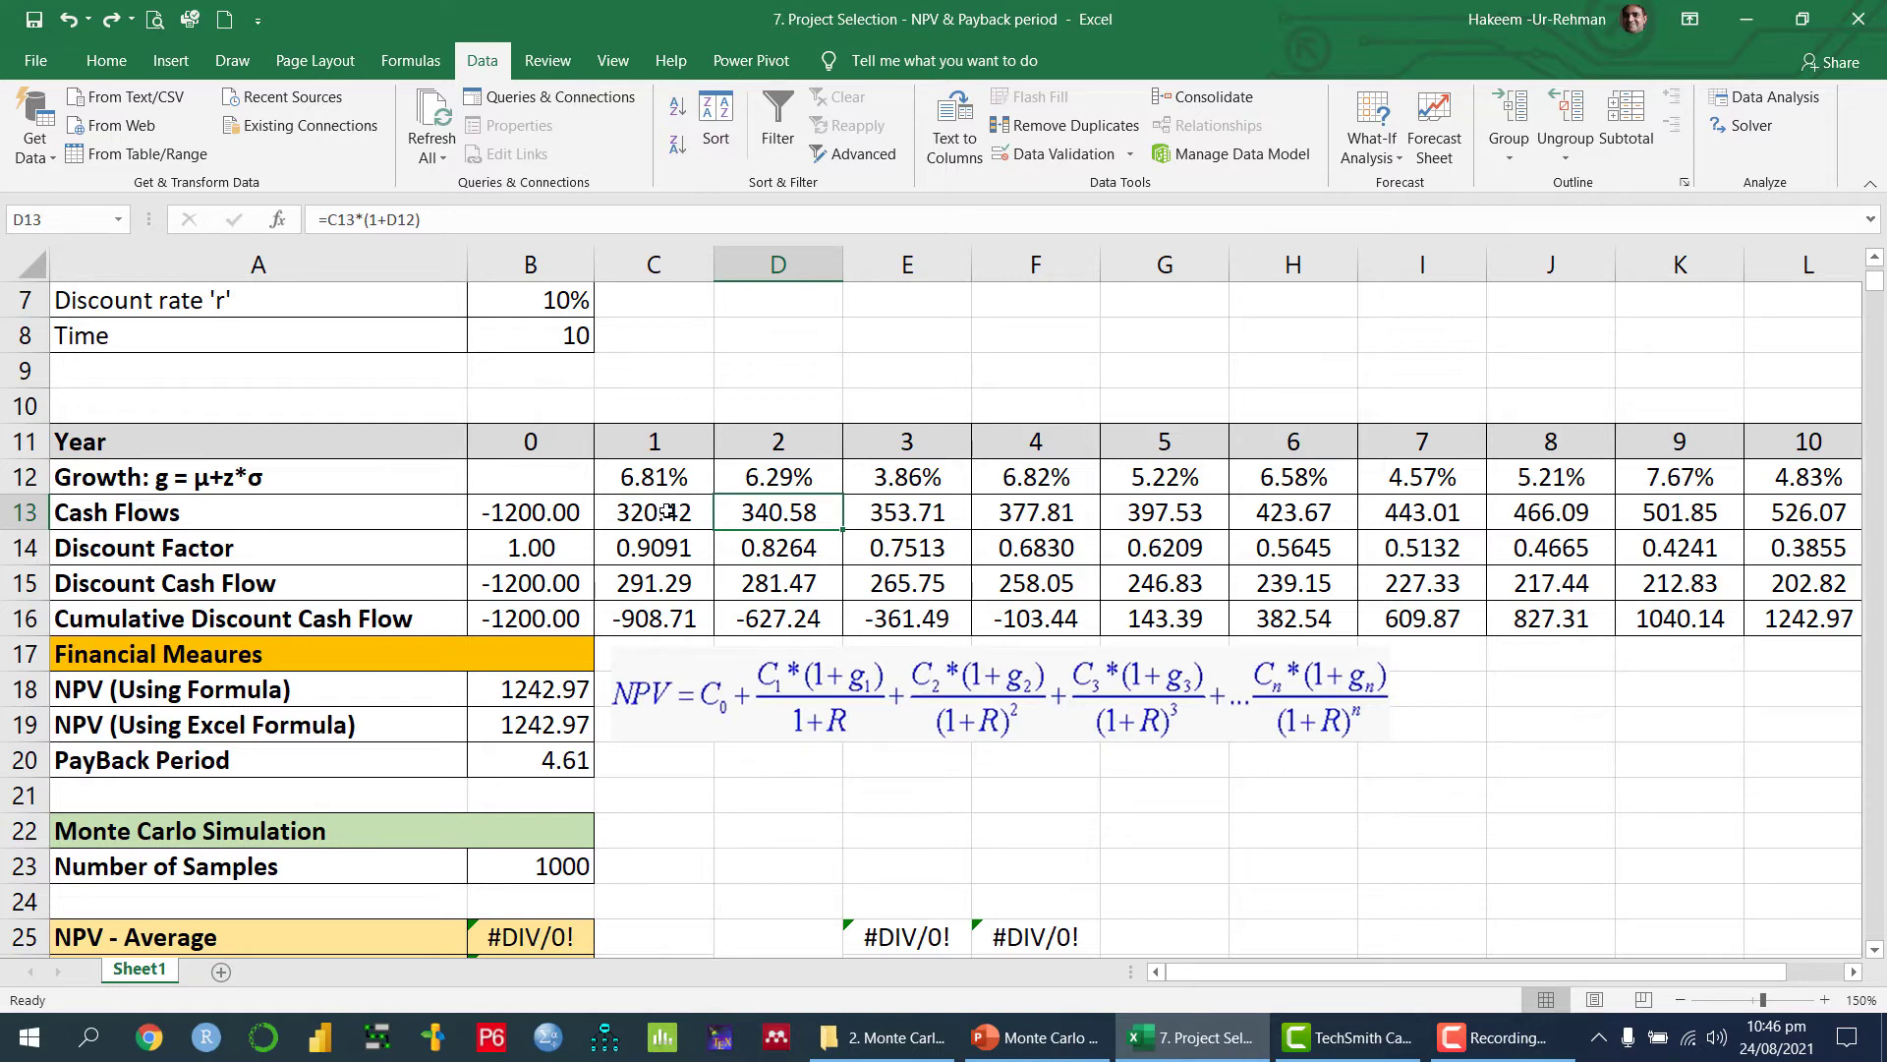
{"action": "double_click", "coordinate": [769, 509]}
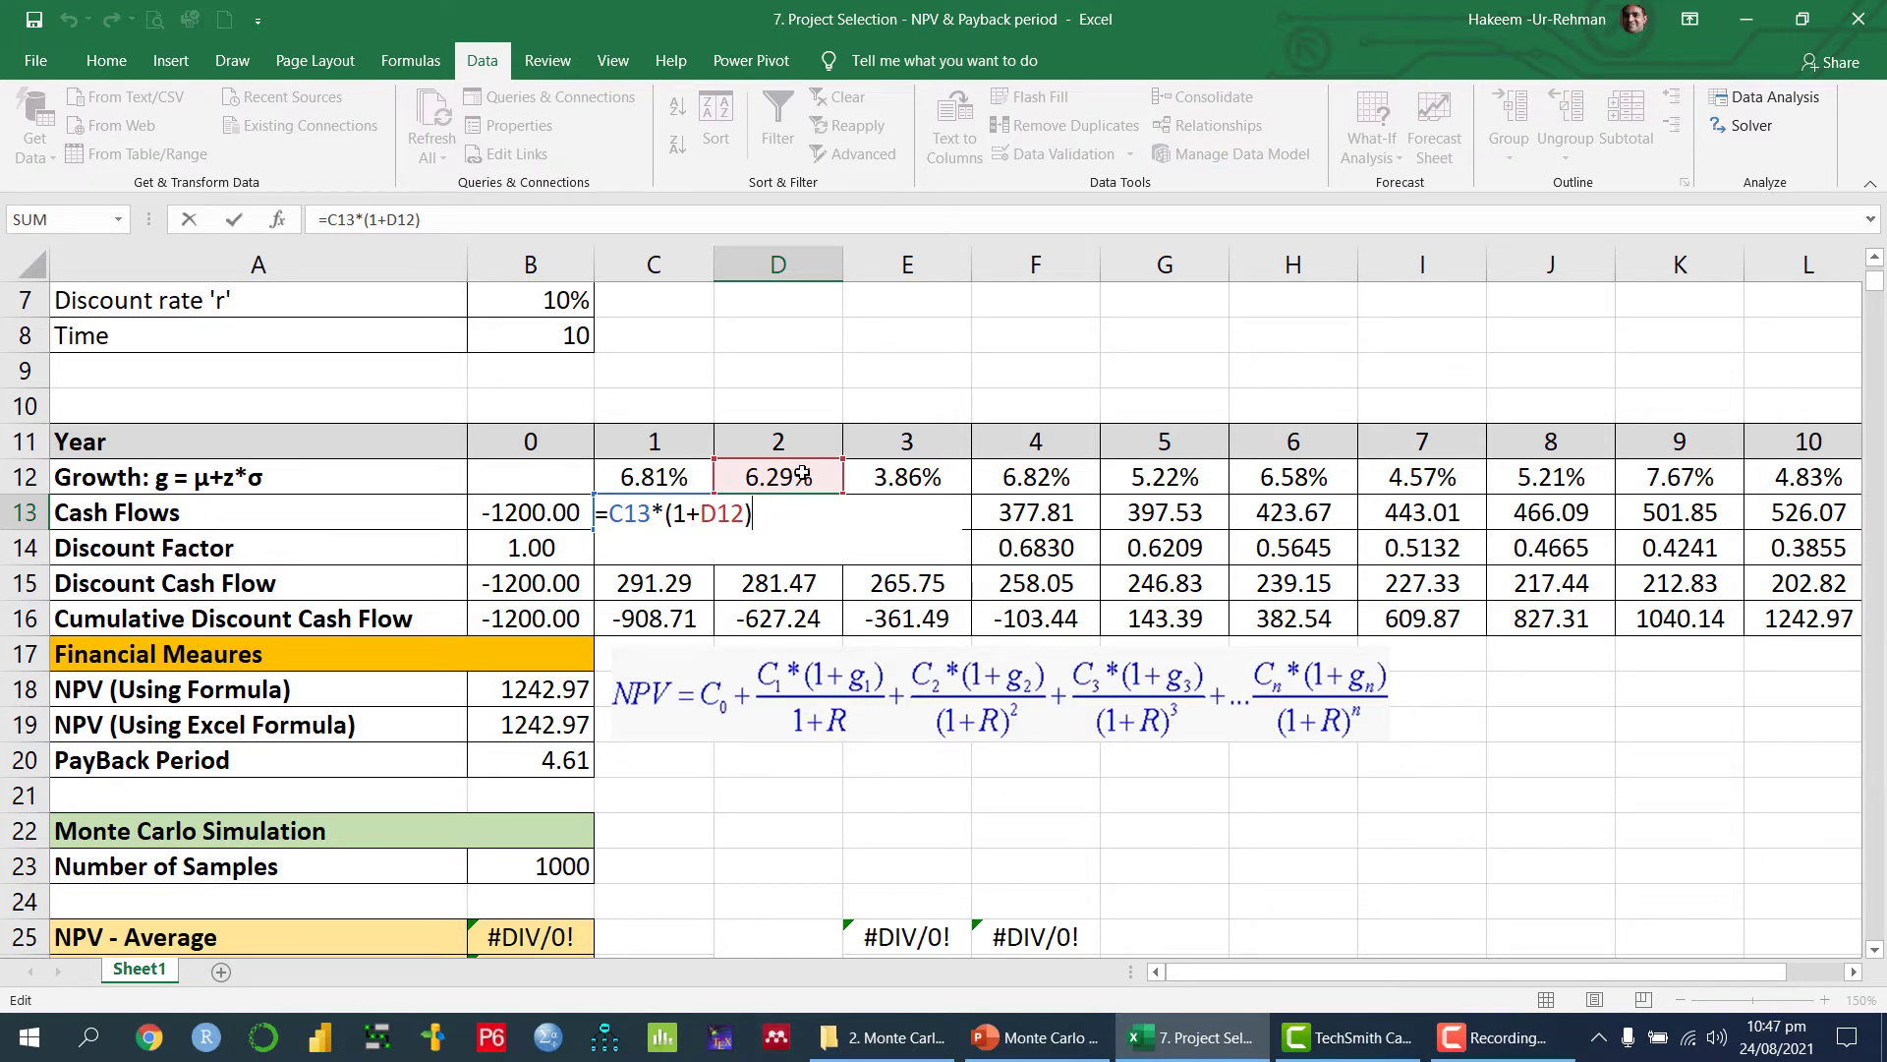
{"action": "key", "text": "ctrl+Return"}
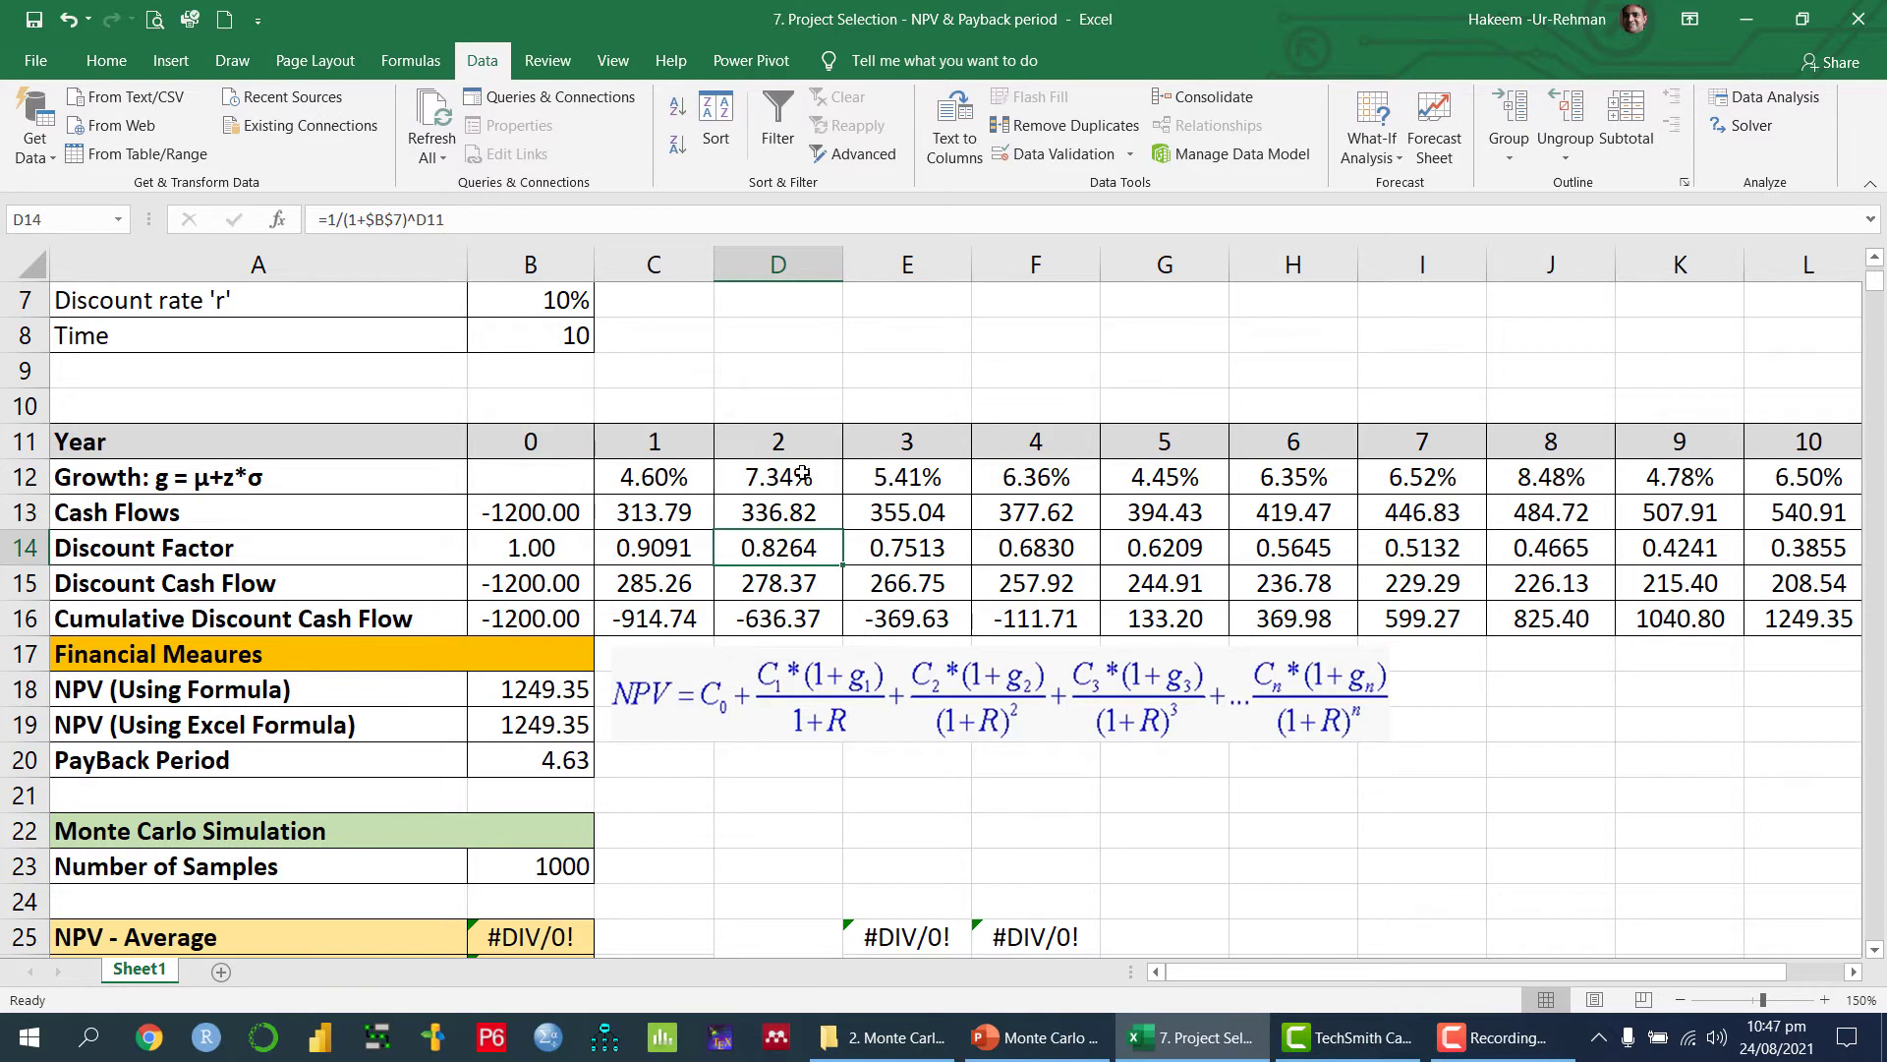
Step: Fill the year 2 cash flow formula from D13 across to year 10 in L13, and check the copied formulas through year 5
{"action": "left_click_drag", "start_coordinate": [843, 531], "coordinate": [1459, 531]}
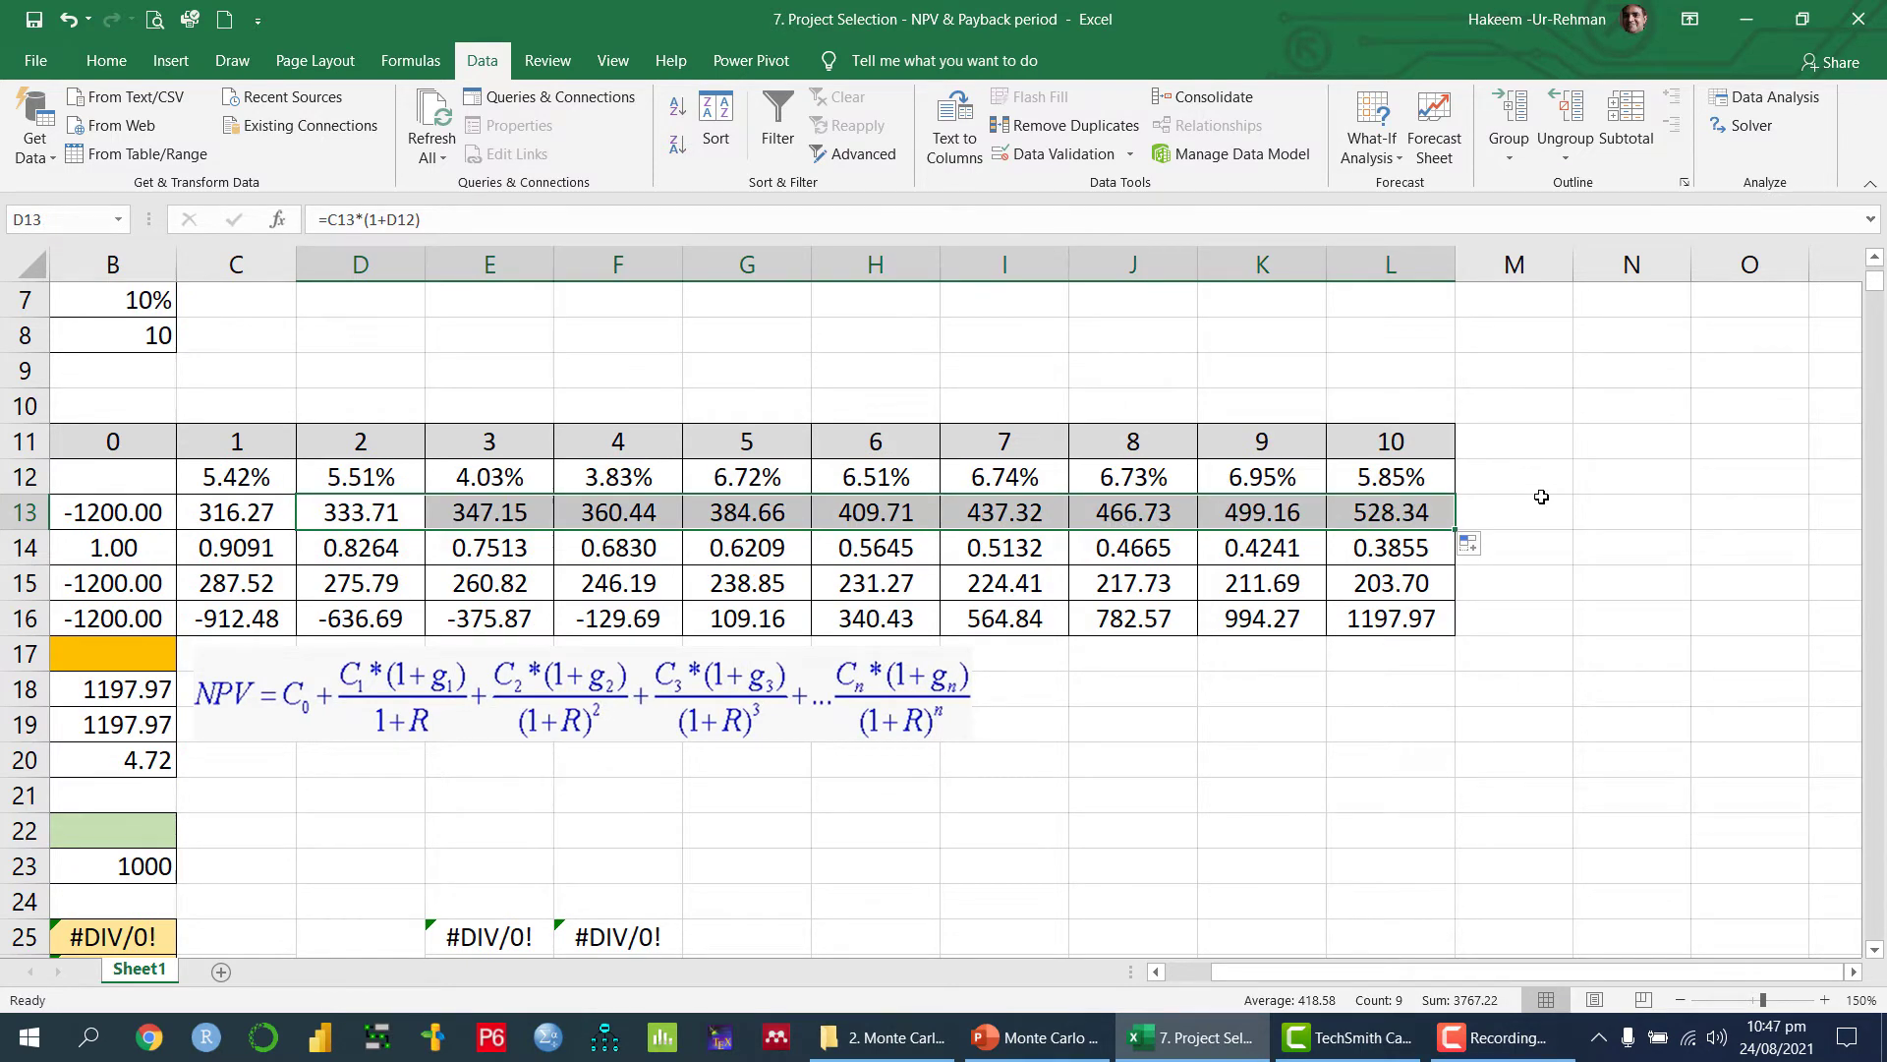
{"action": "key", "text": "Home"}
{"action": "key", "text": "Right"}
{"action": "key", "text": "Right"}
{"action": "key", "text": "Right"}
{"action": "key", "text": "Right"}
{"action": "key", "text": "Right"}
{"action": "key", "text": "Right"}
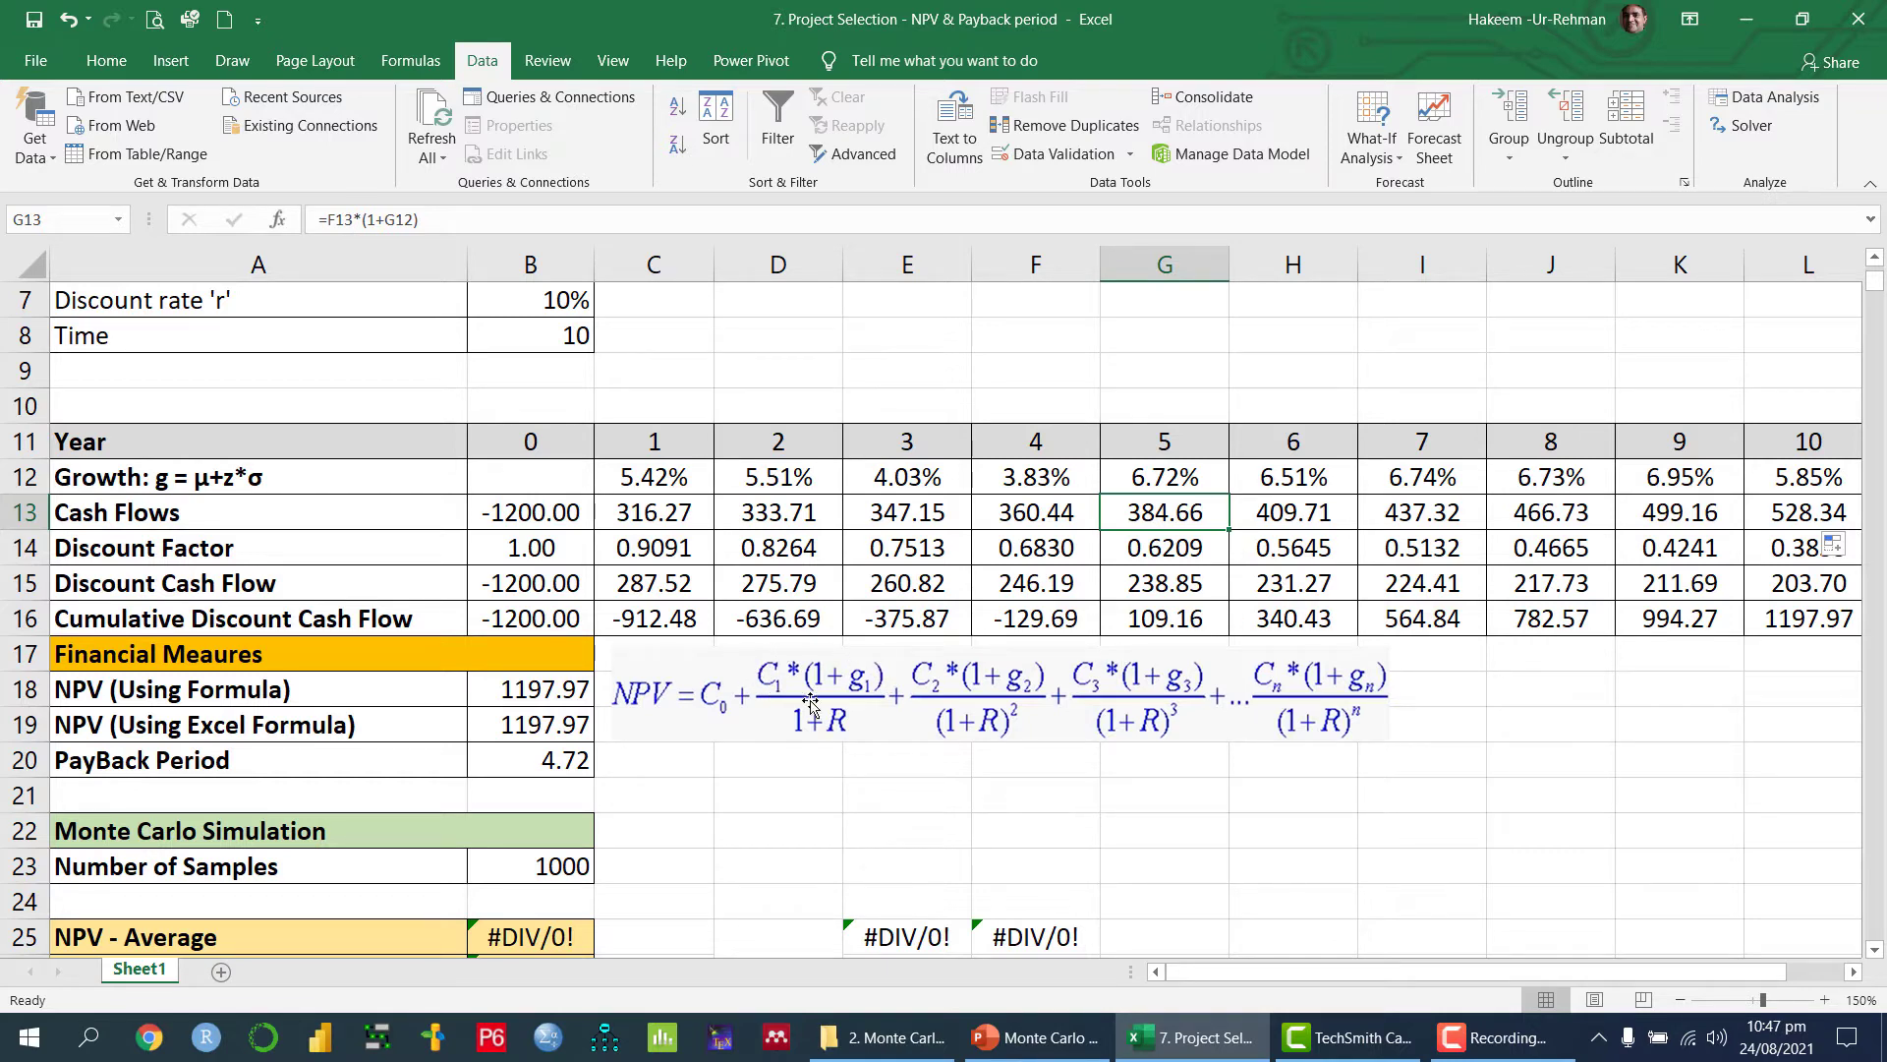
Step: Examine the year 0 discount factor formula in B14 and its references to the discount rate and the year number
{"action": "left_click", "coordinate": [551, 548]}
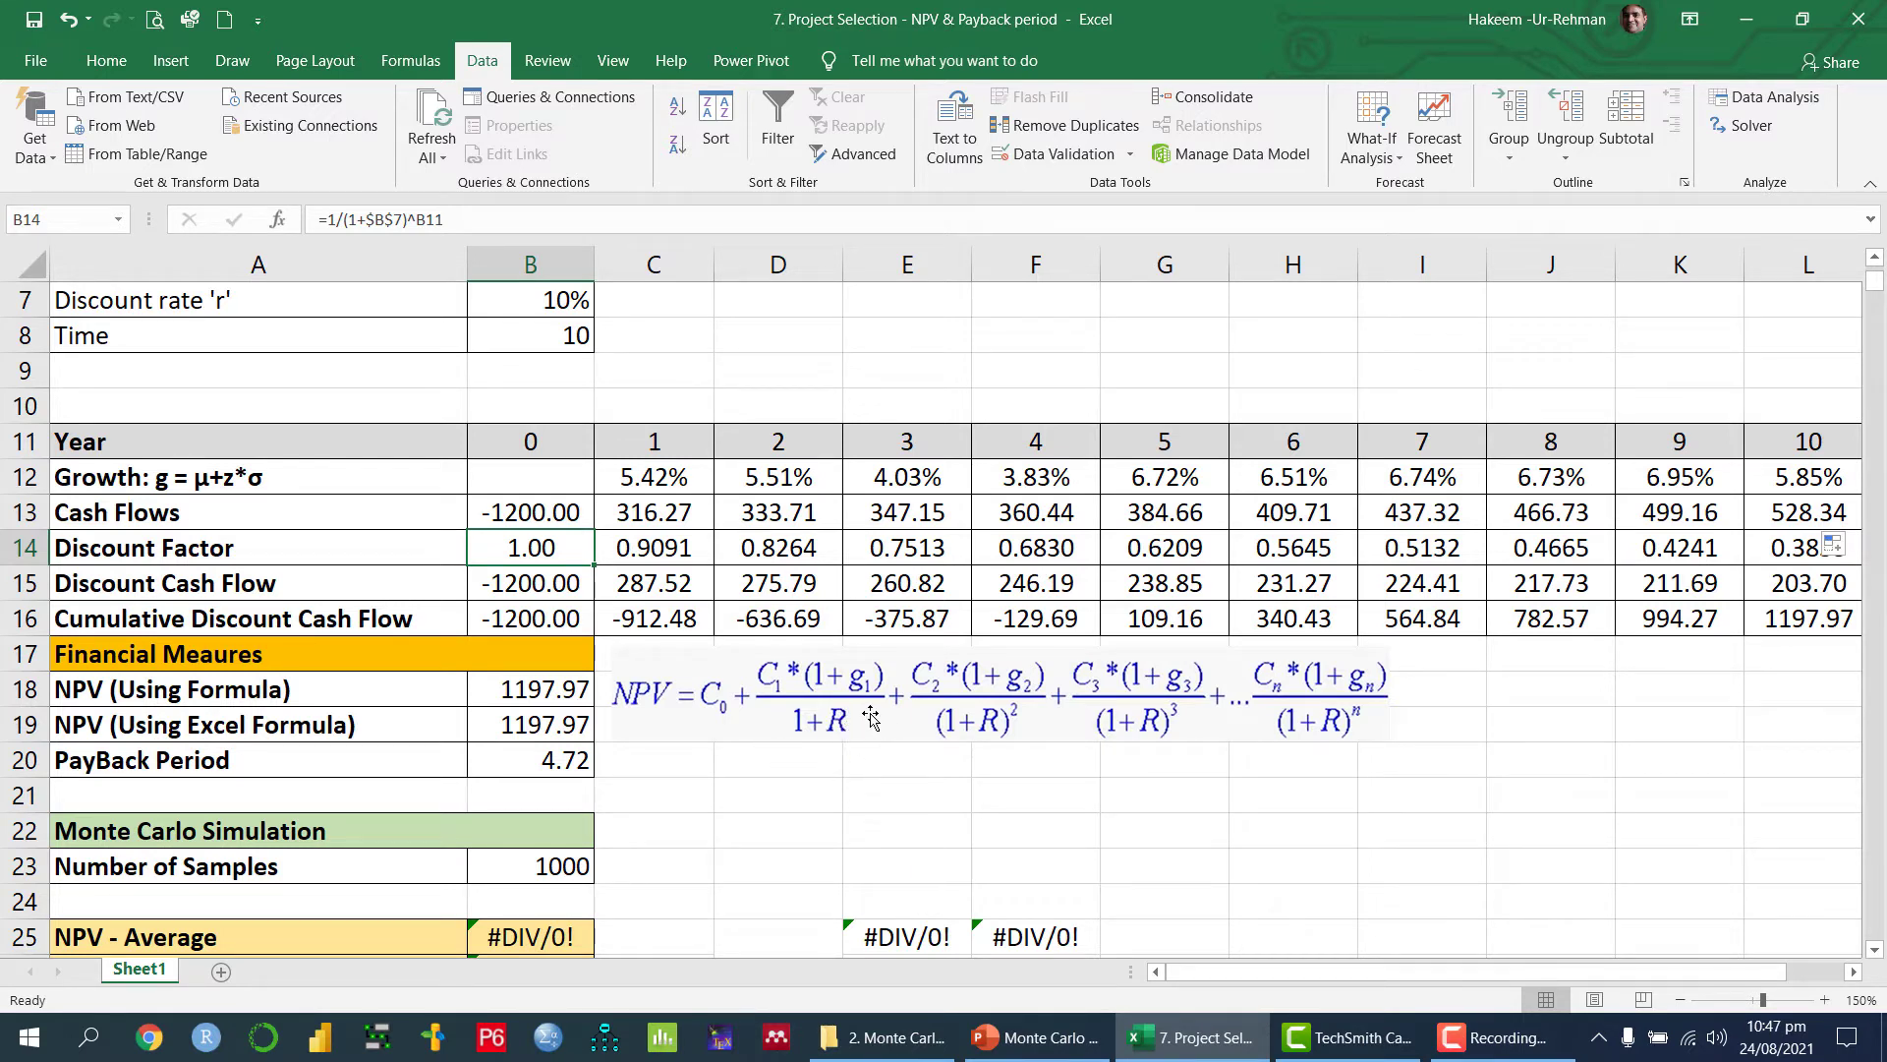
{"action": "double_click", "coordinate": [543, 547]}
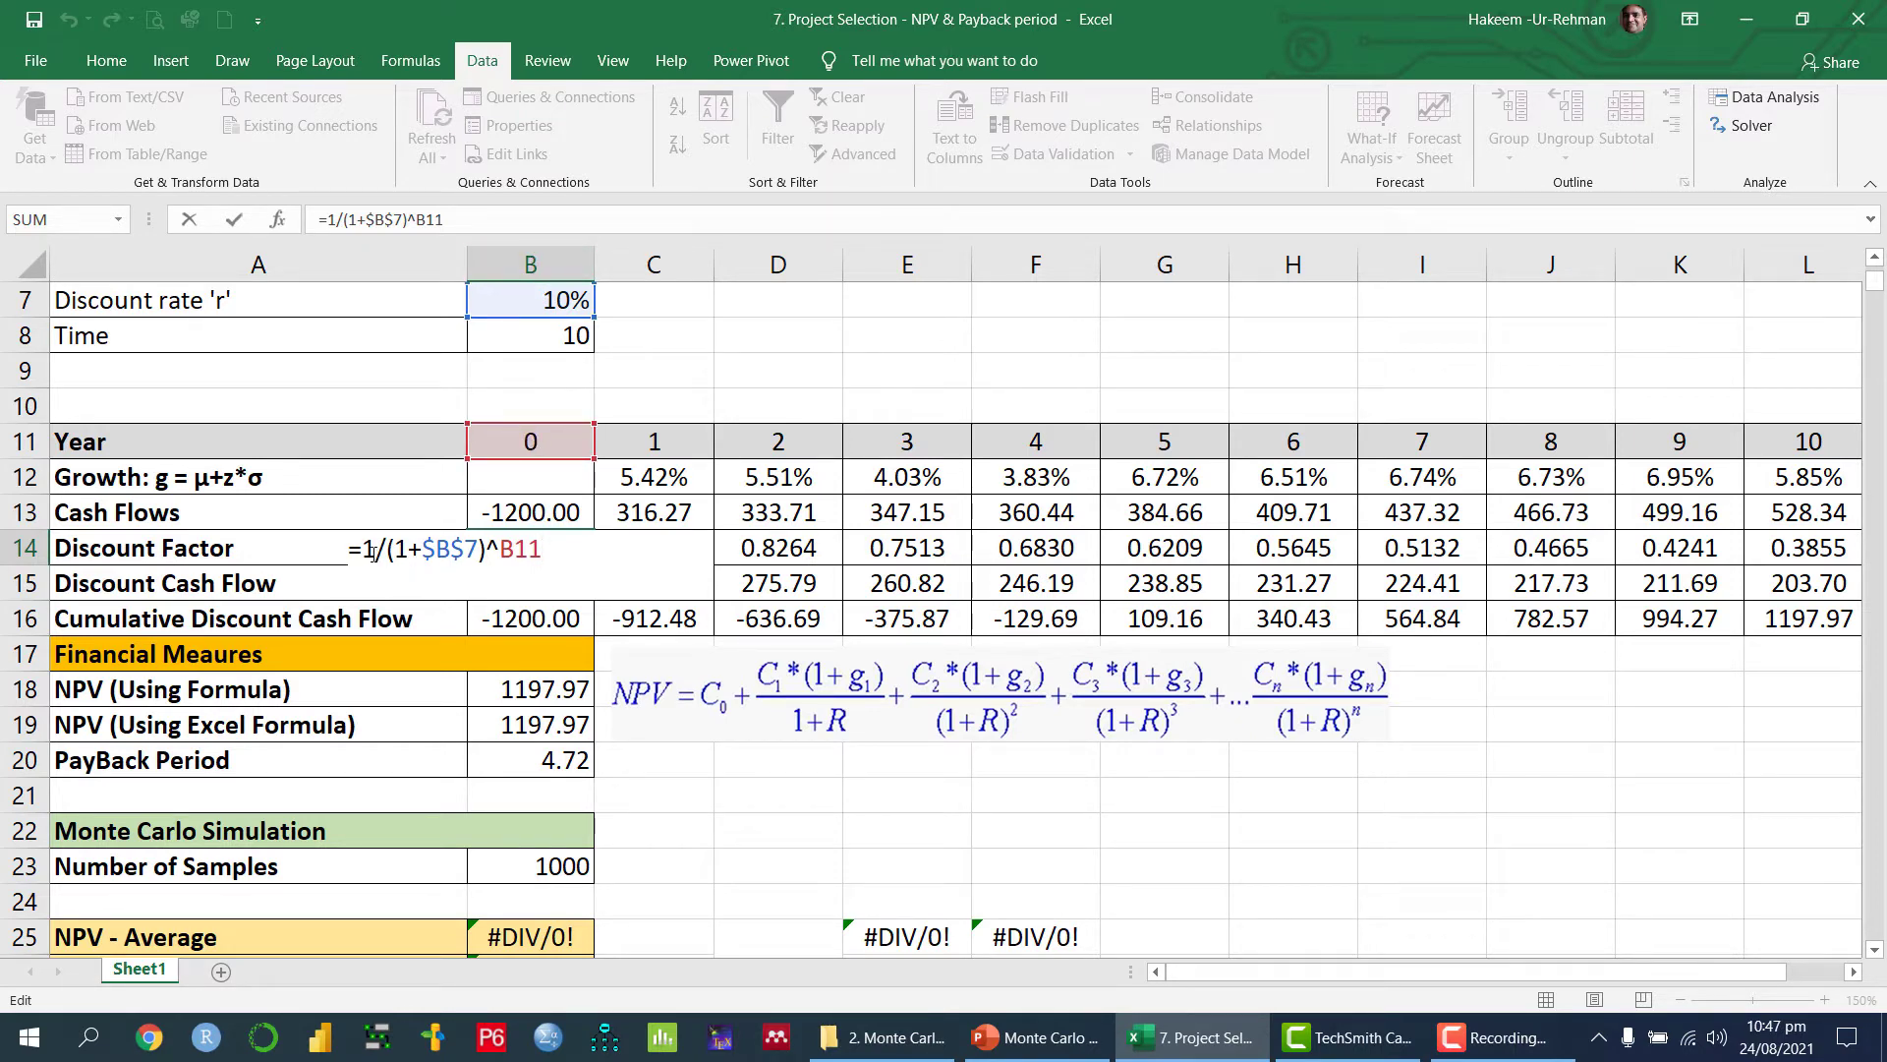
{"action": "key", "text": "Return"}
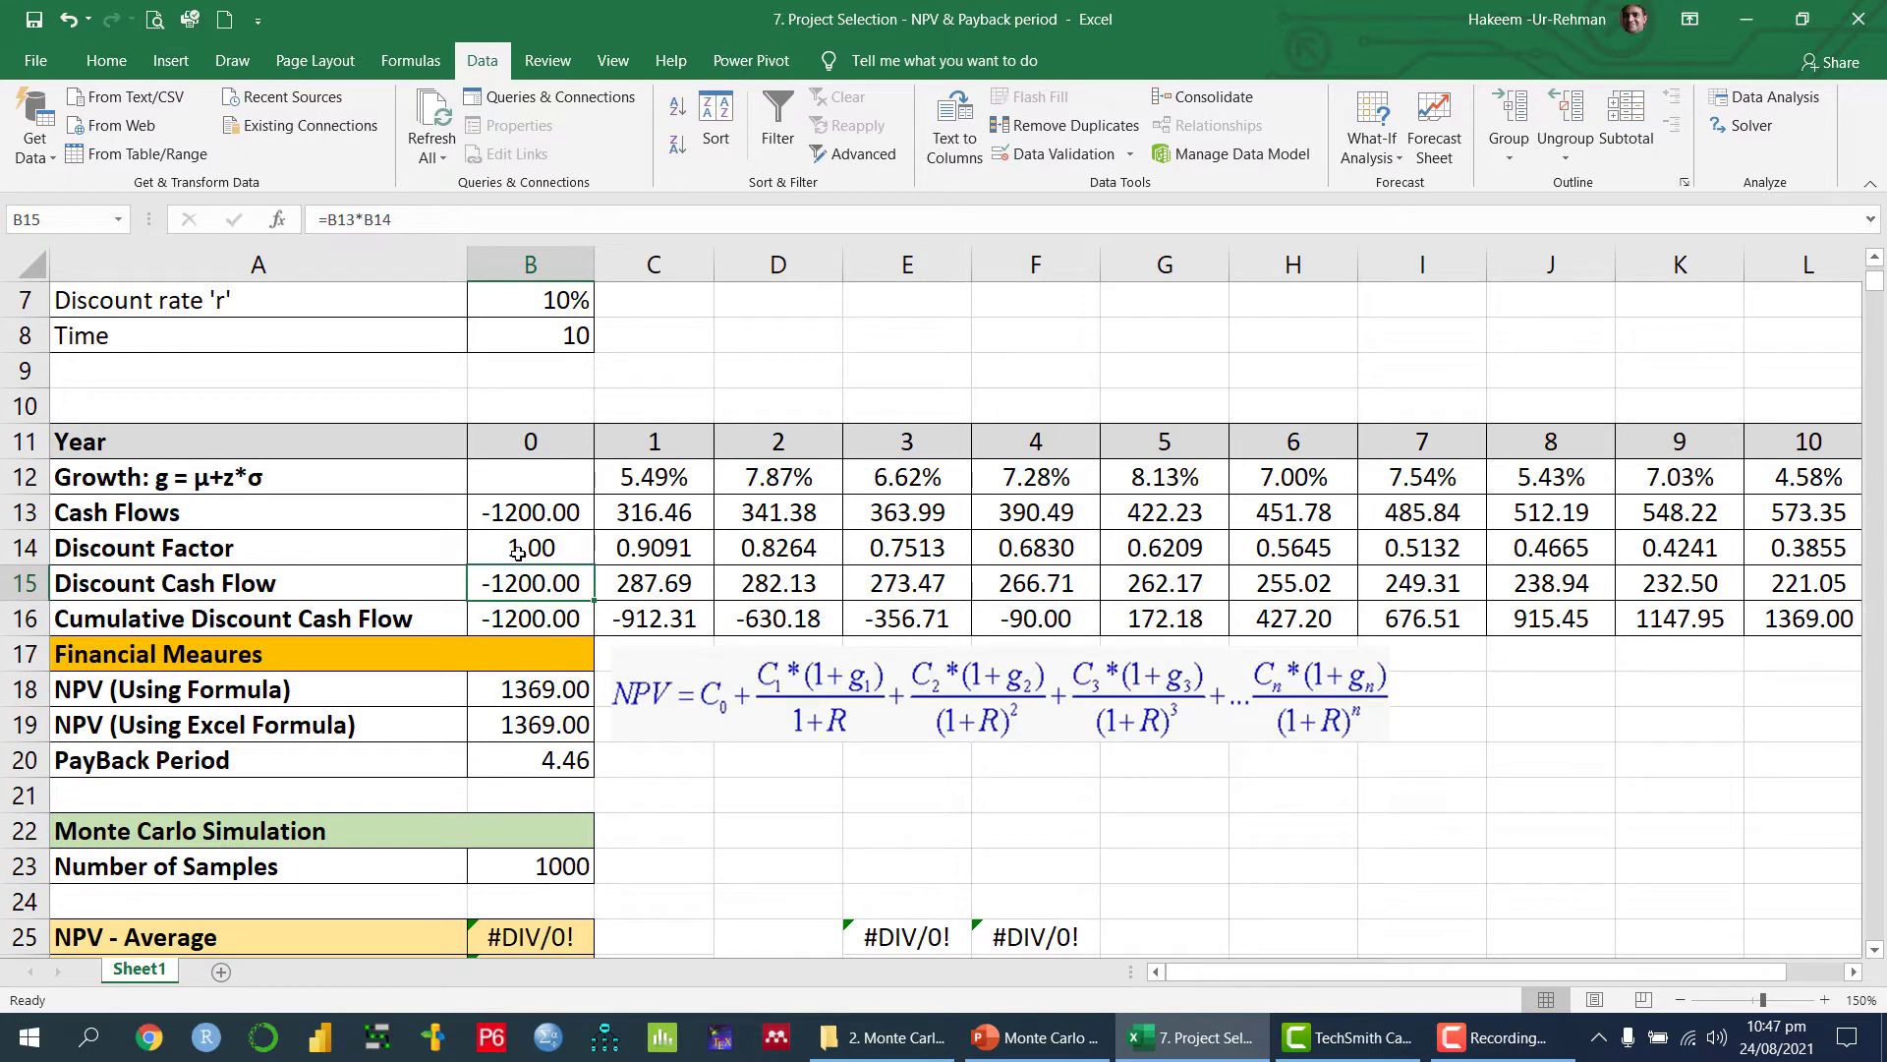
Step: Fill the discount factor formula from B14 across to year 10 in L14, and check the copied formulas in the first years
{"action": "key", "text": "Up"}
{"action": "left_click_drag", "start_coordinate": [598, 566], "coordinate": [1411, 566]}
{"action": "key", "text": "Left"}
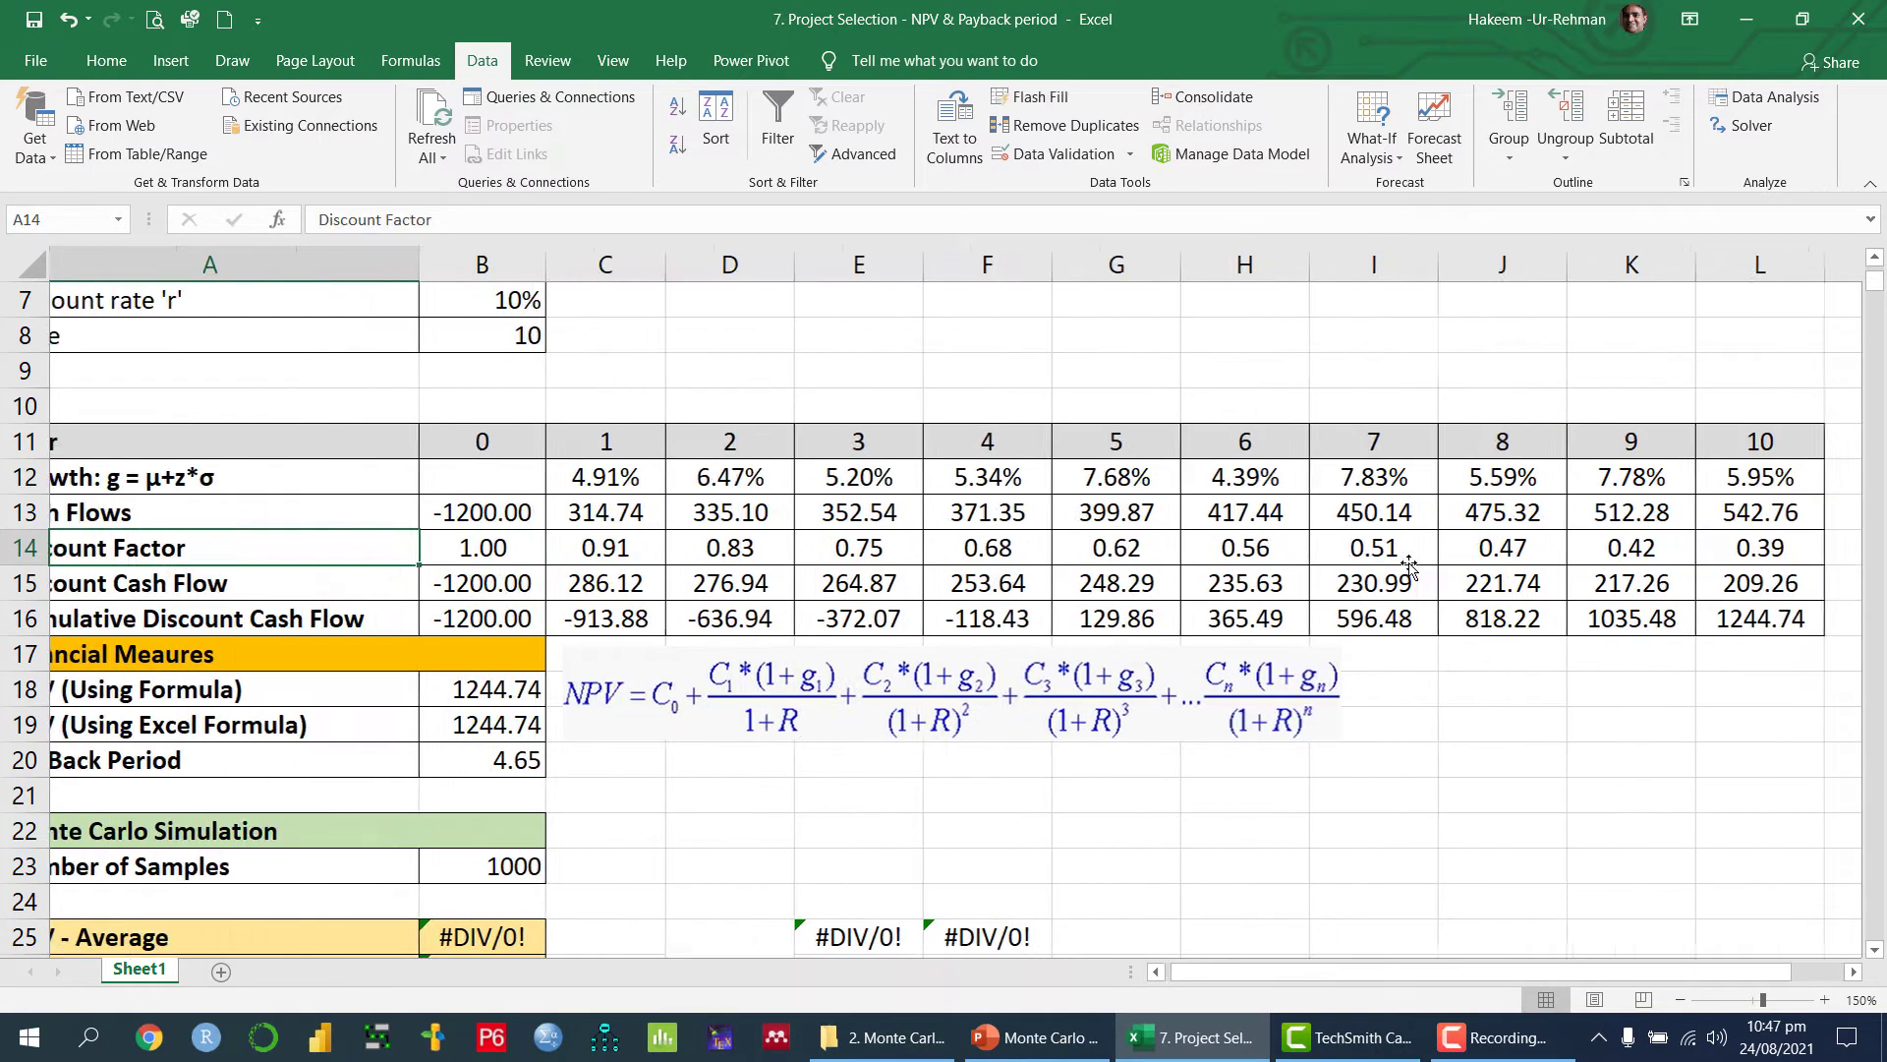
{"action": "key", "text": "Right"}
{"action": "key", "text": "Right"}
{"action": "key", "text": "Right"}
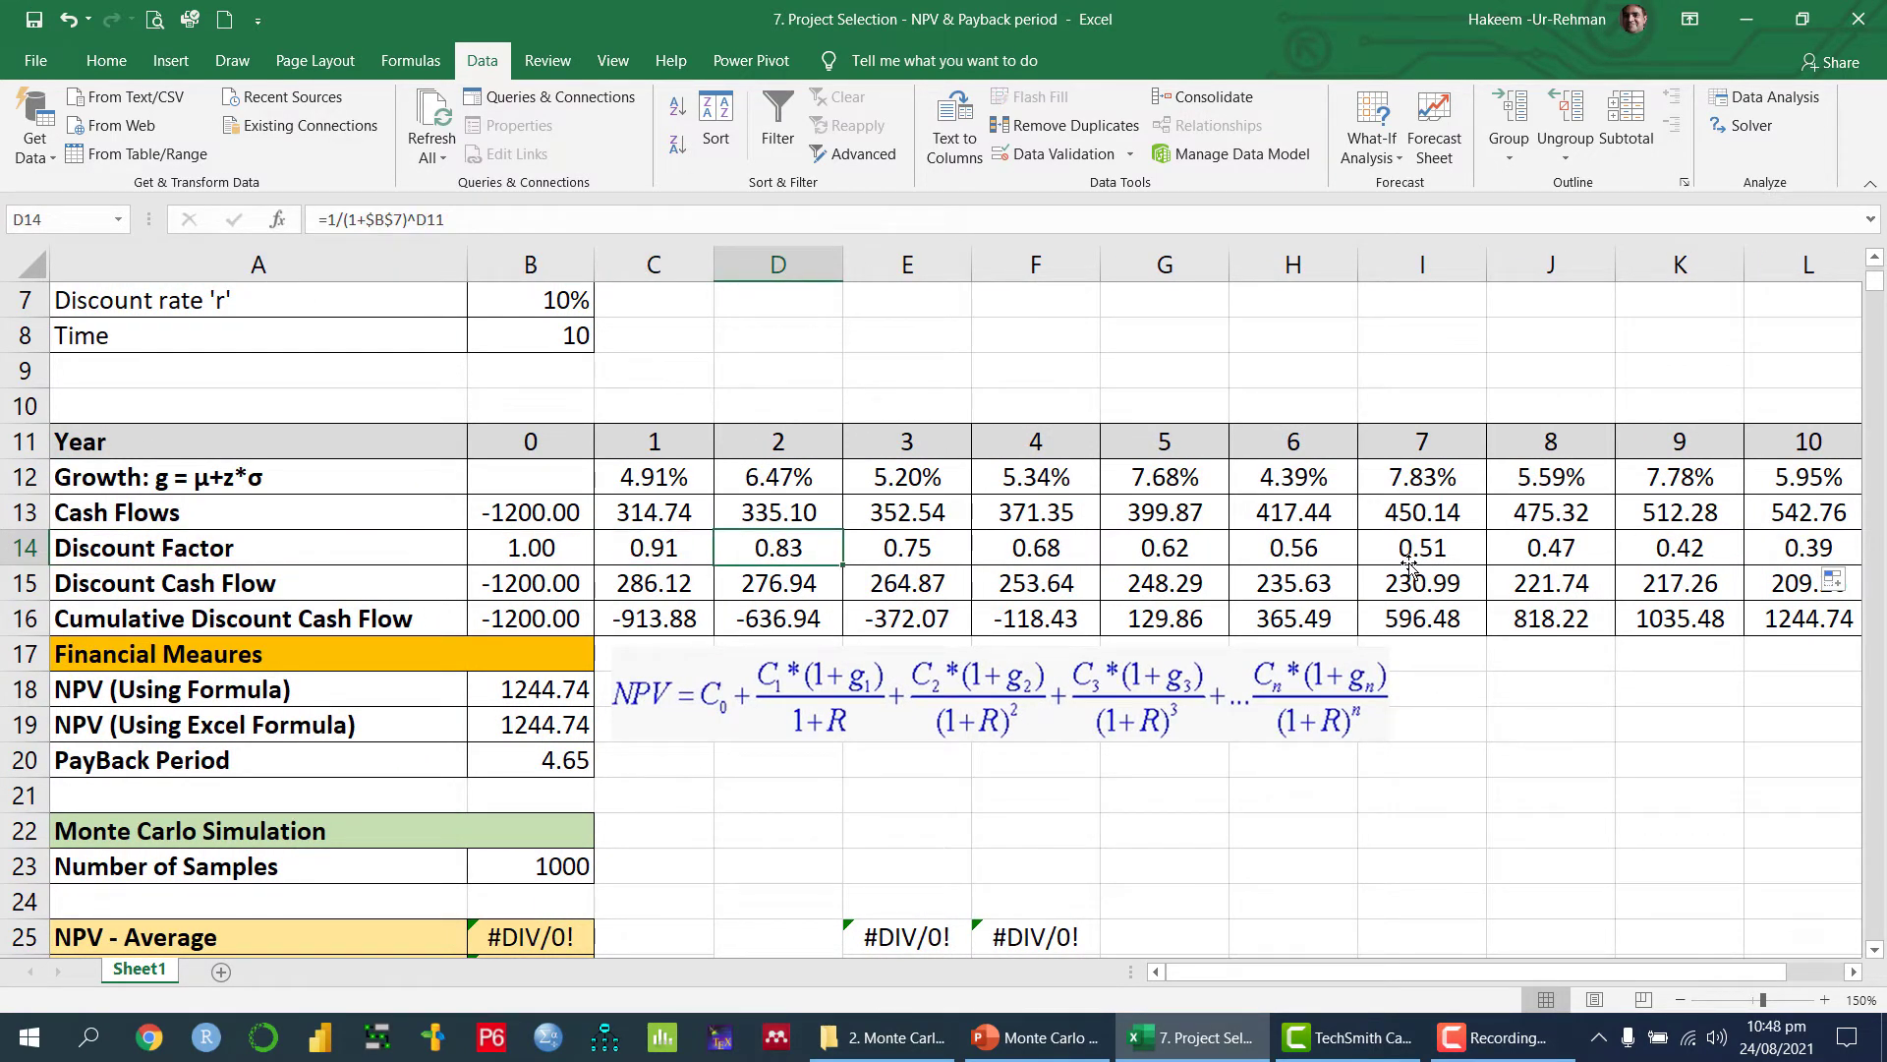
Step: Format the discount factors for years 1 to 10 in C14:L14 to show four decimal places
{"action": "left_click_drag", "start_coordinate": [653, 549], "coordinate": [1358, 550]}
{"action": "left_click", "coordinate": [106, 60]}
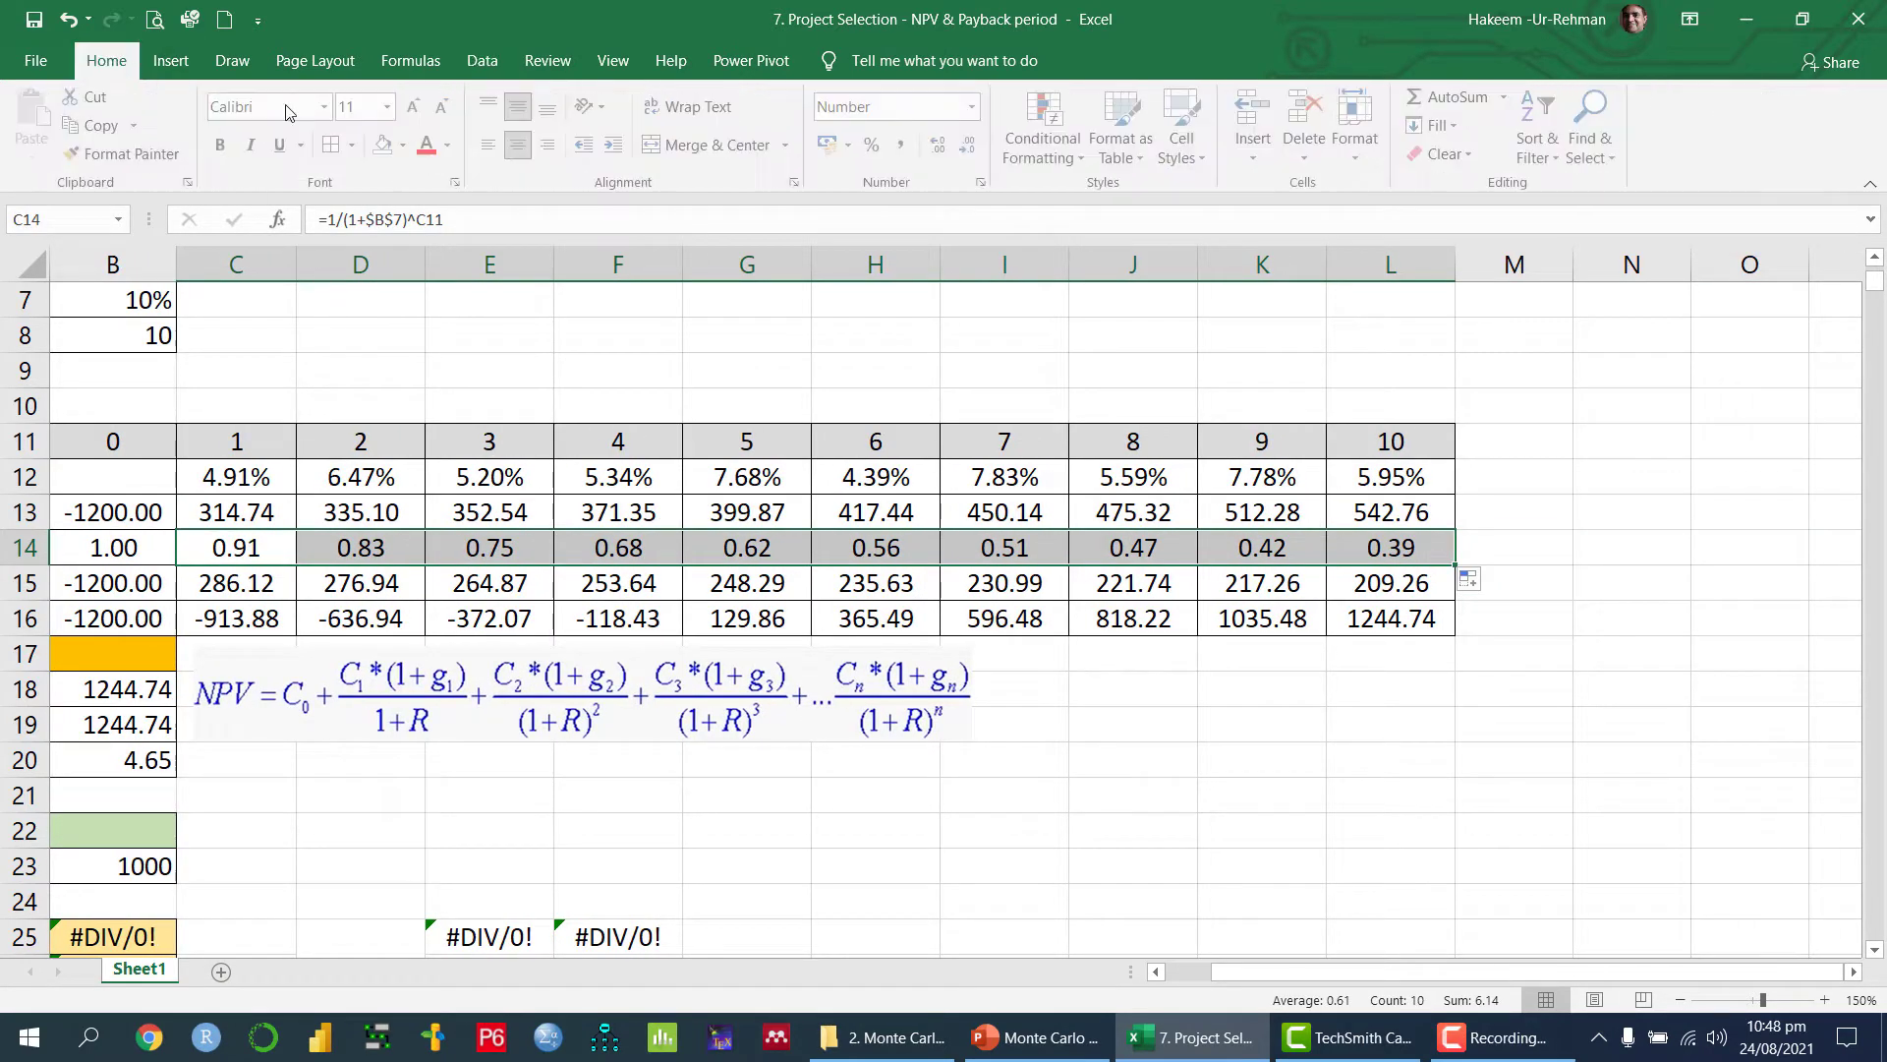
{"action": "left_click", "coordinate": [972, 147]}
{"action": "left_click", "coordinate": [944, 153]}
{"action": "left_click", "coordinate": [943, 153]}
{"action": "left_click", "coordinate": [944, 153]}
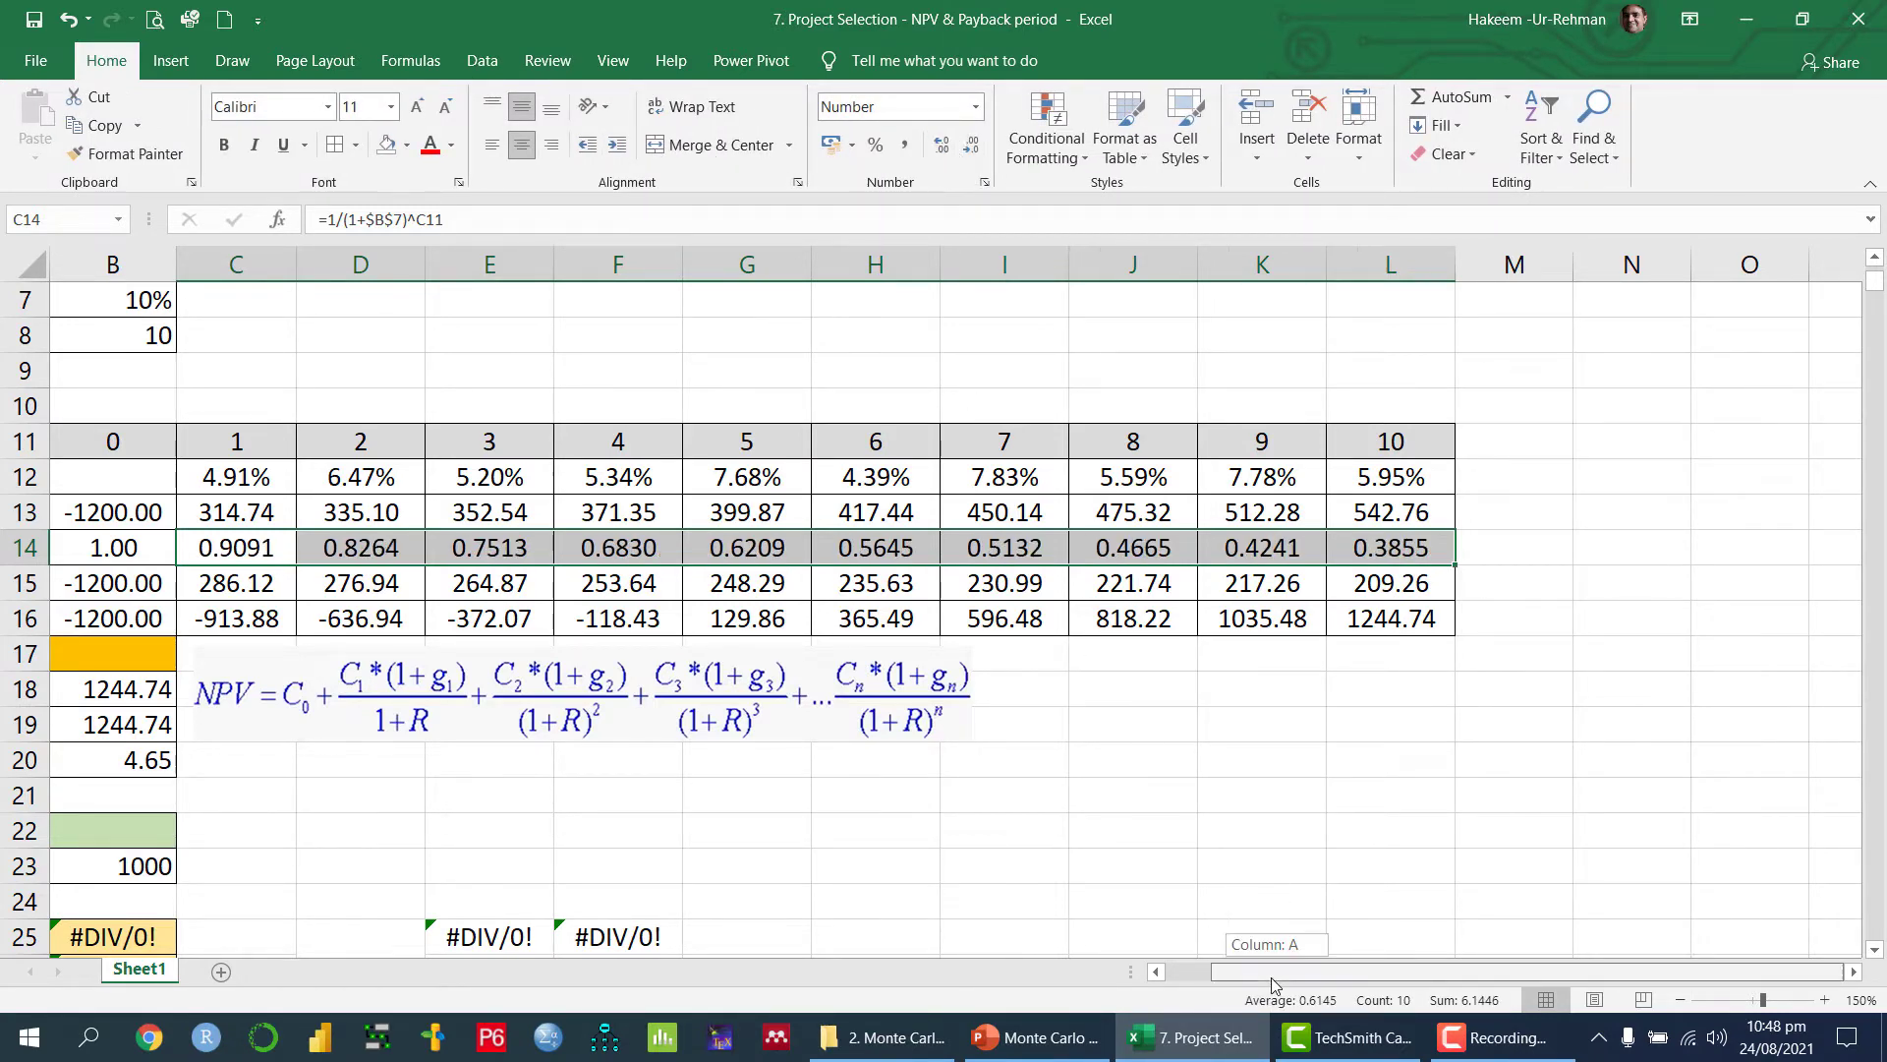
Step: Examine the year 0 discount cash flow formula in B15 and trace it to the cash flow and discount factor above
{"action": "left_click_drag", "start_coordinate": [1277, 977], "coordinate": [1048, 973]}
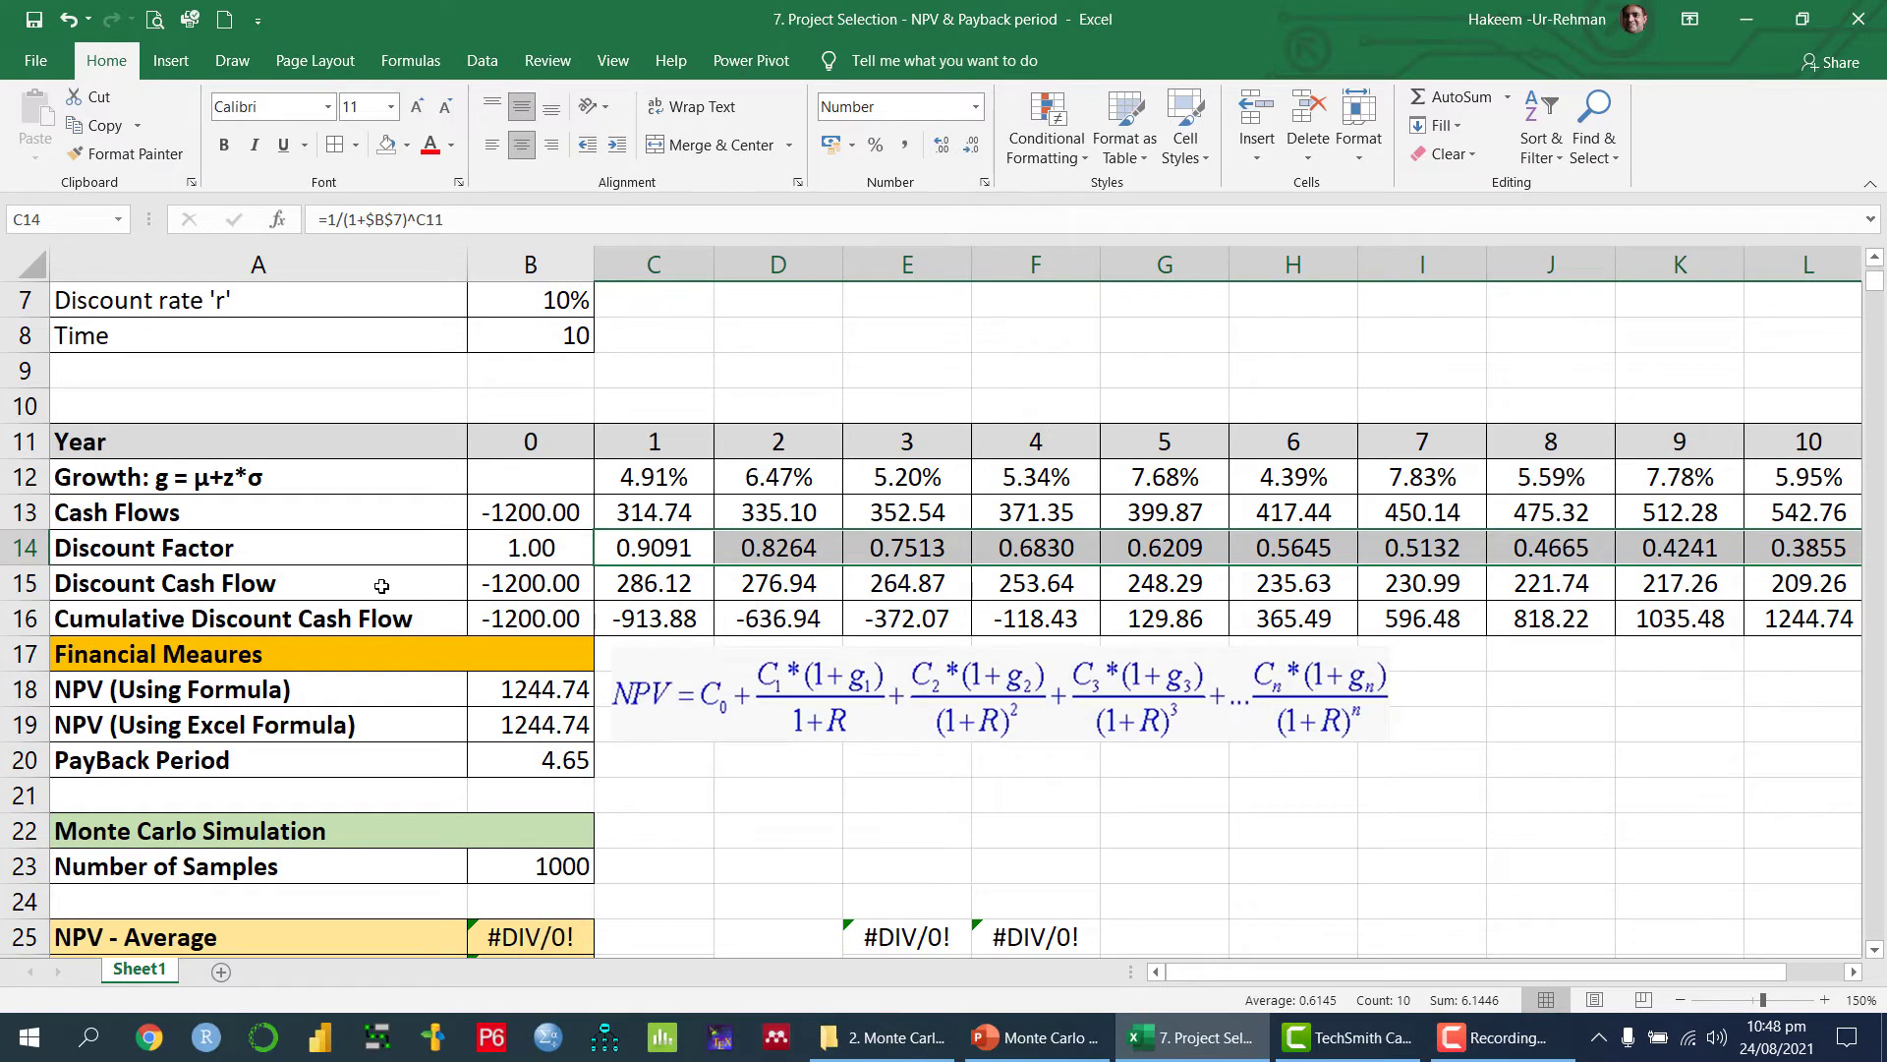
{"action": "left_click", "coordinate": [521, 586]}
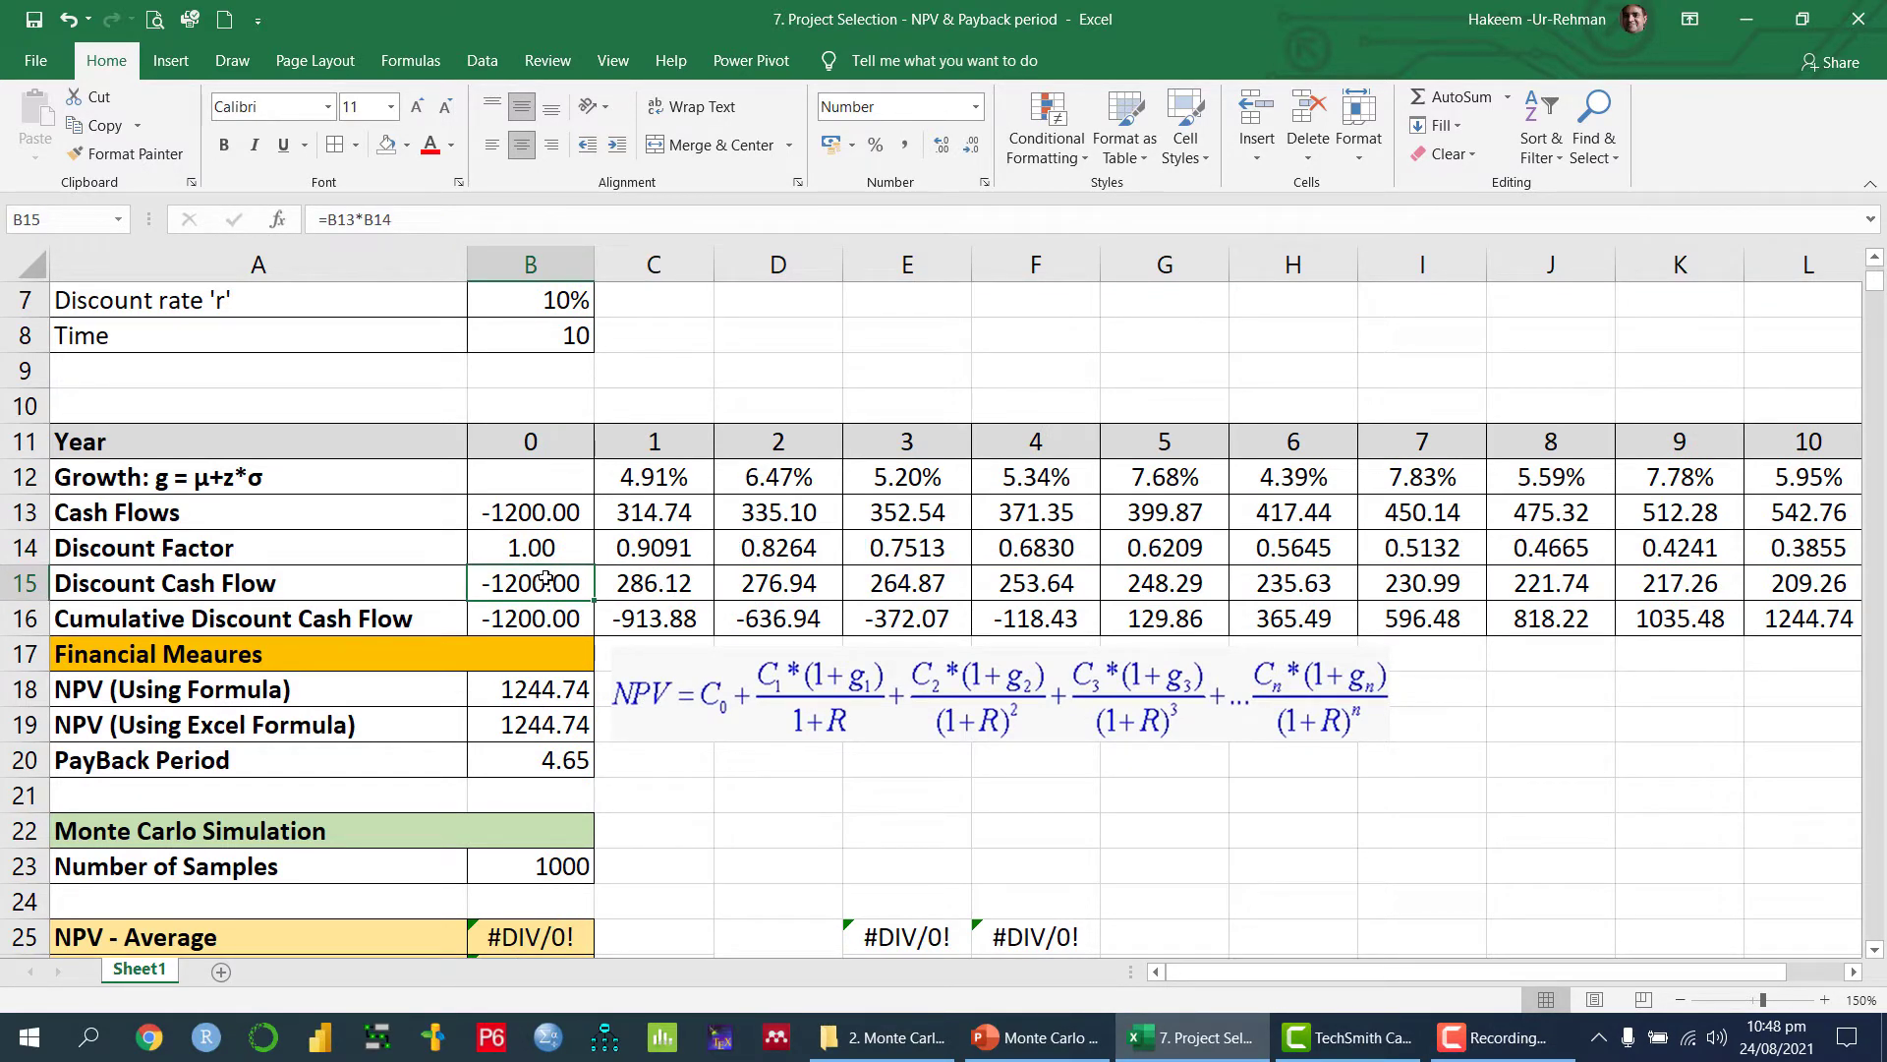
{"action": "left_click", "coordinate": [529, 512]}
{"action": "left_click", "coordinate": [529, 547]}
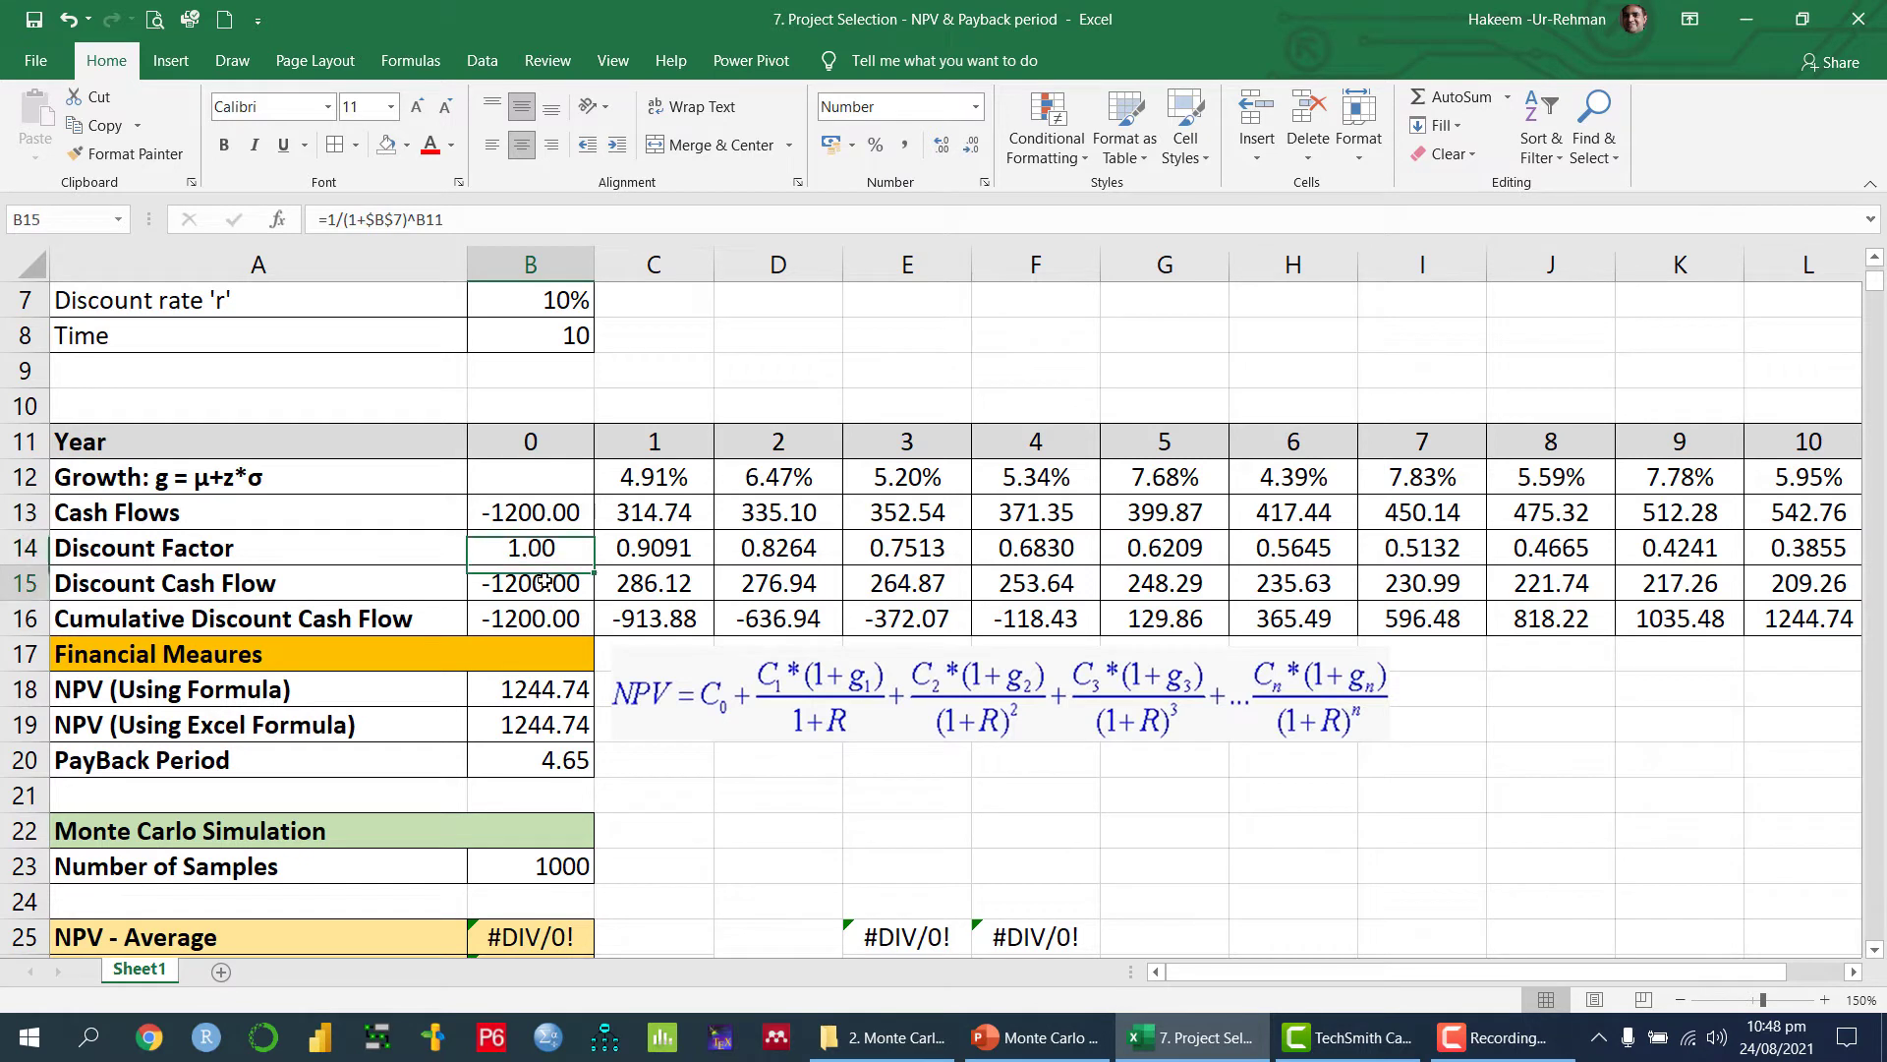
{"action": "left_click", "coordinate": [545, 581]}
Step: Check the year 1 and year 2 discount cash flow formulas in C15 and D15 against their cash flows and discount factors
{"action": "left_click", "coordinate": [614, 583]}
{"action": "left_click", "coordinate": [653, 520]}
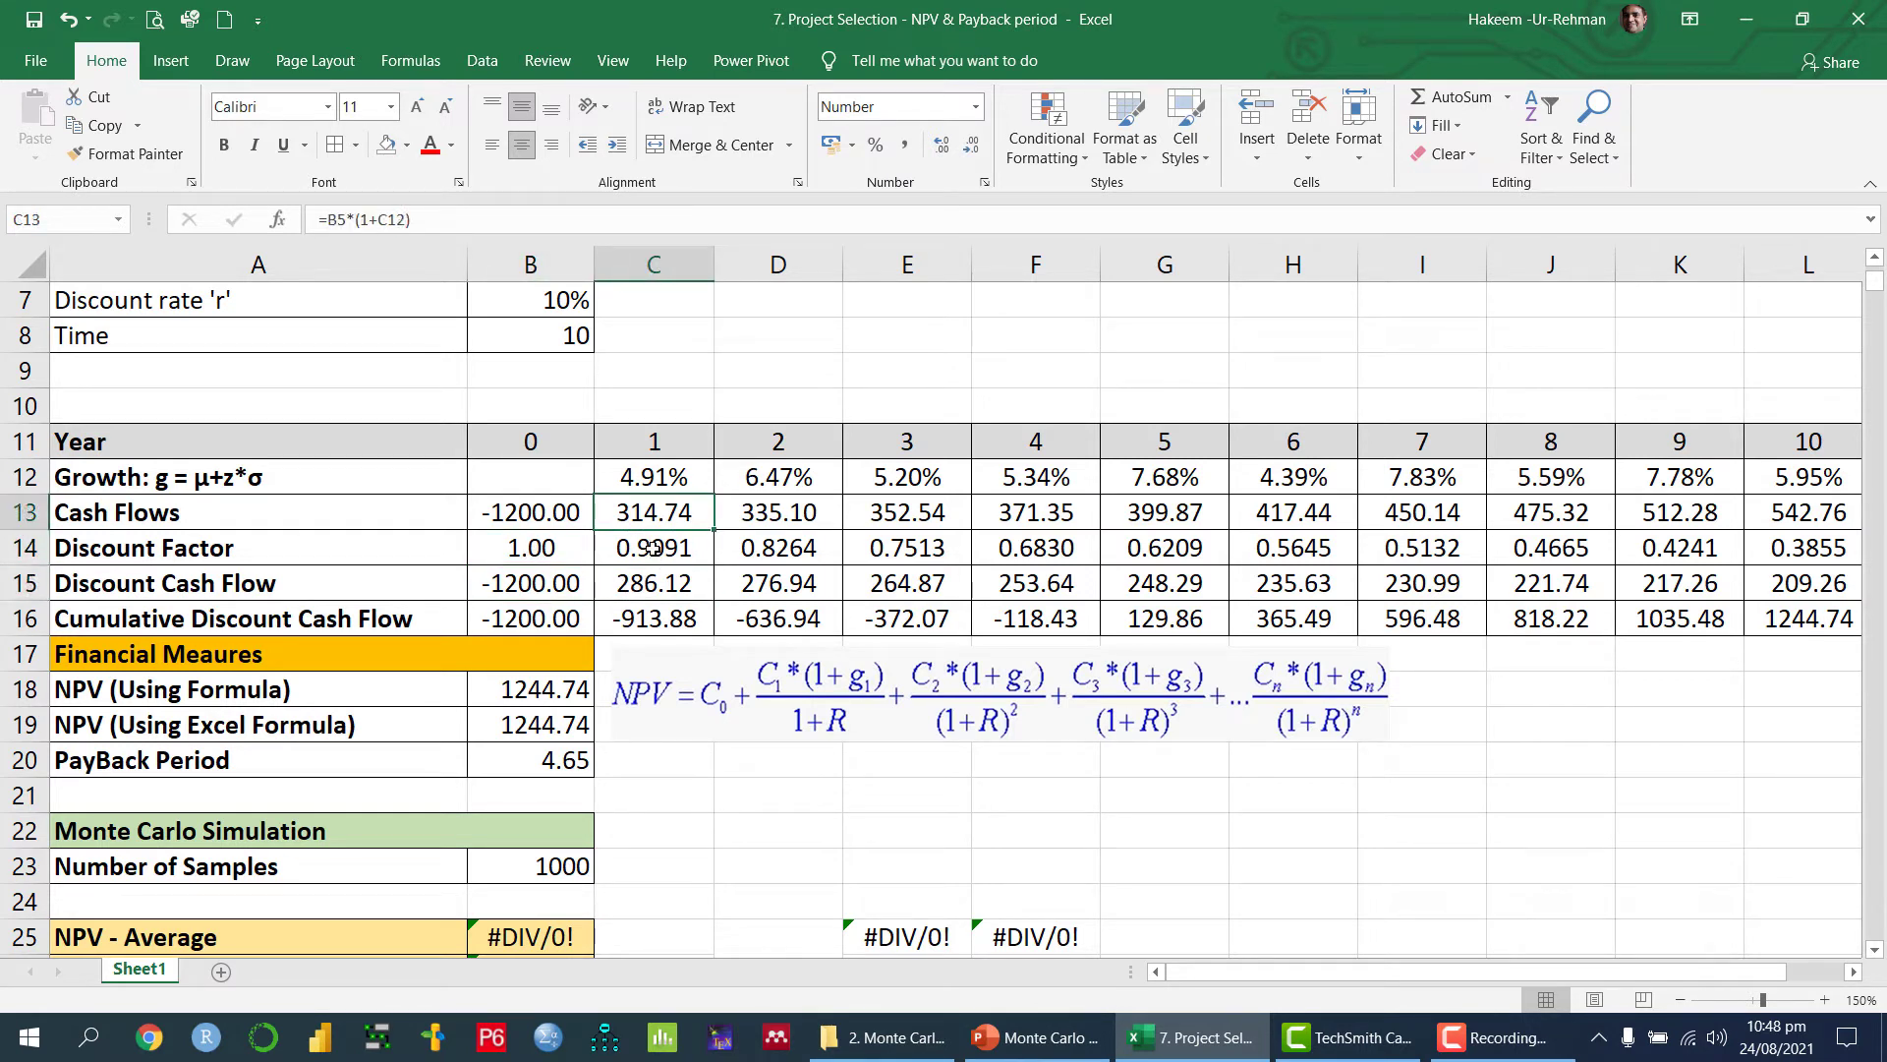
{"action": "left_click", "coordinate": [652, 548]}
{"action": "left_click", "coordinate": [656, 580]}
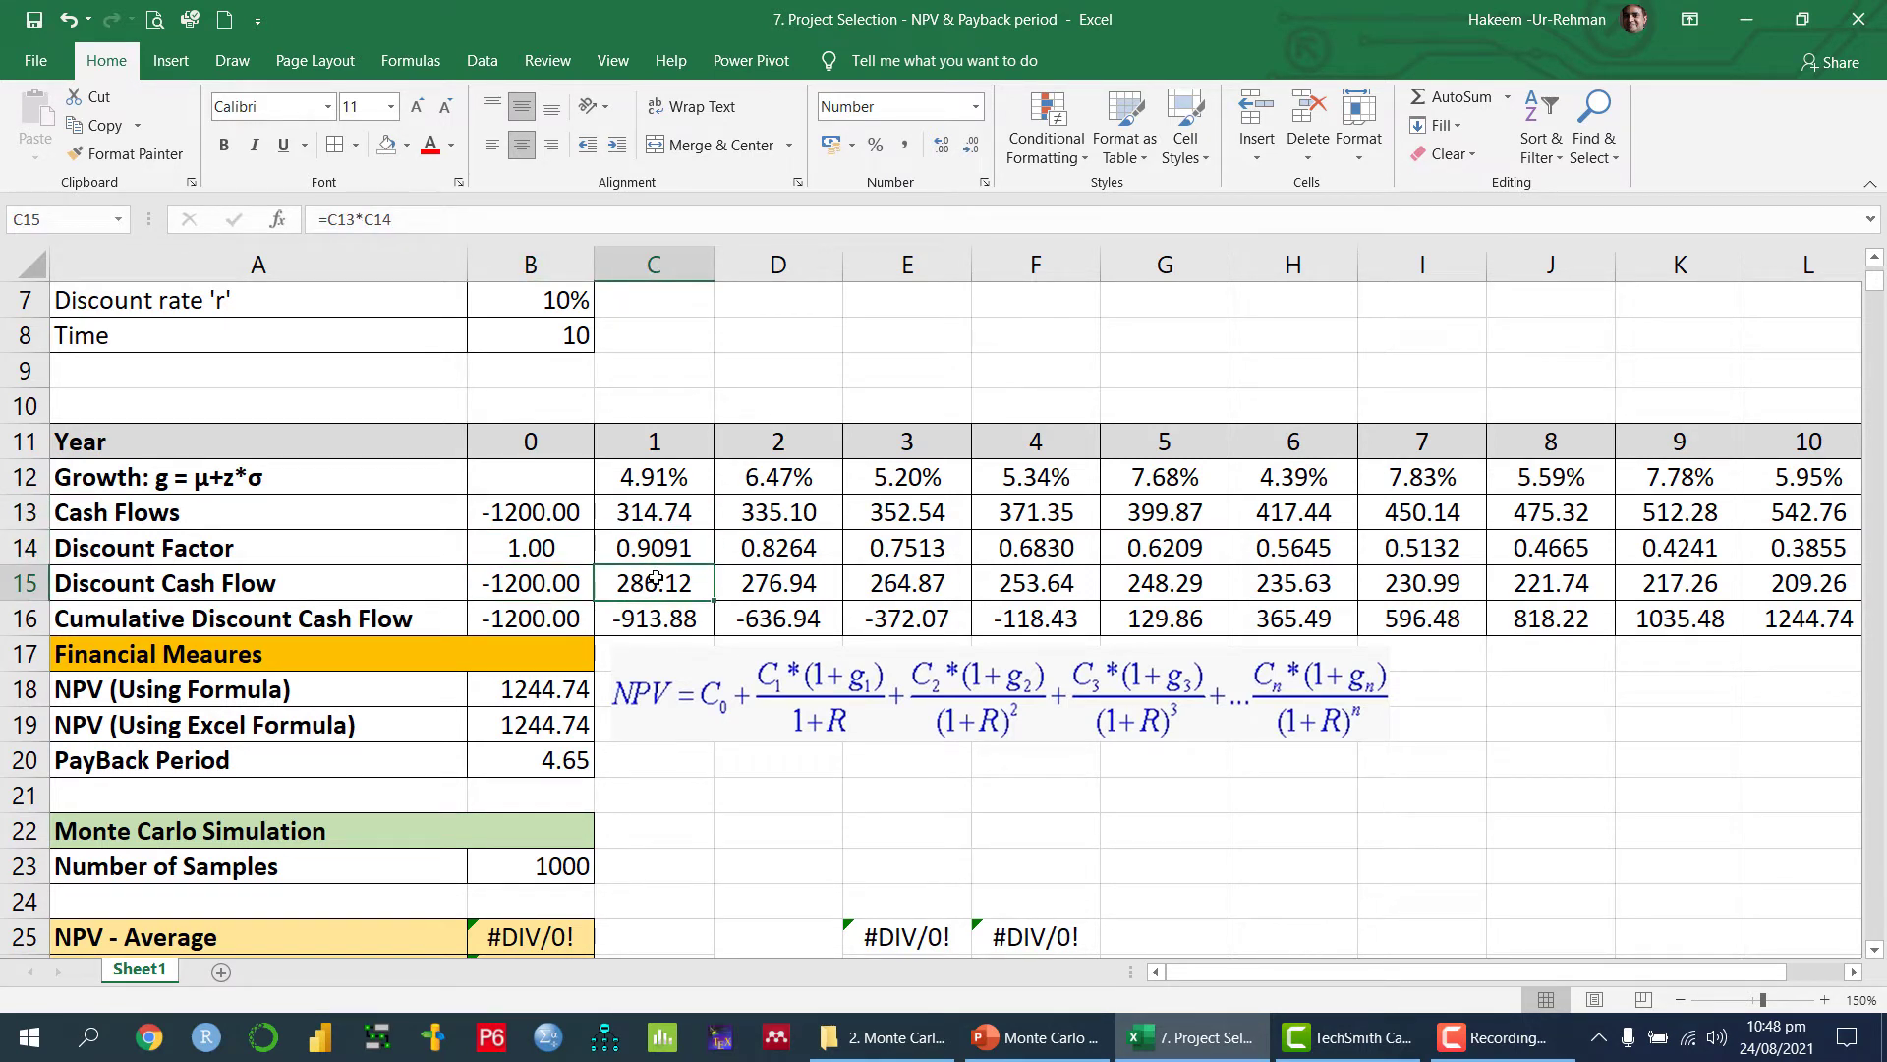
{"action": "left_click", "coordinate": [782, 590]}
{"action": "left_click", "coordinate": [771, 515]}
{"action": "left_click", "coordinate": [777, 547]}
{"action": "left_click", "coordinate": [781, 584]}
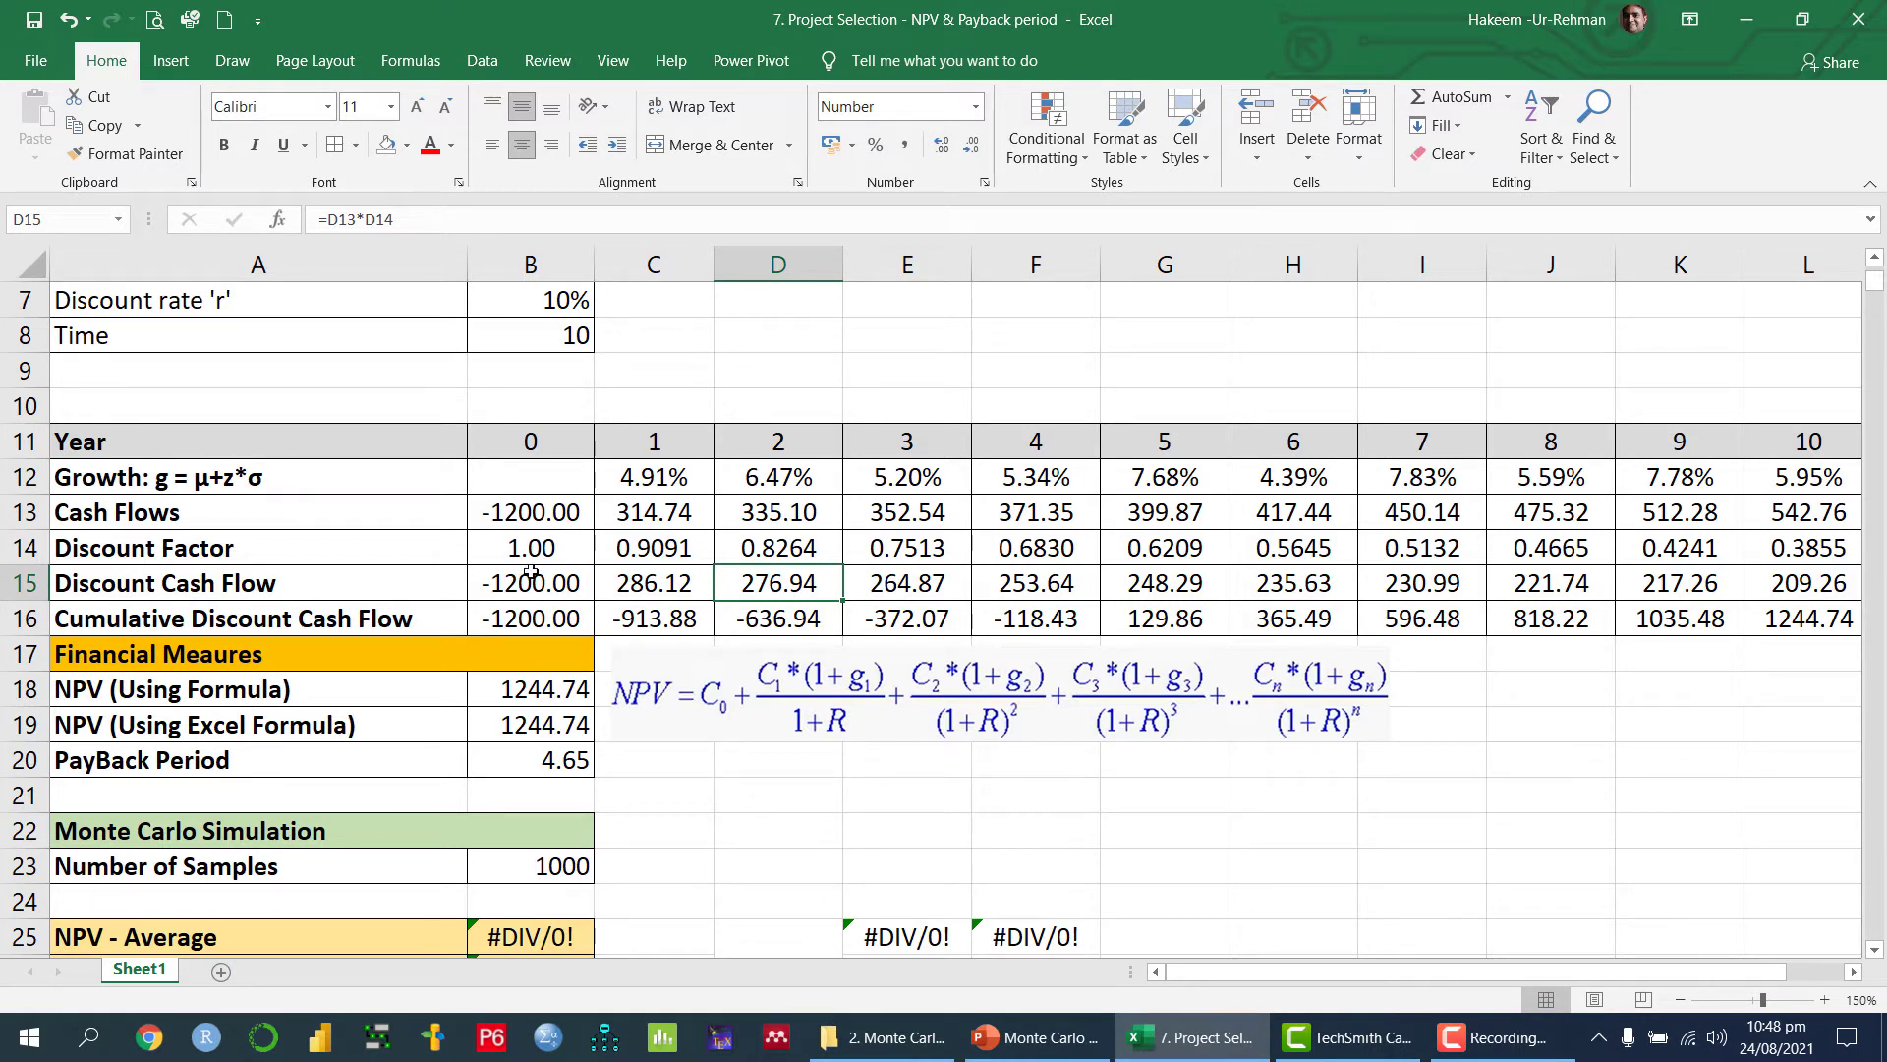
Step: Examine how the cumulative discount cash flow formulas in B16 through E16 build up from year 0 to year 3
{"action": "left_click", "coordinate": [532, 612]}
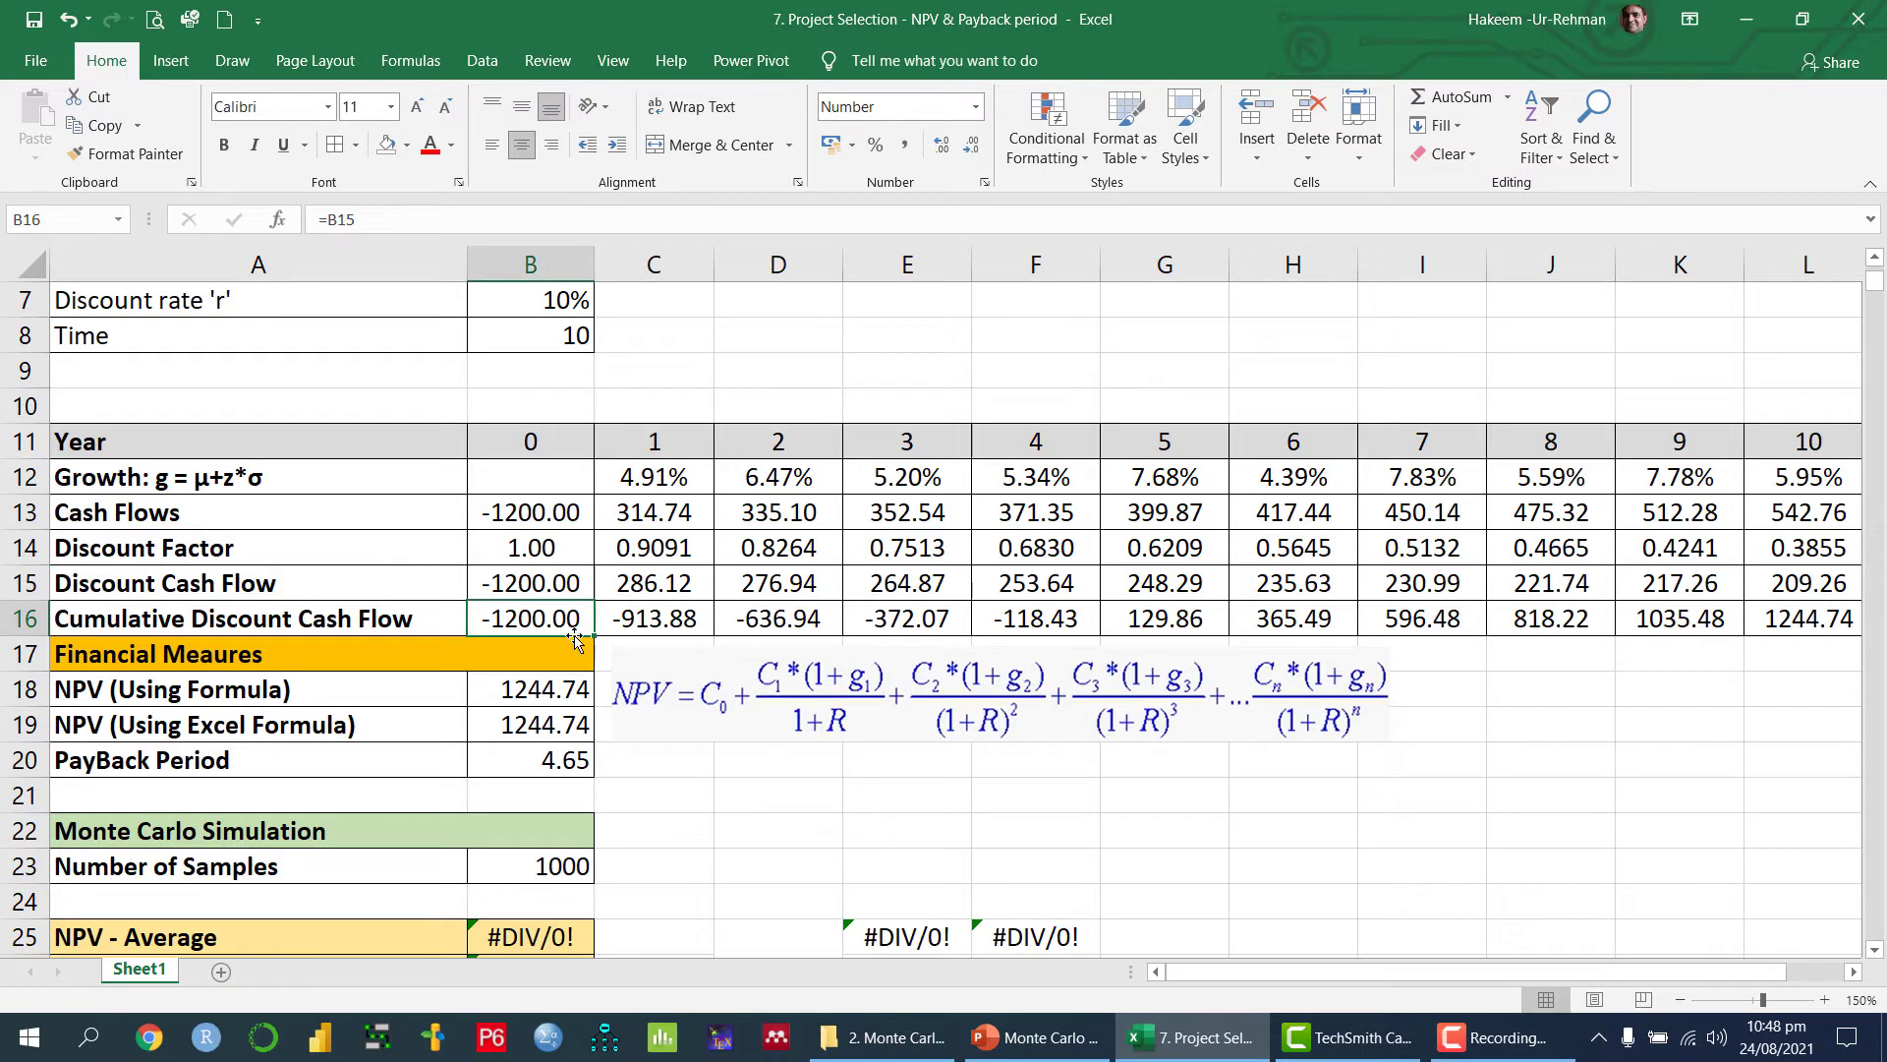
{"action": "scroll", "coordinate": [585, 602], "scroll_direction": "down", "scroll_amount": 2}
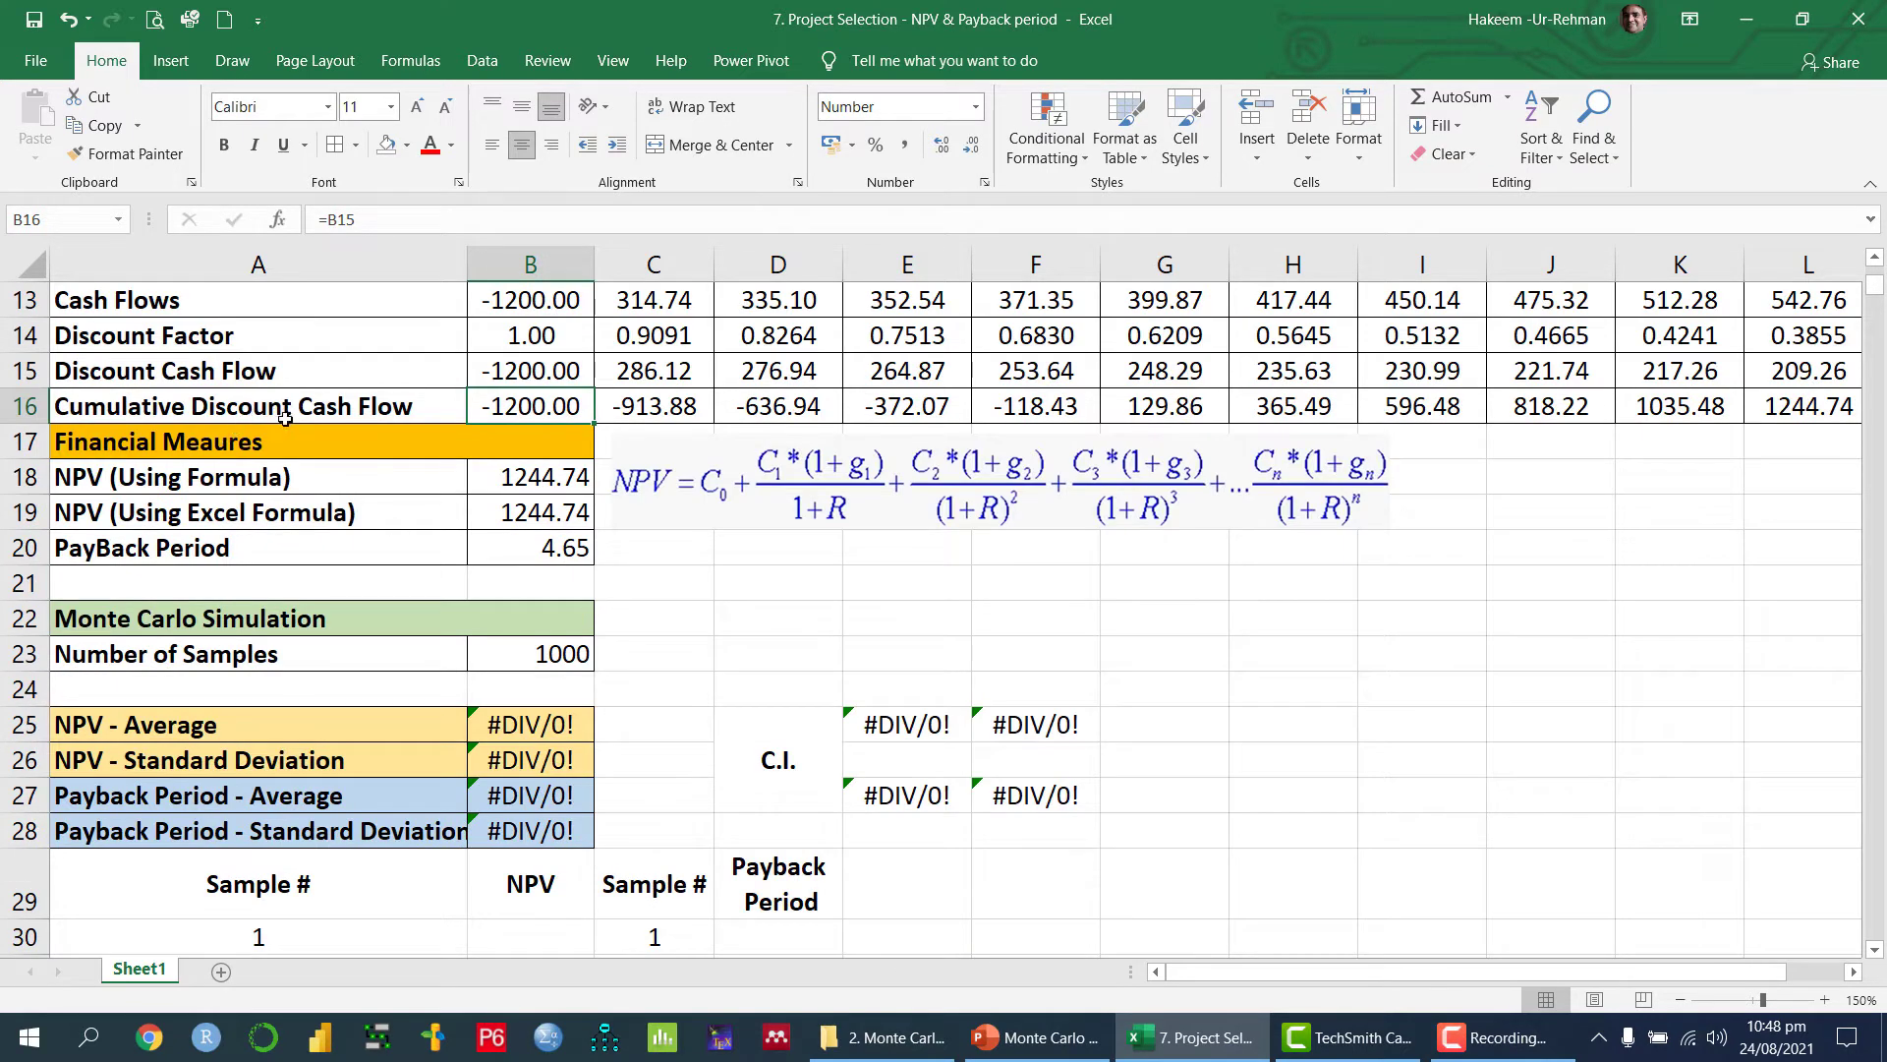
{"action": "scroll", "coordinate": [781, 506], "scroll_direction": "up", "scroll_amount": 2}
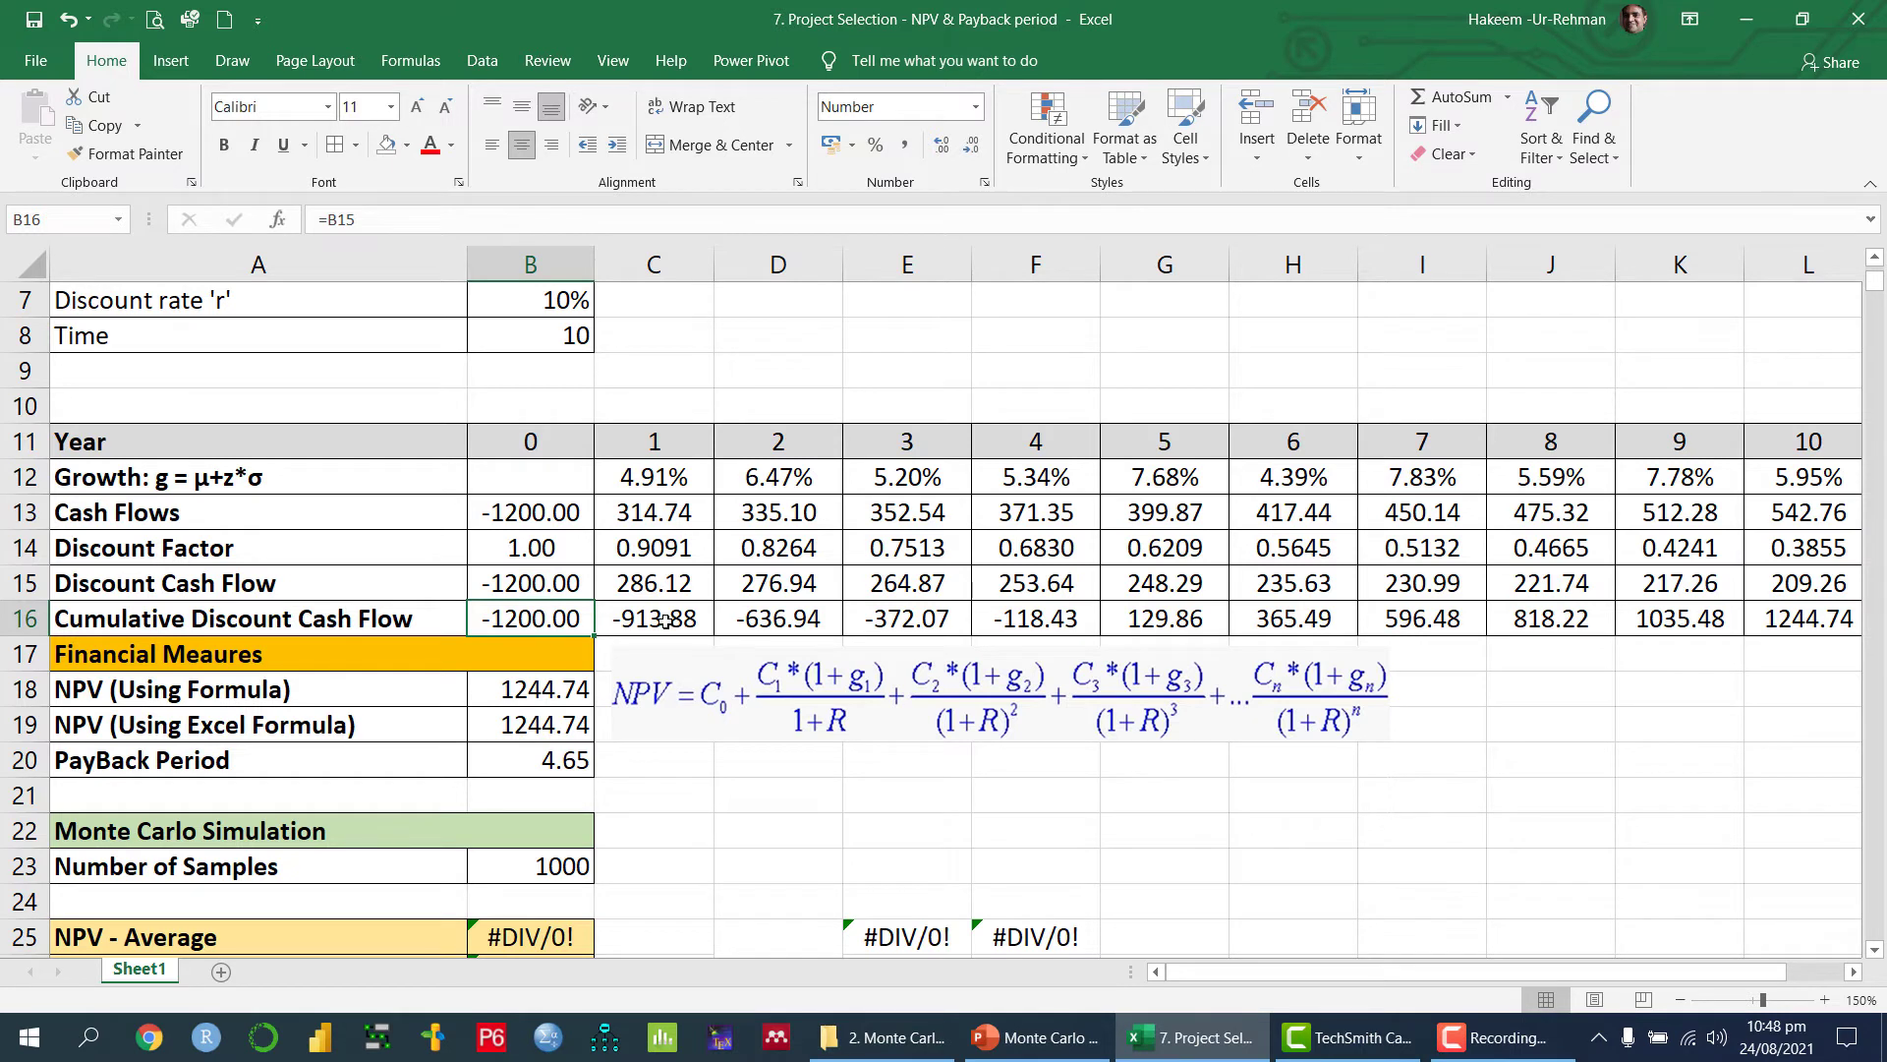
{"action": "key", "text": "Right"}
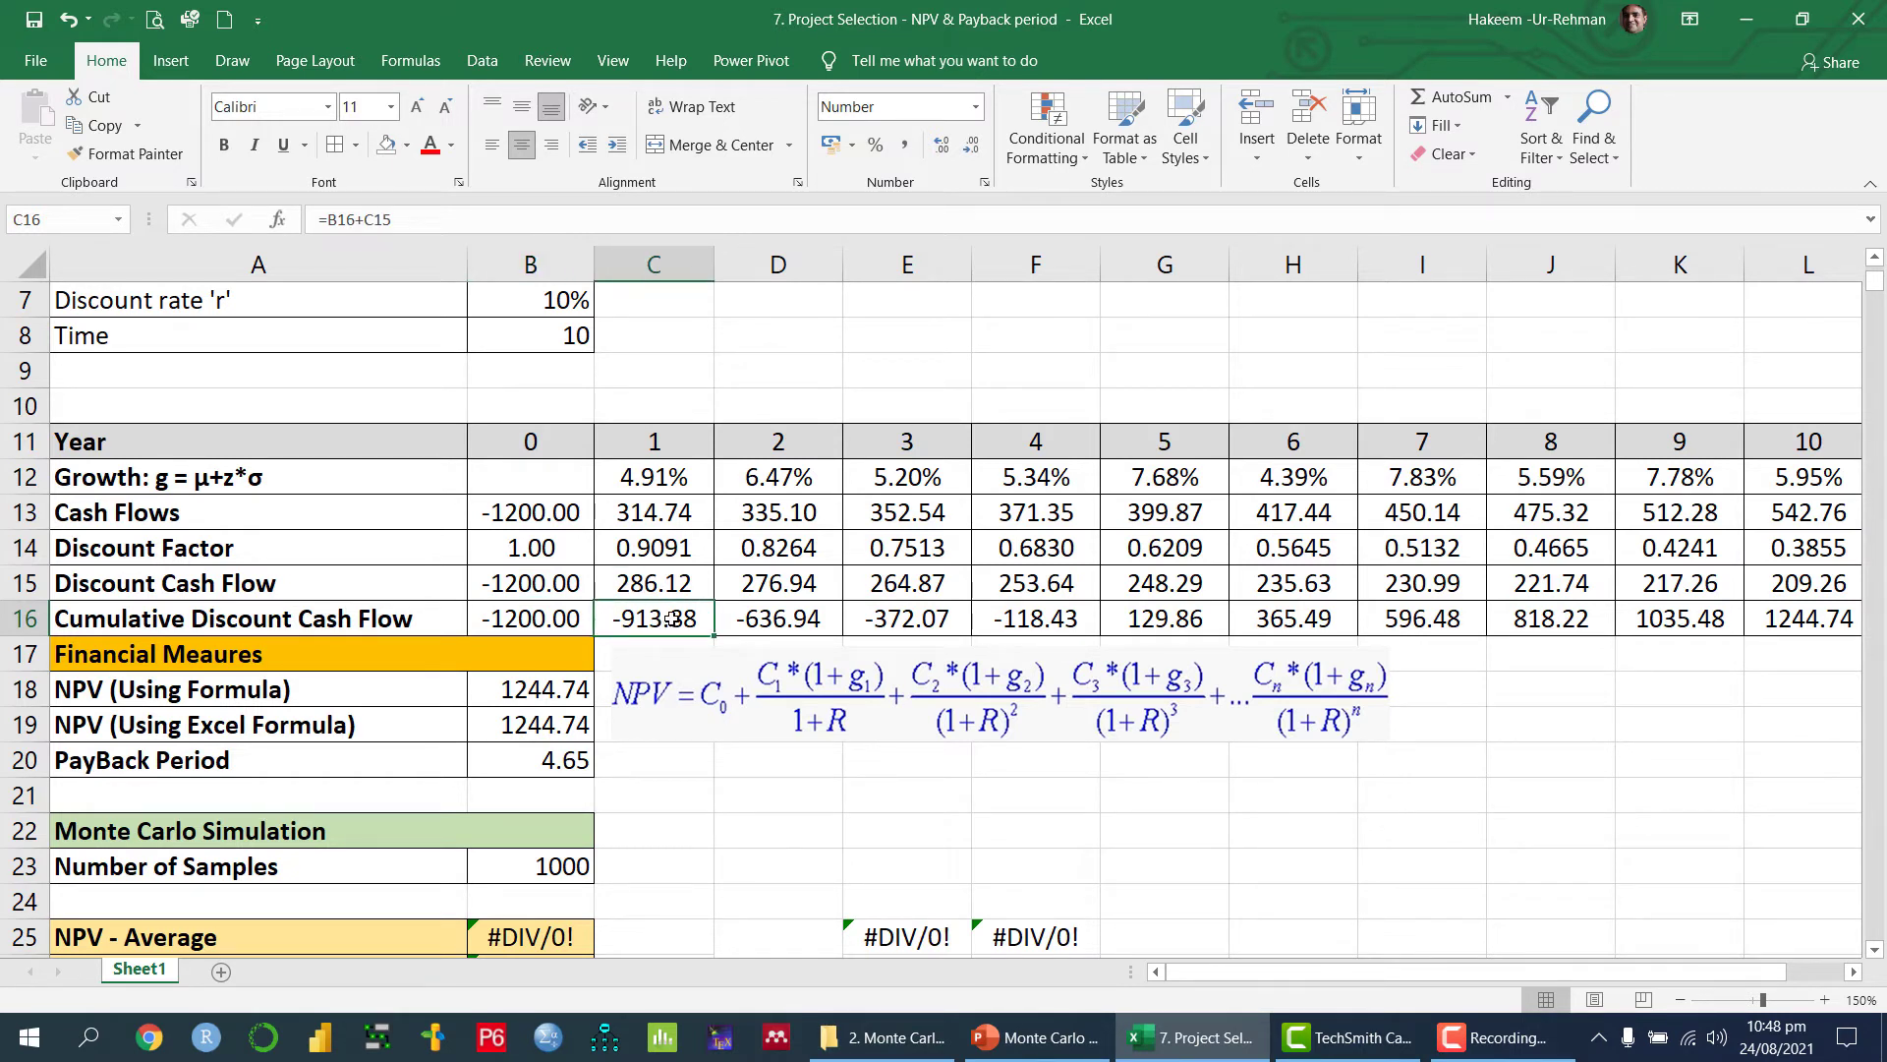
{"action": "left_click", "coordinate": [786, 619]}
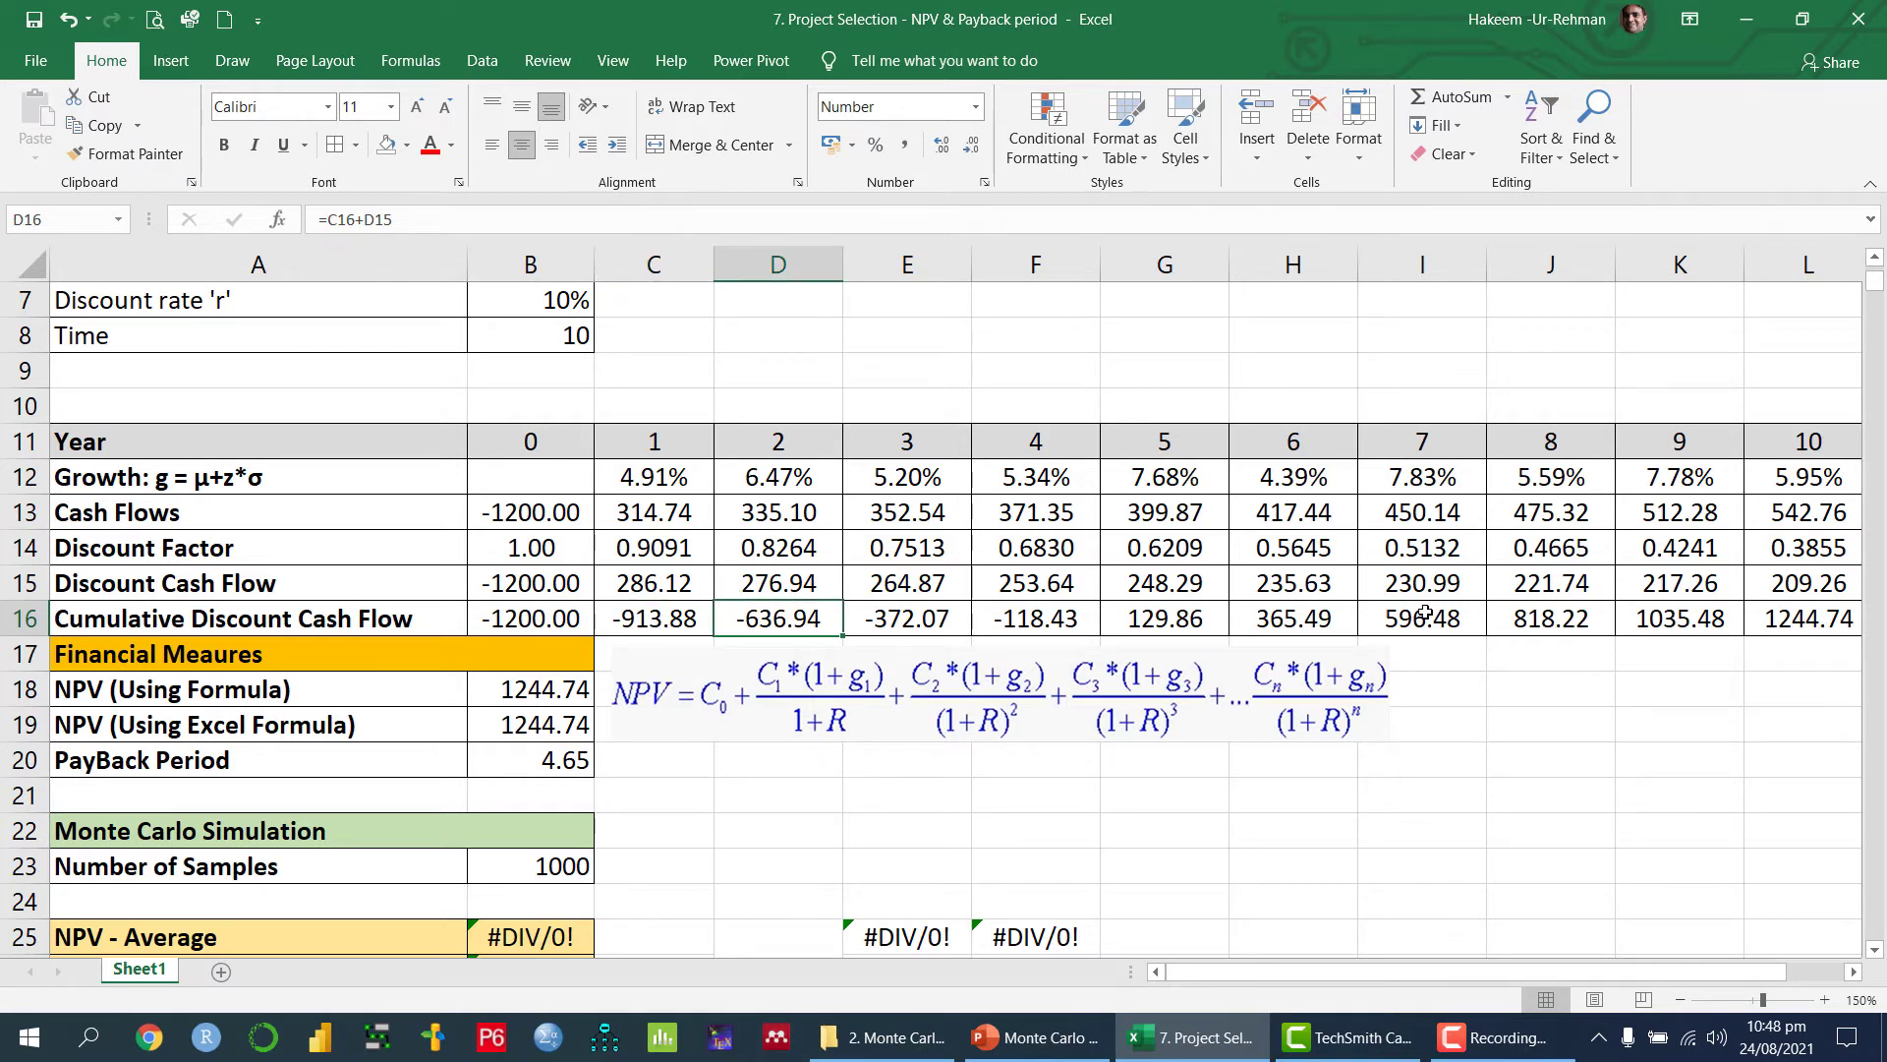
{"action": "double_click", "coordinate": [924, 619]}
{"action": "key", "text": "Return"}
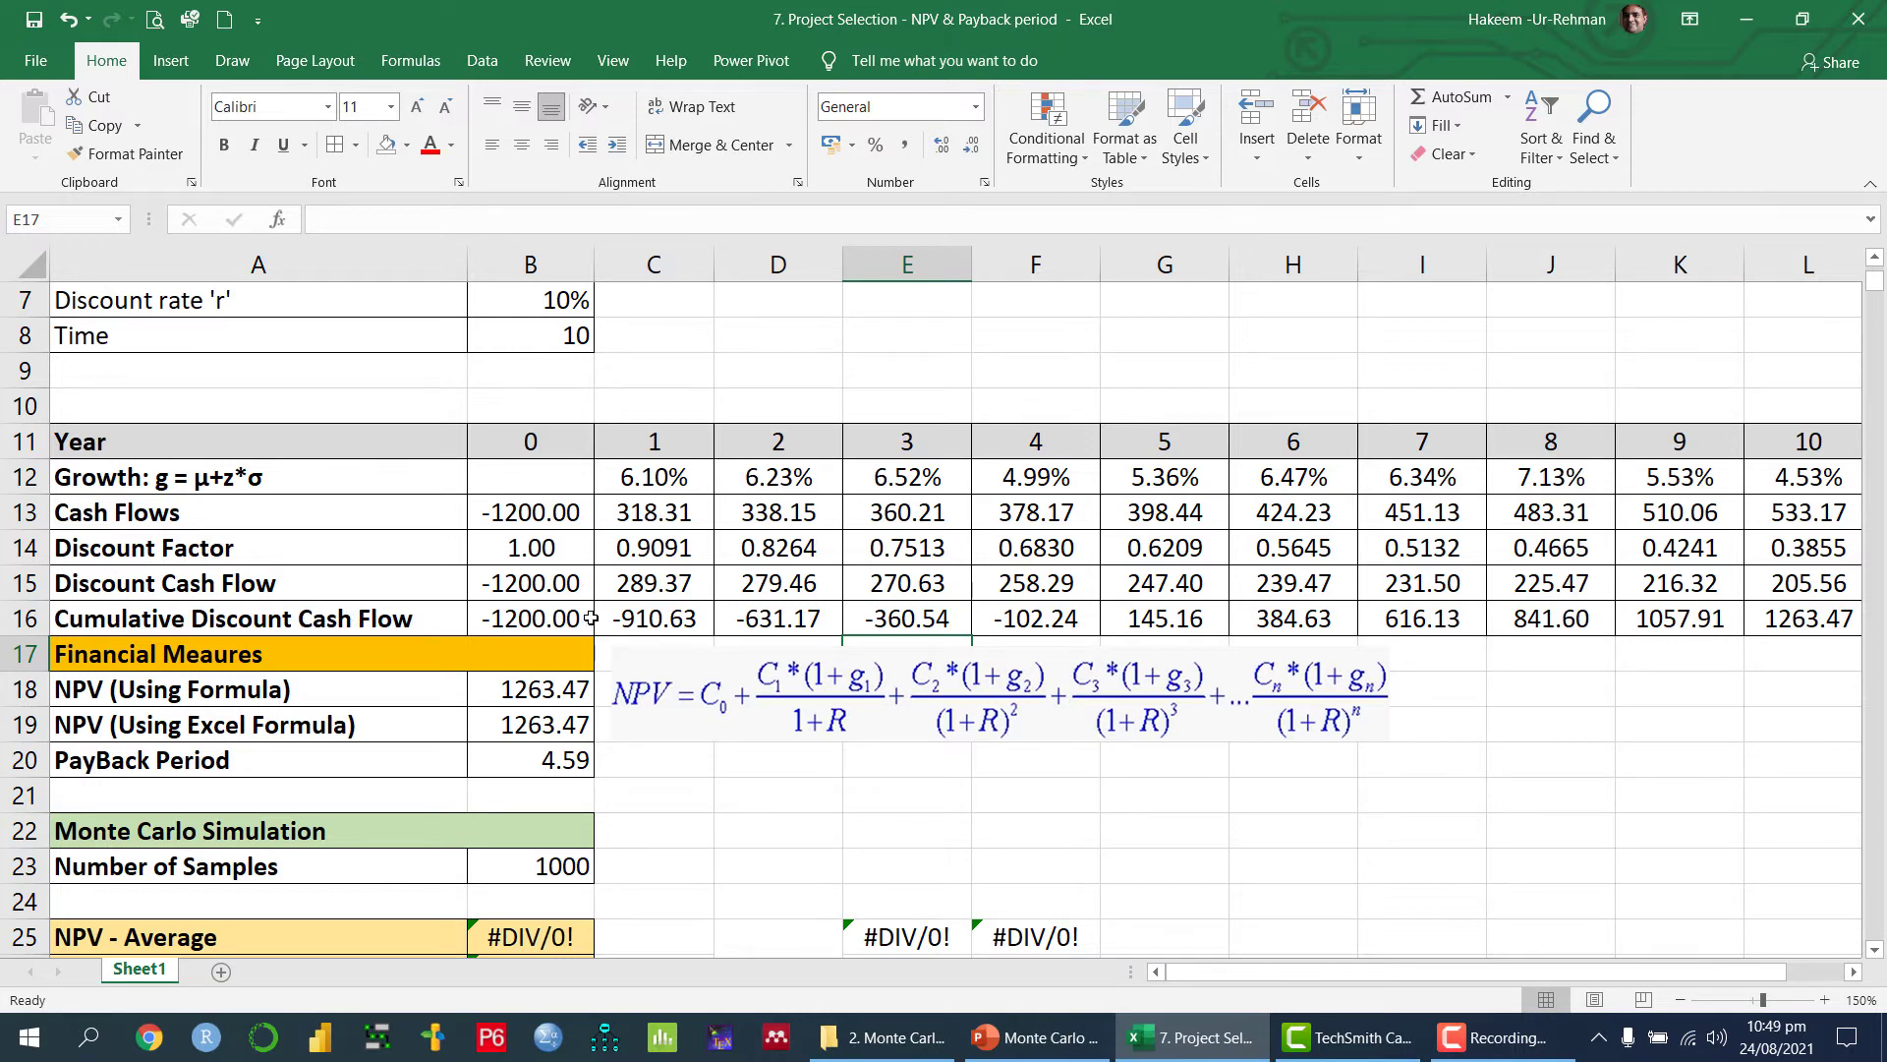
Step: Examine the NPV formula in B18 and trace its sum to the discount cash flows in row 15
{"action": "left_click", "coordinate": [542, 754]}
{"action": "left_click", "coordinate": [528, 689]}
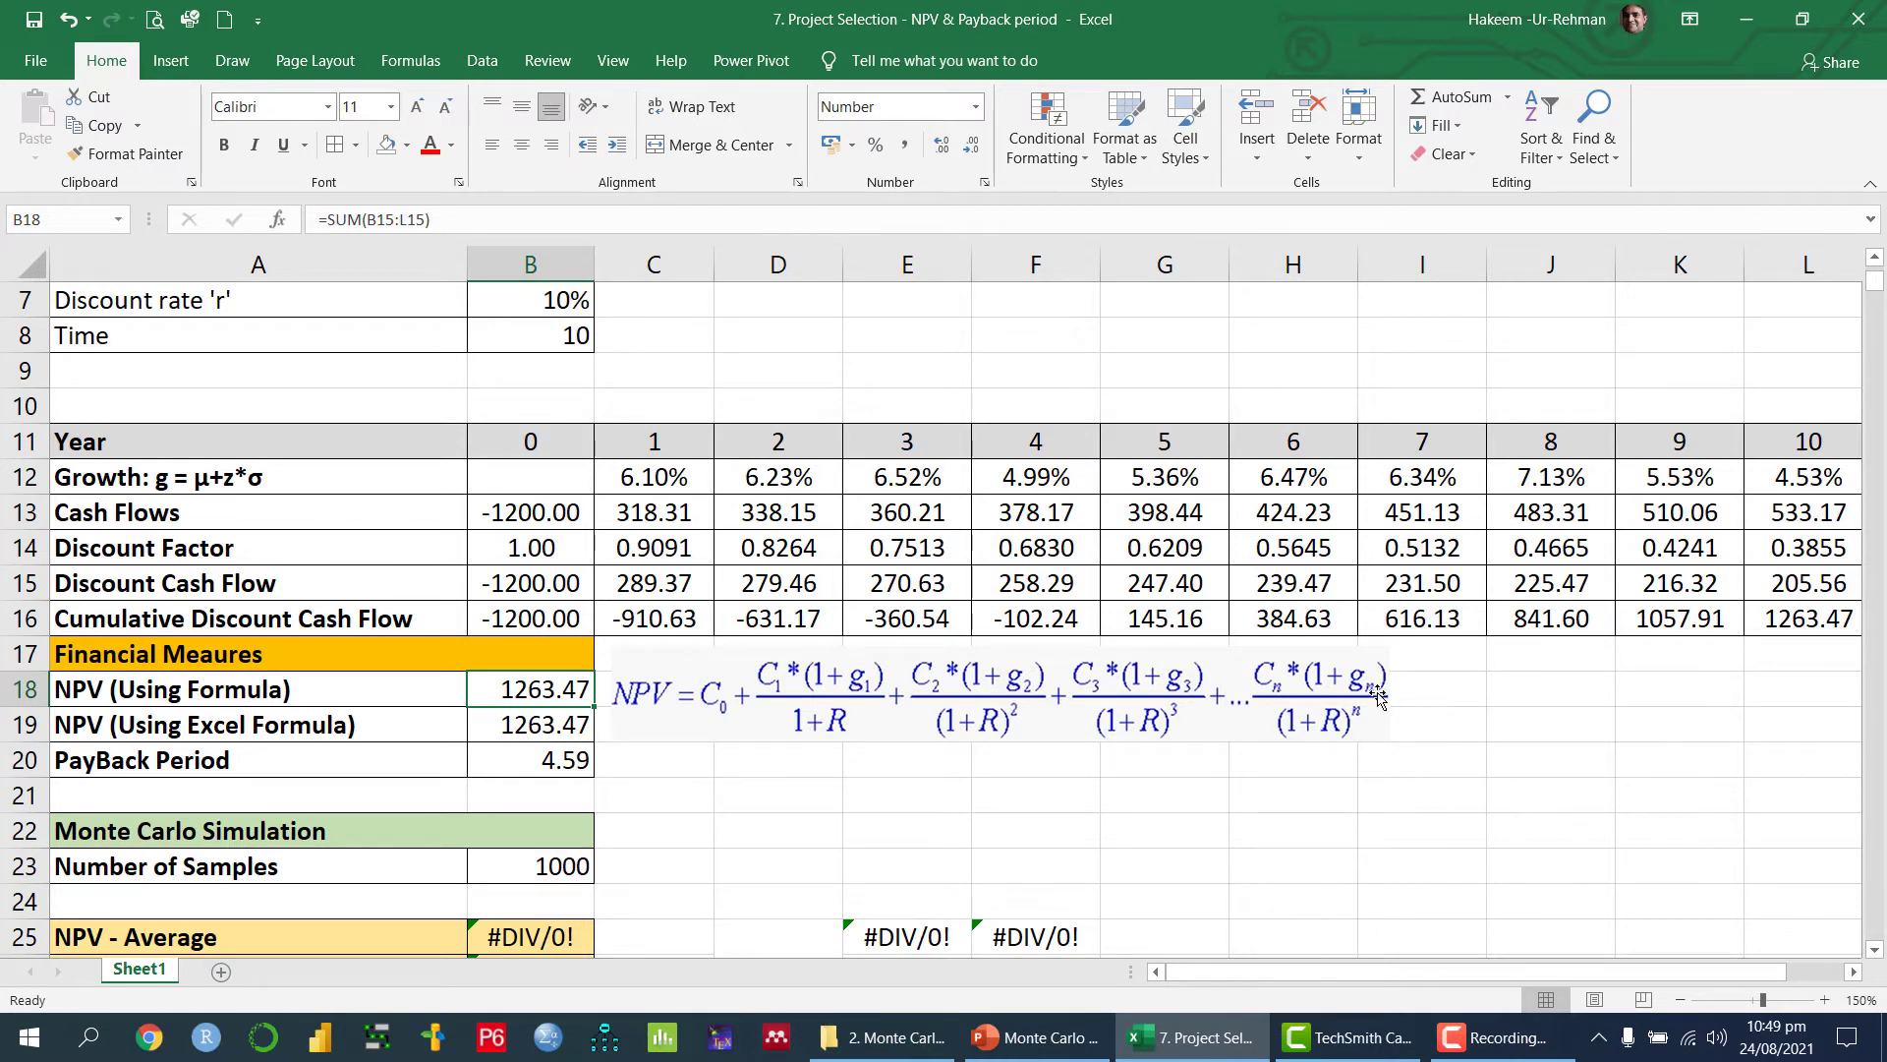
{"action": "double_click", "coordinate": [539, 688]}
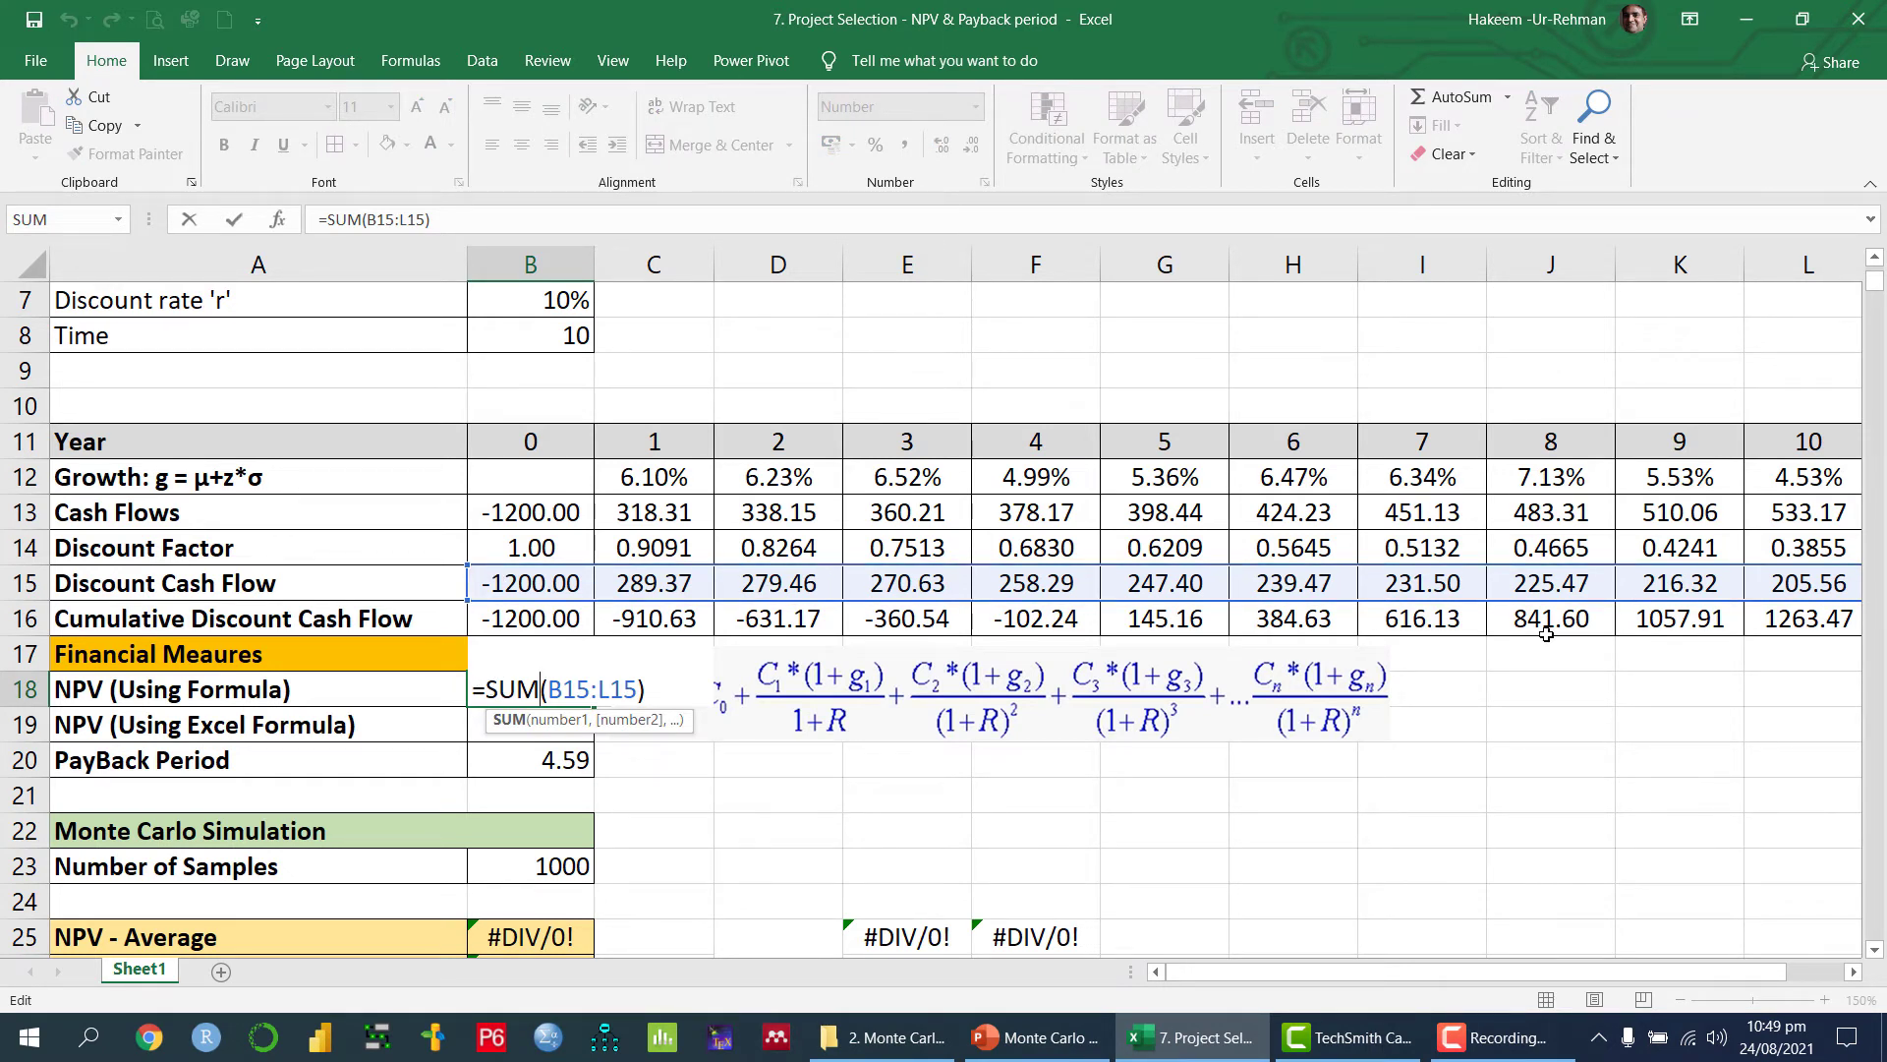
{"action": "key", "text": "Return"}
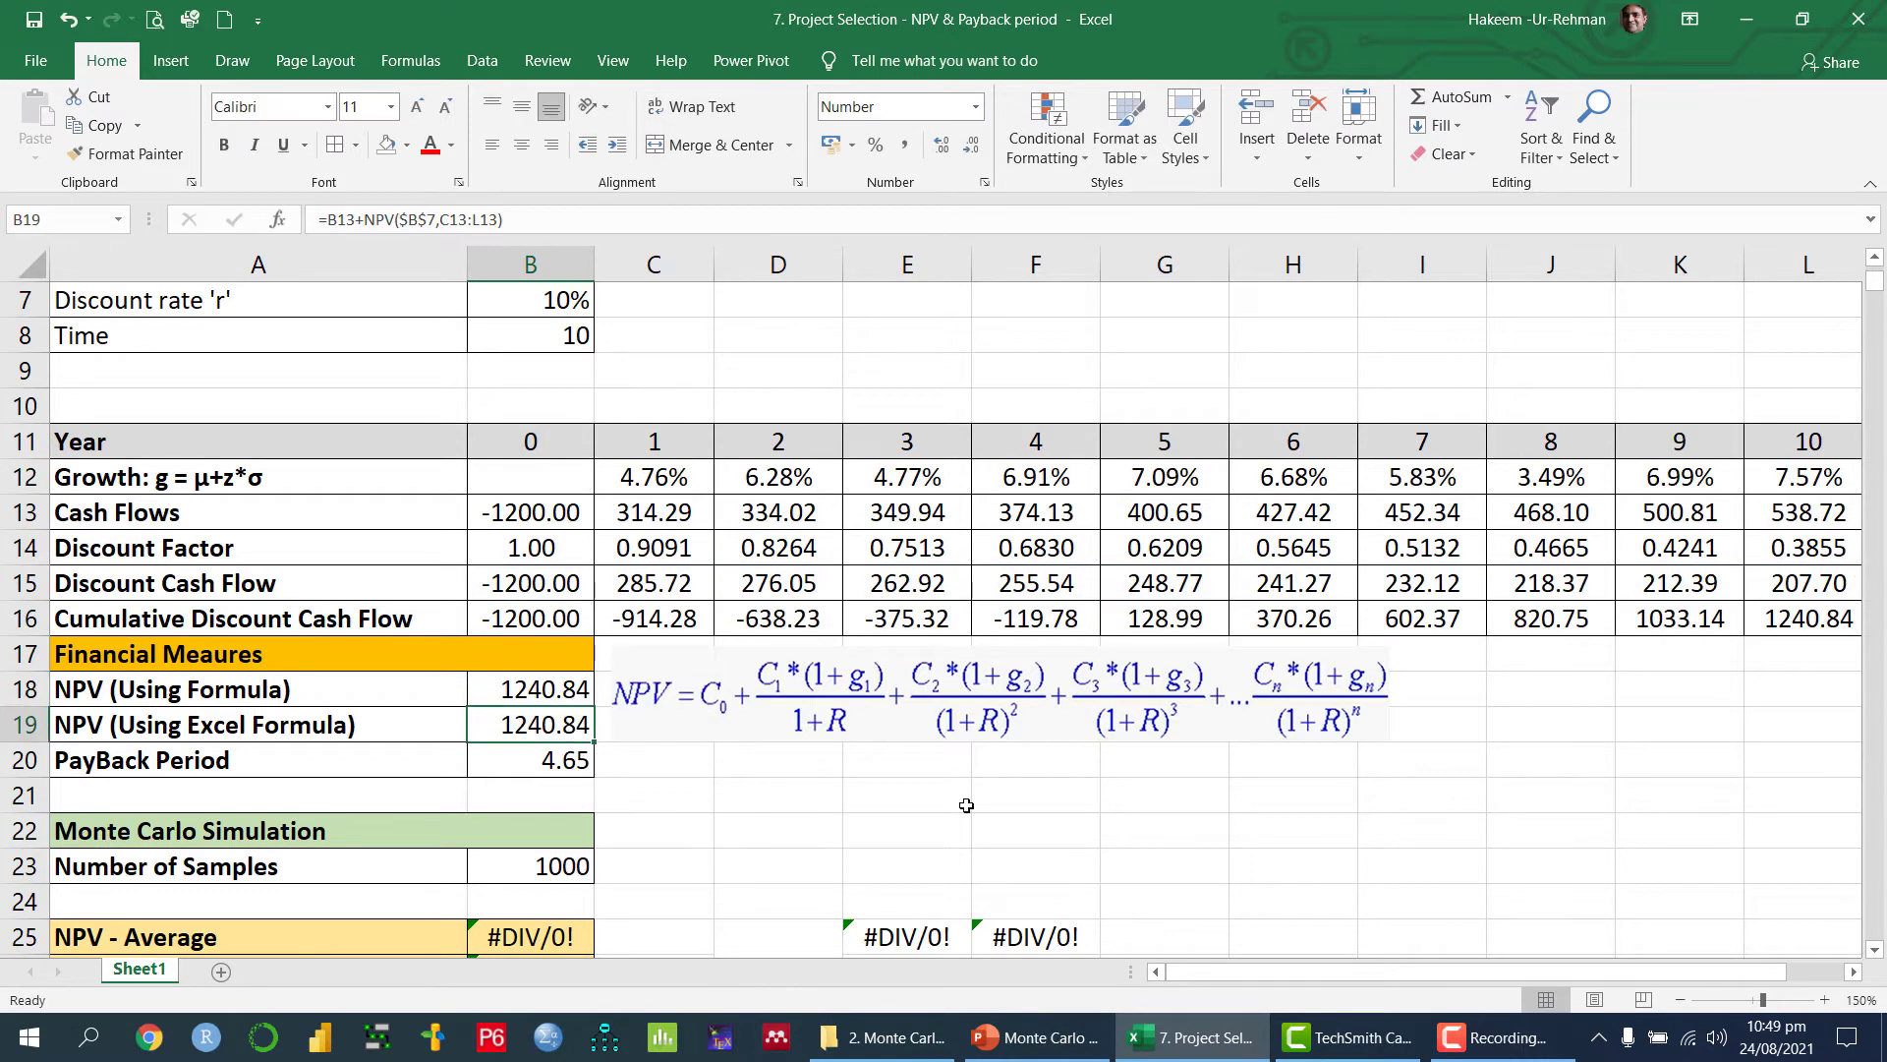
{"action": "left_click", "coordinate": [542, 681]}
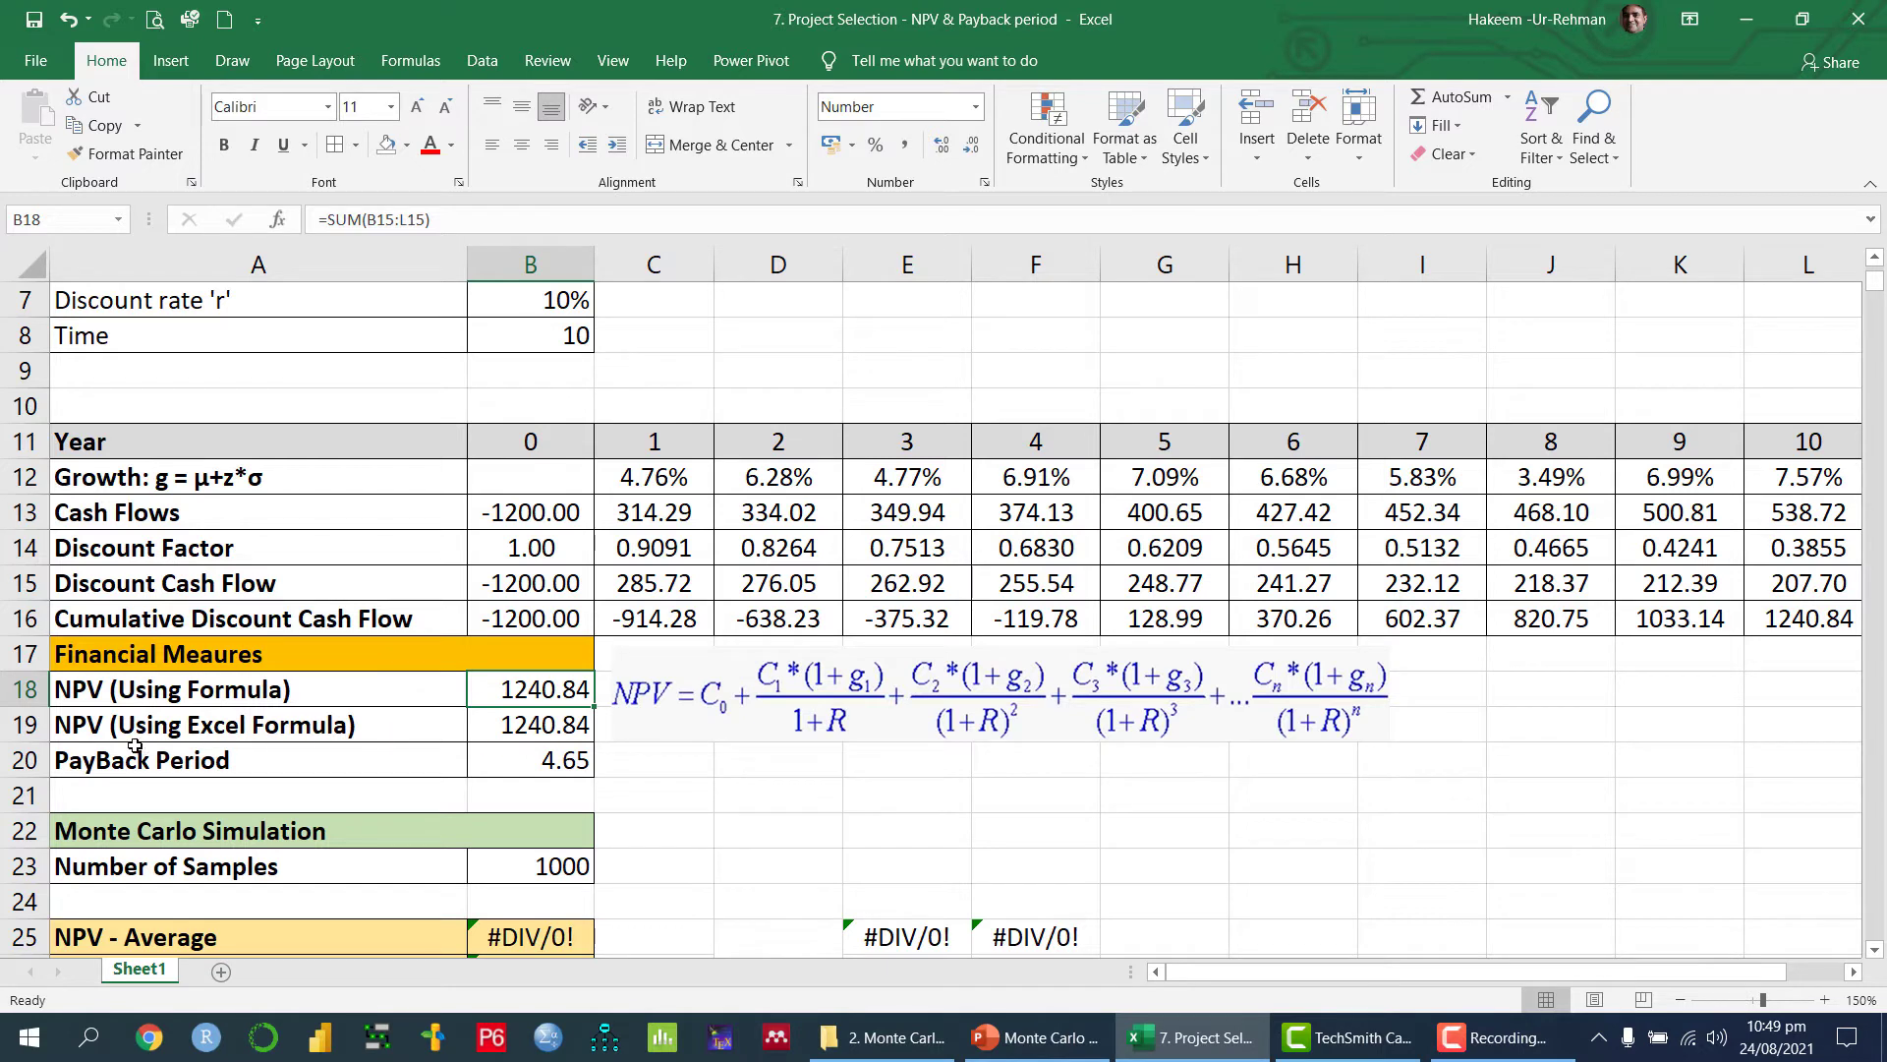
Step: Examine the Excel NPV function formula in B19 and compare it with the summed NPV in B18
{"action": "left_click", "coordinate": [547, 724]}
{"action": "double_click", "coordinate": [546, 725]}
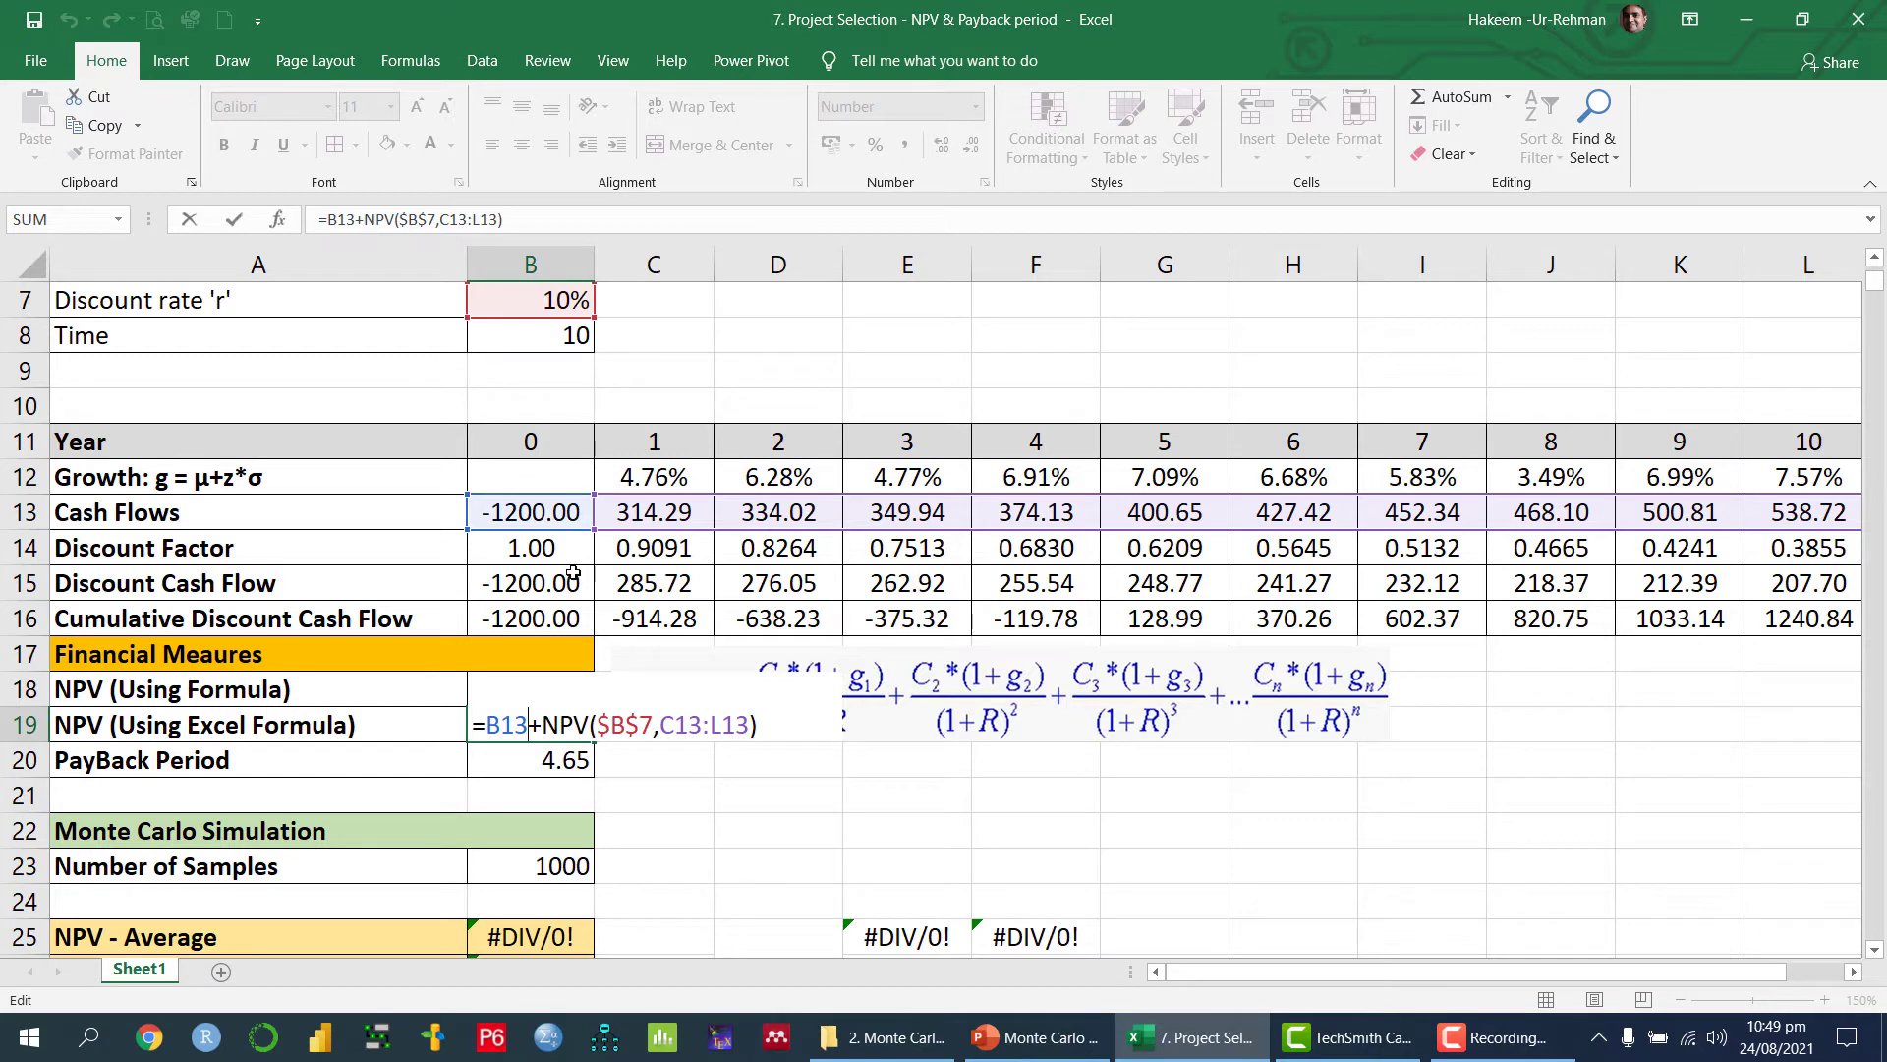
{"action": "key", "text": "Return"}
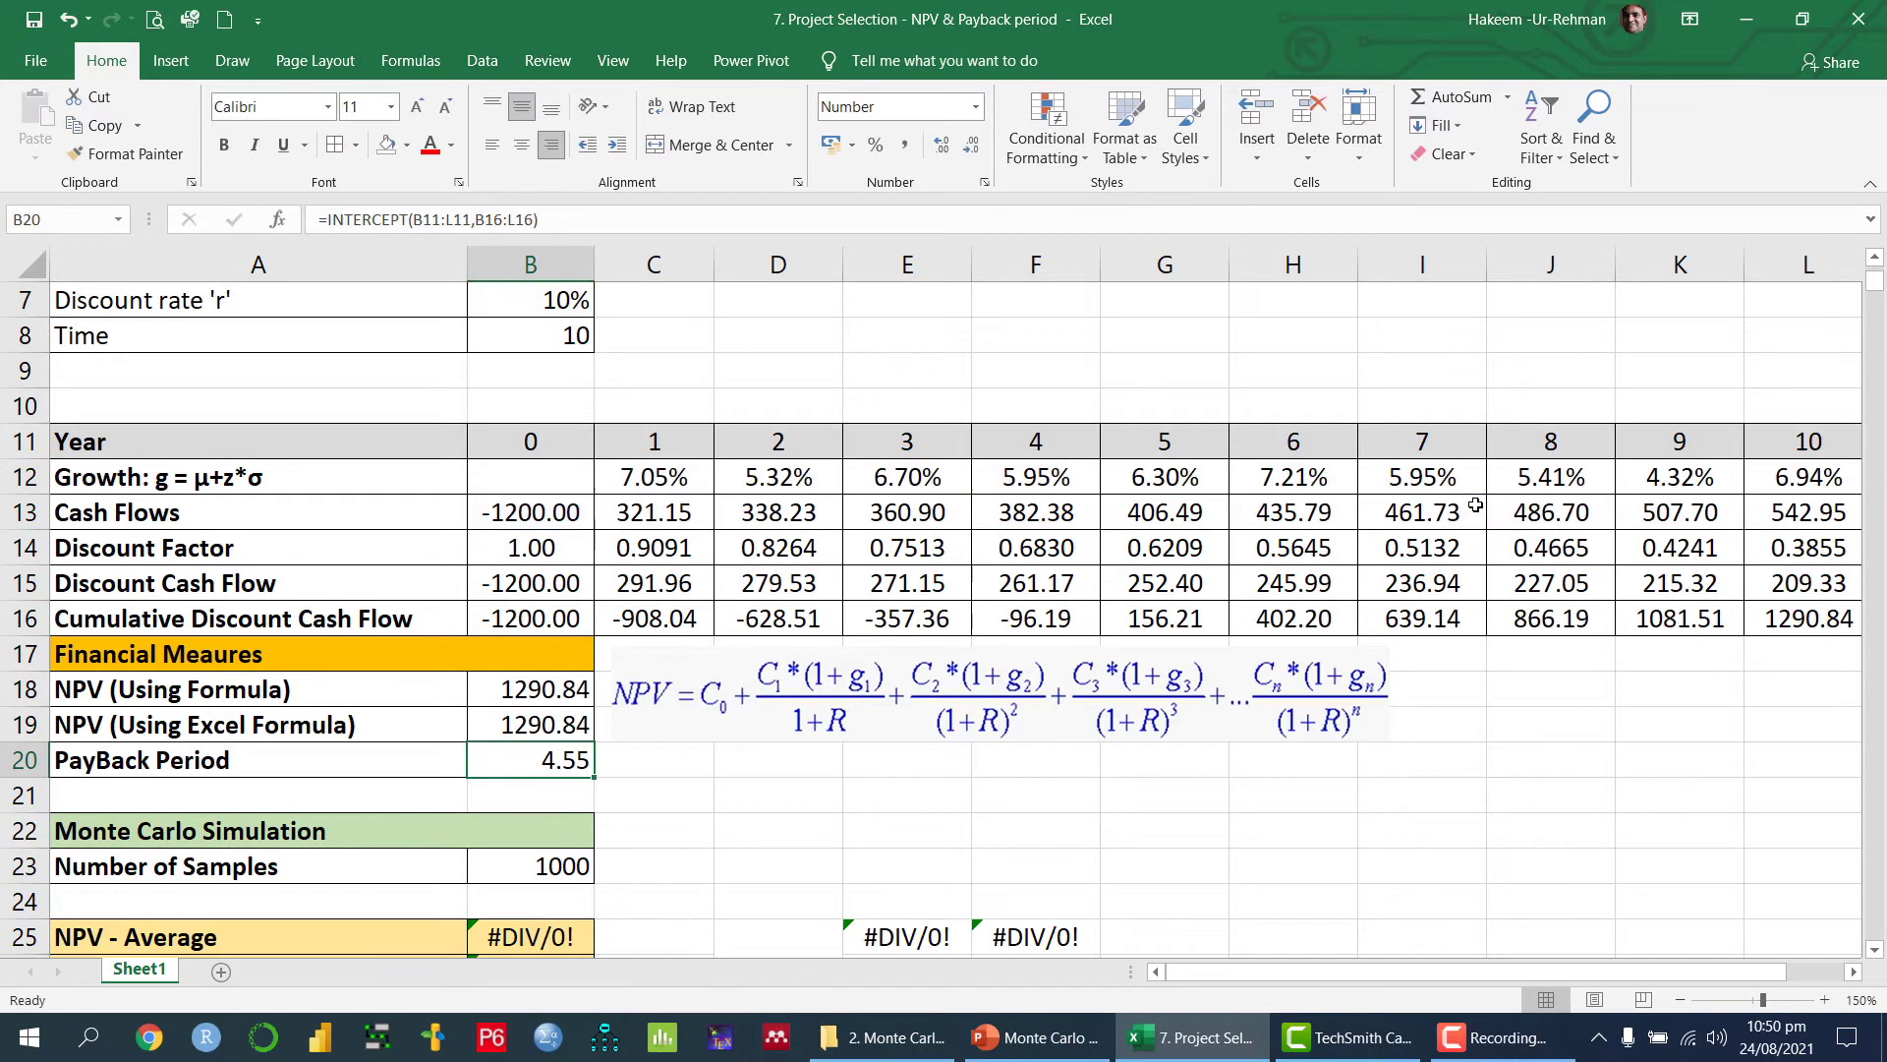
{"action": "left_click", "coordinate": [560, 690]}
{"action": "left_click", "coordinate": [557, 722]}
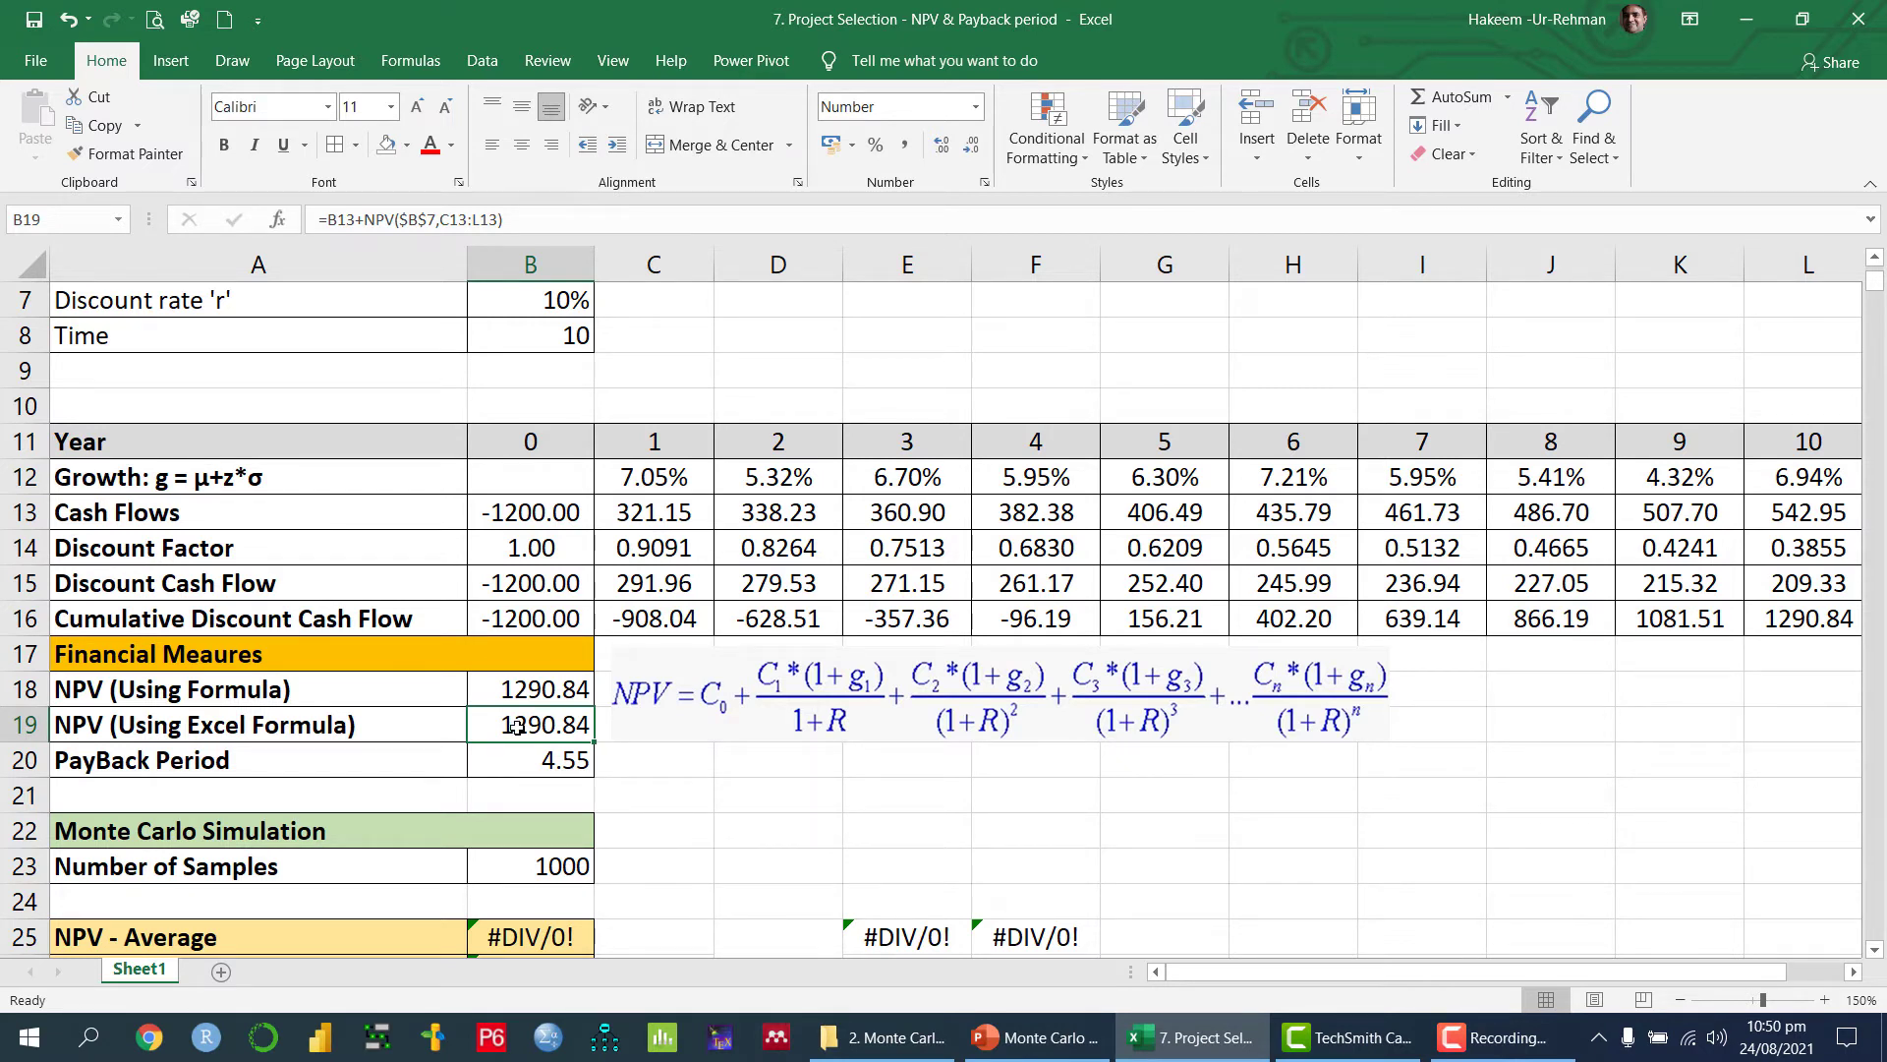
{"action": "left_click", "coordinate": [555, 690]}
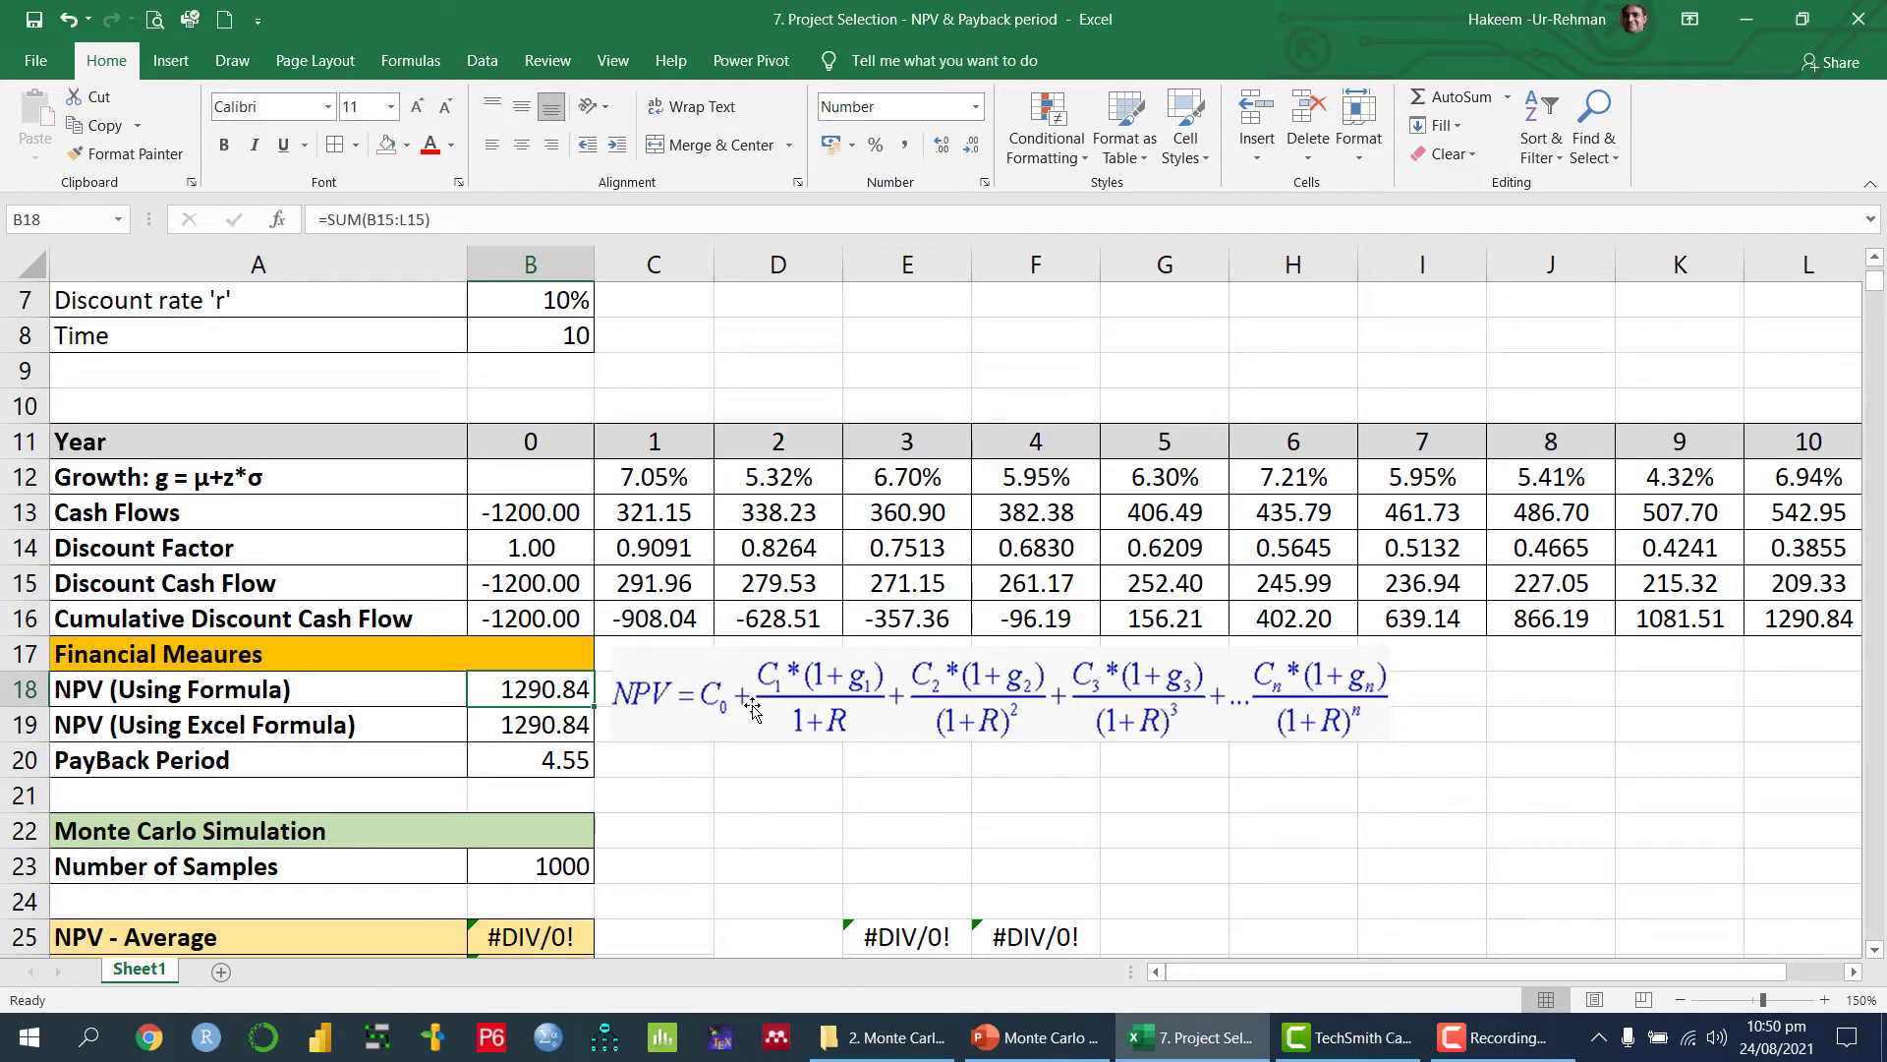
Step: Examine the payback period INTERCEPT formula in B20 and trace it to the years and cumulative discount cash flows
{"action": "left_click", "coordinate": [521, 757]}
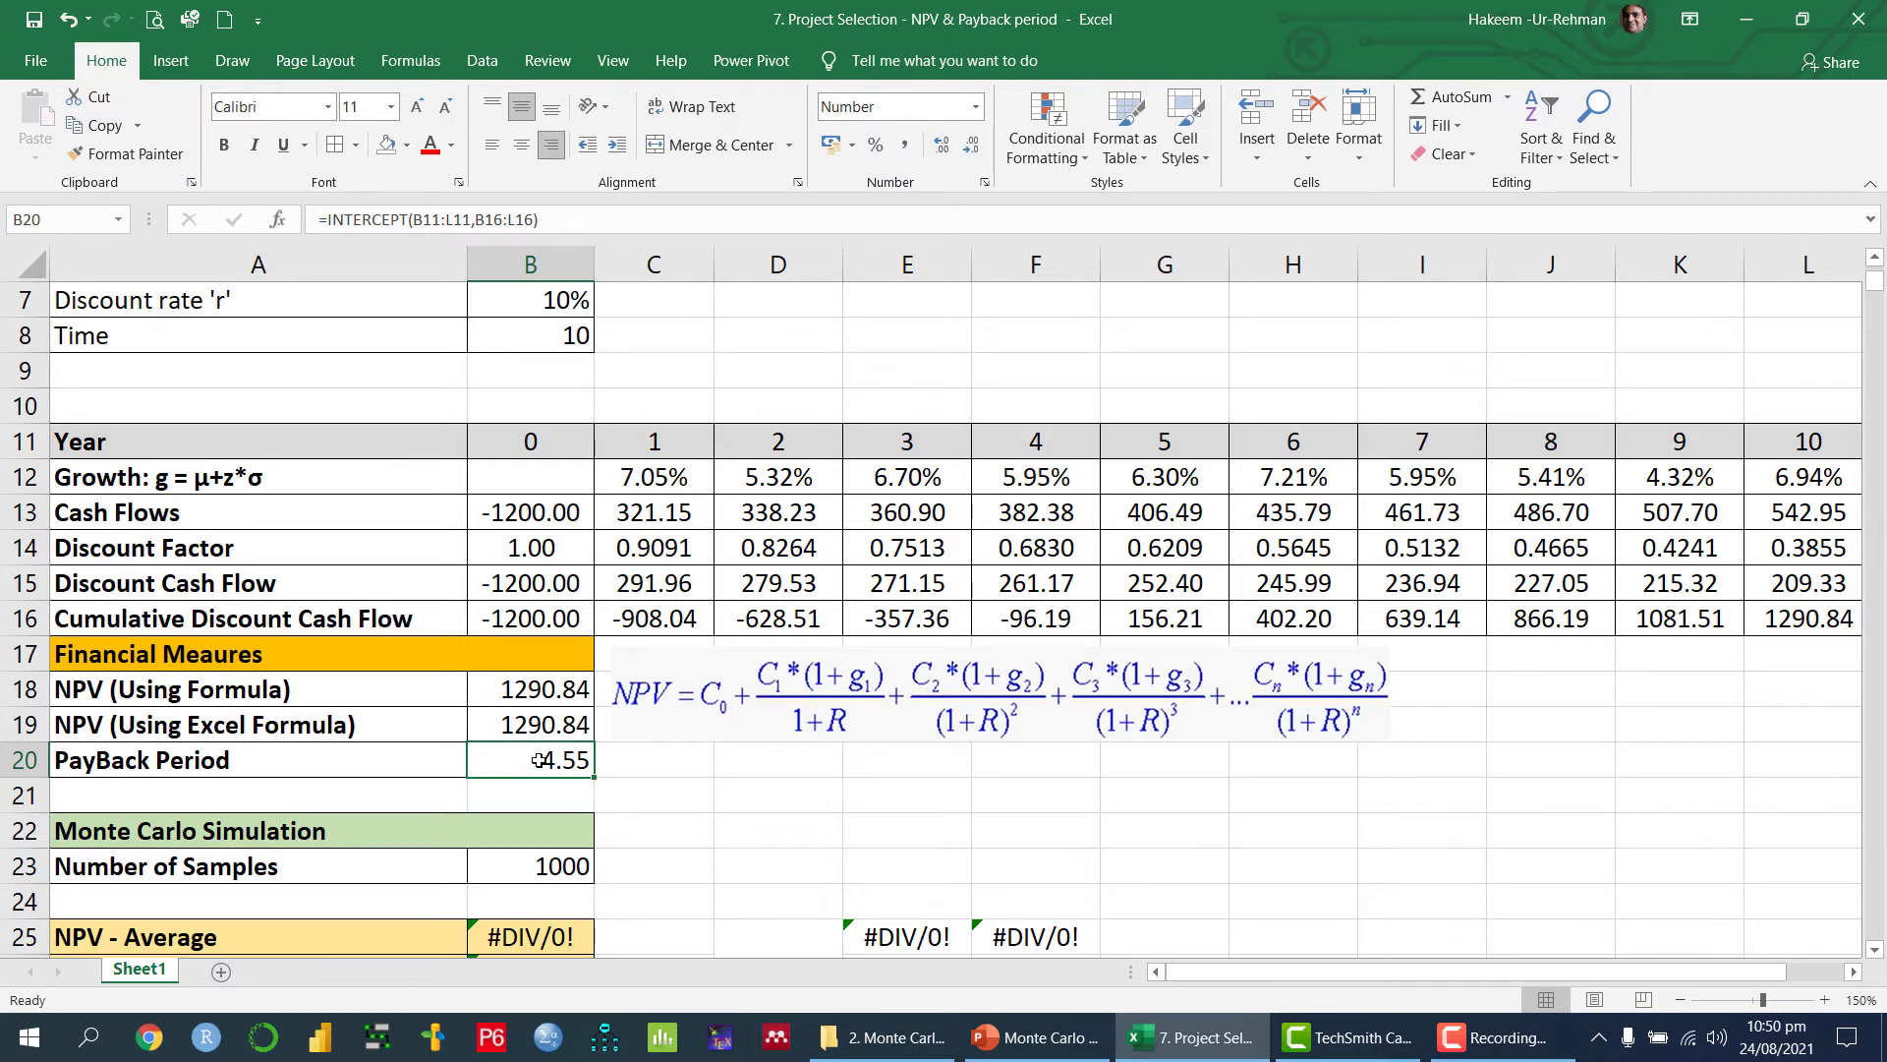
{"action": "double_click", "coordinate": [534, 758]}
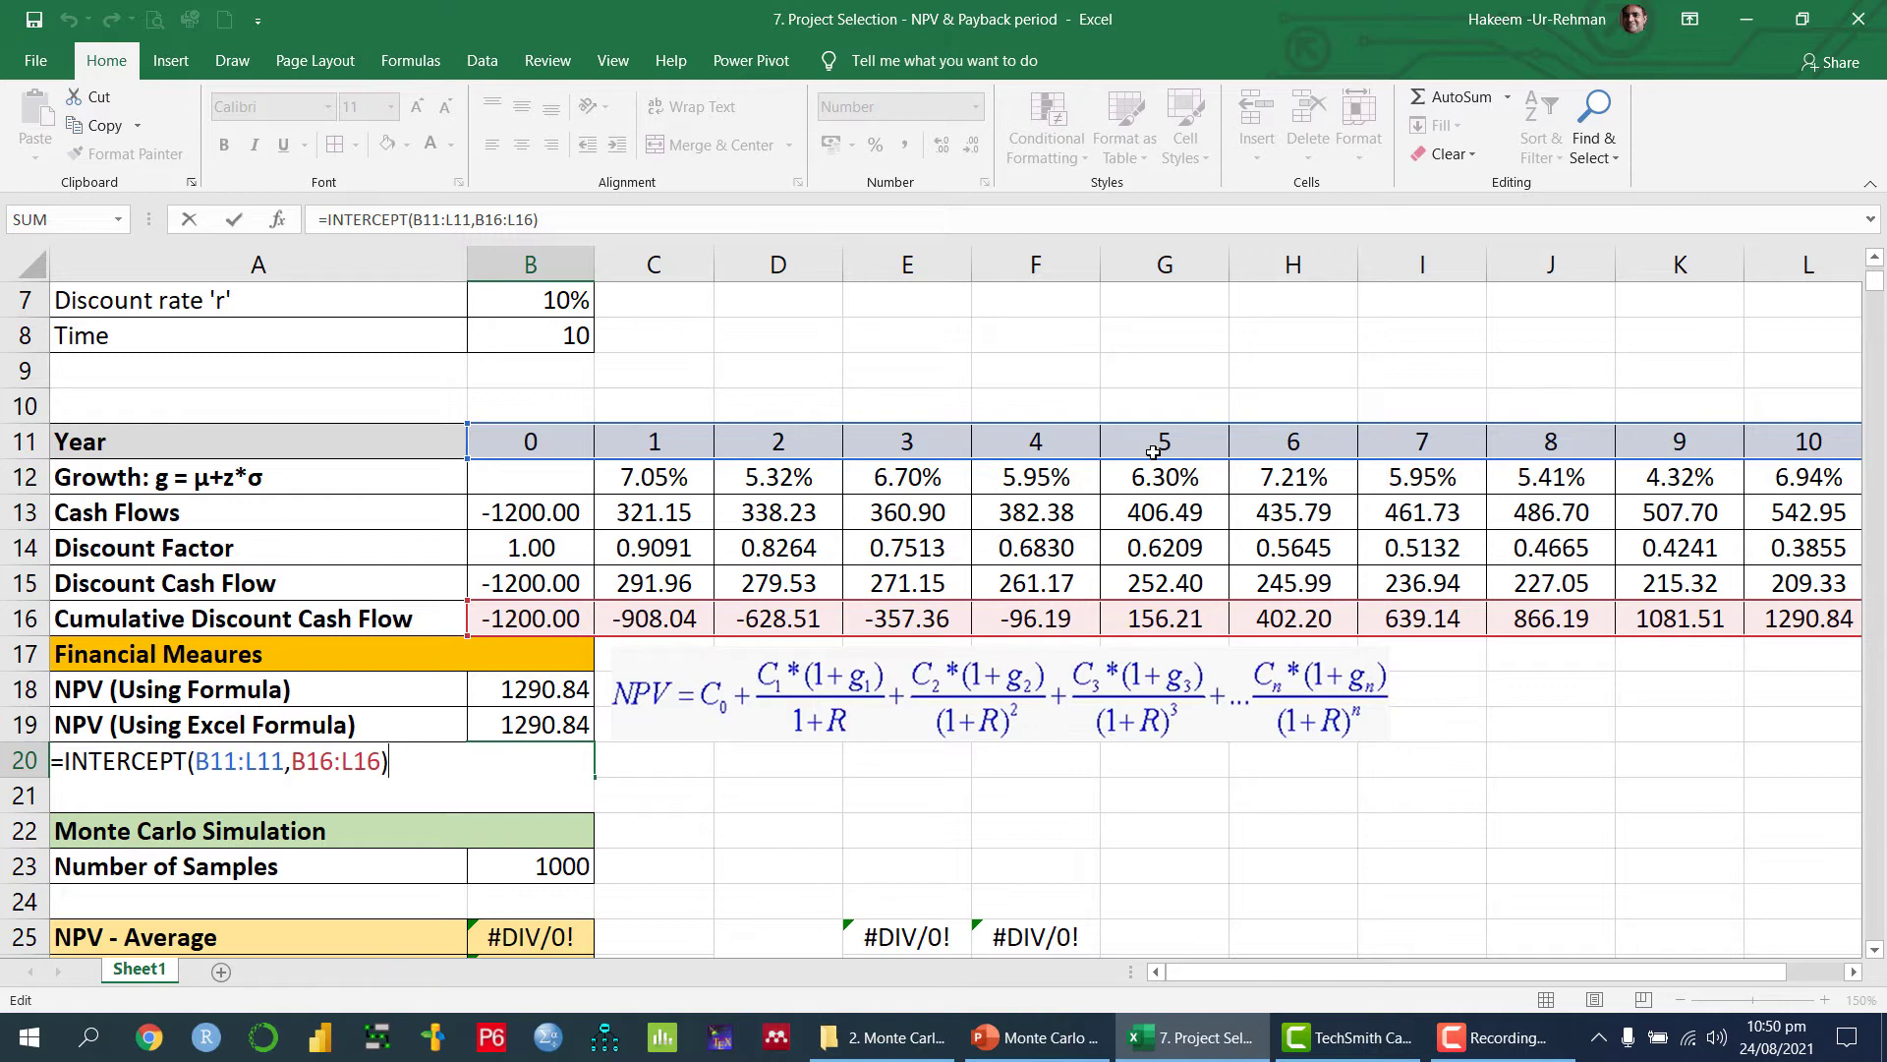
{"action": "key", "text": "Return"}
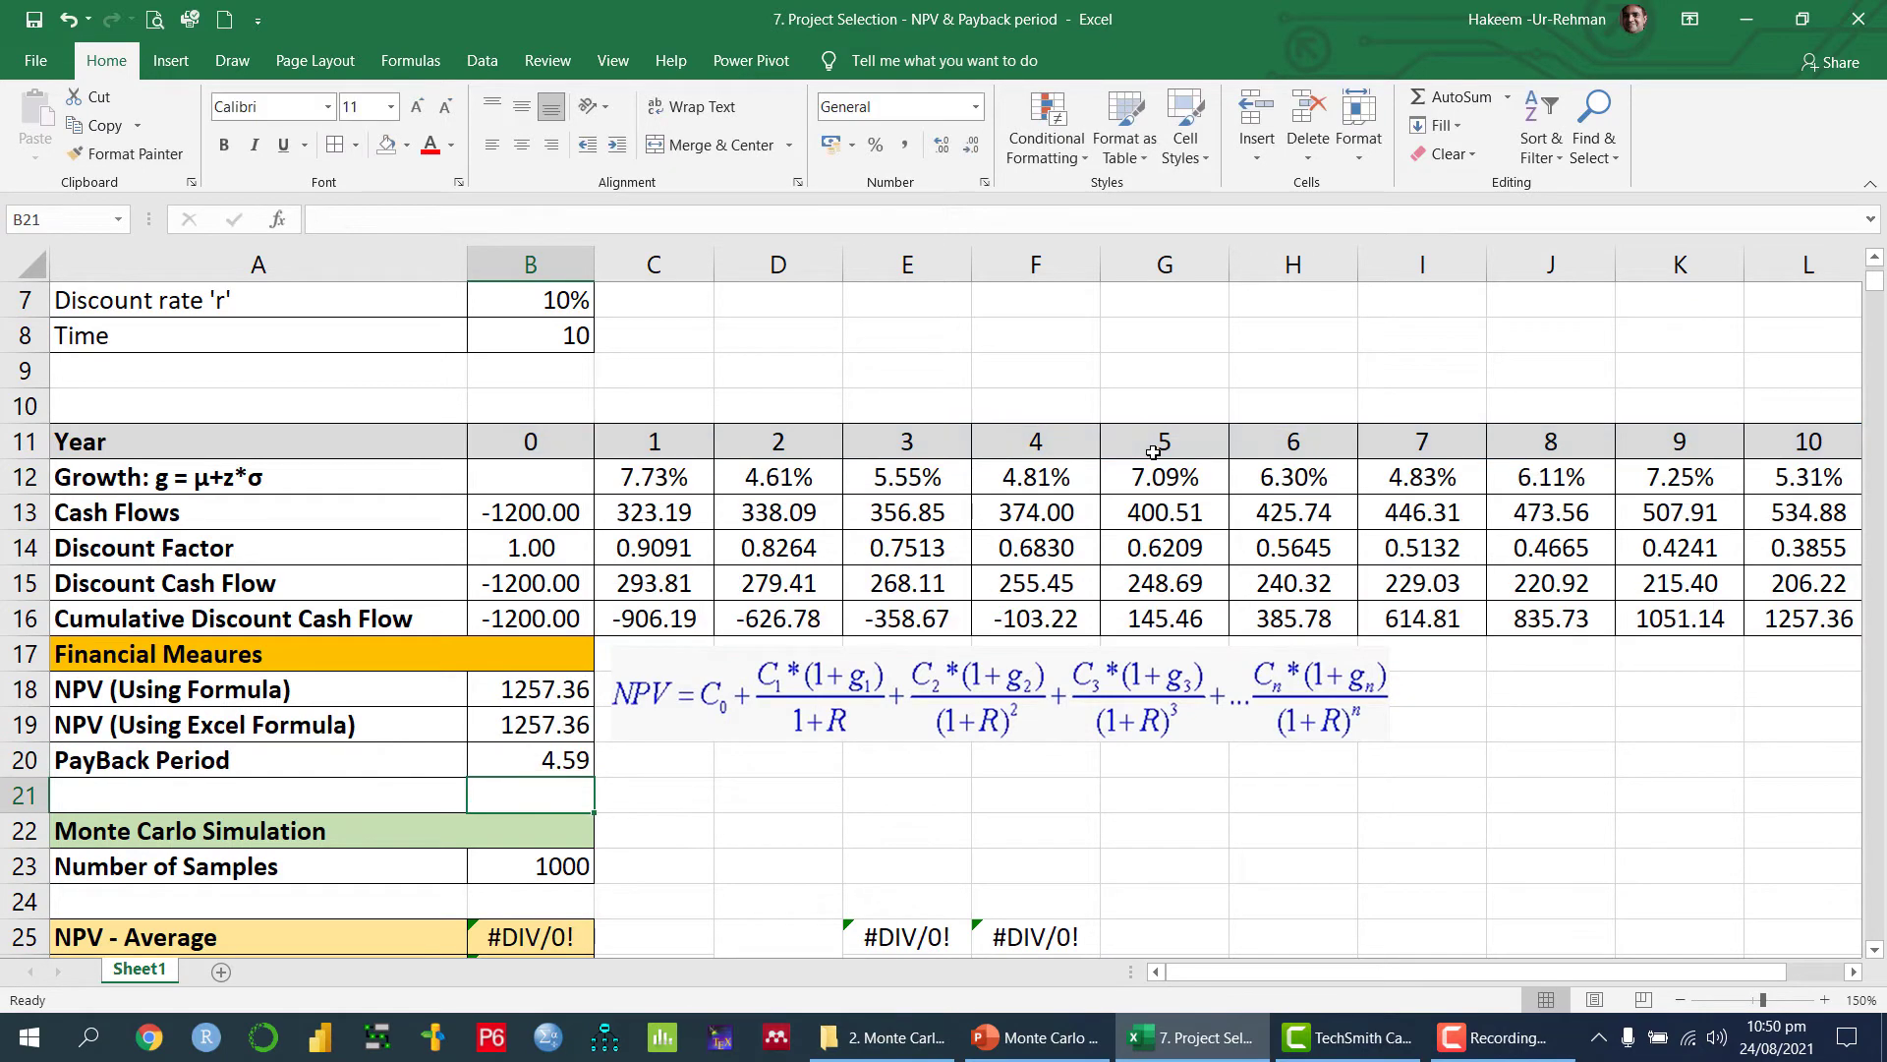
{"action": "left_click", "coordinate": [525, 757]}
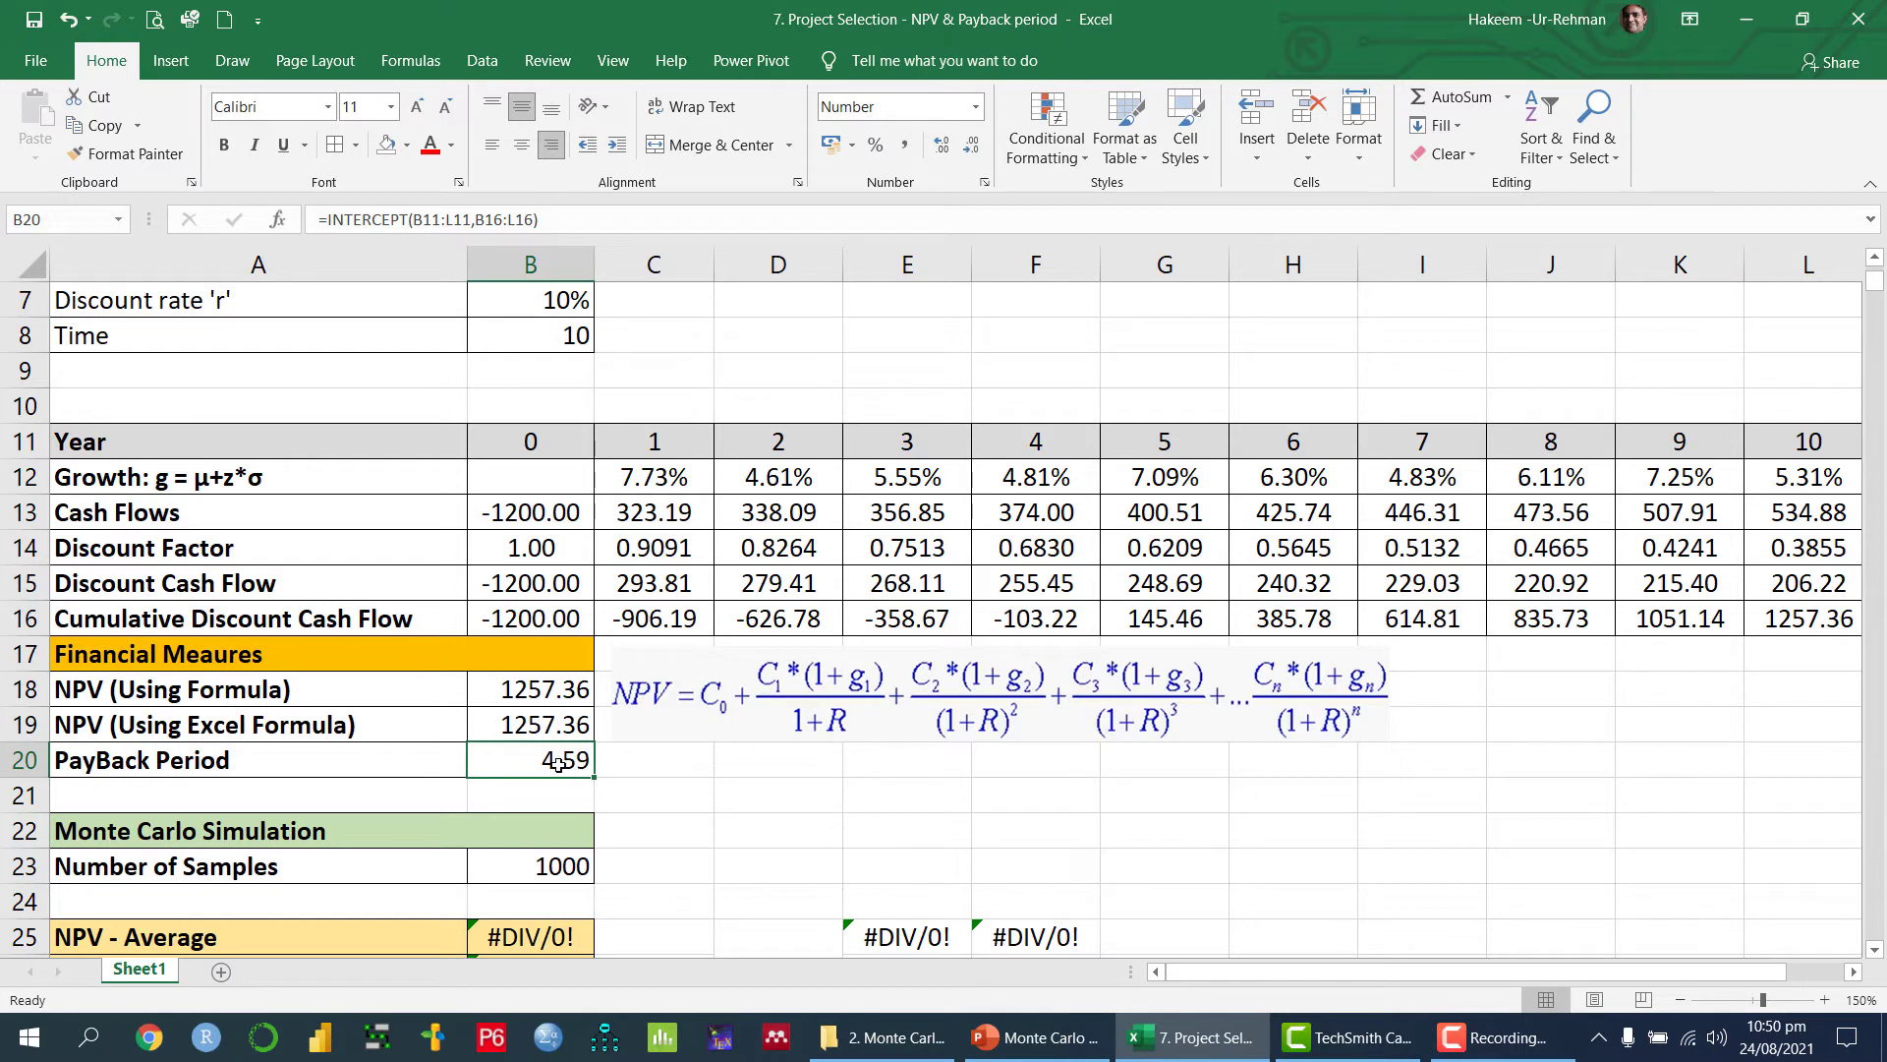
Step: Review the NPV and payback period outputs together with the uncertain growth rate inputs and the Monte Carlo section
{"action": "scroll", "coordinate": [557, 764], "scroll_direction": "down", "scroll_amount": 1}
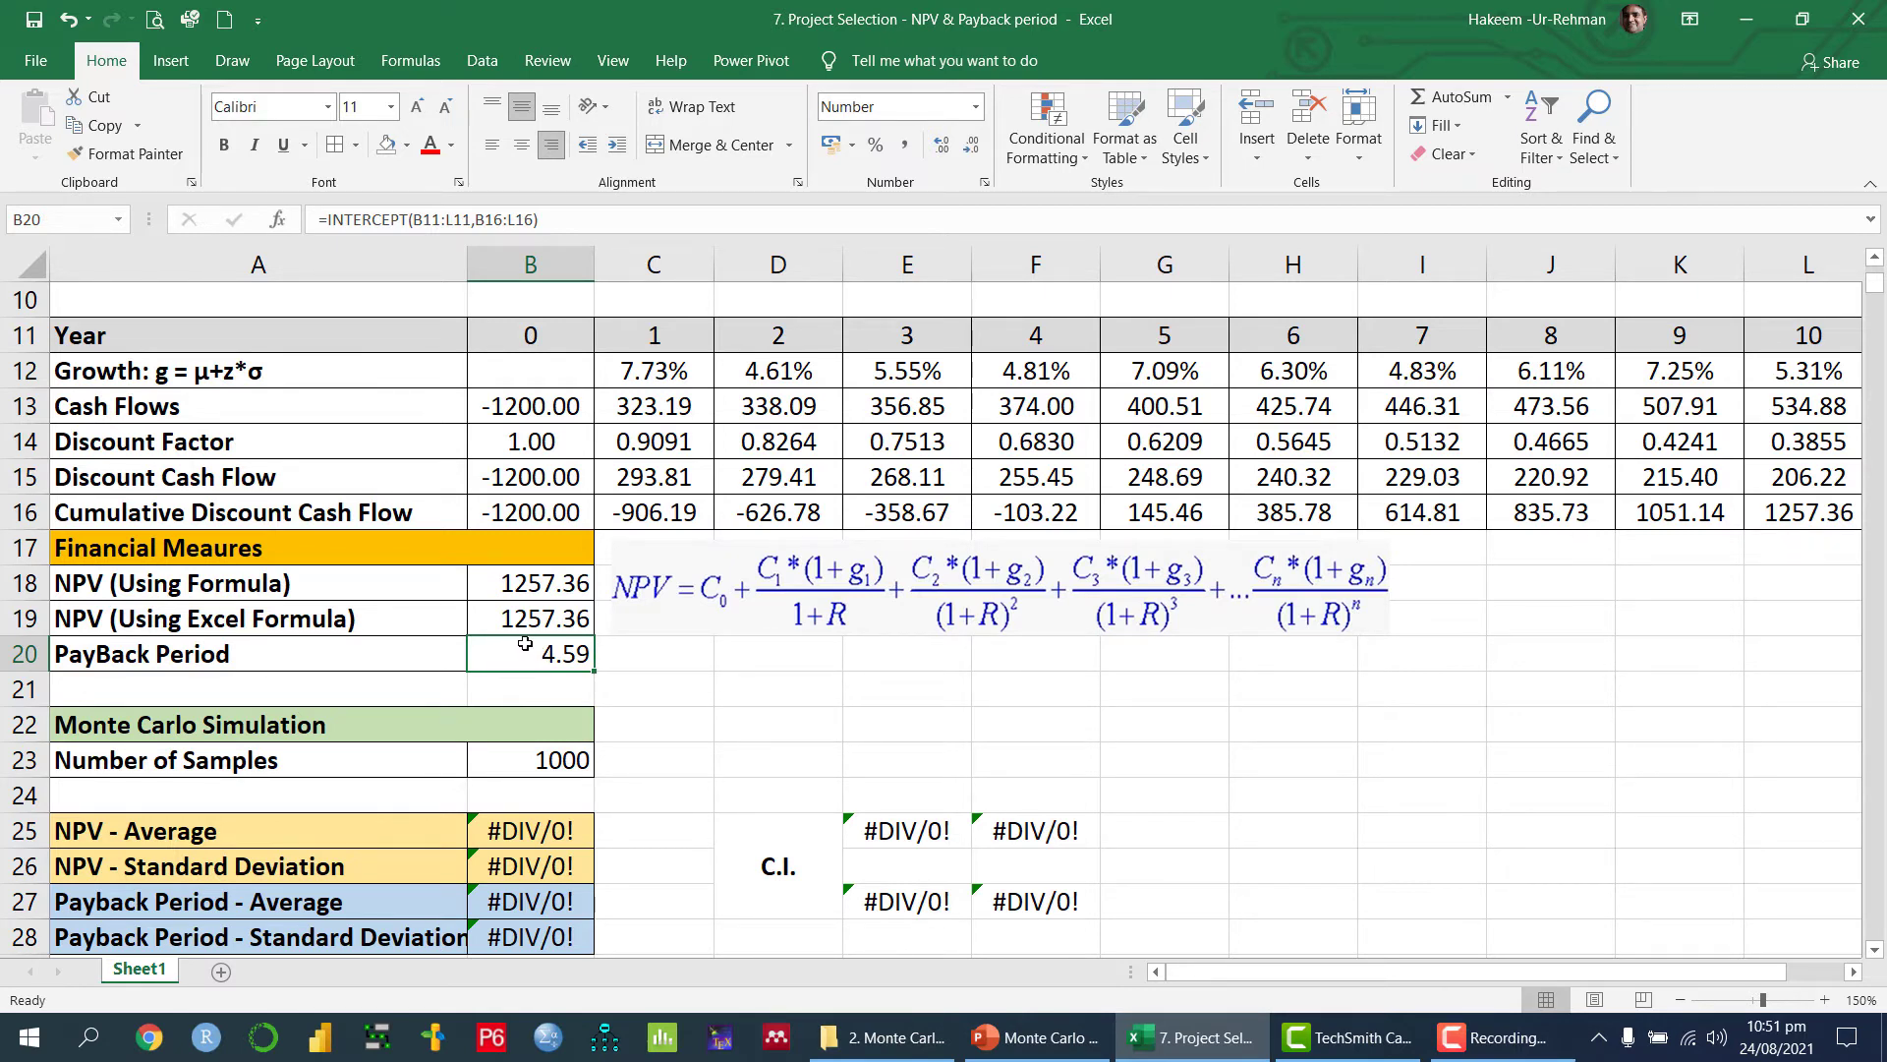
{"action": "left_click", "coordinate": [543, 581]}
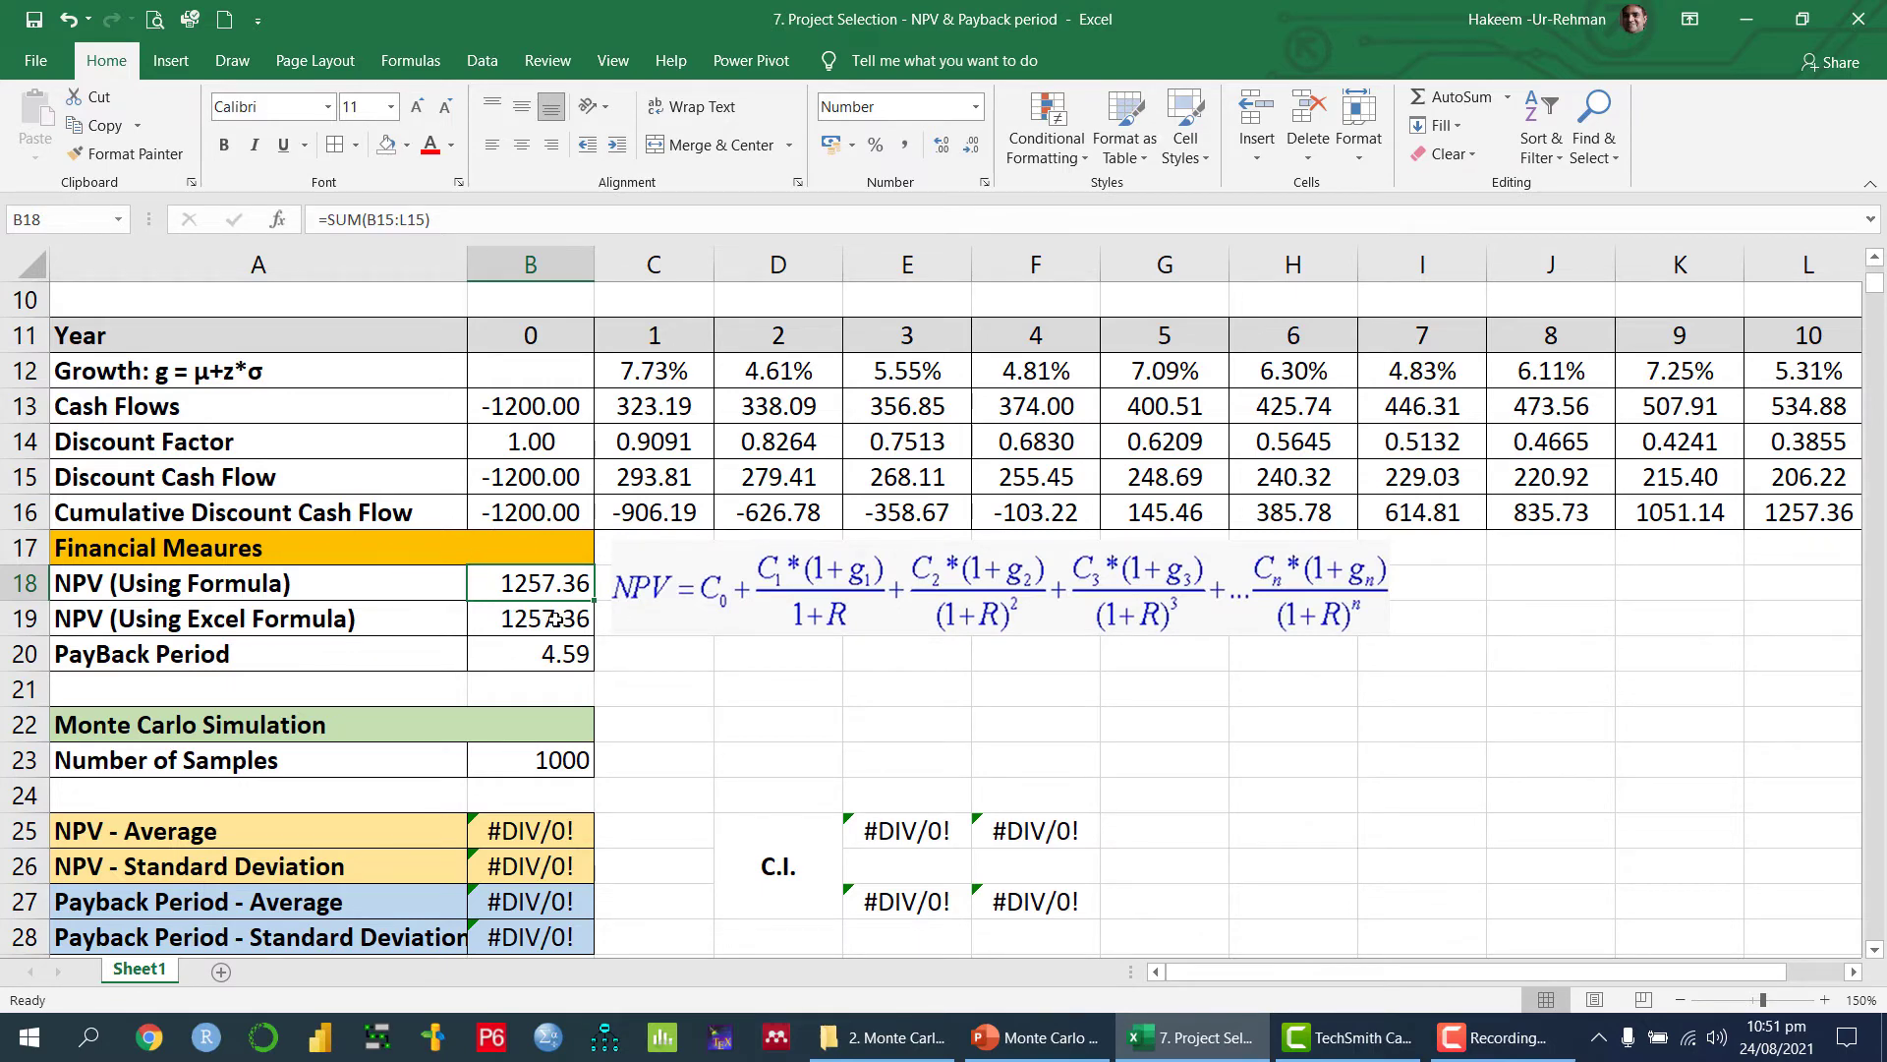
{"action": "scroll", "coordinate": [555, 618], "scroll_direction": "down", "scroll_amount": 2}
{"action": "scroll", "coordinate": [604, 575], "scroll_direction": "up", "scroll_amount": 1}
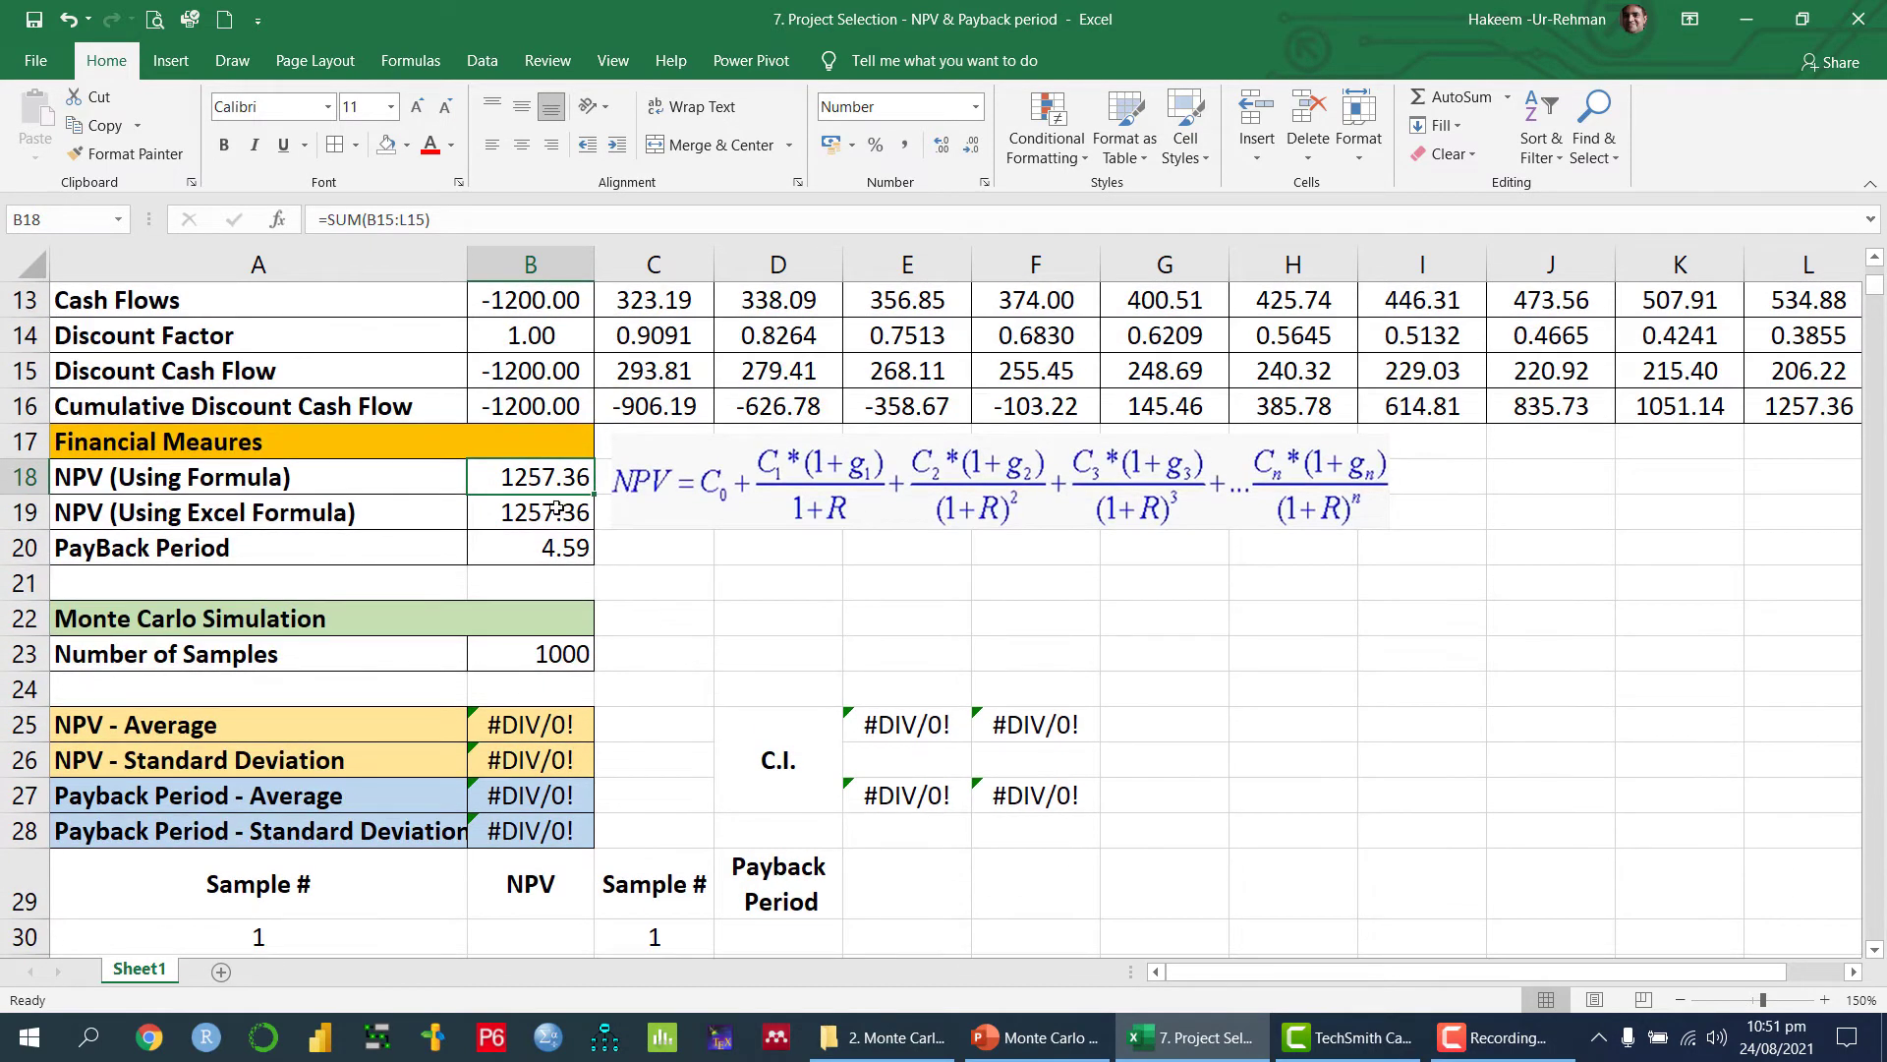
{"action": "left_click", "coordinate": [563, 550]}
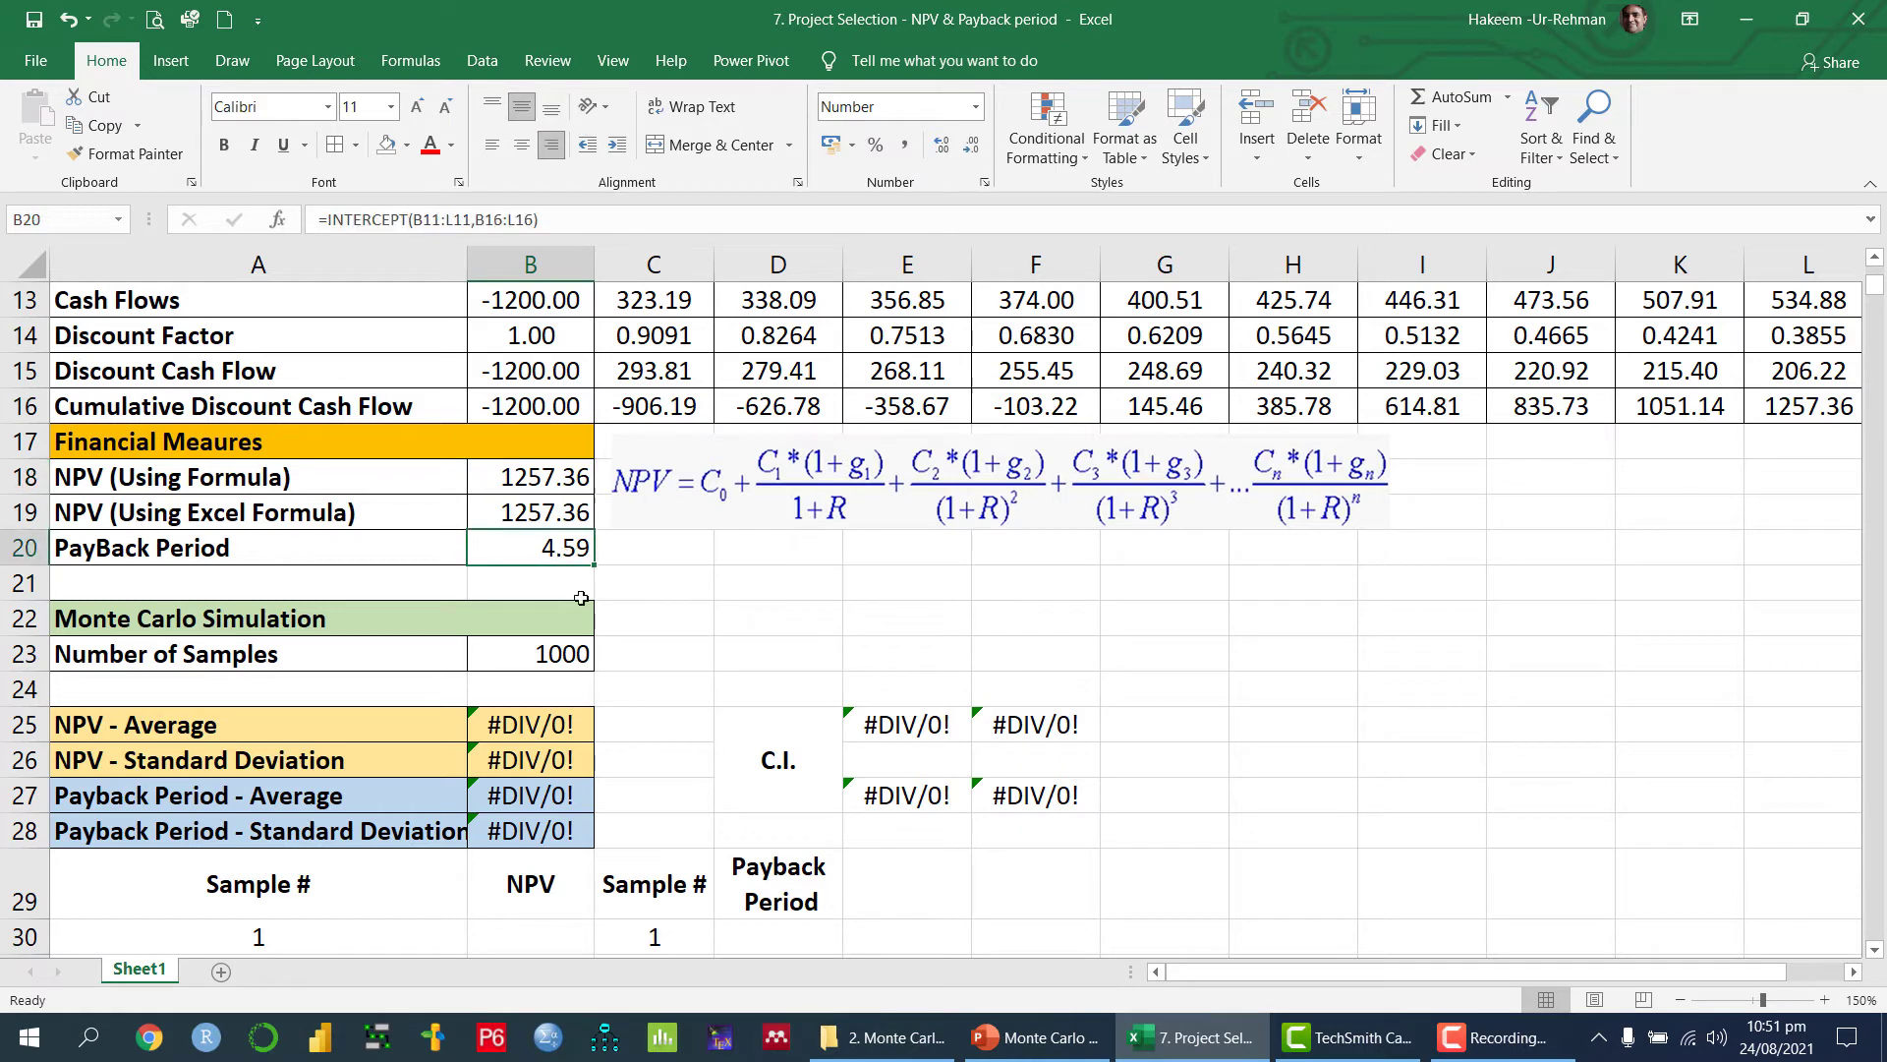
{"action": "scroll", "coordinate": [616, 659], "scroll_direction": "up", "scroll_amount": 3}
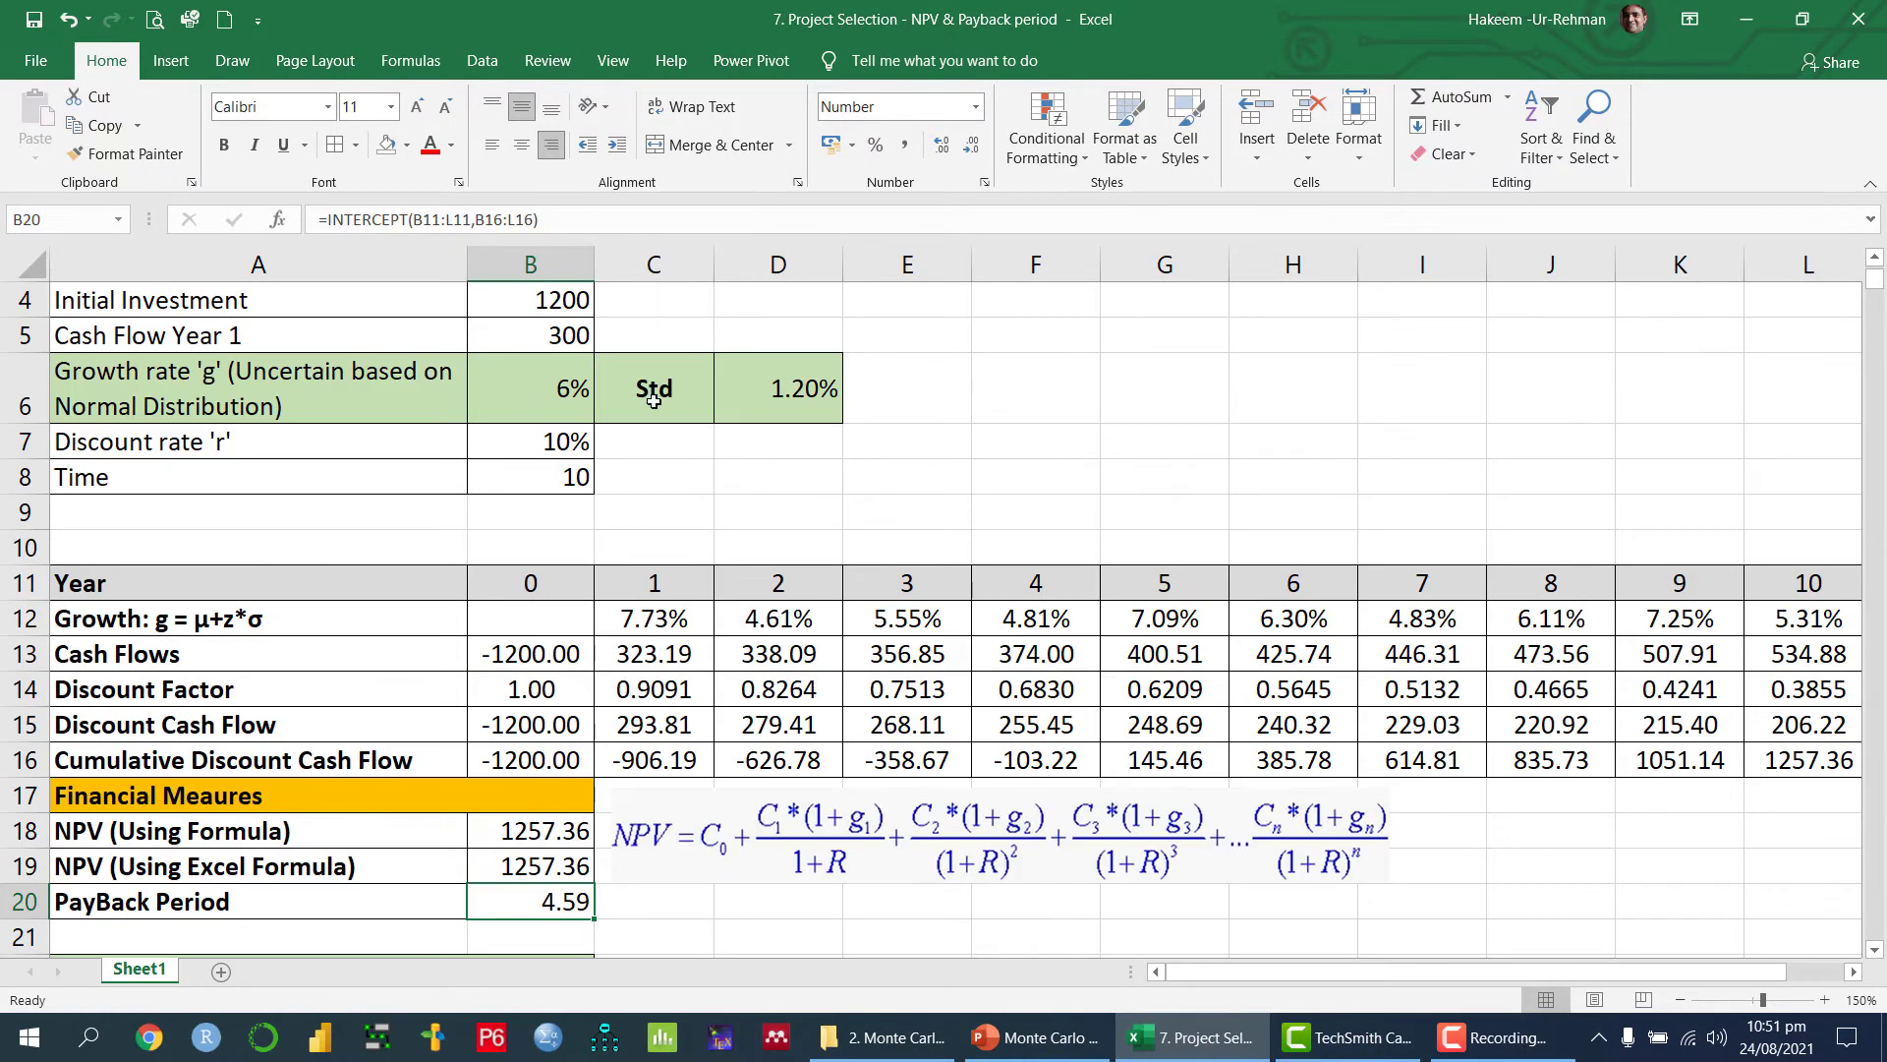
{"action": "scroll", "coordinate": [594, 671], "scroll_direction": "down", "scroll_amount": 5}
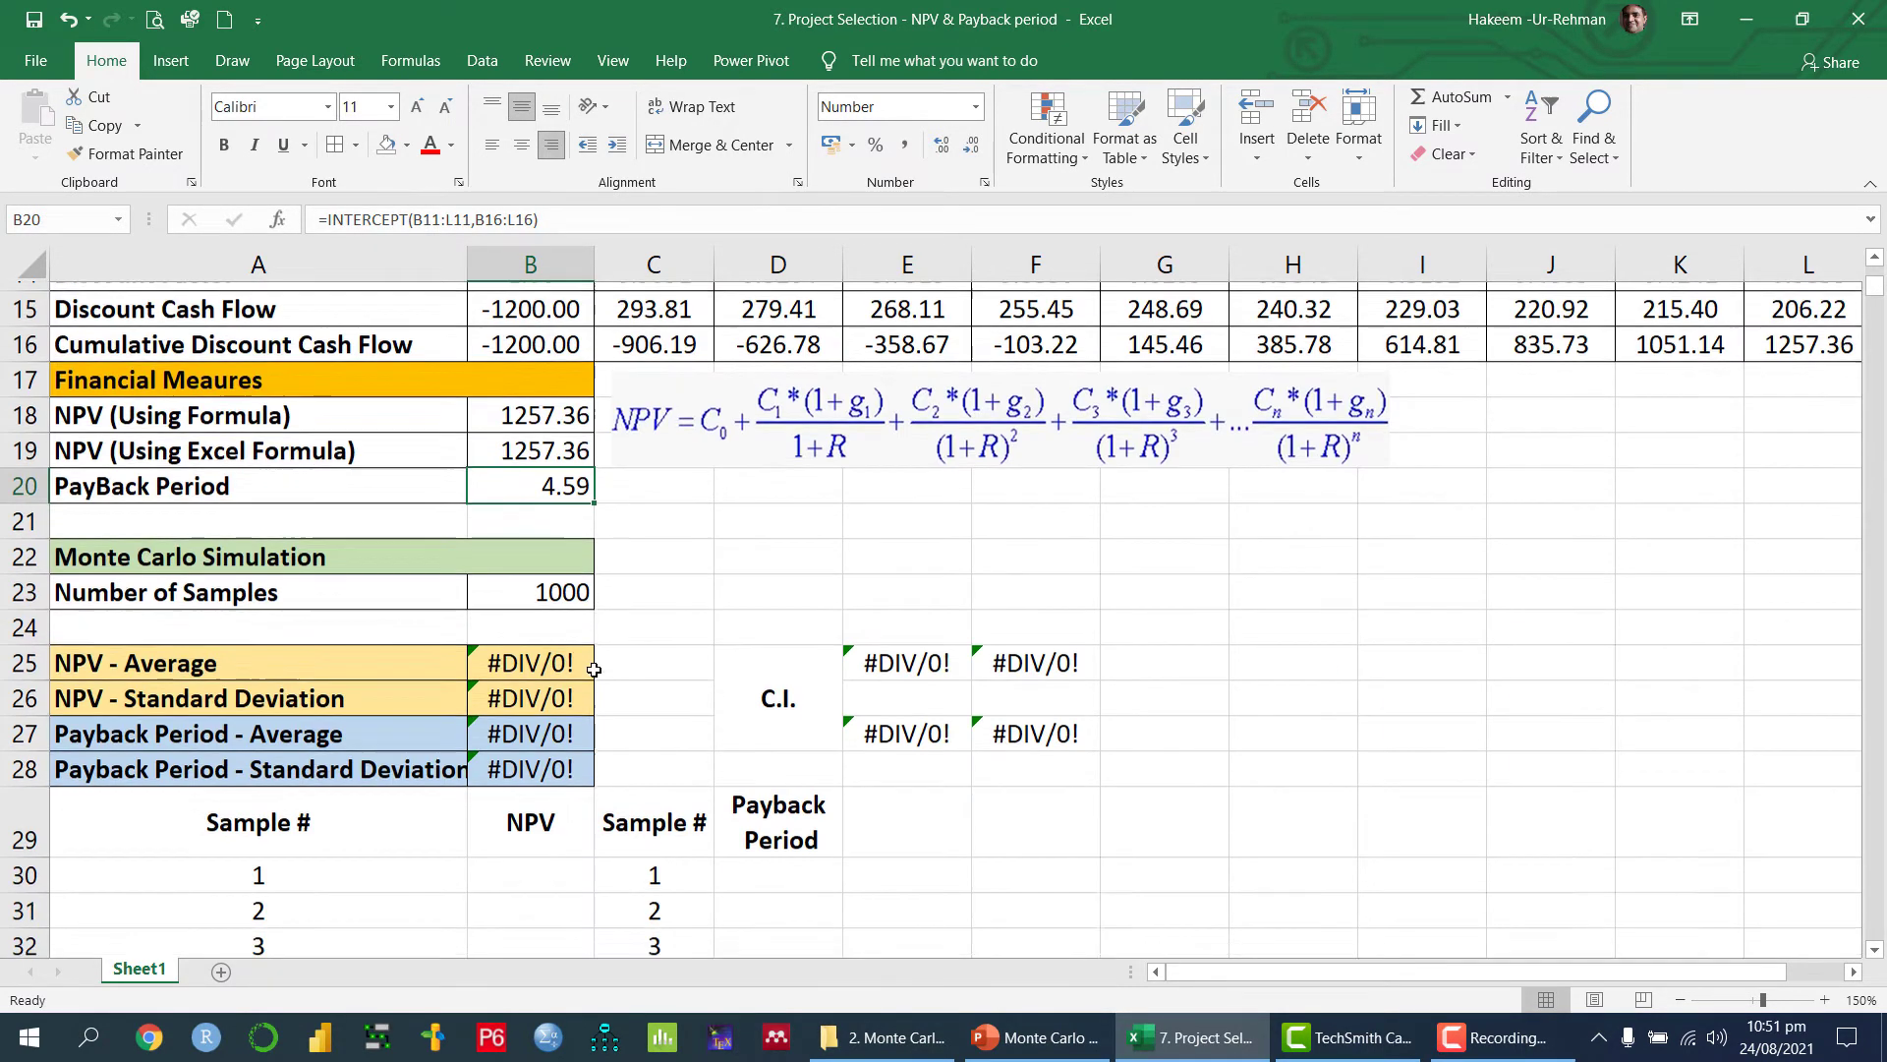
Step: Check the number of samples in B23 and the average and standard deviation formulas for NPV and payback period in B25:B28
{"action": "left_click", "coordinate": [550, 443]}
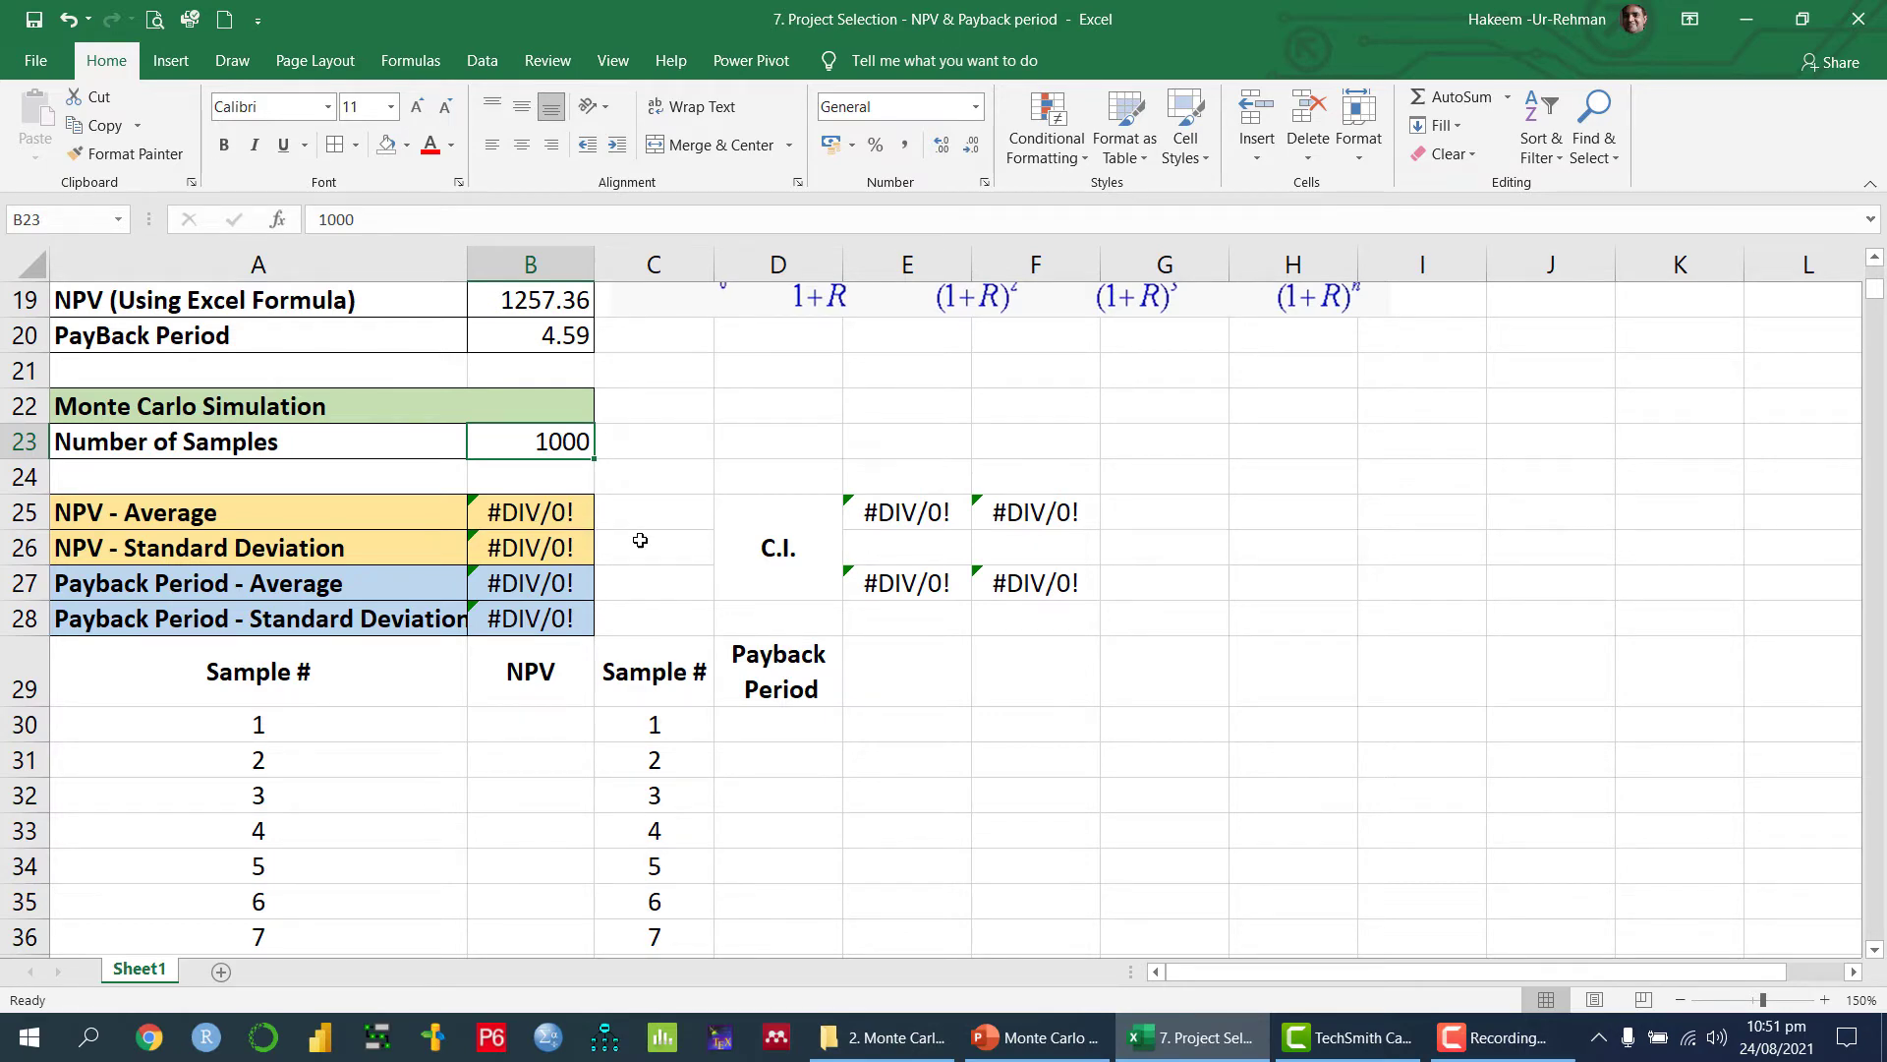
{"action": "scroll", "coordinate": [645, 514], "scroll_direction": "down", "scroll_amount": 1}
{"action": "left_click", "coordinate": [513, 403]}
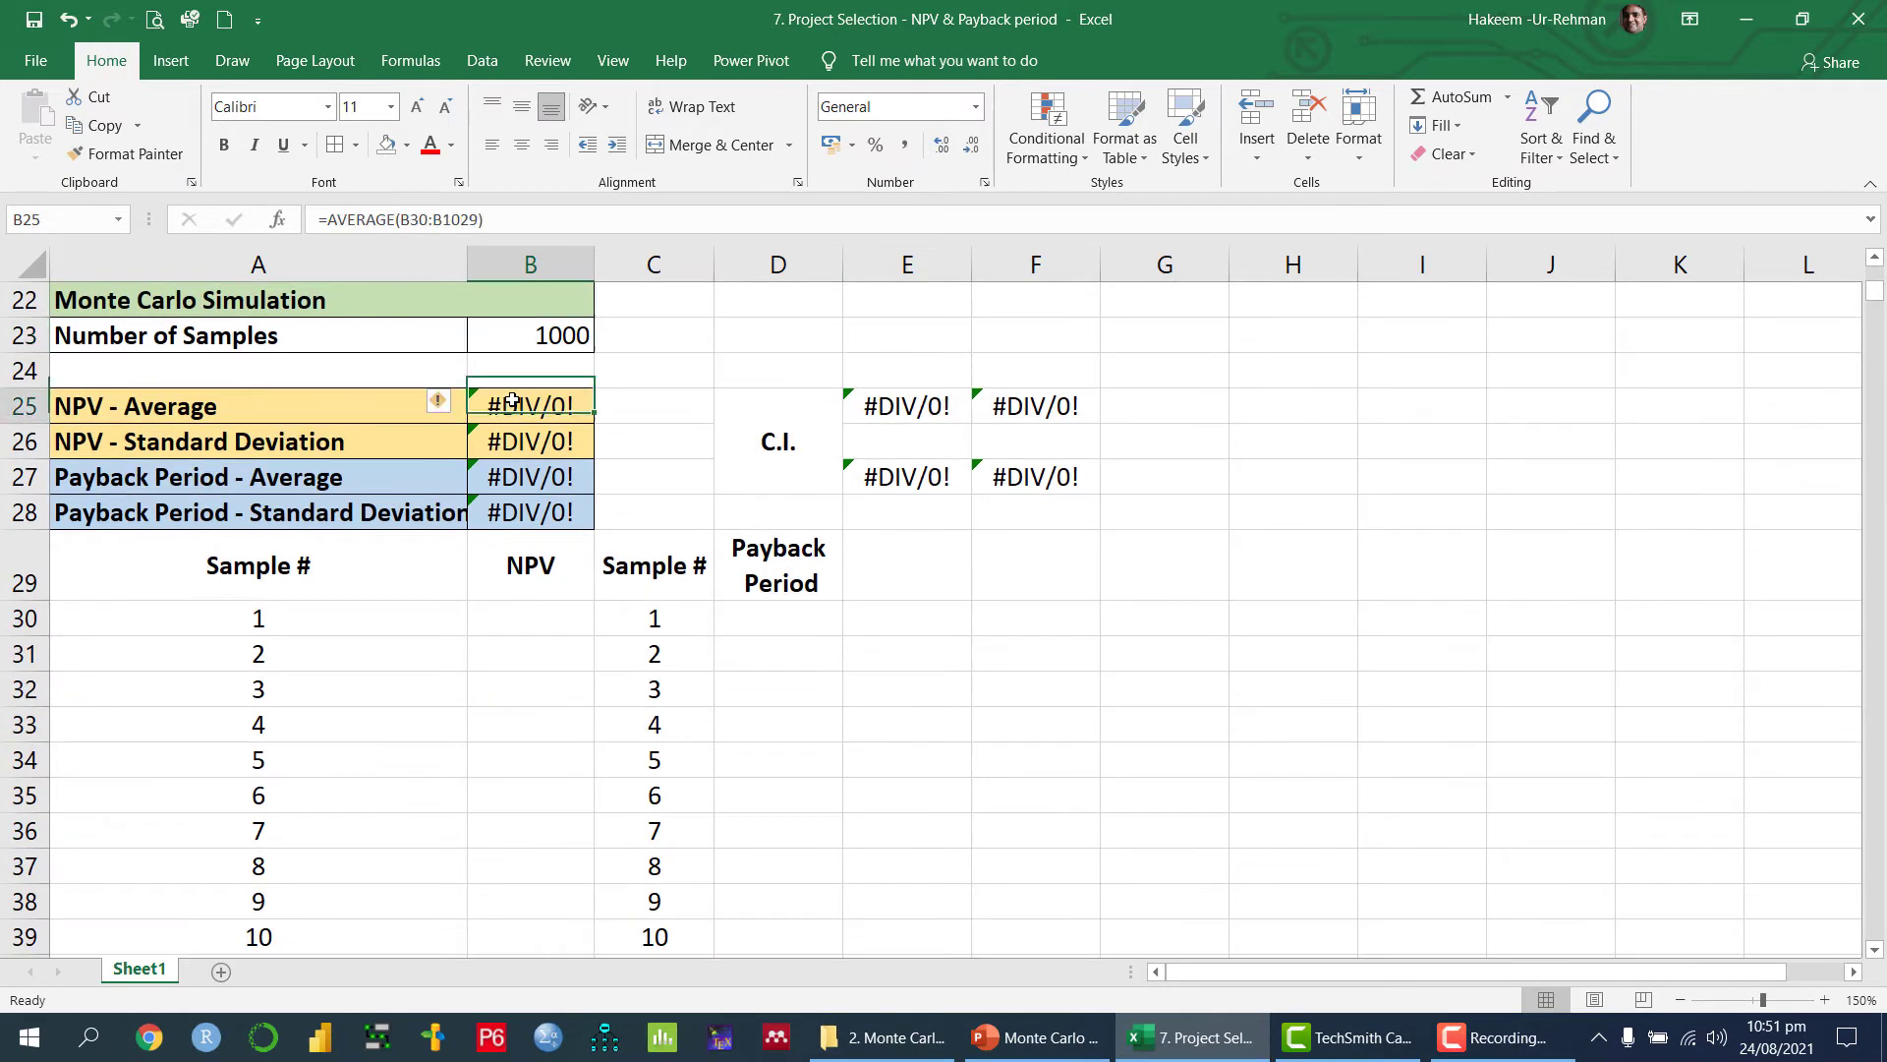
{"action": "left_click", "coordinate": [537, 451]}
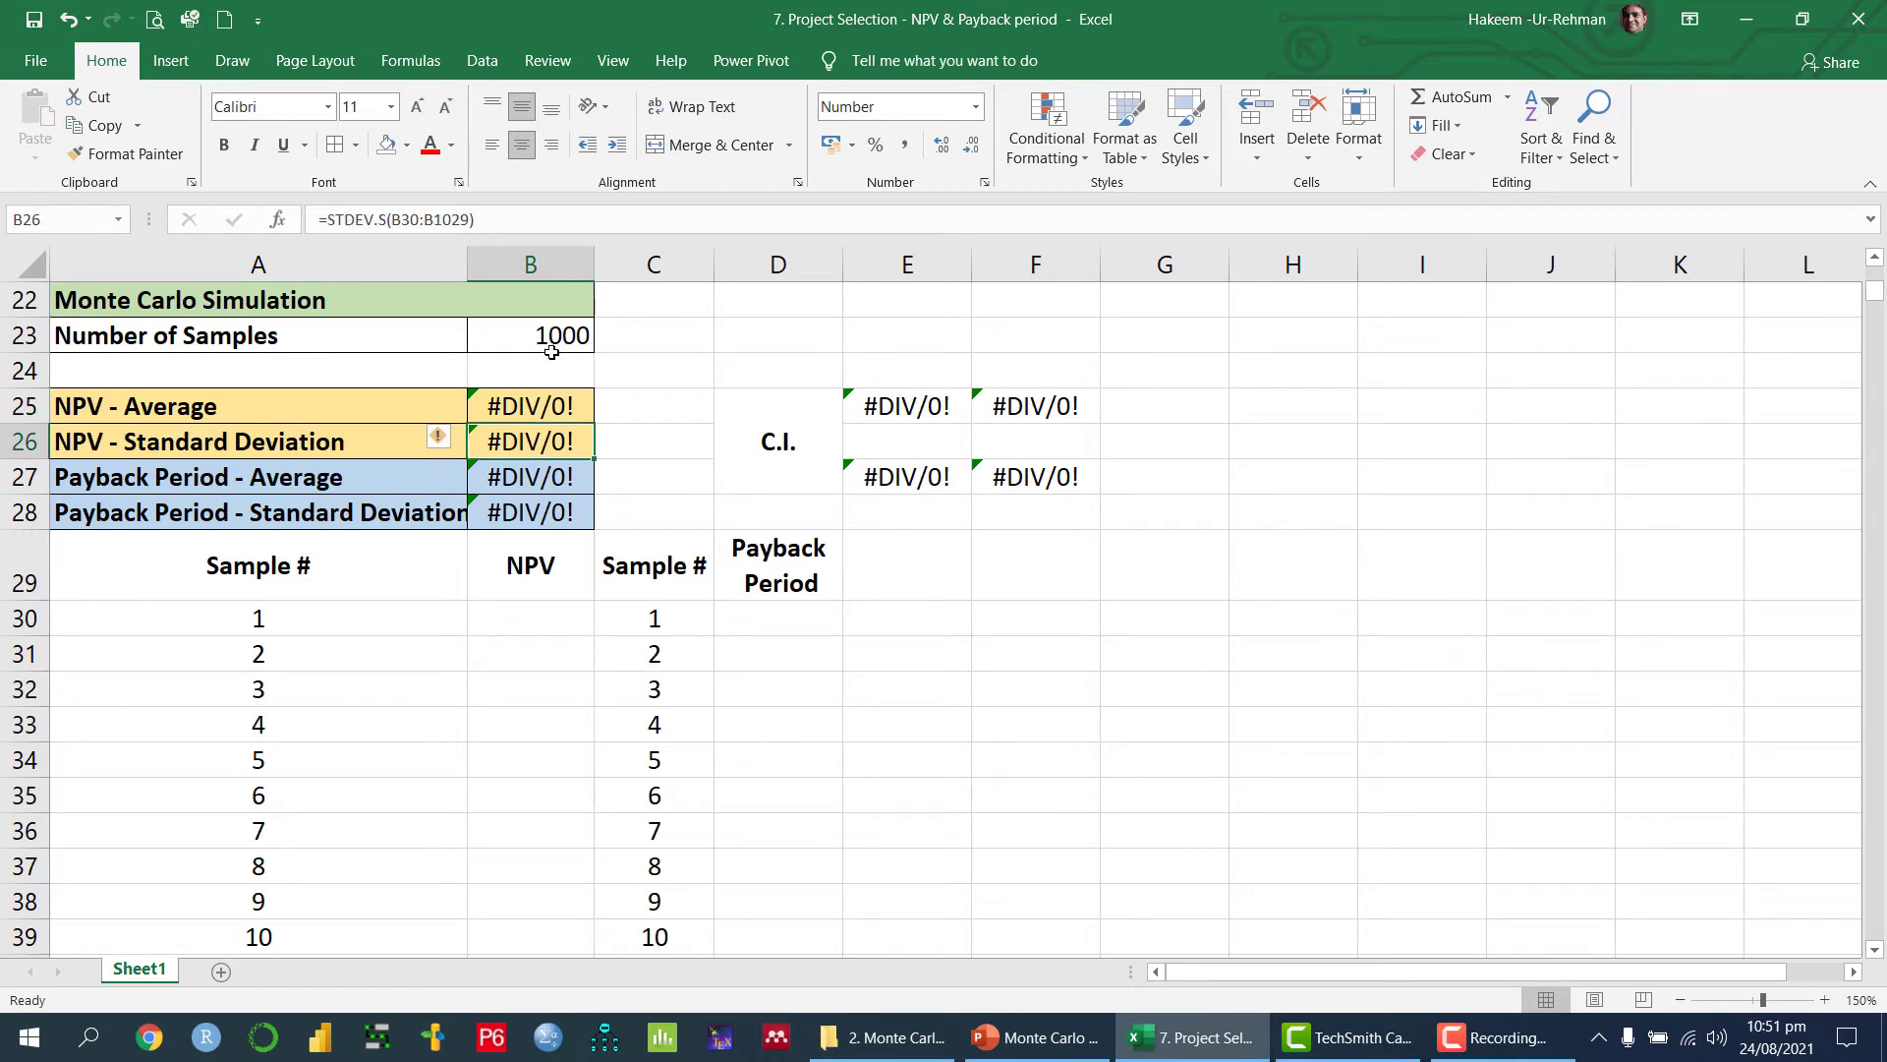
{"action": "left_click", "coordinate": [553, 478]}
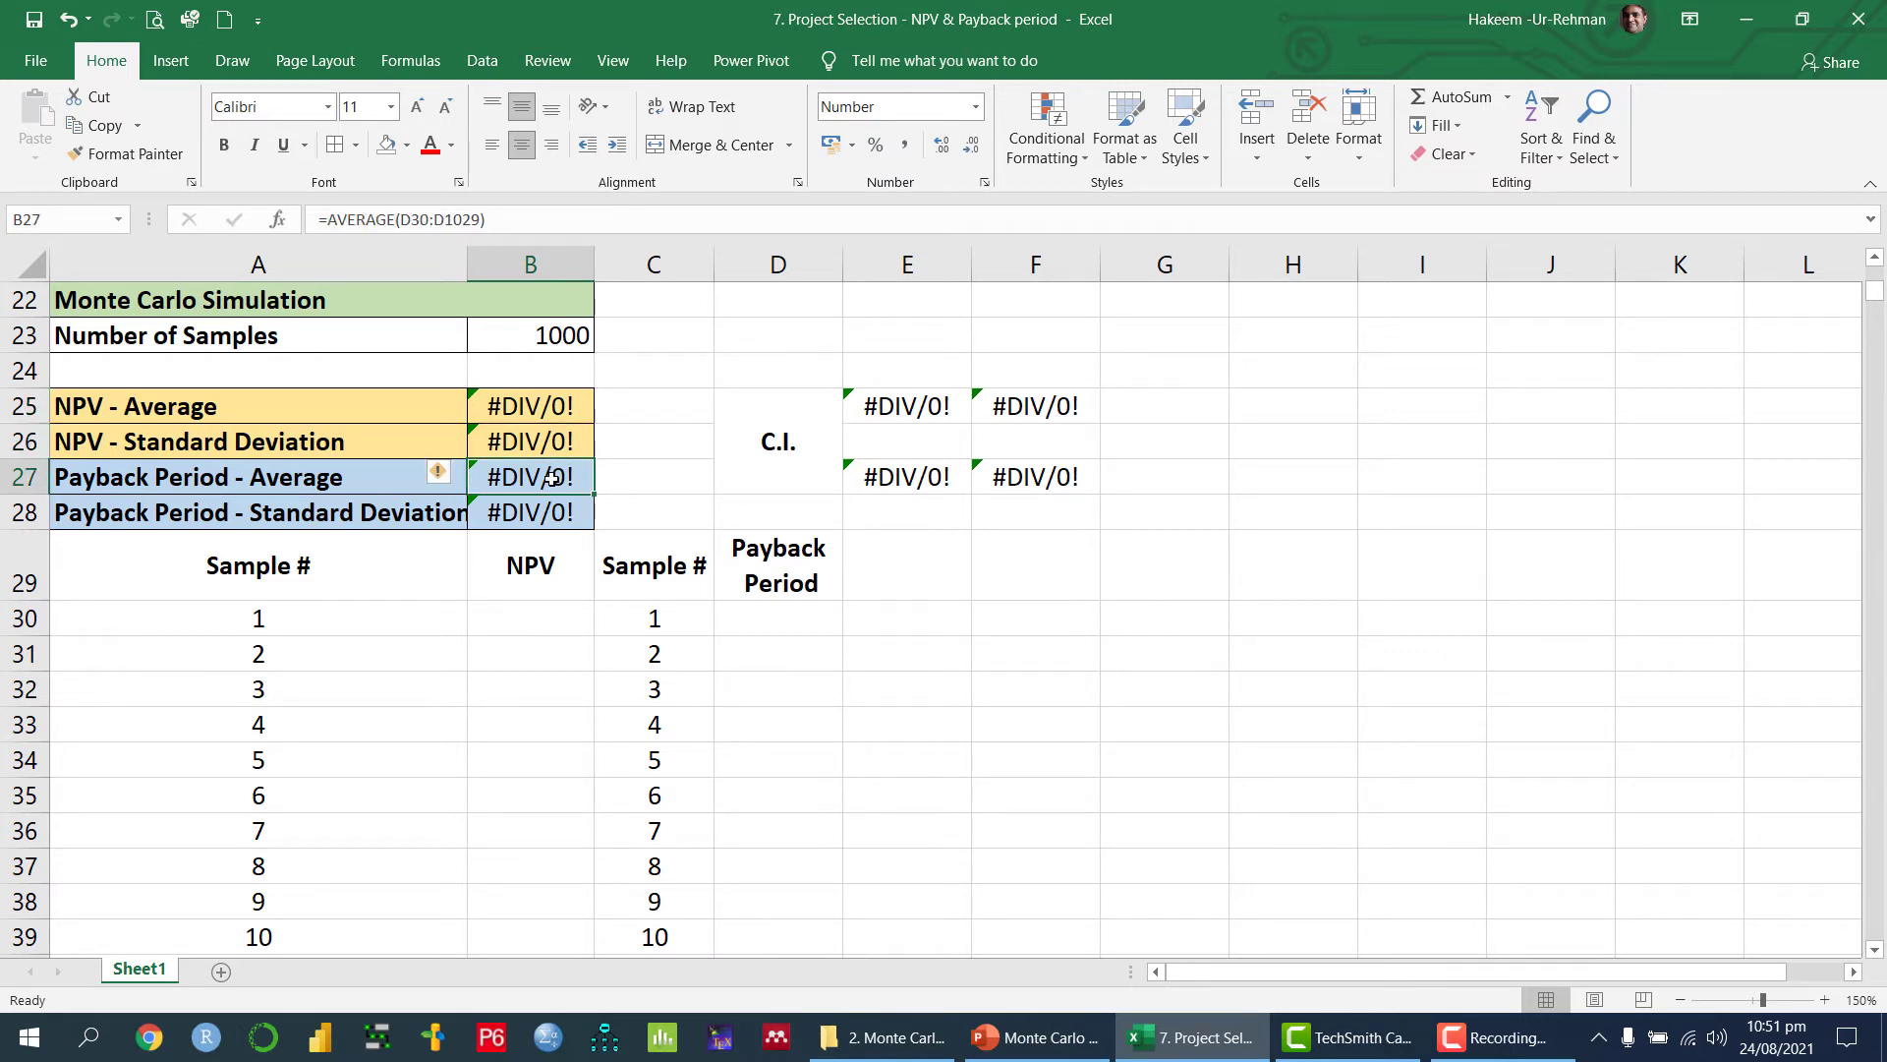
{"action": "left_click", "coordinate": [549, 509]}
Step: Clear the sample numbers from A31 down to A1029, keeping only the 1 in A30
{"action": "left_click", "coordinate": [442, 644]}
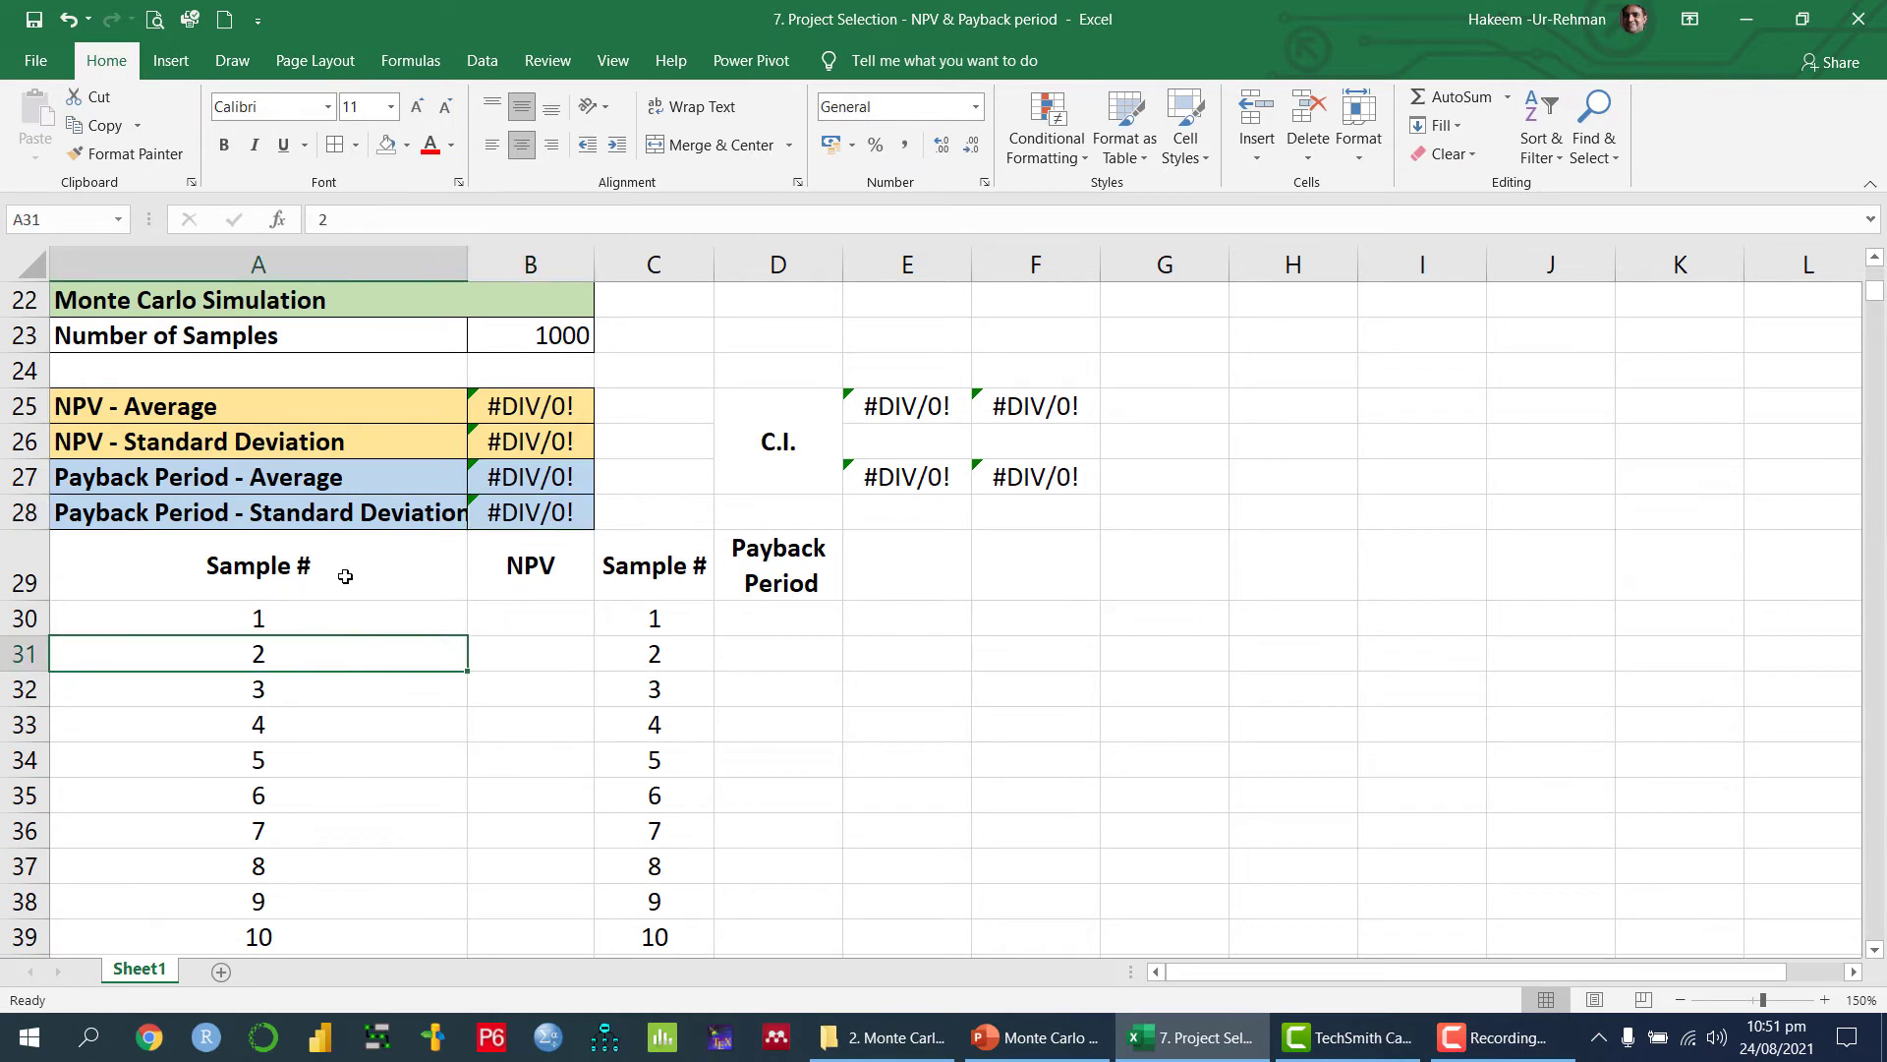
{"action": "left_click", "coordinate": [315, 566]}
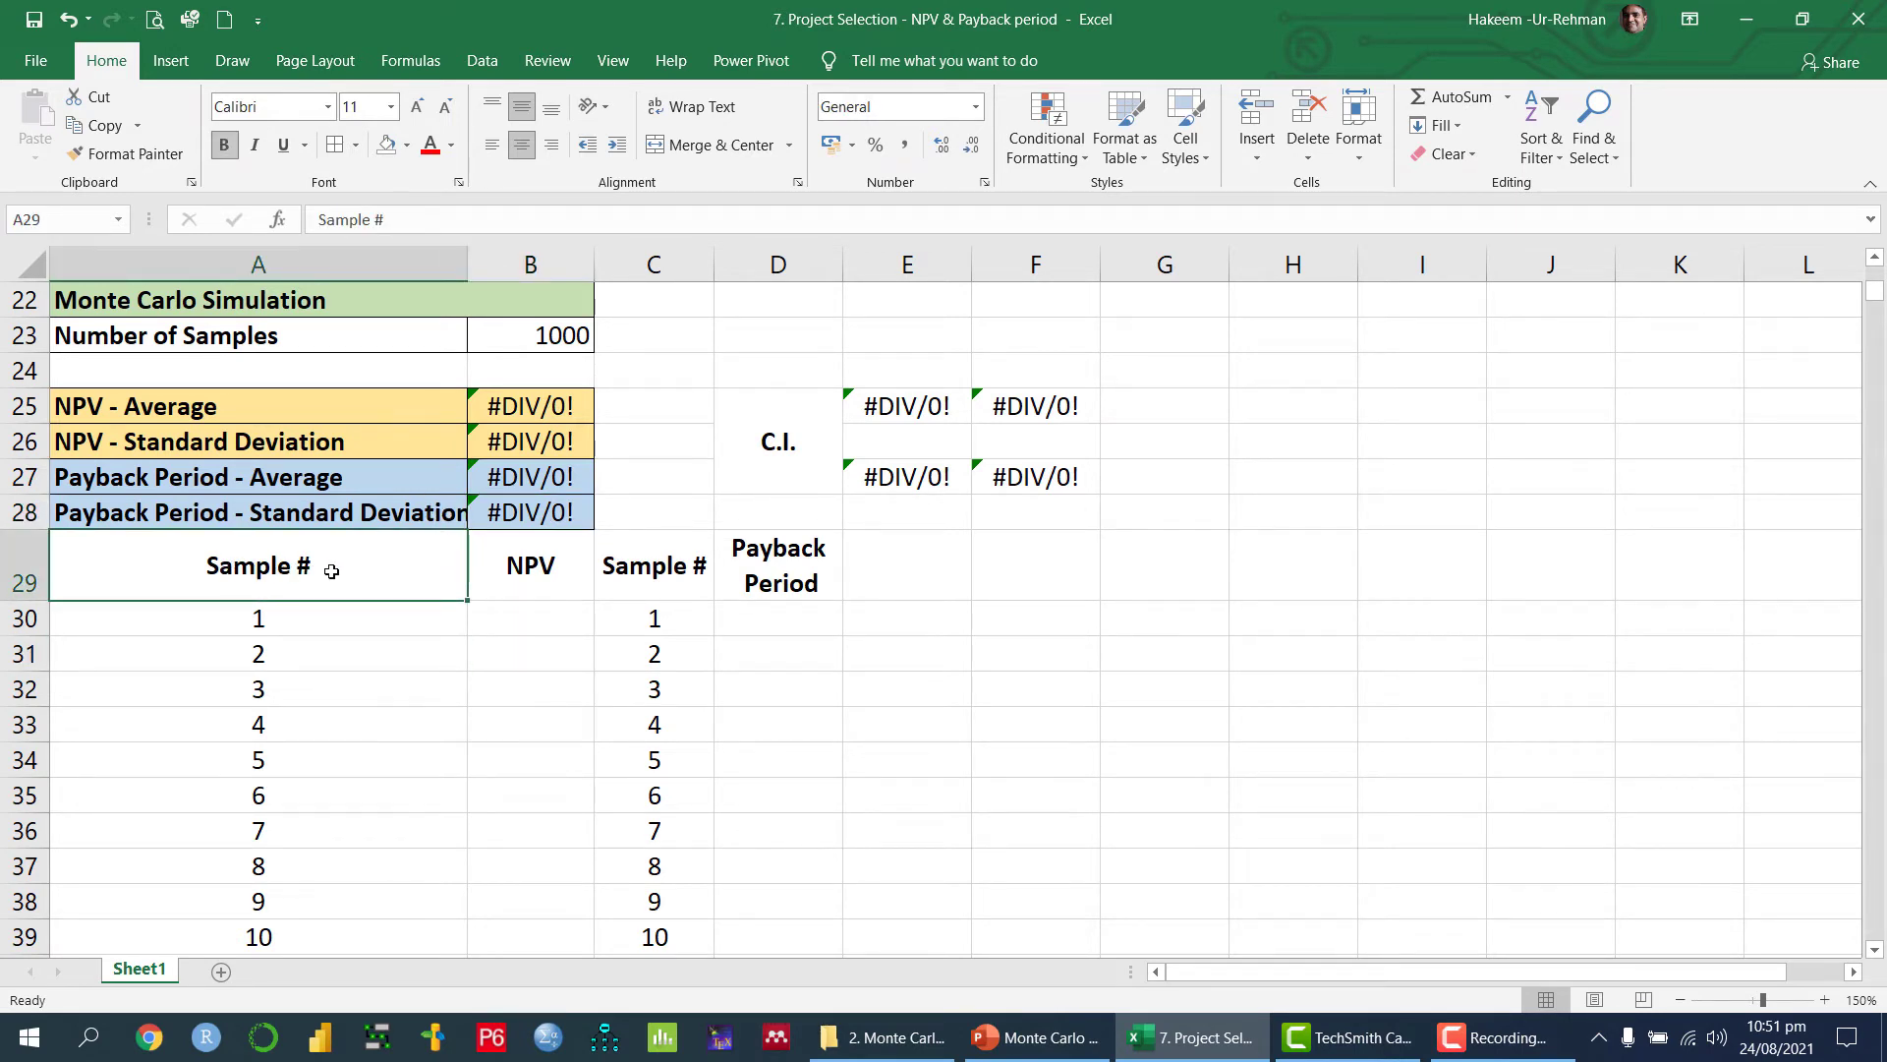
{"action": "left_click", "coordinate": [289, 615]}
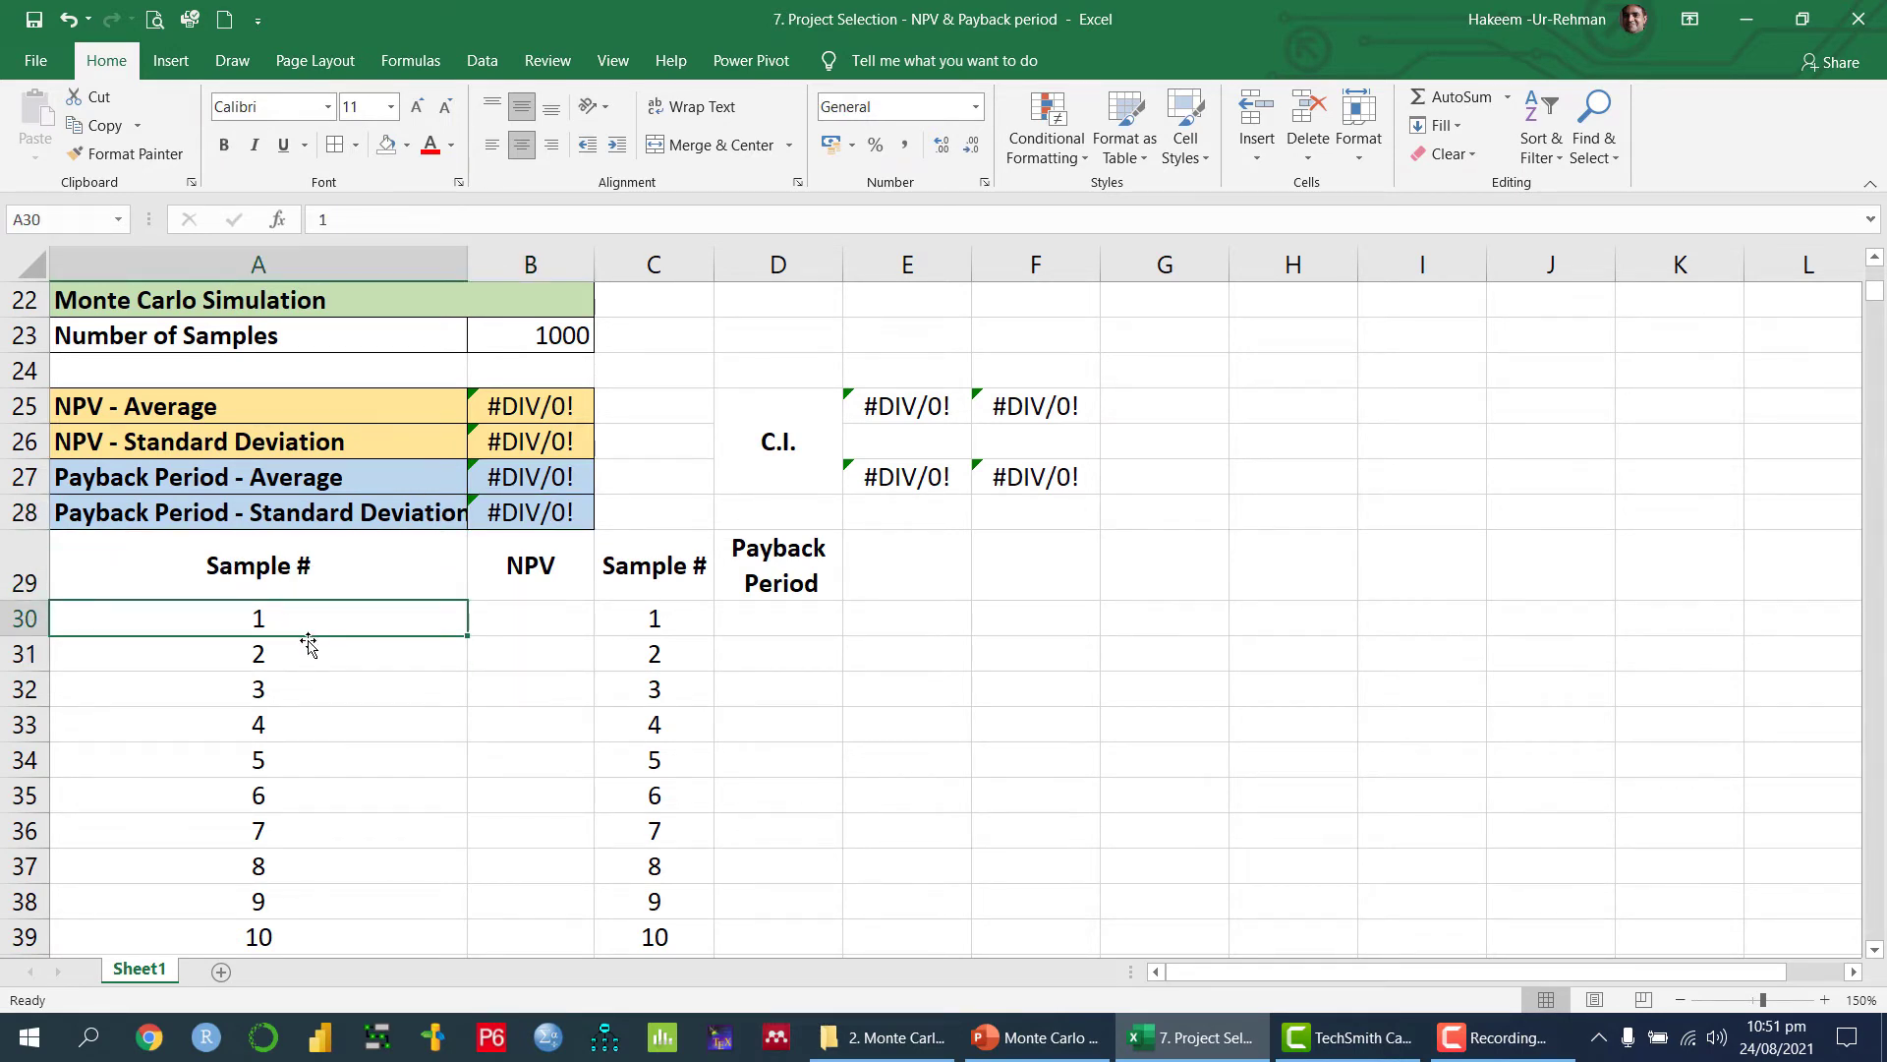
{"action": "left_click", "coordinate": [309, 644]}
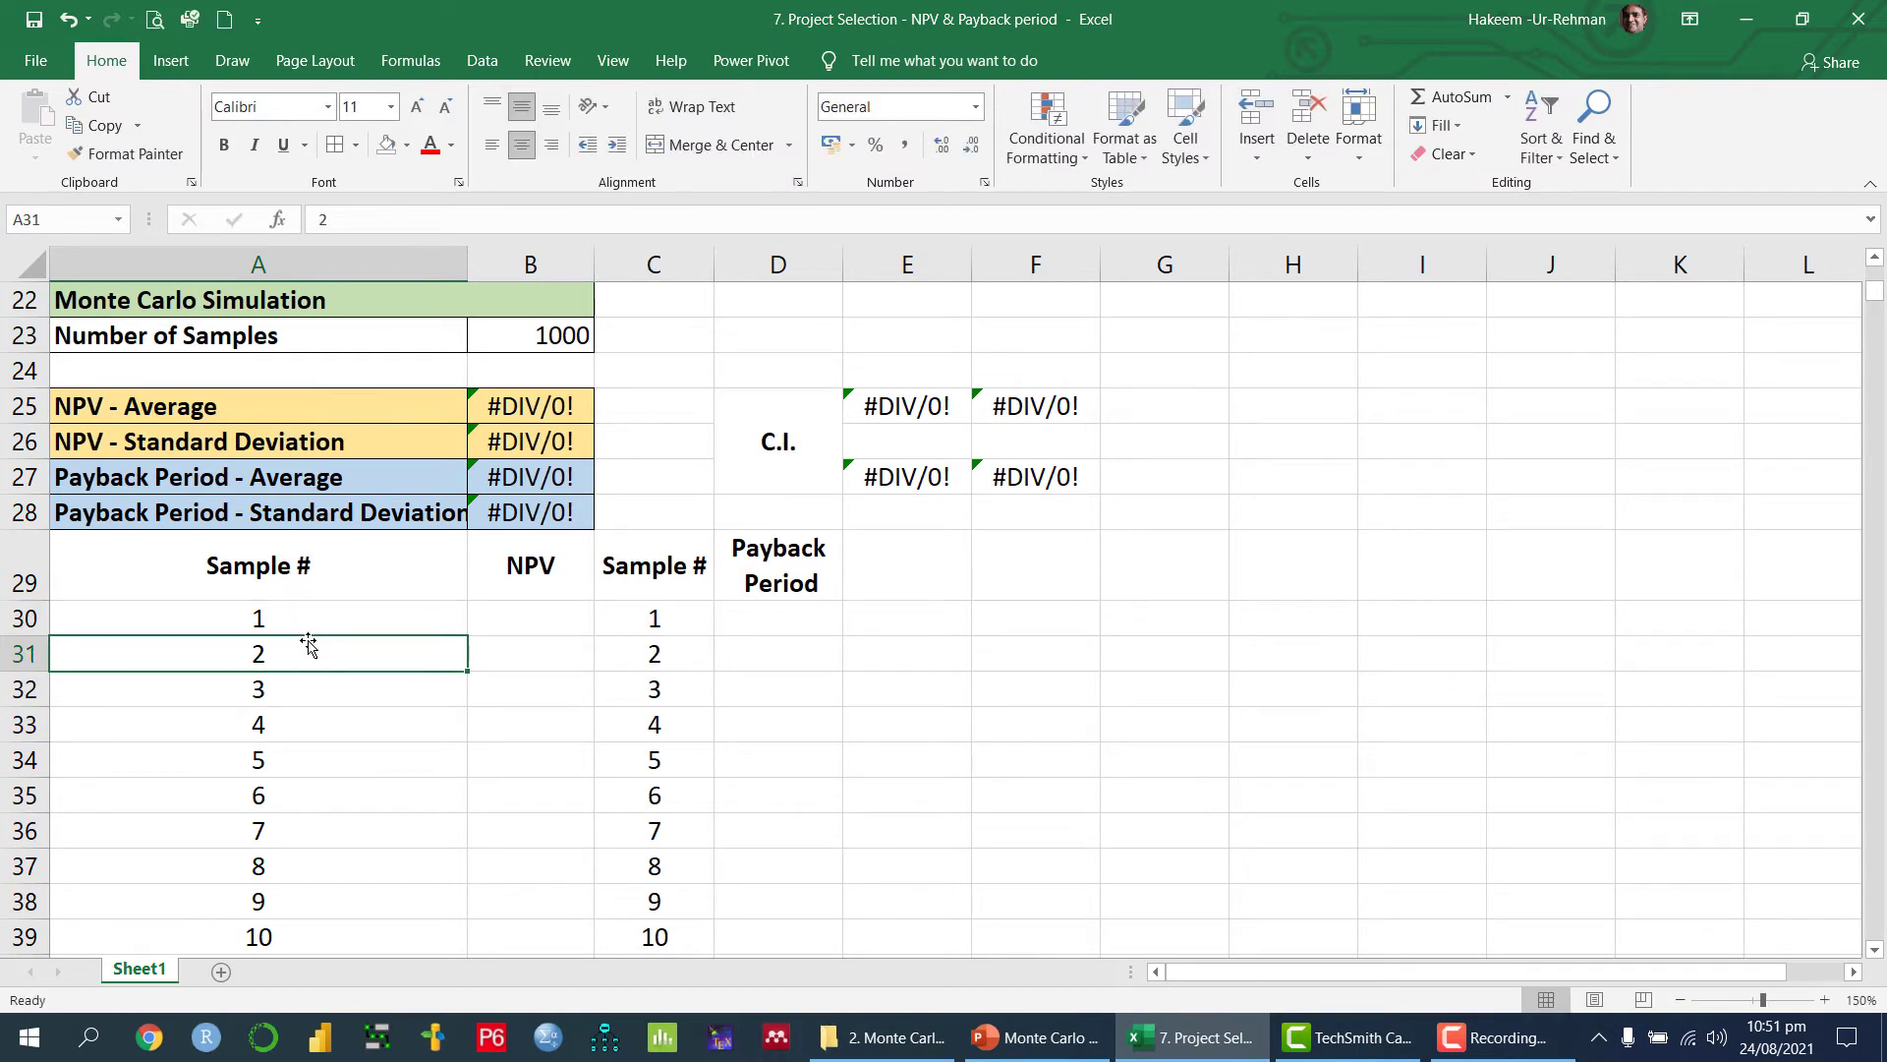
{"action": "key", "text": "ctrl+shift+Down"}
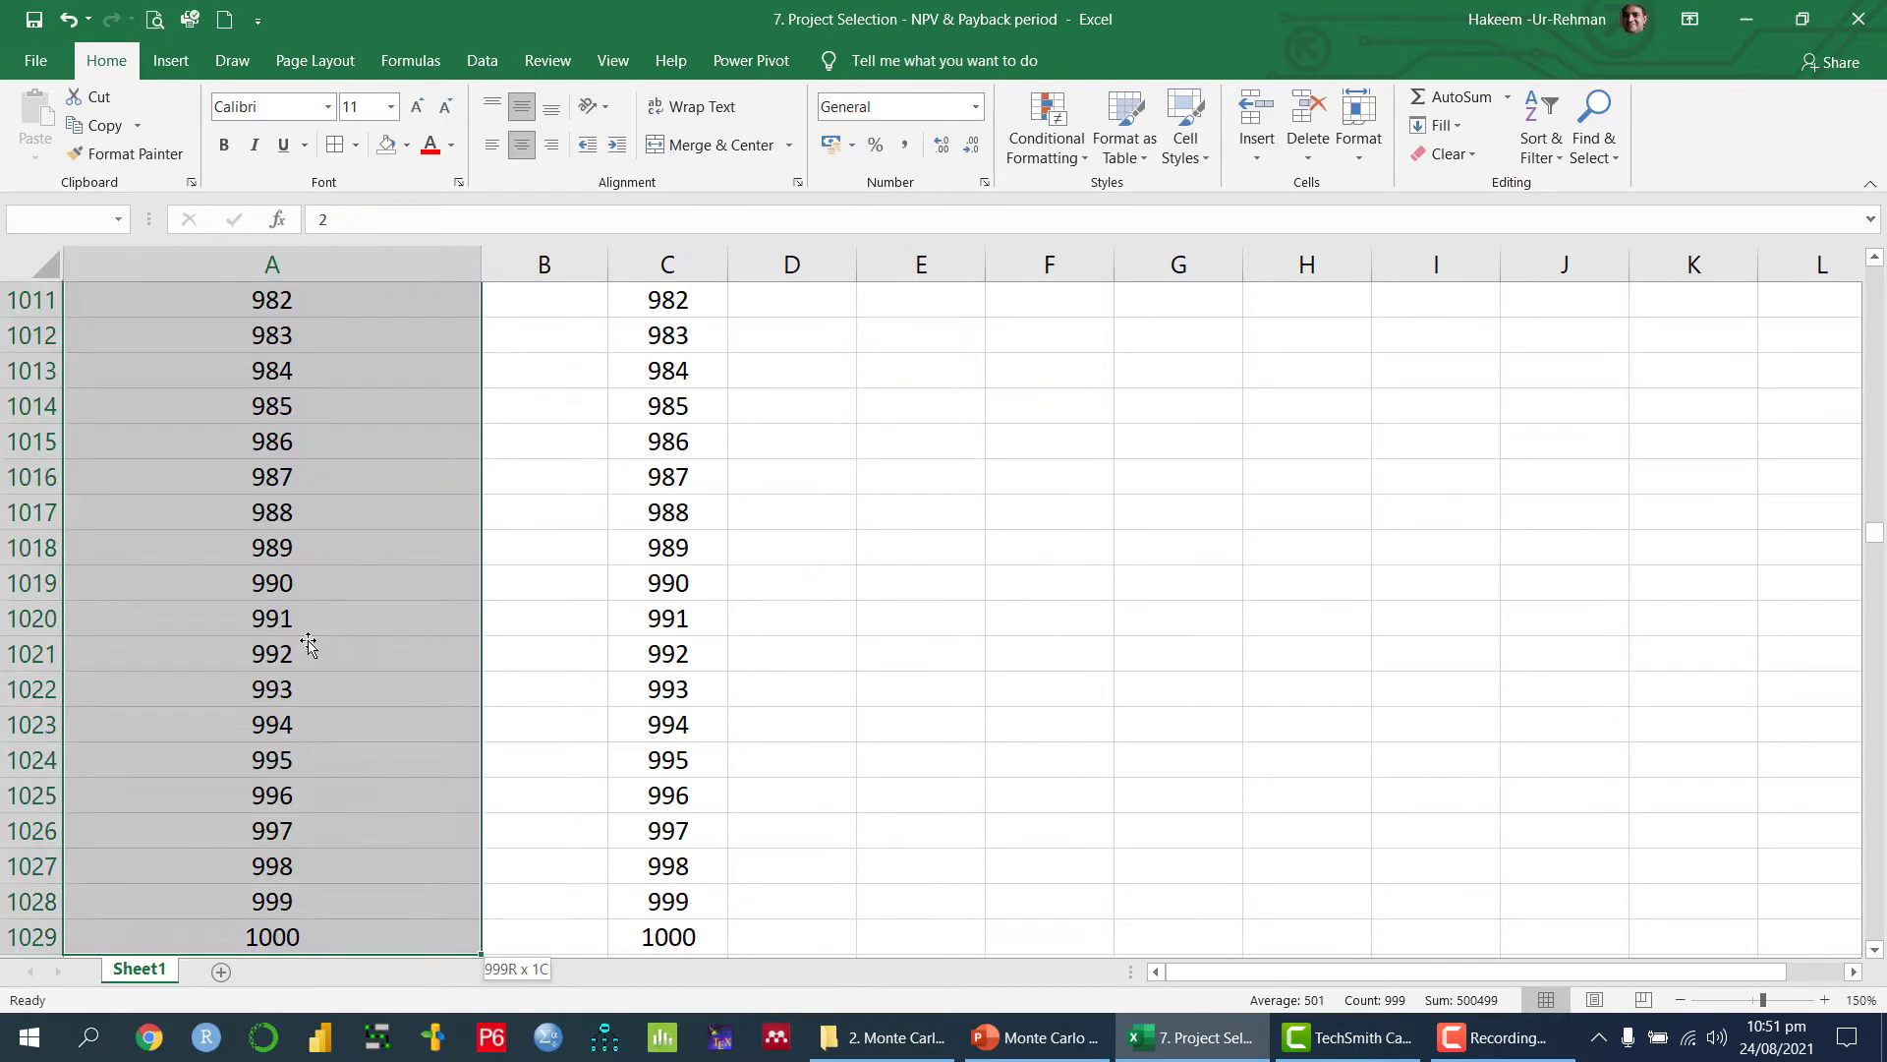
{"action": "key", "text": "Delete"}
{"action": "key", "text": "ctrl+BackSpace"}
{"action": "key", "text": "Up"}
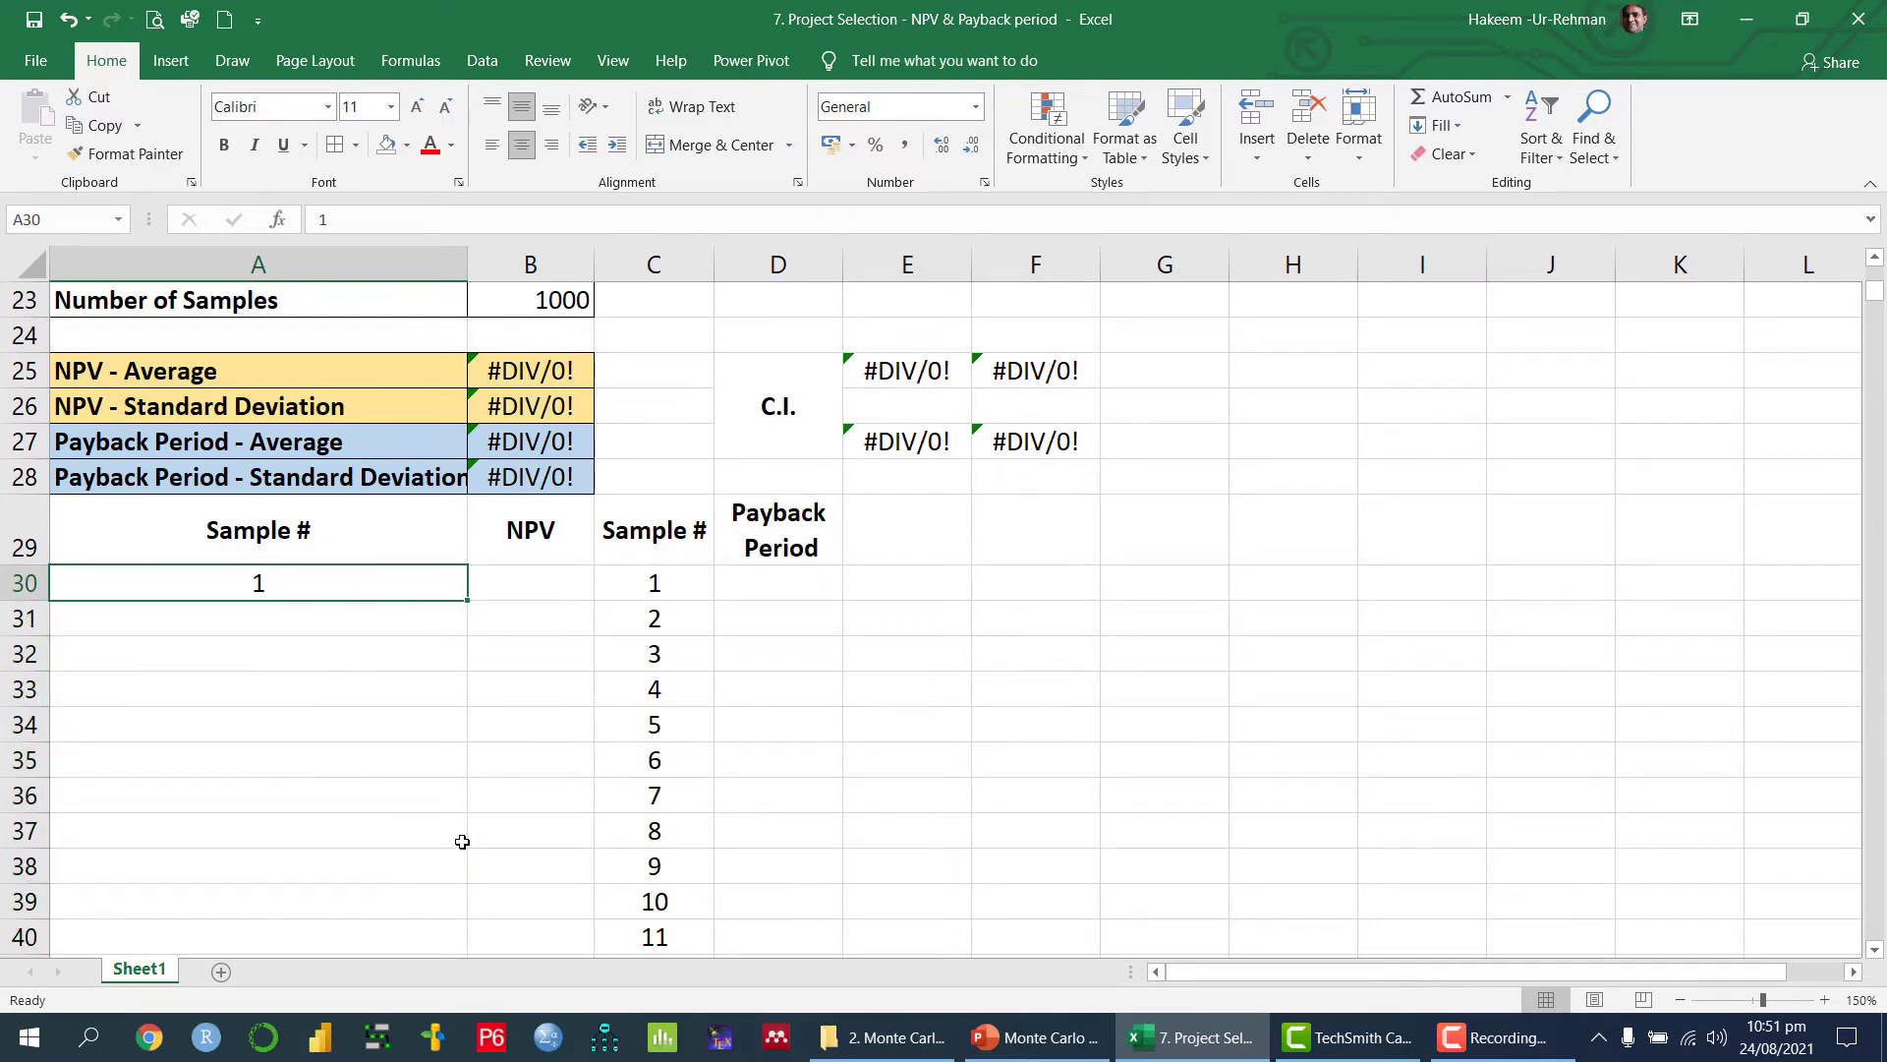
Step: Fill the Sample # column down from A30 with a linear series in columns, step value 1, up to the number of samples
{"action": "left_click", "coordinate": [281, 617]}
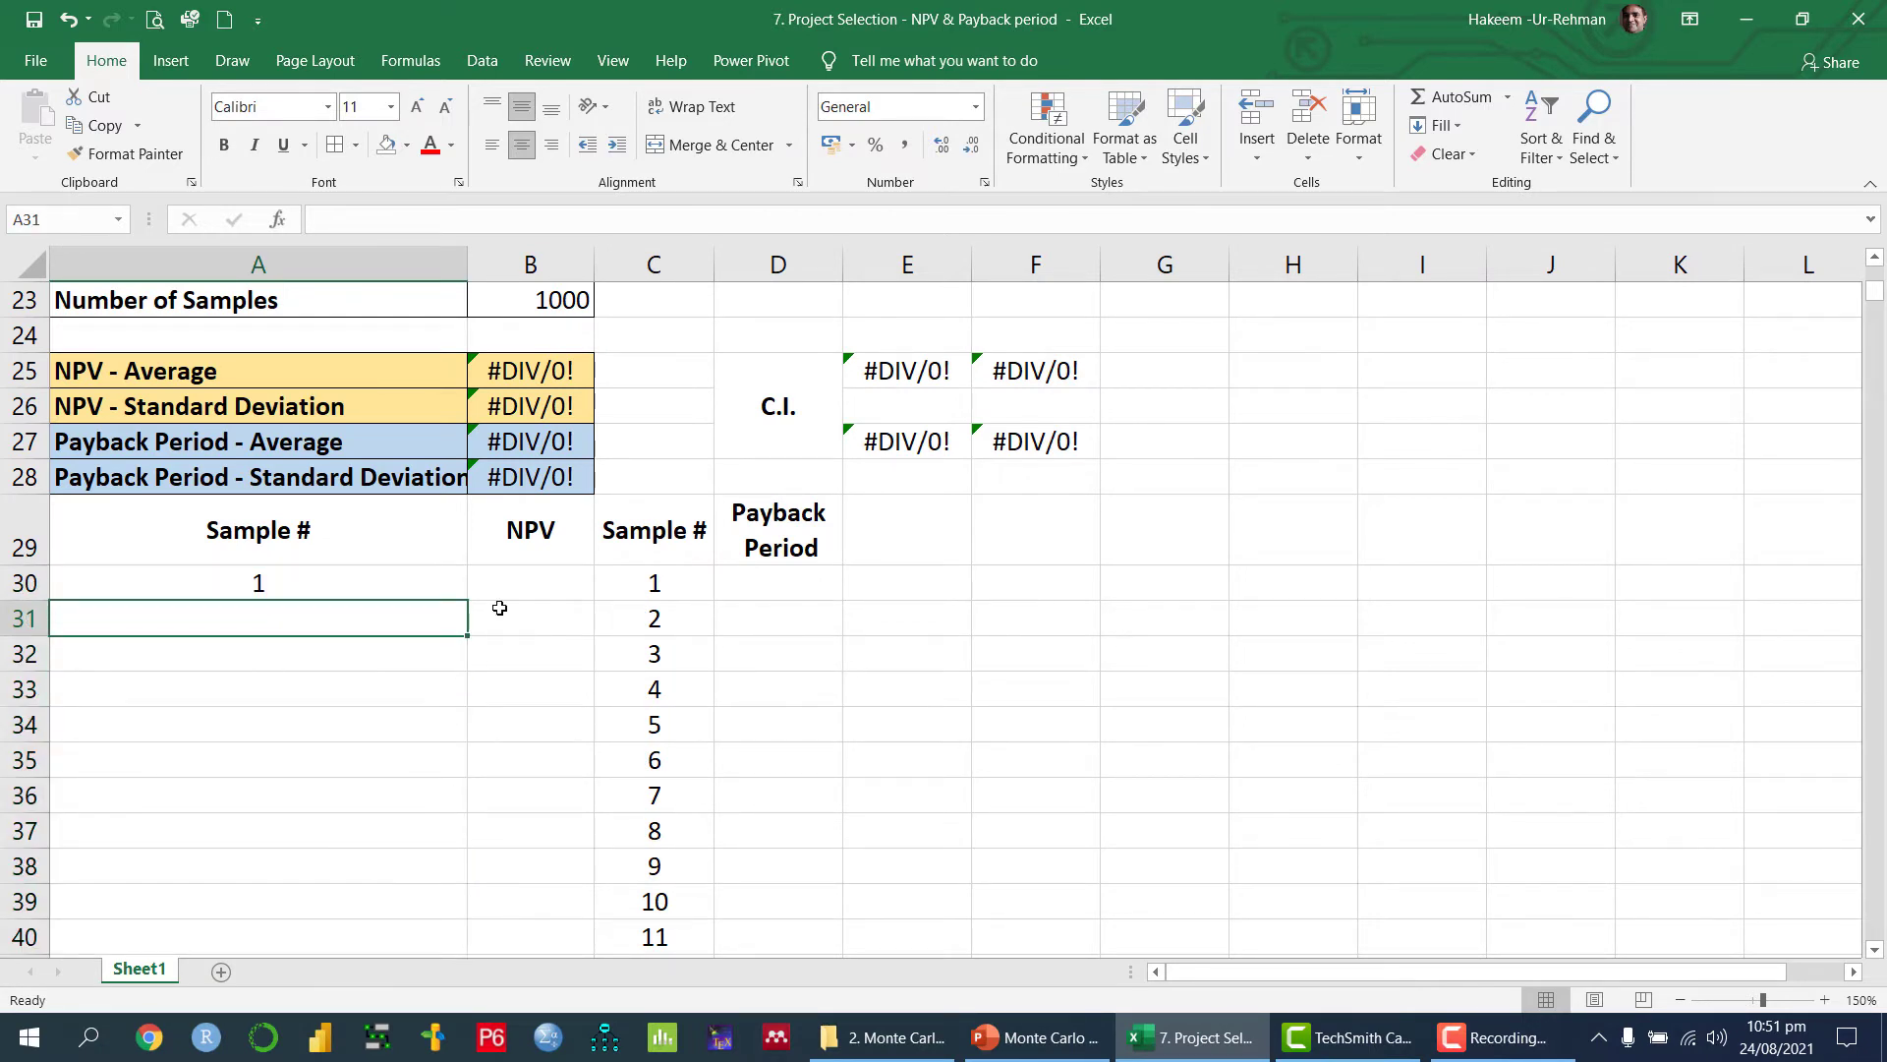
{"action": "left_click", "coordinate": [276, 584]}
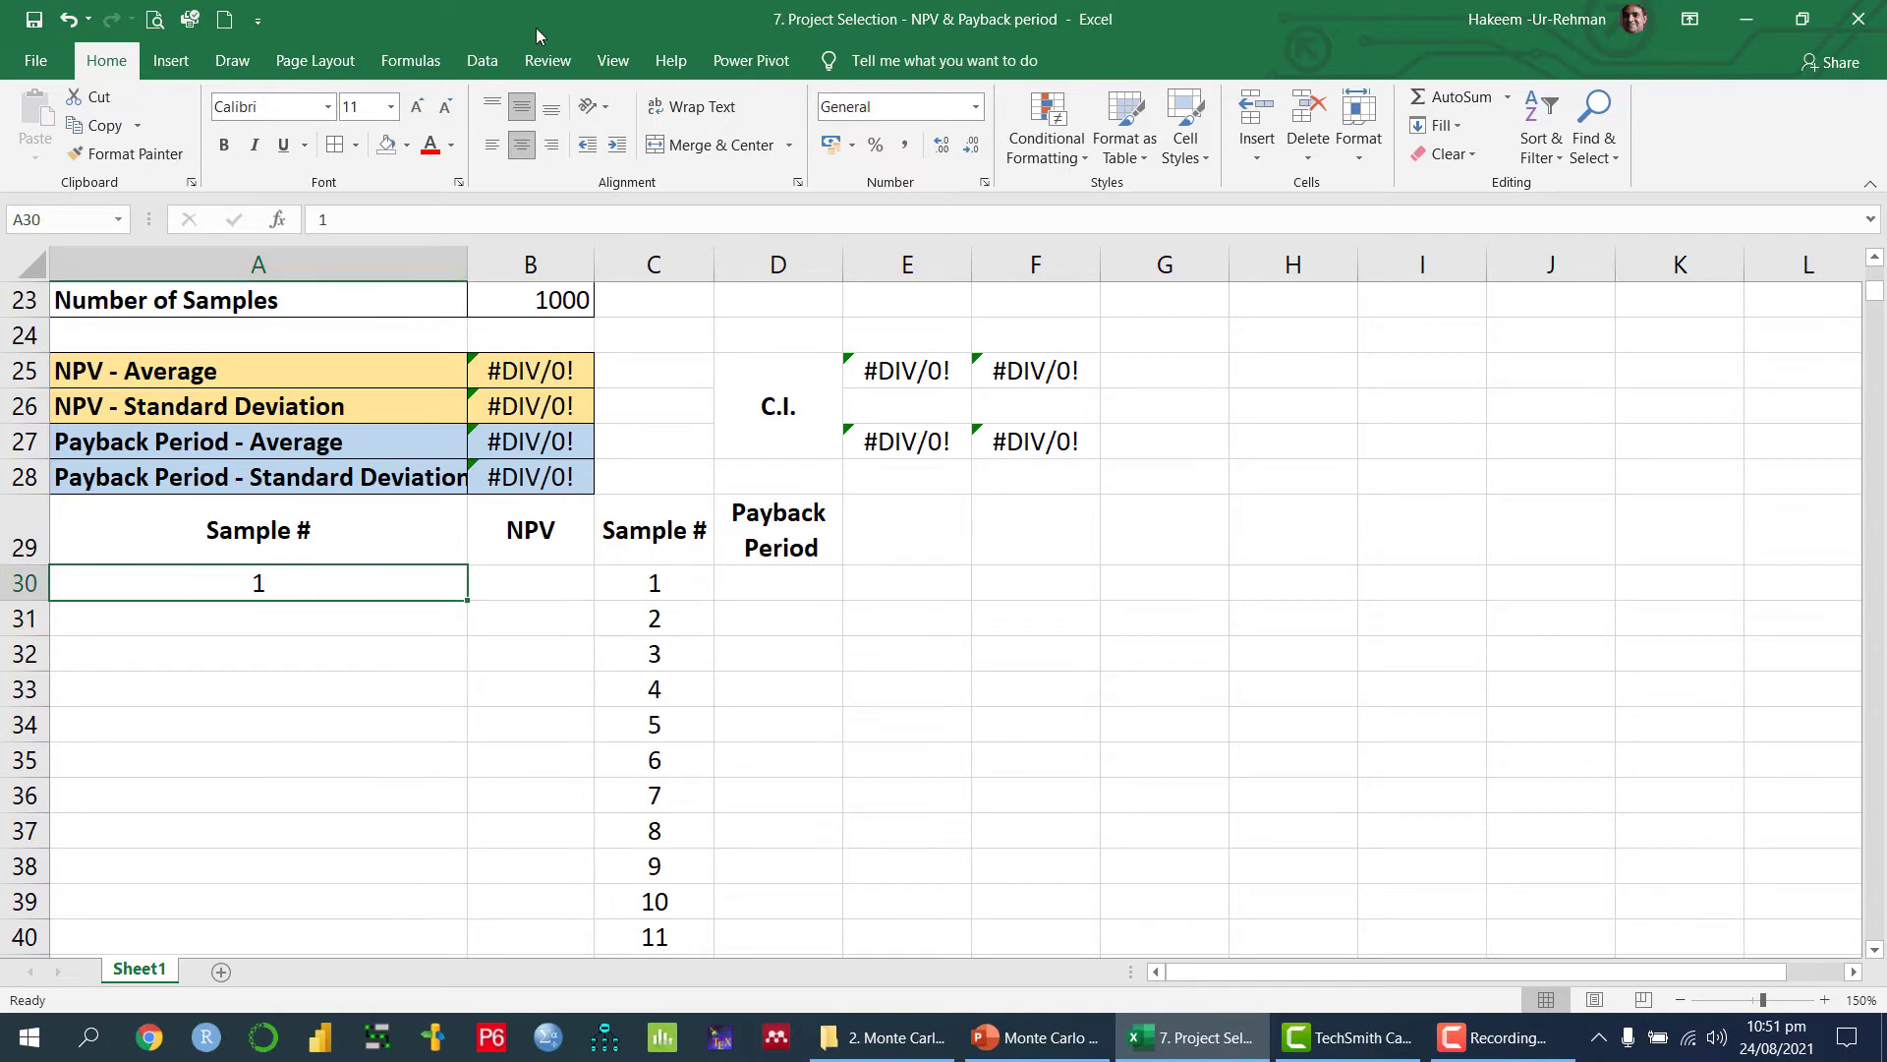
{"action": "left_click", "coordinate": [484, 63]}
{"action": "left_click", "coordinate": [106, 61]}
{"action": "left_click", "coordinate": [1440, 125]}
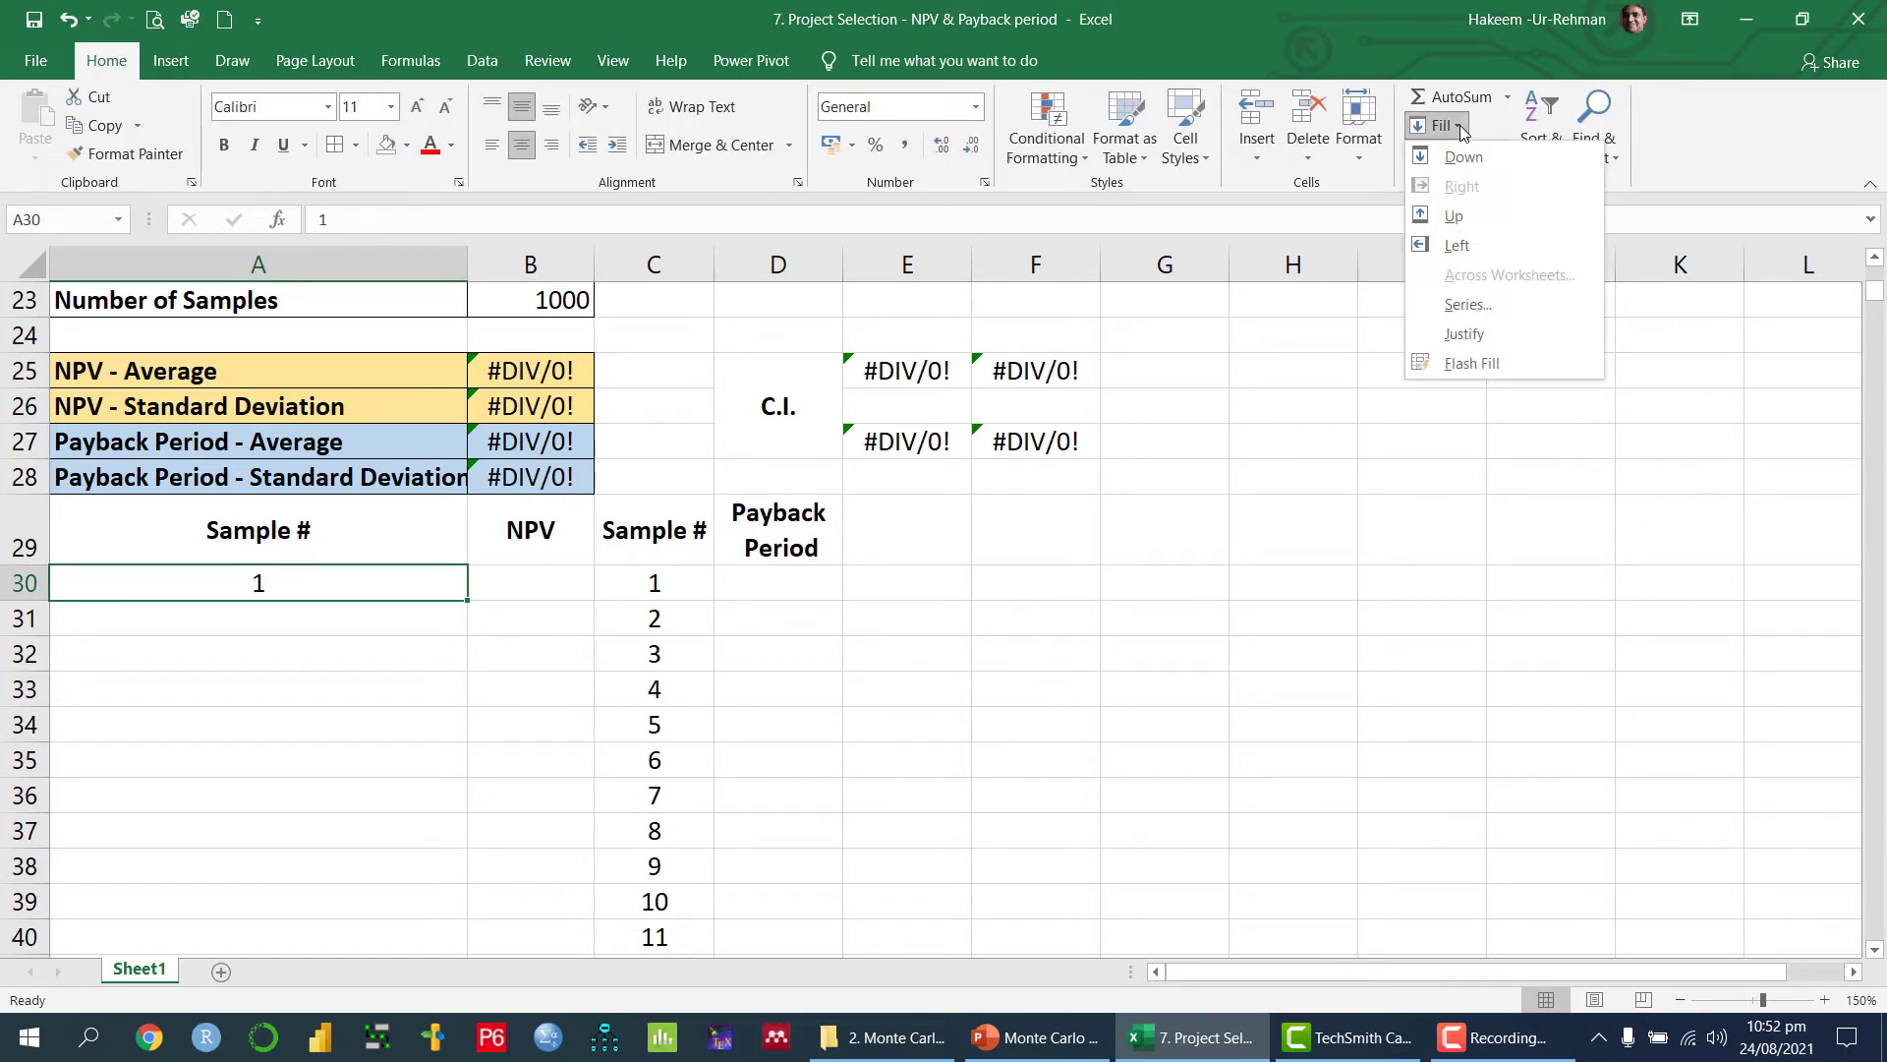
{"action": "left_click", "coordinate": [1484, 304]}
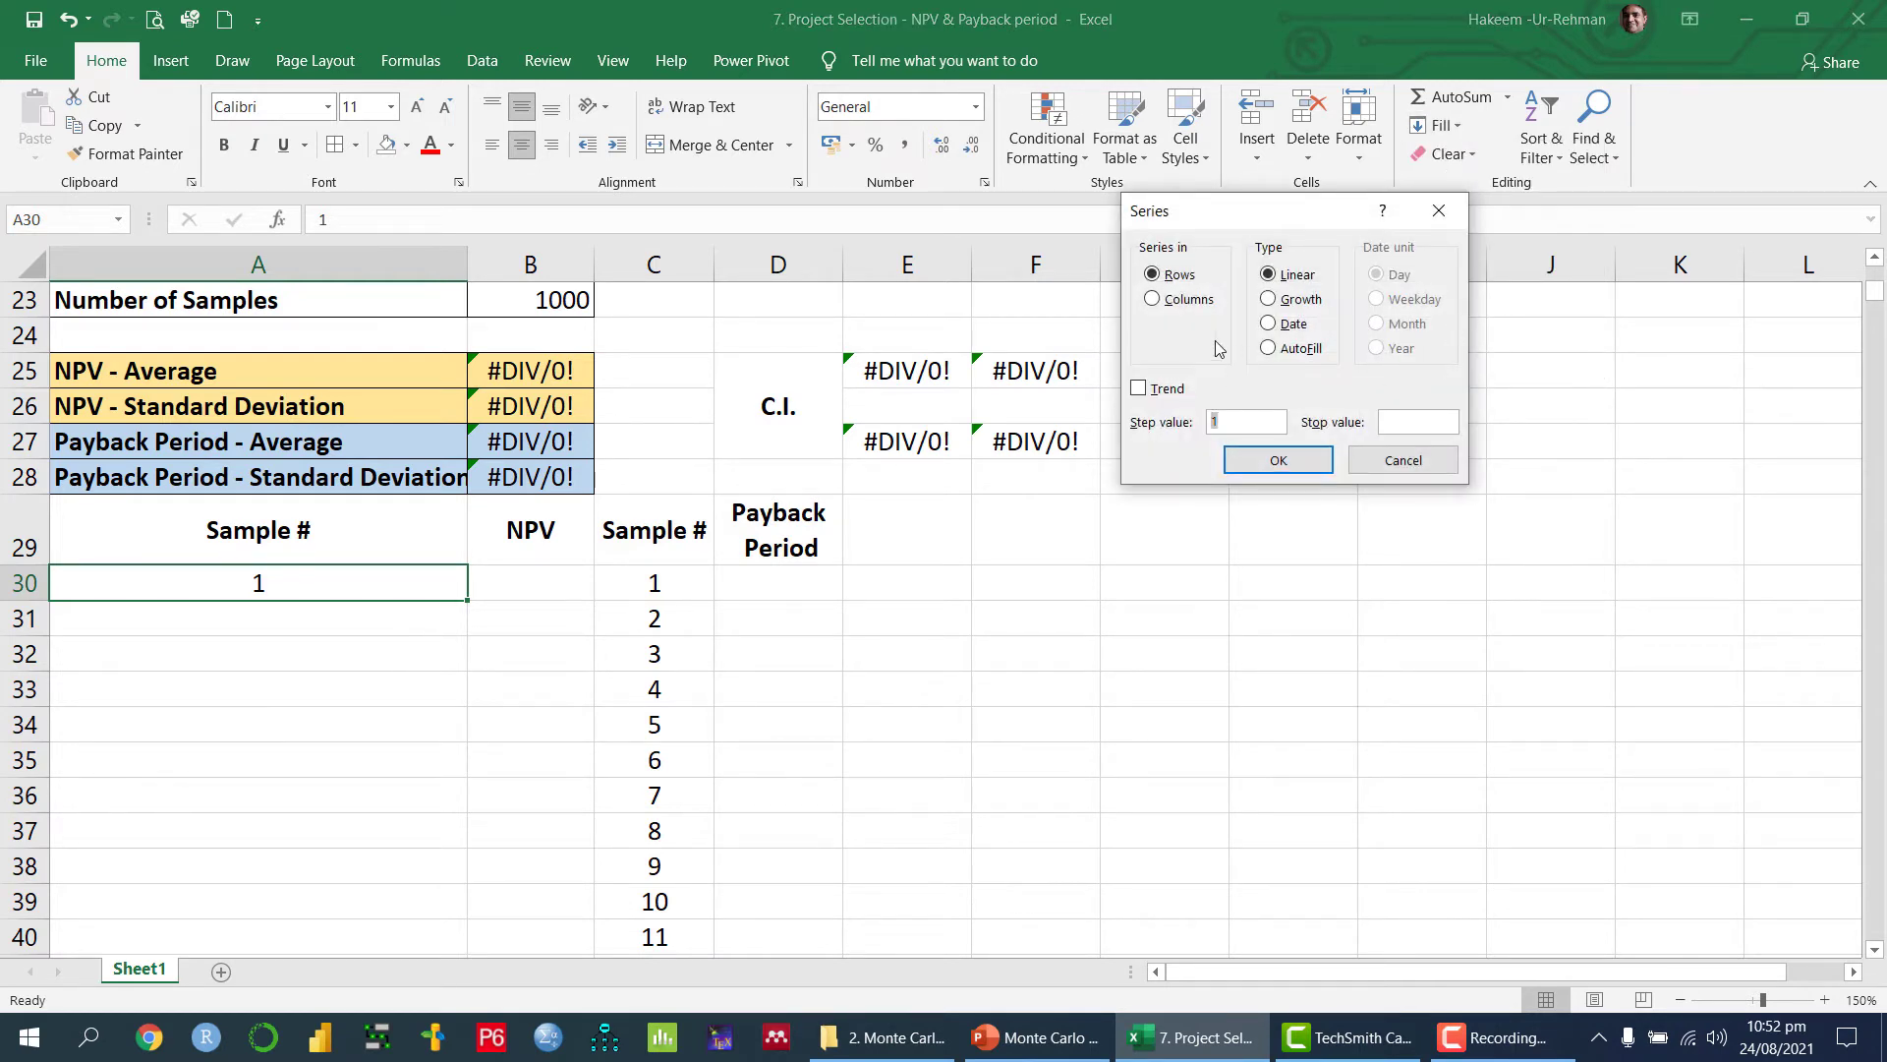
{"action": "left_click", "coordinate": [1189, 302]}
{"action": "left_click", "coordinate": [1398, 426]}
{"action": "left_click", "coordinate": [1277, 460]}
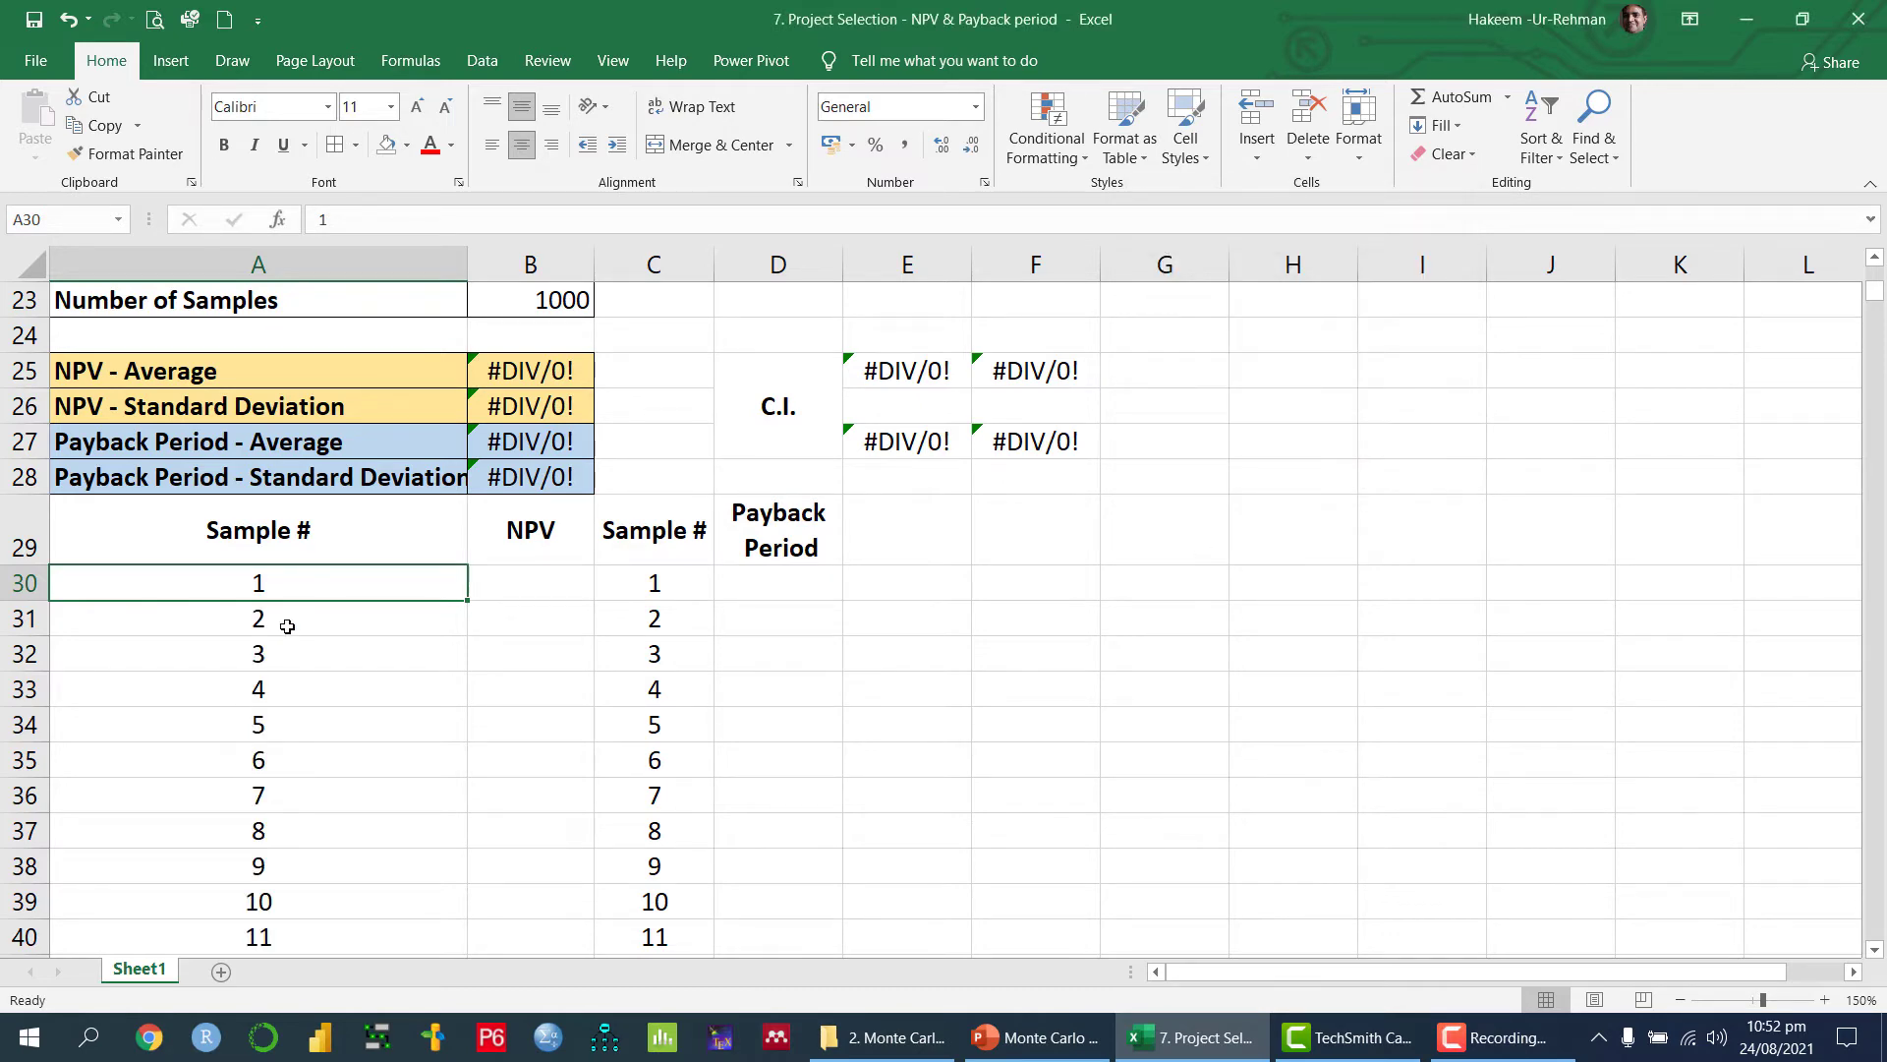
Step: Check the filled Sample # series in column A and the second sample series starting at C30
{"action": "scroll", "coordinate": [300, 567], "scroll_direction": "down", "scroll_amount": 20}
{"action": "scroll", "coordinate": [302, 570], "scroll_direction": "up", "scroll_amount": 9}
{"action": "scroll", "coordinate": [301, 570], "scroll_direction": "up", "scroll_amount": 20}
{"action": "scroll", "coordinate": [302, 567], "scroll_direction": "down", "scroll_amount": 7}
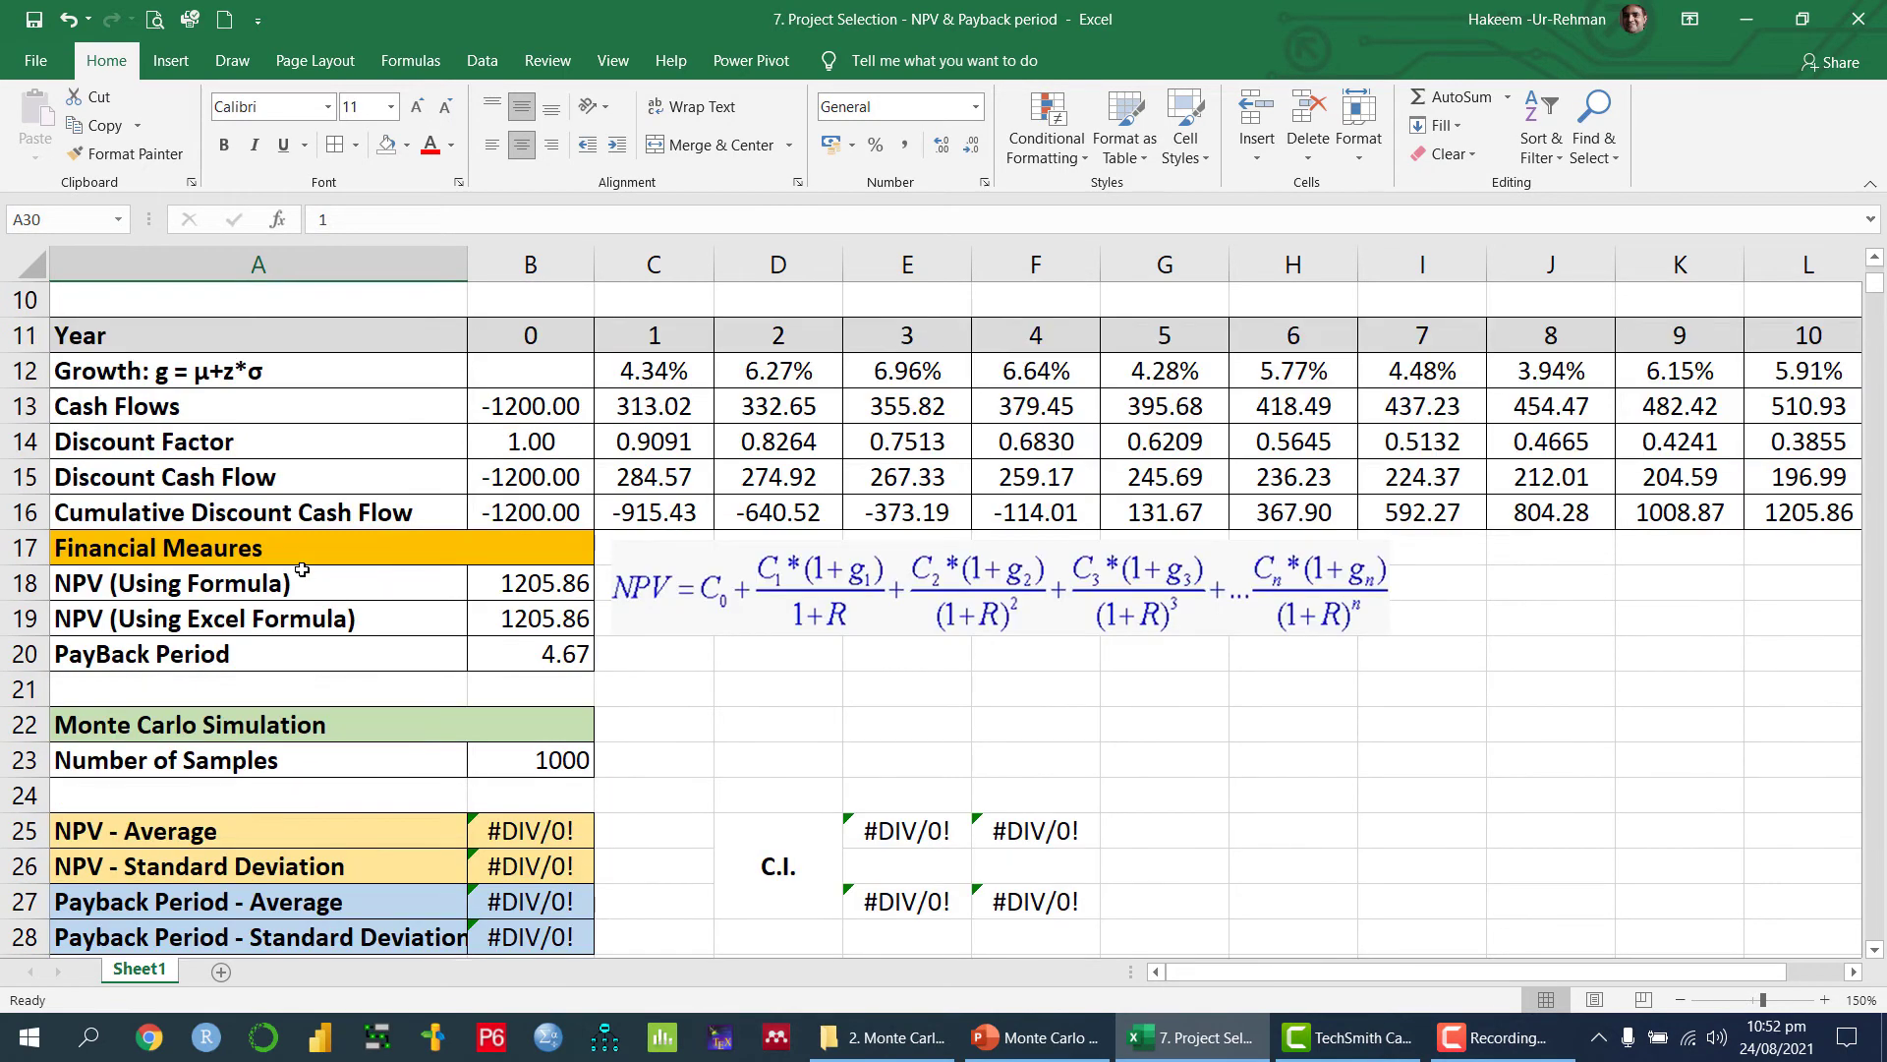
{"action": "left_click", "coordinate": [676, 621]}
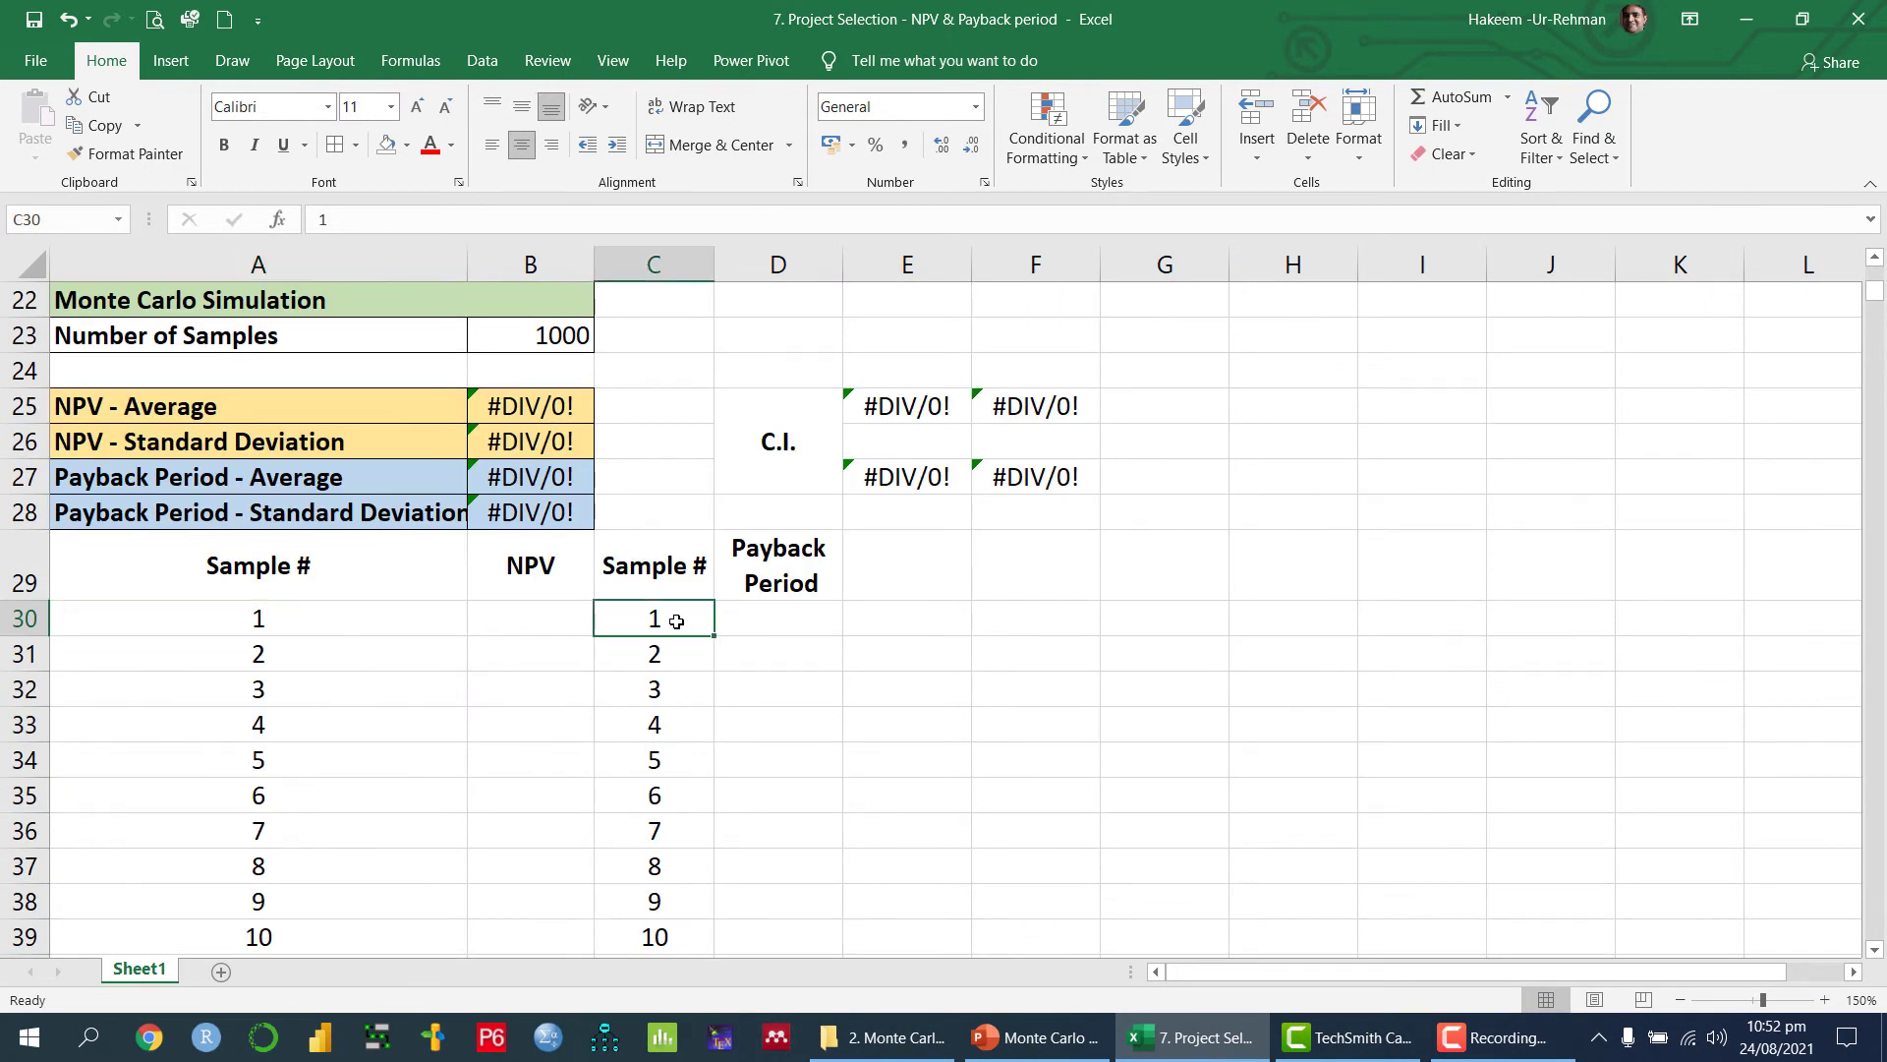
Step: Review the Sample #, NPV and Payback Period columns of the two sample tables starting at row 29
{"action": "left_click", "coordinate": [247, 590]}
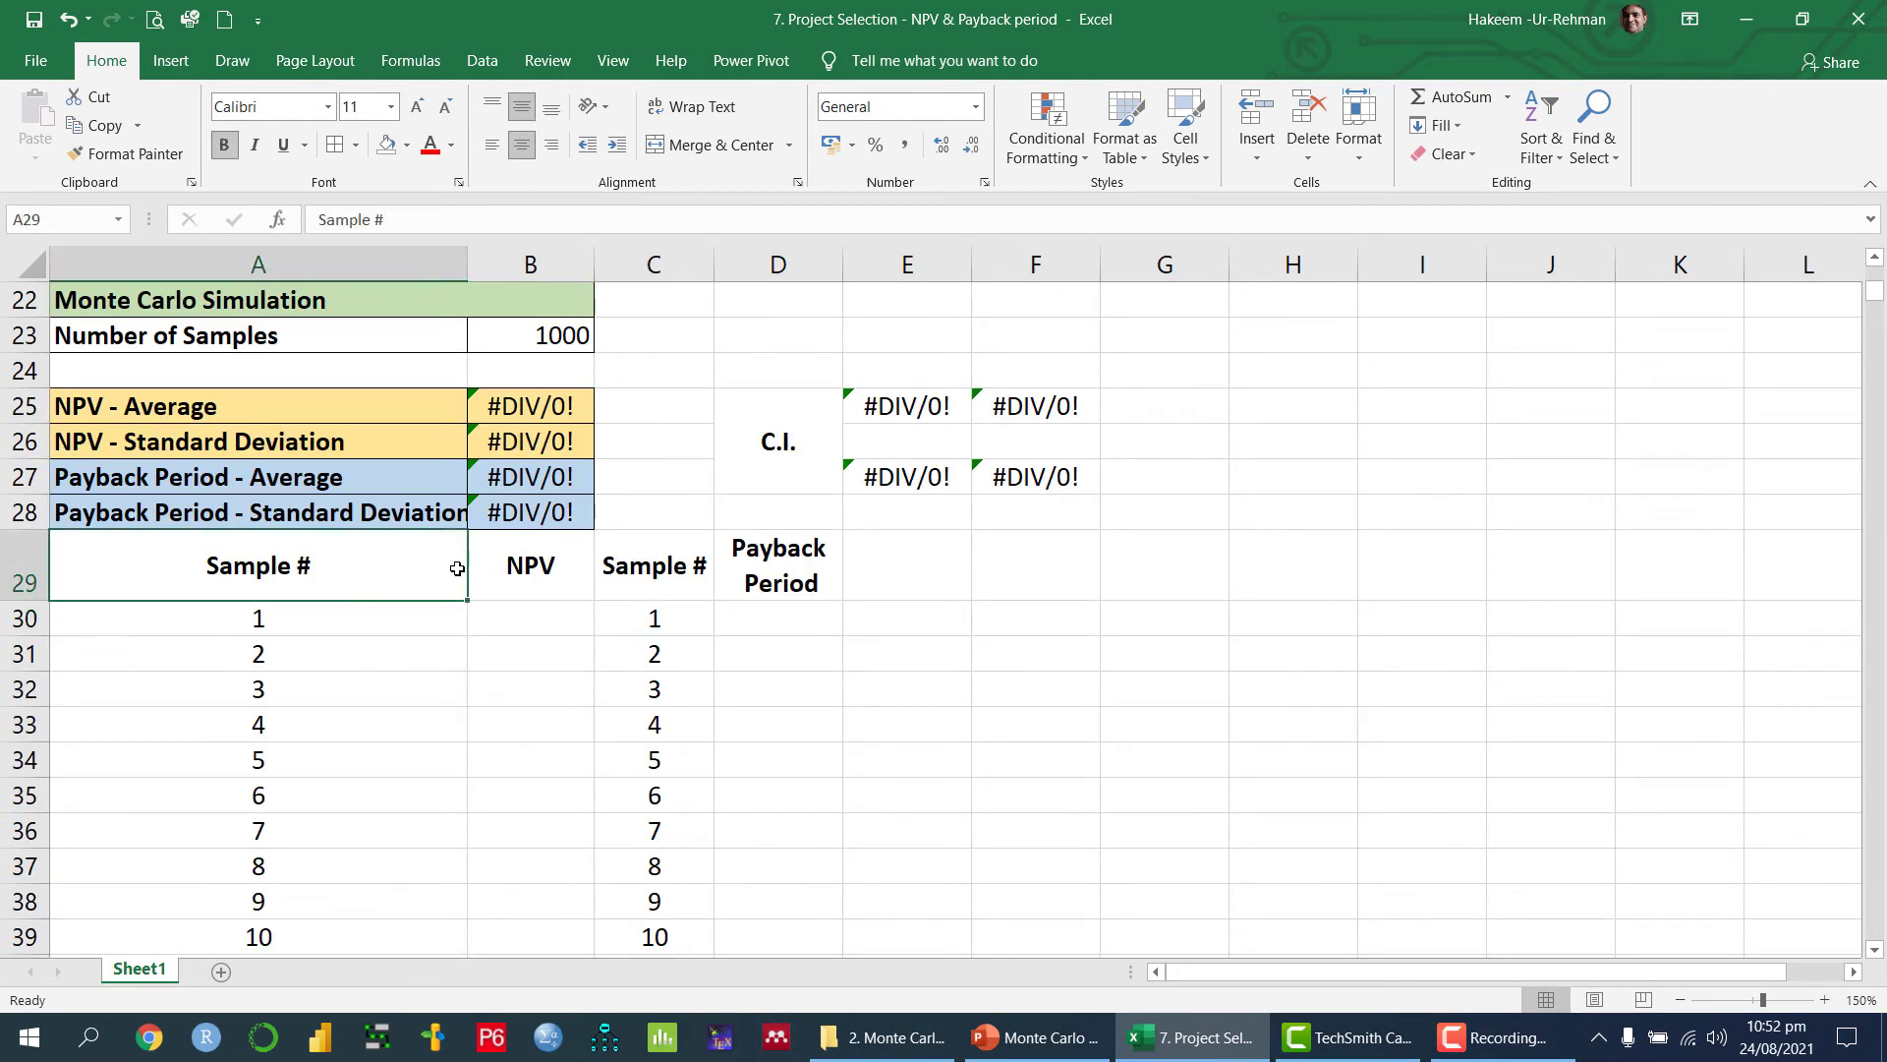
{"action": "left_click", "coordinate": [501, 569]}
{"action": "left_click_drag", "start_coordinate": [511, 580], "coordinate": [530, 795]}
{"action": "left_click_drag", "start_coordinate": [654, 565], "coordinate": [777, 865]}
Step: Link the first NPV sample in B30 to the Excel-formula NPV with =B19
{"action": "left_click", "coordinate": [506, 613]}
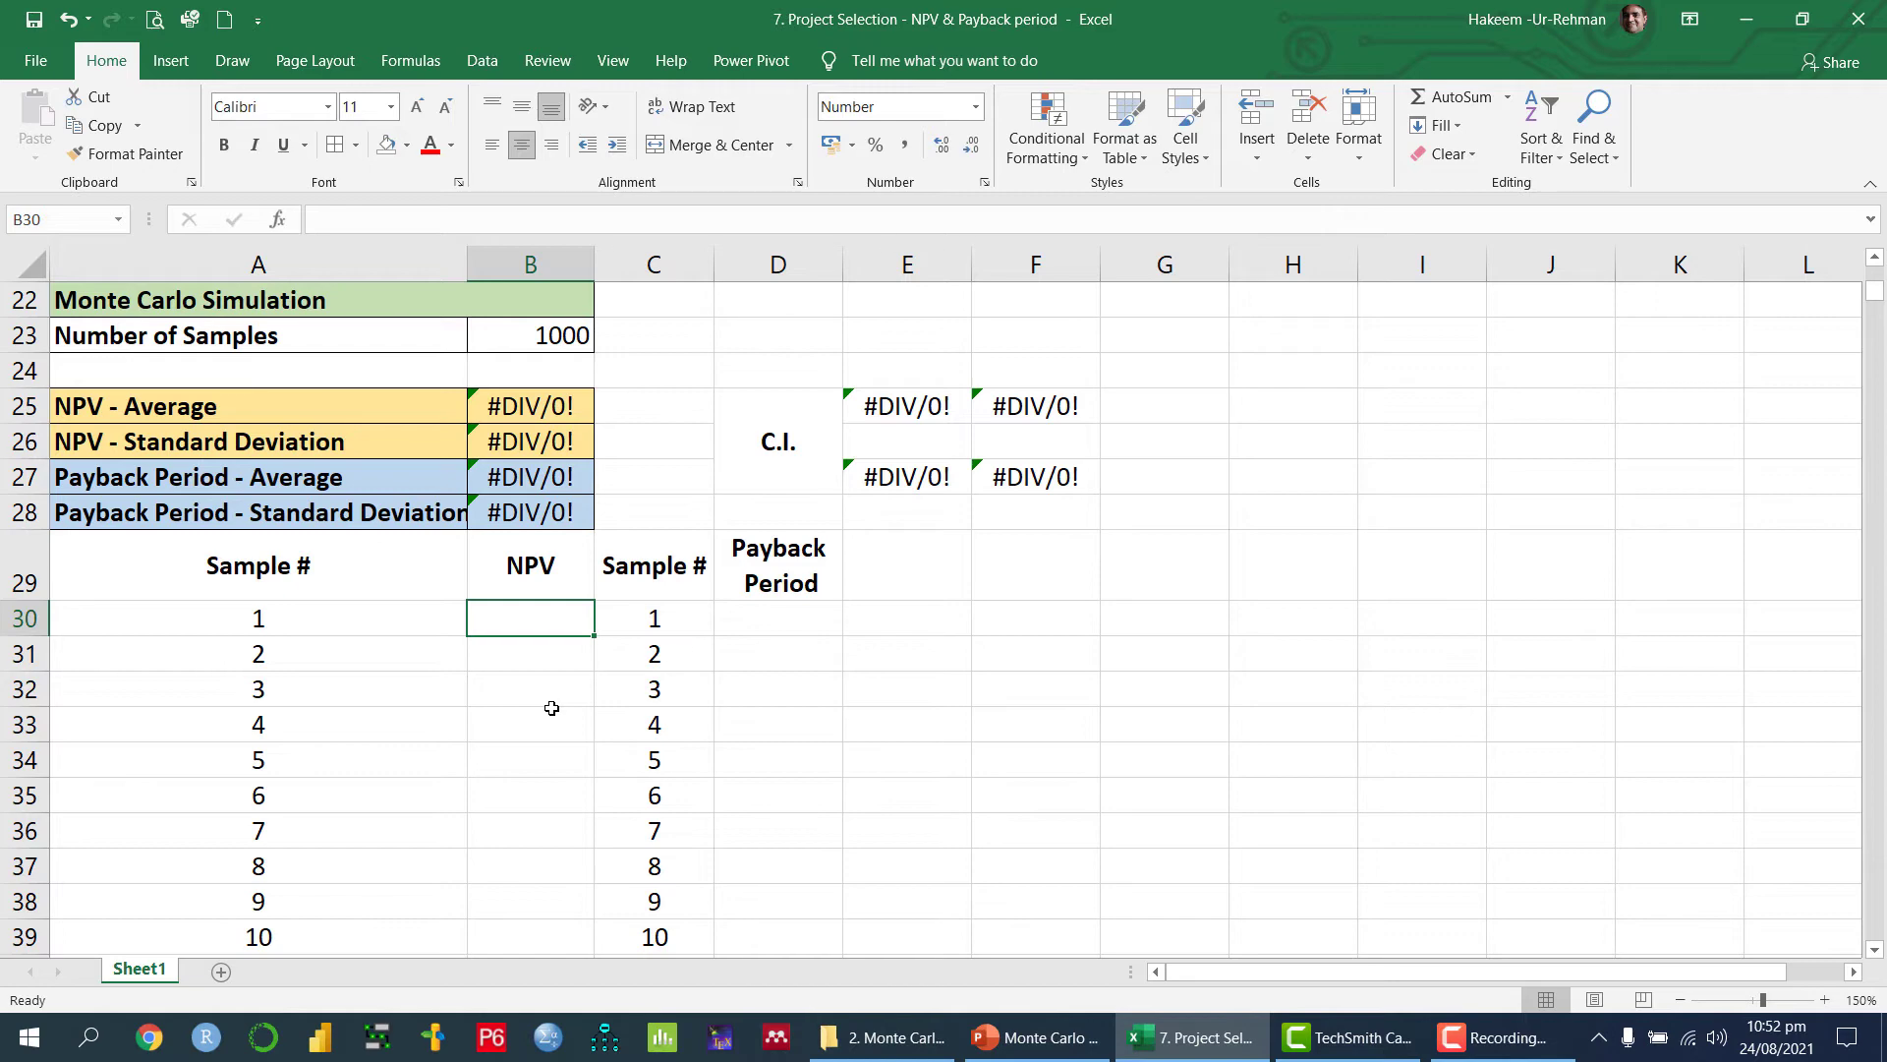
{"action": "type", "text": "="}
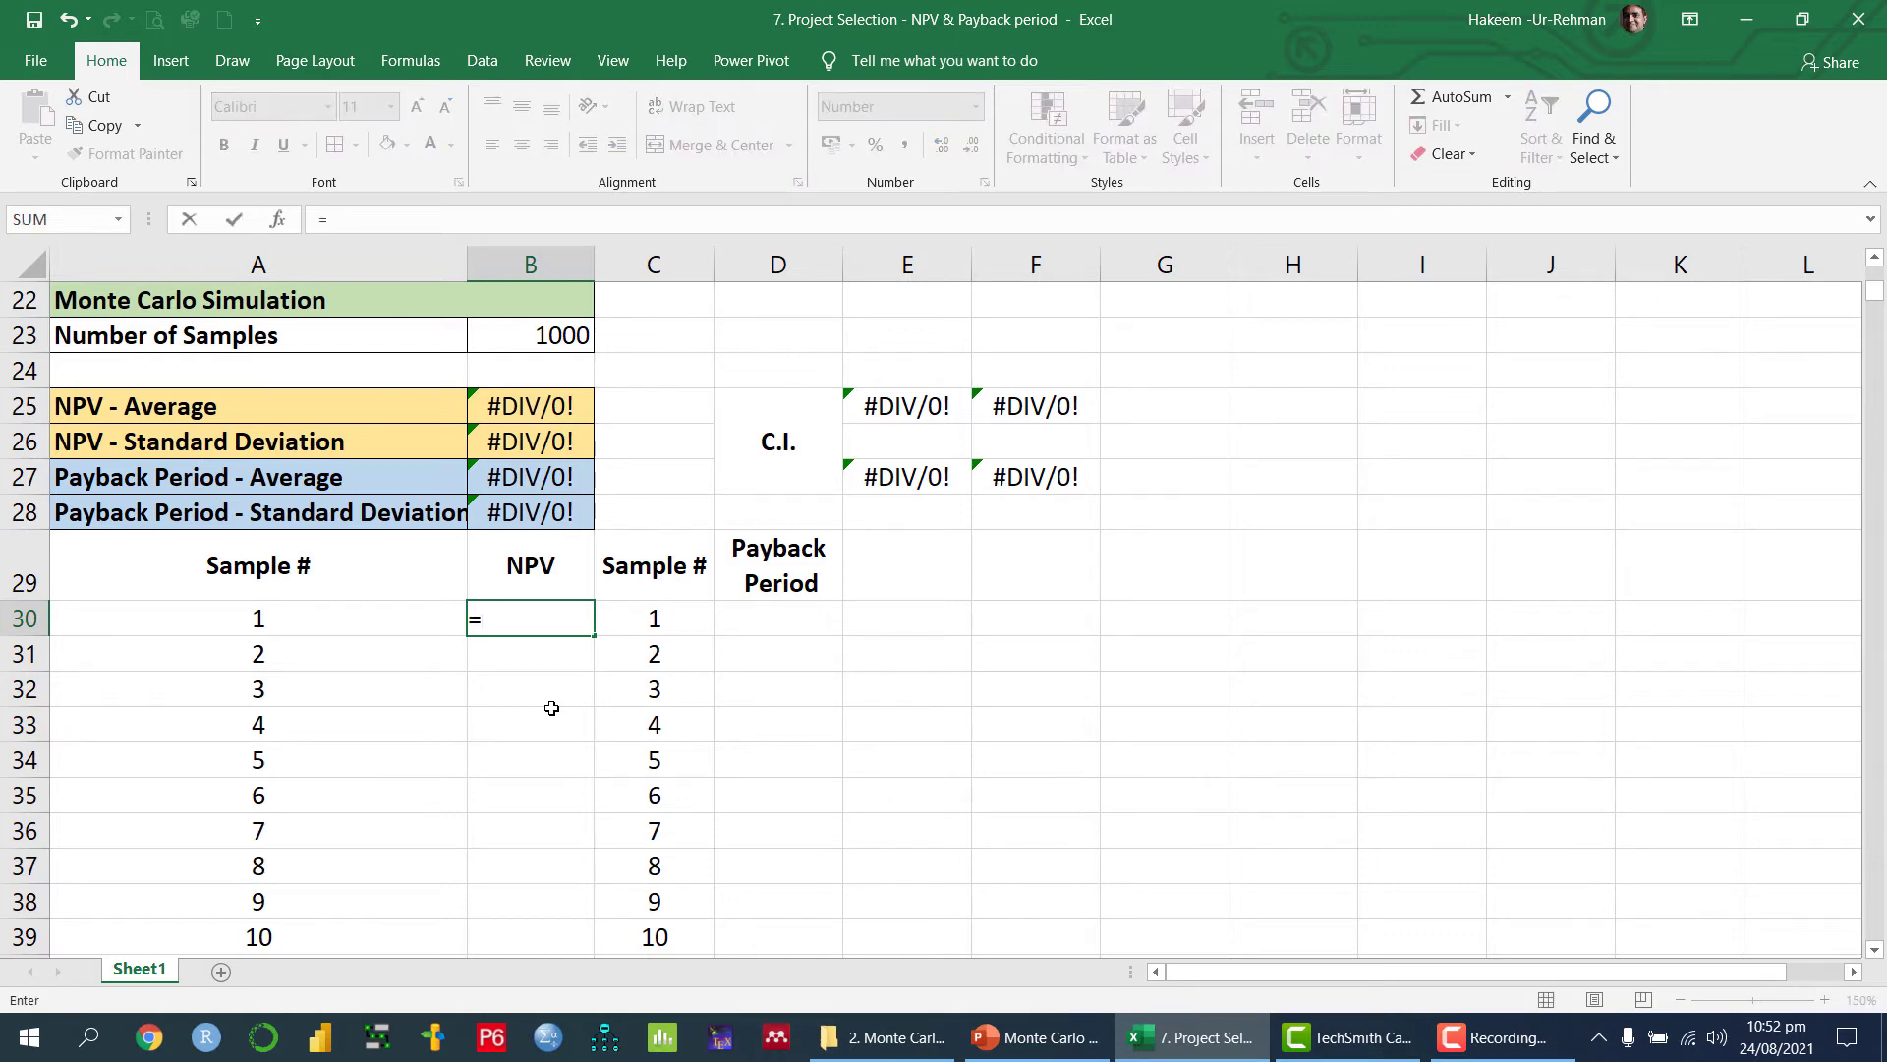
{"action": "scroll", "coordinate": [552, 708], "scroll_direction": "up", "scroll_amount": 2}
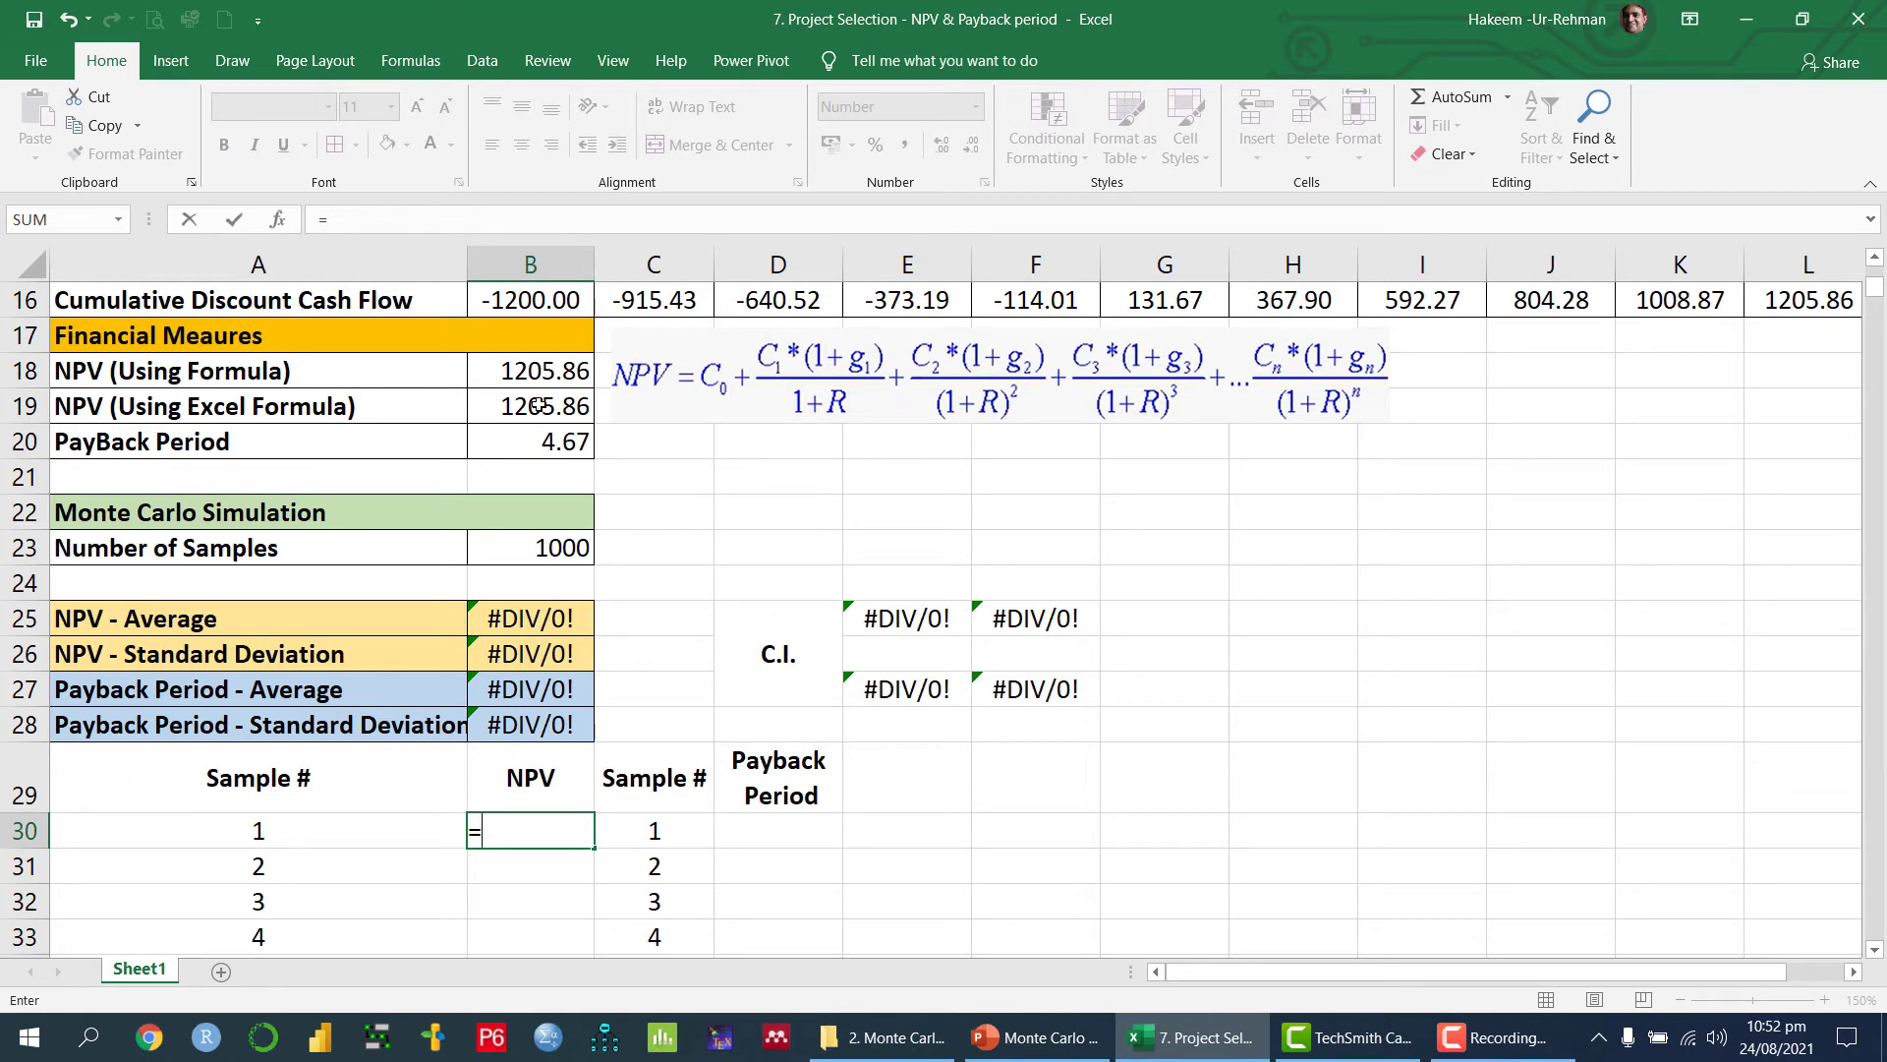
{"action": "left_click", "coordinate": [538, 406]}
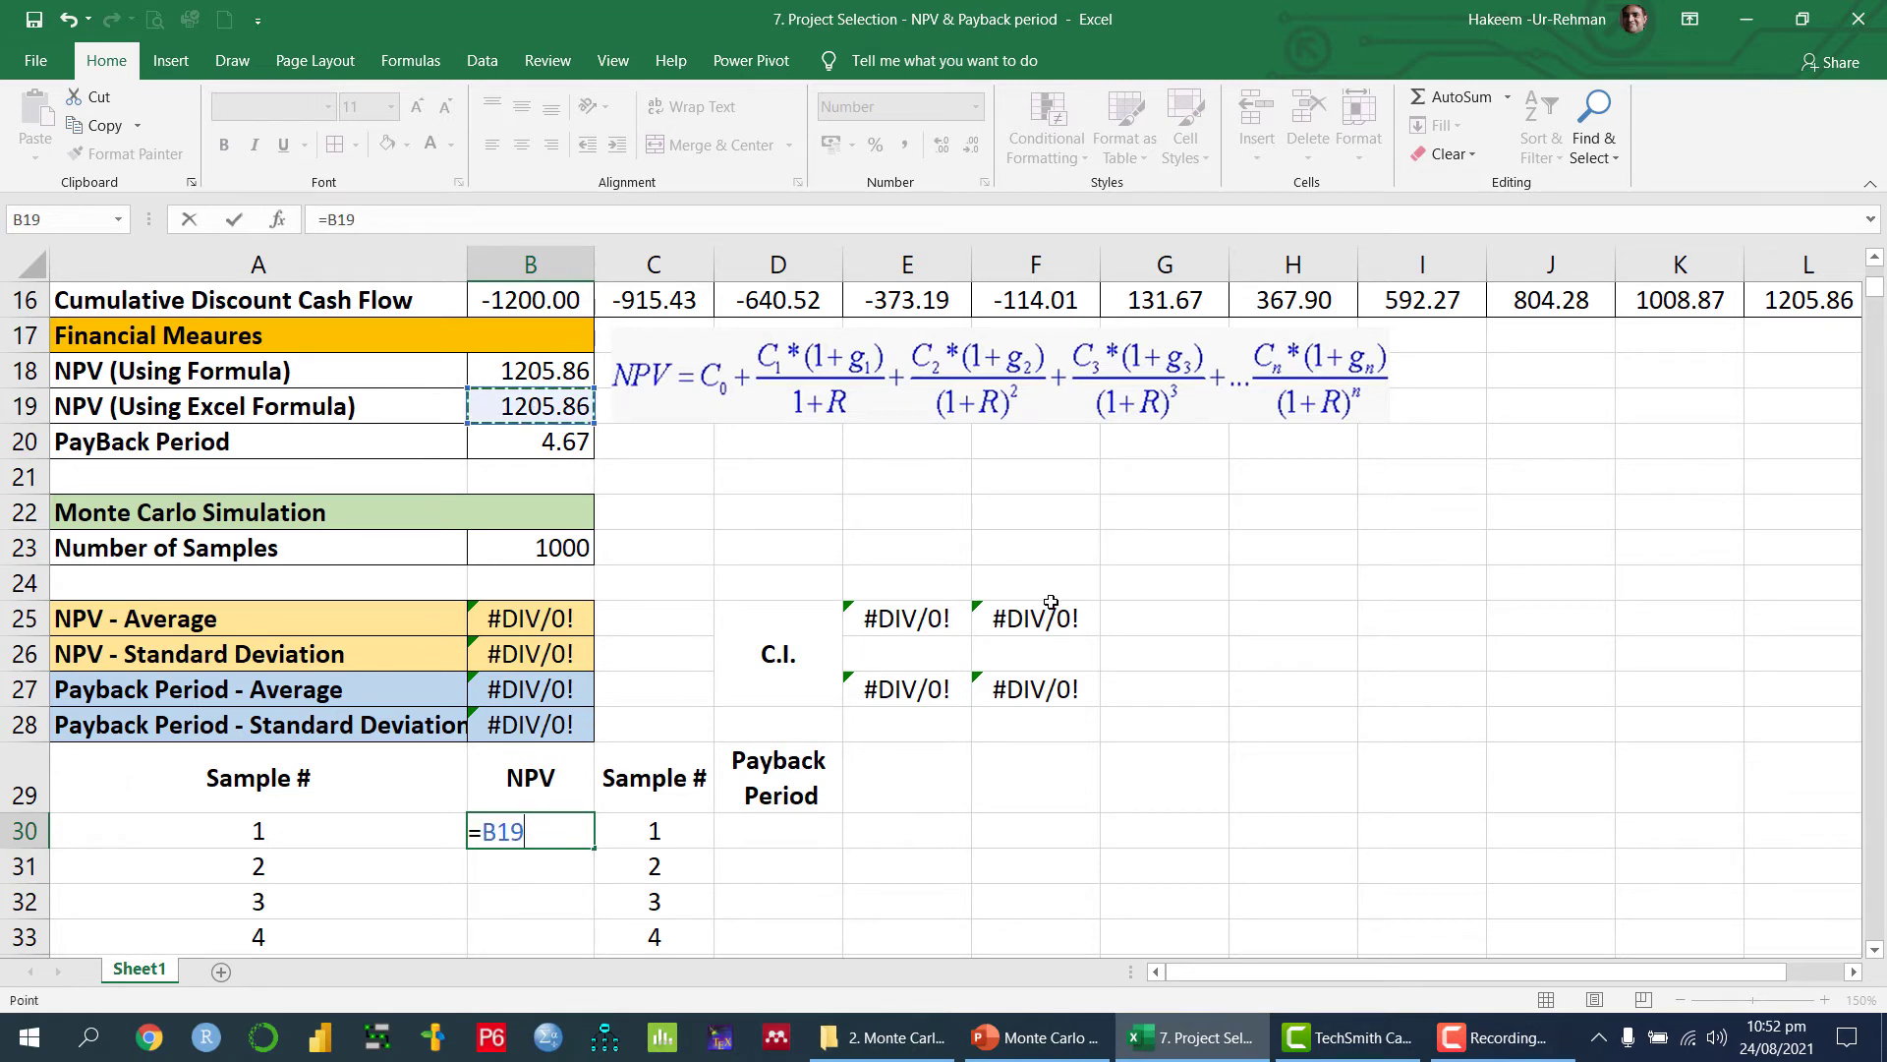
{"action": "key", "text": "Return"}
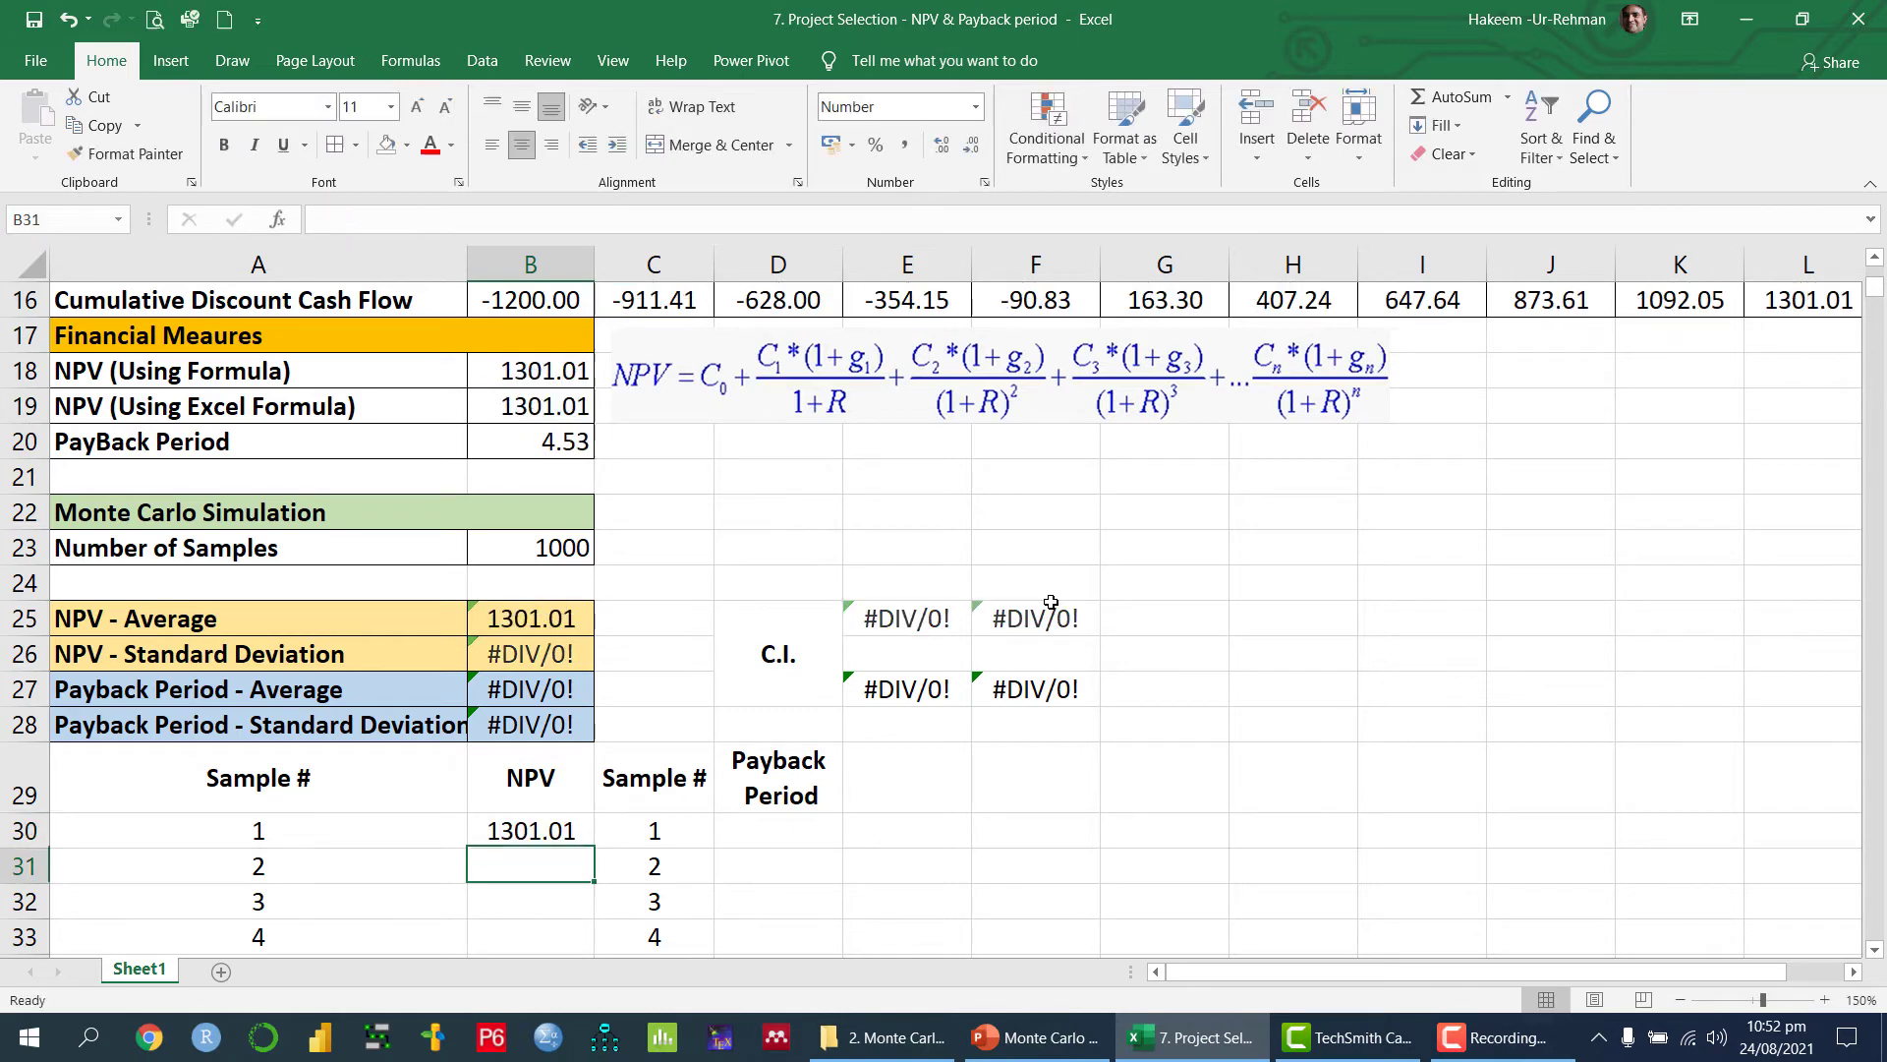
Step: Create a what-if data table over A30:B1029, using the empty cell F29 as the column input cell
{"action": "scroll", "coordinate": [1051, 603], "scroll_direction": "down", "scroll_amount": 2}
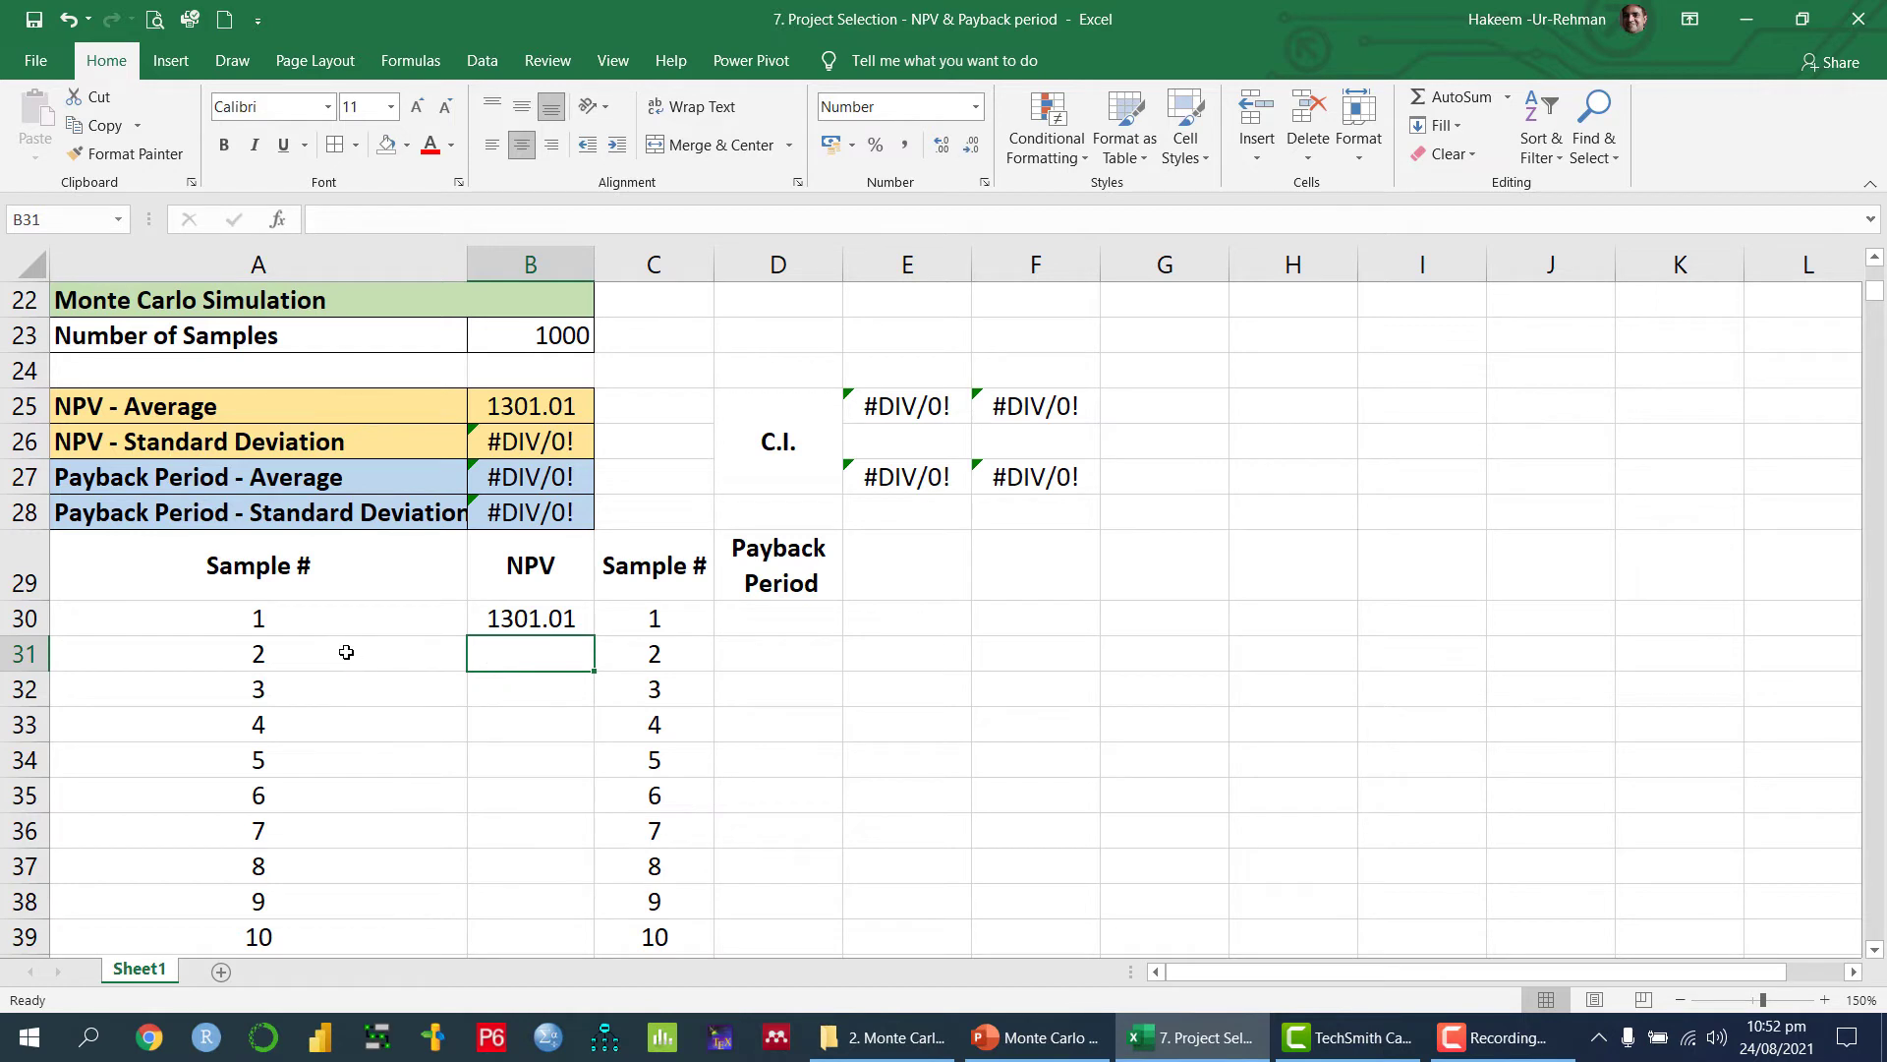
{"action": "left_click", "coordinate": [341, 616]}
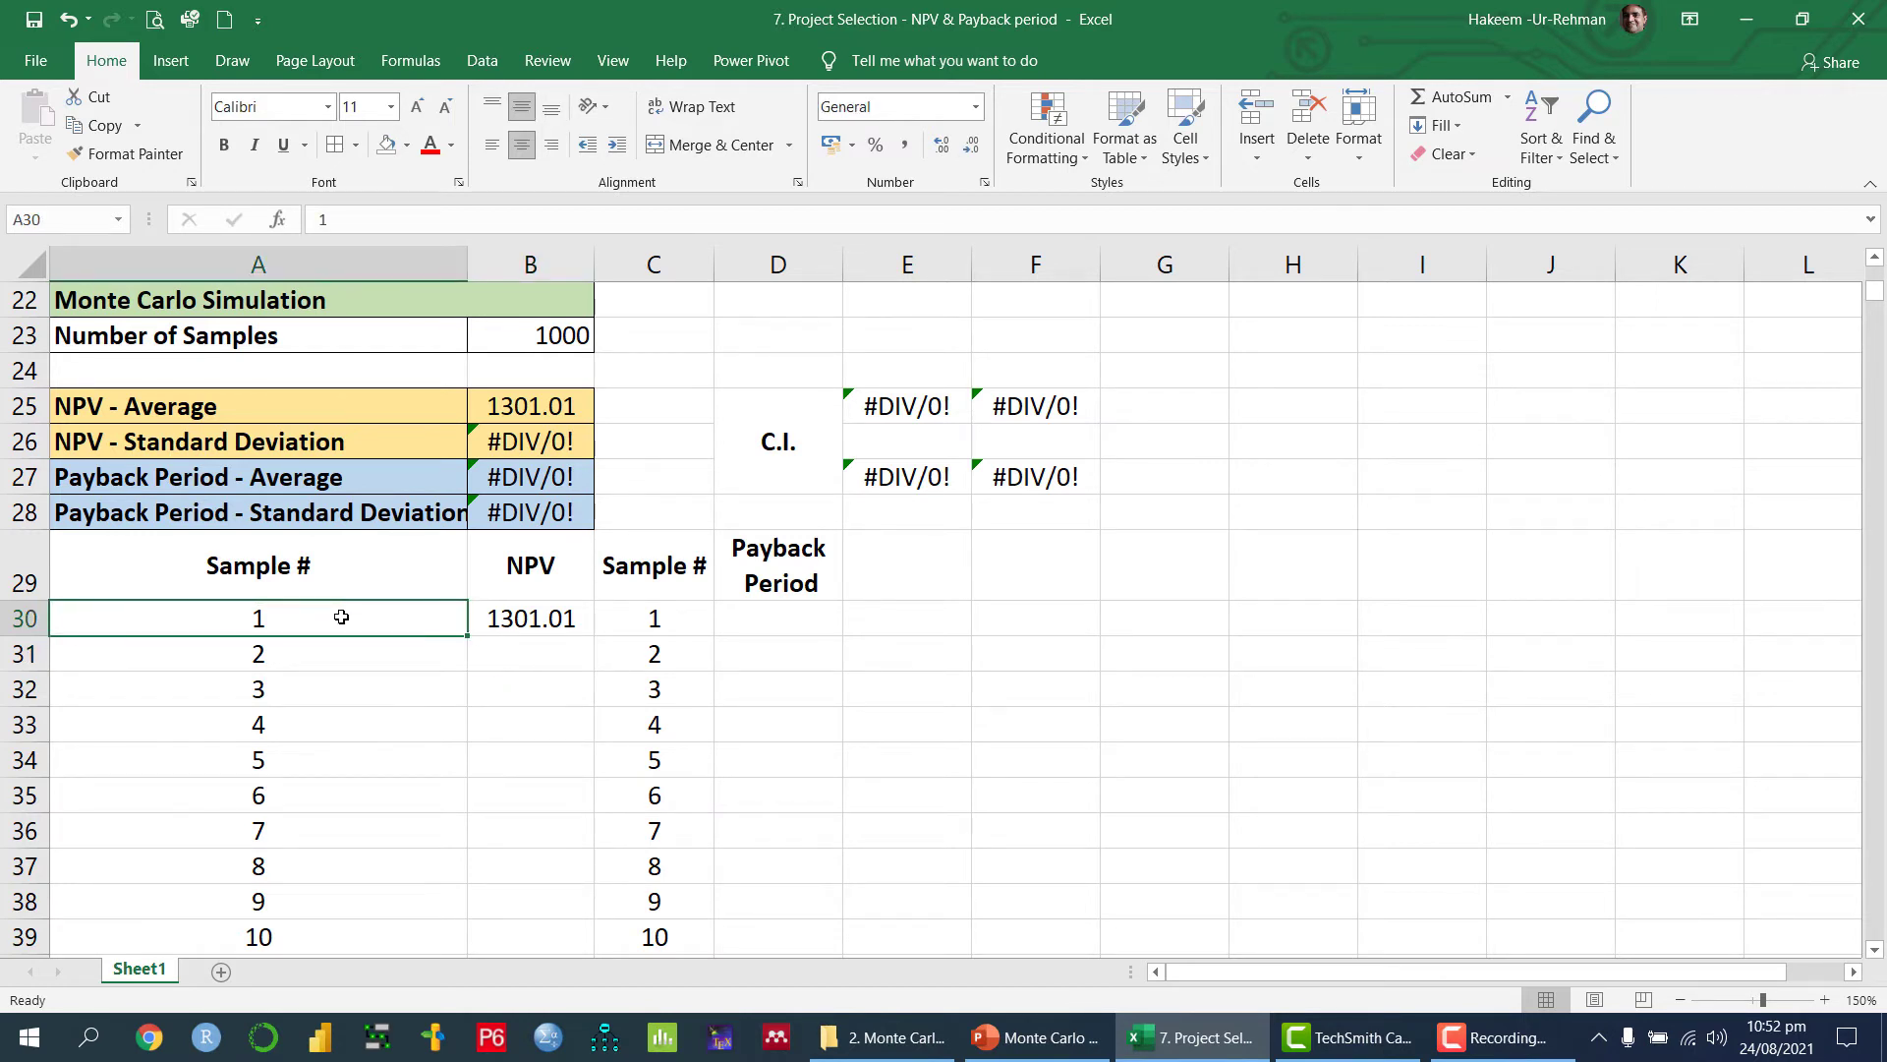
{"action": "key", "text": "shift+Right"}
{"action": "key", "text": "ctrl+shift+Down"}
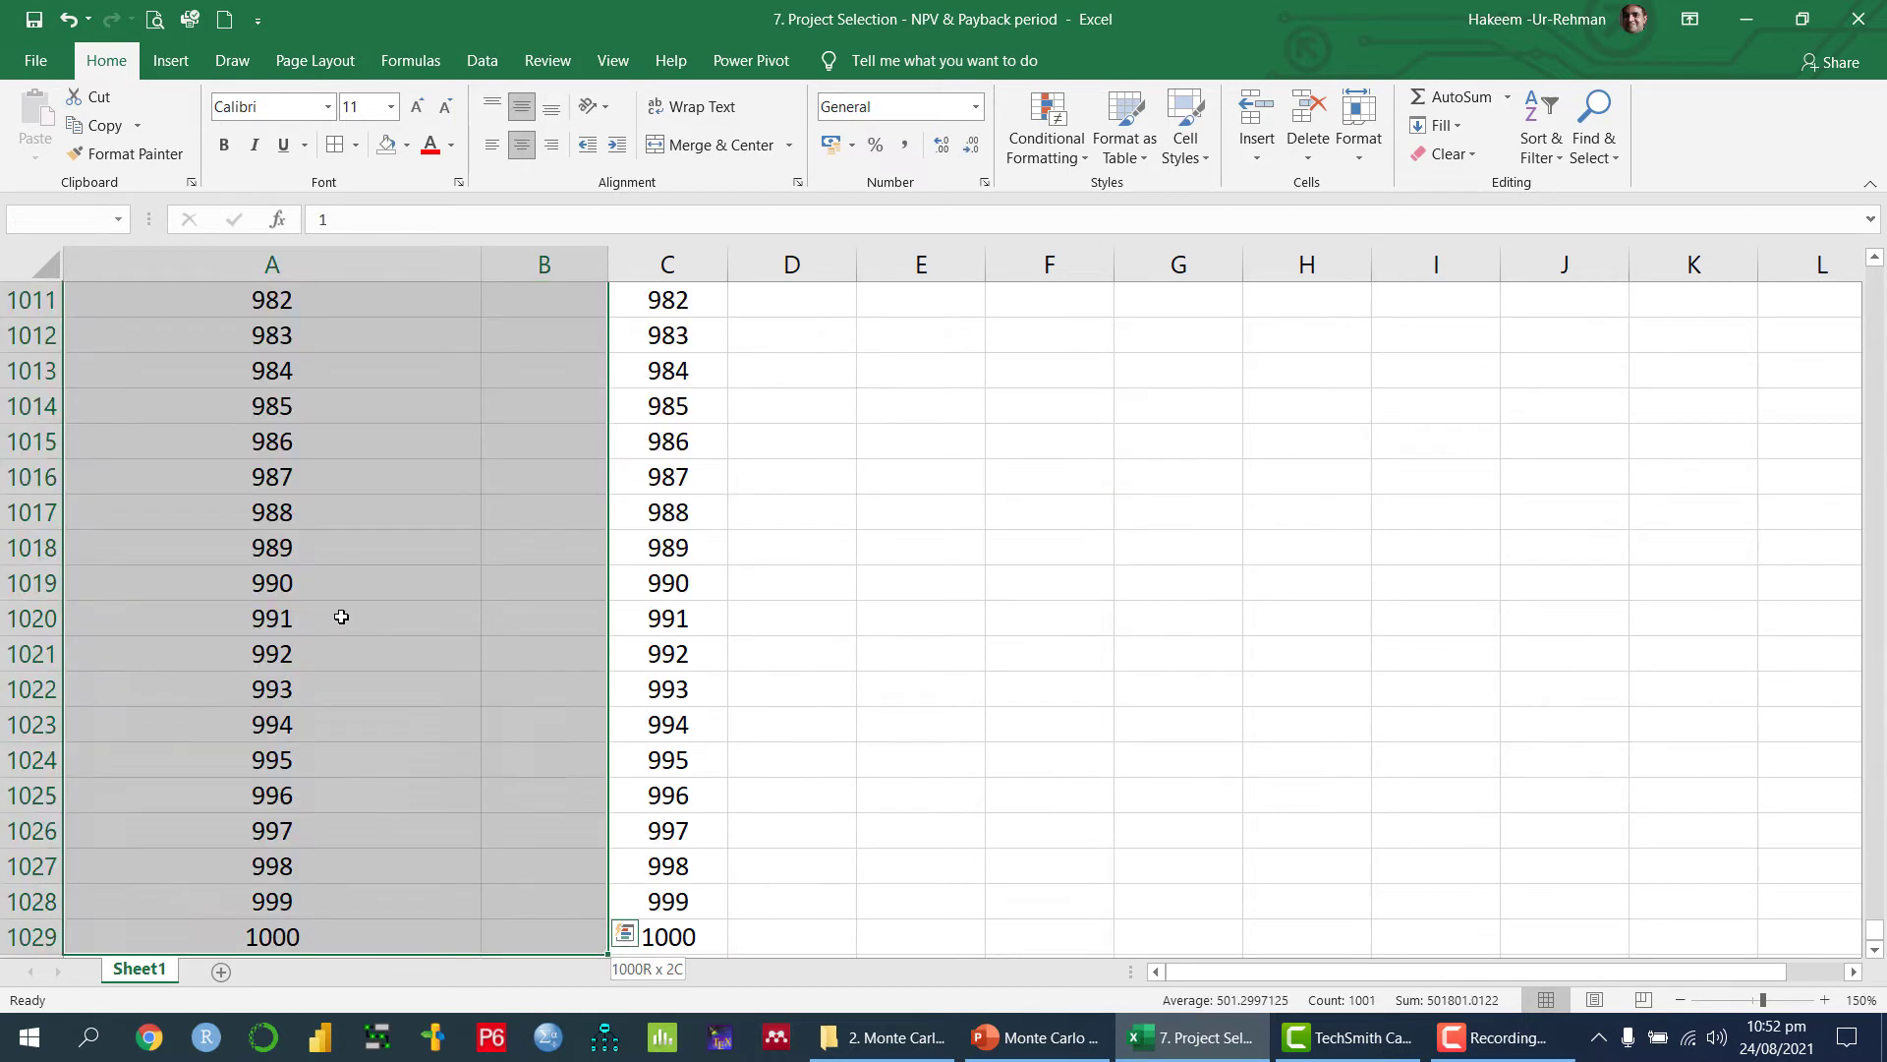
{"action": "left_click_drag", "start_coordinate": [1875, 929], "coordinate": [1884, 531]}
{"action": "left_click_drag", "start_coordinate": [1884, 447], "coordinate": [1879, 292]}
{"action": "scroll", "coordinate": [908, 540], "scroll_direction": "up", "scroll_amount": 20}
{"action": "scroll", "coordinate": [908, 540], "scroll_direction": "up", "scroll_amount": 20}
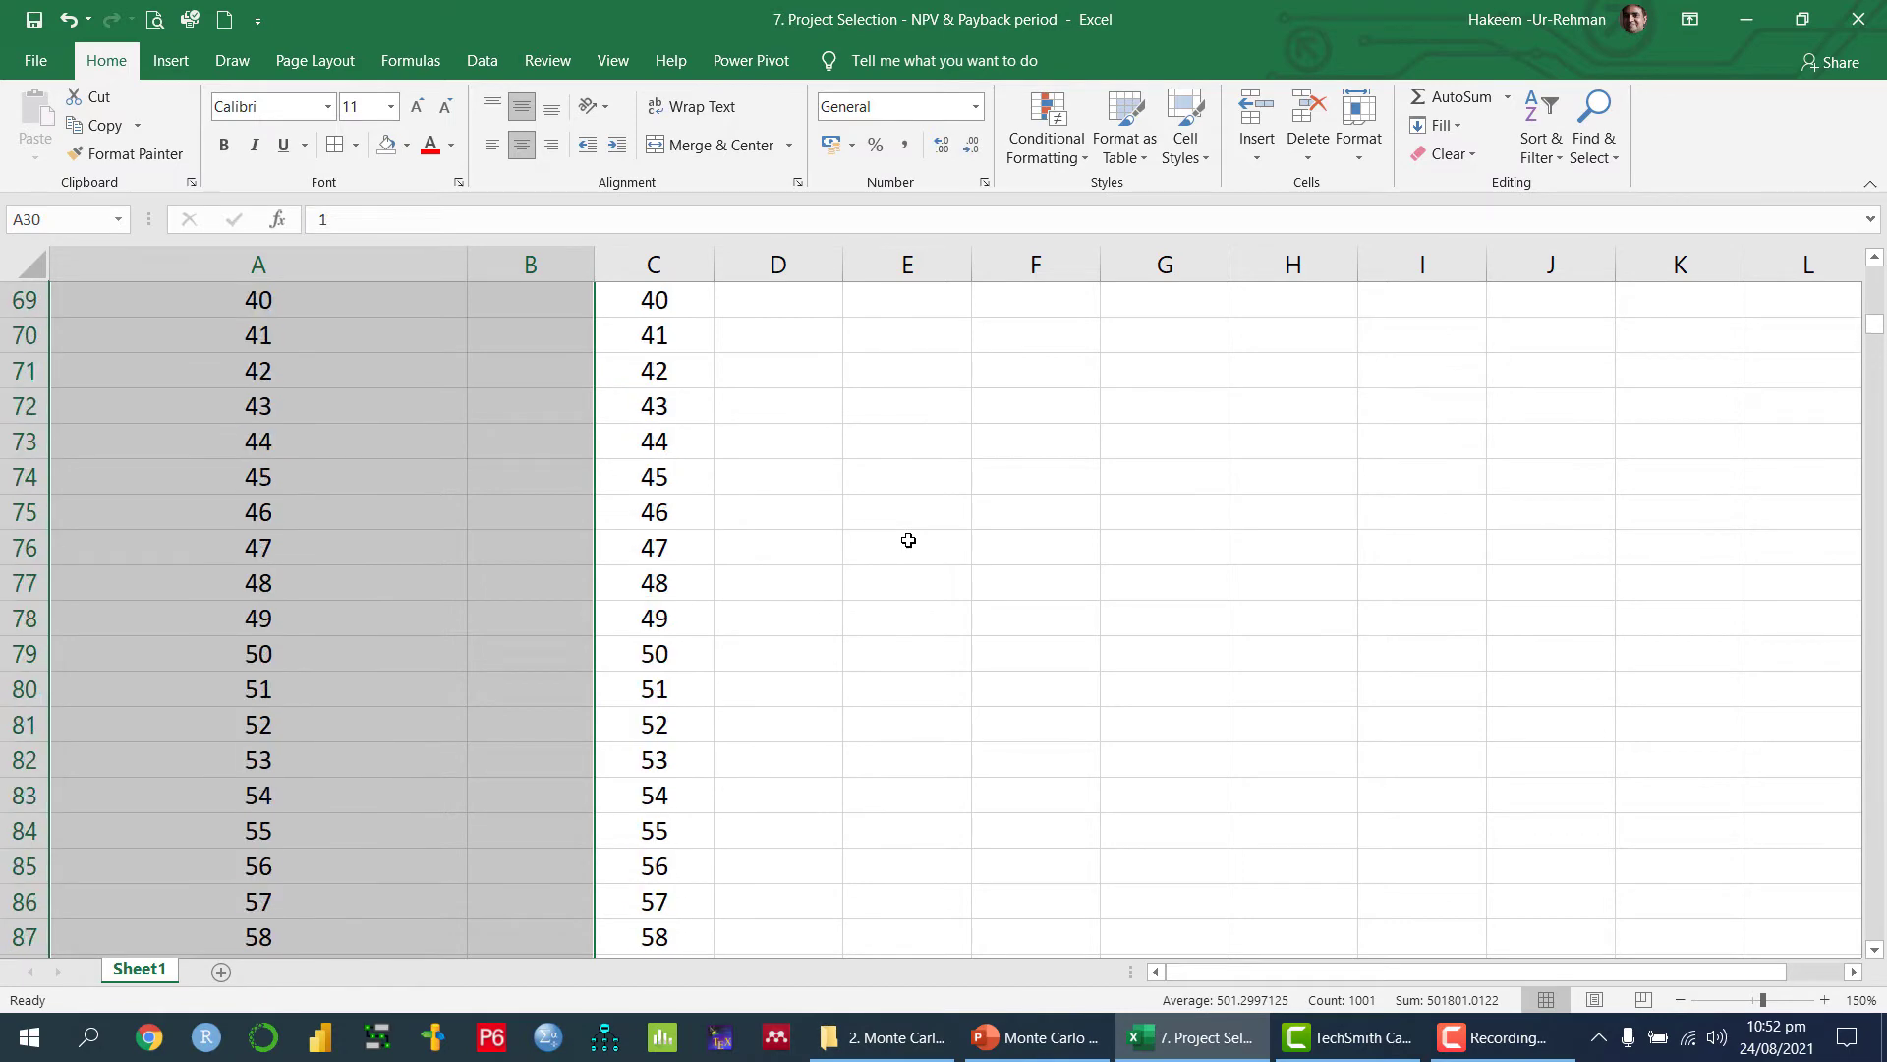
{"action": "scroll", "coordinate": [908, 539], "scroll_direction": "down", "scroll_amount": 7}
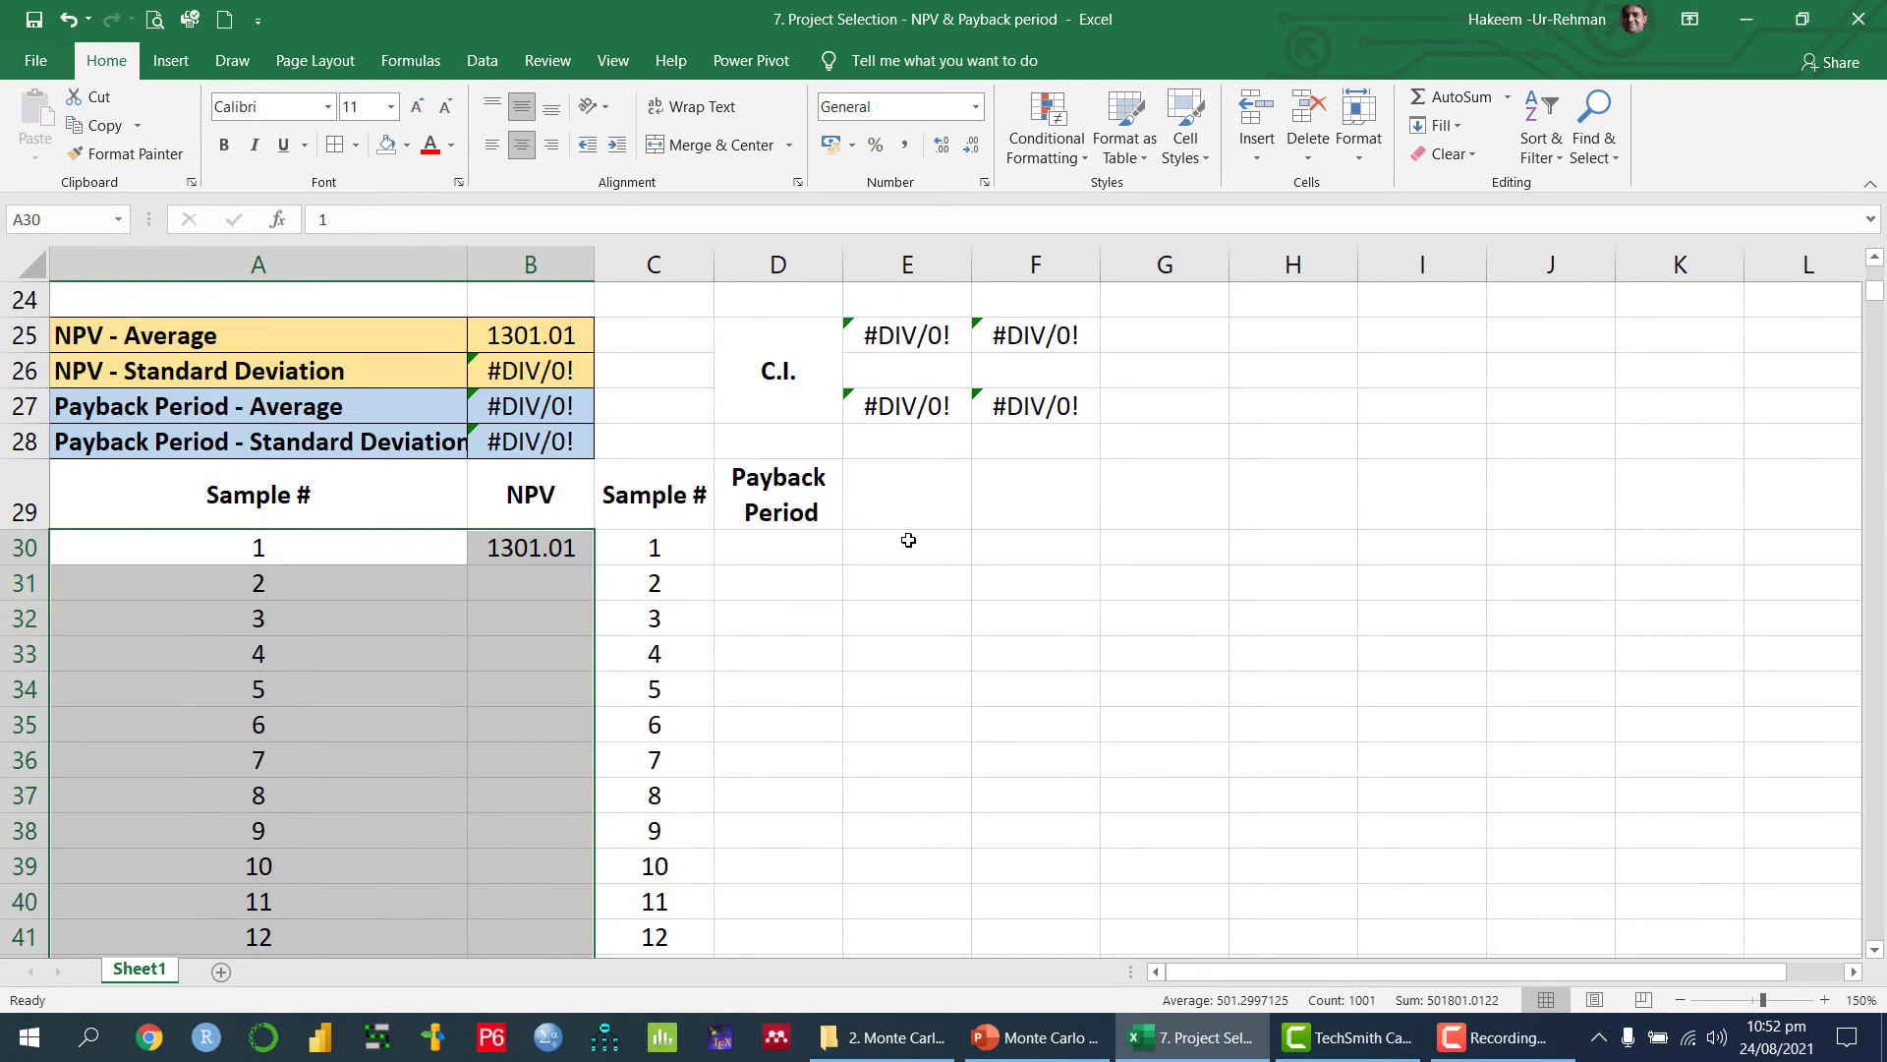
{"action": "left_click", "coordinate": [481, 60]}
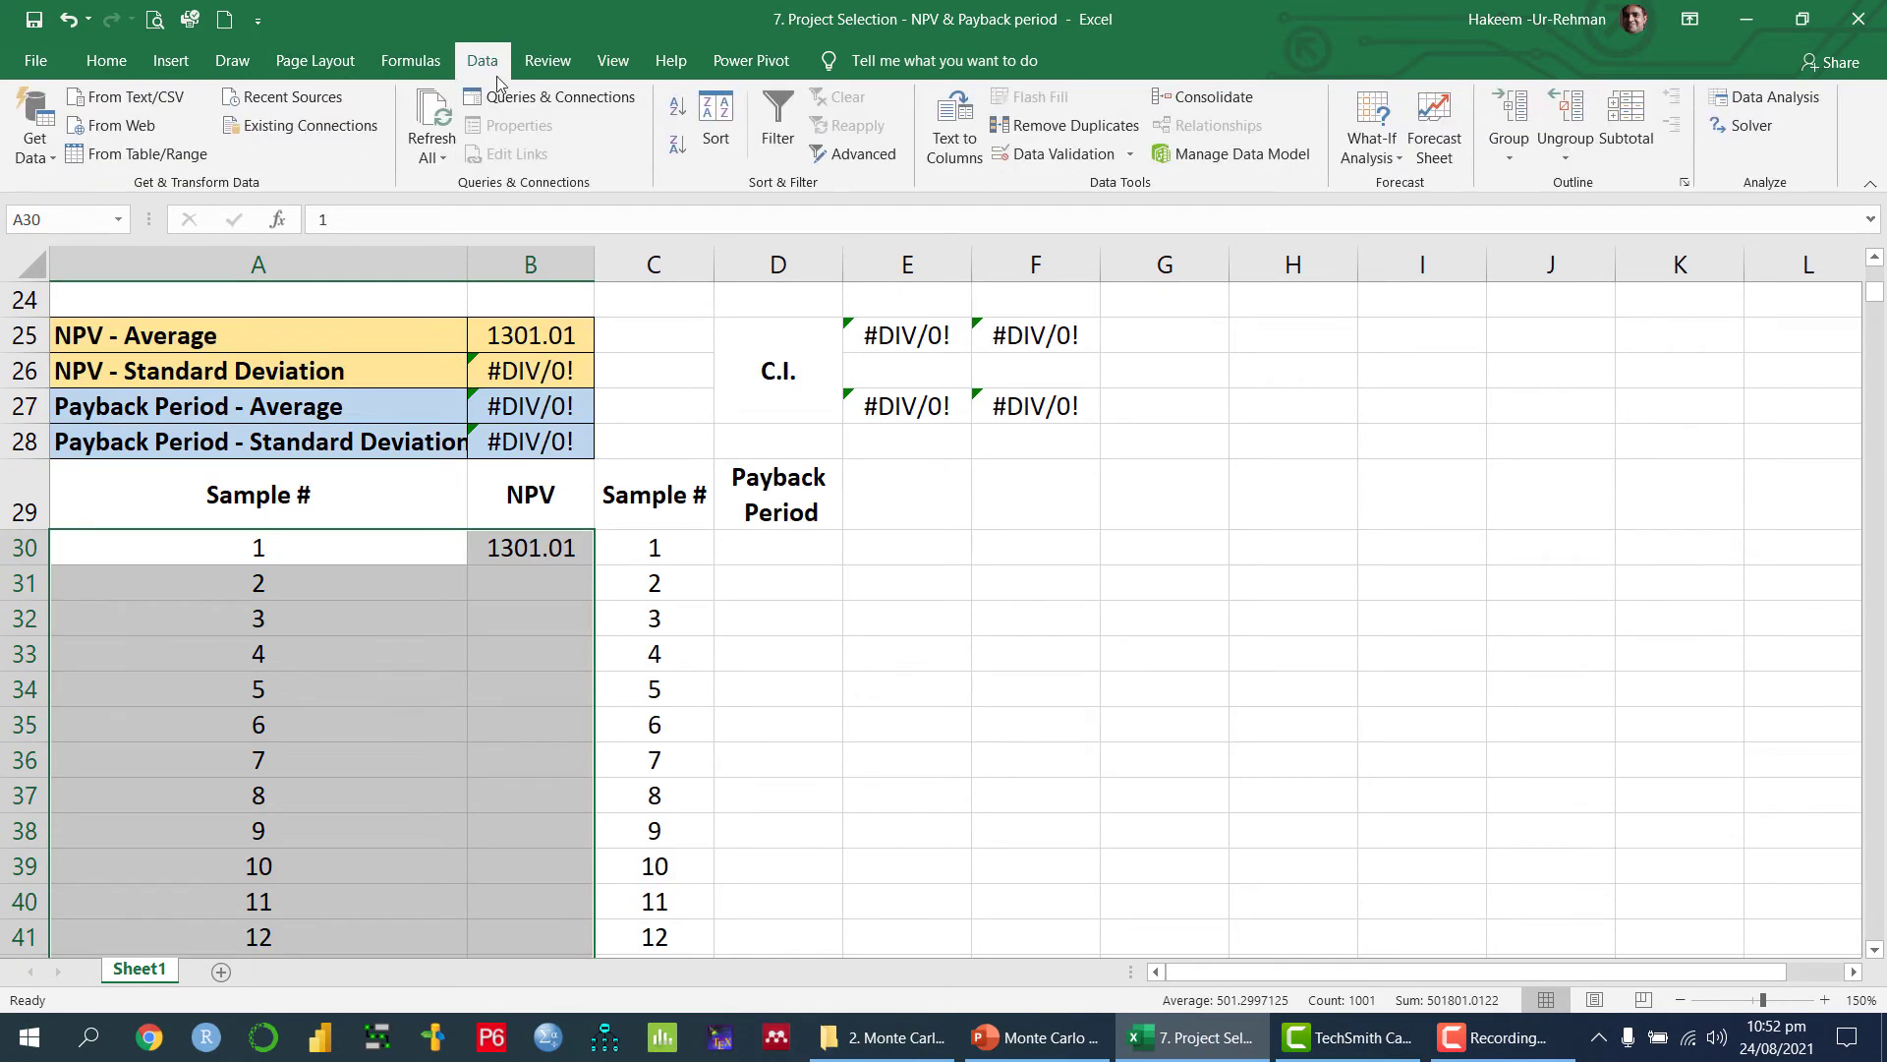
{"action": "left_click", "coordinate": [1399, 160]}
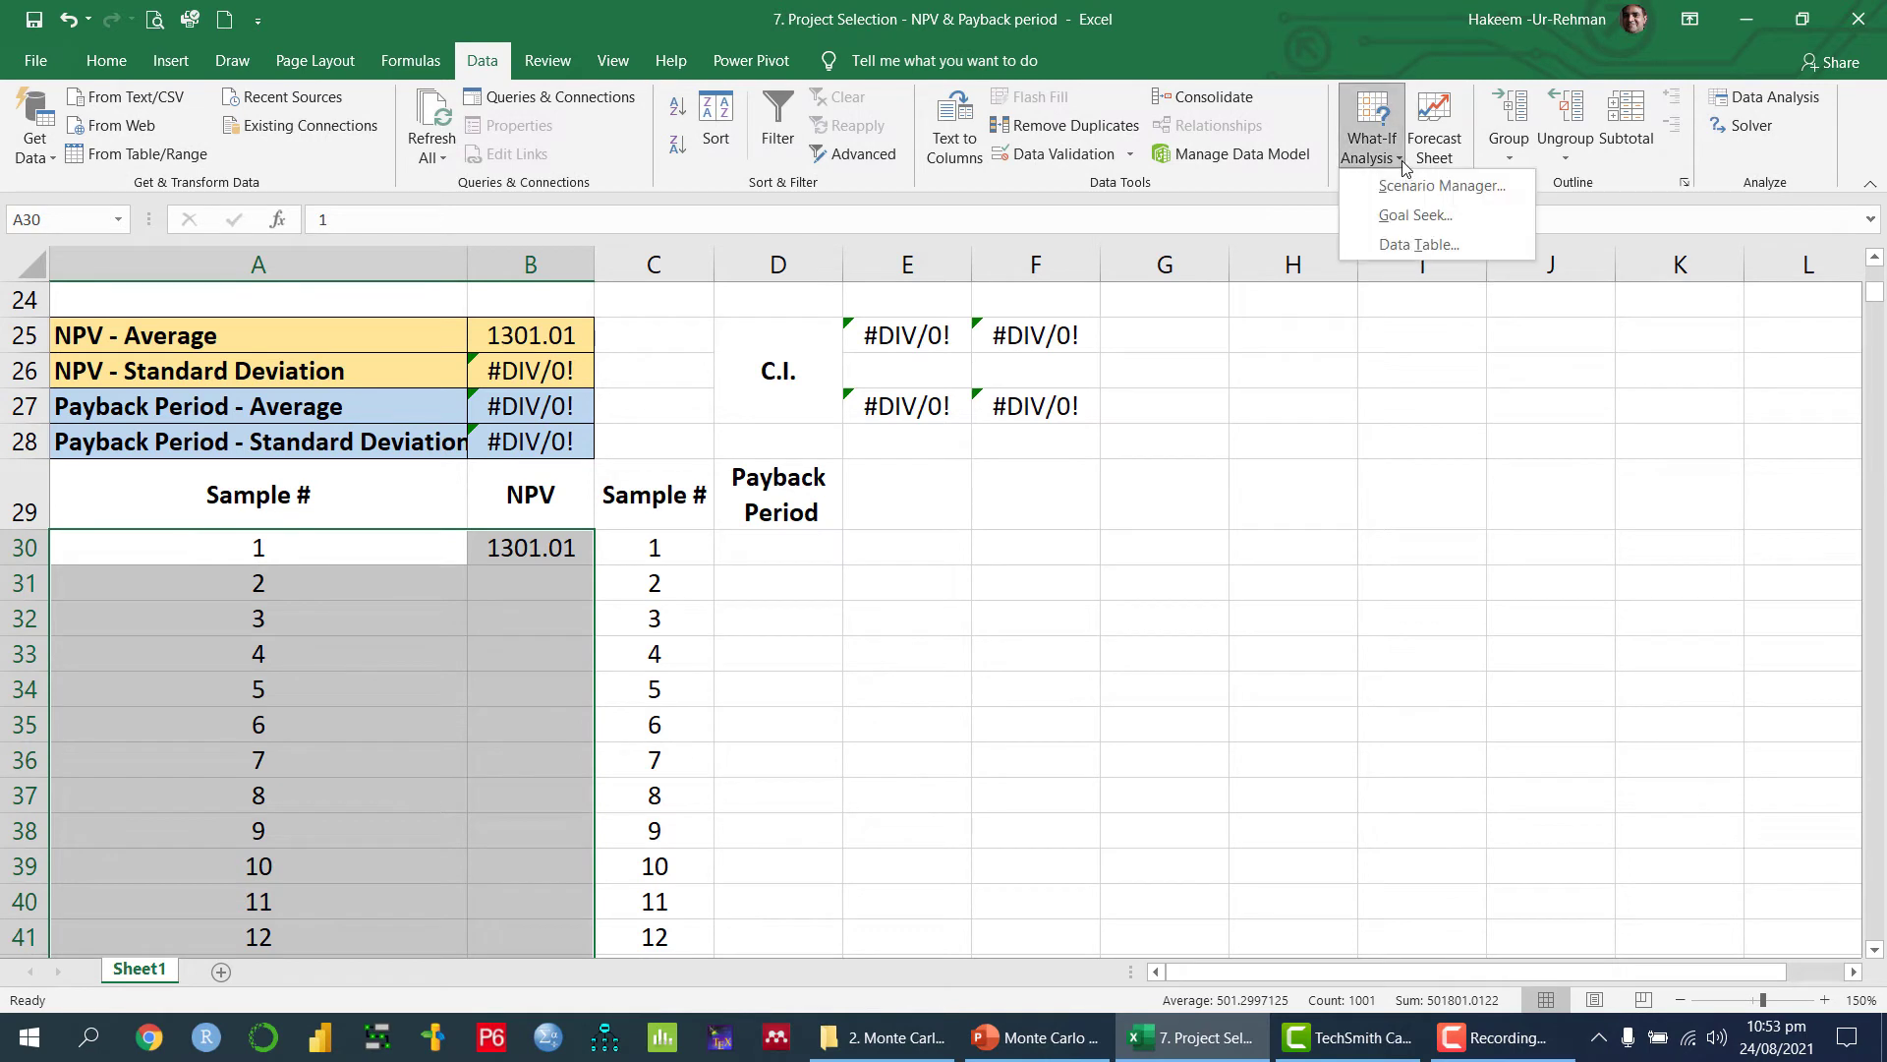
{"action": "left_click", "coordinate": [1418, 245]}
{"action": "left_click", "coordinate": [1302, 352]}
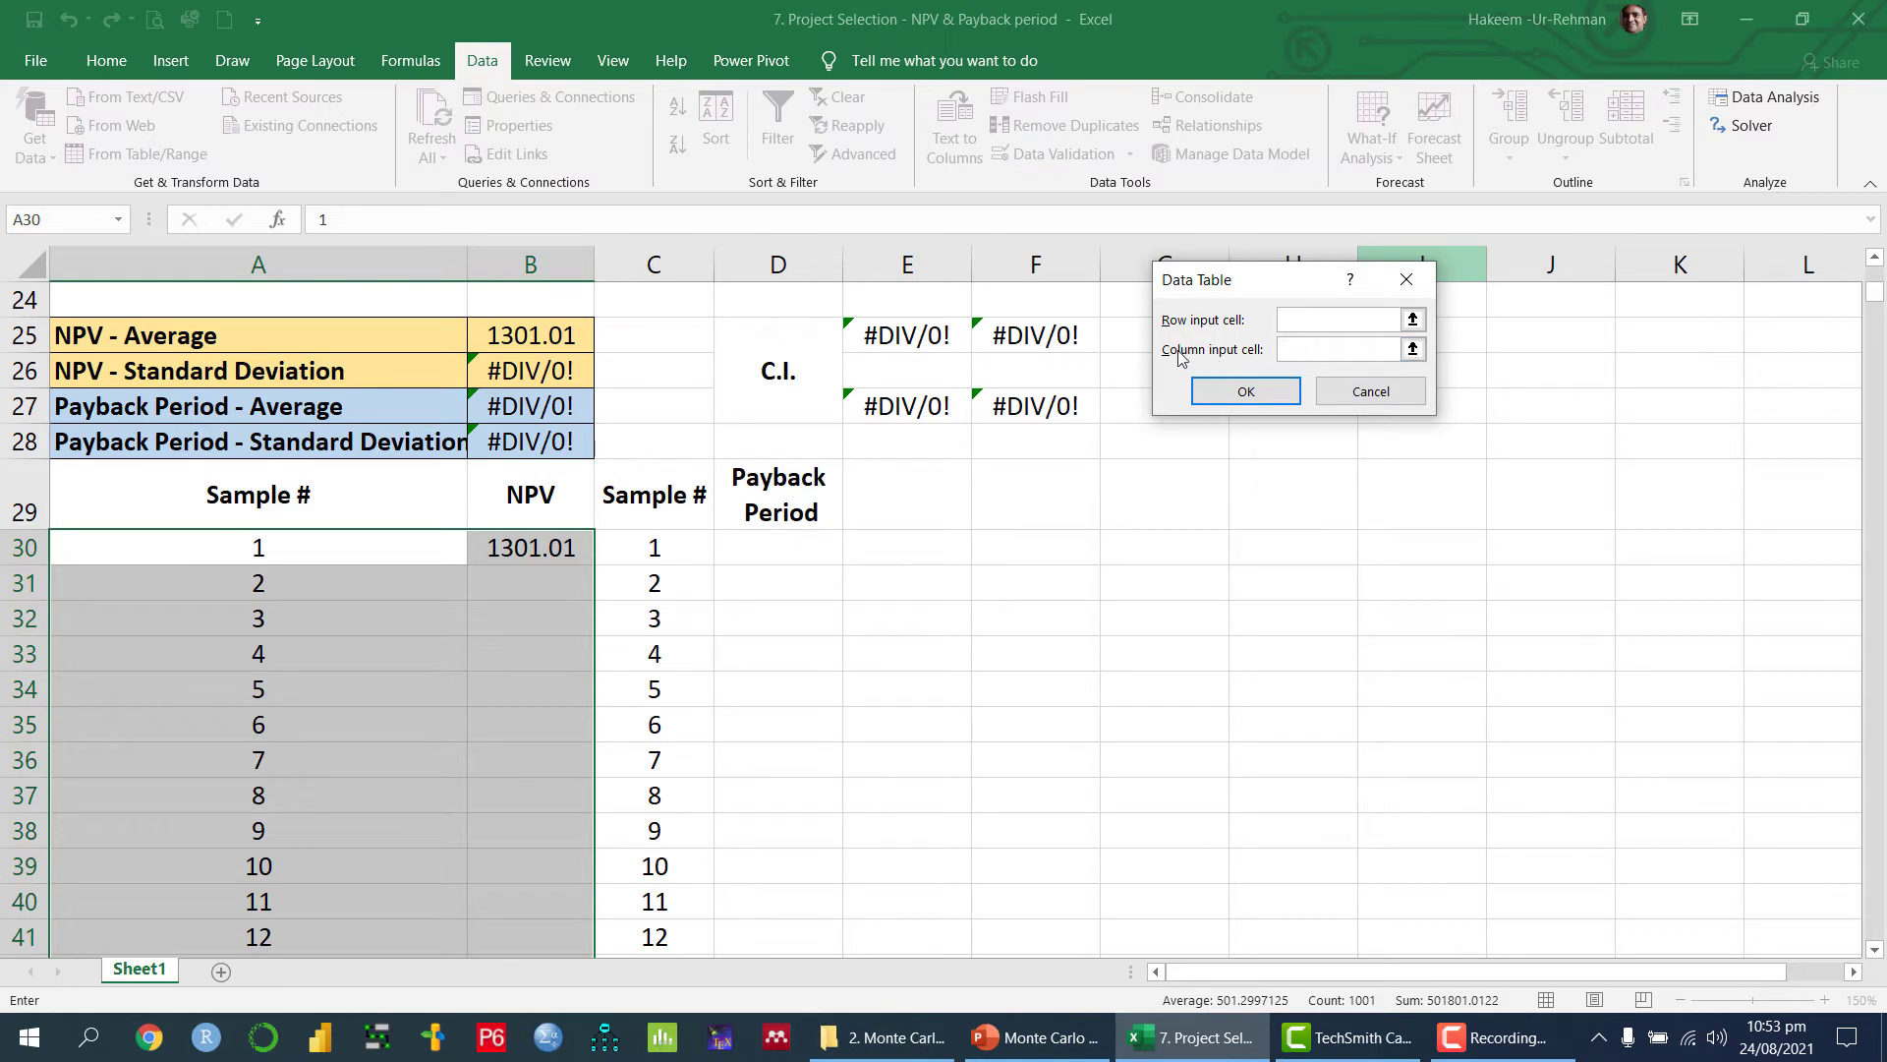
{"action": "left_click", "coordinate": [1413, 350]}
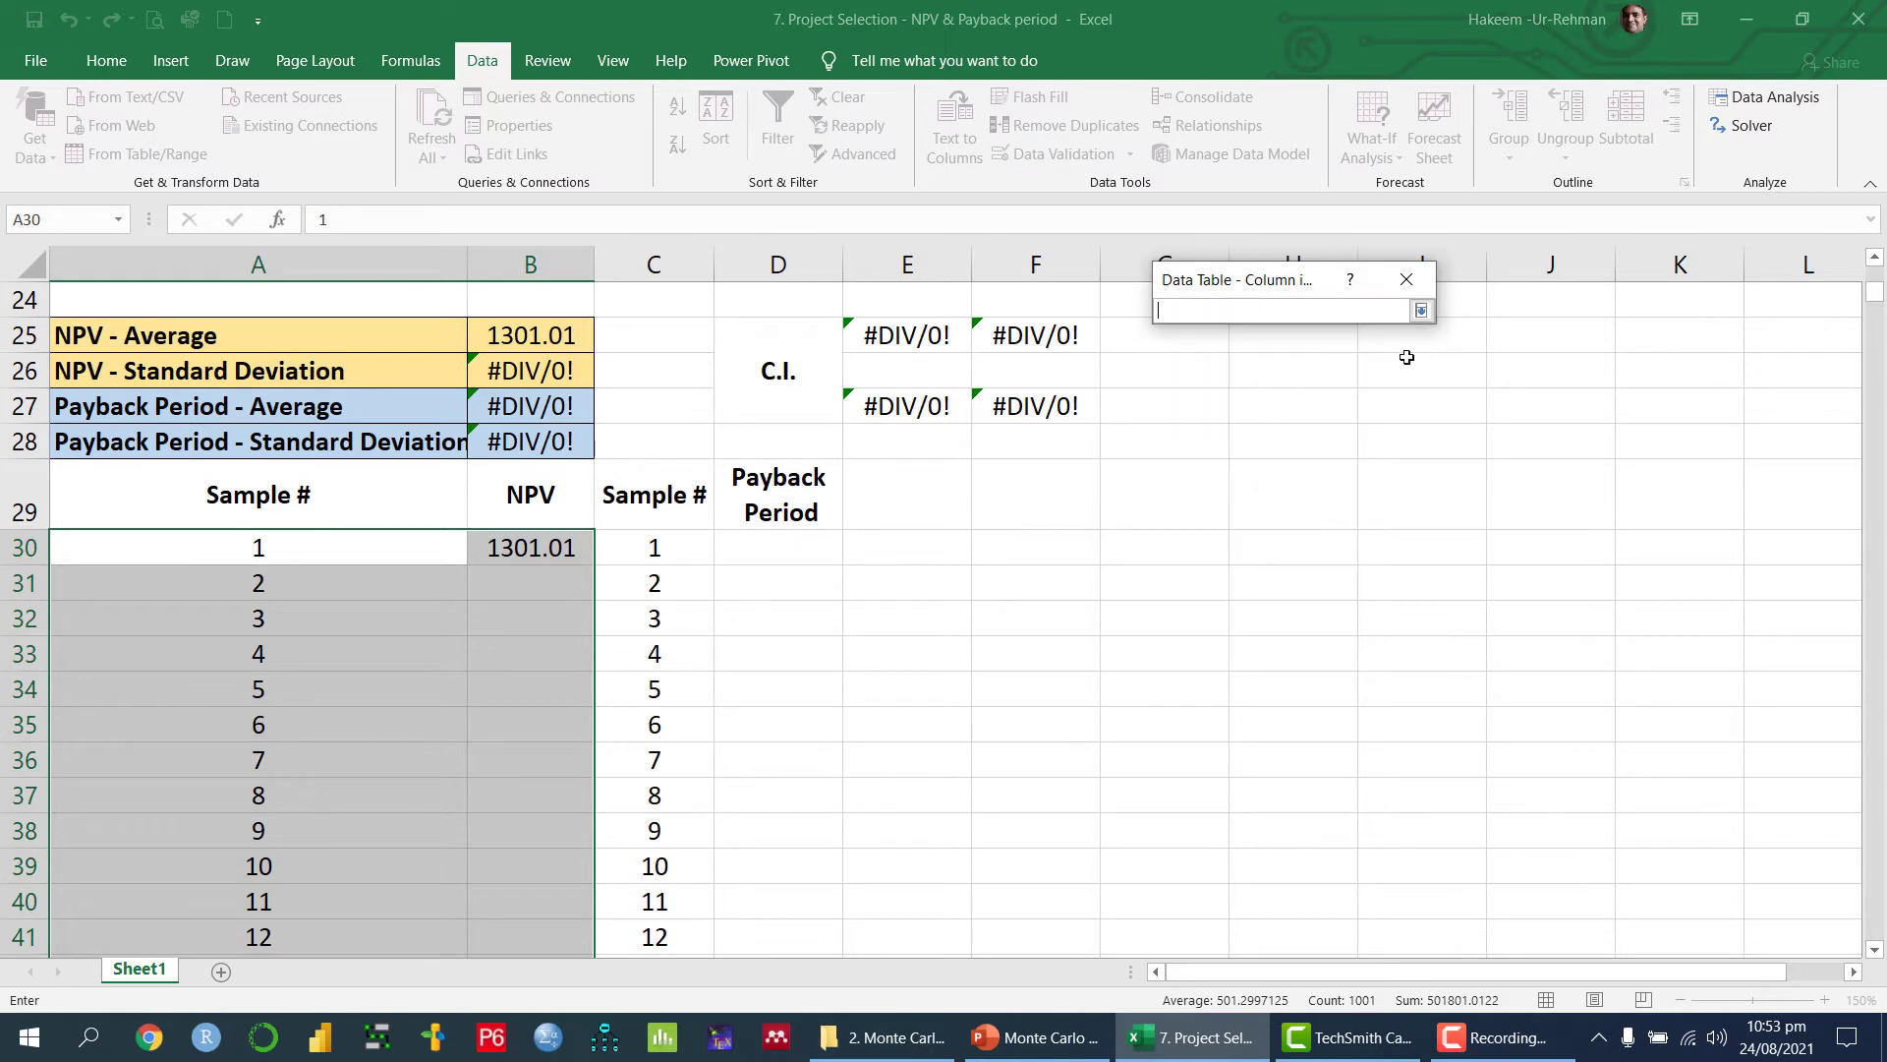
{"action": "left_click", "coordinate": [1006, 501]}
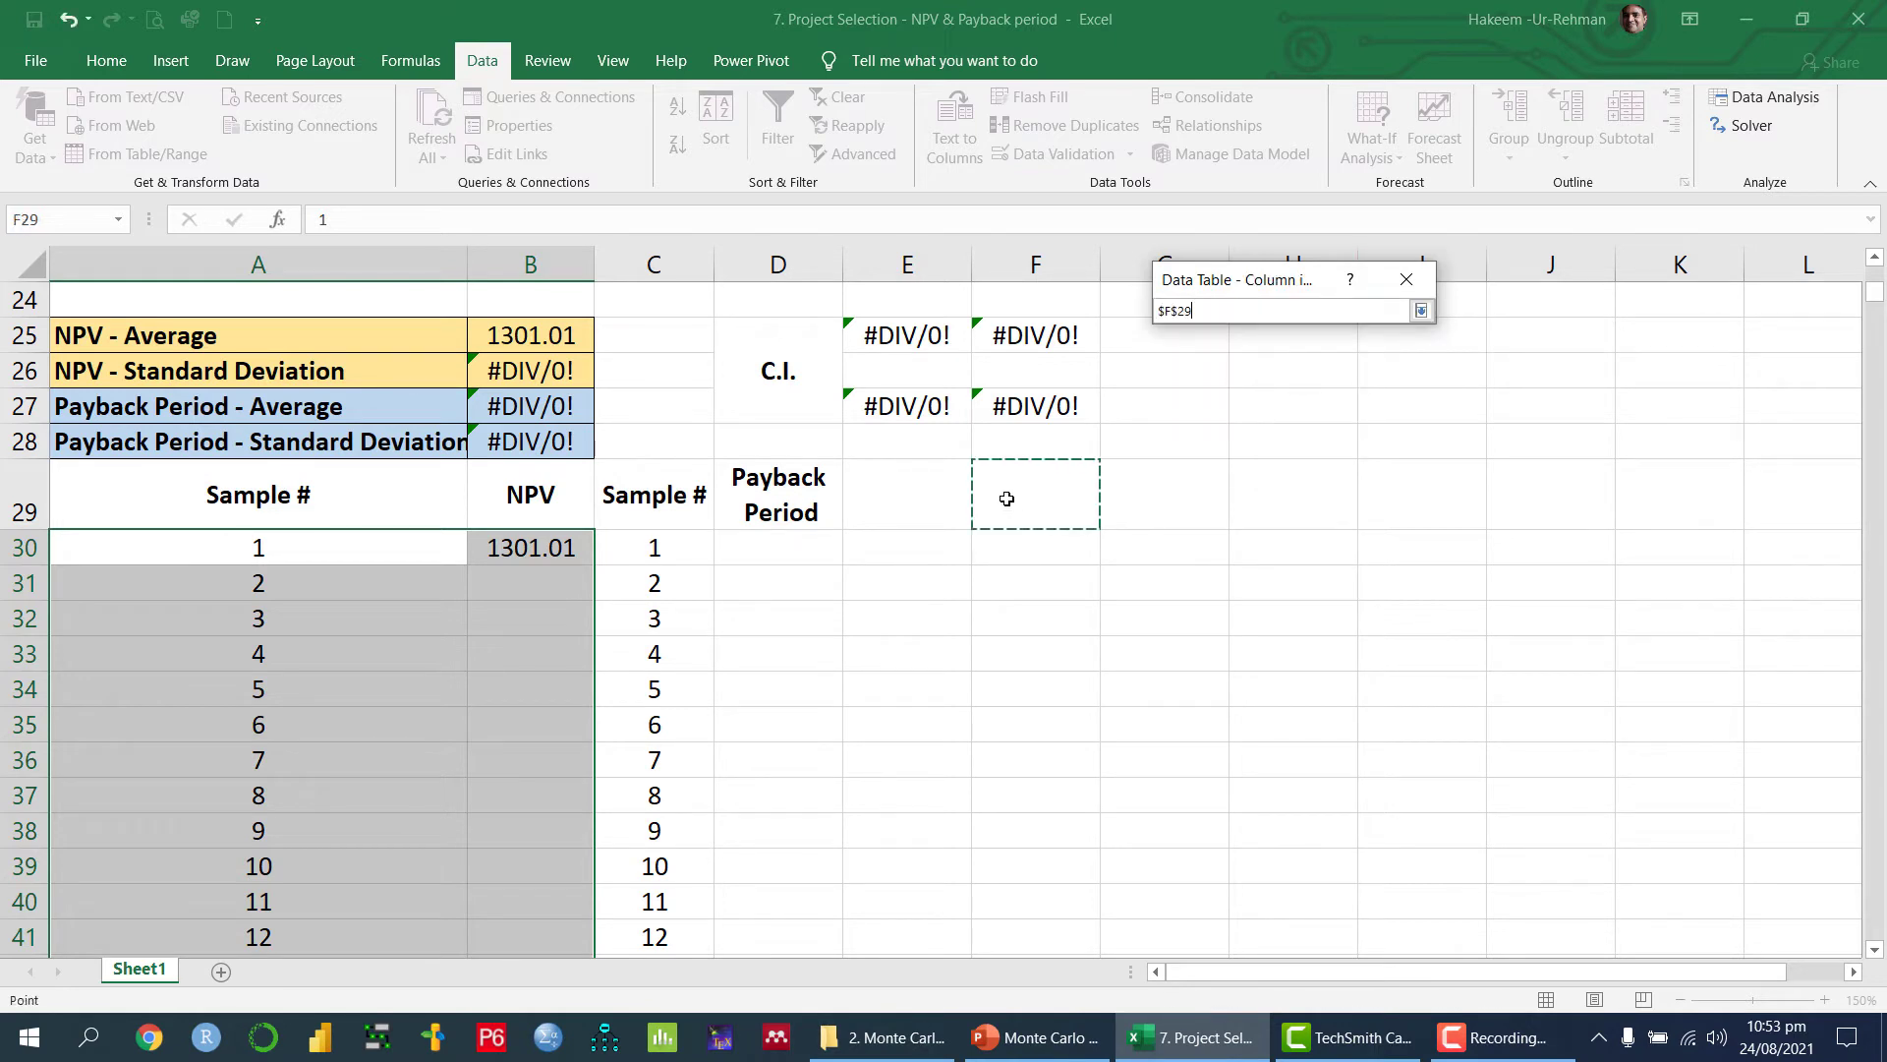
{"action": "left_click", "coordinate": [1421, 311]}
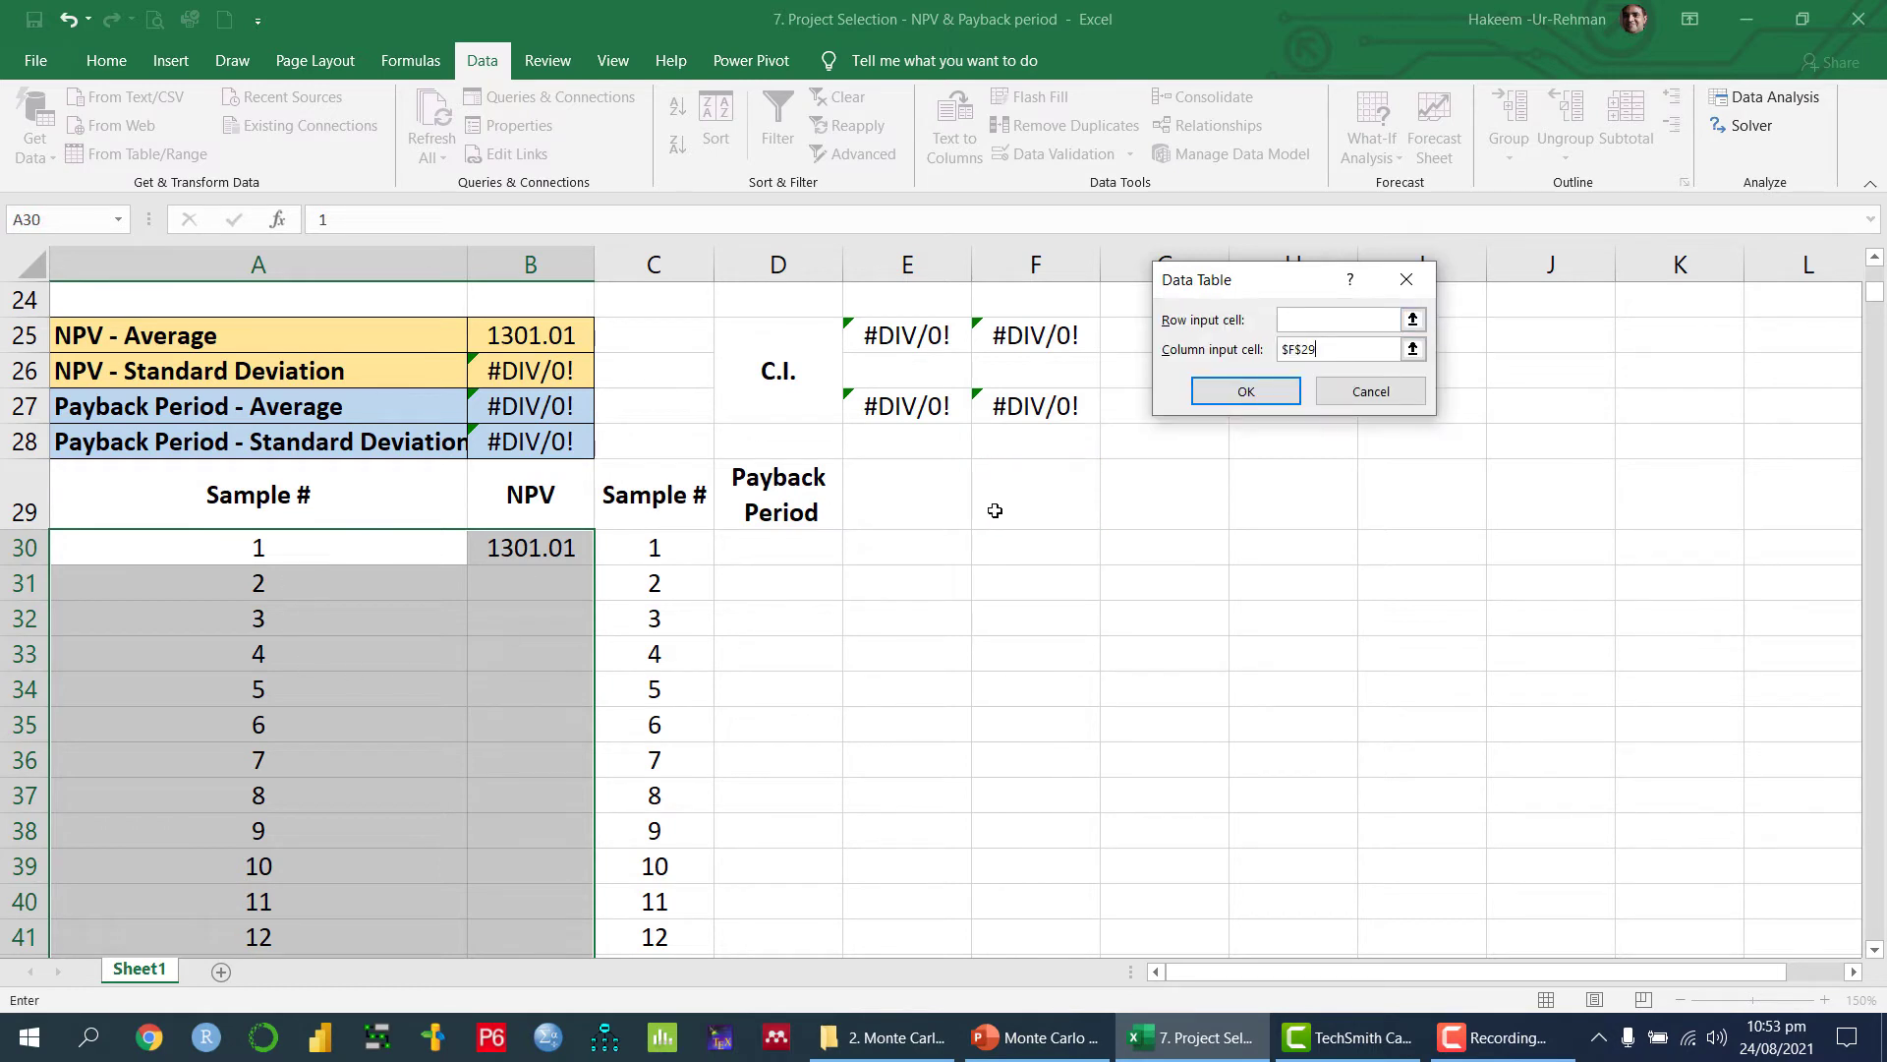
{"action": "left_click", "coordinate": [1245, 392]}
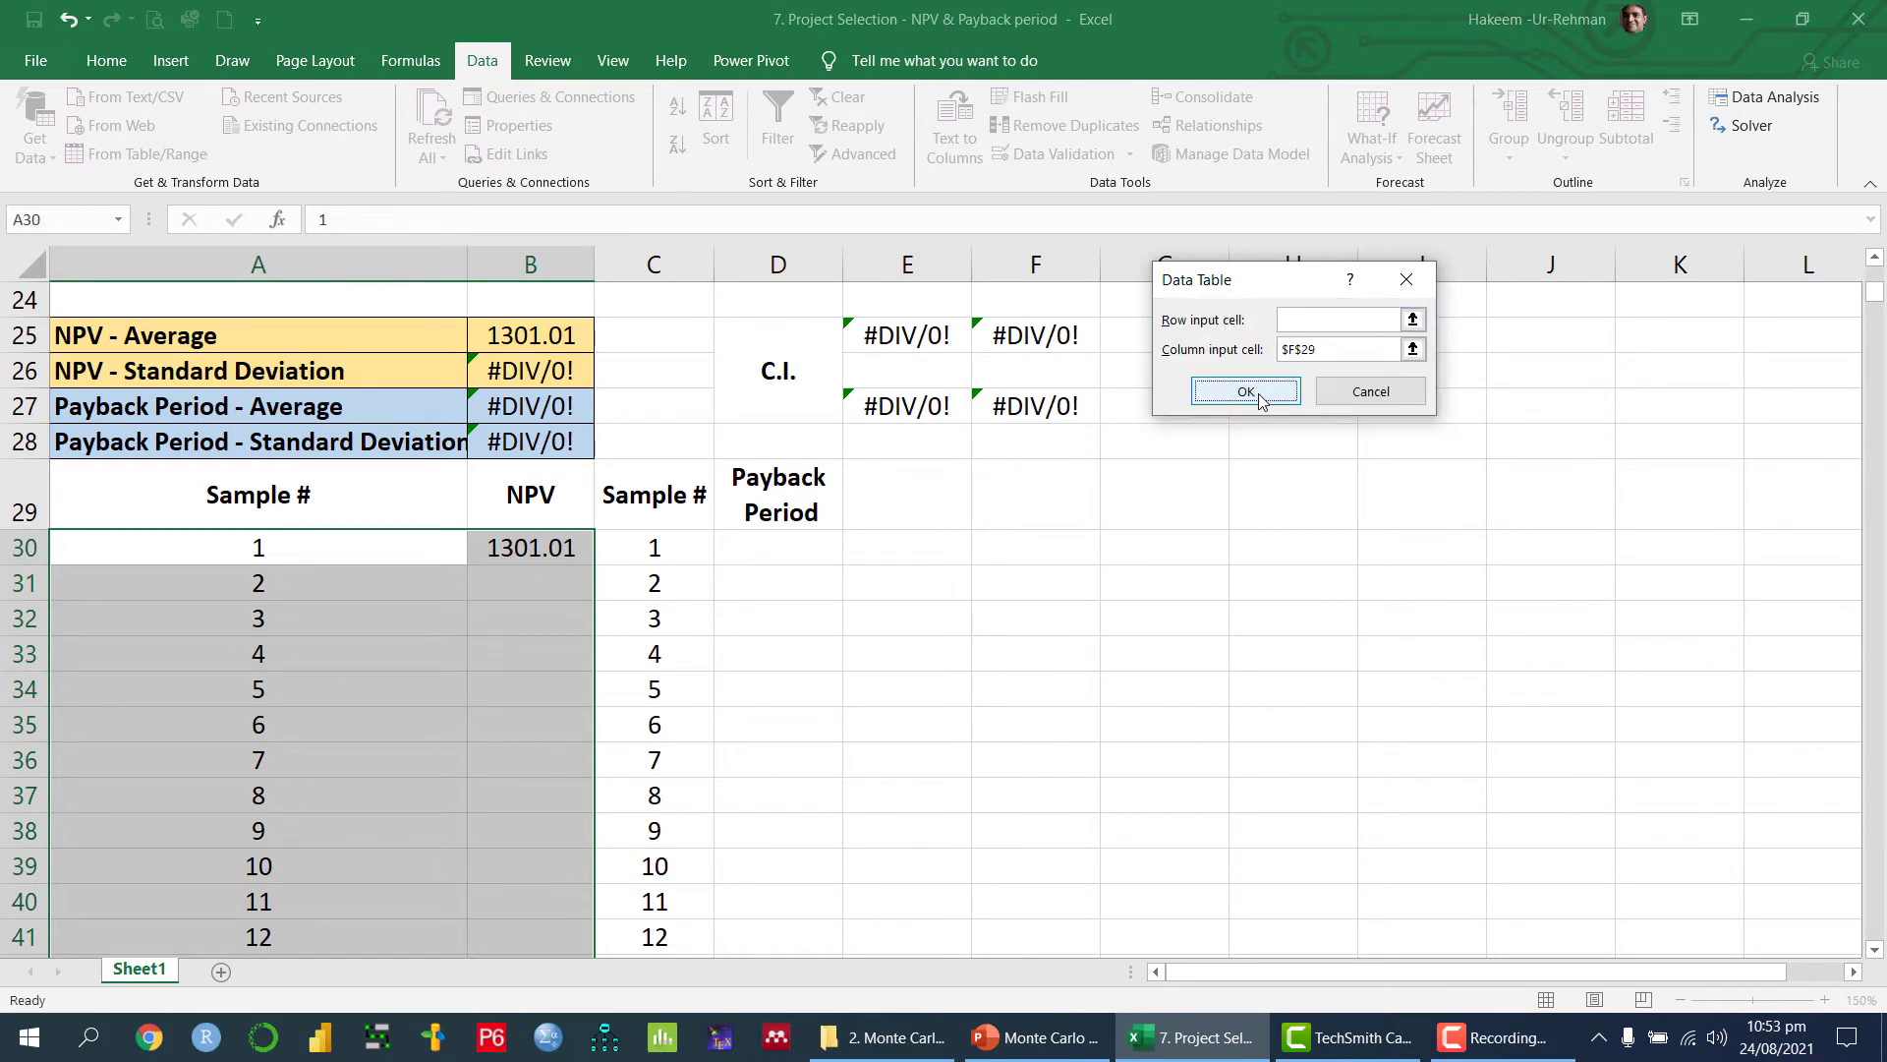
Step: Examine the simulated NPV samples in column B and the TABLE formula in B31
{"action": "left_click", "coordinate": [540, 568]}
{"action": "scroll", "coordinate": [536, 626], "scroll_direction": "up", "scroll_amount": 2}
{"action": "scroll", "coordinate": [536, 626], "scroll_direction": "down", "scroll_amount": 6}
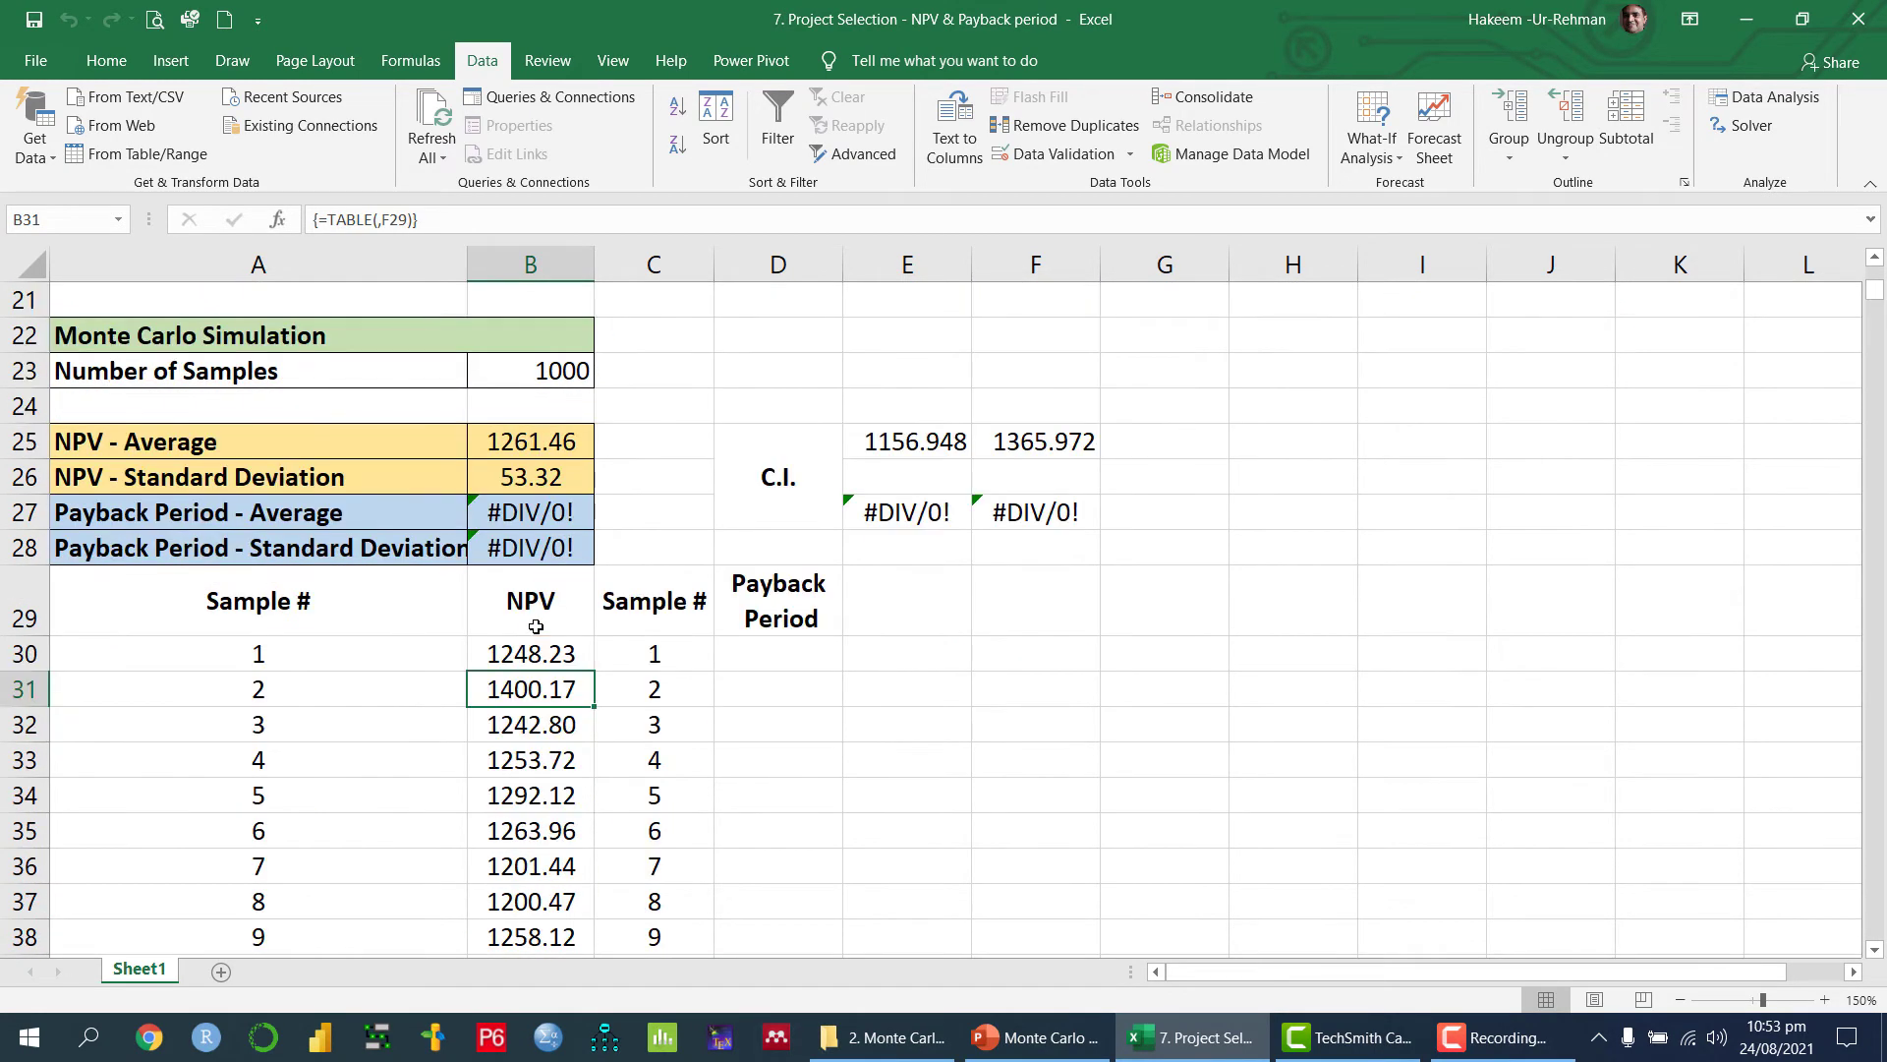
{"action": "scroll", "coordinate": [543, 580], "scroll_direction": "down", "scroll_amount": 5}
{"action": "scroll", "coordinate": [543, 580], "scroll_direction": "up", "scroll_amount": 11}
{"action": "scroll", "coordinate": [544, 580], "scroll_direction": "down", "scroll_amount": 4}
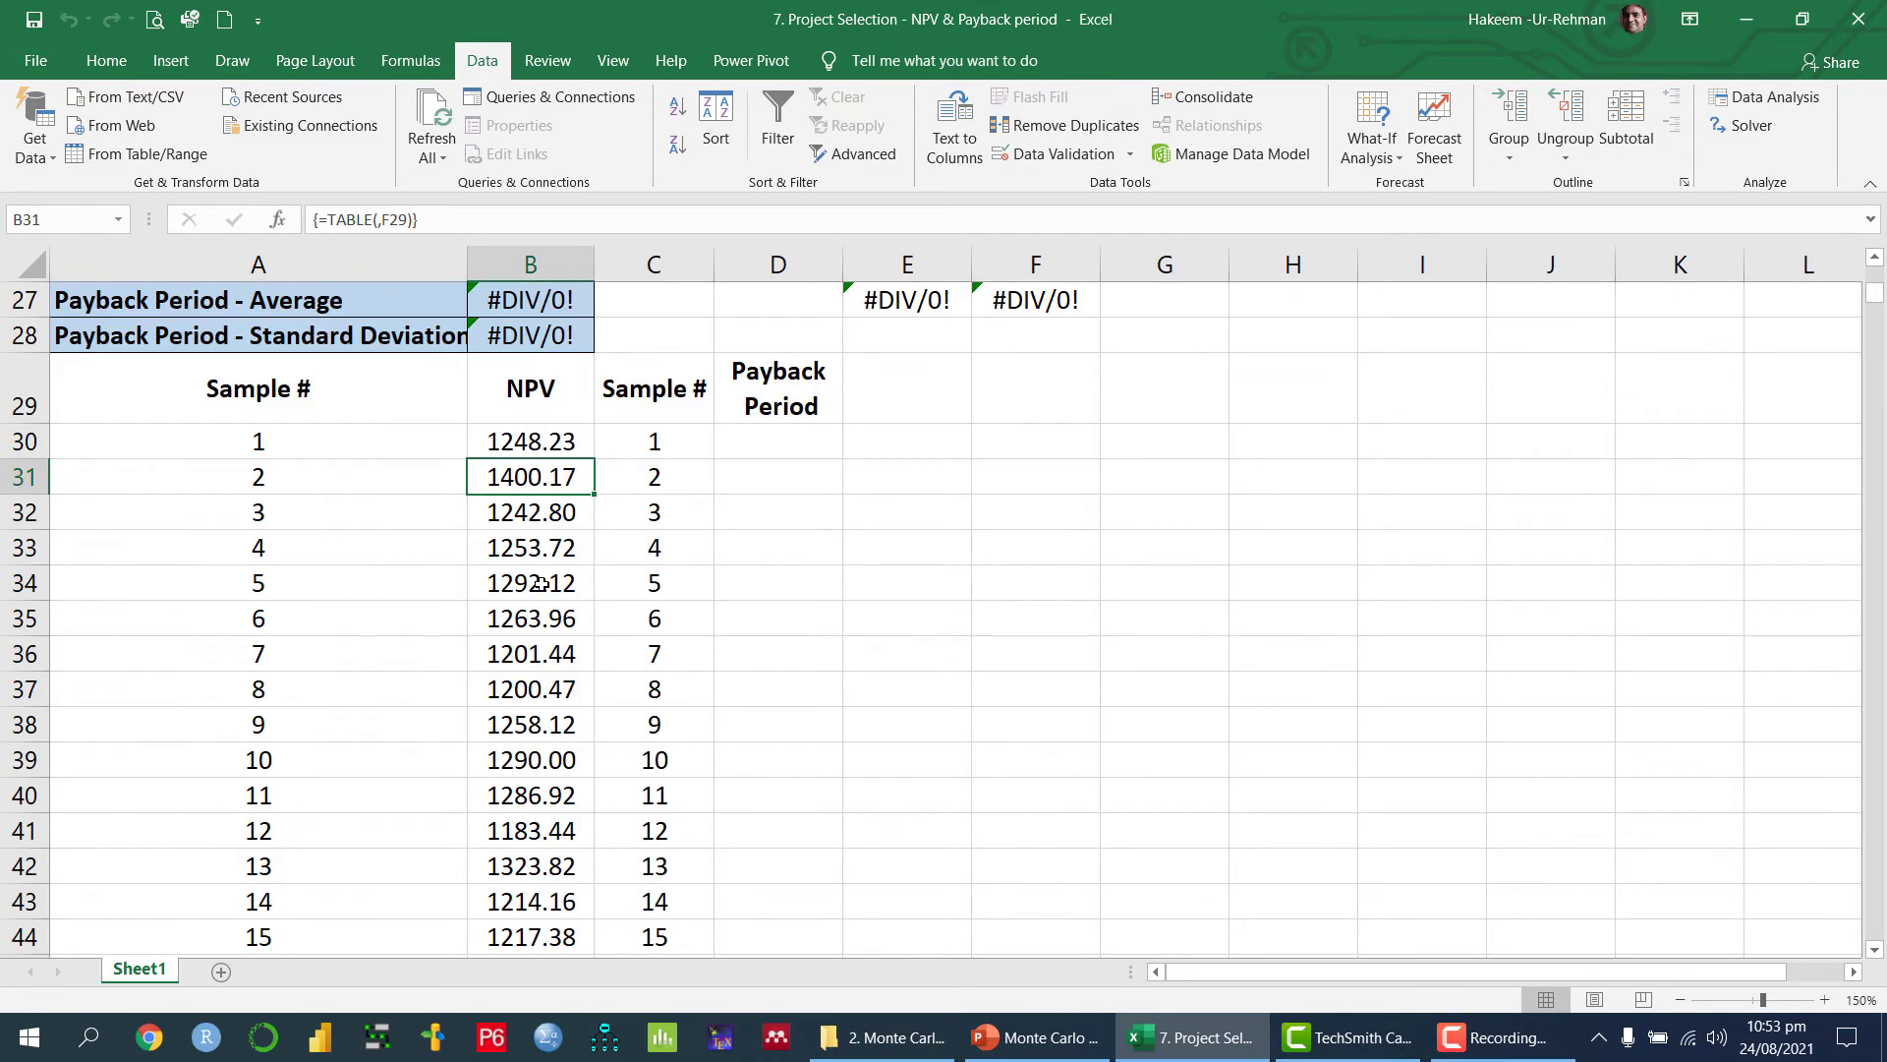
{"action": "scroll", "coordinate": [559, 692], "scroll_direction": "up", "scroll_amount": 2}
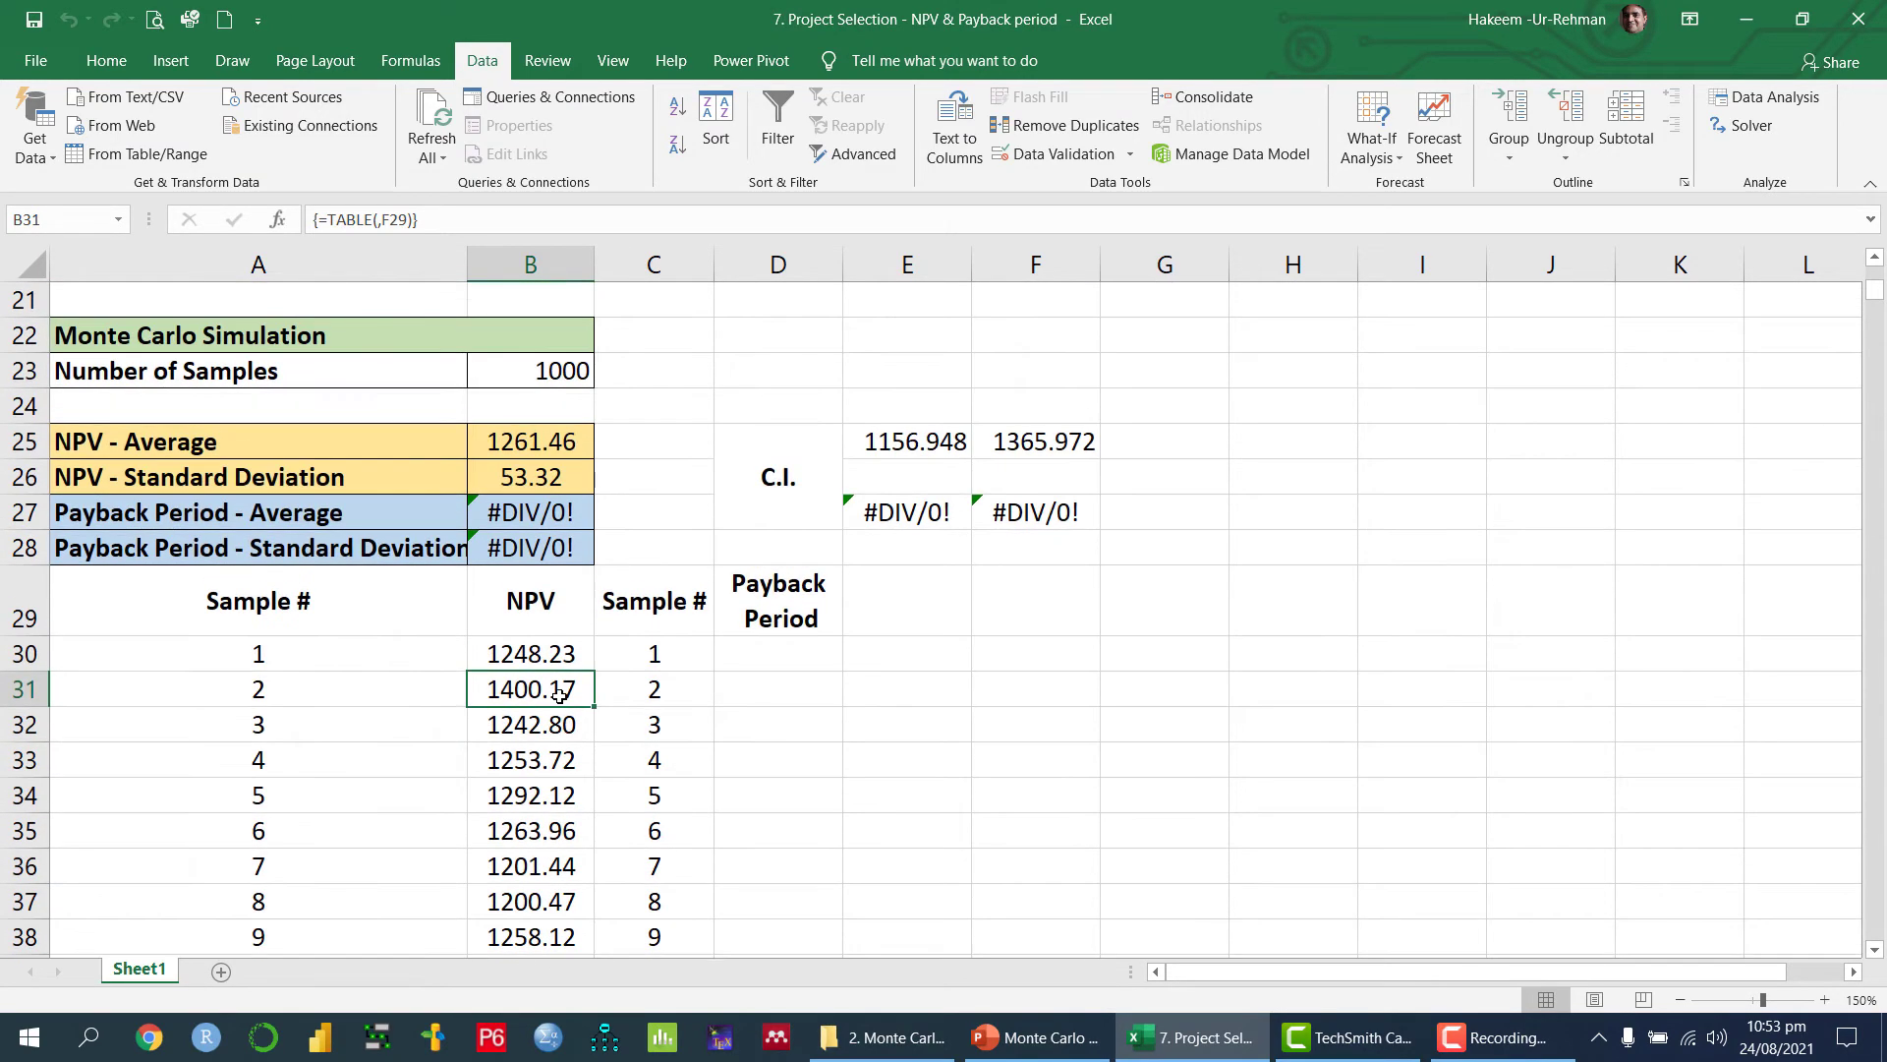
Step: Check the NPV average formula in B25 and the standard deviation formula in B26 against the sample range
{"action": "left_click", "coordinate": [542, 439]}
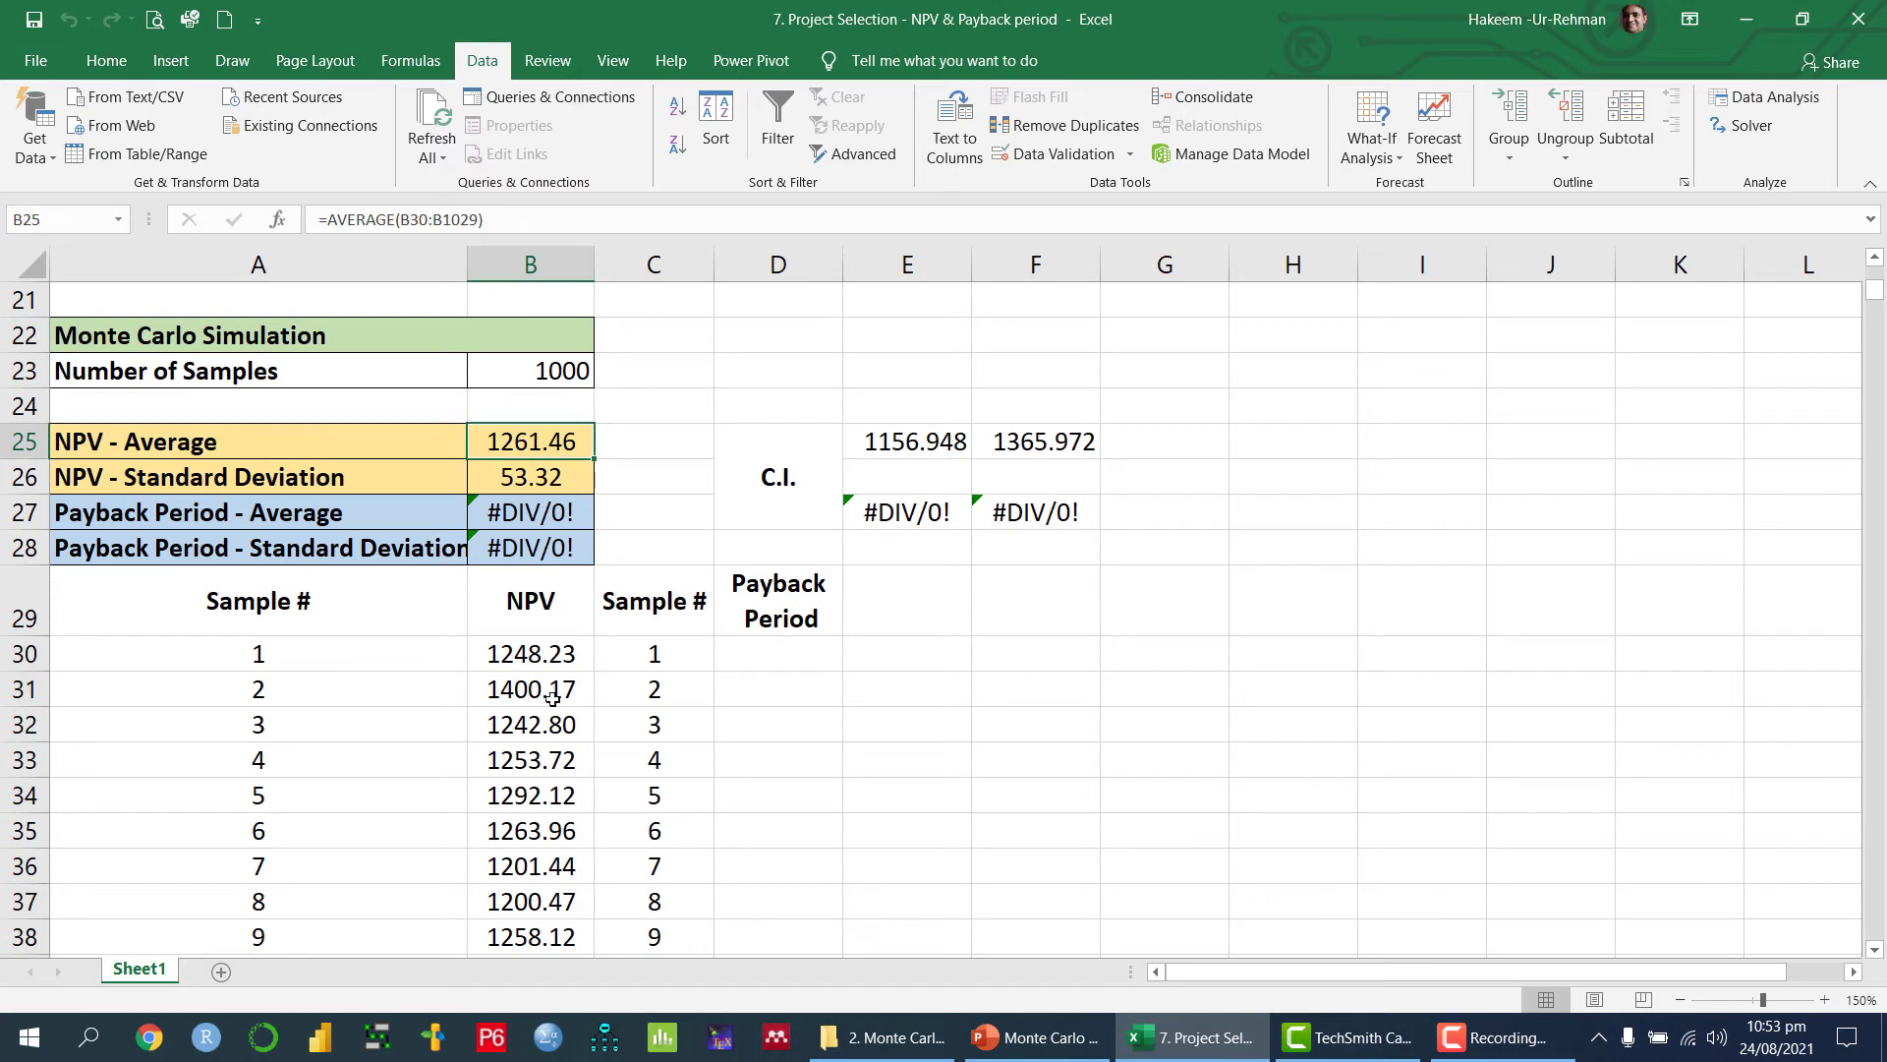
{"action": "left_click", "coordinate": [523, 476]}
{"action": "double_click", "coordinate": [525, 441]}
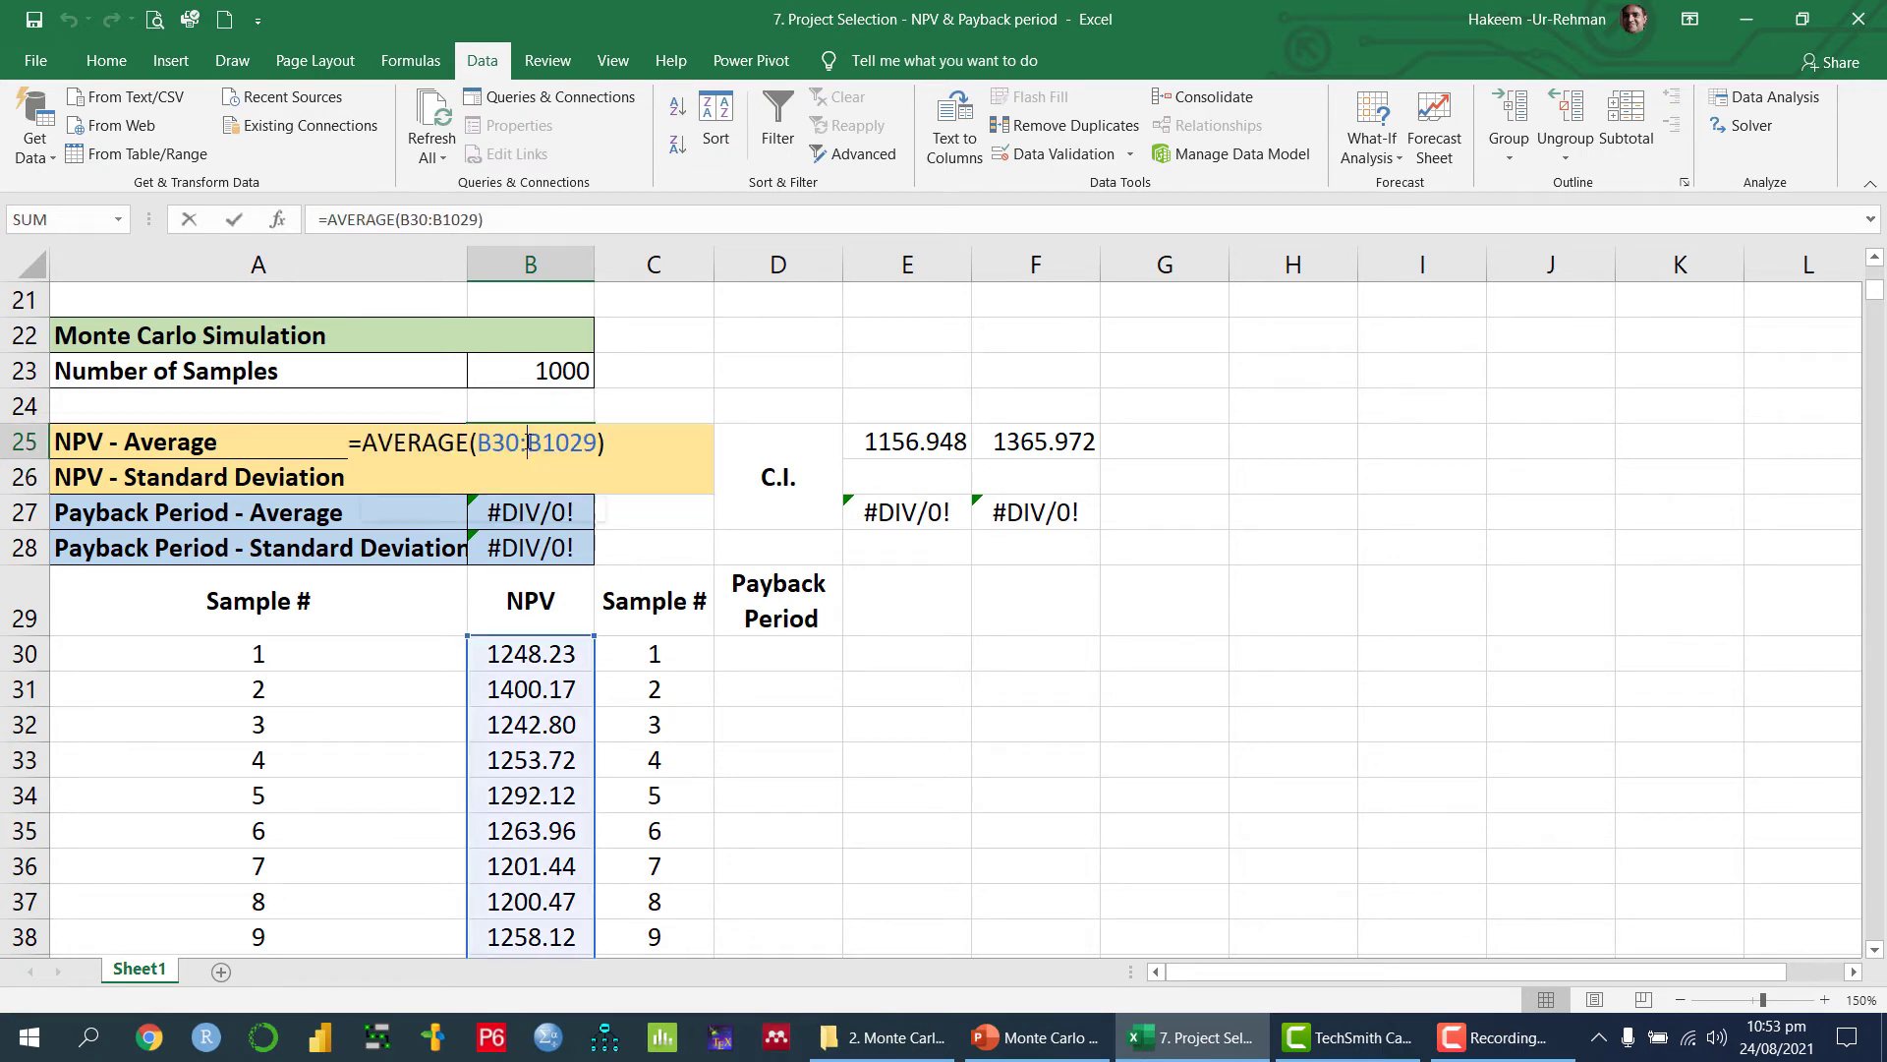
{"action": "key", "text": "Return"}
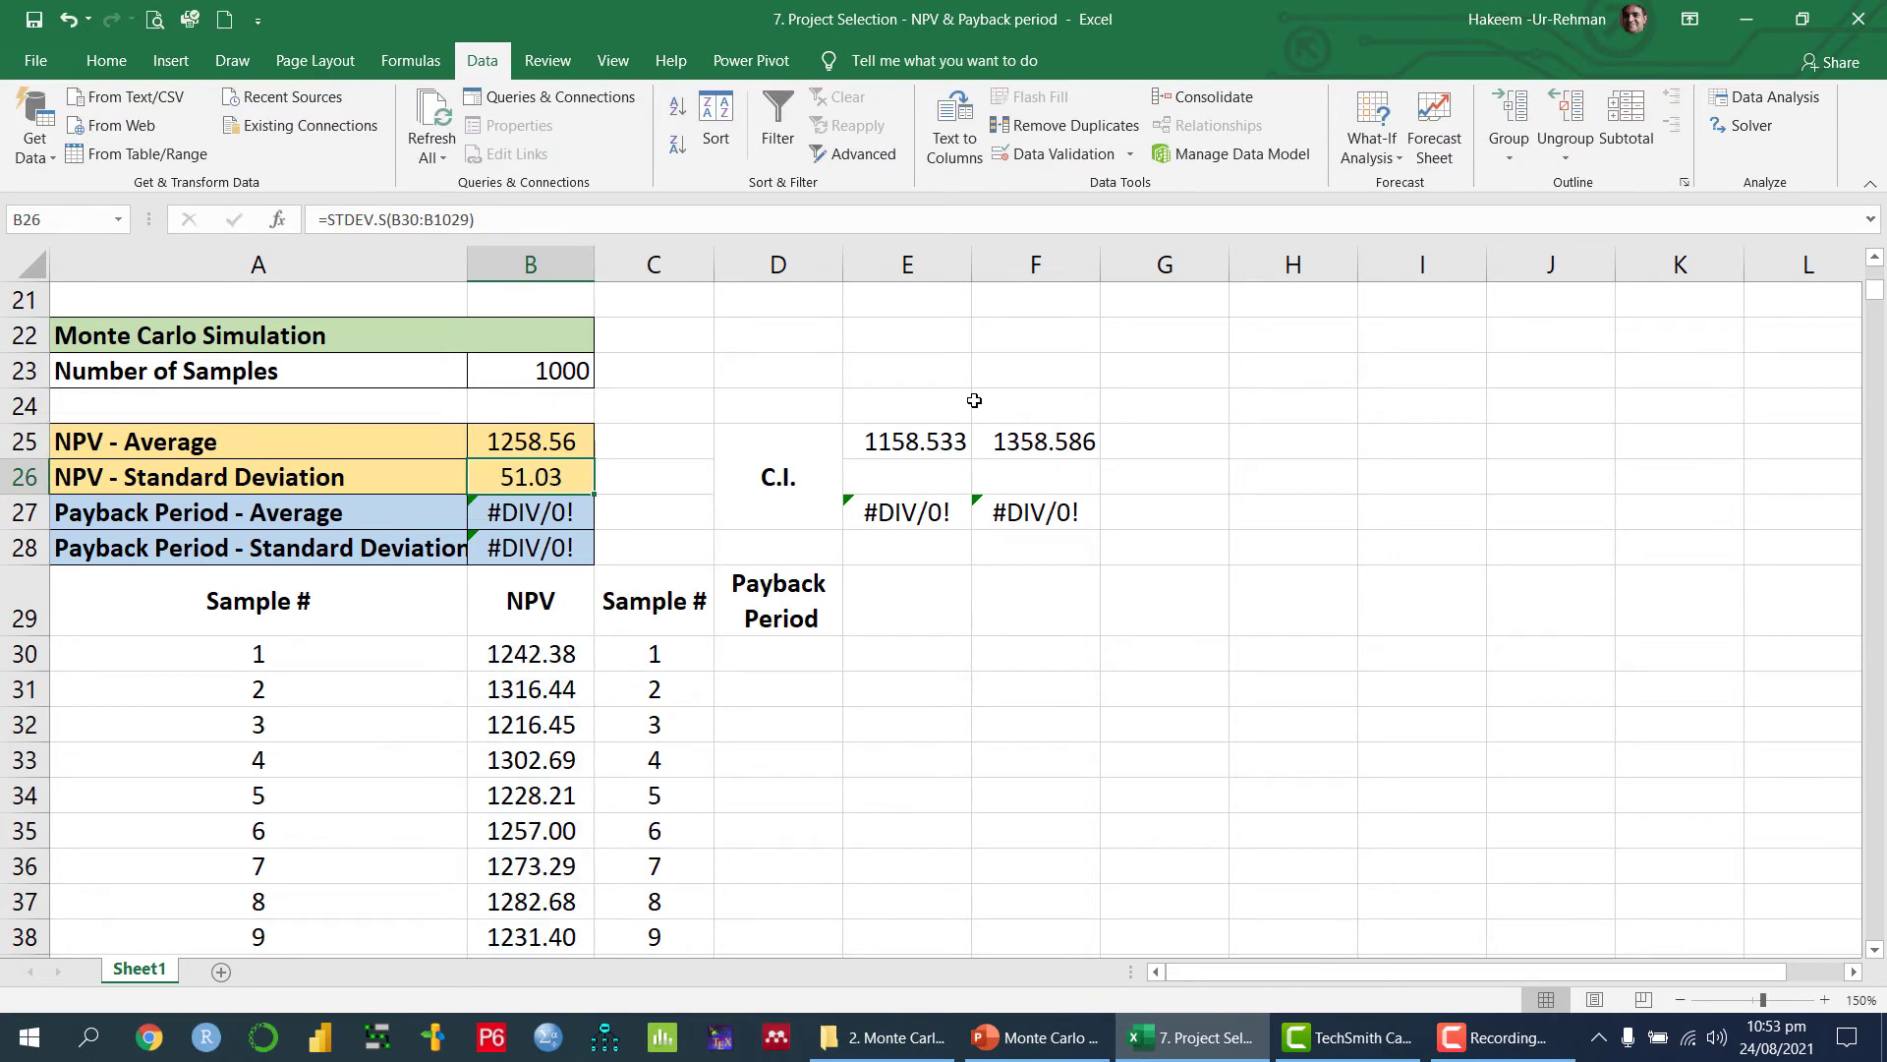
{"action": "double_click", "coordinate": [544, 476]}
{"action": "key", "text": "Return"}
{"action": "left_click", "coordinate": [515, 448]}
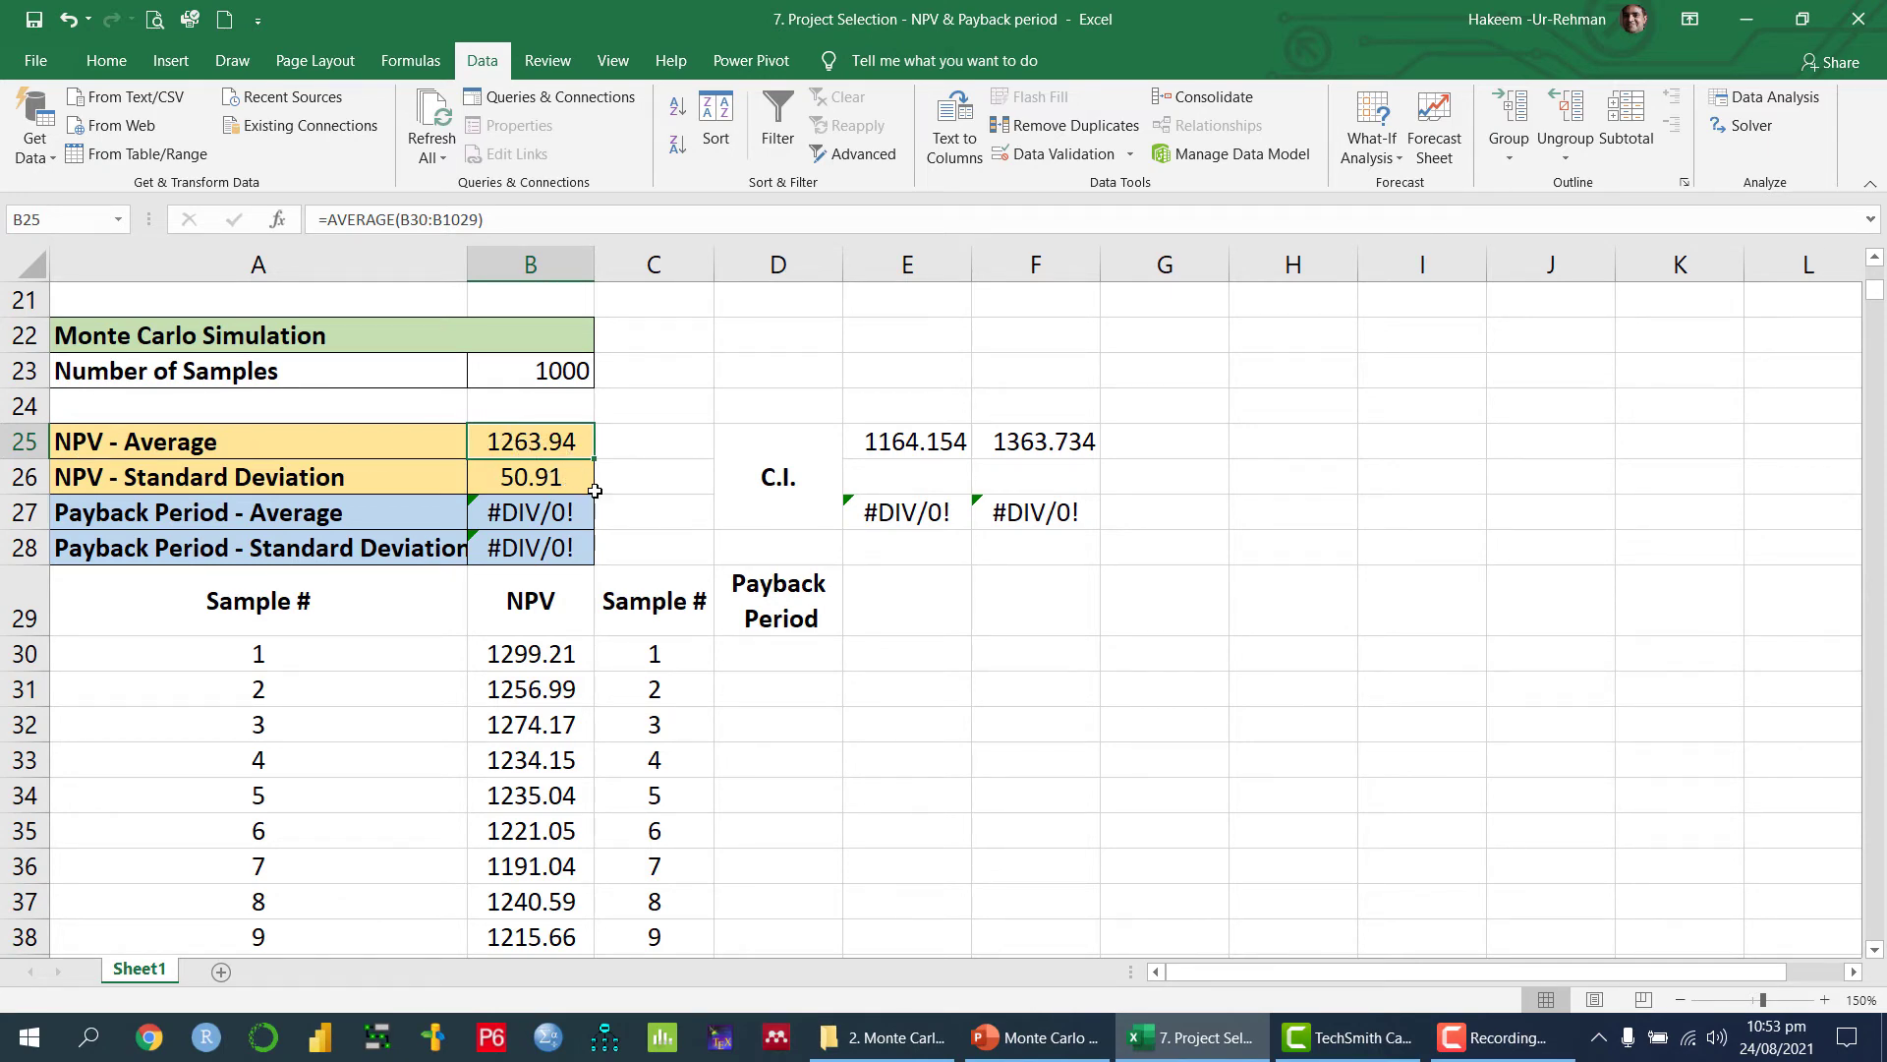
Step: Review the input data, yearly cash flows and financial measures above the simulation results
{"action": "scroll", "coordinate": [595, 486], "scroll_direction": "up", "scroll_amount": 4}
{"action": "scroll", "coordinate": [595, 489], "scroll_direction": "up", "scroll_amount": 3}
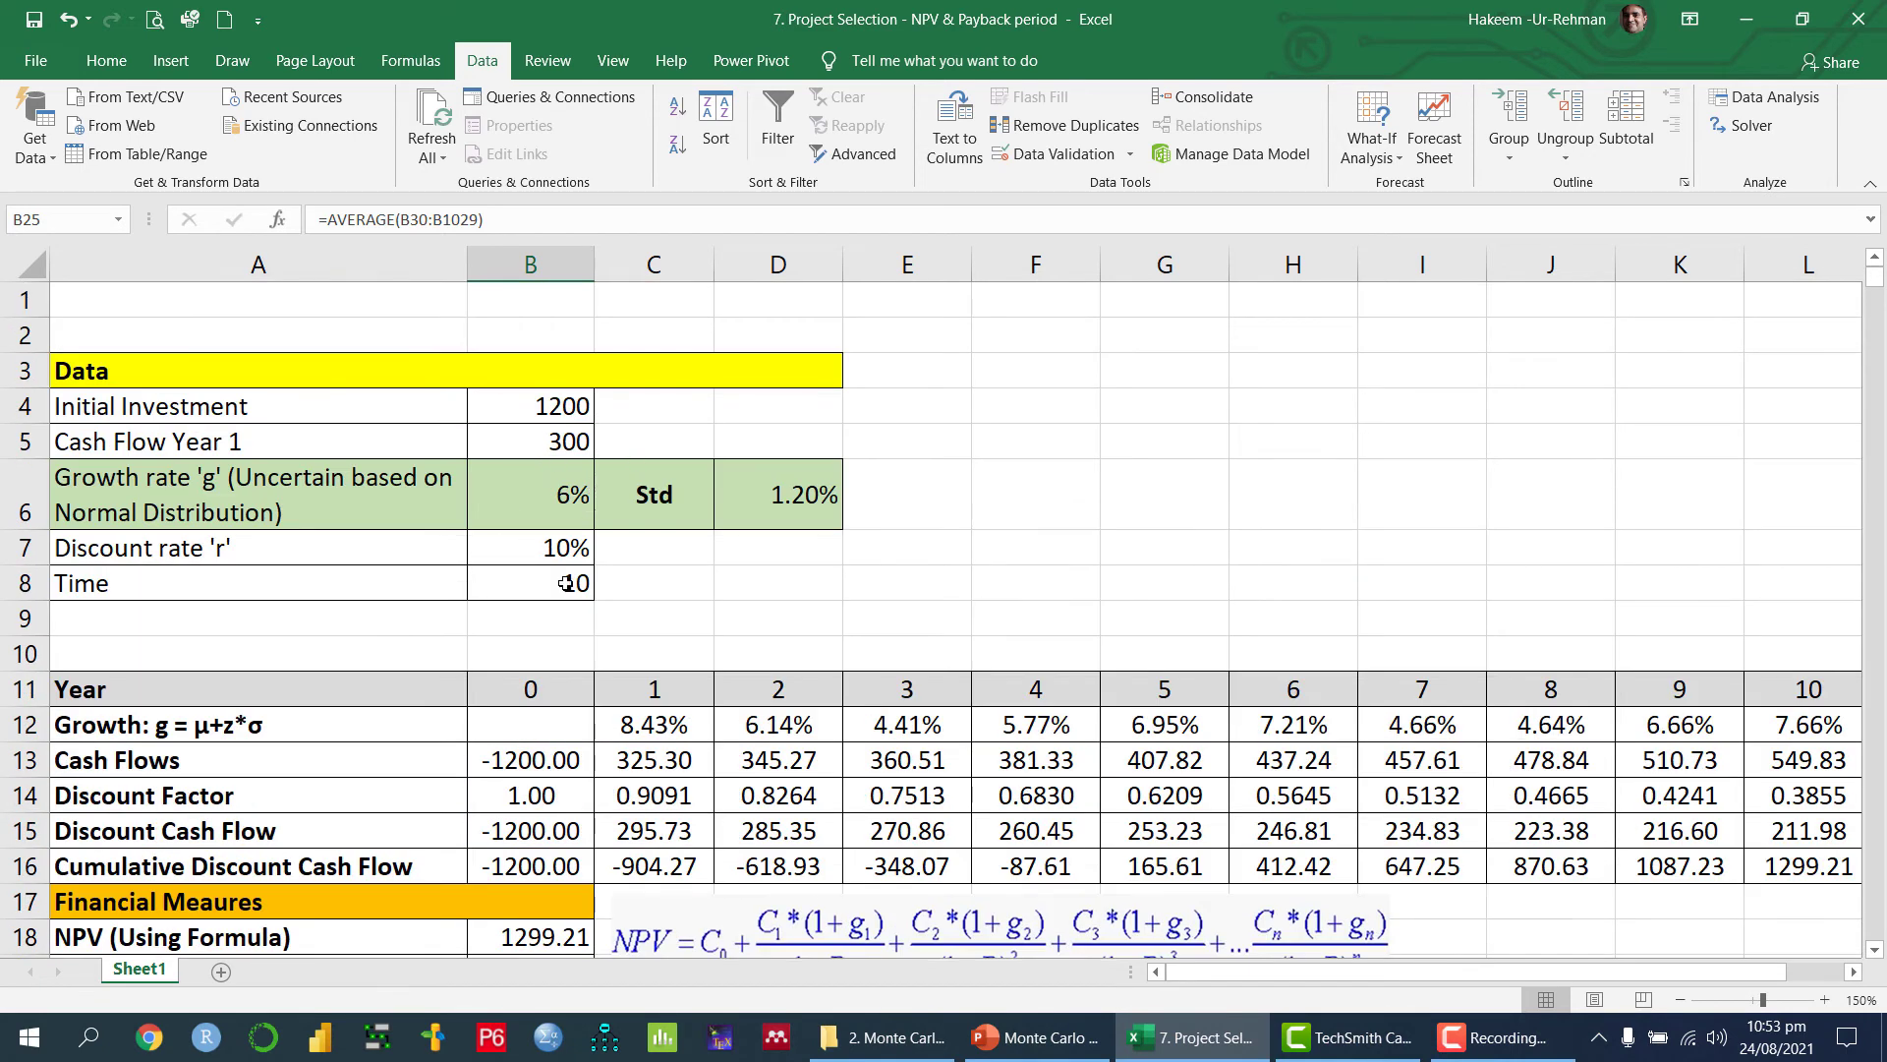
{"action": "scroll", "coordinate": [499, 575], "scroll_direction": "down", "scroll_amount": 1}
{"action": "scroll", "coordinate": [500, 575], "scroll_direction": "down", "scroll_amount": 5}
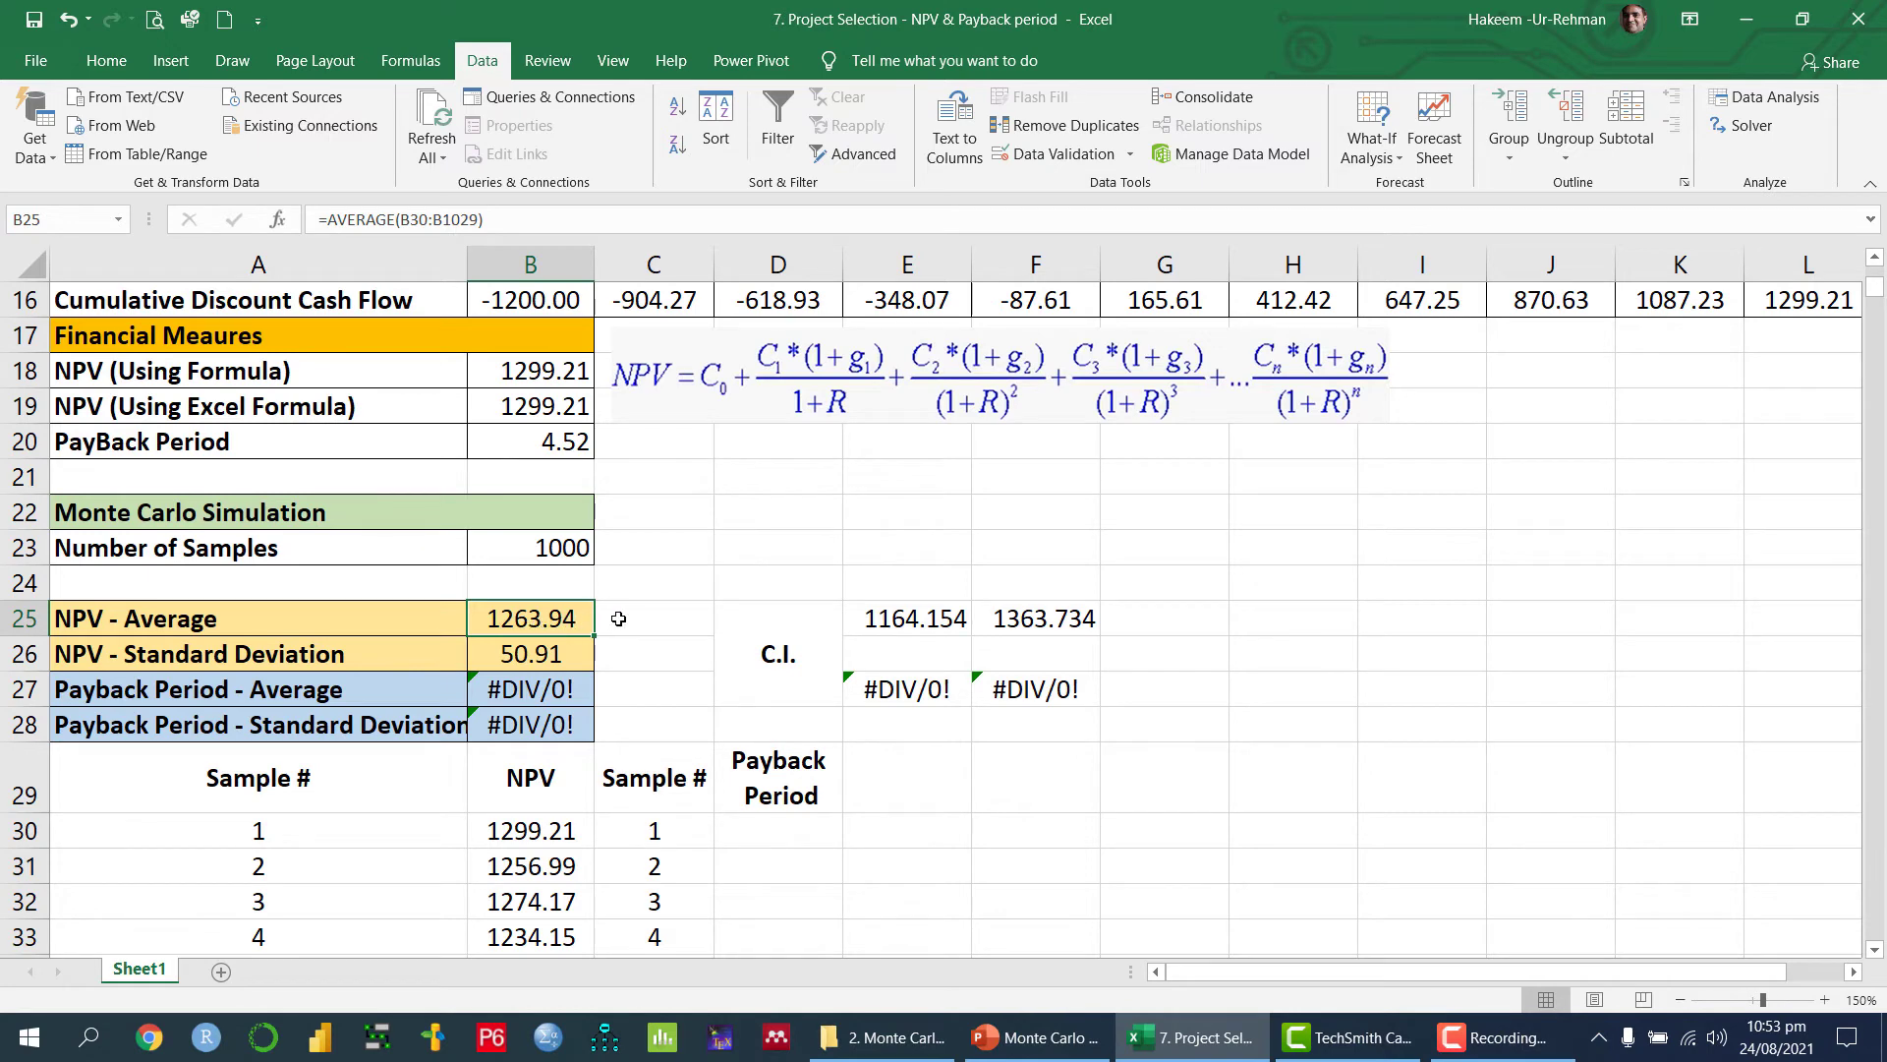
{"action": "scroll", "coordinate": [575, 651], "scroll_direction": "down", "scroll_amount": 1}
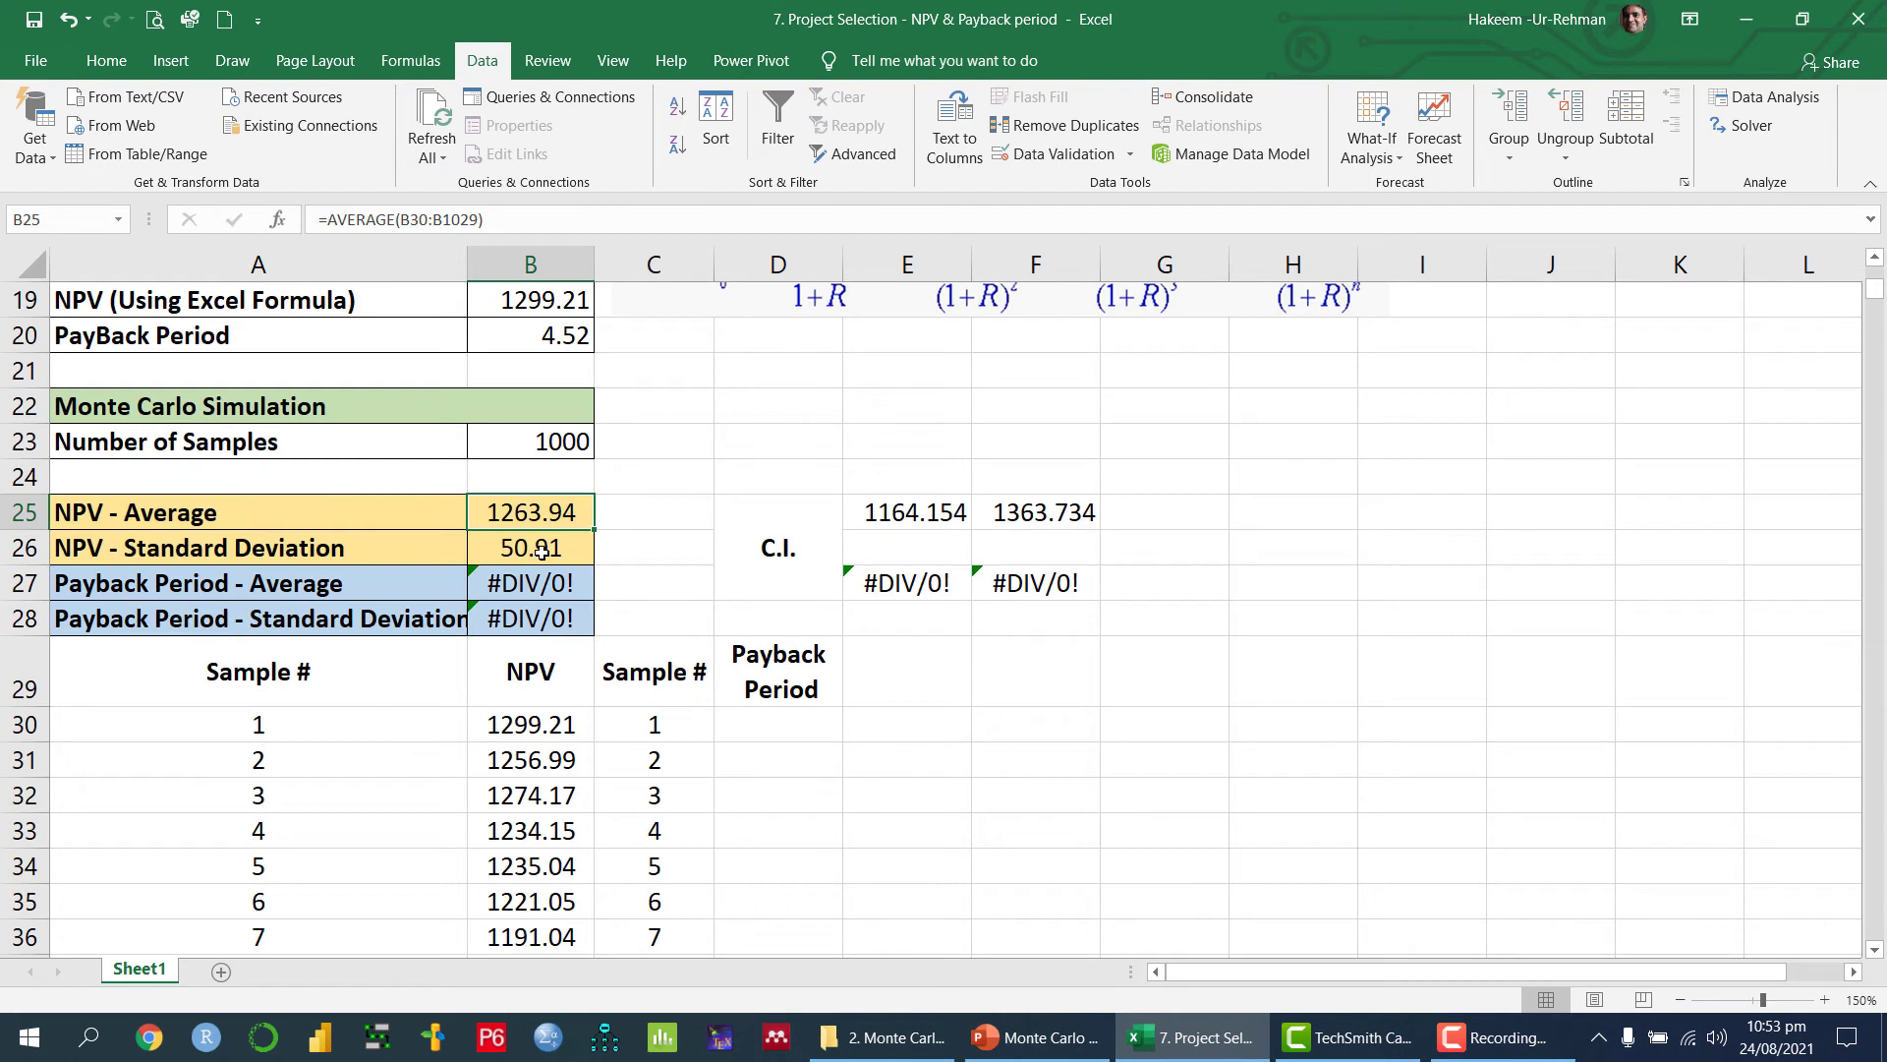
Step: Examine the lower and upper NPV confidence interval formulas in E25 and F25
{"action": "left_click_drag", "start_coordinate": [900, 513], "coordinate": [1073, 512]}
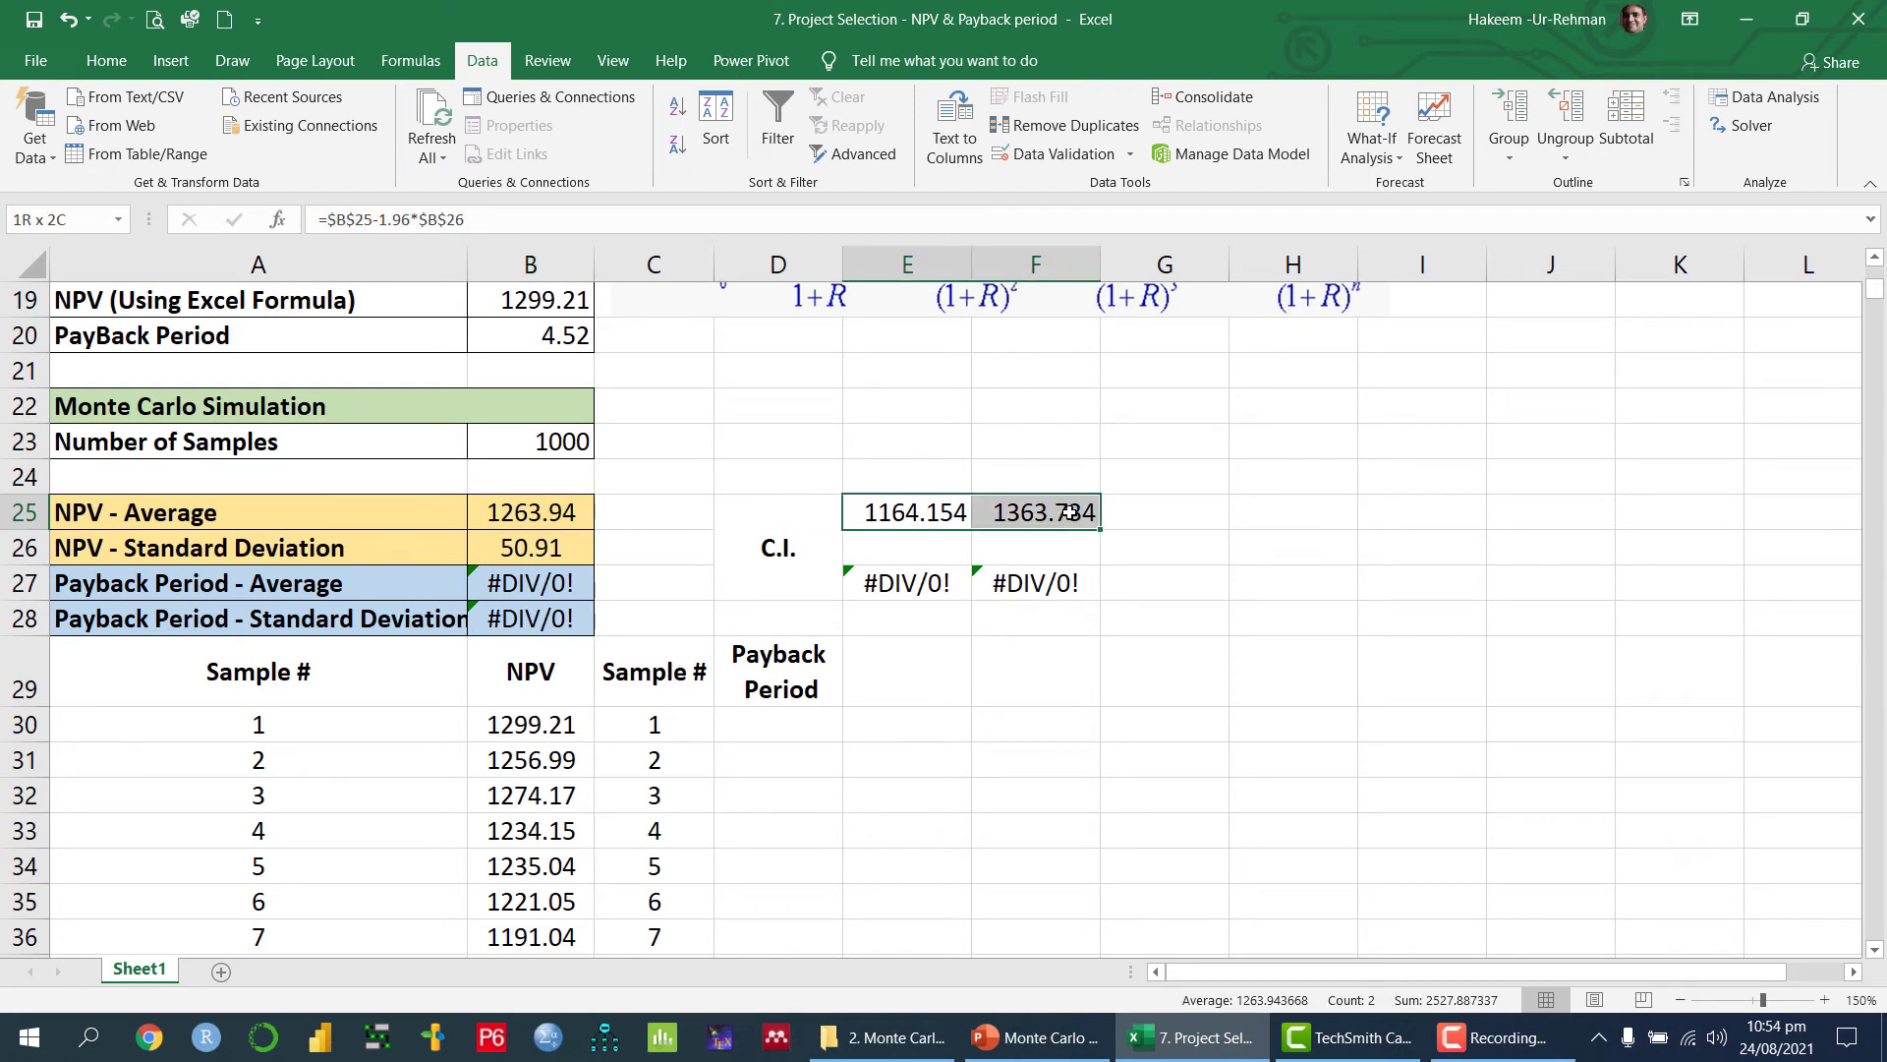
{"action": "double_click", "coordinate": [917, 512]}
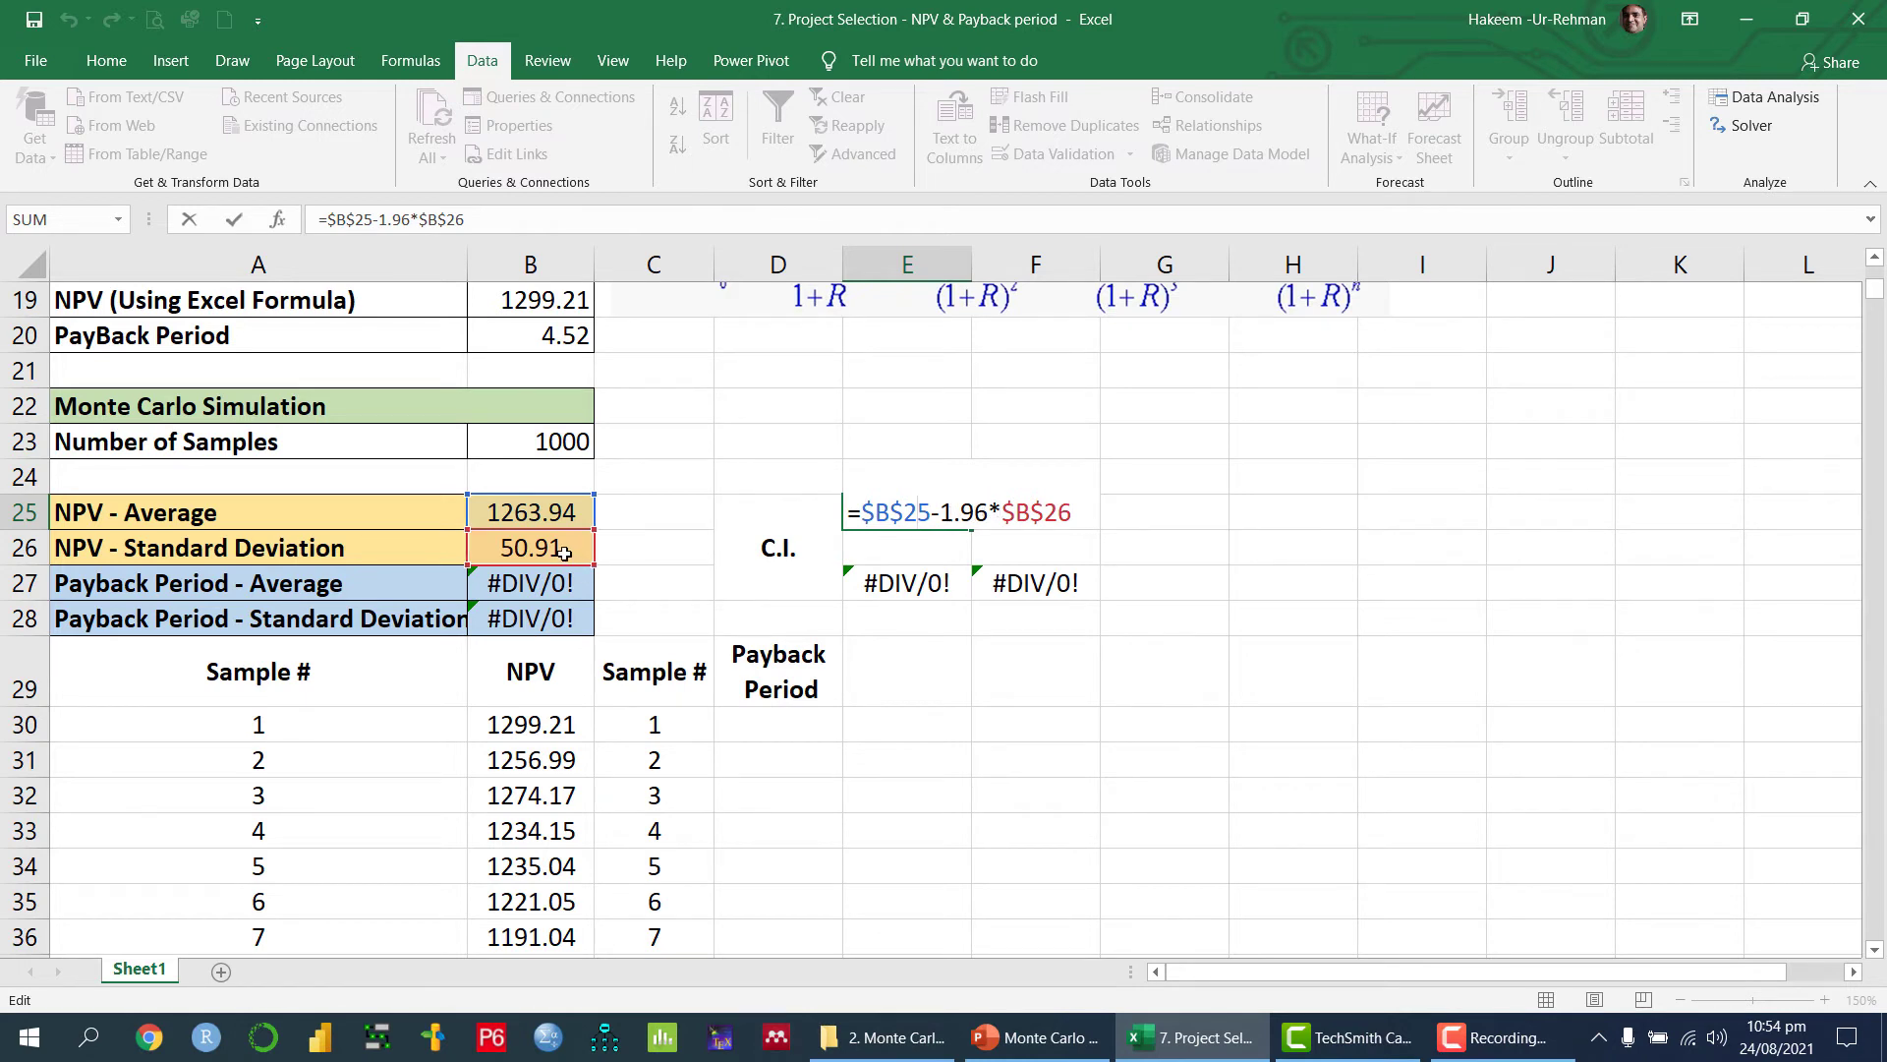
{"action": "key", "text": "Return"}
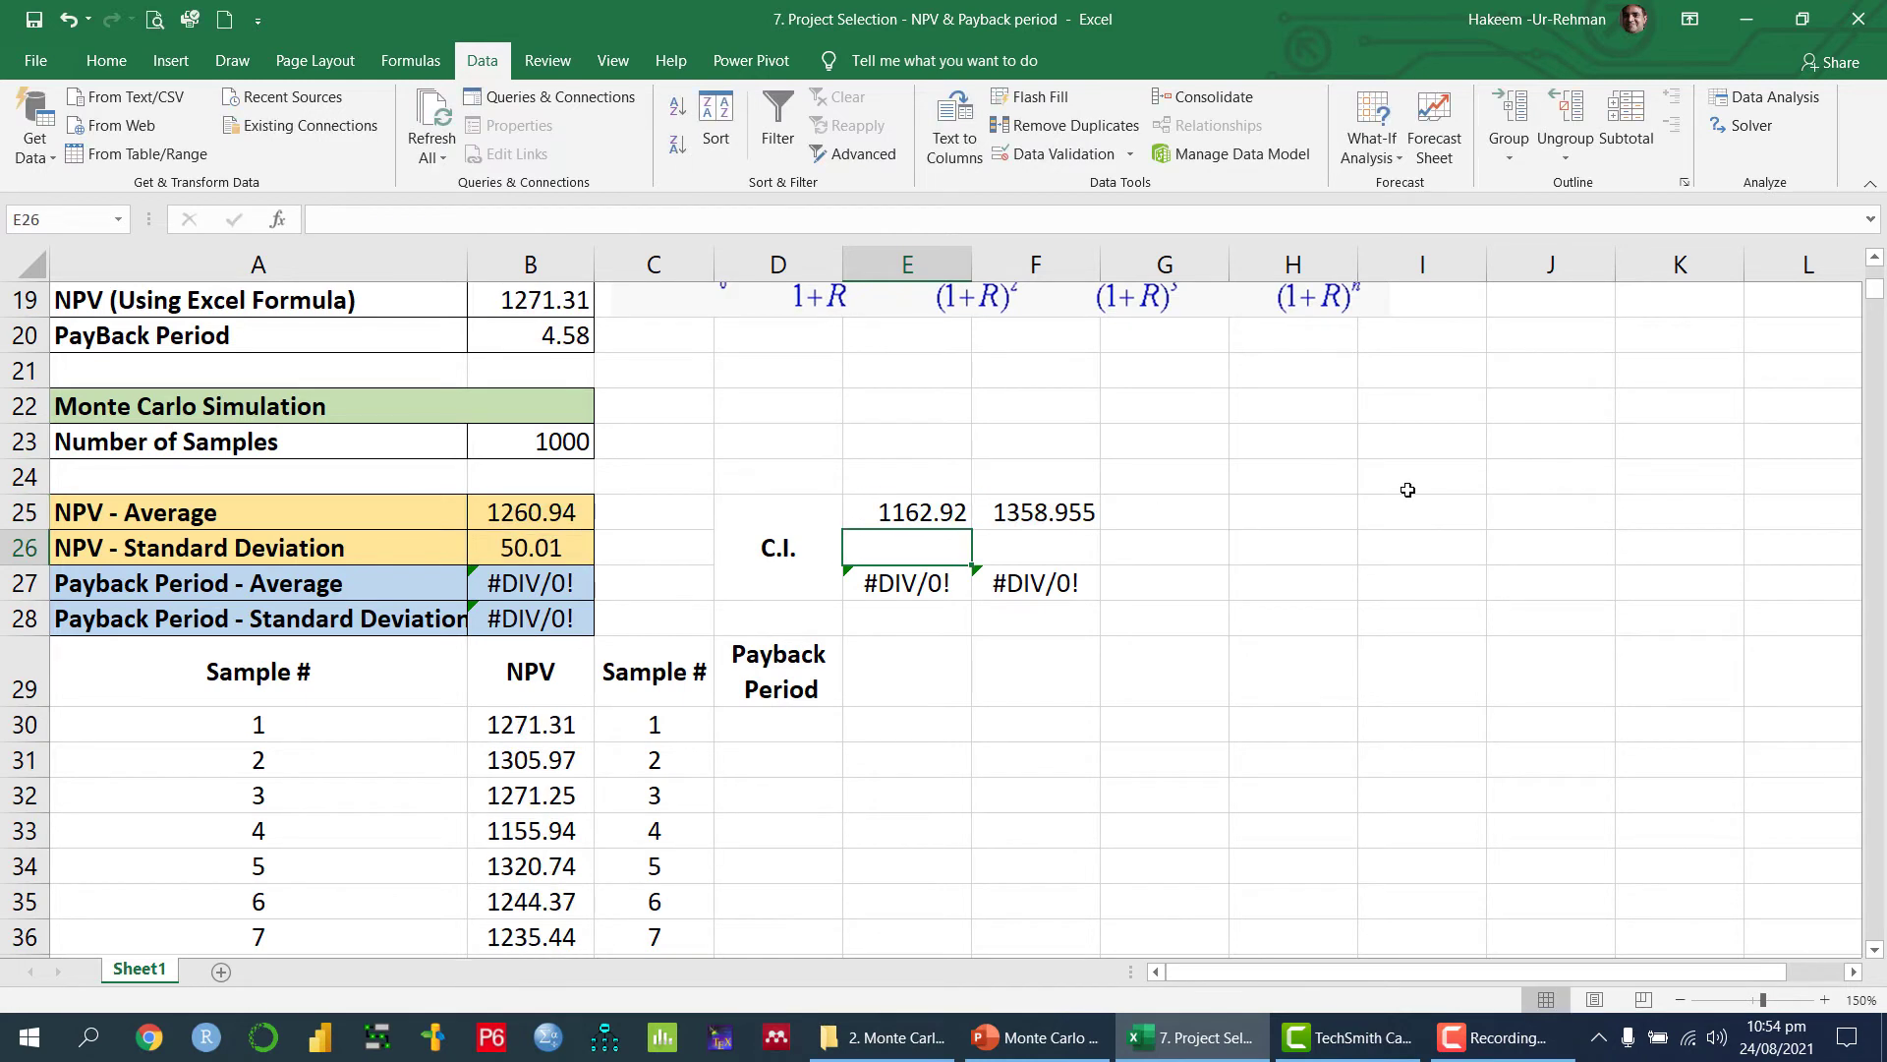
{"action": "left_click", "coordinate": [929, 516]}
{"action": "double_click", "coordinate": [1052, 510]}
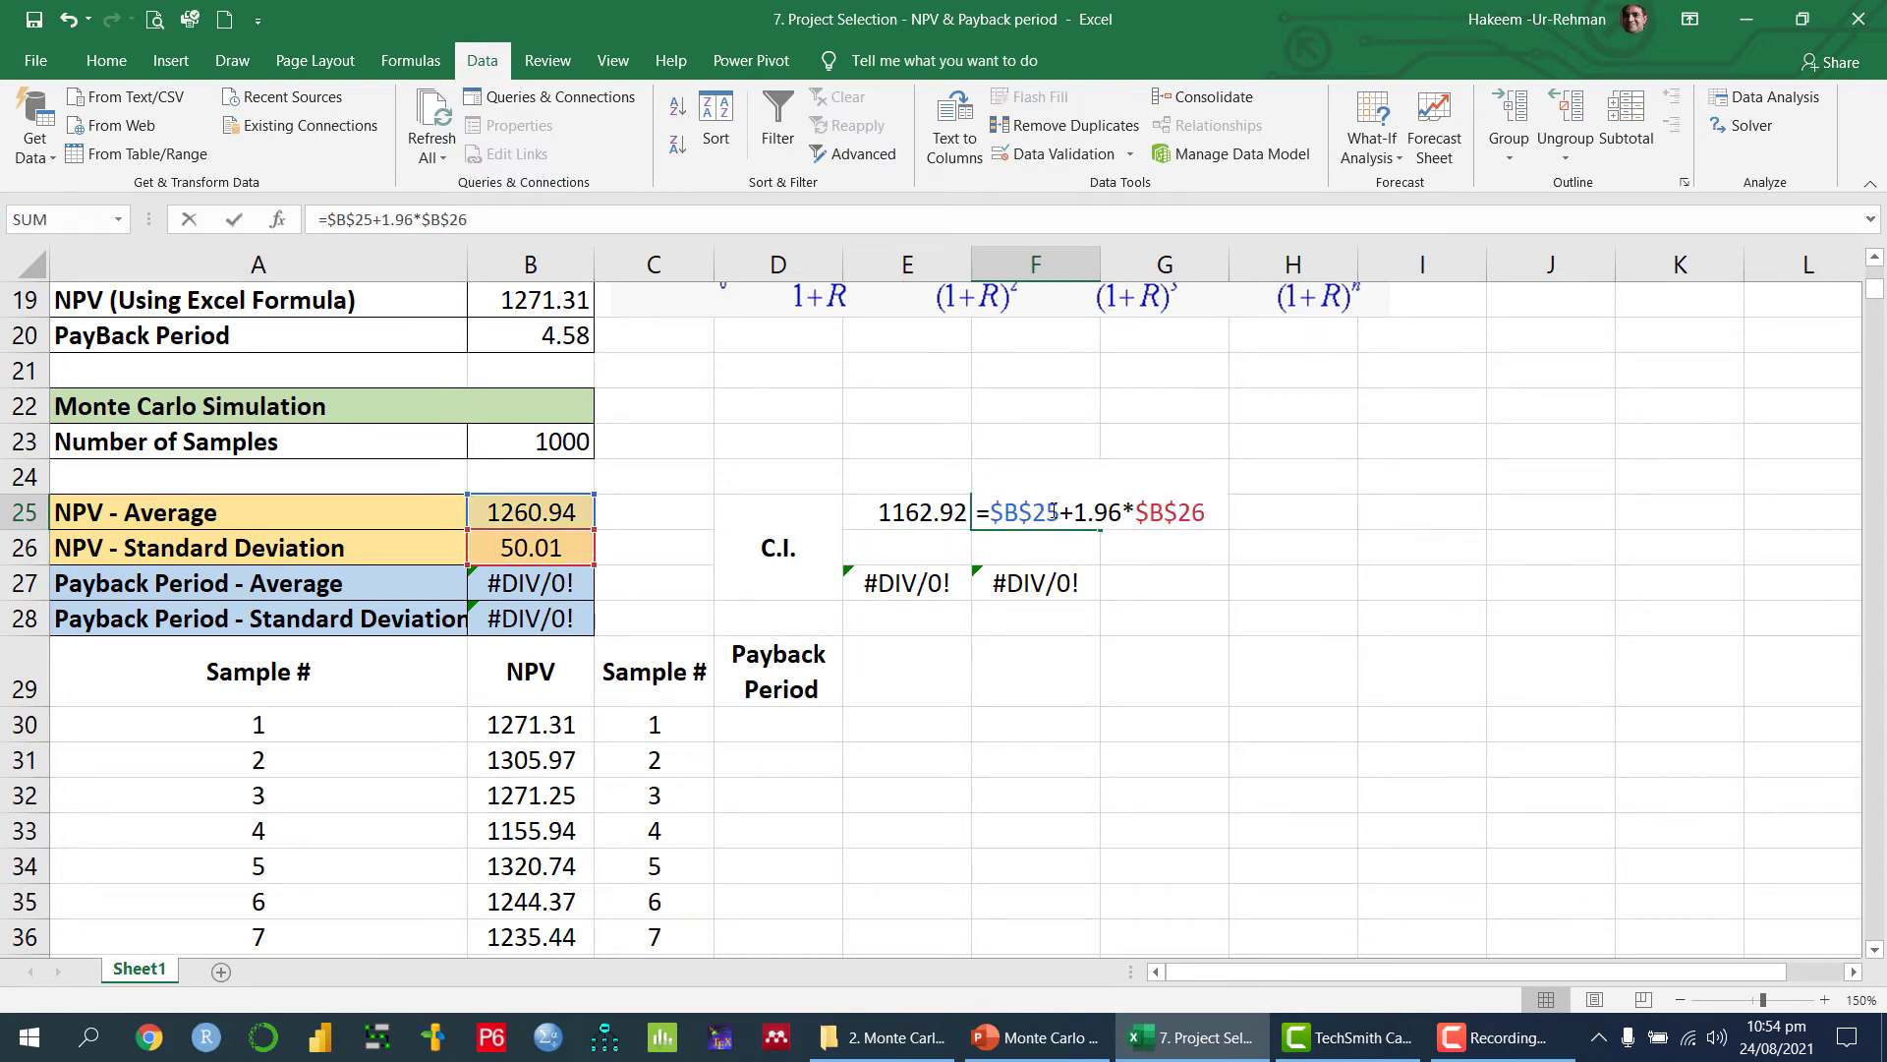
{"action": "key", "text": "Return"}
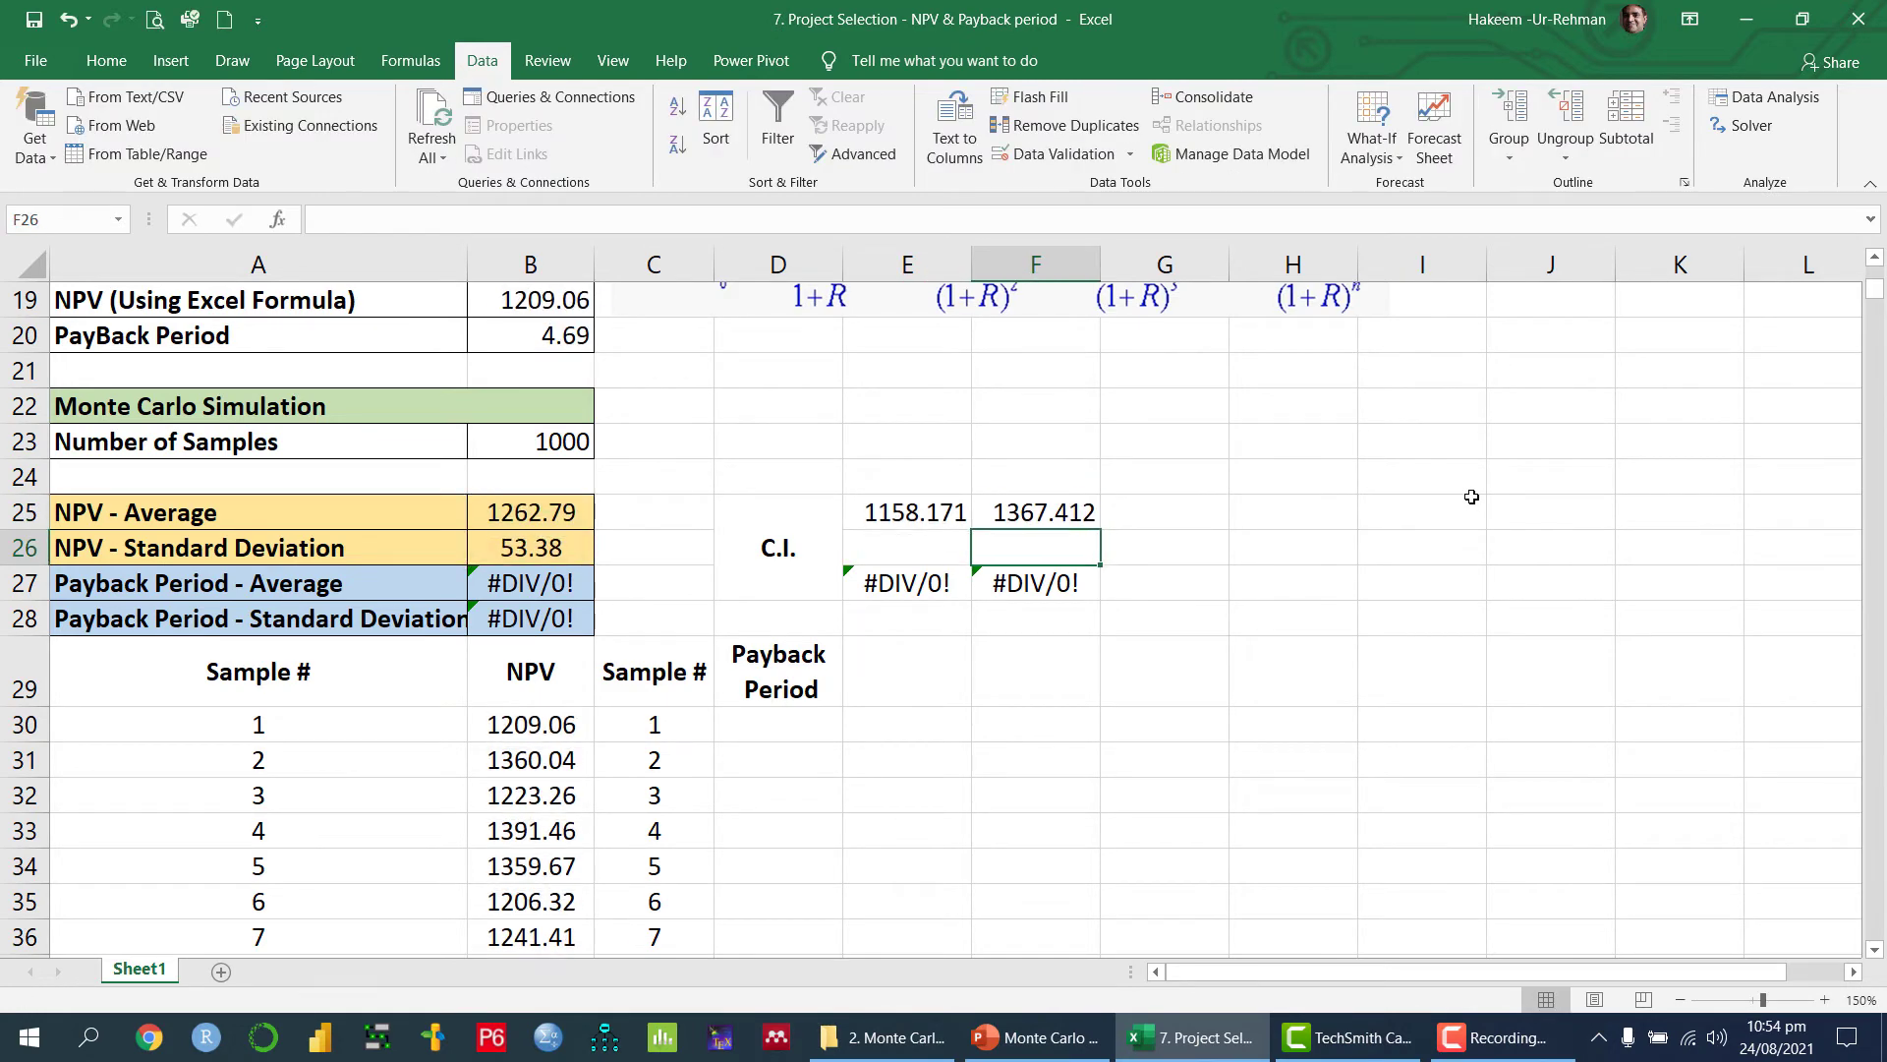
{"action": "left_click", "coordinate": [922, 514]}
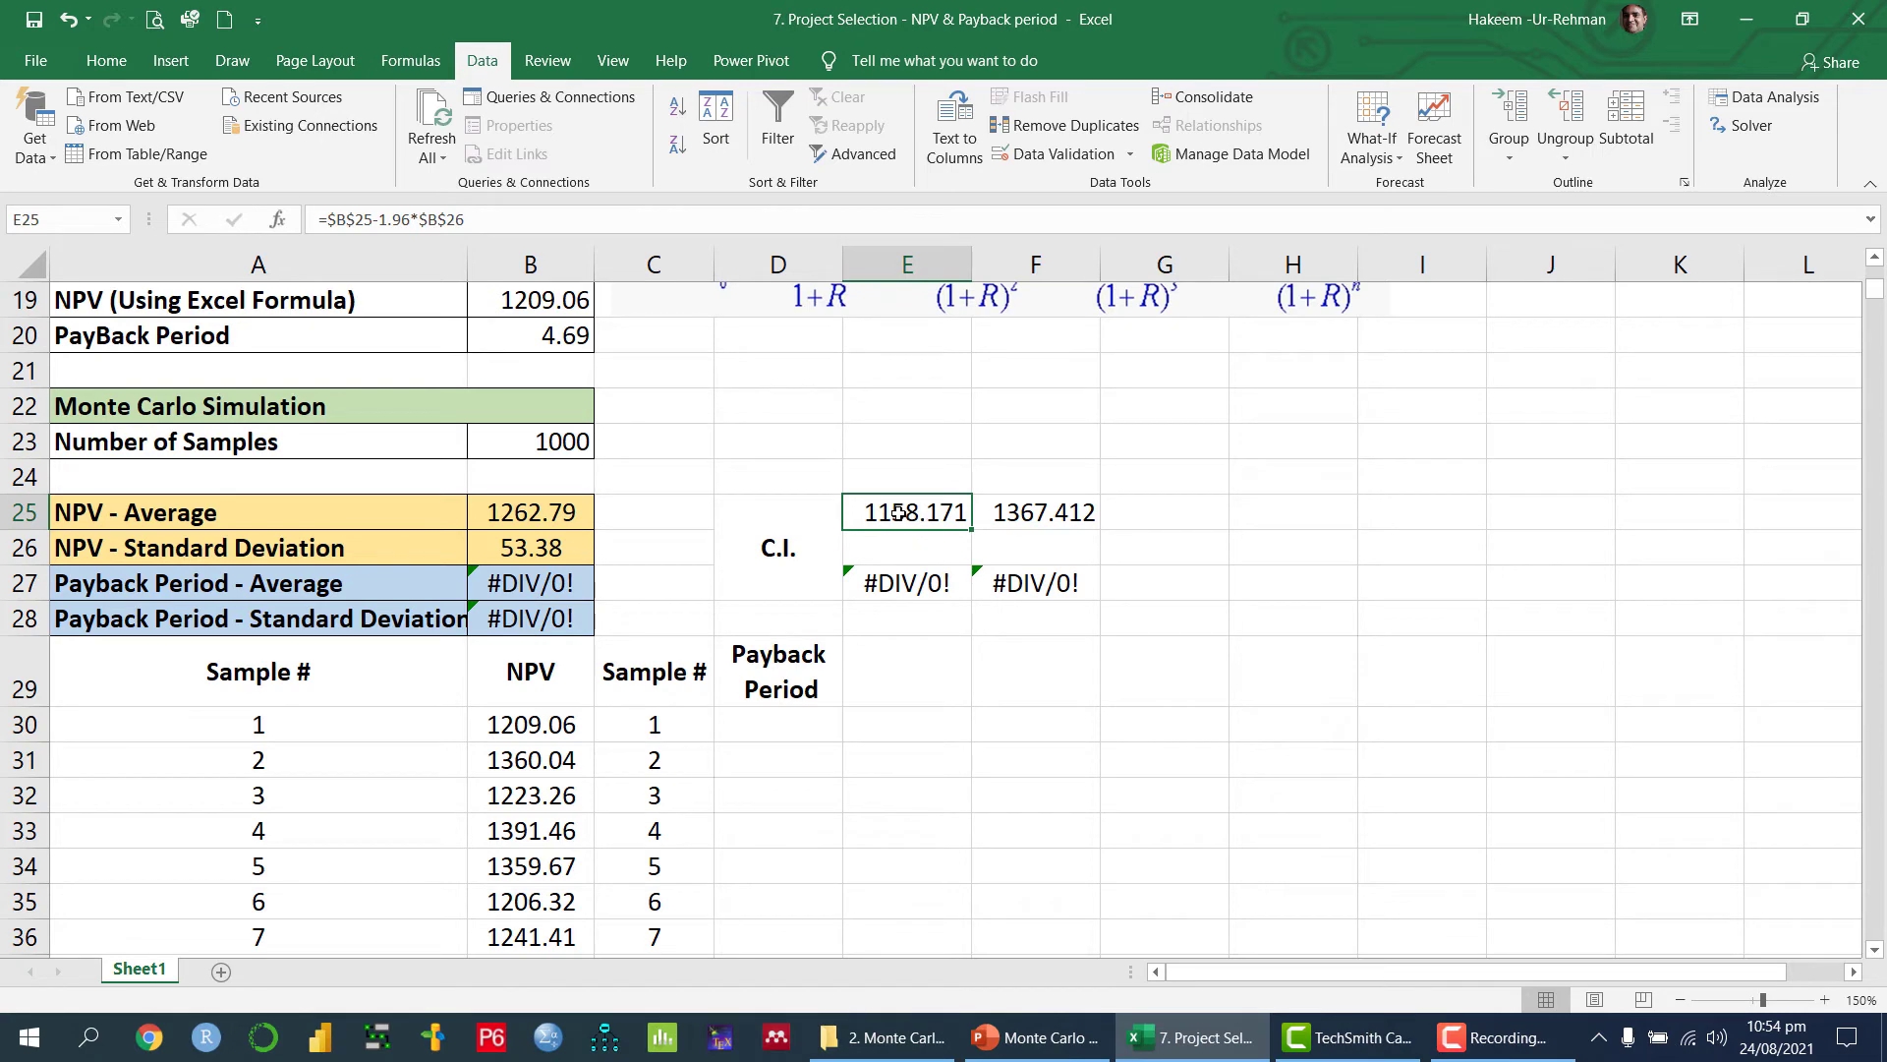
{"action": "left_click_drag", "start_coordinate": [898, 511], "coordinate": [1047, 512]}
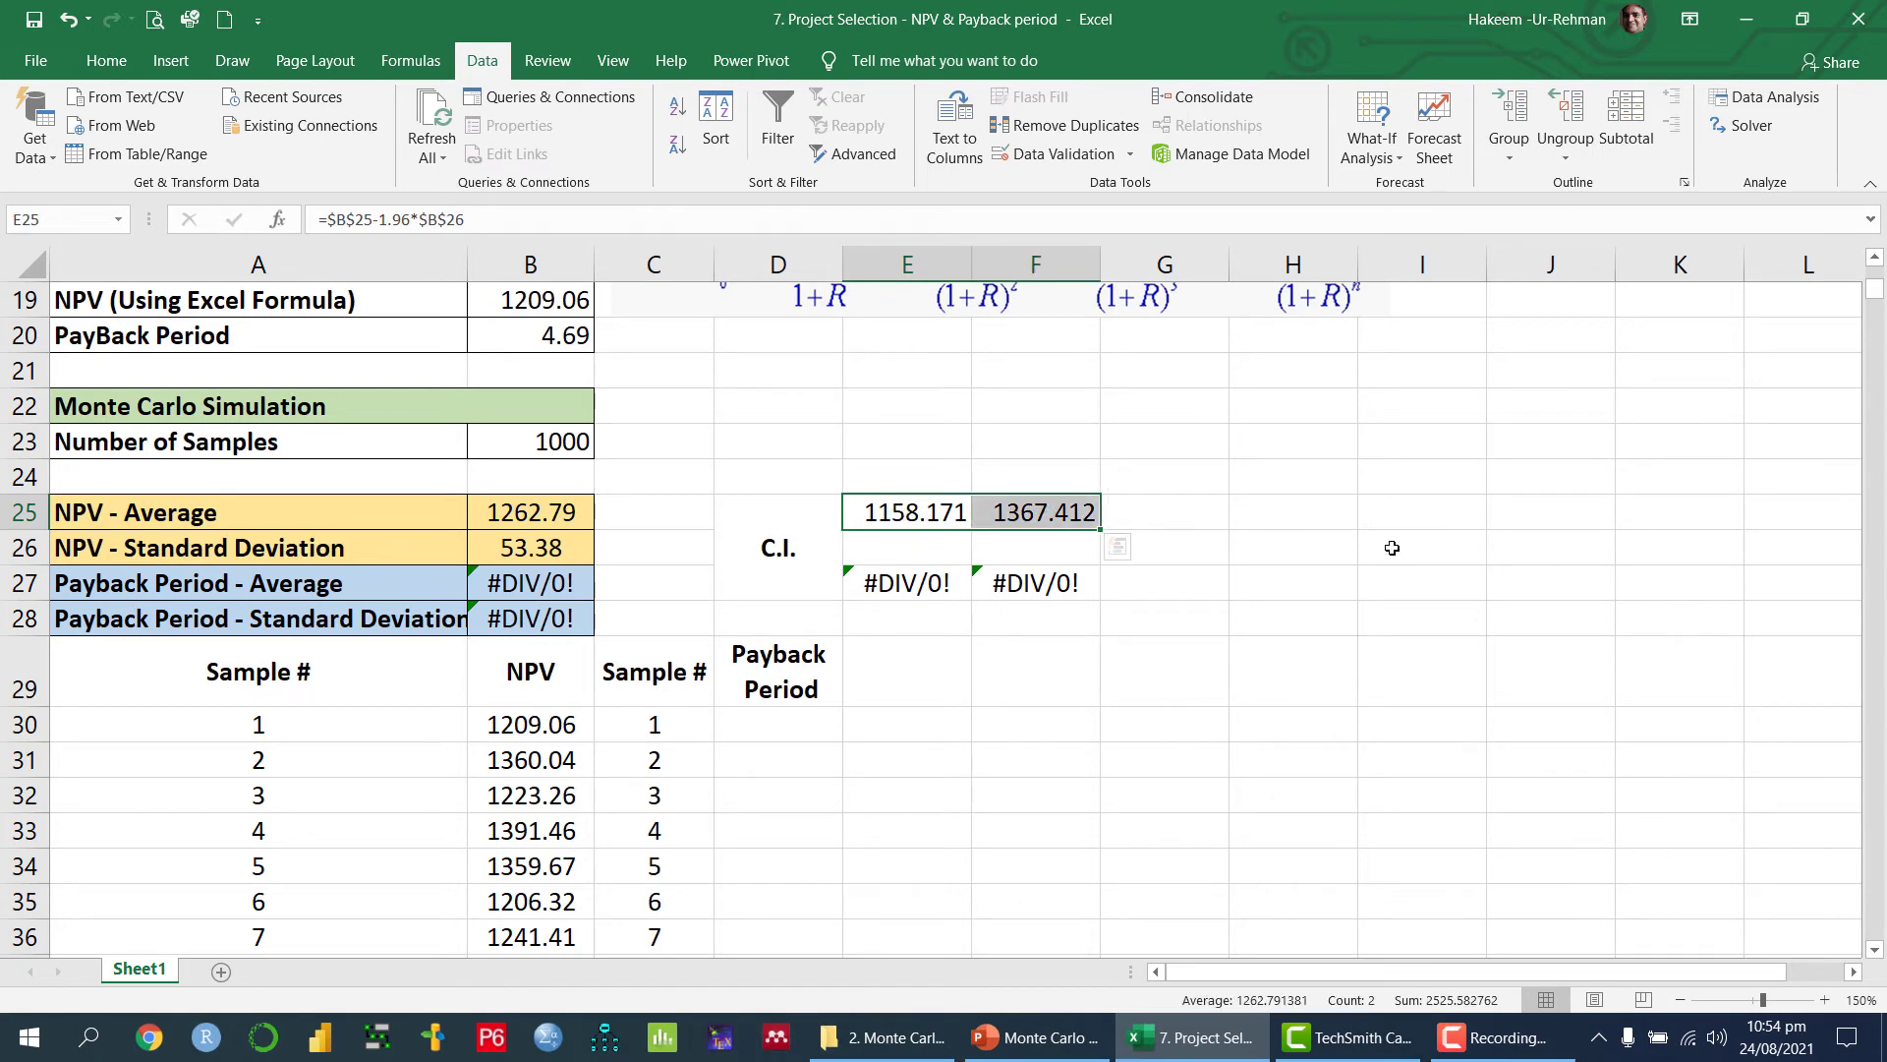
Step: Link the first payback period sample in D30 to the calculated PayBack Period in B20
{"action": "scroll", "coordinate": [1394, 548], "scroll_direction": "up", "scroll_amount": 5}
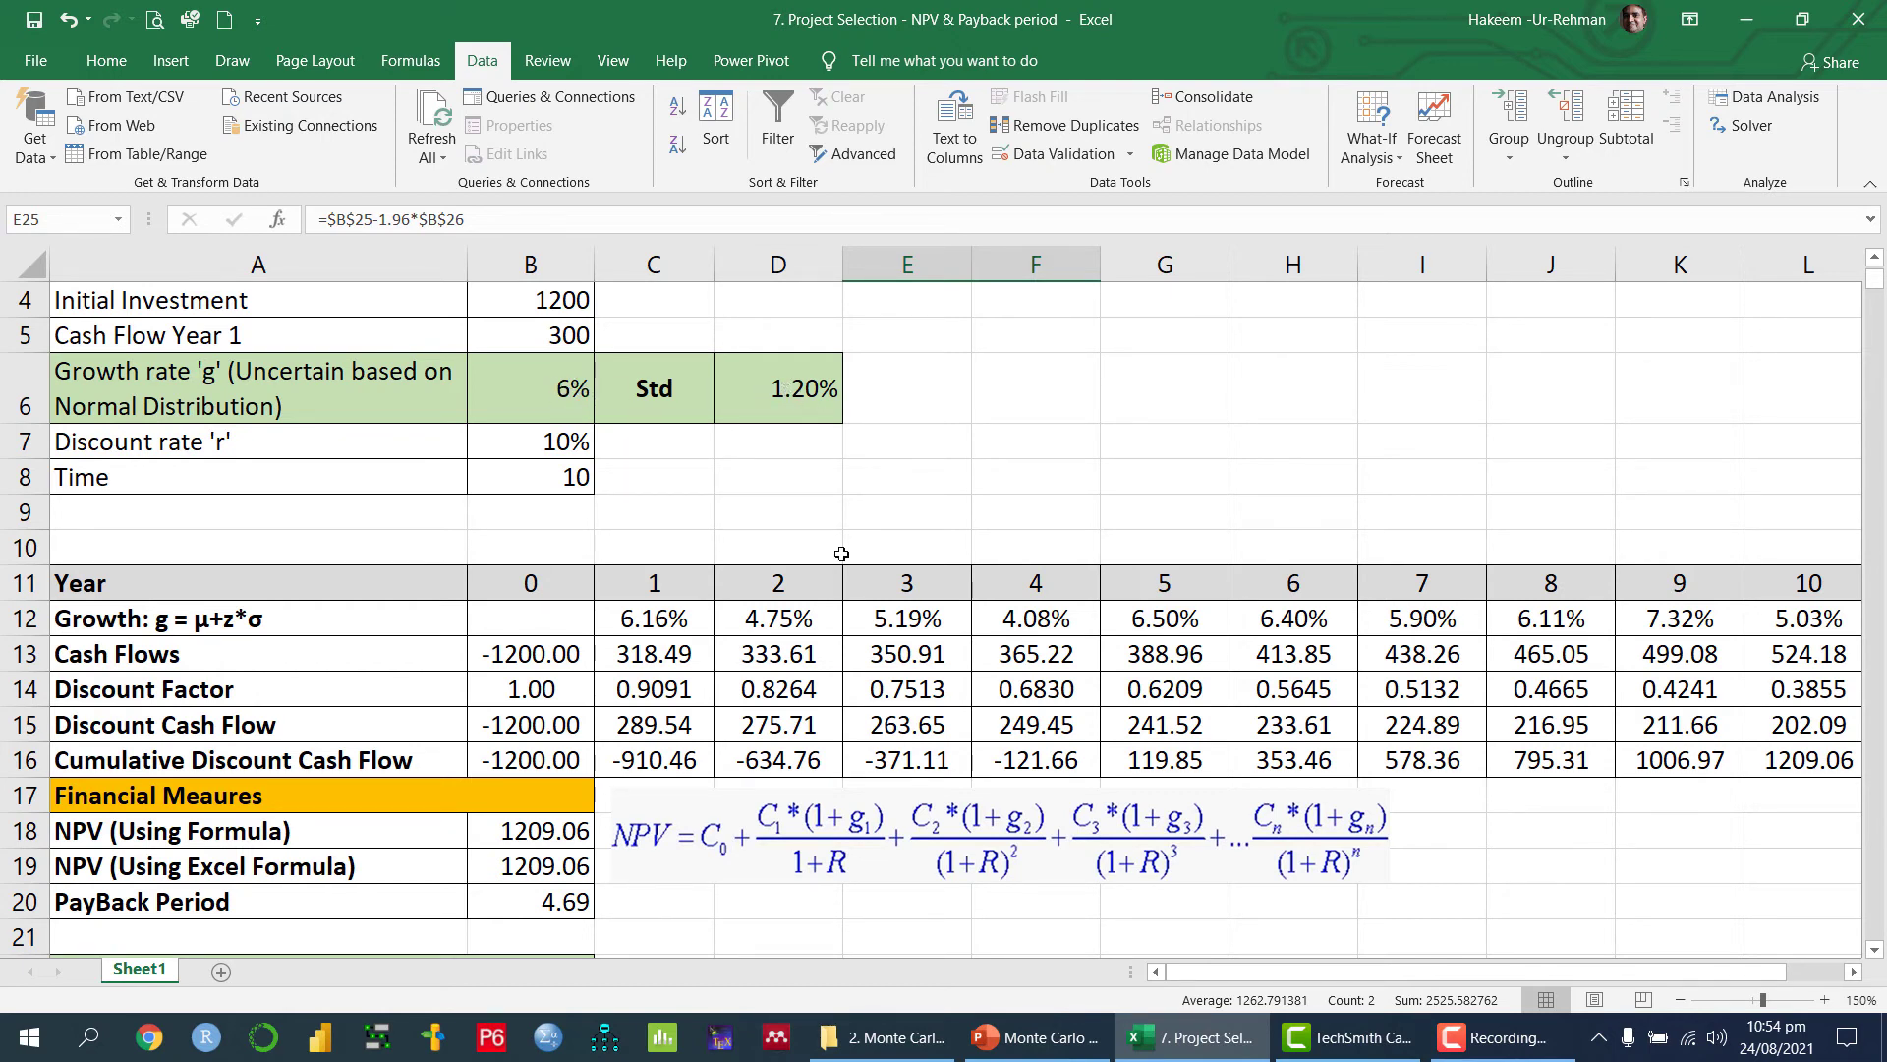
{"action": "scroll", "coordinate": [841, 553], "scroll_direction": "down", "scroll_amount": 5}
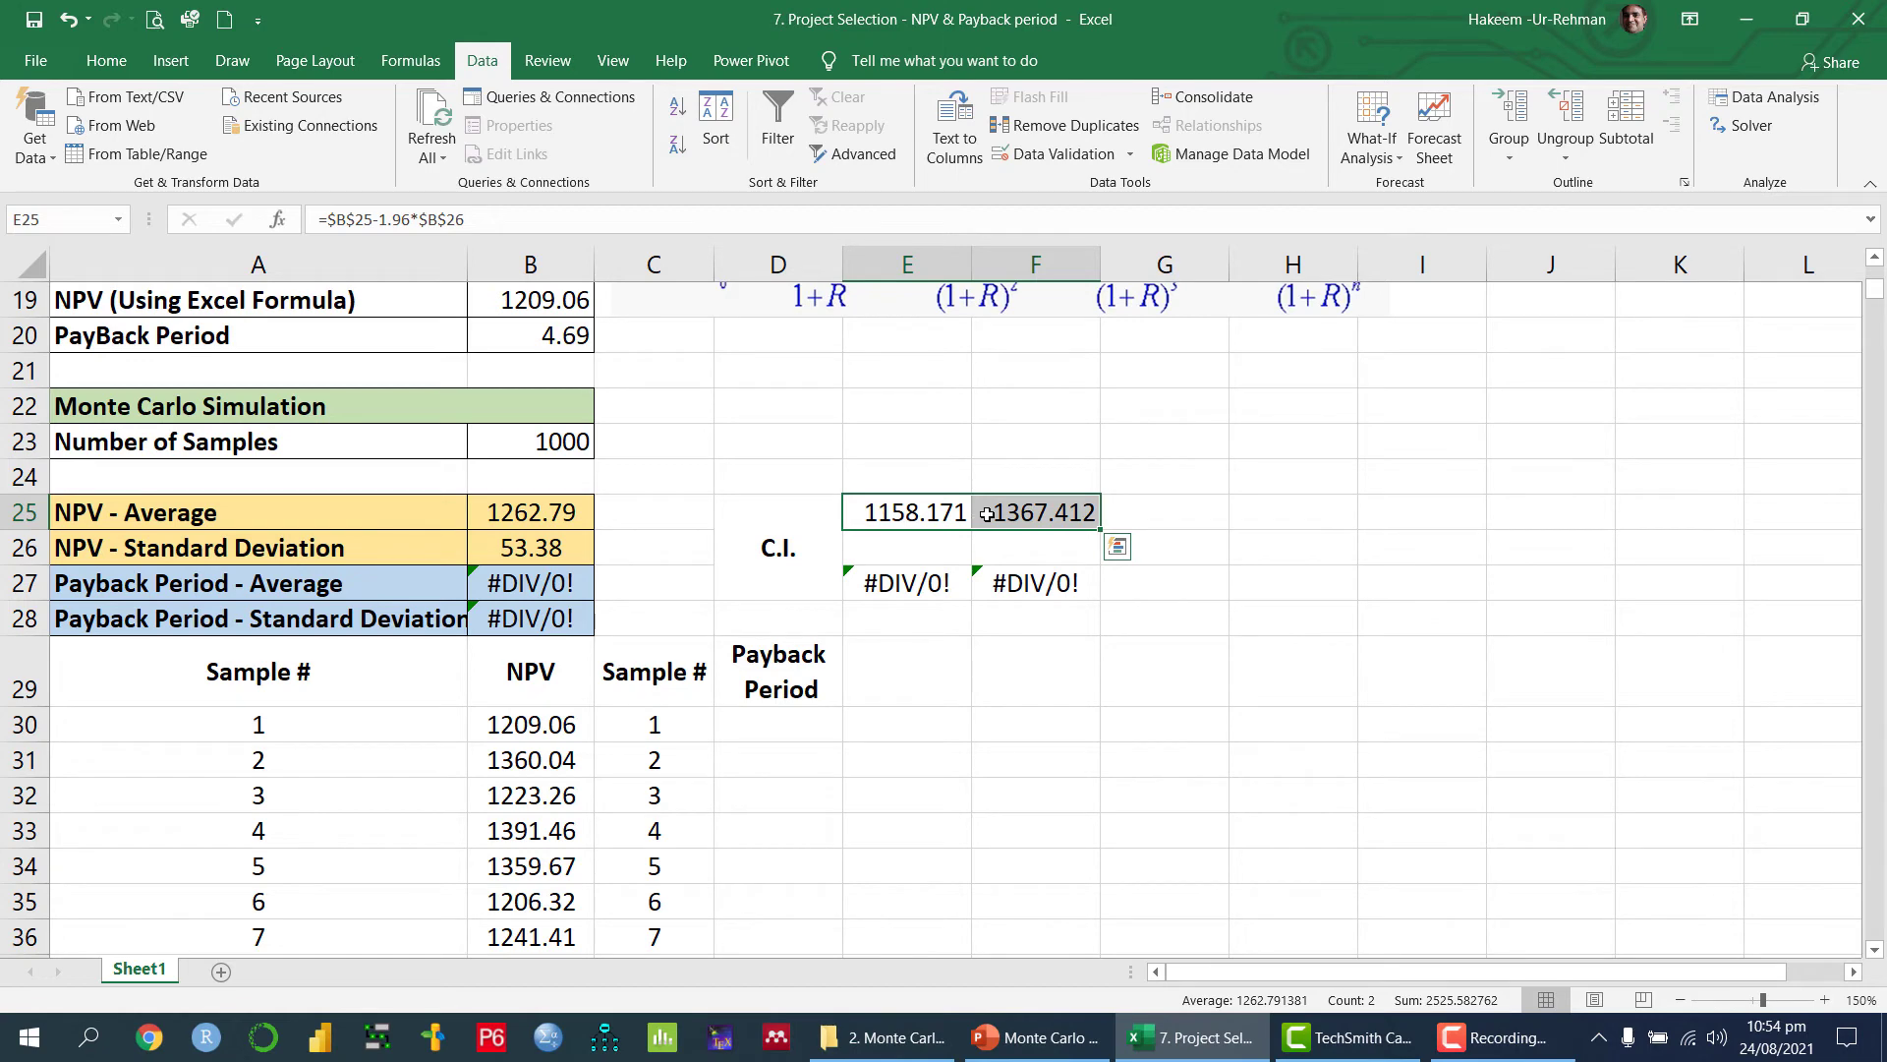
{"action": "scroll", "coordinate": [618, 585], "scroll_direction": "down", "scroll_amount": 1}
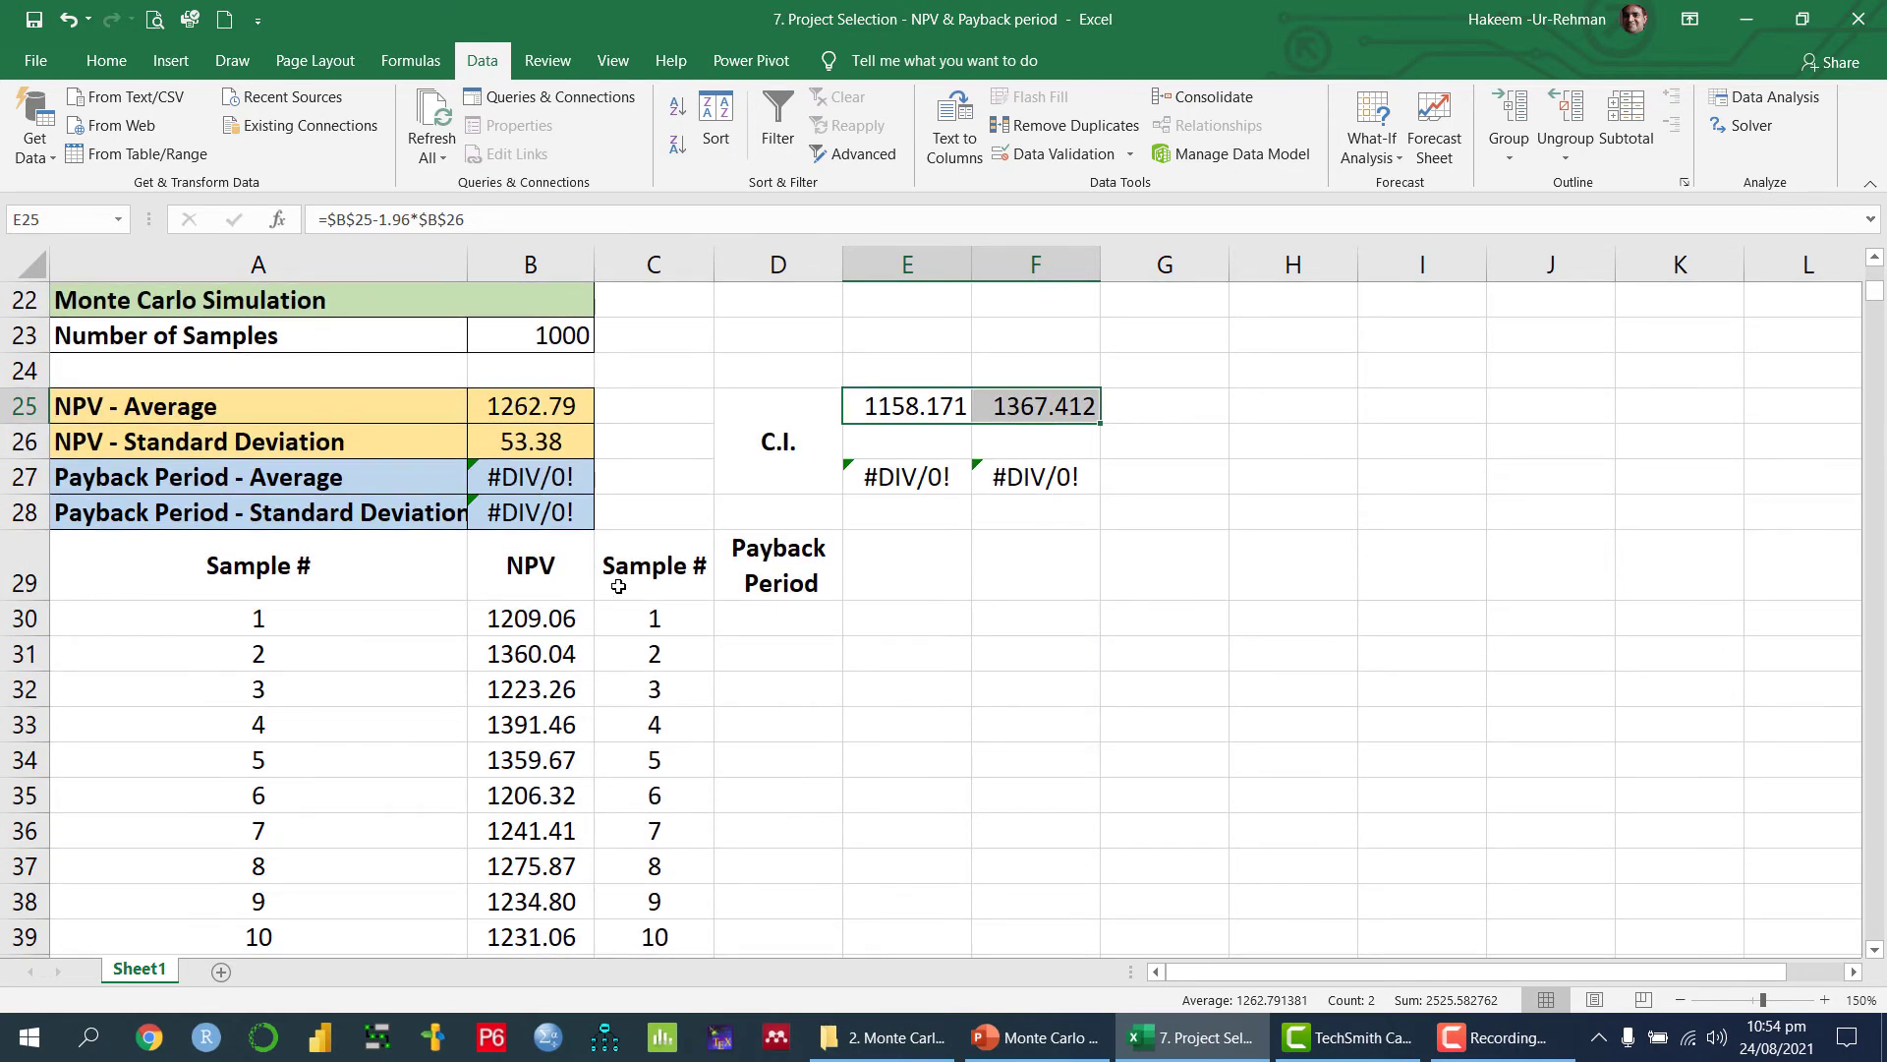
{"action": "left_click", "coordinate": [792, 618]}
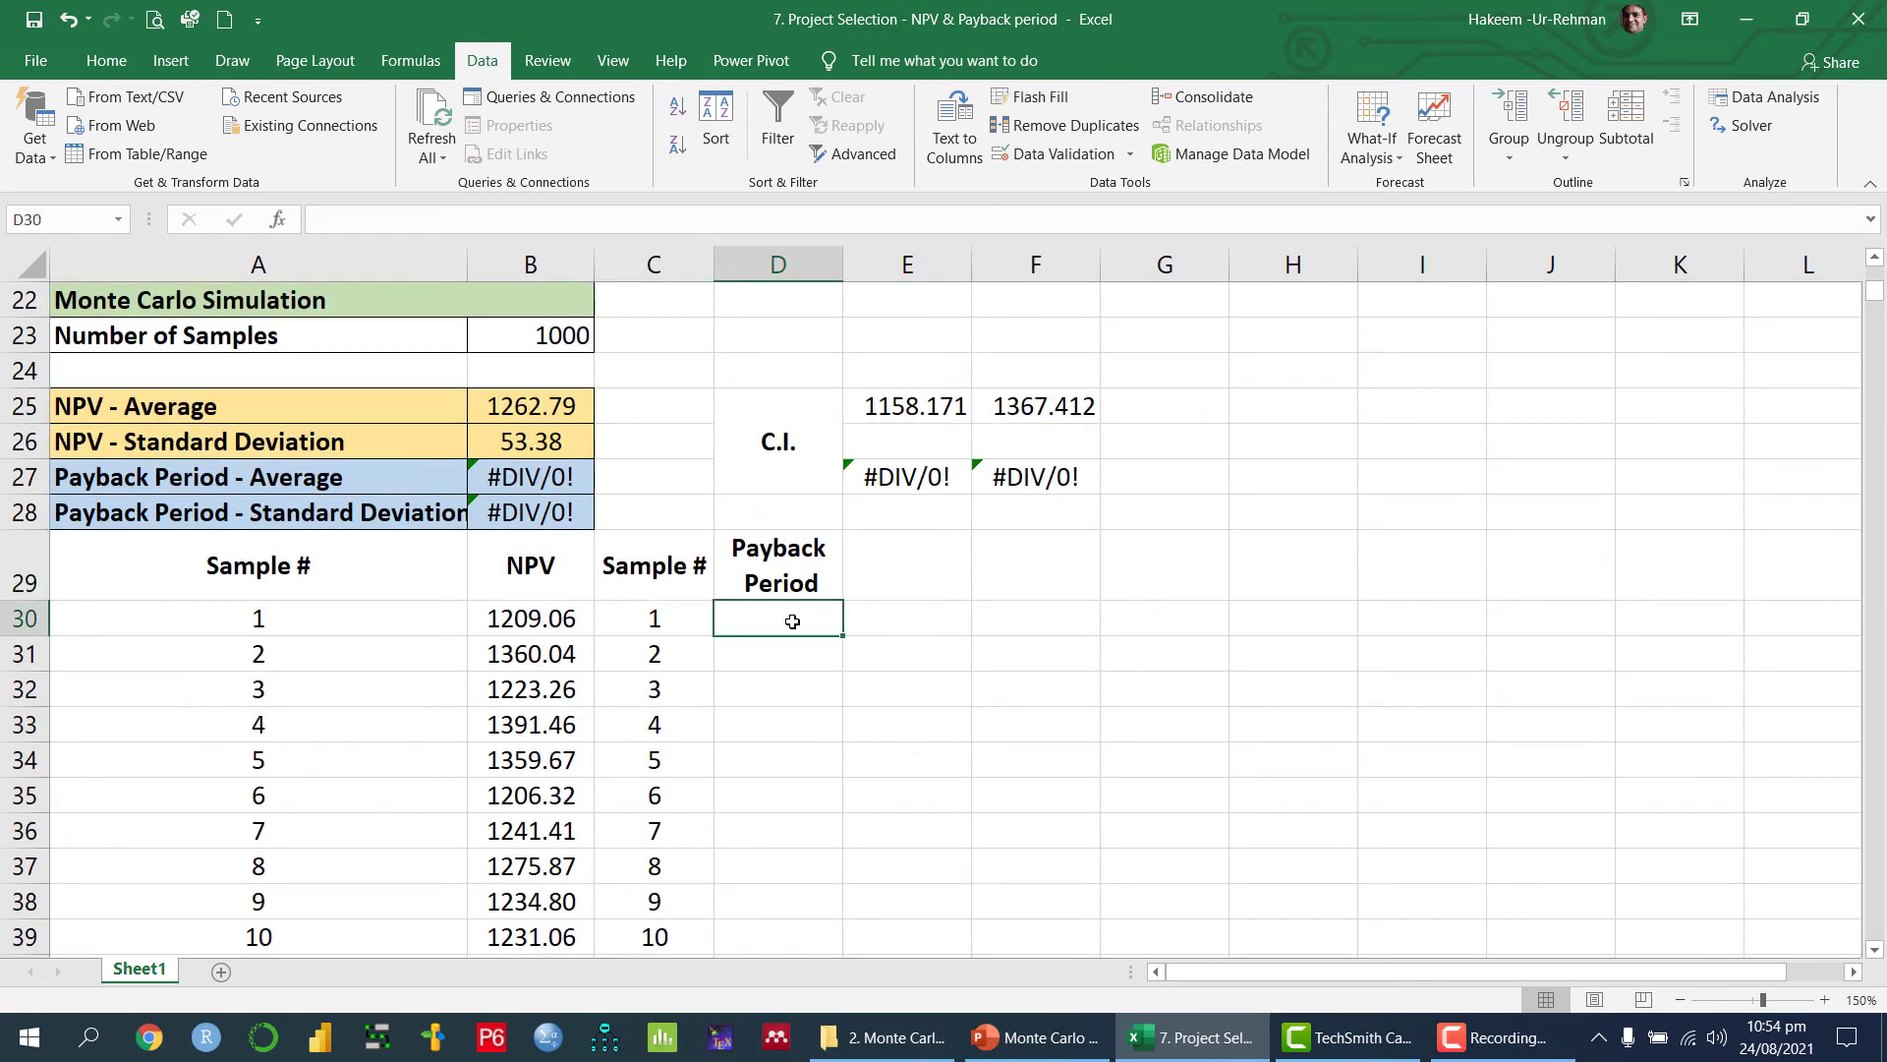
{"action": "scroll", "coordinate": [654, 621], "scroll_direction": "down", "scroll_amount": 5}
{"action": "scroll", "coordinate": [659, 622], "scroll_direction": "up", "scroll_amount": 6}
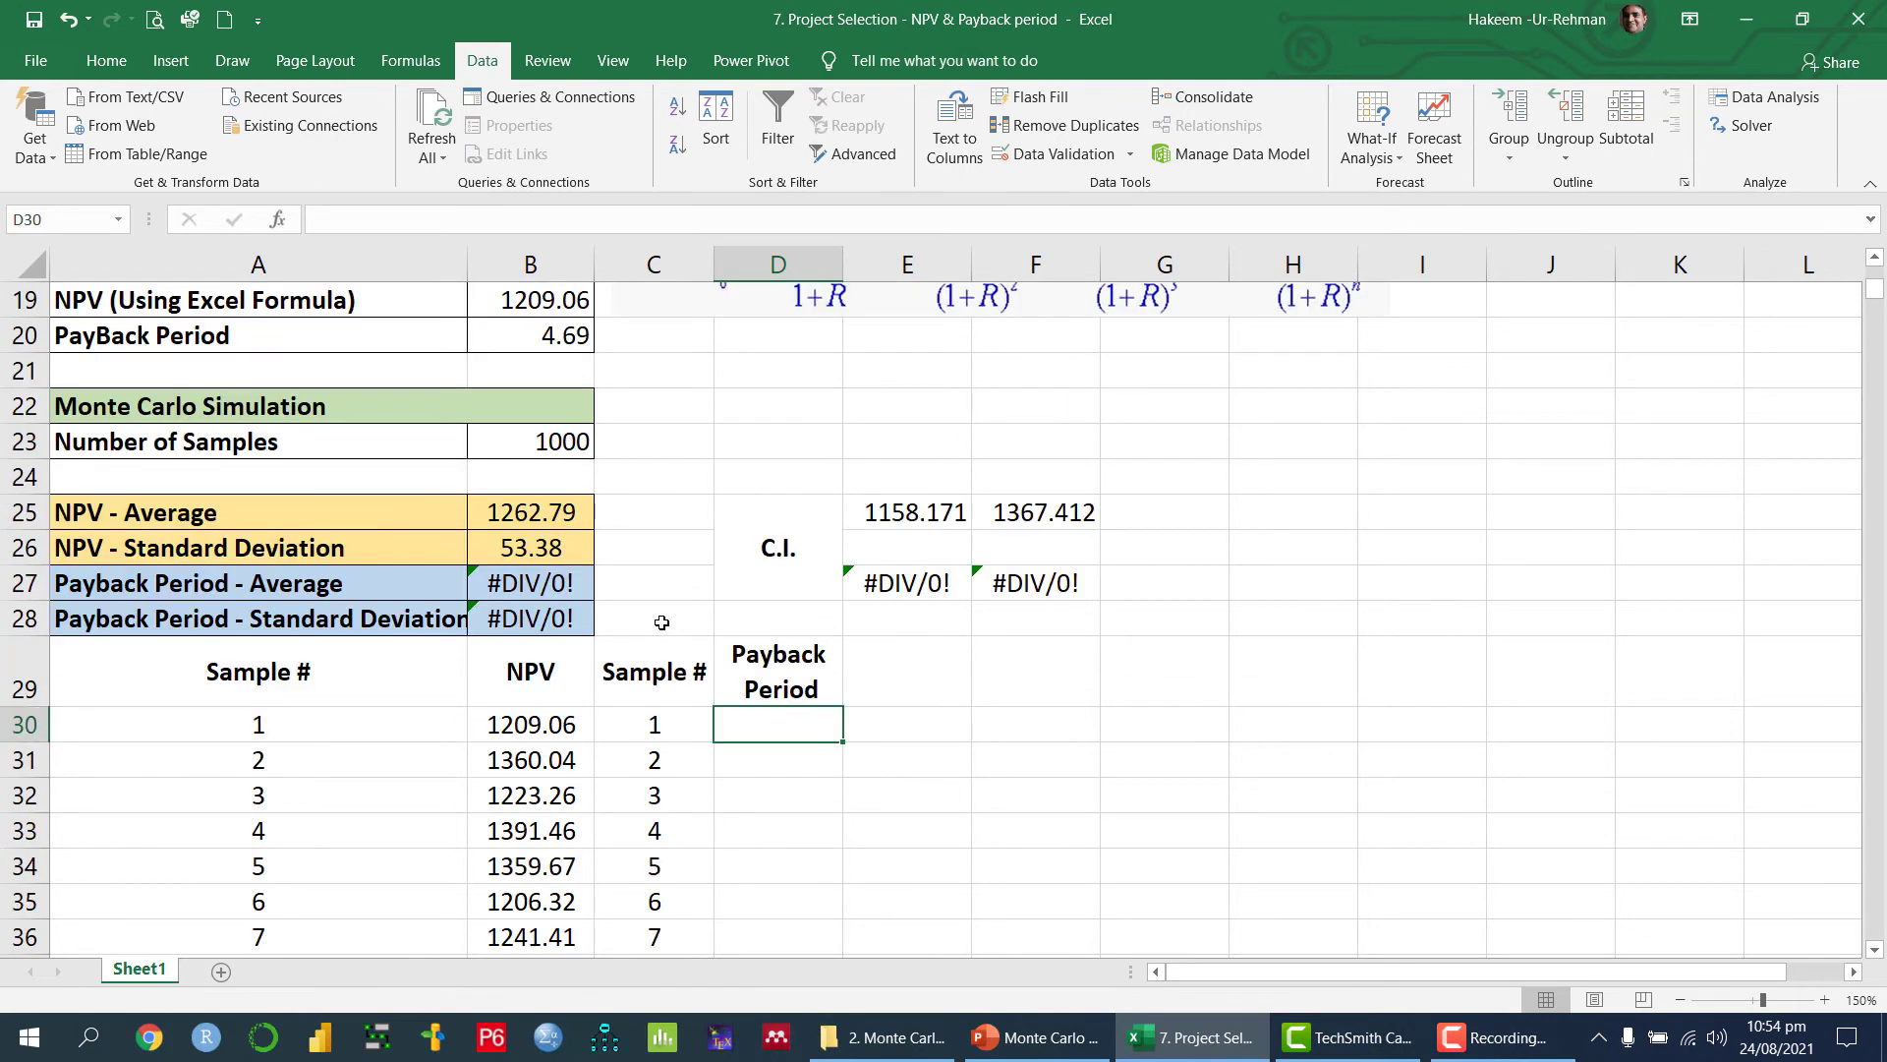
{"action": "scroll", "coordinate": [662, 623], "scroll_direction": "down", "scroll_amount": 1}
{"action": "type", "text": "="}
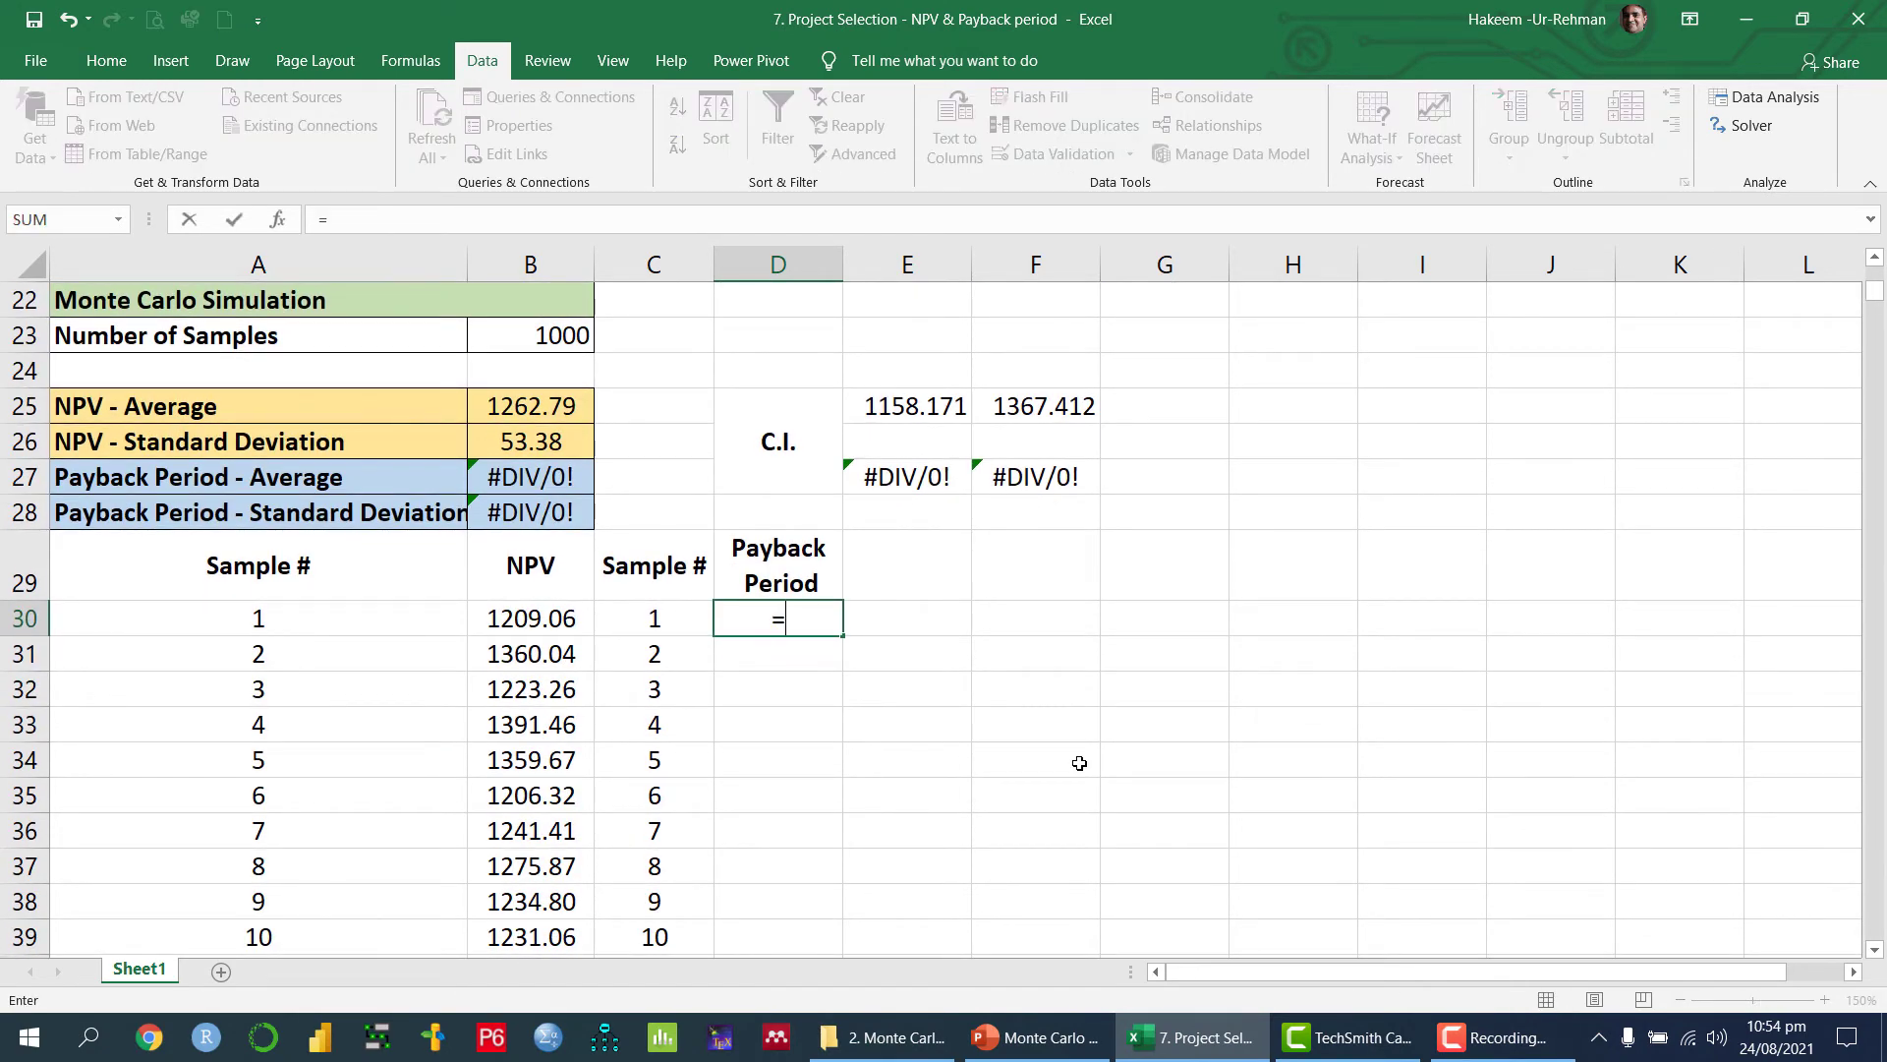
{"action": "scroll", "coordinate": [1079, 763], "scroll_direction": "up", "scroll_amount": 2}
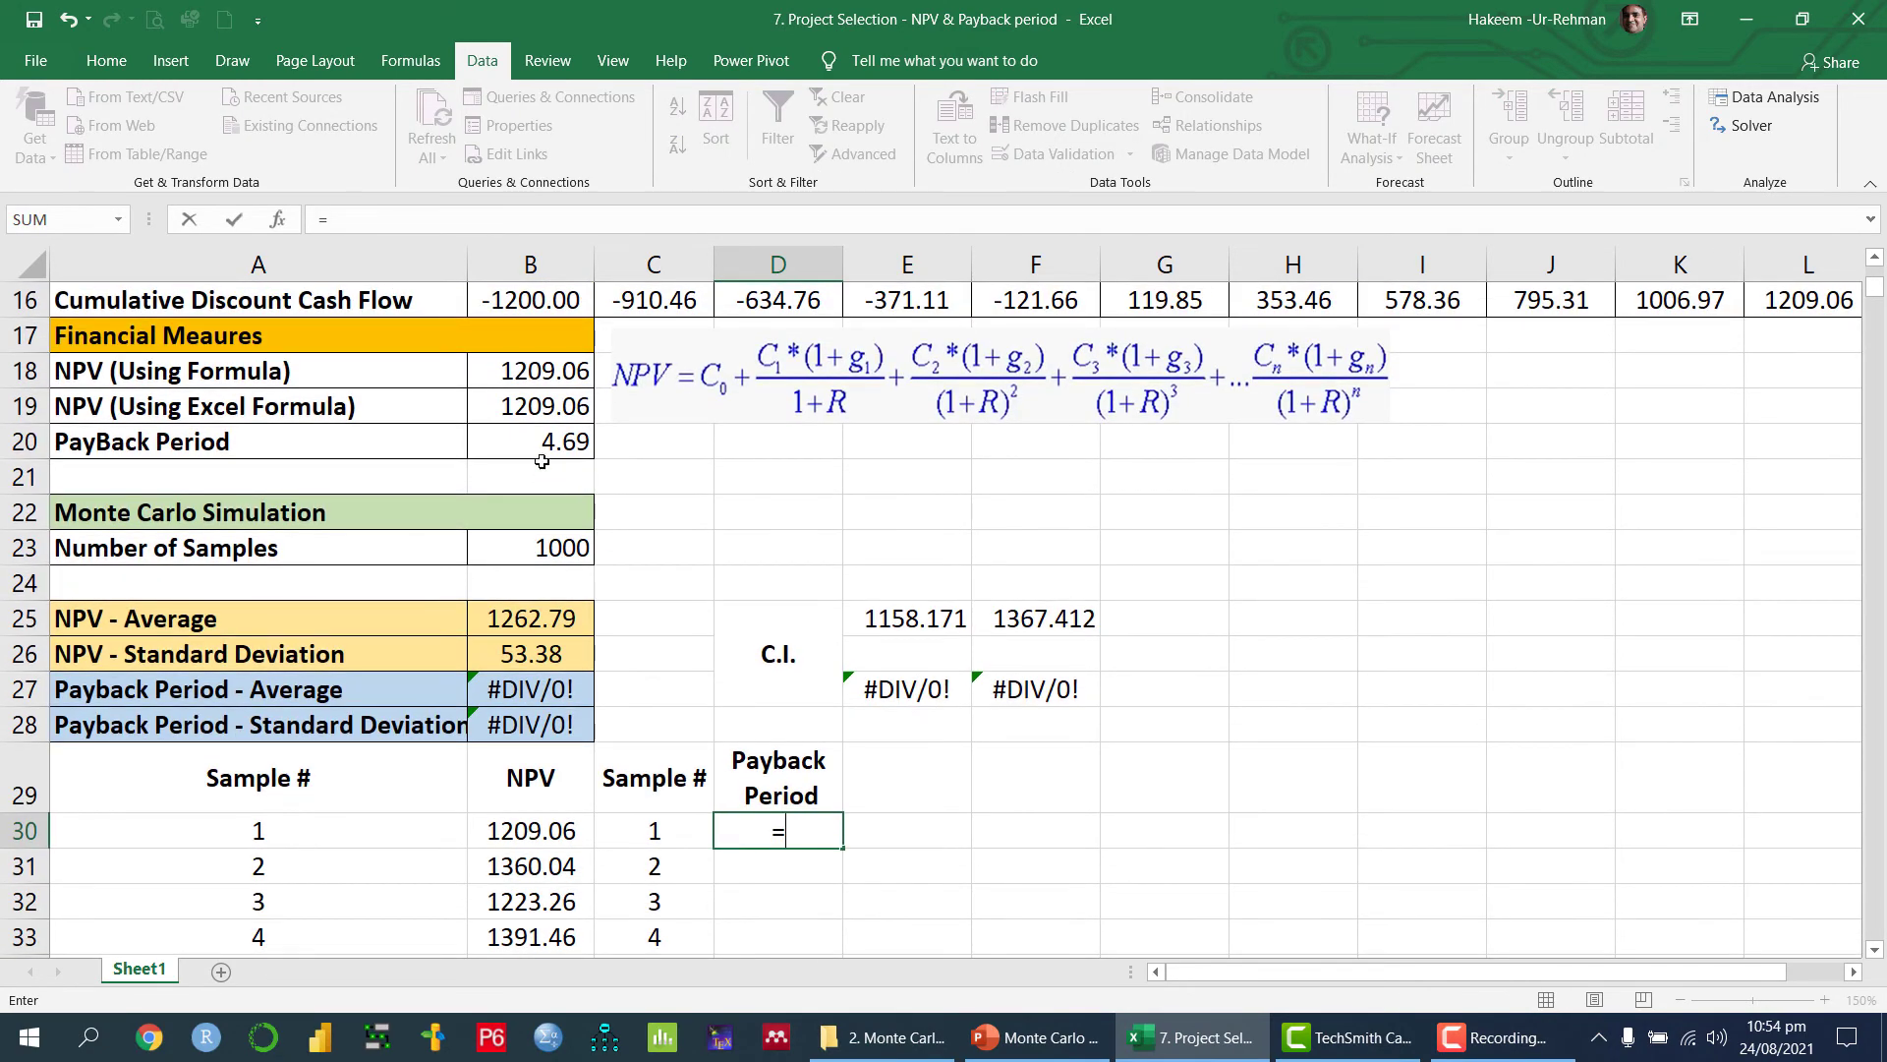
{"action": "left_click", "coordinate": [552, 441]}
{"action": "key", "text": "Return"}
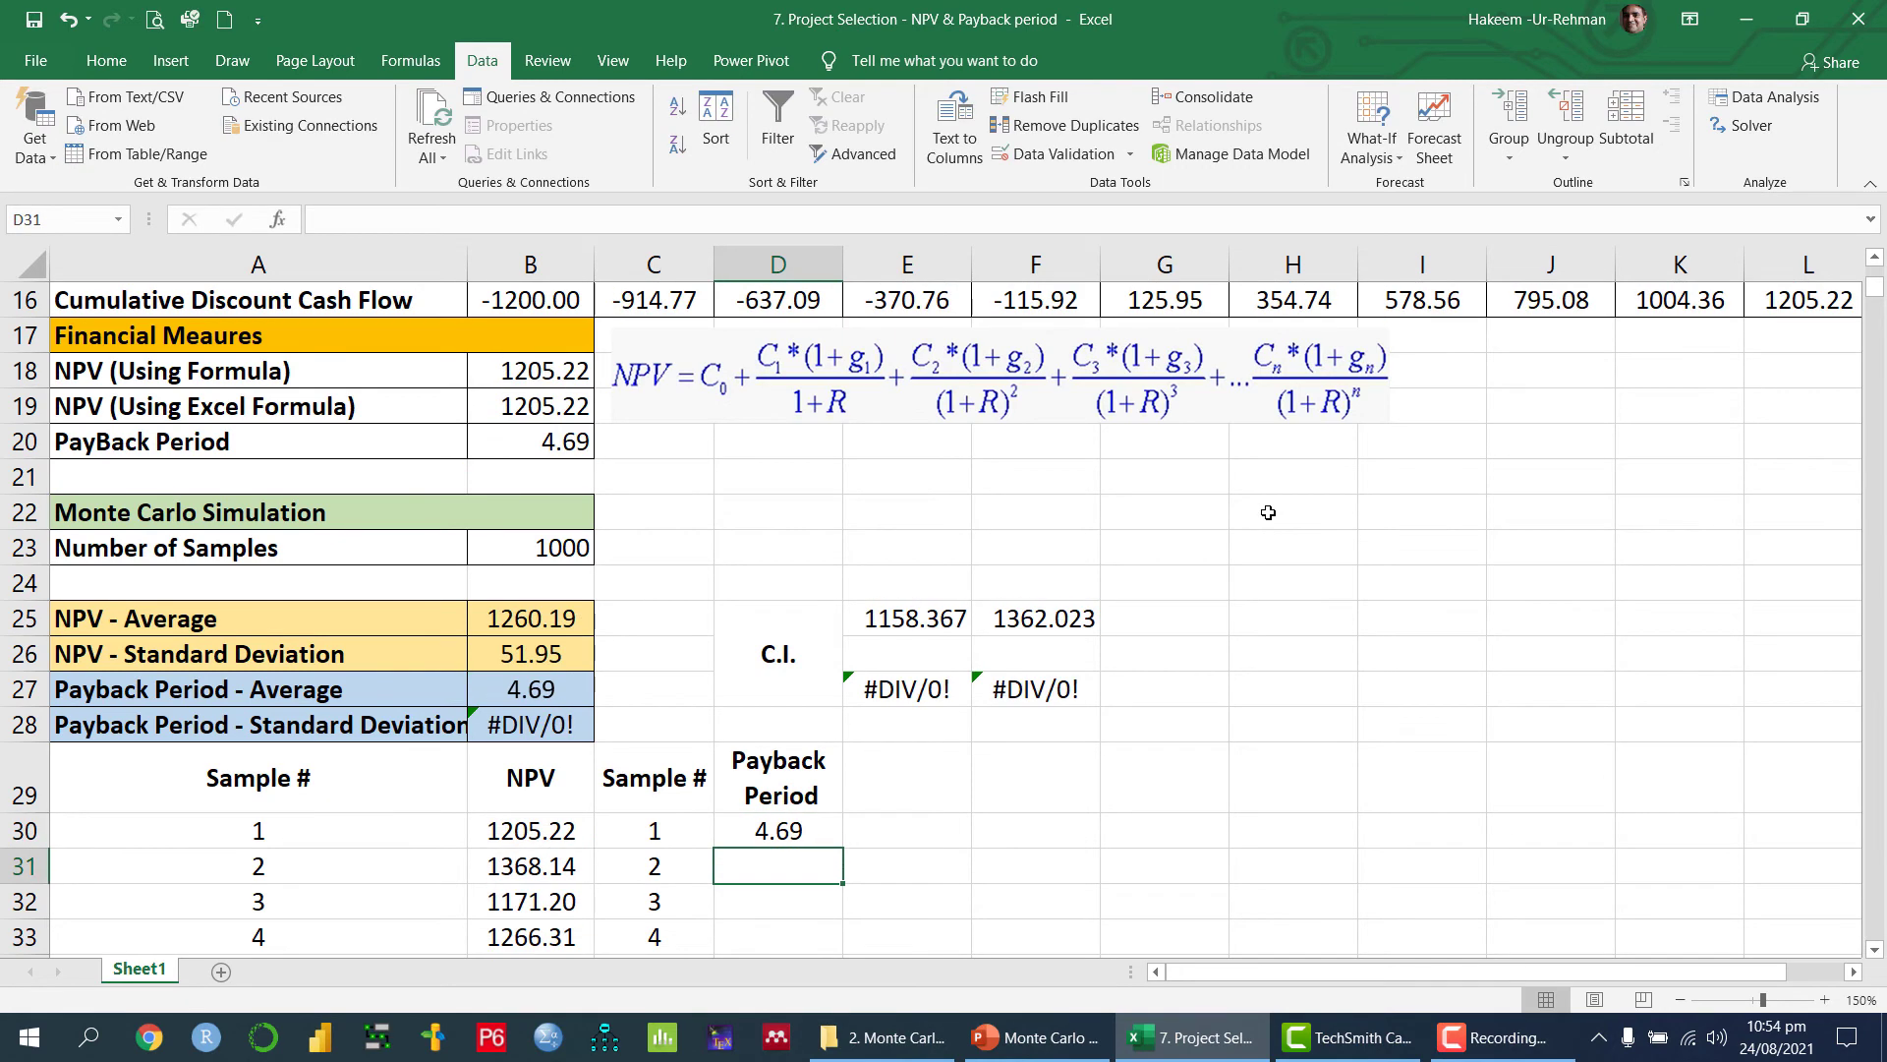
Step: Fill the payback period samples with a Data Table over C30:D1029, using the empty cell G28 as column input cell
{"action": "left_click", "coordinate": [685, 831]}
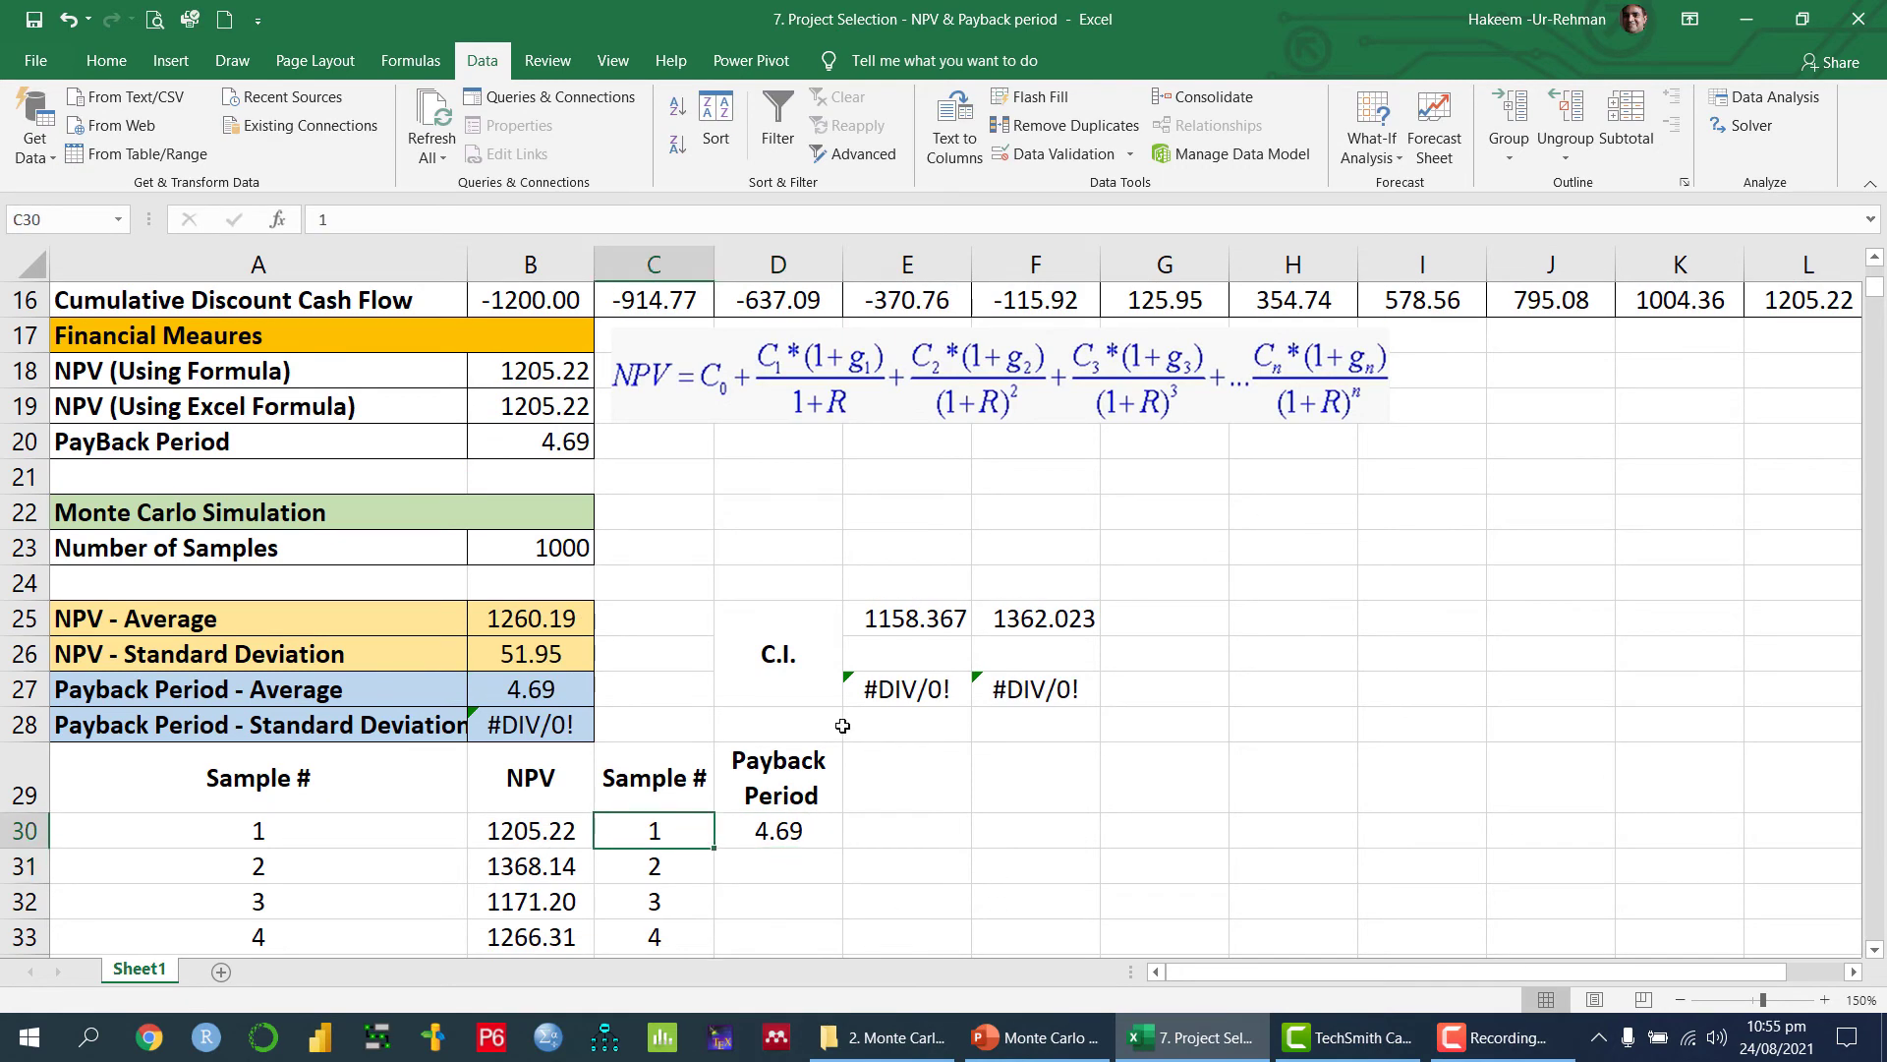
{"action": "key", "text": "shift+Right"}
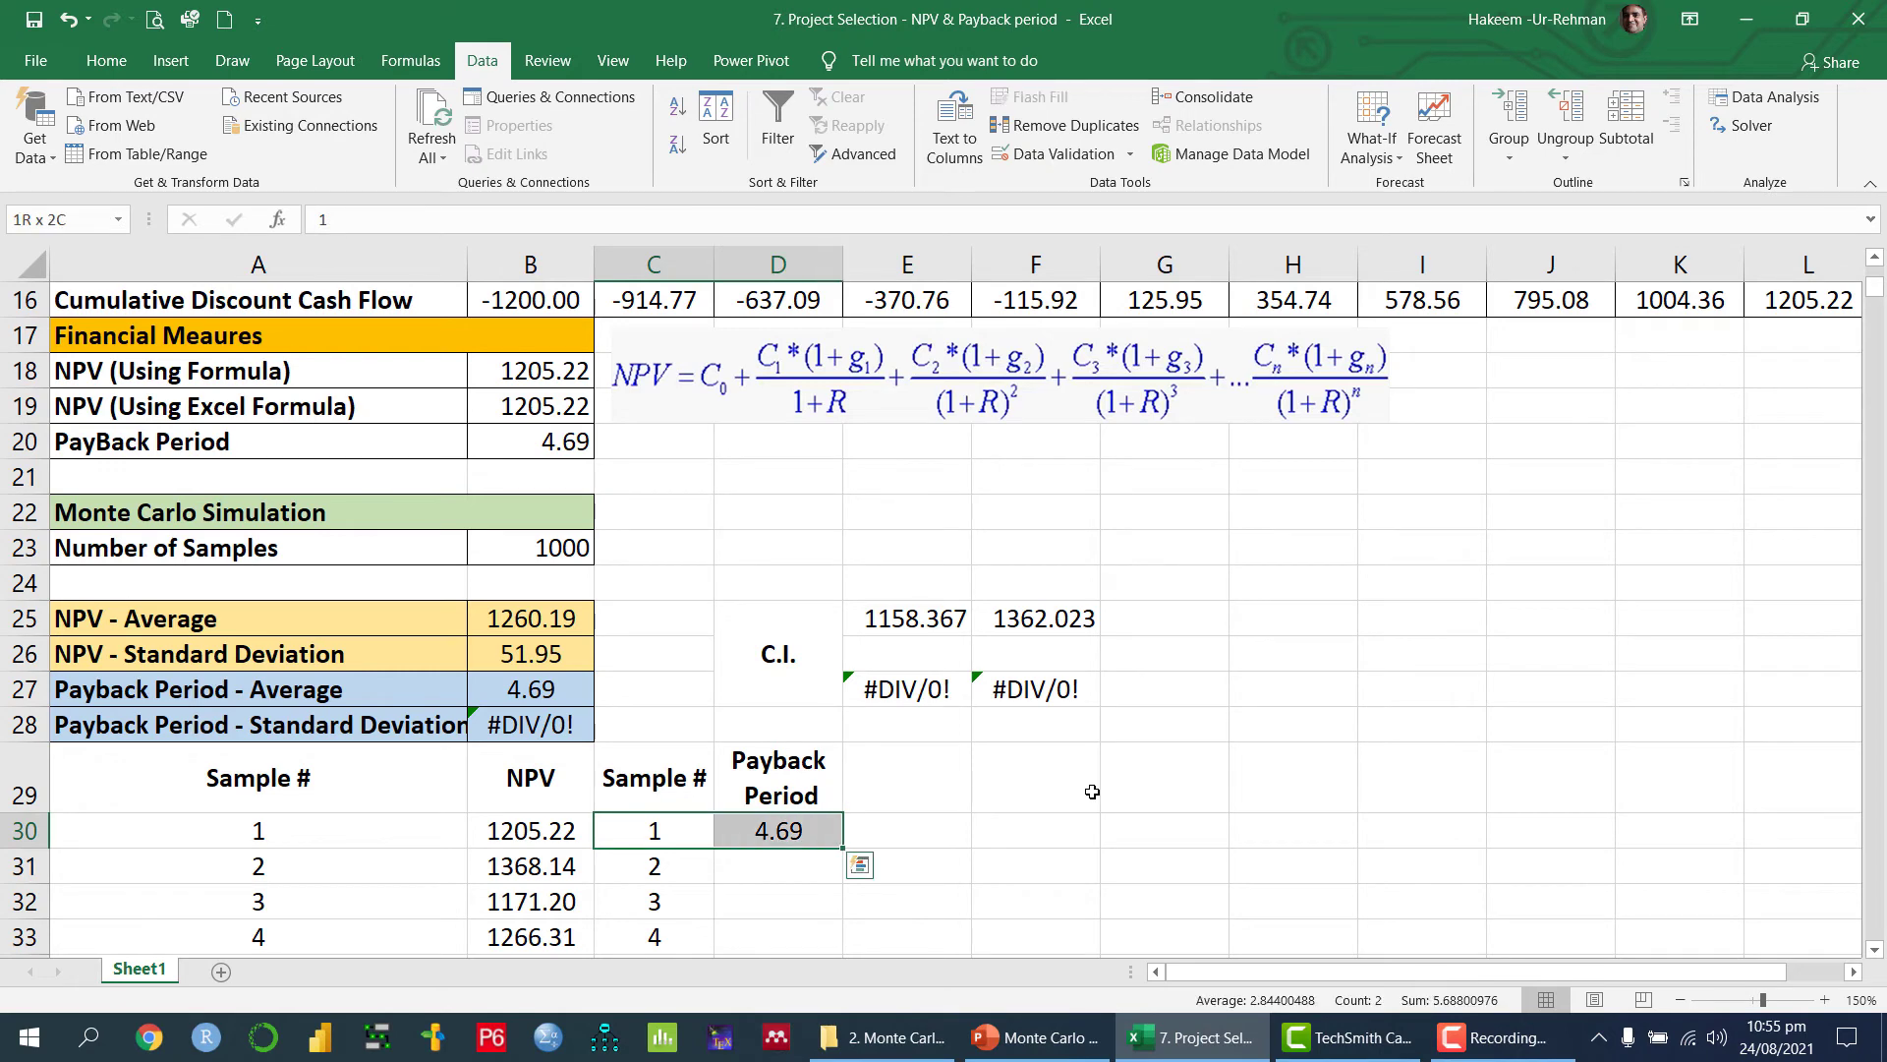
{"action": "key", "text": "ctrl+shift+Down"}
{"action": "left_click_drag", "start_coordinate": [1875, 928], "coordinate": [1870, 313]}
{"action": "scroll", "coordinate": [876, 509], "scroll_direction": "up", "scroll_amount": 8}
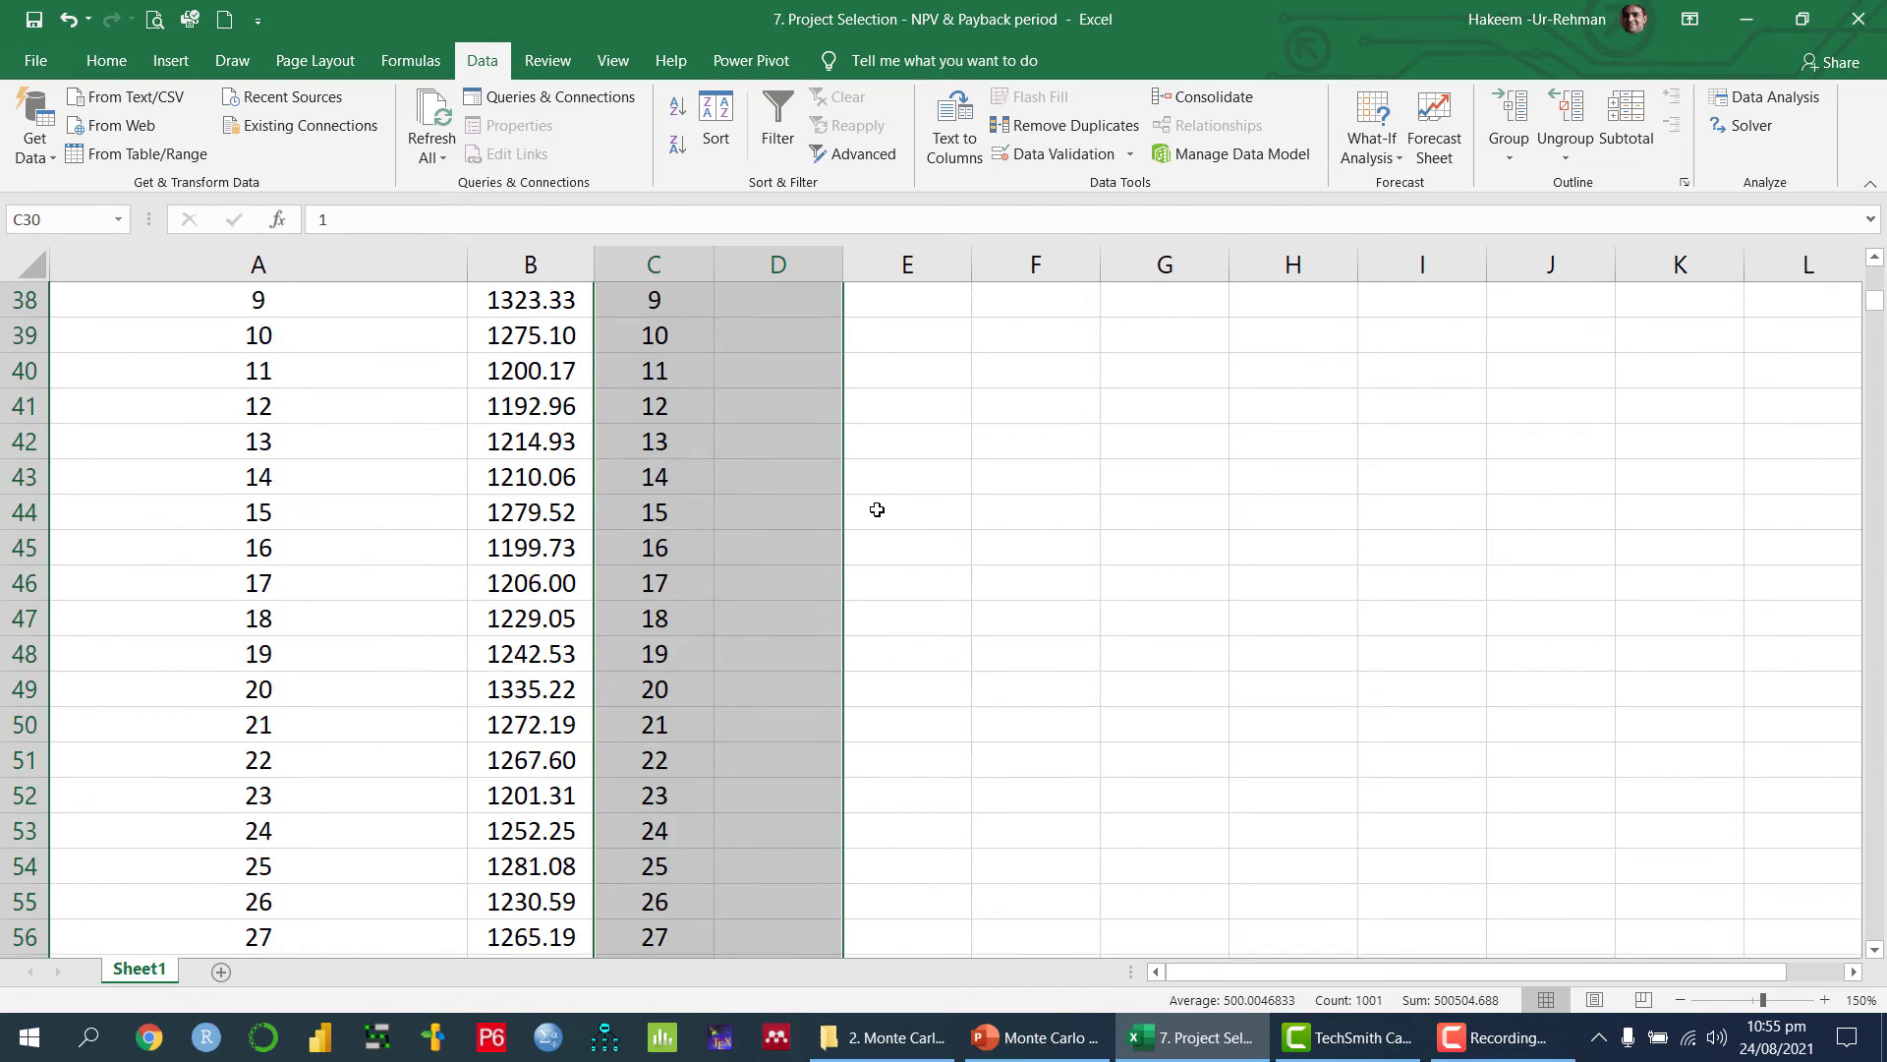
{"action": "scroll", "coordinate": [877, 509], "scroll_direction": "down", "scroll_amount": 1}
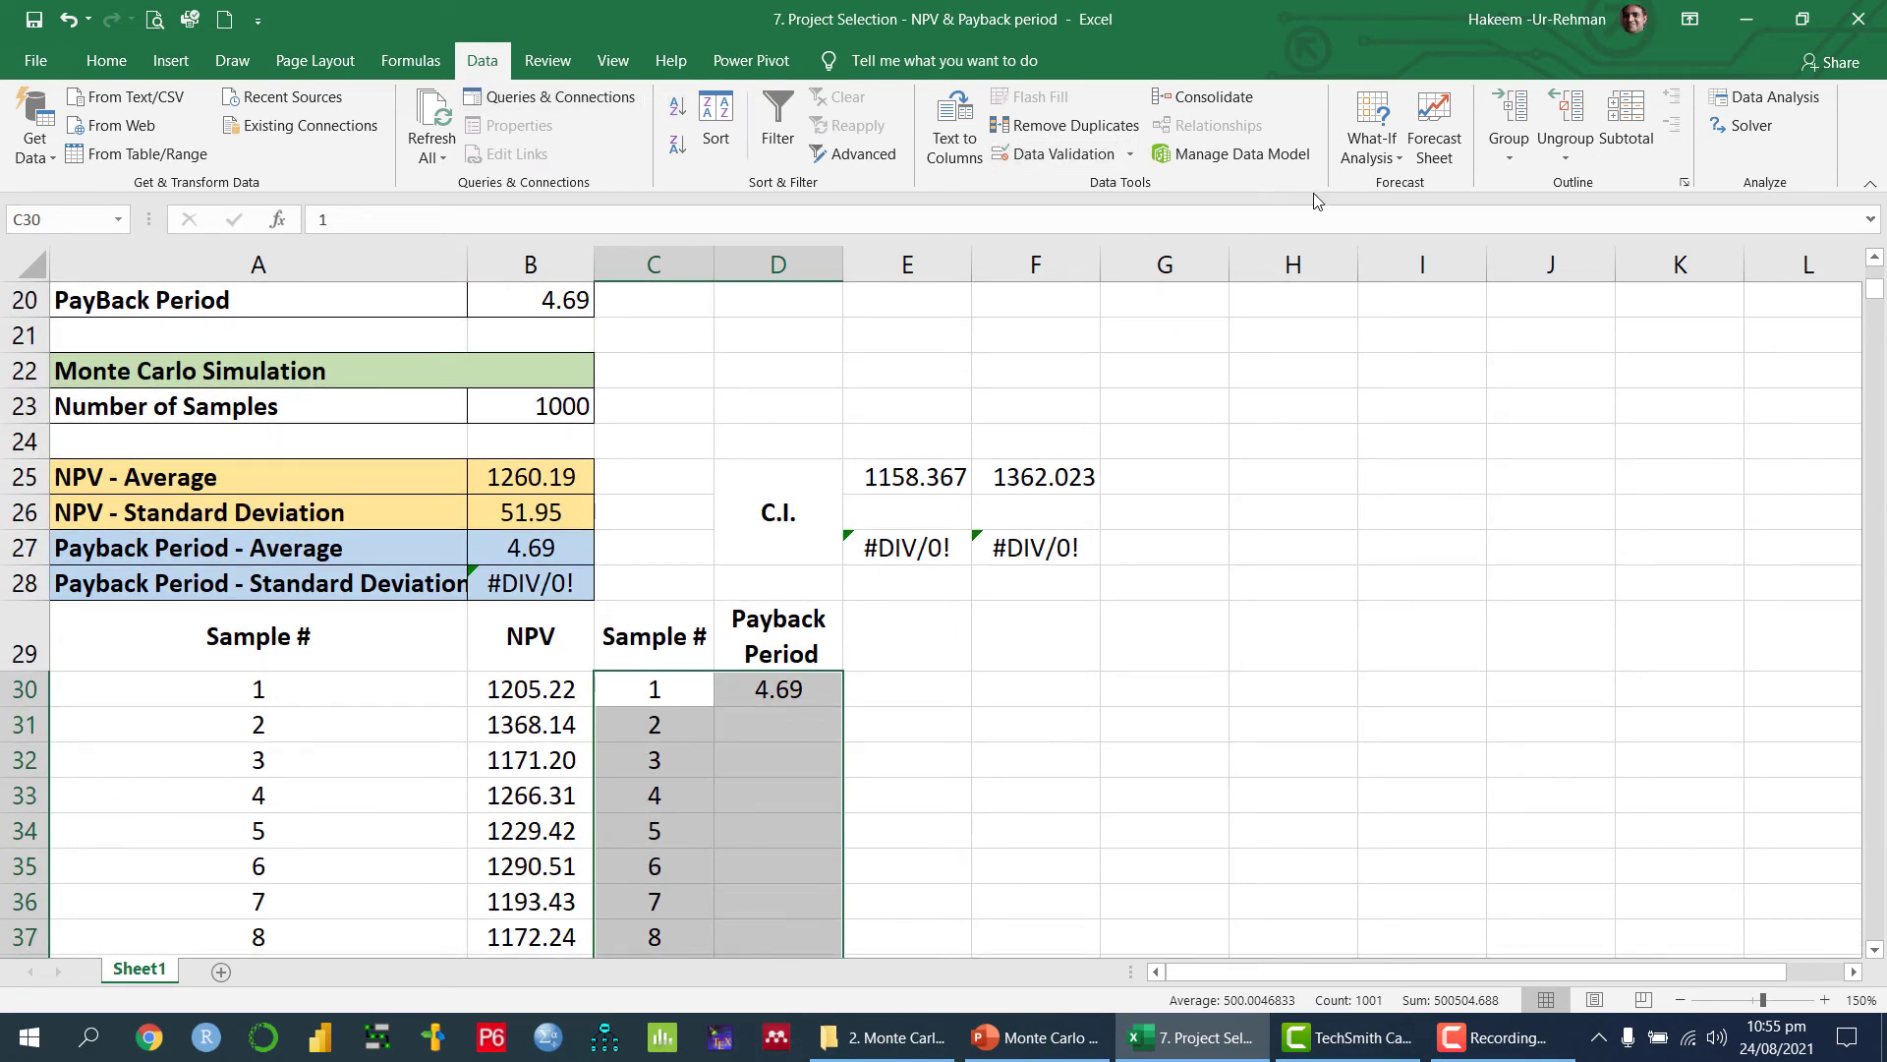
{"action": "left_click", "coordinate": [1398, 157]}
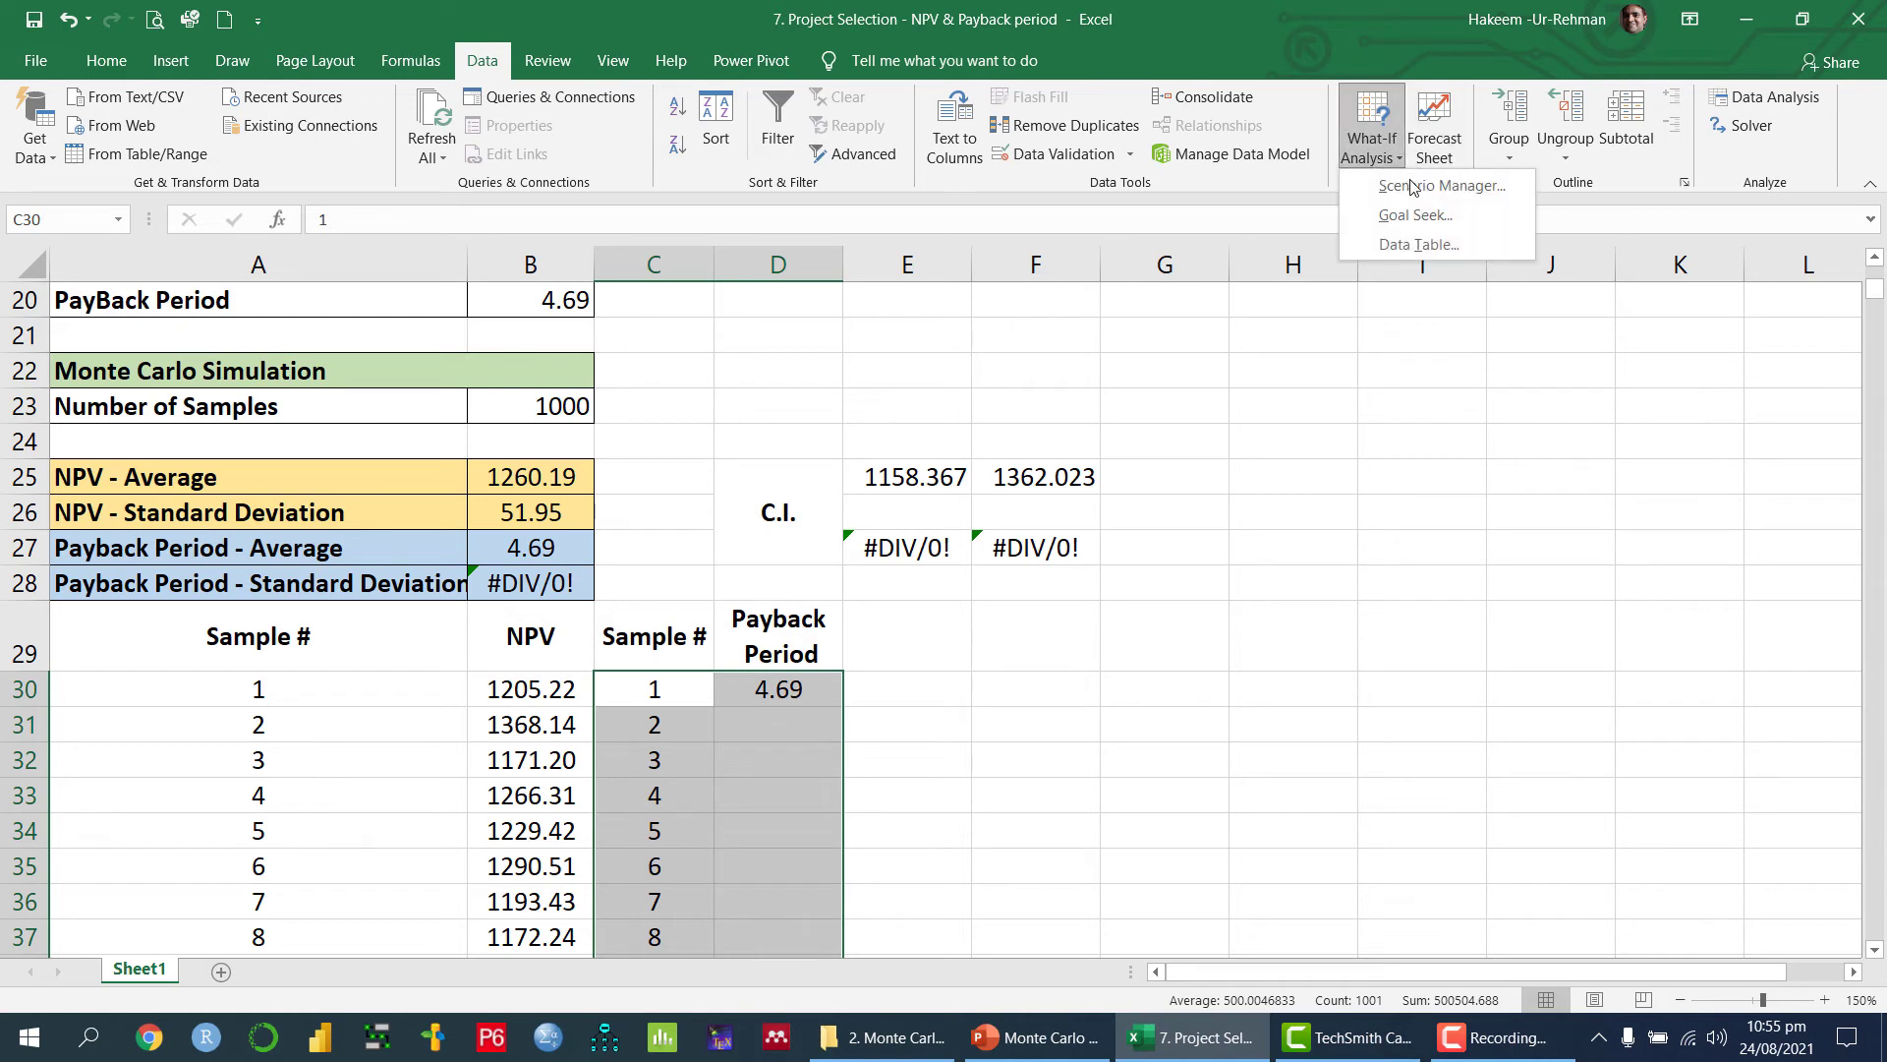
{"action": "left_click", "coordinate": [1419, 245]}
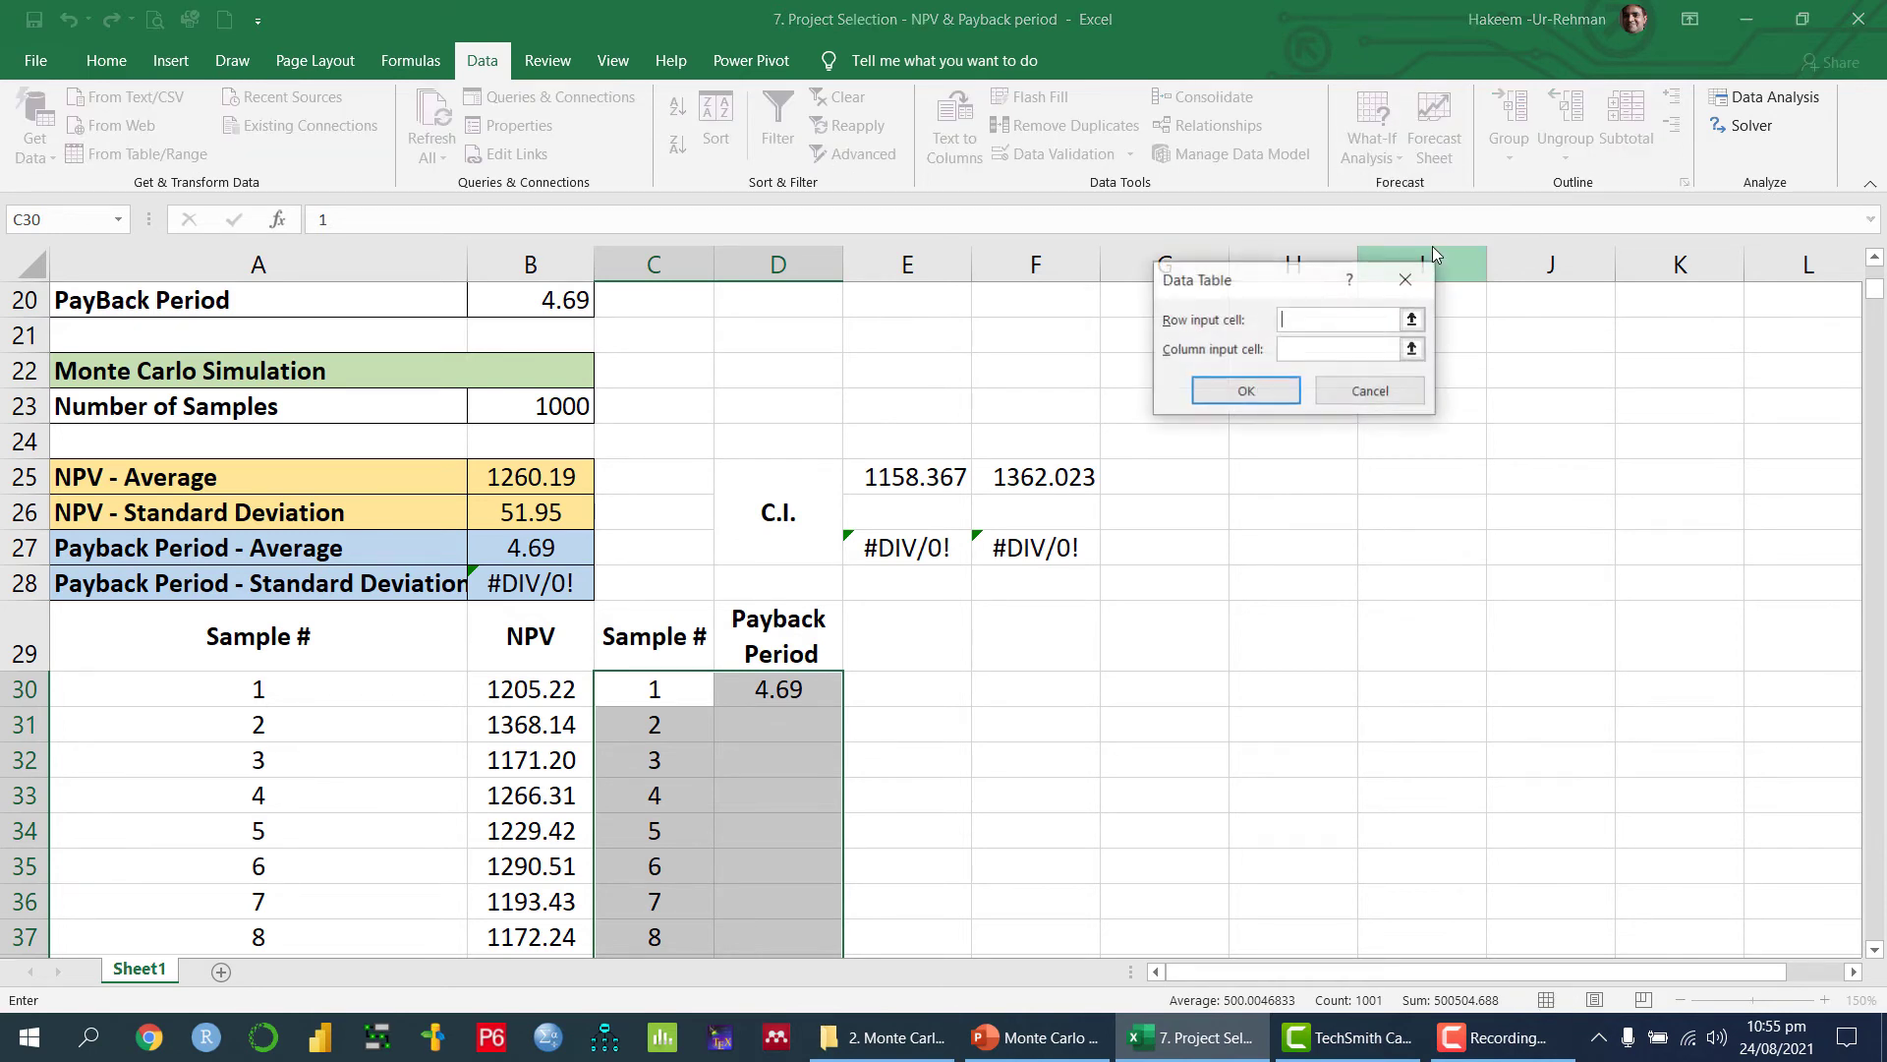
{"action": "left_click", "coordinate": [1412, 350]}
{"action": "left_click", "coordinate": [1171, 590]}
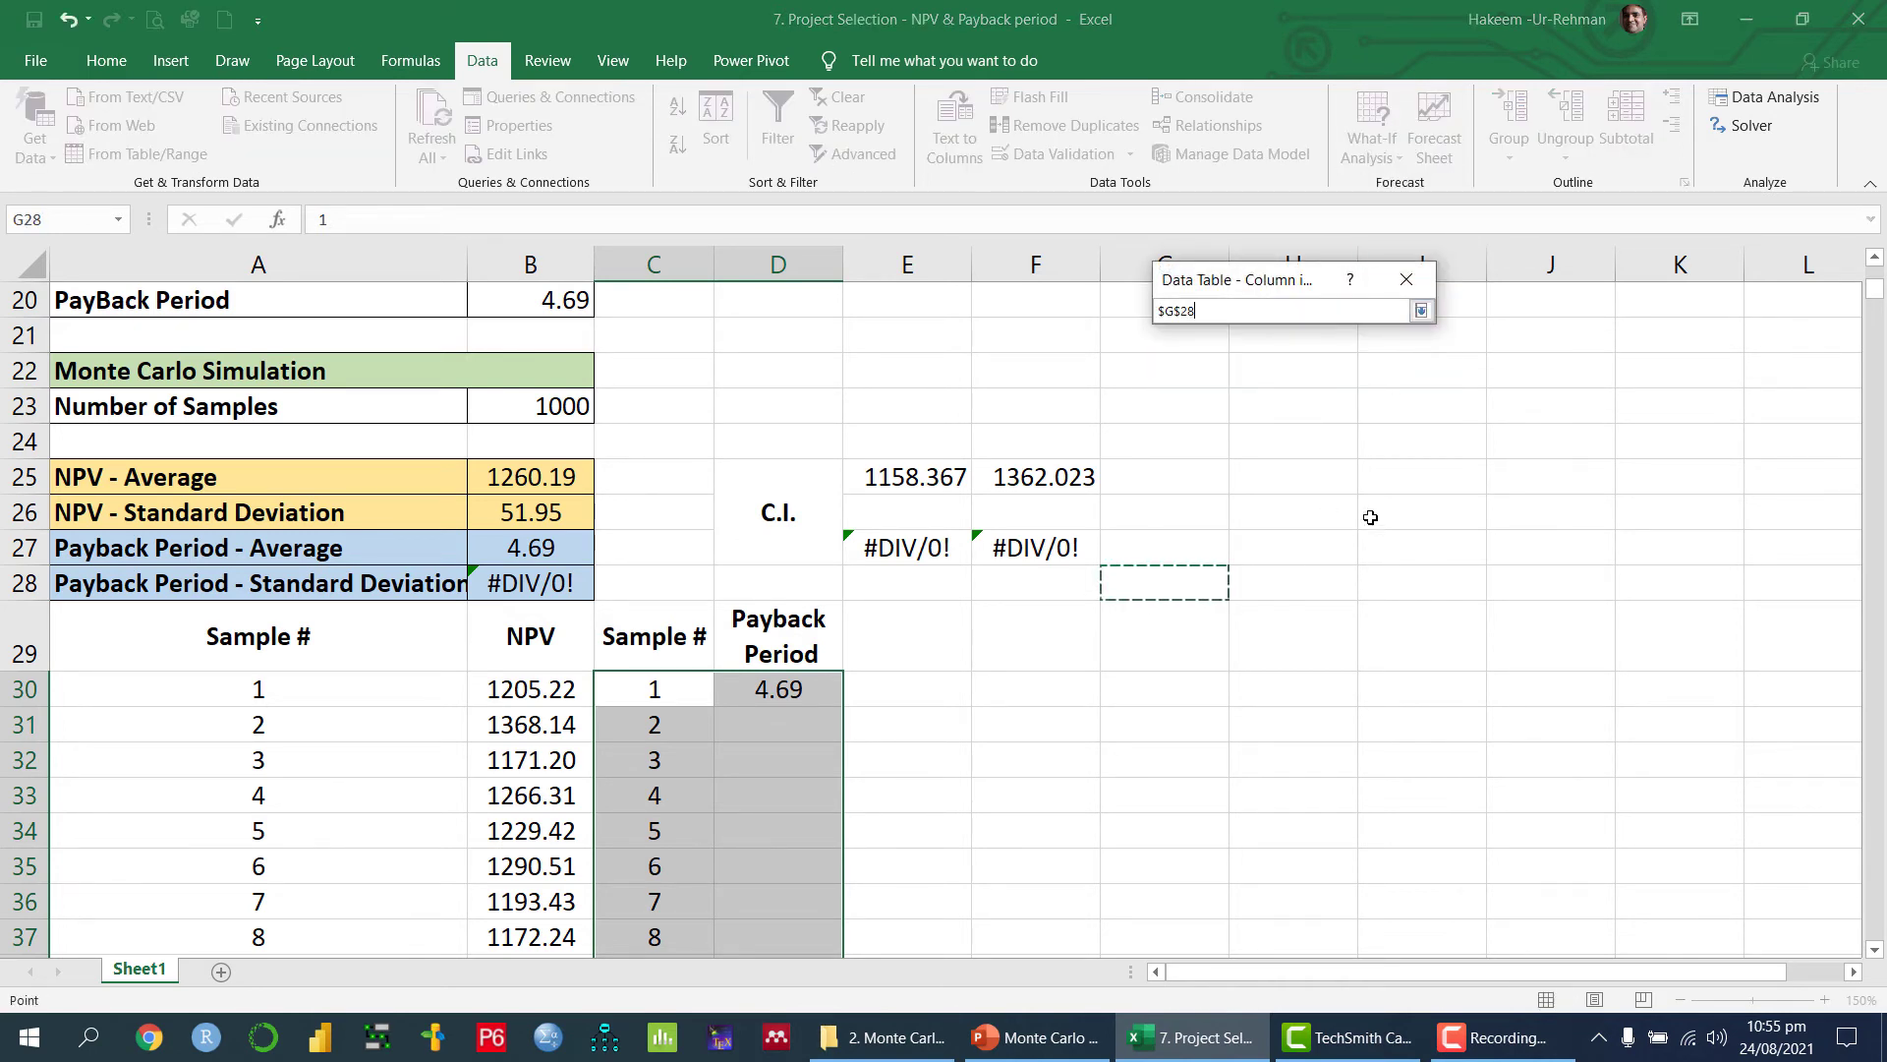
{"action": "left_click", "coordinate": [1422, 312]}
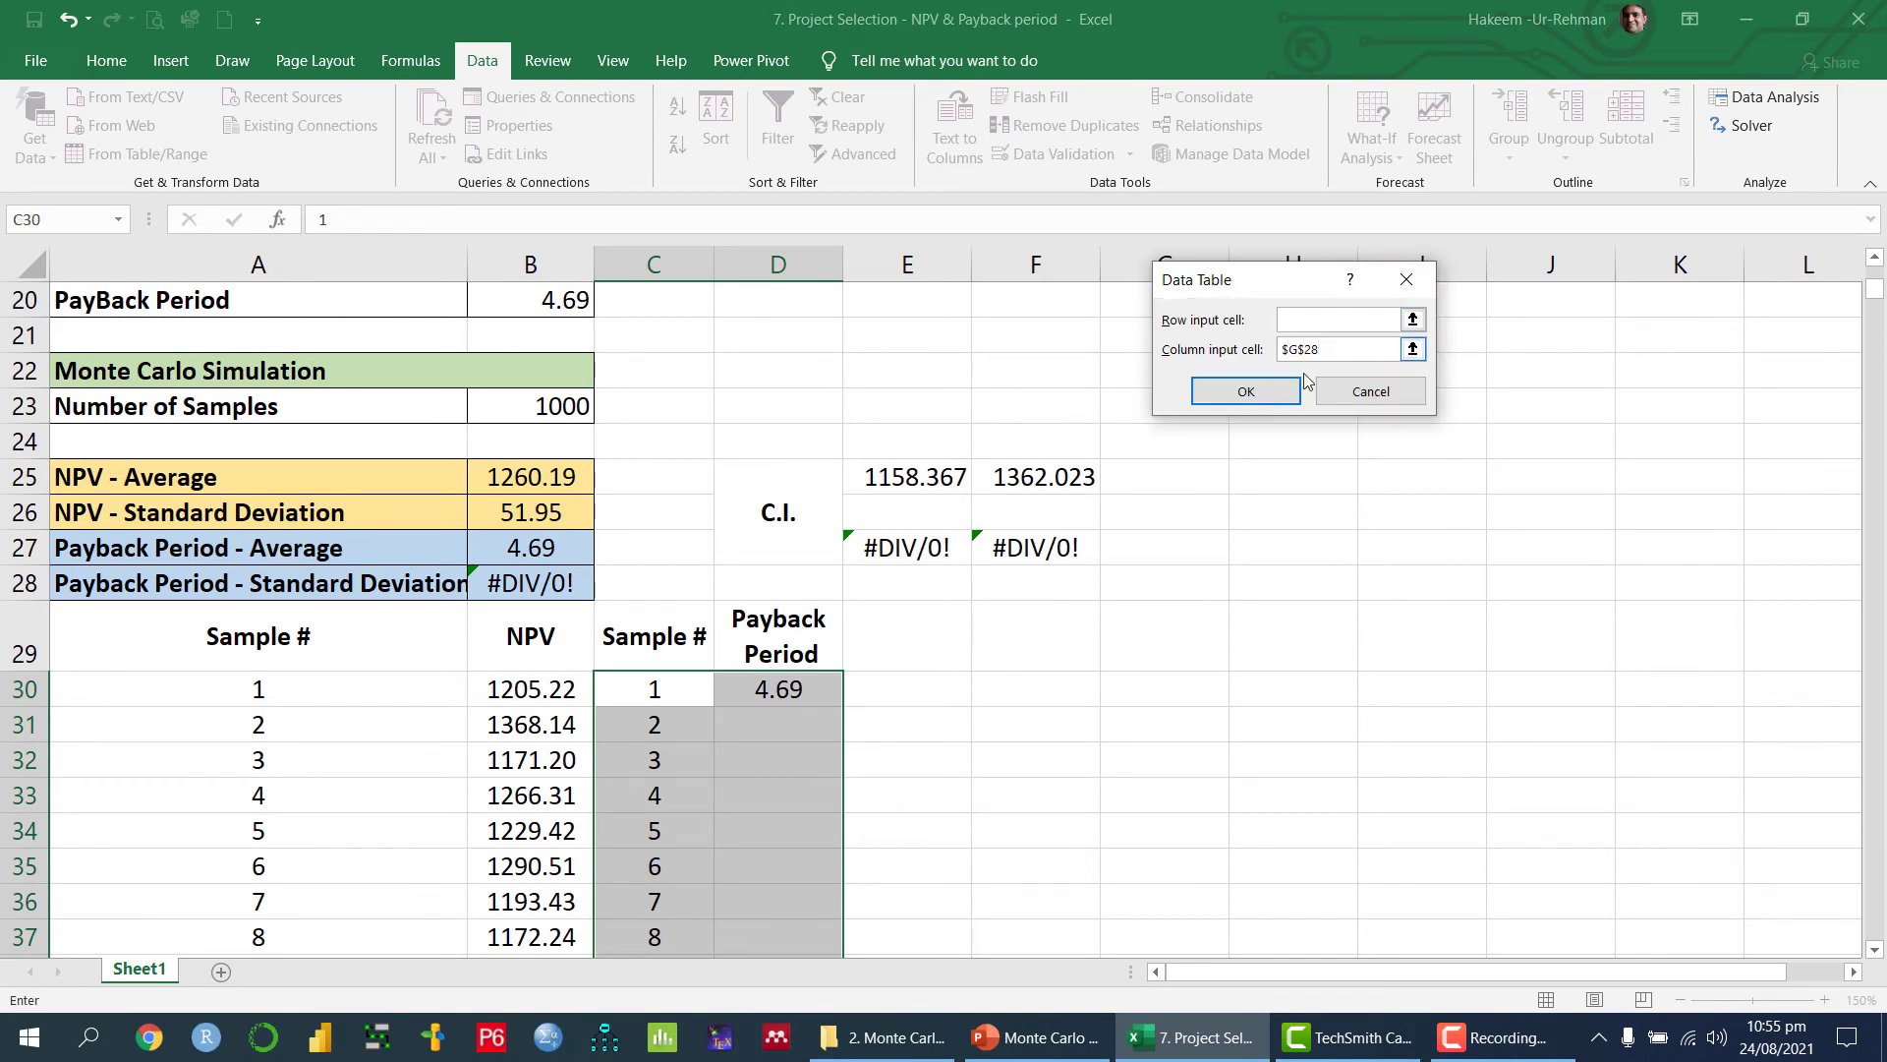
{"action": "left_click", "coordinate": [1245, 391]}
Step: Examine the simulated payback period samples in column D alongside the summary statistics
{"action": "scroll", "coordinate": [786, 693], "scroll_direction": "down", "scroll_amount": 2}
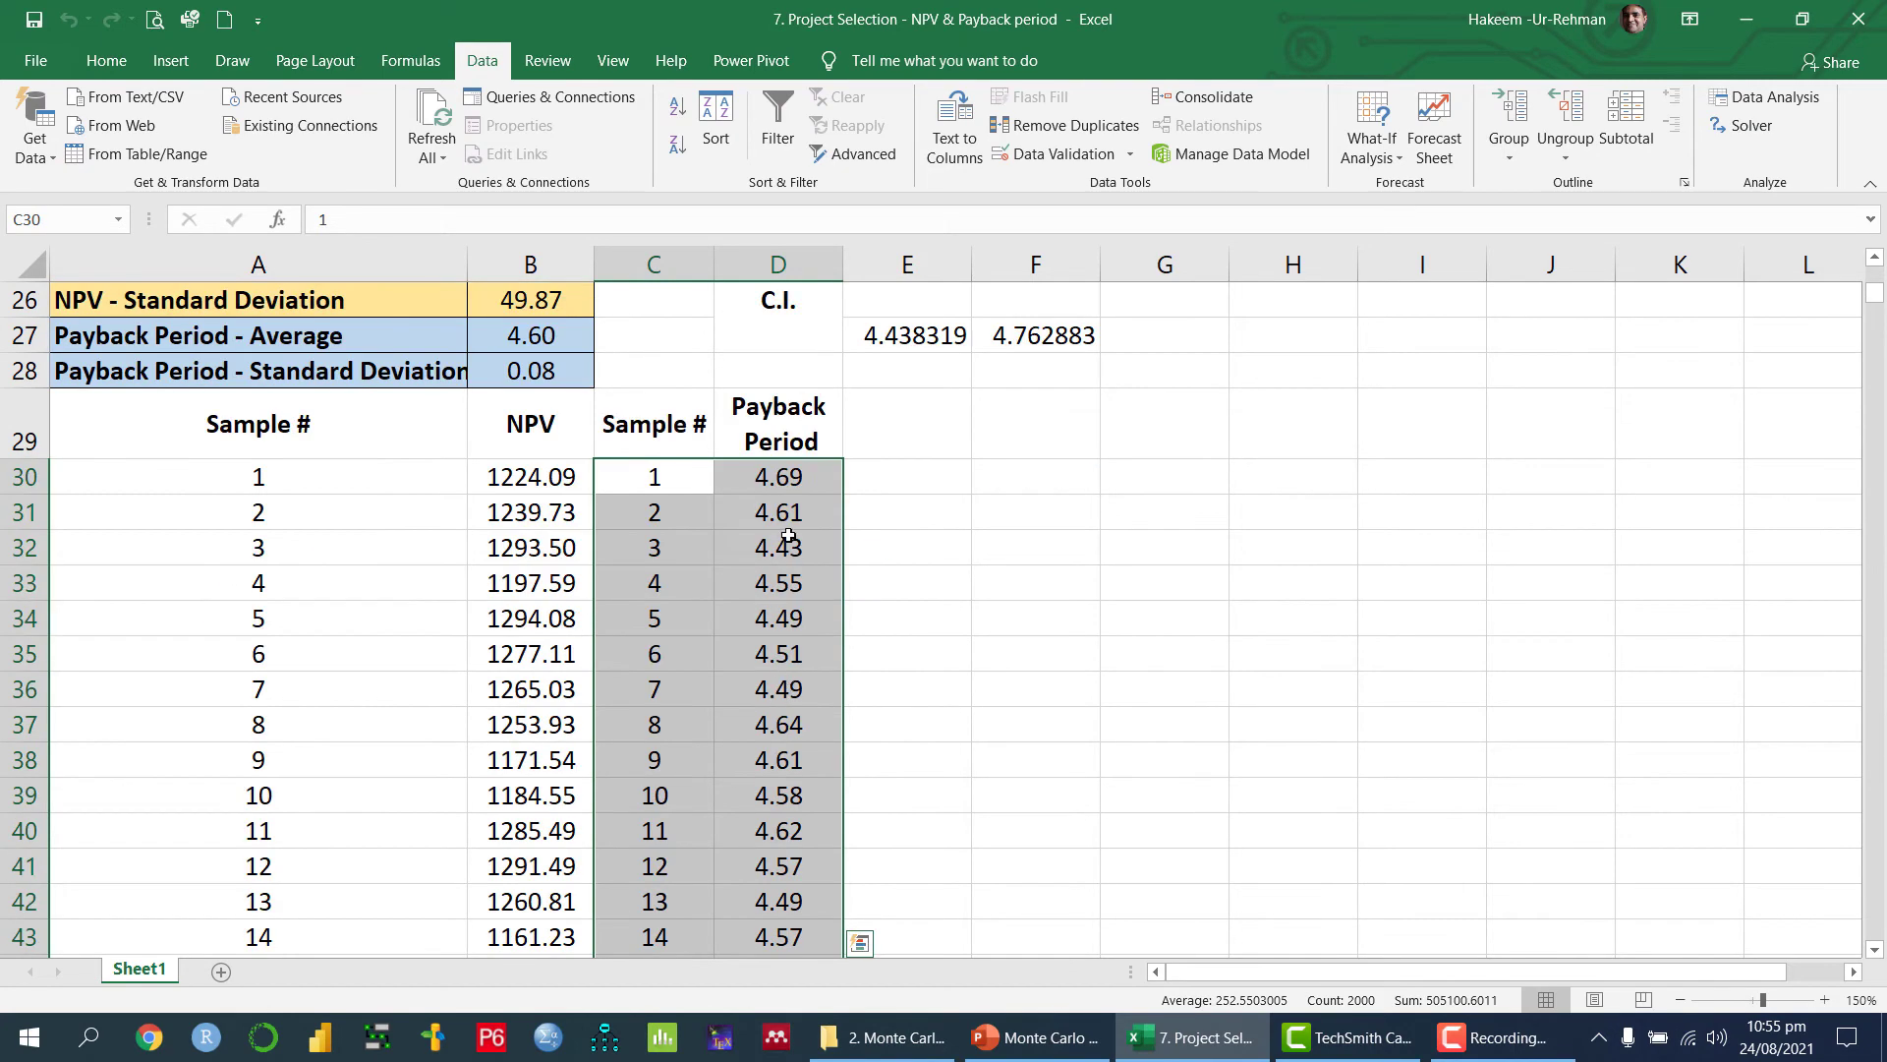
{"action": "scroll", "coordinate": [789, 535], "scroll_direction": "down", "scroll_amount": 13}
{"action": "scroll", "coordinate": [788, 535], "scroll_direction": "up", "scroll_amount": 16}
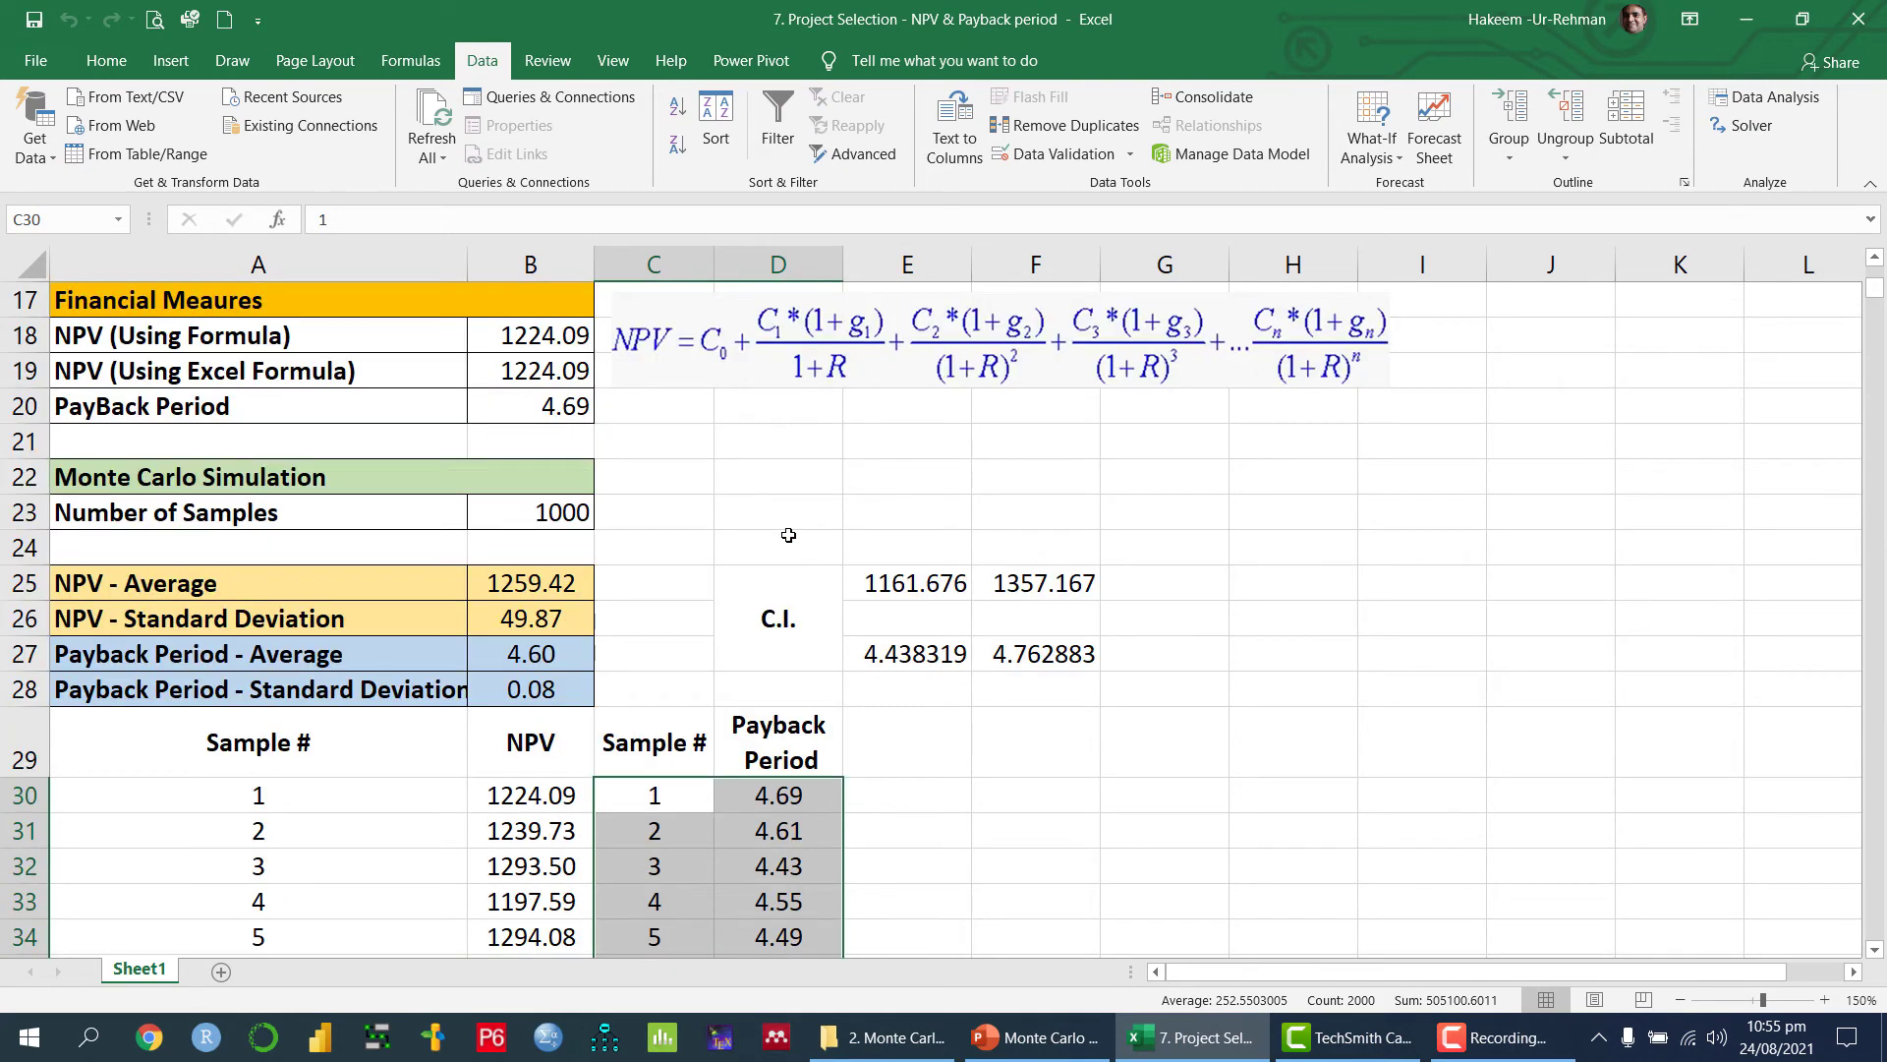
{"action": "scroll", "coordinate": [788, 535], "scroll_direction": "down", "scroll_amount": 4}
{"action": "scroll", "coordinate": [756, 729], "scroll_direction": "up", "scroll_amount": 4}
{"action": "scroll", "coordinate": [757, 730], "scroll_direction": "down", "scroll_amount": 1}
Step: Check the payback period average in B27, standard deviation in B28 and confidence interval in E27:F27
{"action": "left_click", "coordinate": [543, 551]}
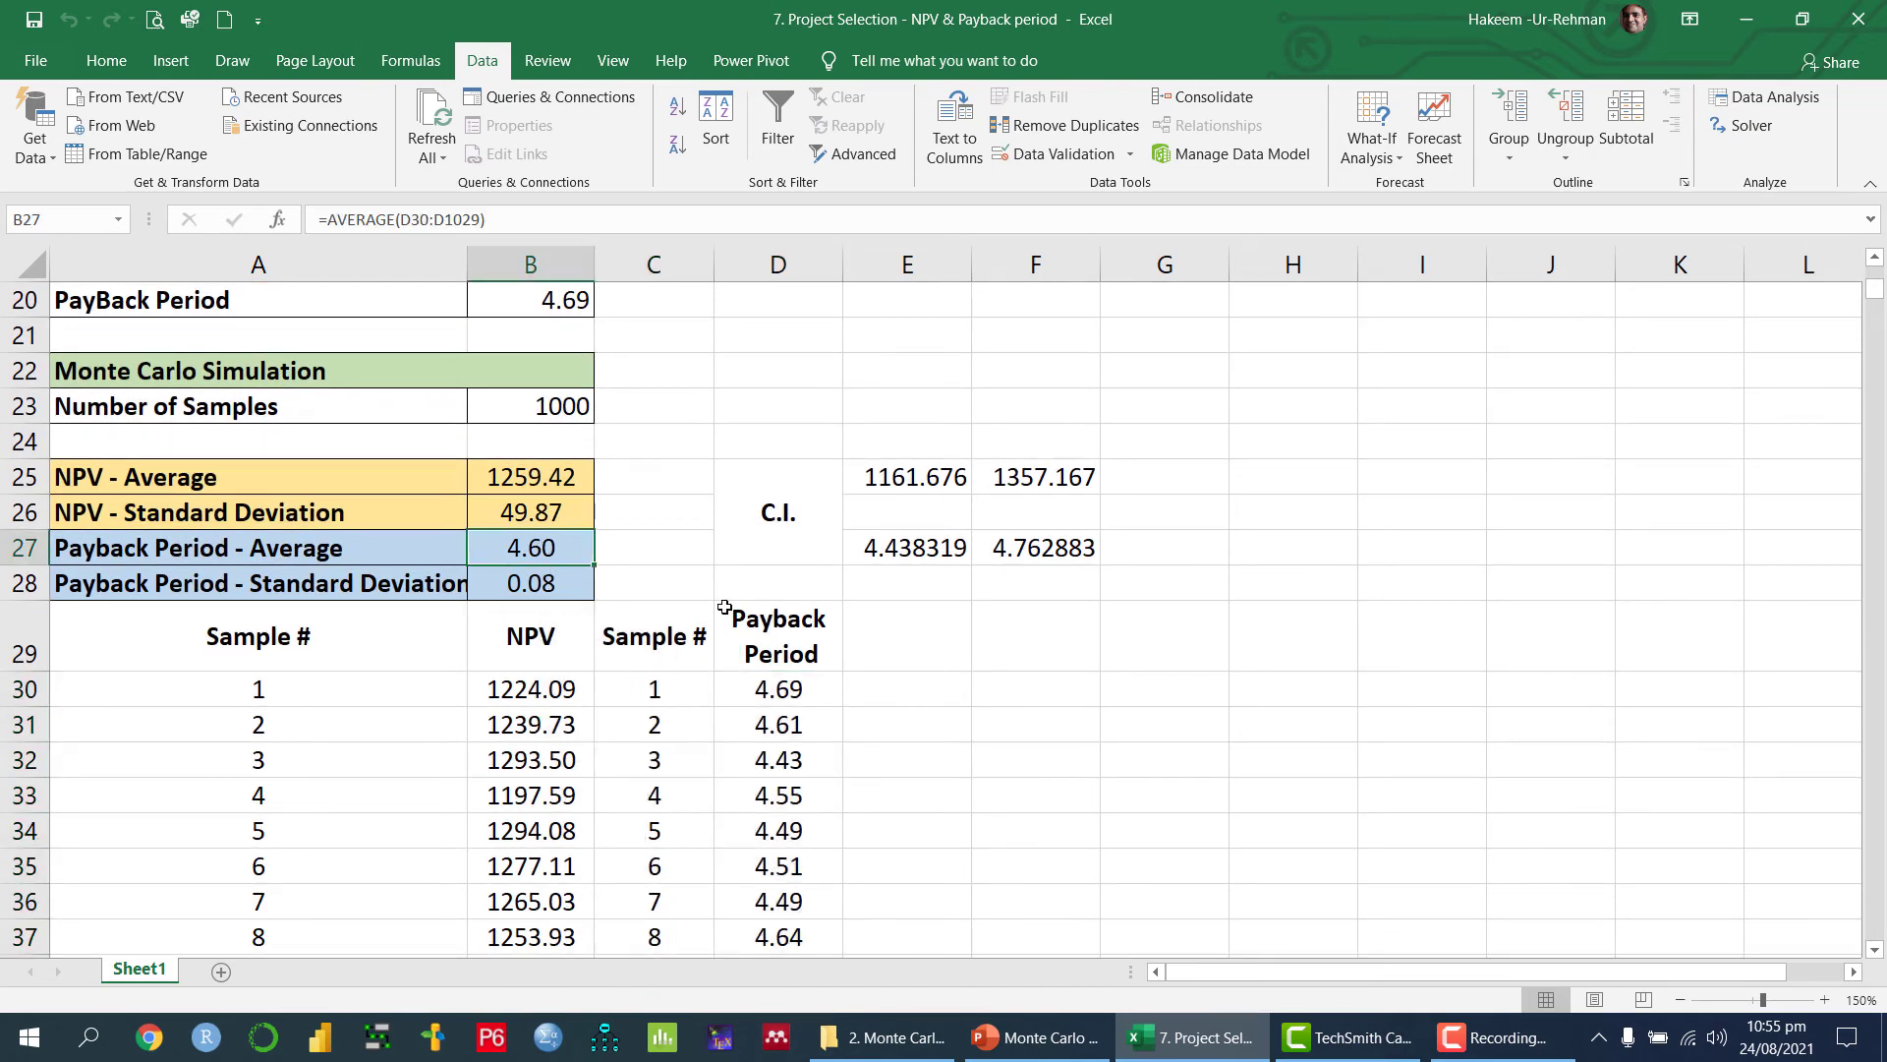
{"action": "left_click", "coordinate": [527, 589]}
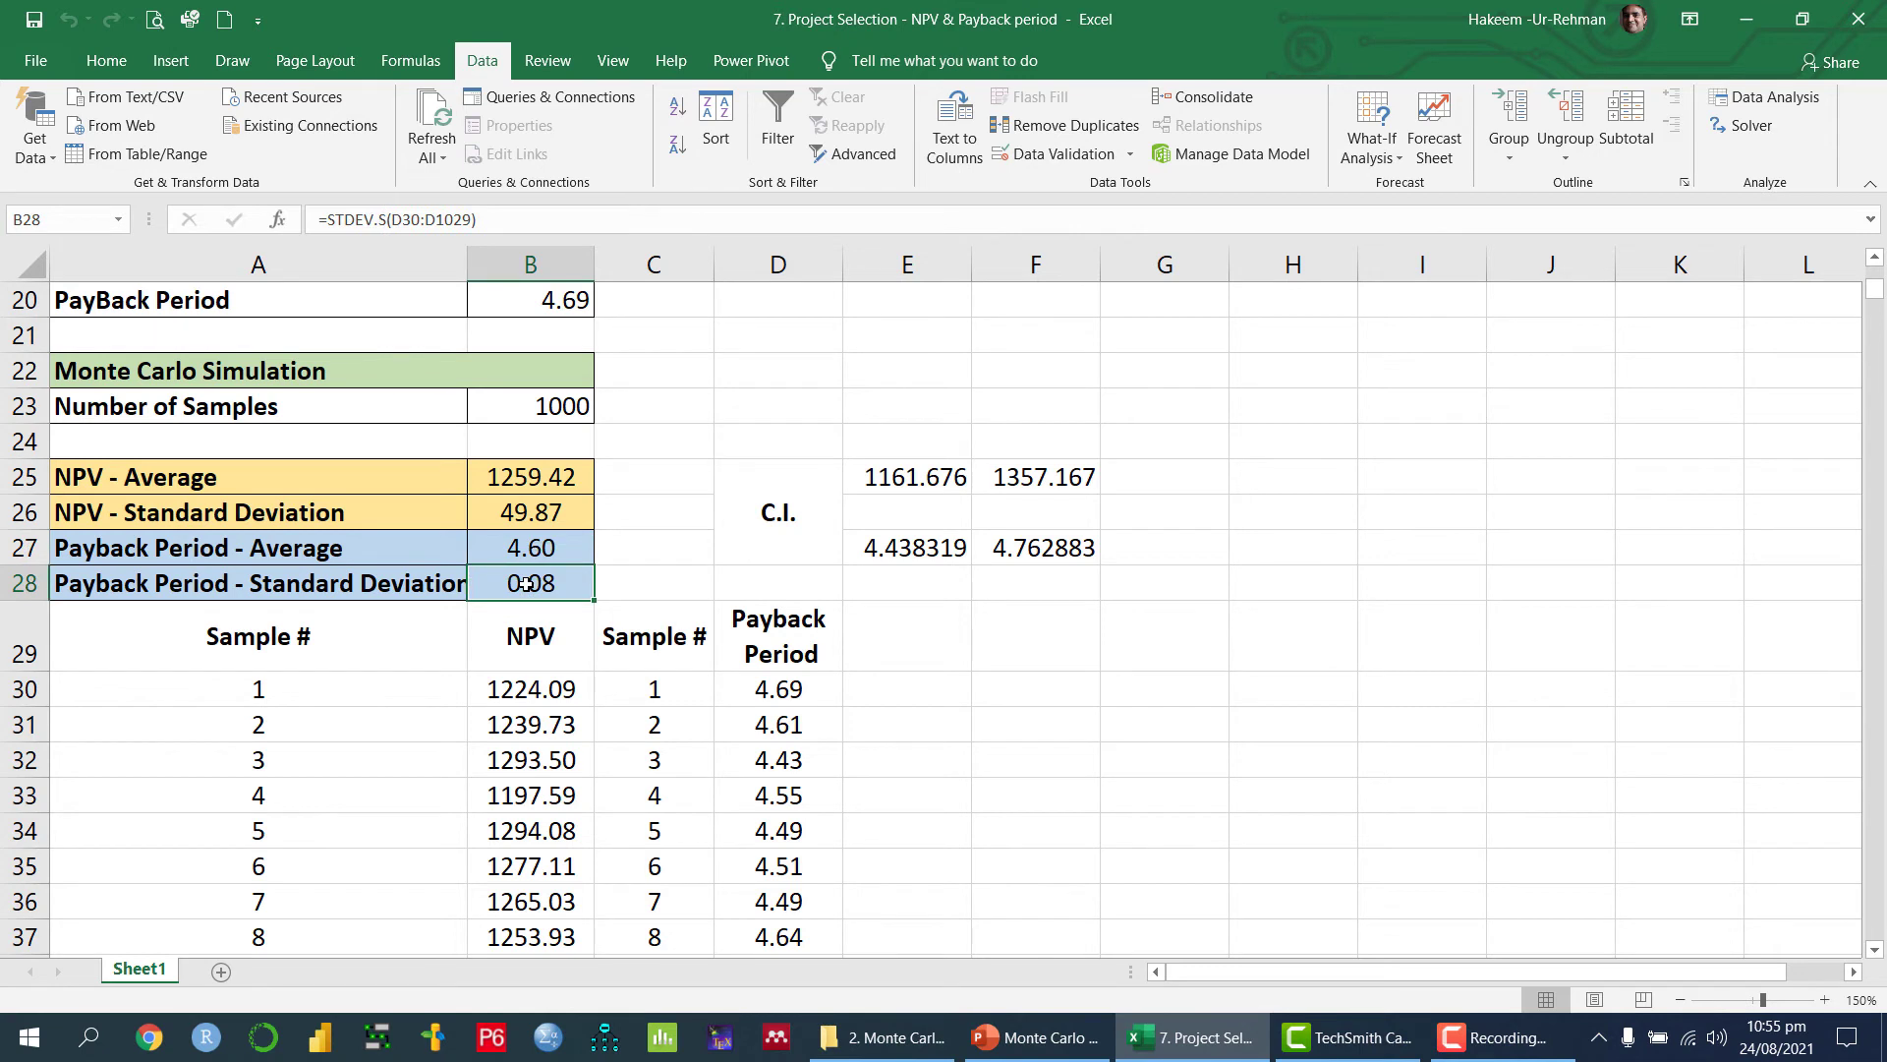
{"action": "left_click_drag", "start_coordinate": [910, 552], "coordinate": [1037, 548]}
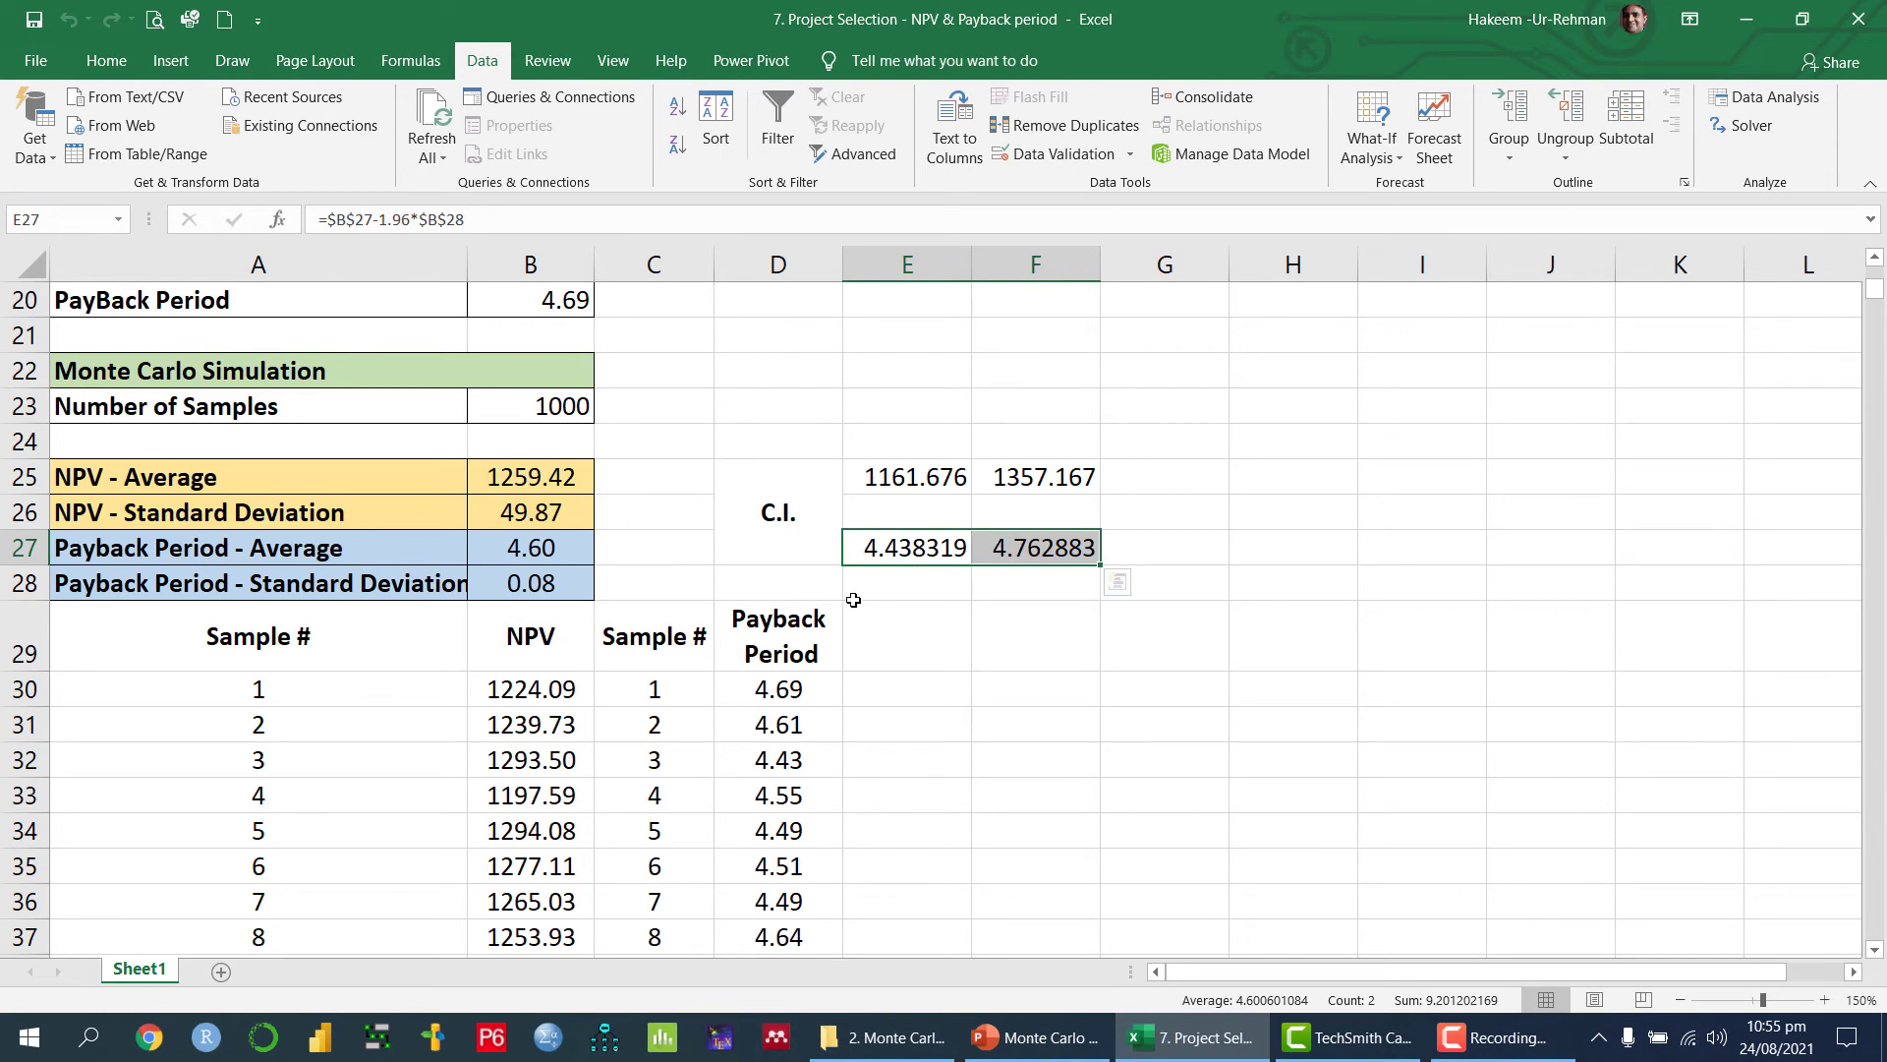
Step: Review the input data and yearly cash flows, including the mean growth rate in B6 and its standard deviation in D6
{"action": "scroll", "coordinate": [916, 580], "scroll_direction": "up", "scroll_amount": 5}
{"action": "scroll", "coordinate": [916, 580], "scroll_direction": "up", "scroll_amount": 2}
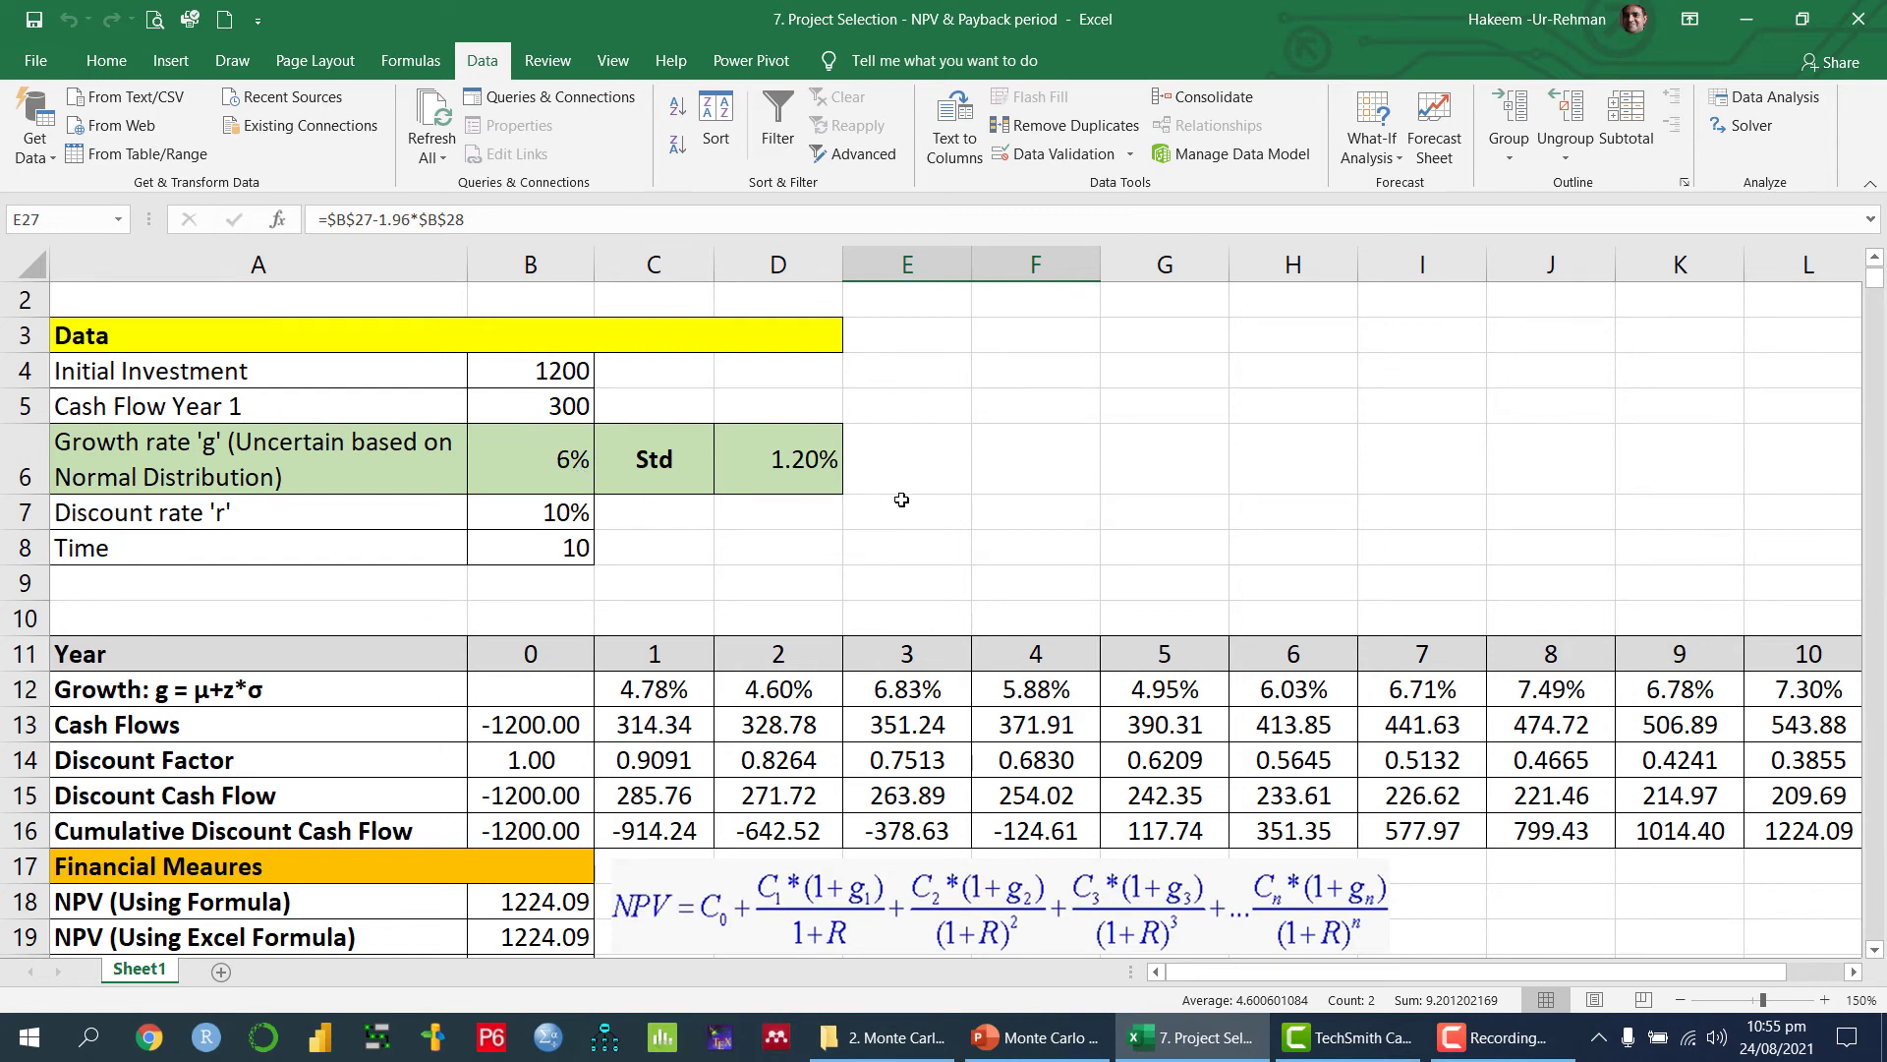
{"action": "scroll", "coordinate": [903, 583], "scroll_direction": "down", "scroll_amount": 6}
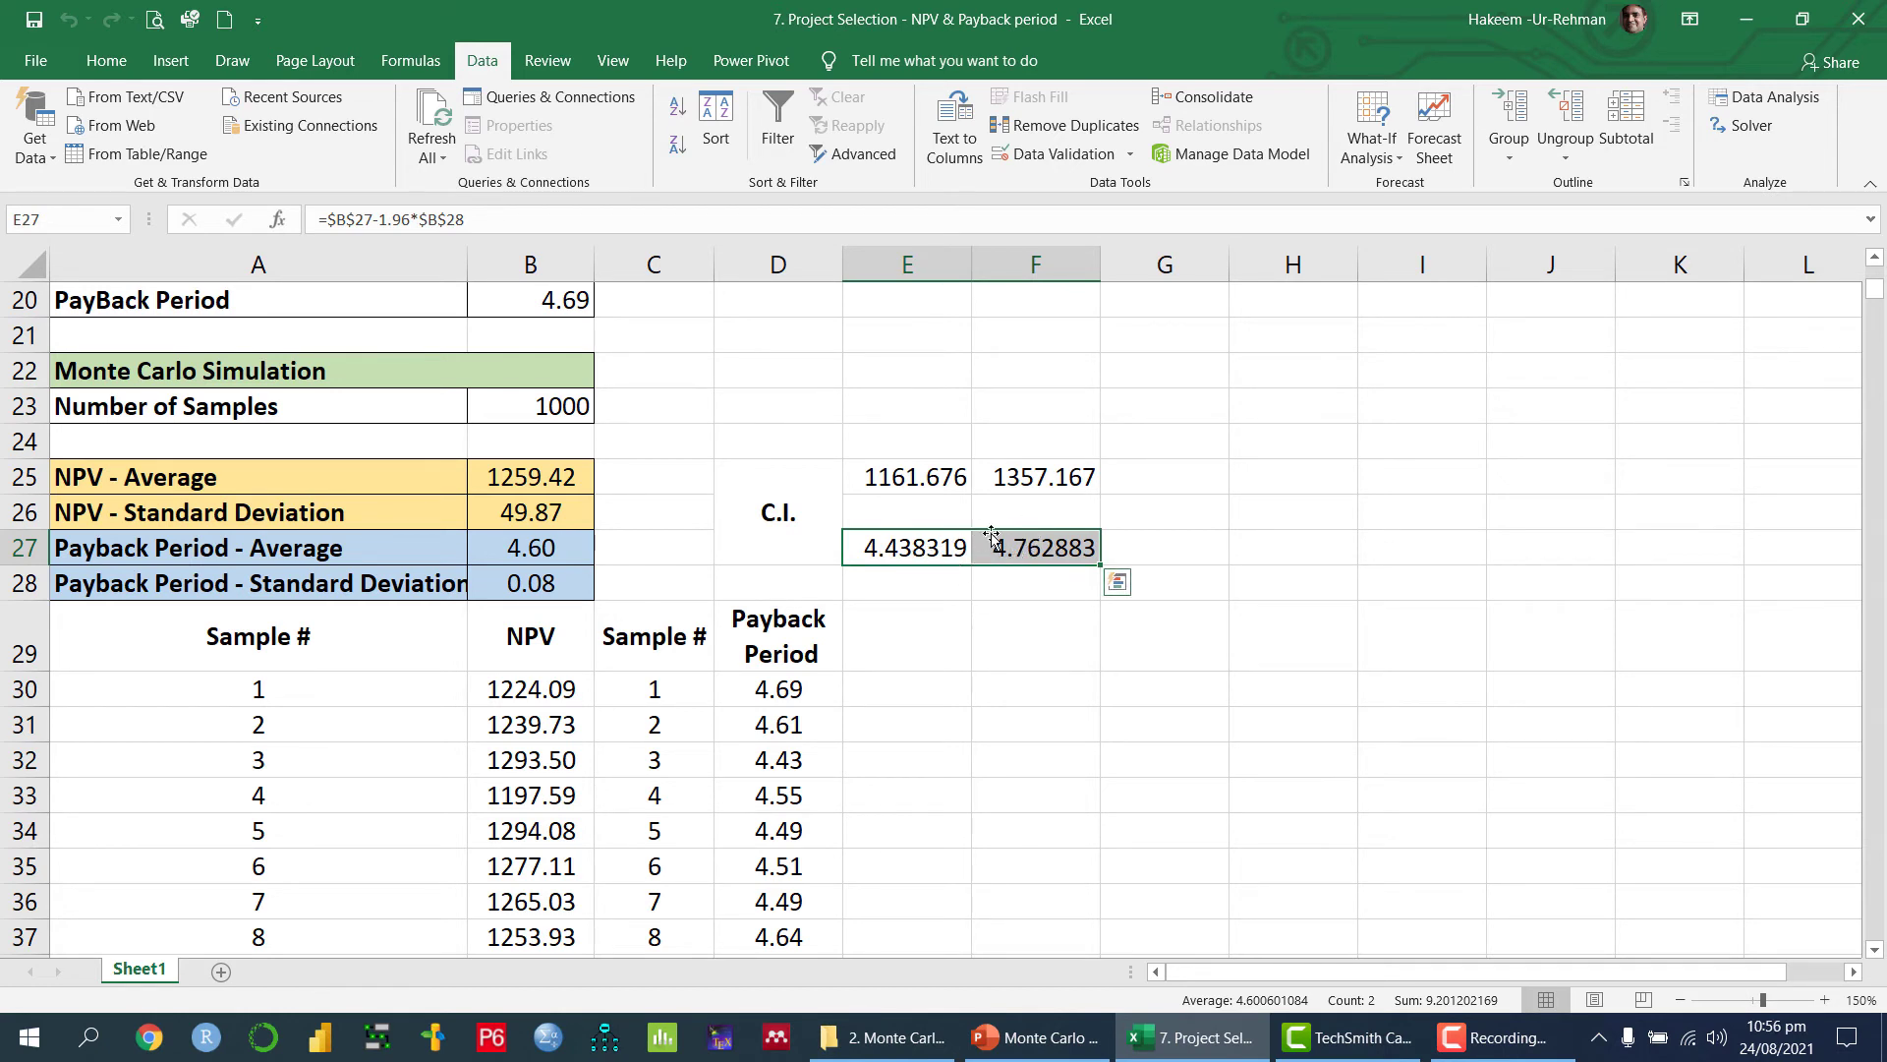
{"action": "left_click", "coordinate": [970, 656]}
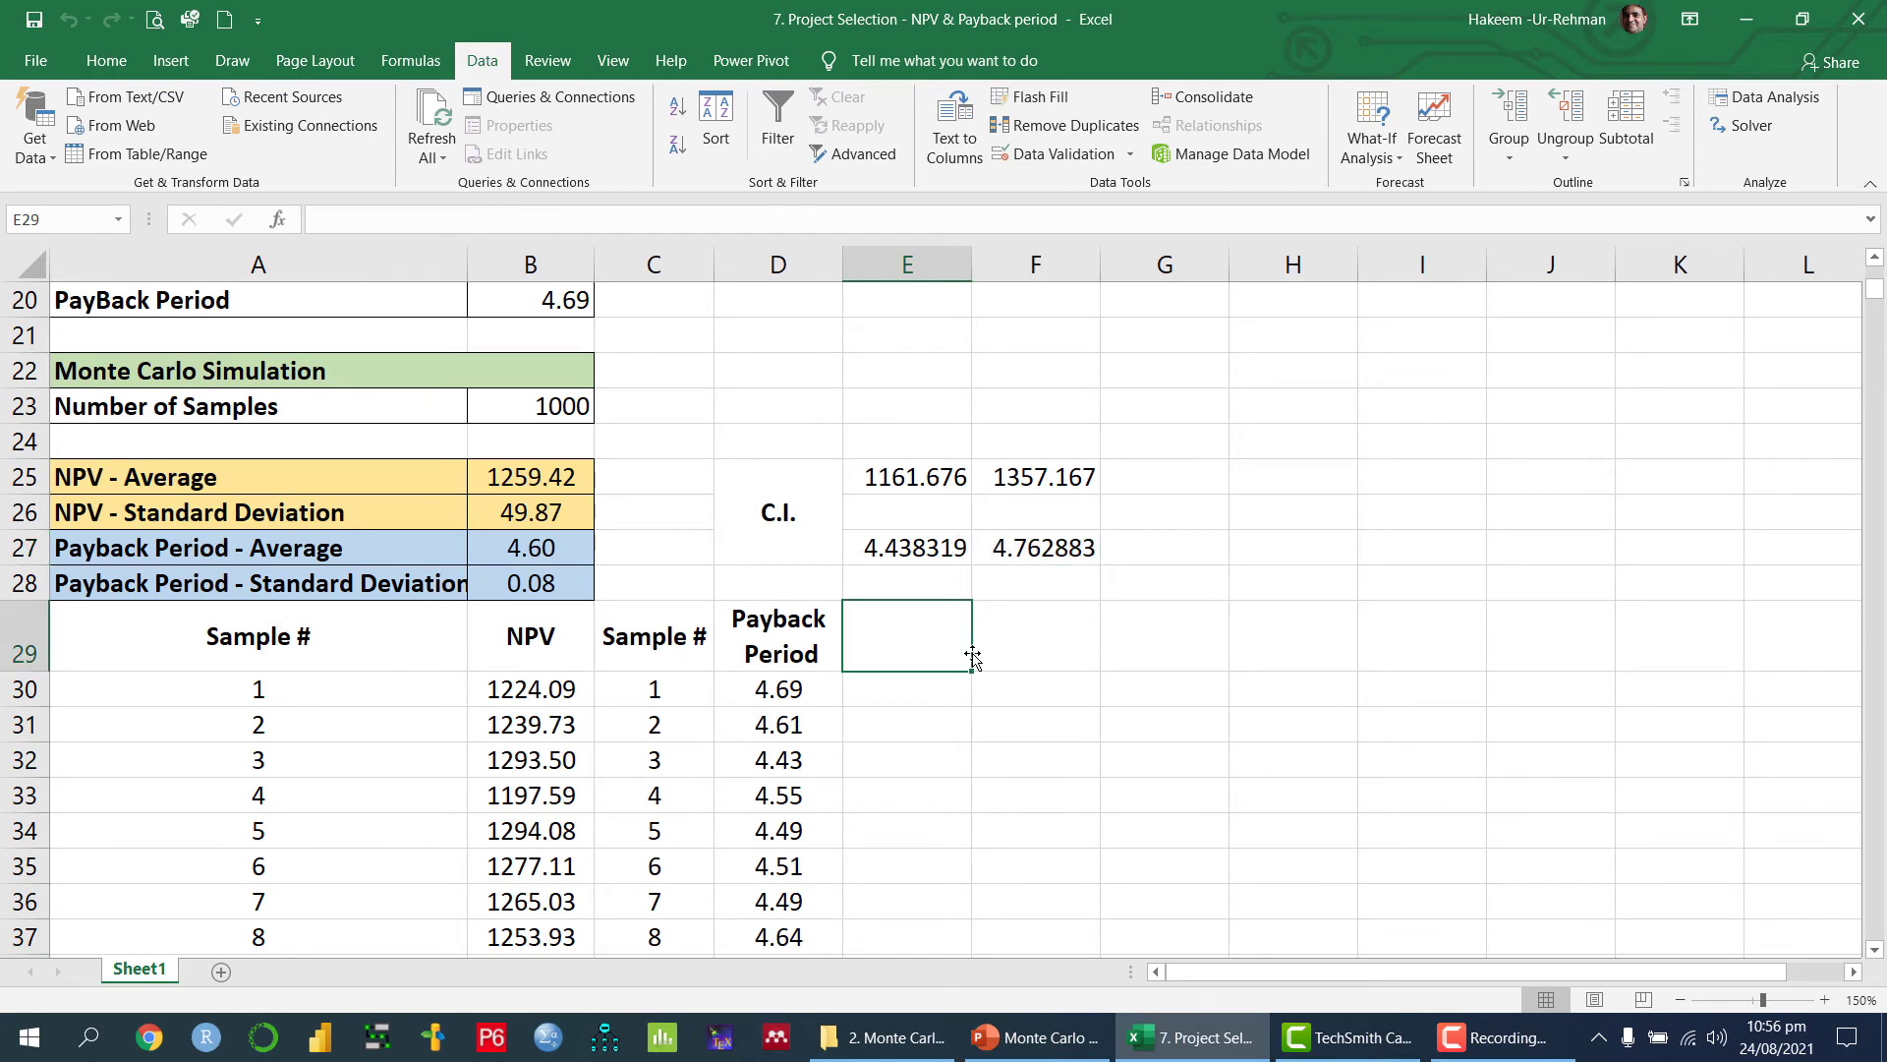
{"action": "scroll", "coordinate": [972, 657], "scroll_direction": "up", "scroll_amount": 3}
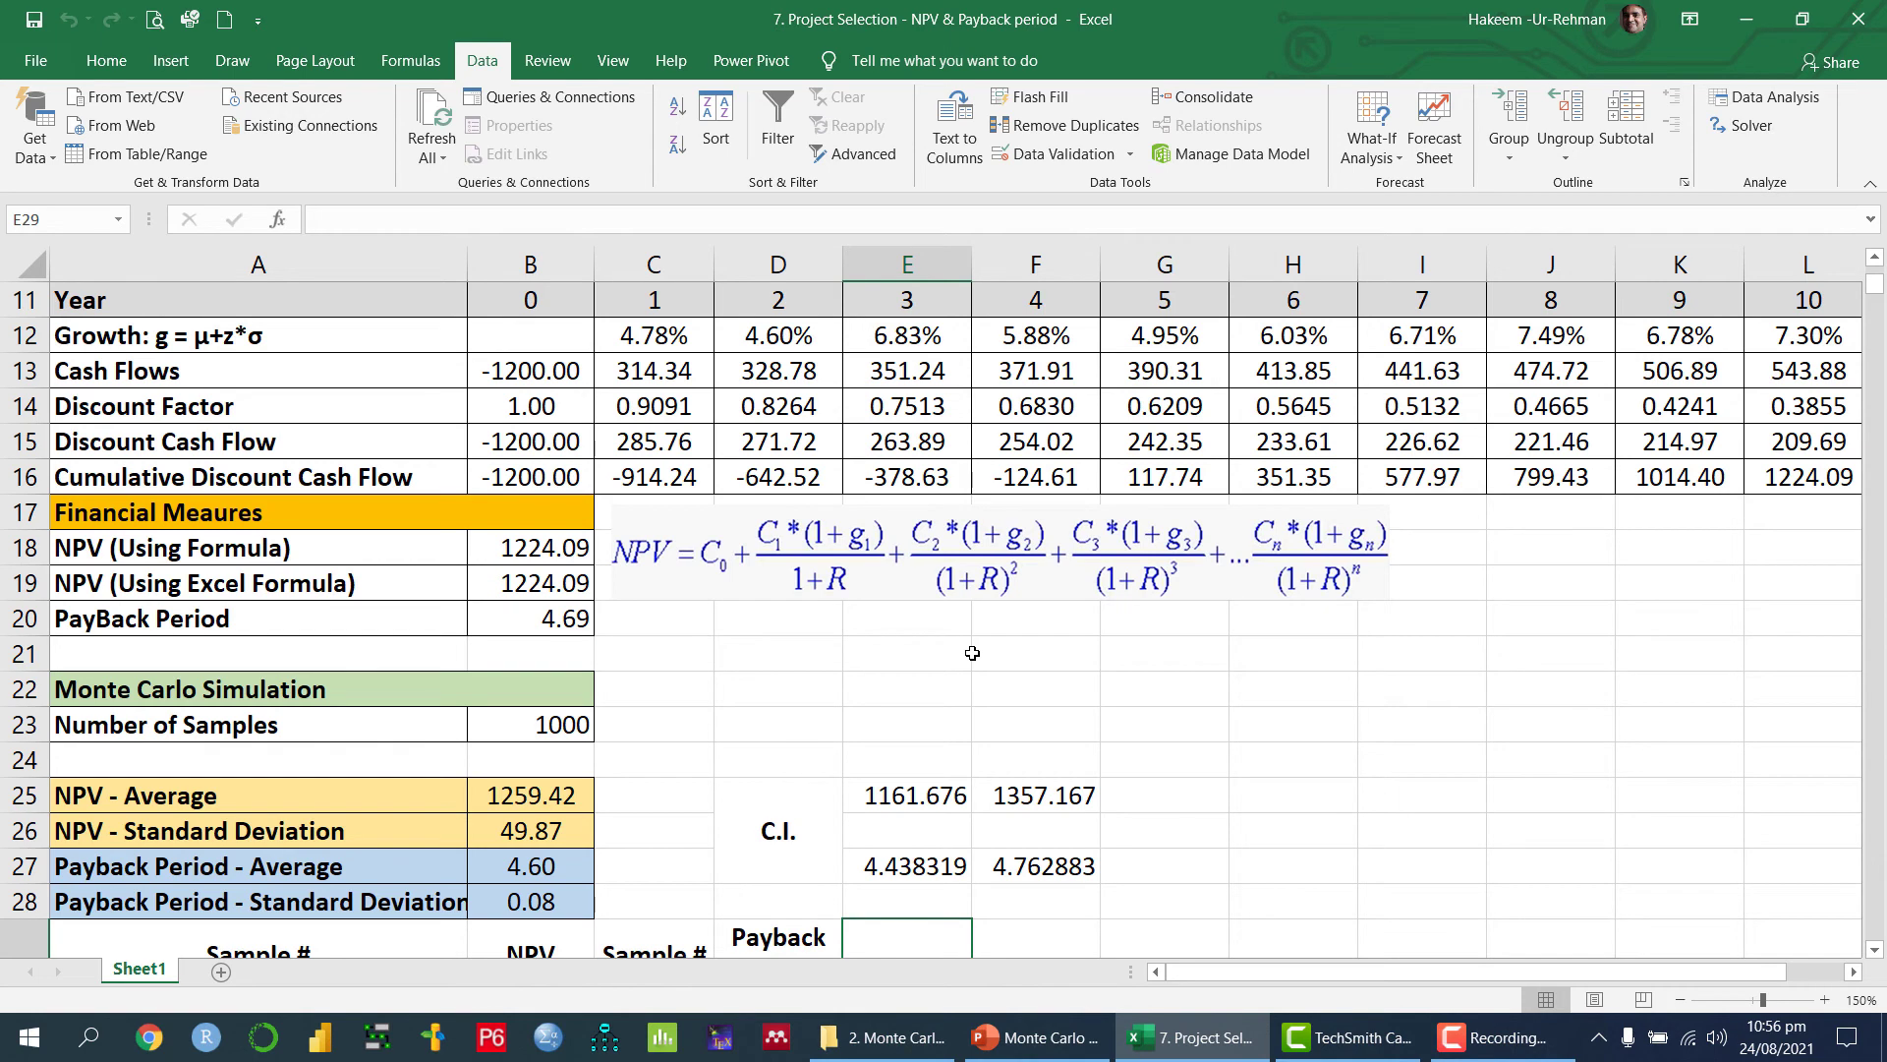
{"action": "scroll", "coordinate": [972, 652], "scroll_direction": "up", "scroll_amount": 3}
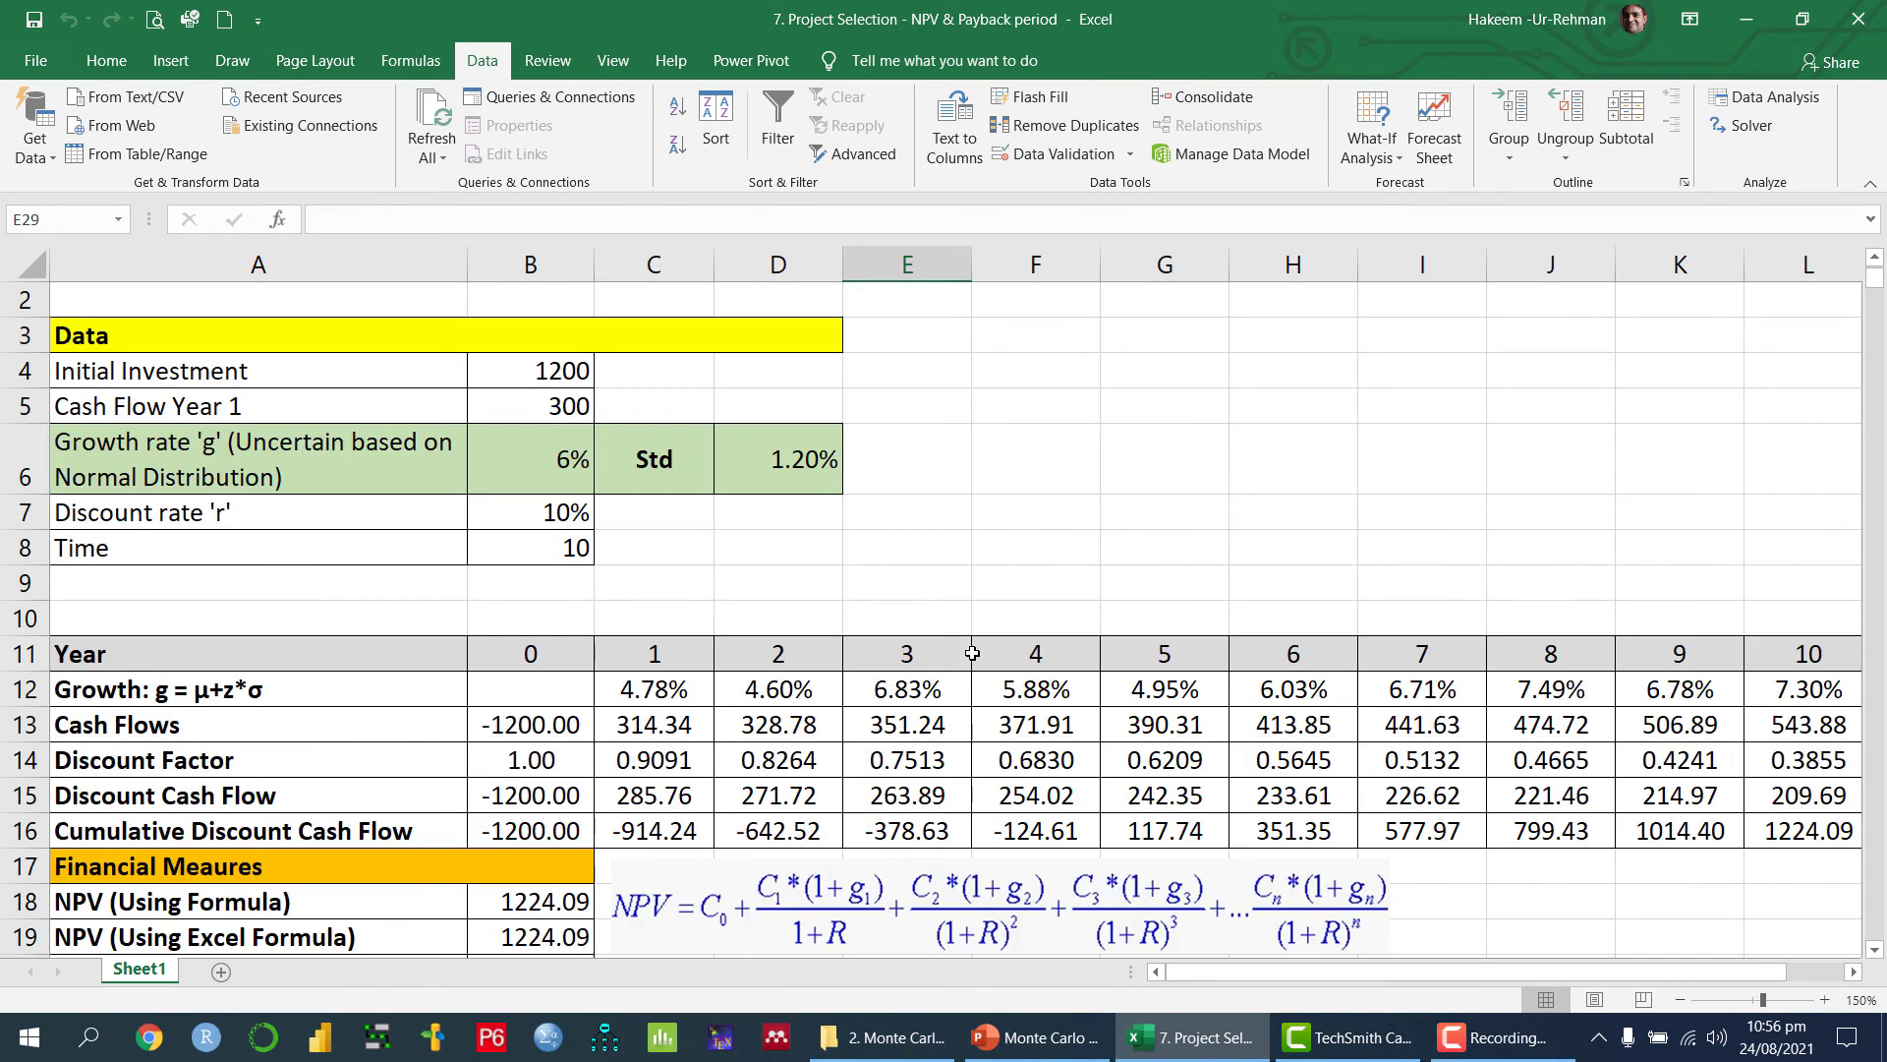
{"action": "left_click", "coordinate": [560, 461]}
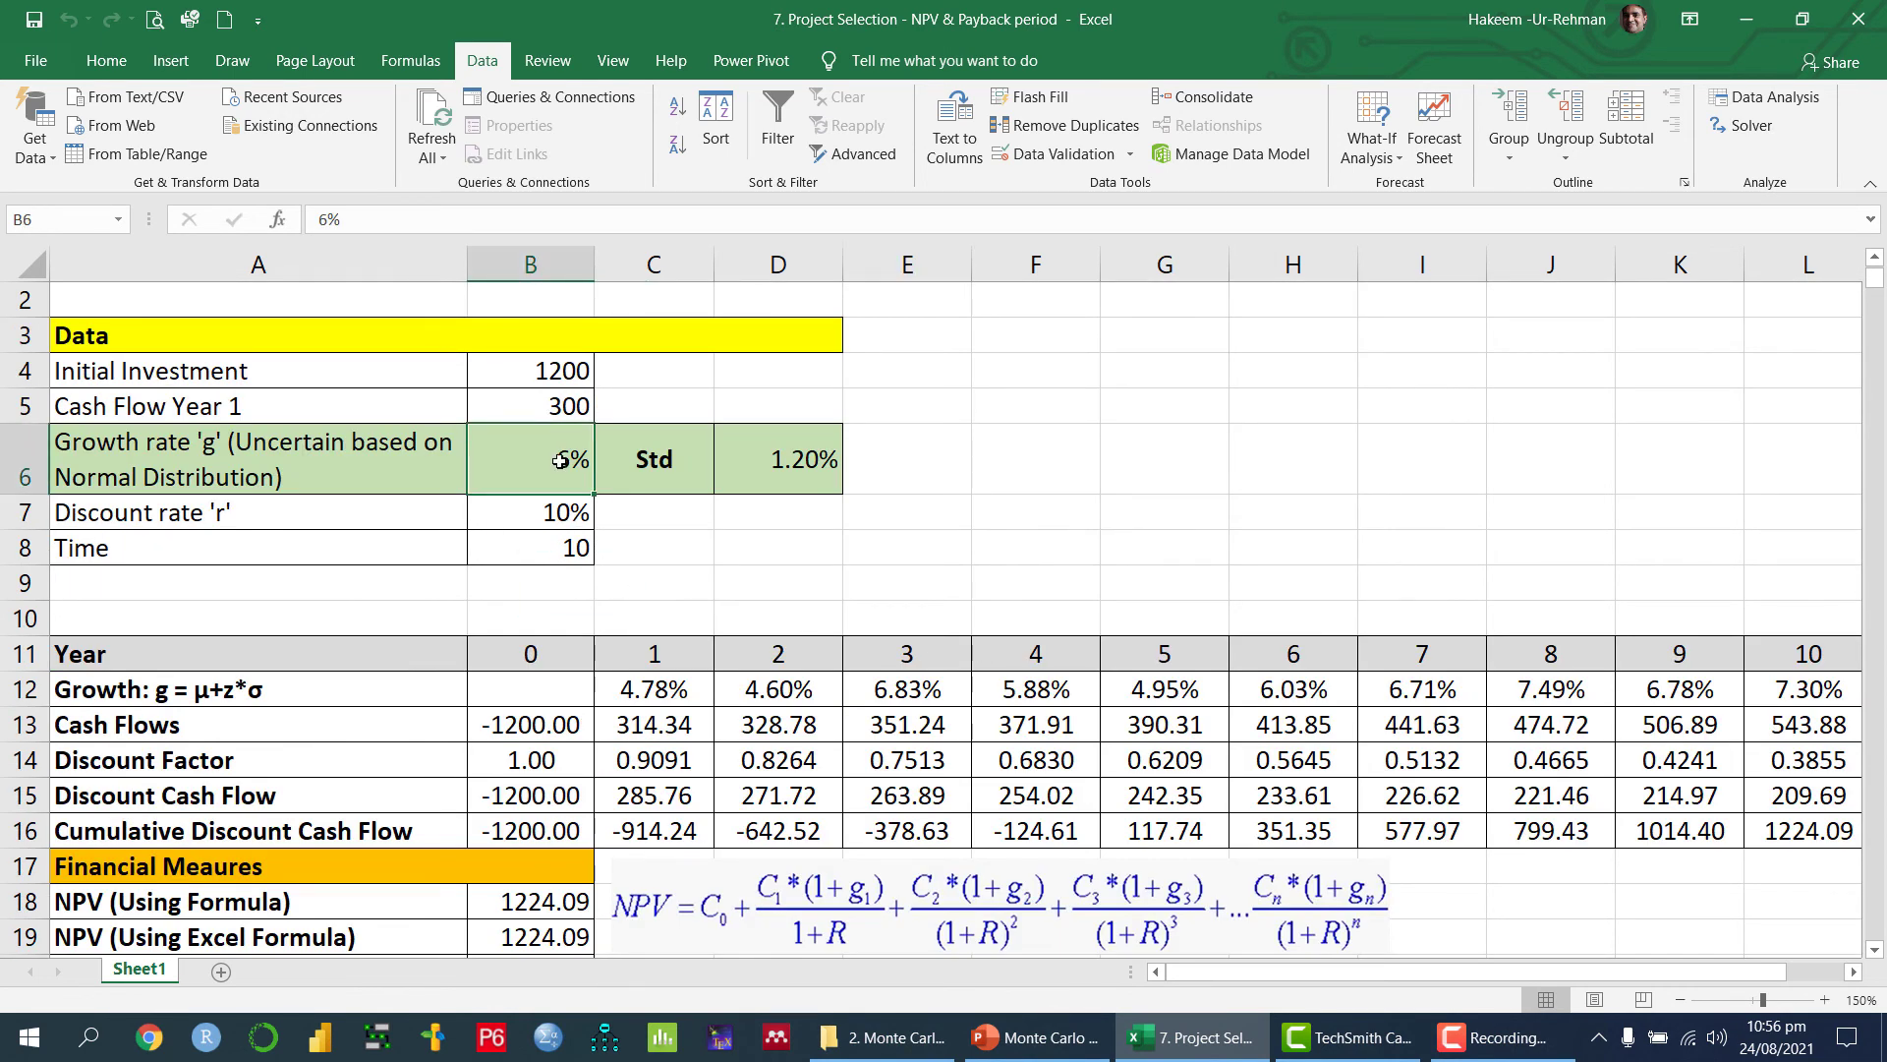
{"action": "left_click", "coordinate": [805, 456]}
{"action": "left_click", "coordinate": [538, 461]}
{"action": "left_click", "coordinate": [815, 456]}
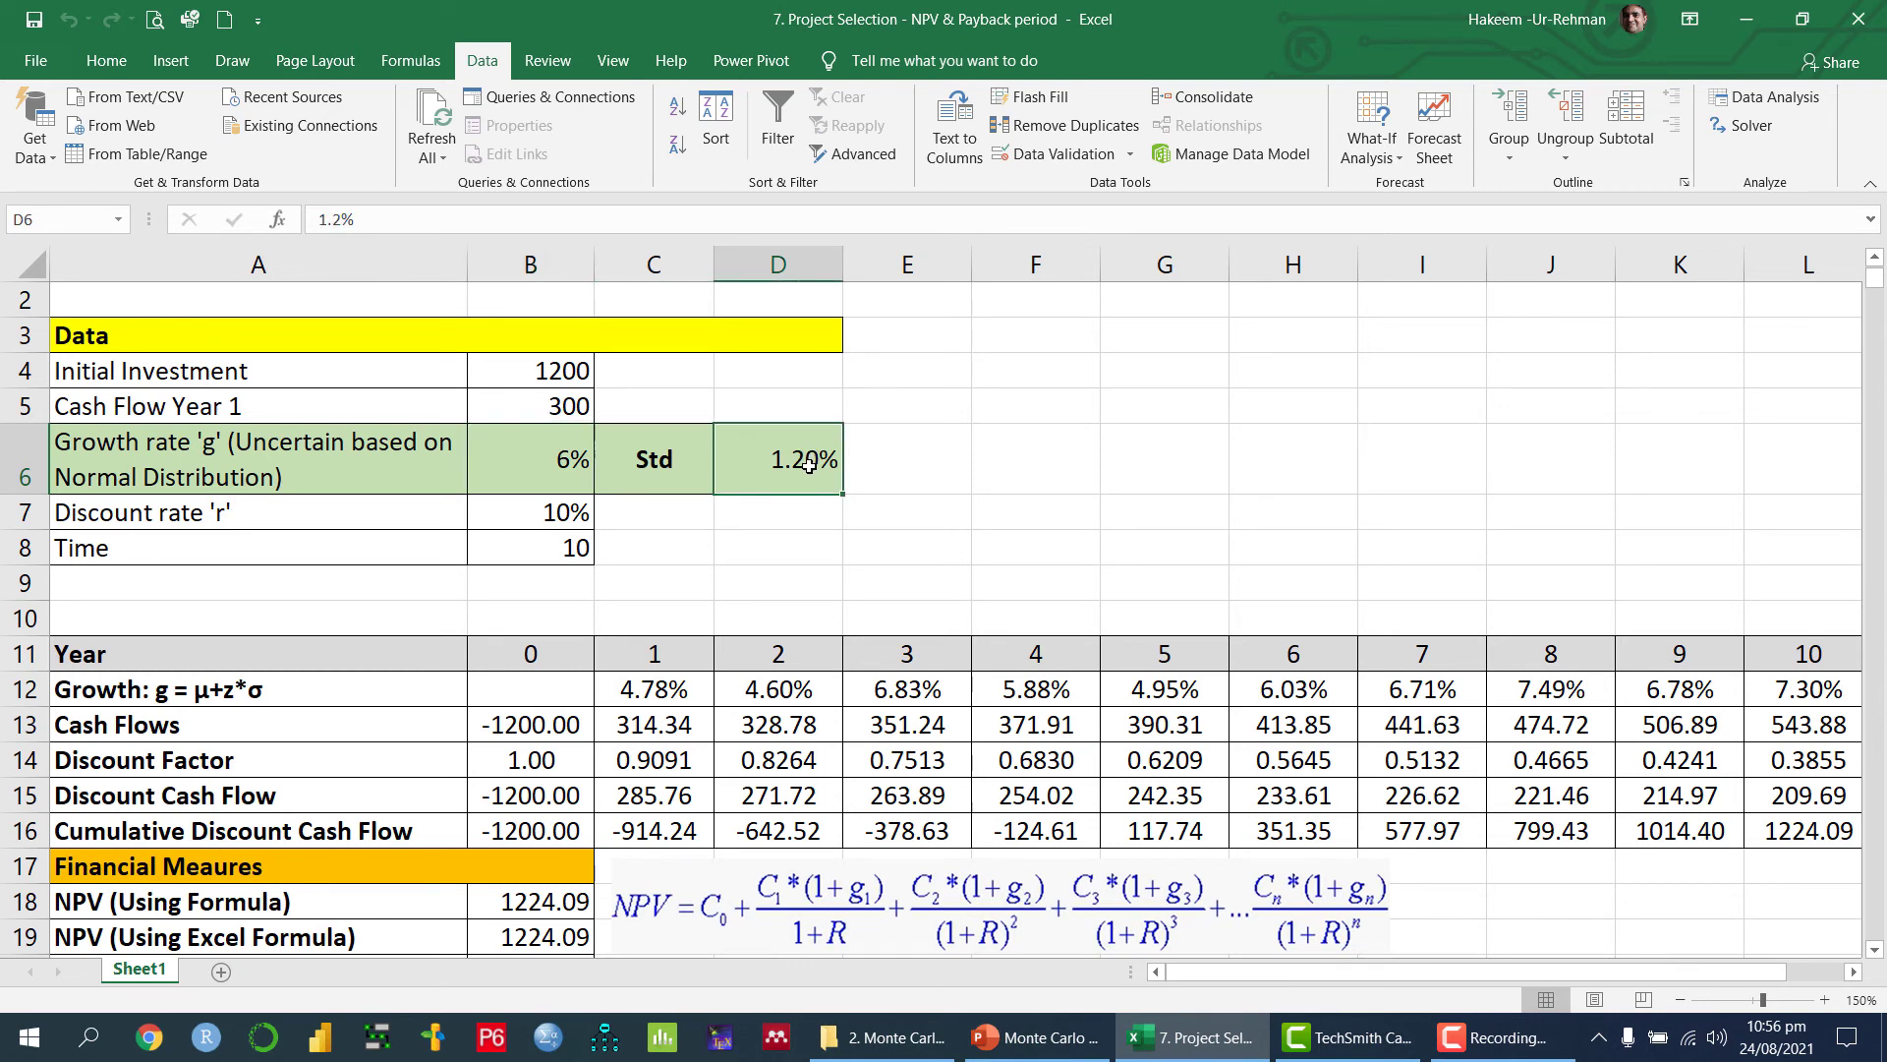
Step: Review the NPV average in B25 and payback period average in B27 against the growth rate inputs
{"action": "scroll", "coordinate": [808, 465], "scroll_direction": "down", "scroll_amount": 4}
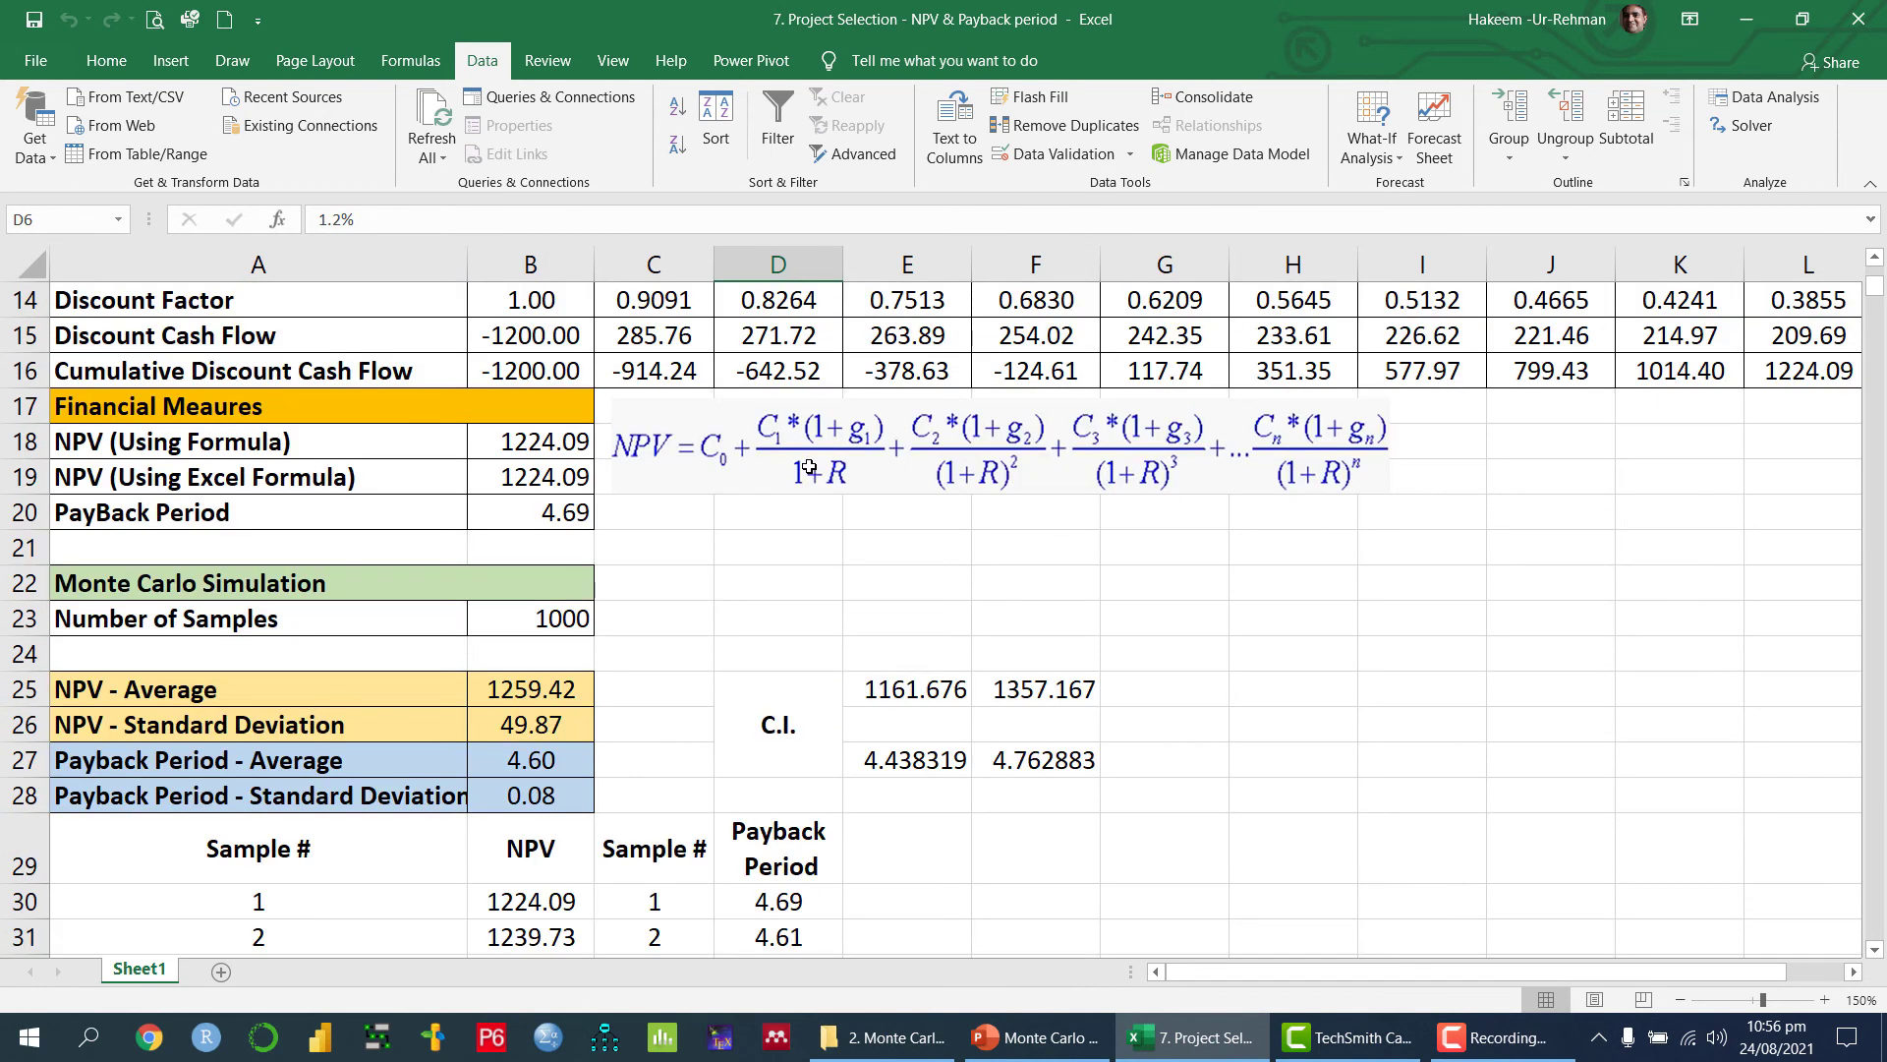
{"action": "left_click", "coordinate": [553, 689]}
{"action": "left_click", "coordinate": [555, 758]}
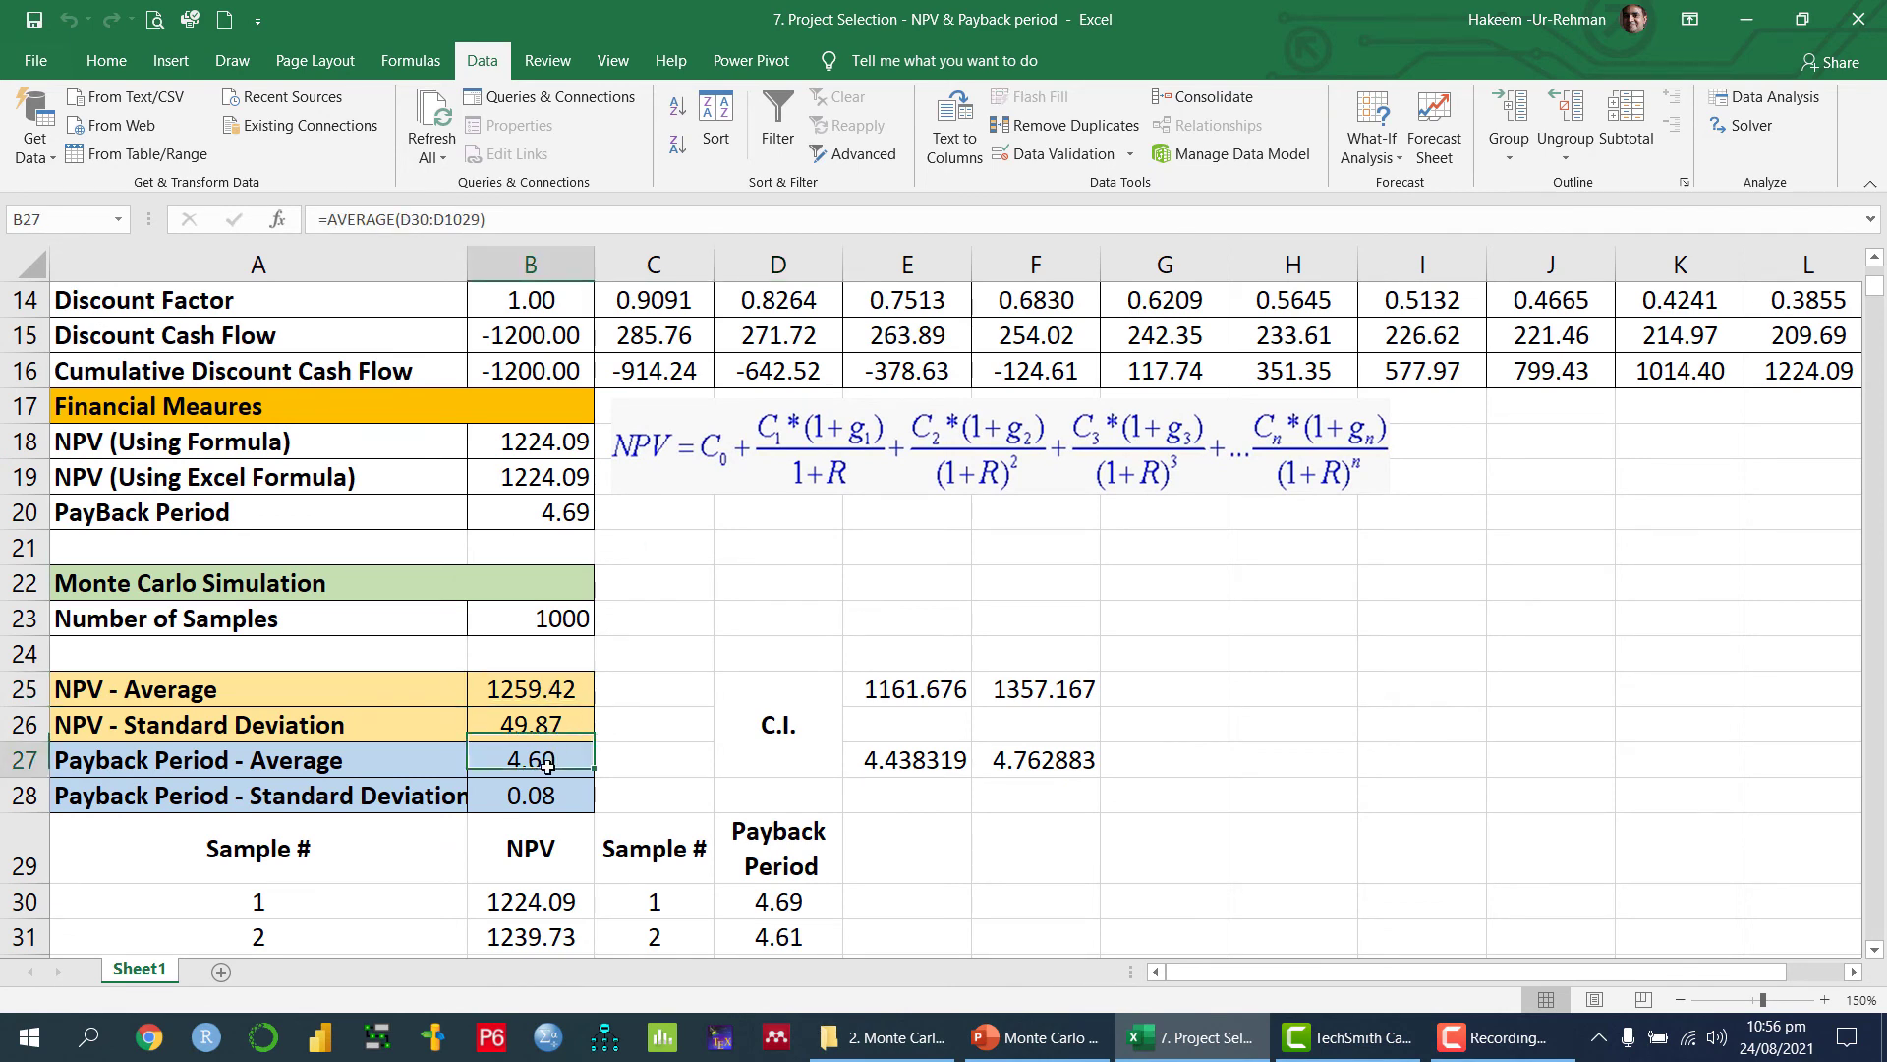
{"action": "scroll", "coordinate": [744, 729], "scroll_direction": "up", "scroll_amount": 3}
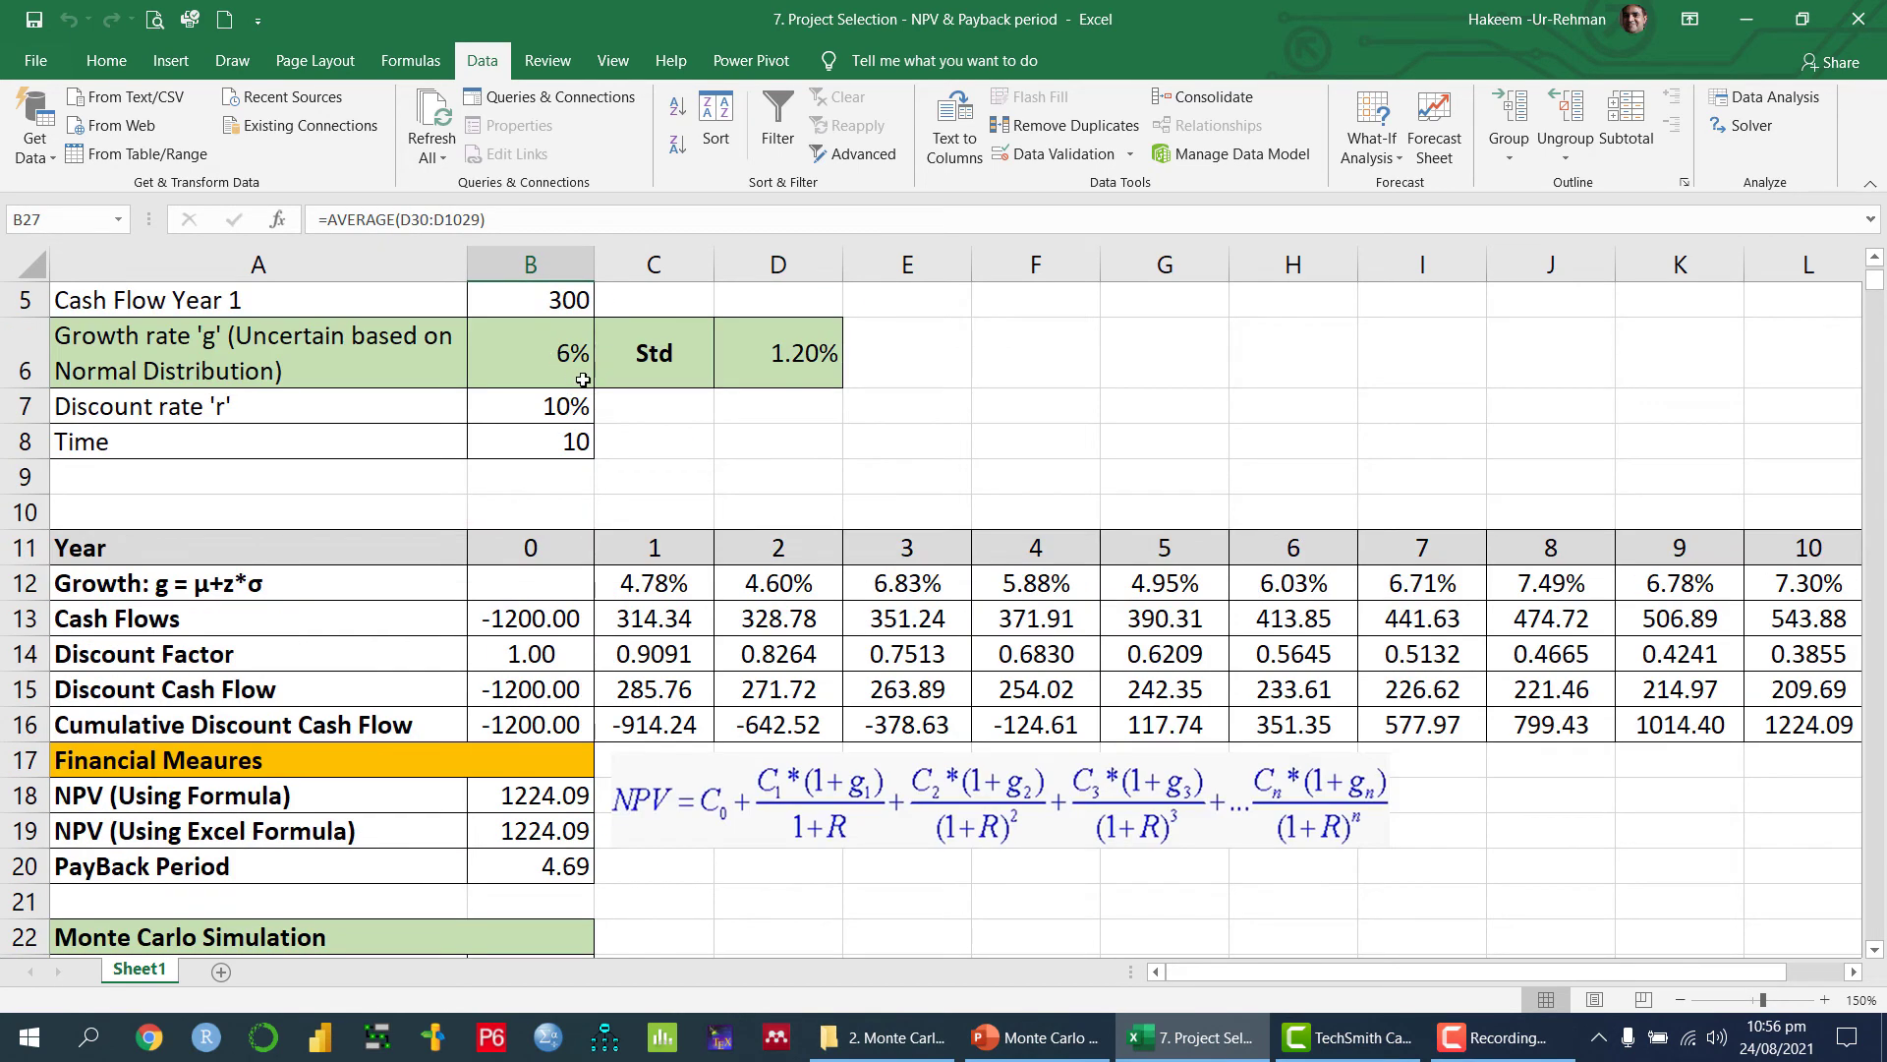
{"action": "scroll", "coordinate": [658, 771], "scroll_direction": "down", "scroll_amount": 4}
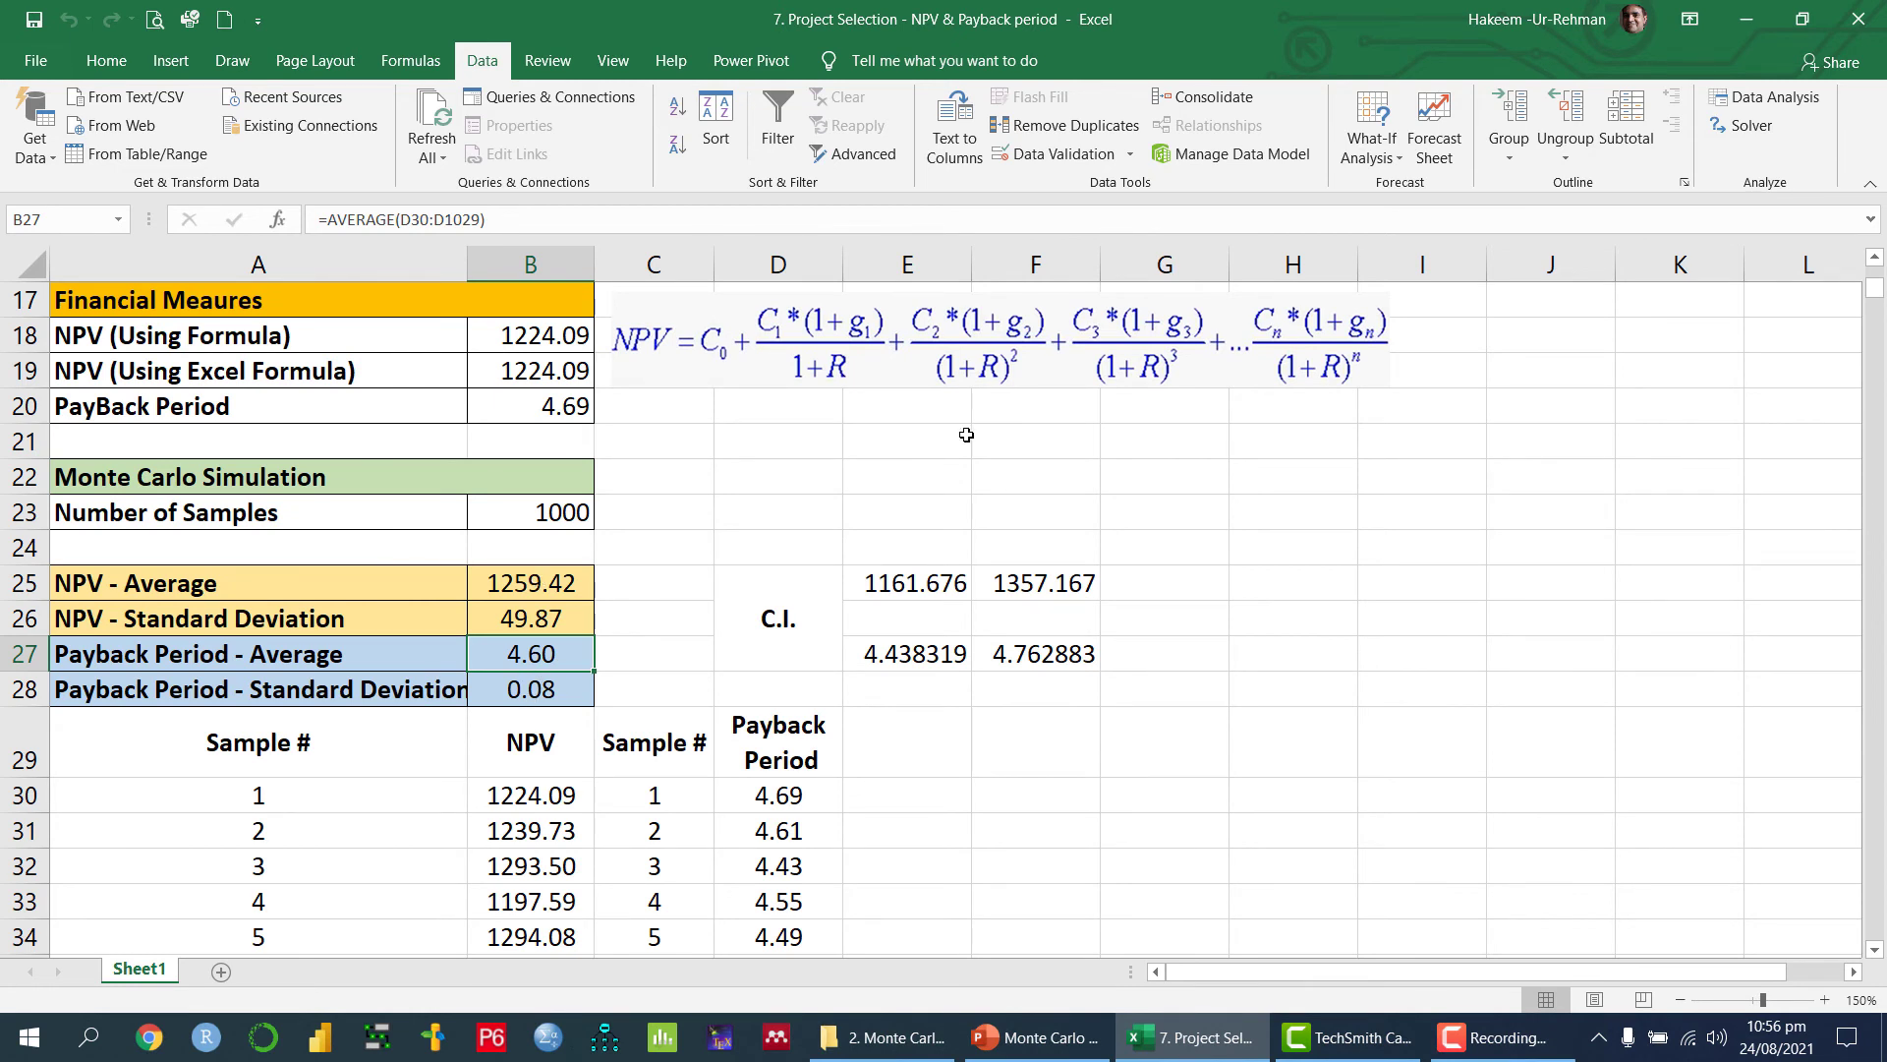
Step: View the existing scenarios and their changing cells in the Scenario Manager, then close it
{"action": "left_click", "coordinate": [1399, 157]}
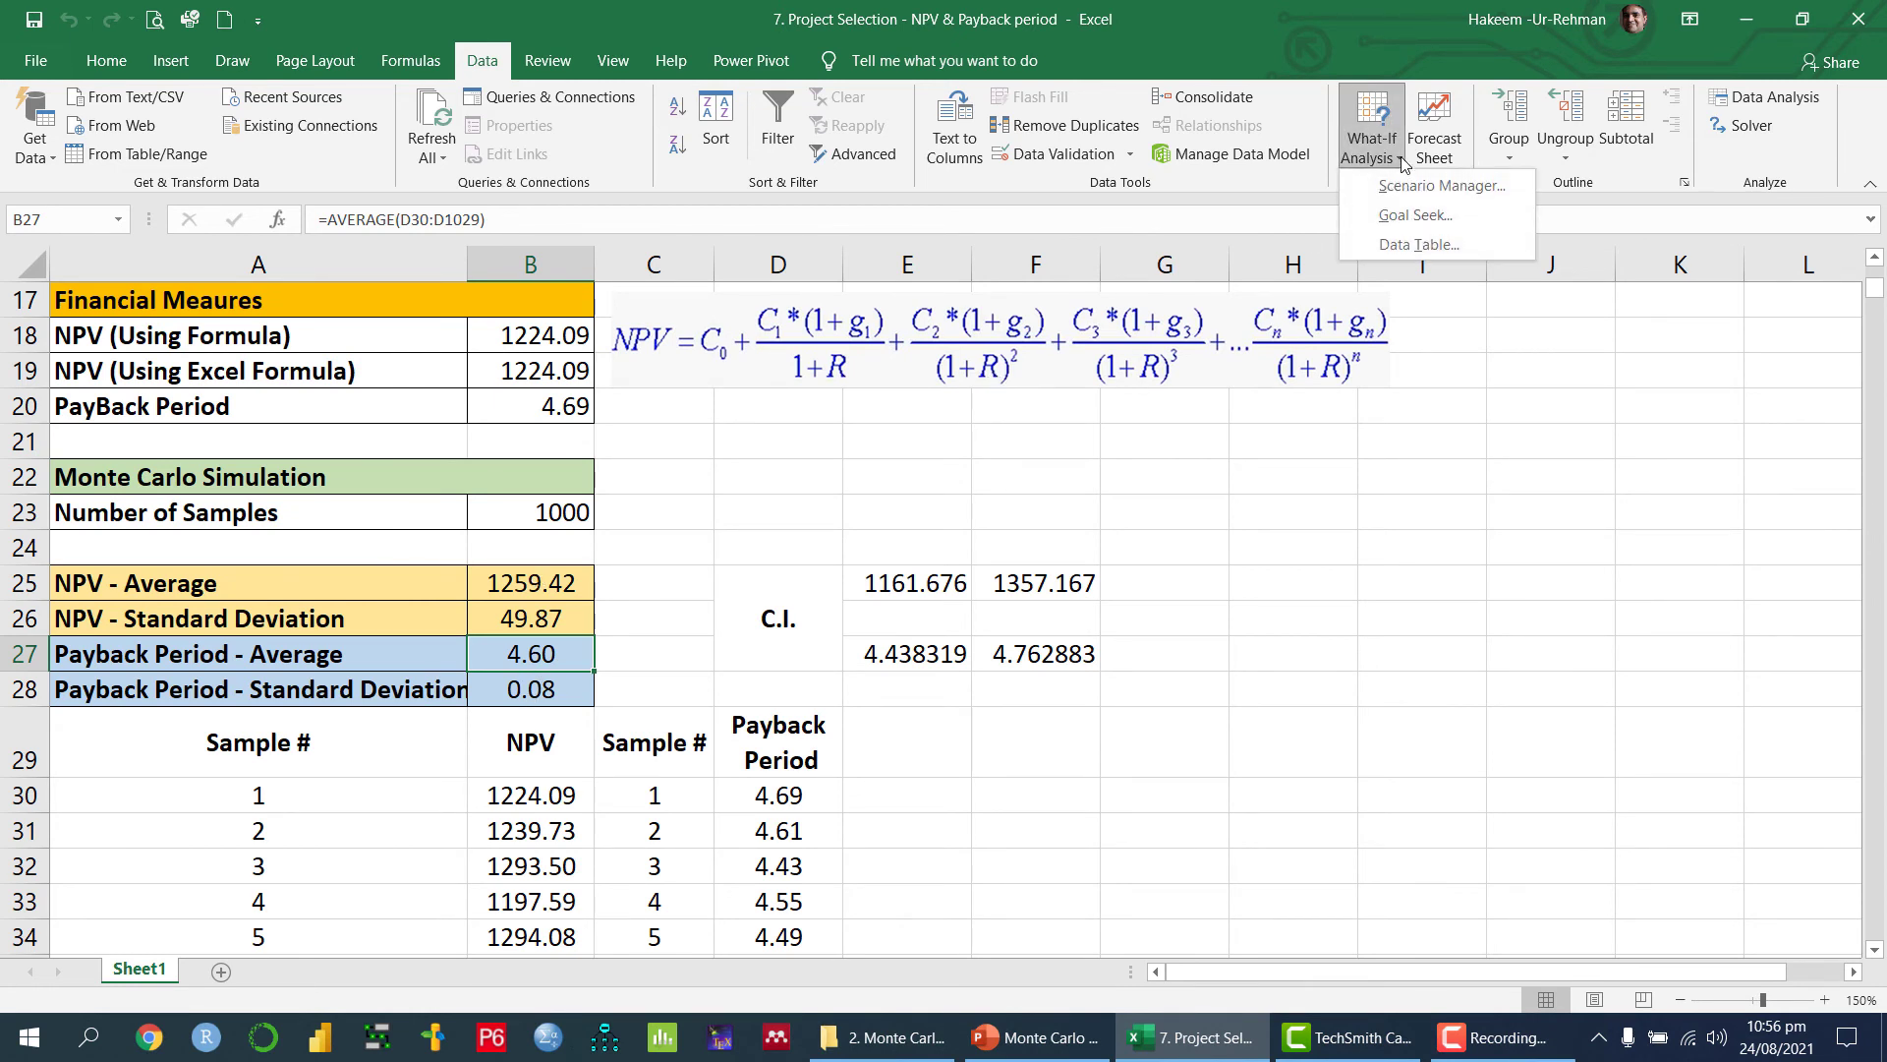
{"action": "left_click", "coordinate": [1435, 185]}
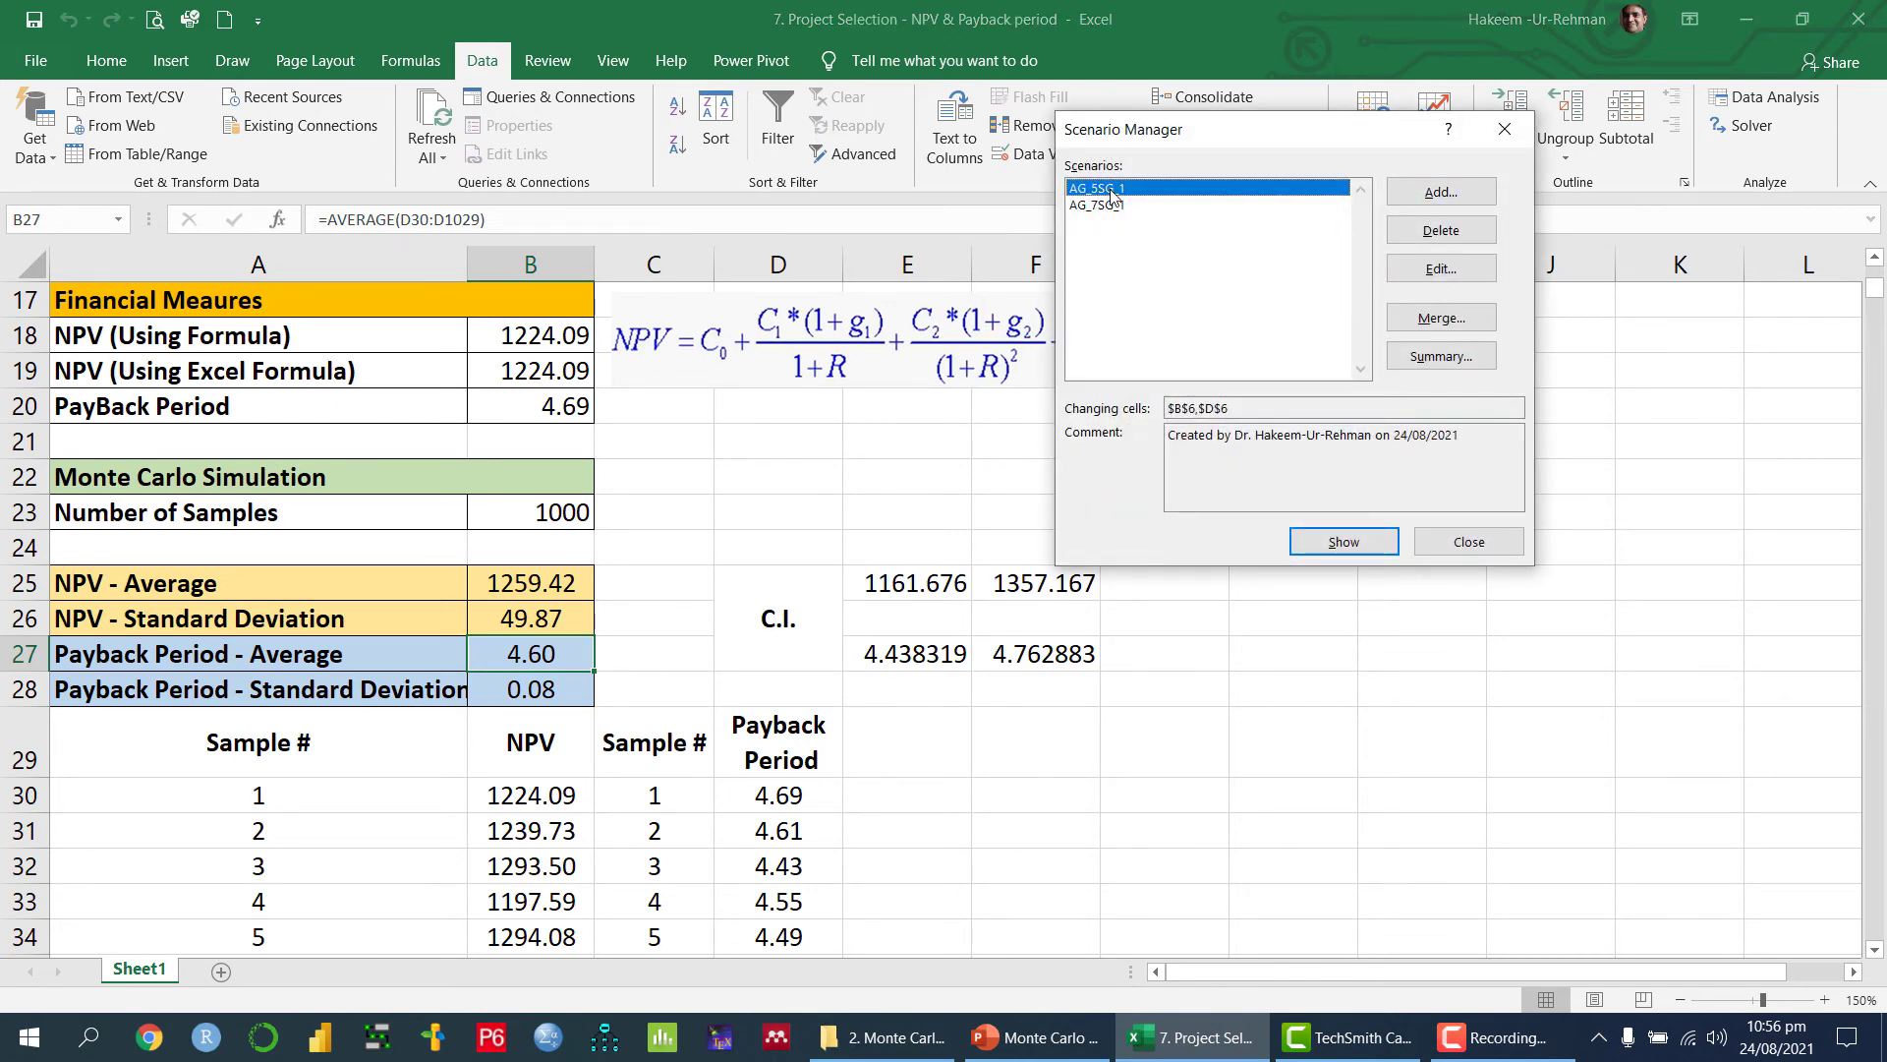
{"action": "left_click", "coordinate": [1513, 542]}
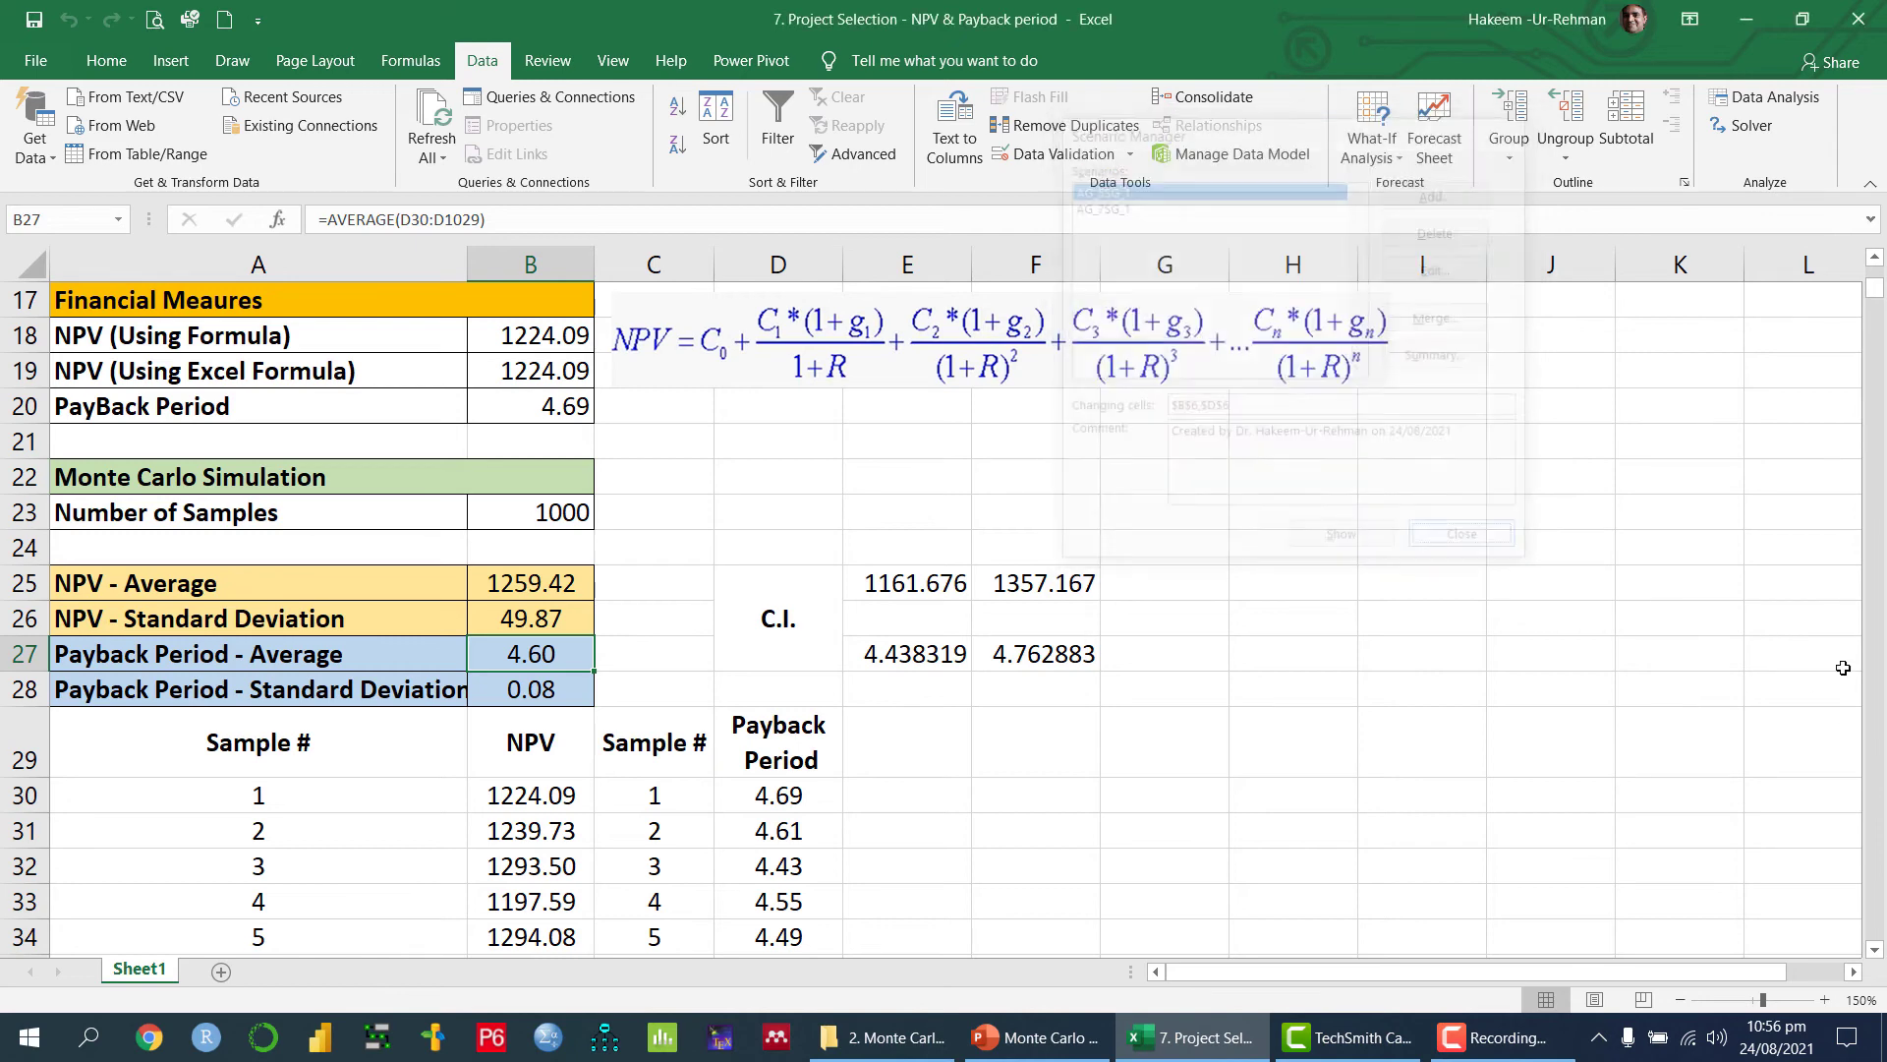
Step: Check the mean growth rate in B6 and its standard deviation in D6
{"action": "left_click", "coordinate": [1874, 259]}
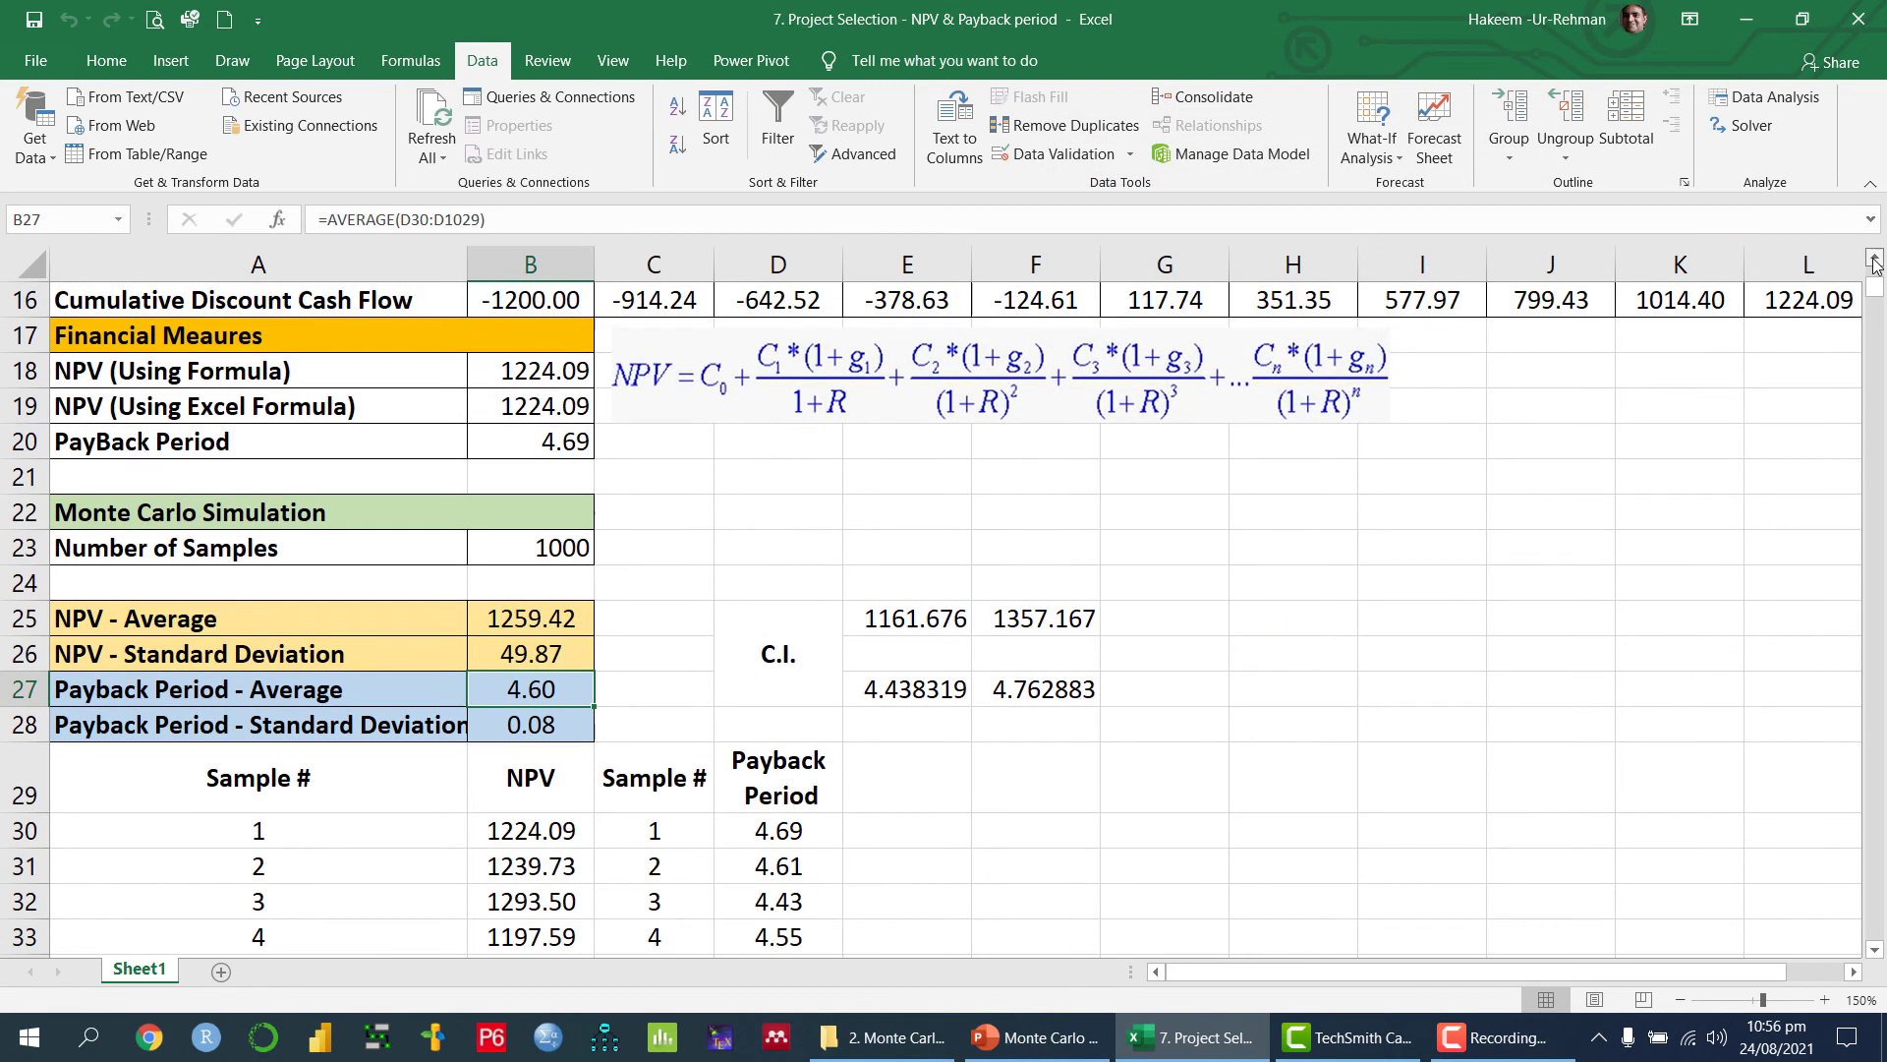
{"action": "scroll", "coordinate": [1876, 263], "scroll_direction": "up", "scroll_amount": 5}
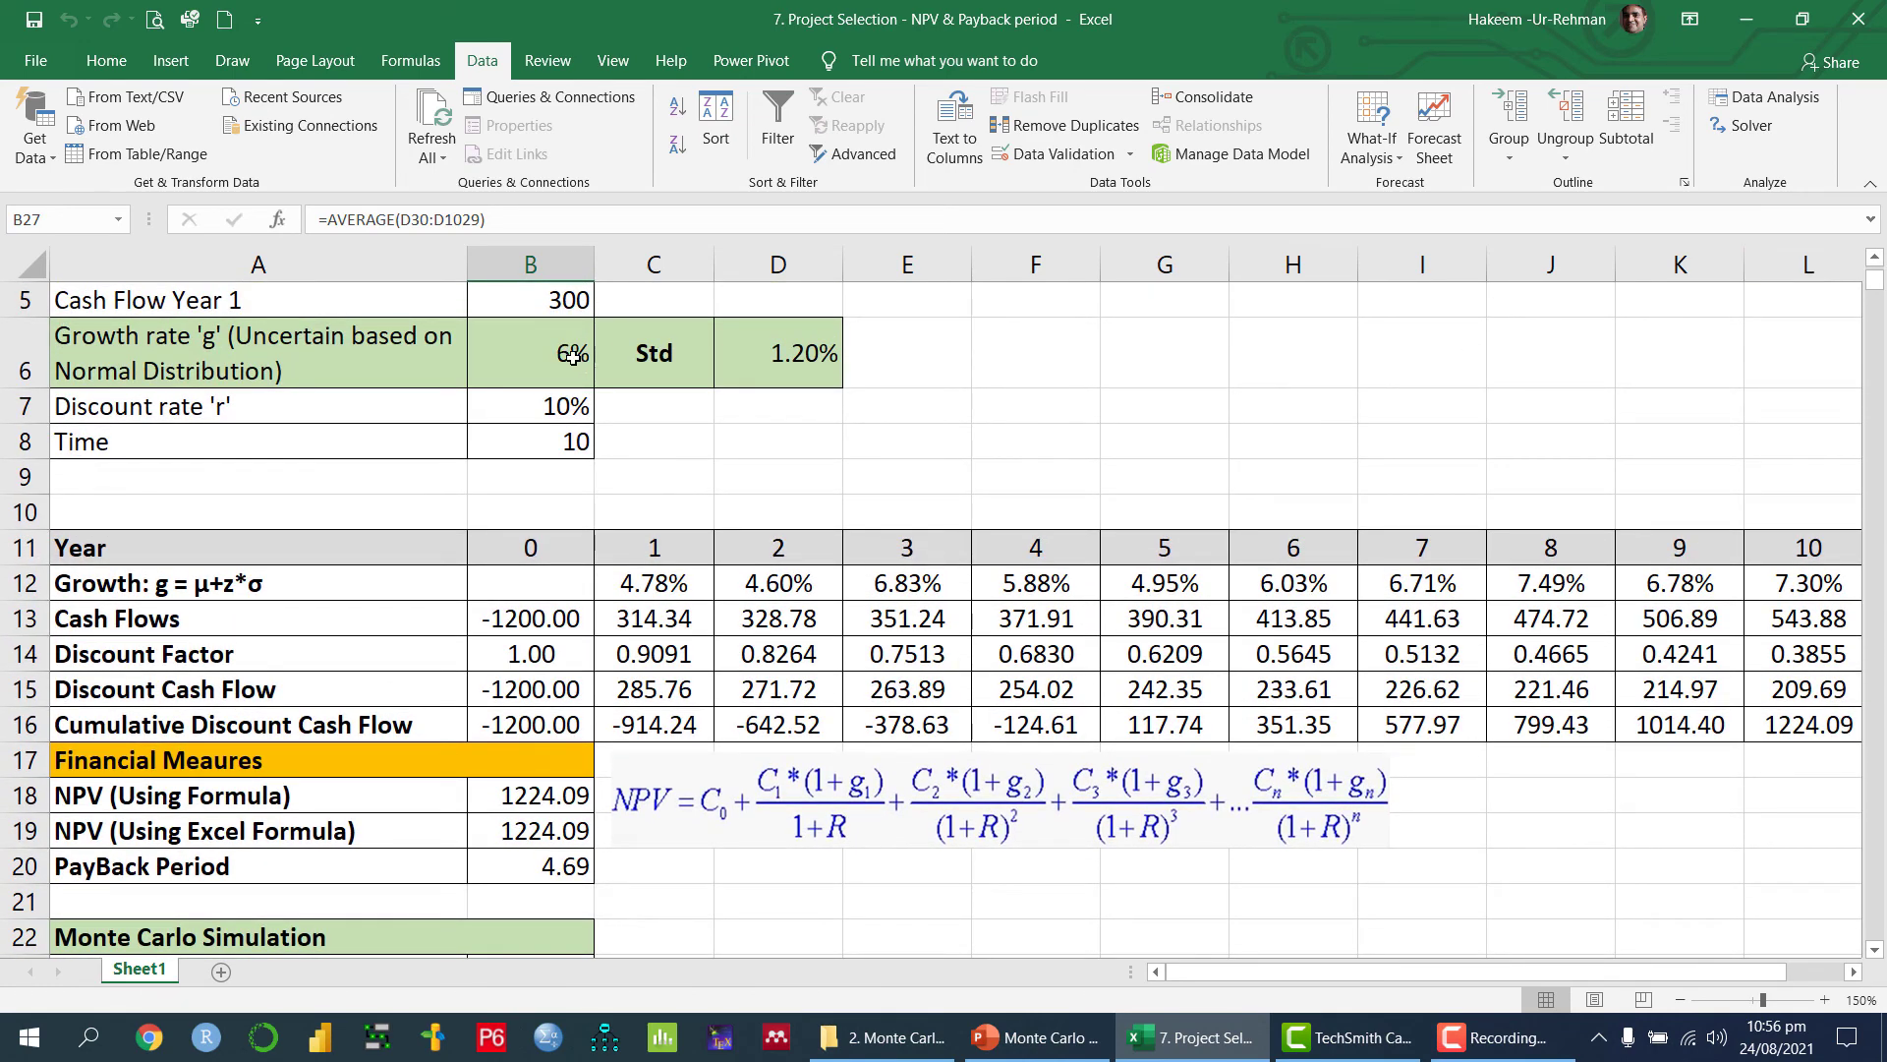
{"action": "left_click", "coordinate": [575, 356]}
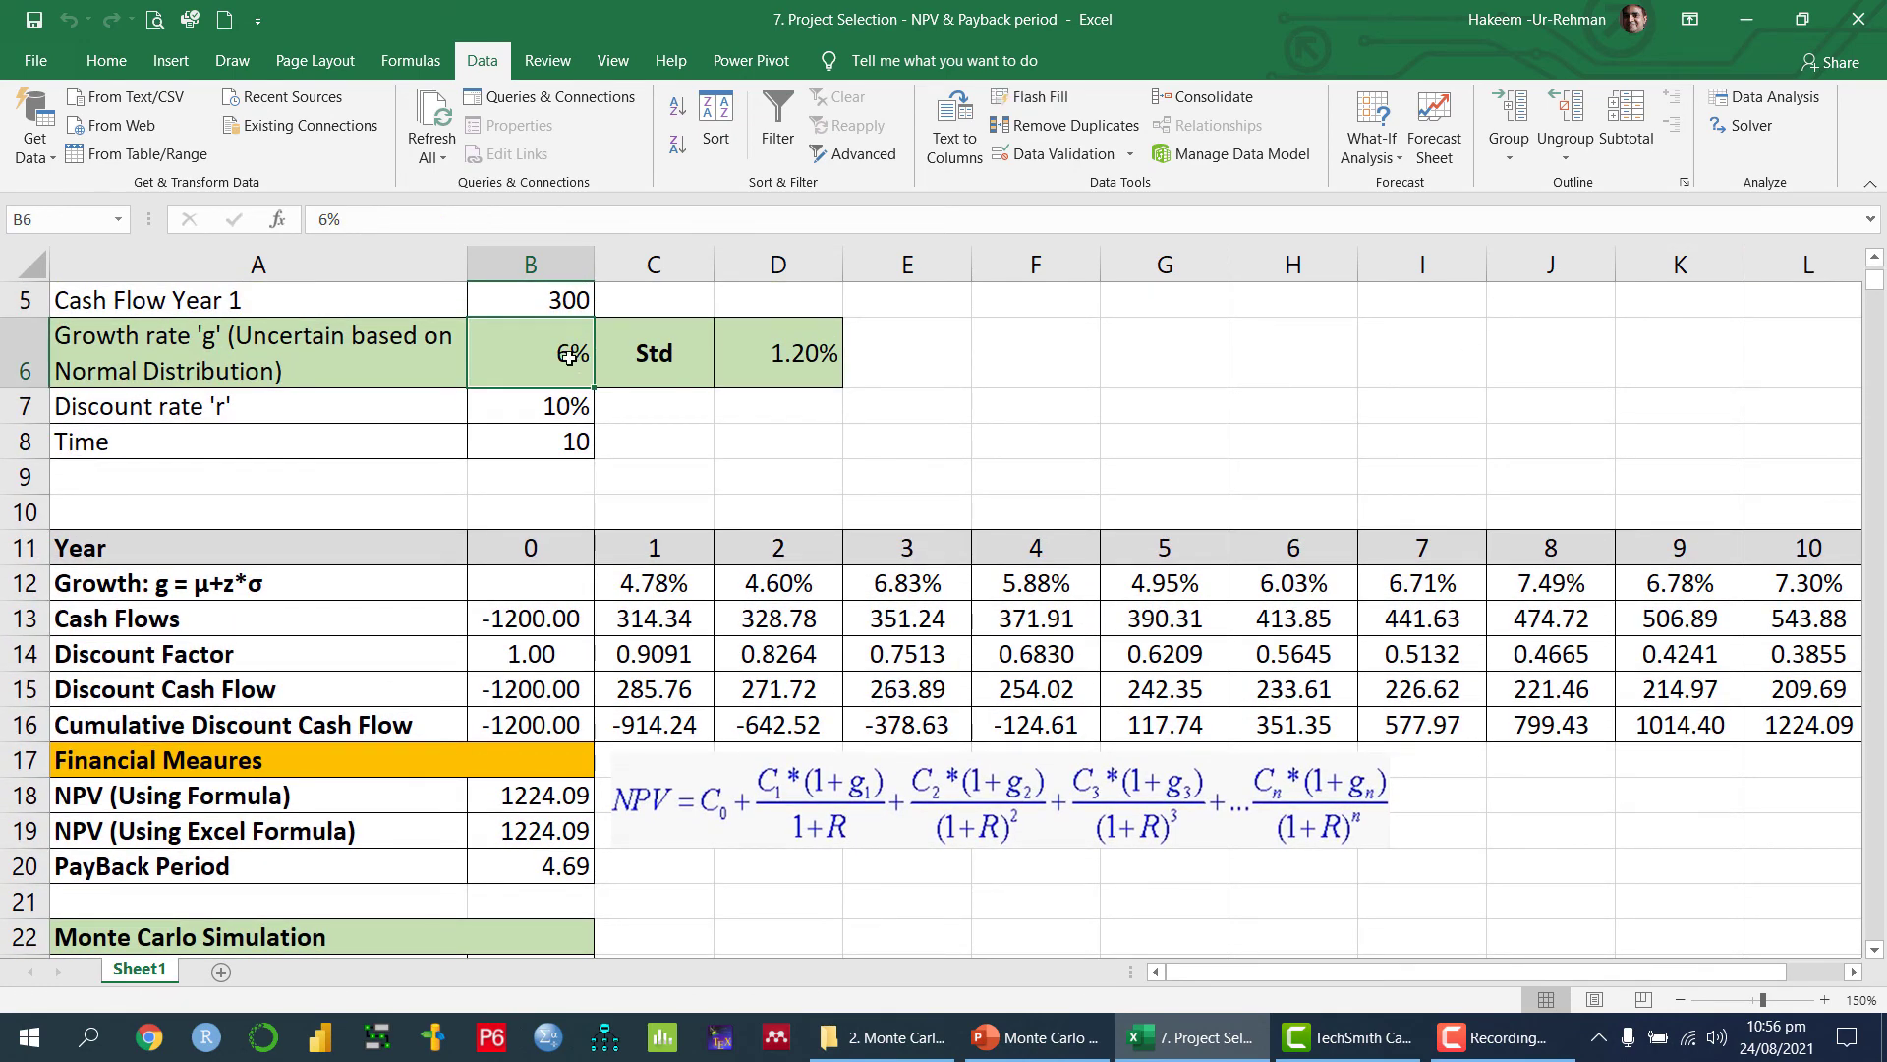
{"action": "left_click", "coordinate": [798, 362]}
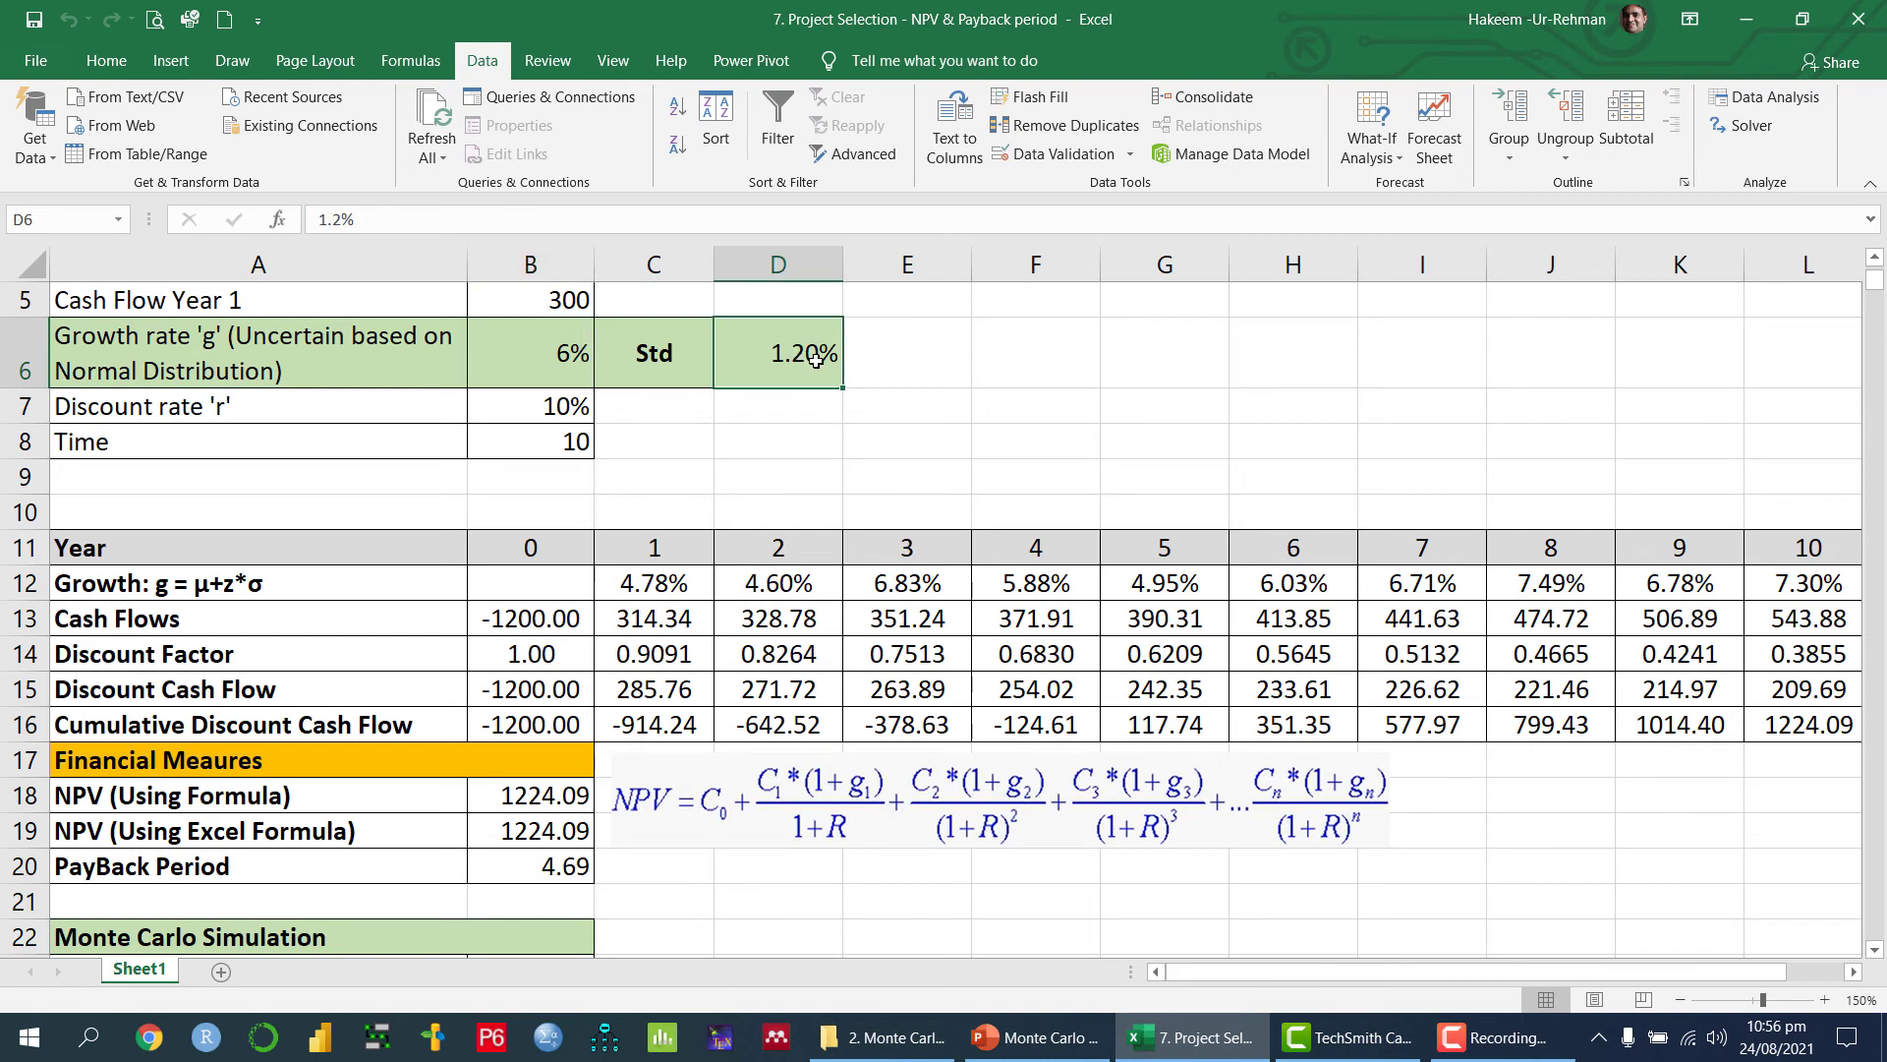
Step: Add a scenario named AG_8SG_0.9 in the Scenario Manager with B6 and D6 as its changing cells
{"action": "left_click", "coordinate": [1395, 155]}
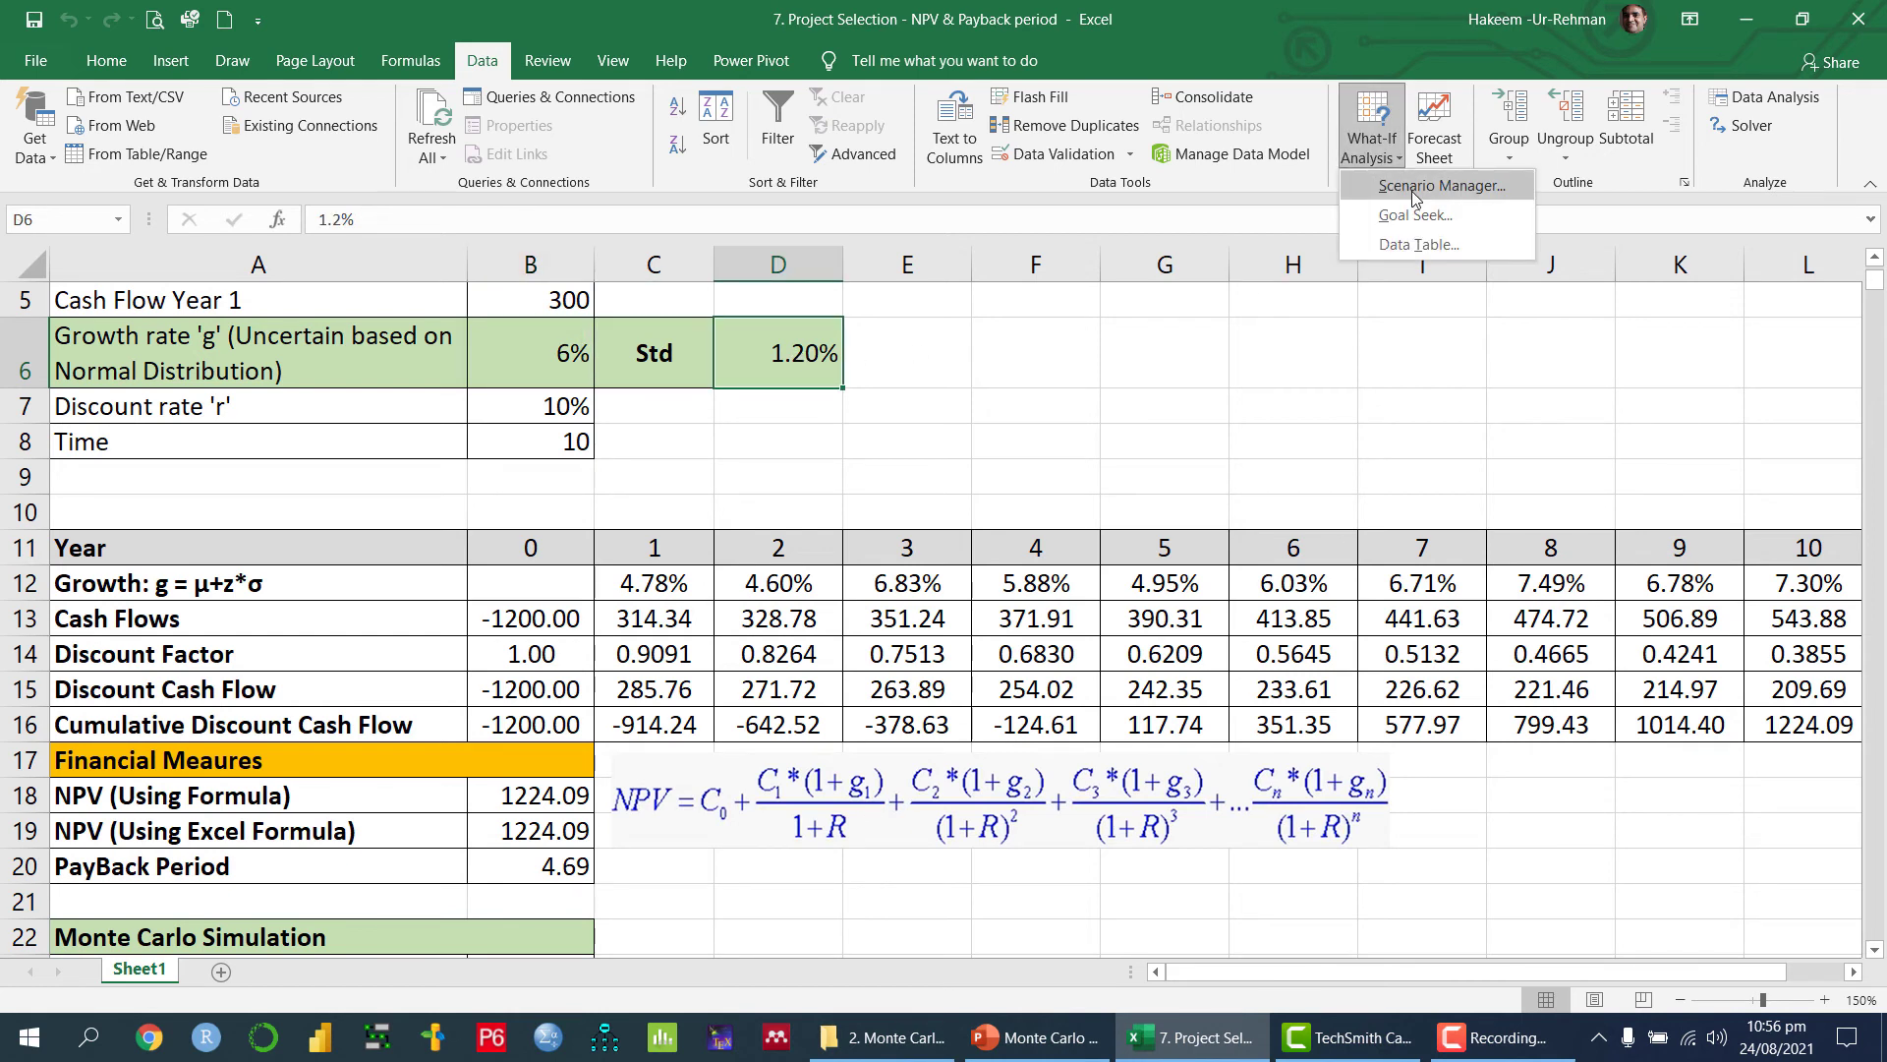
{"action": "left_click", "coordinate": [1414, 186]}
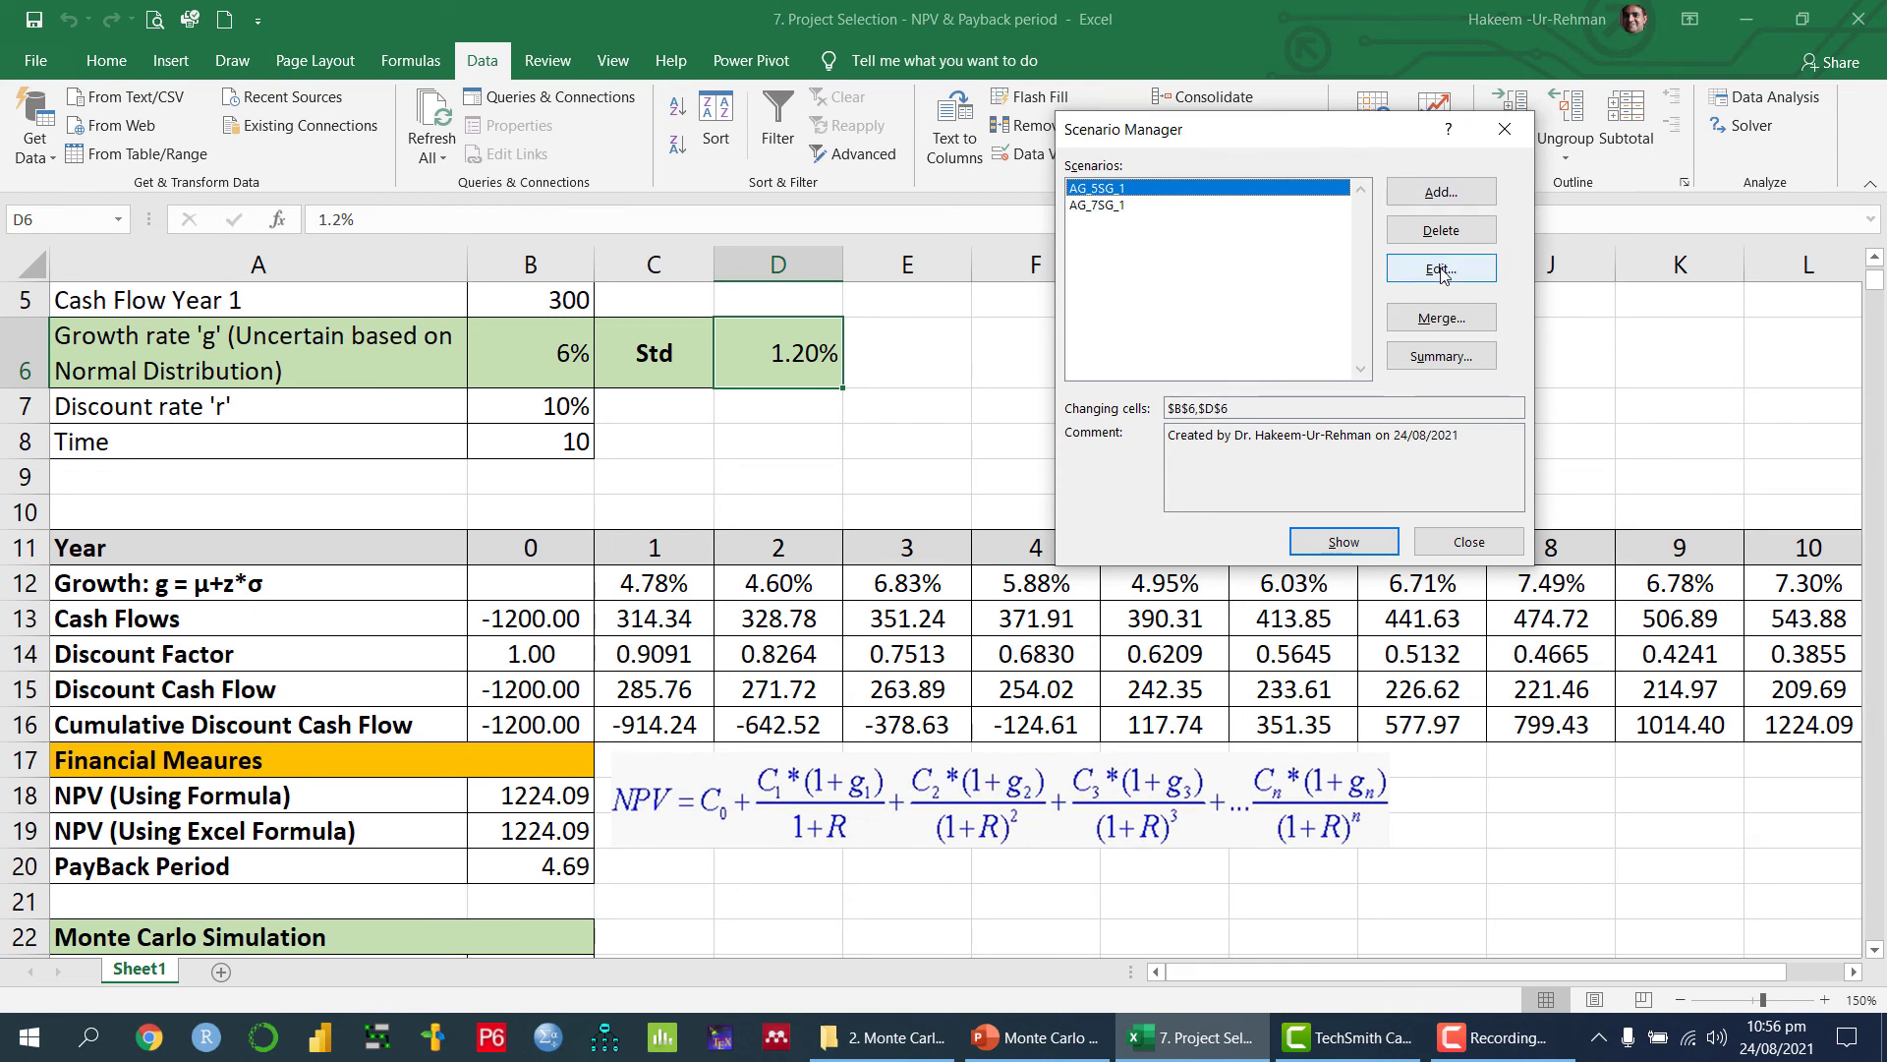
{"action": "left_click", "coordinate": [1437, 194]}
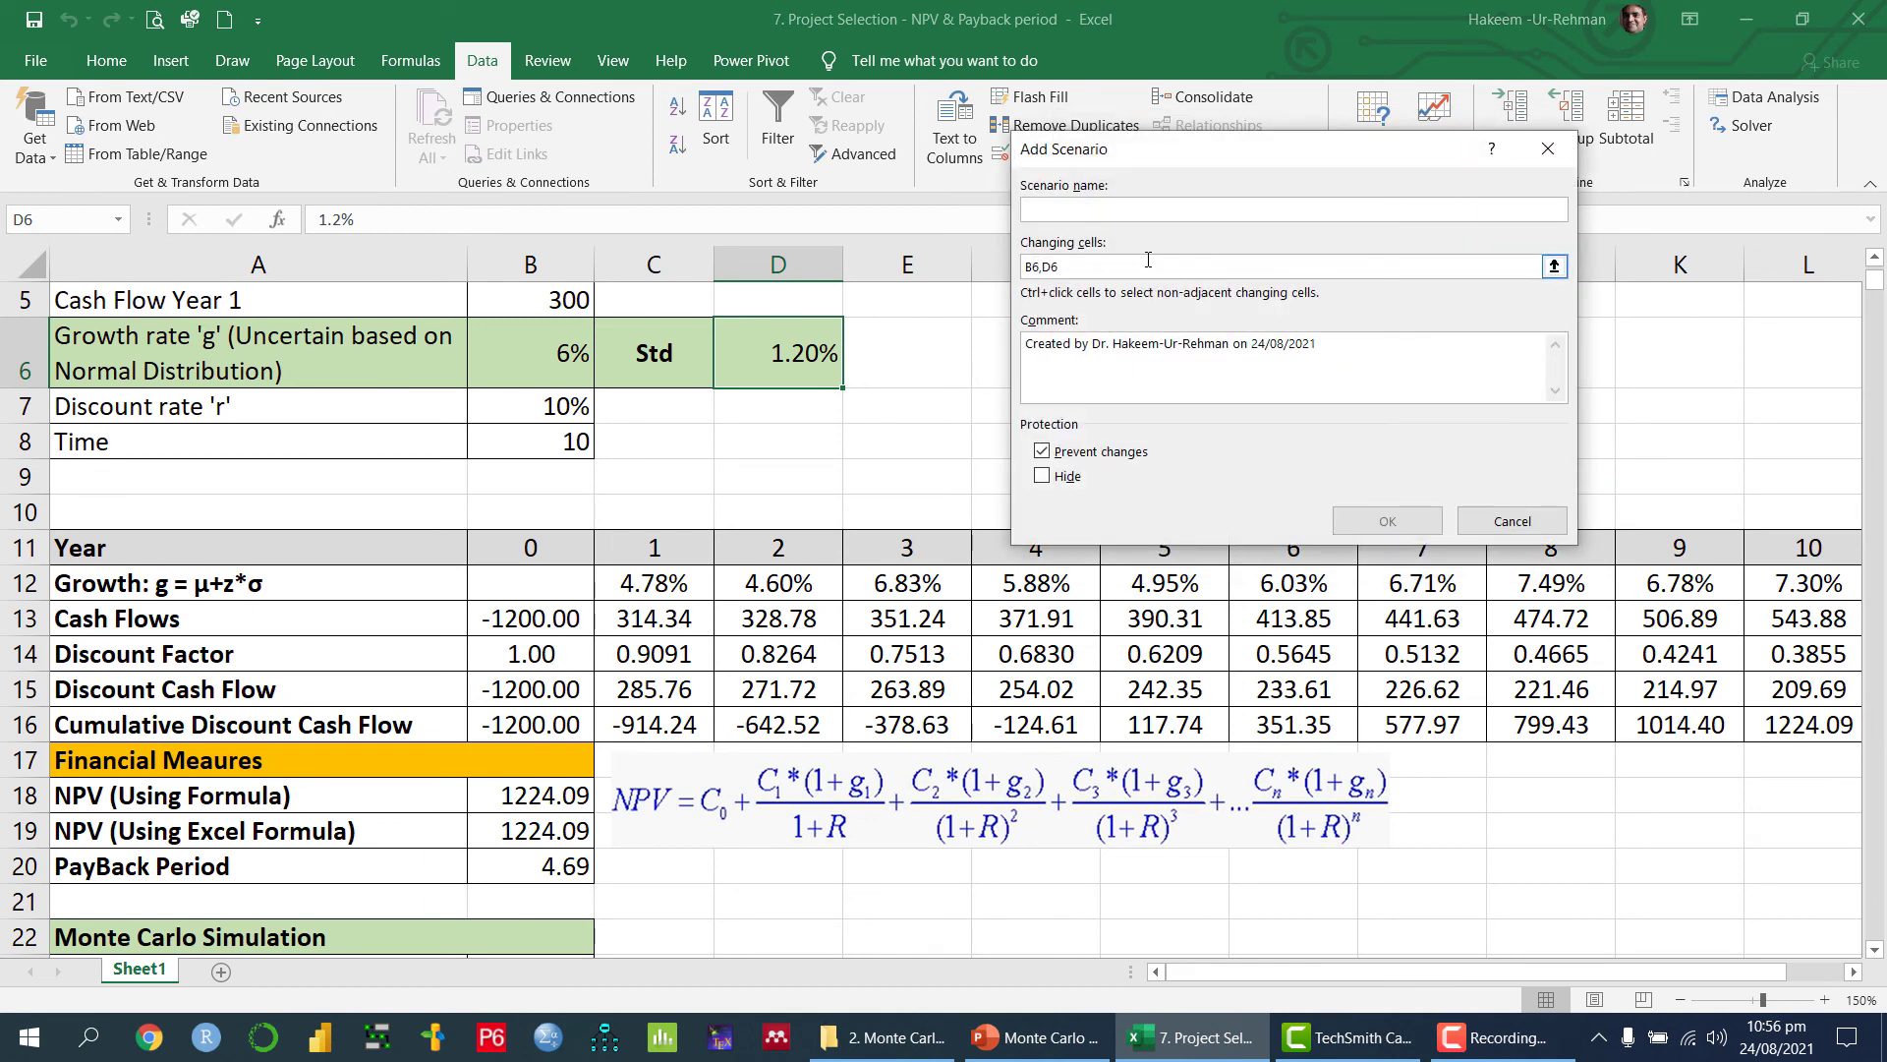
{"action": "type", "text": "AG_8SG_0.9"}
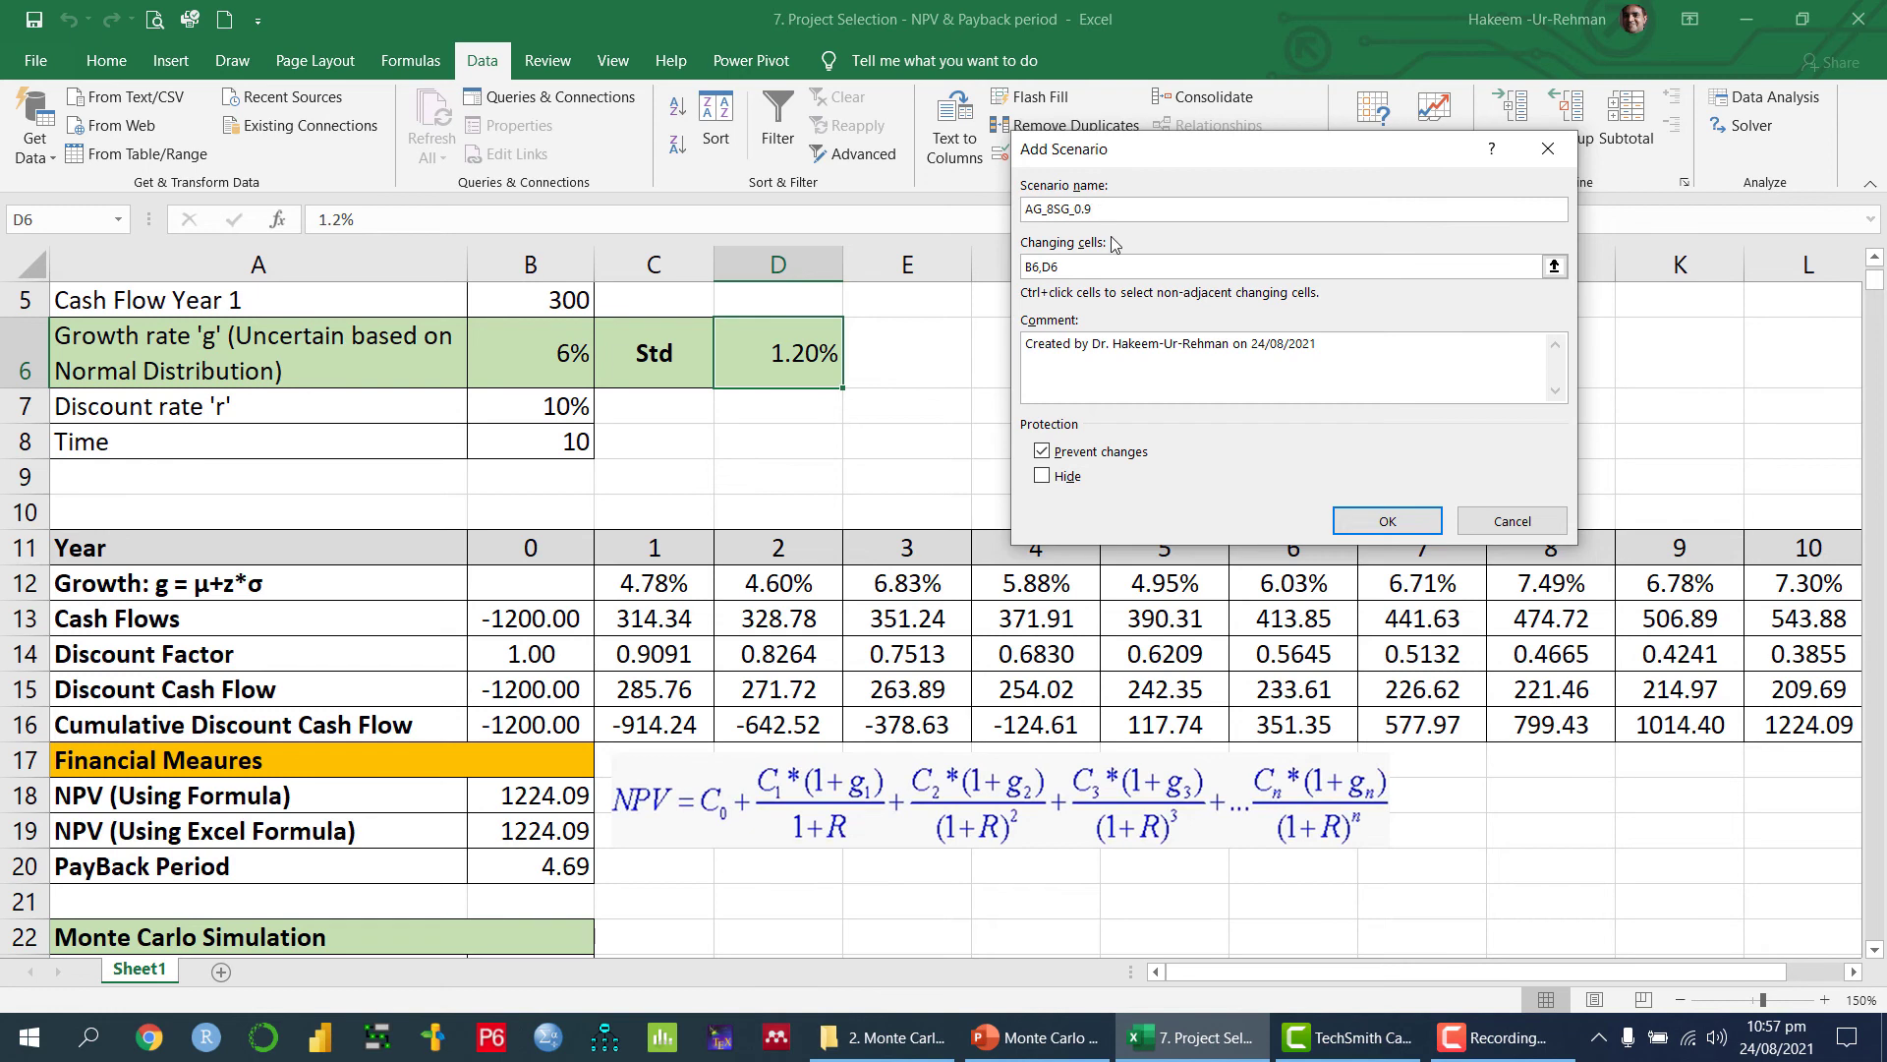
{"action": "left_click", "coordinate": [1045, 270]}
{"action": "left_click", "coordinate": [1554, 267]}
{"action": "left_click", "coordinate": [556, 350]}
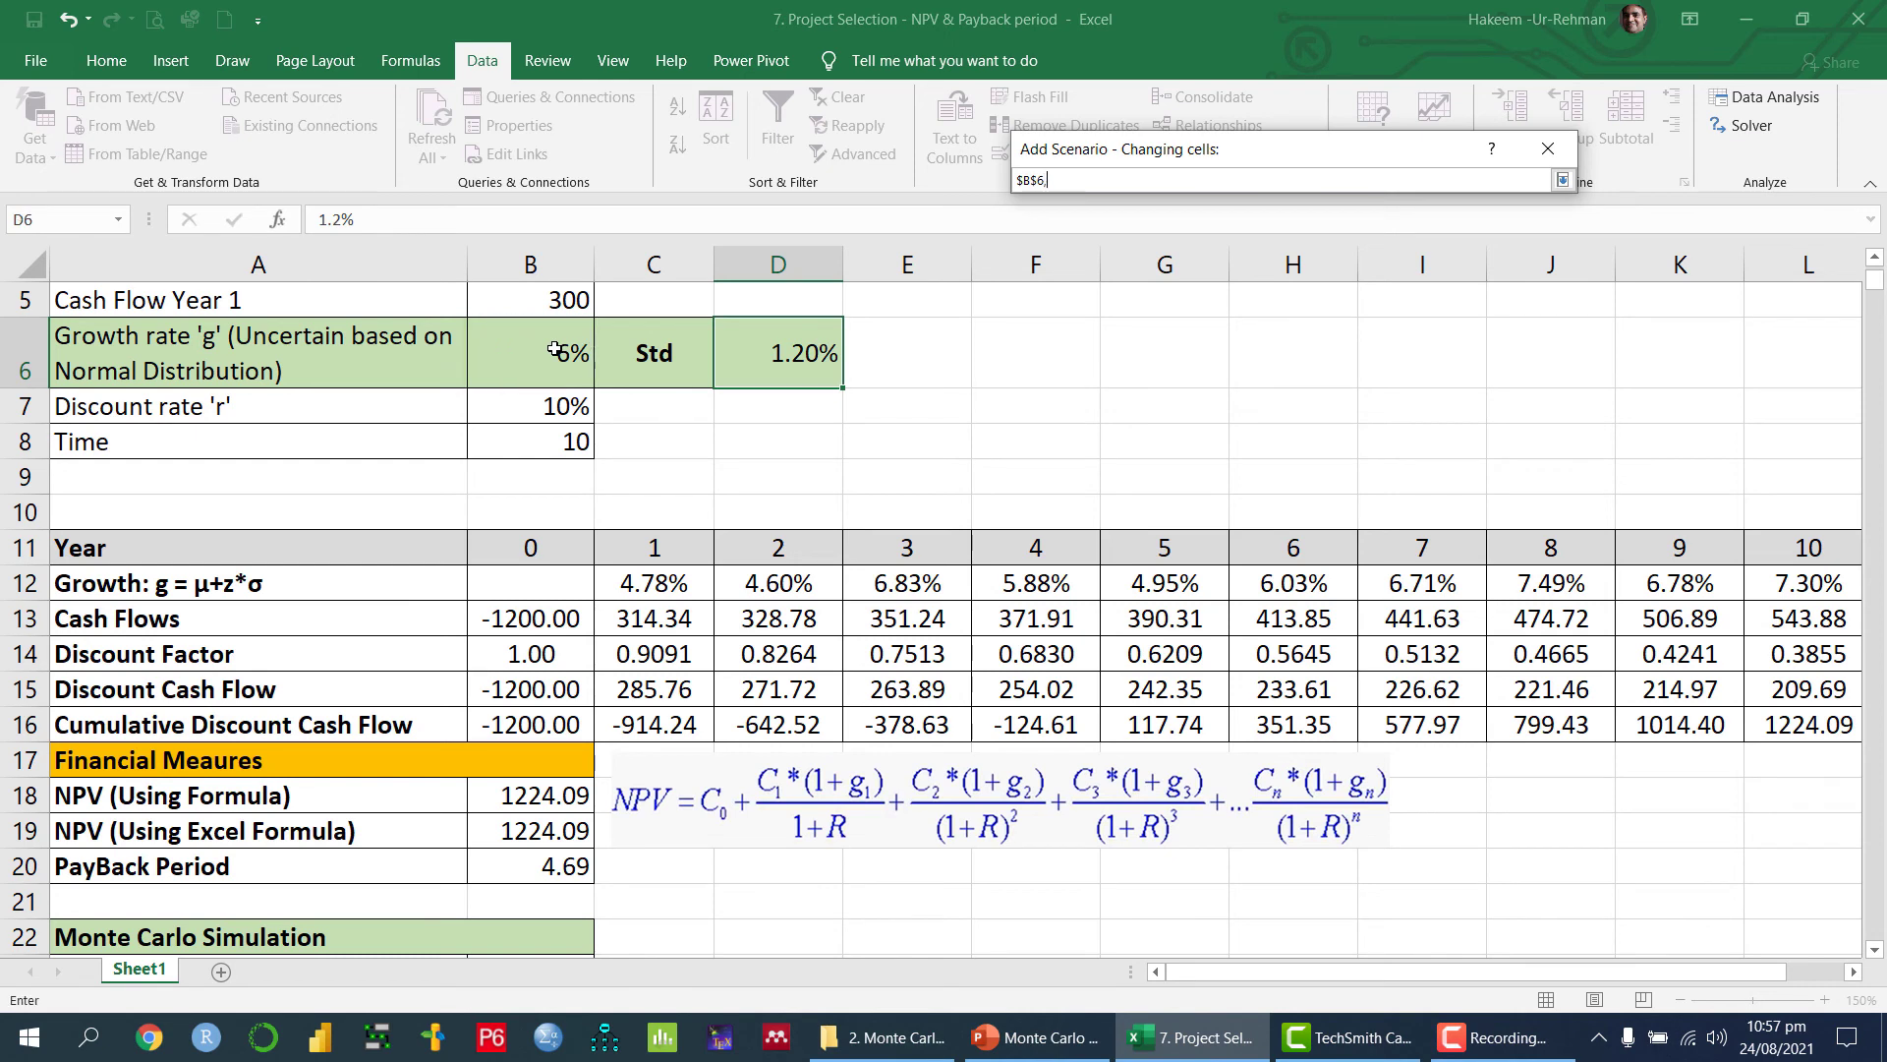
{"action": "left_click", "coordinate": [804, 353], "text": "ctrl"}
{"action": "left_click", "coordinate": [1563, 179]}
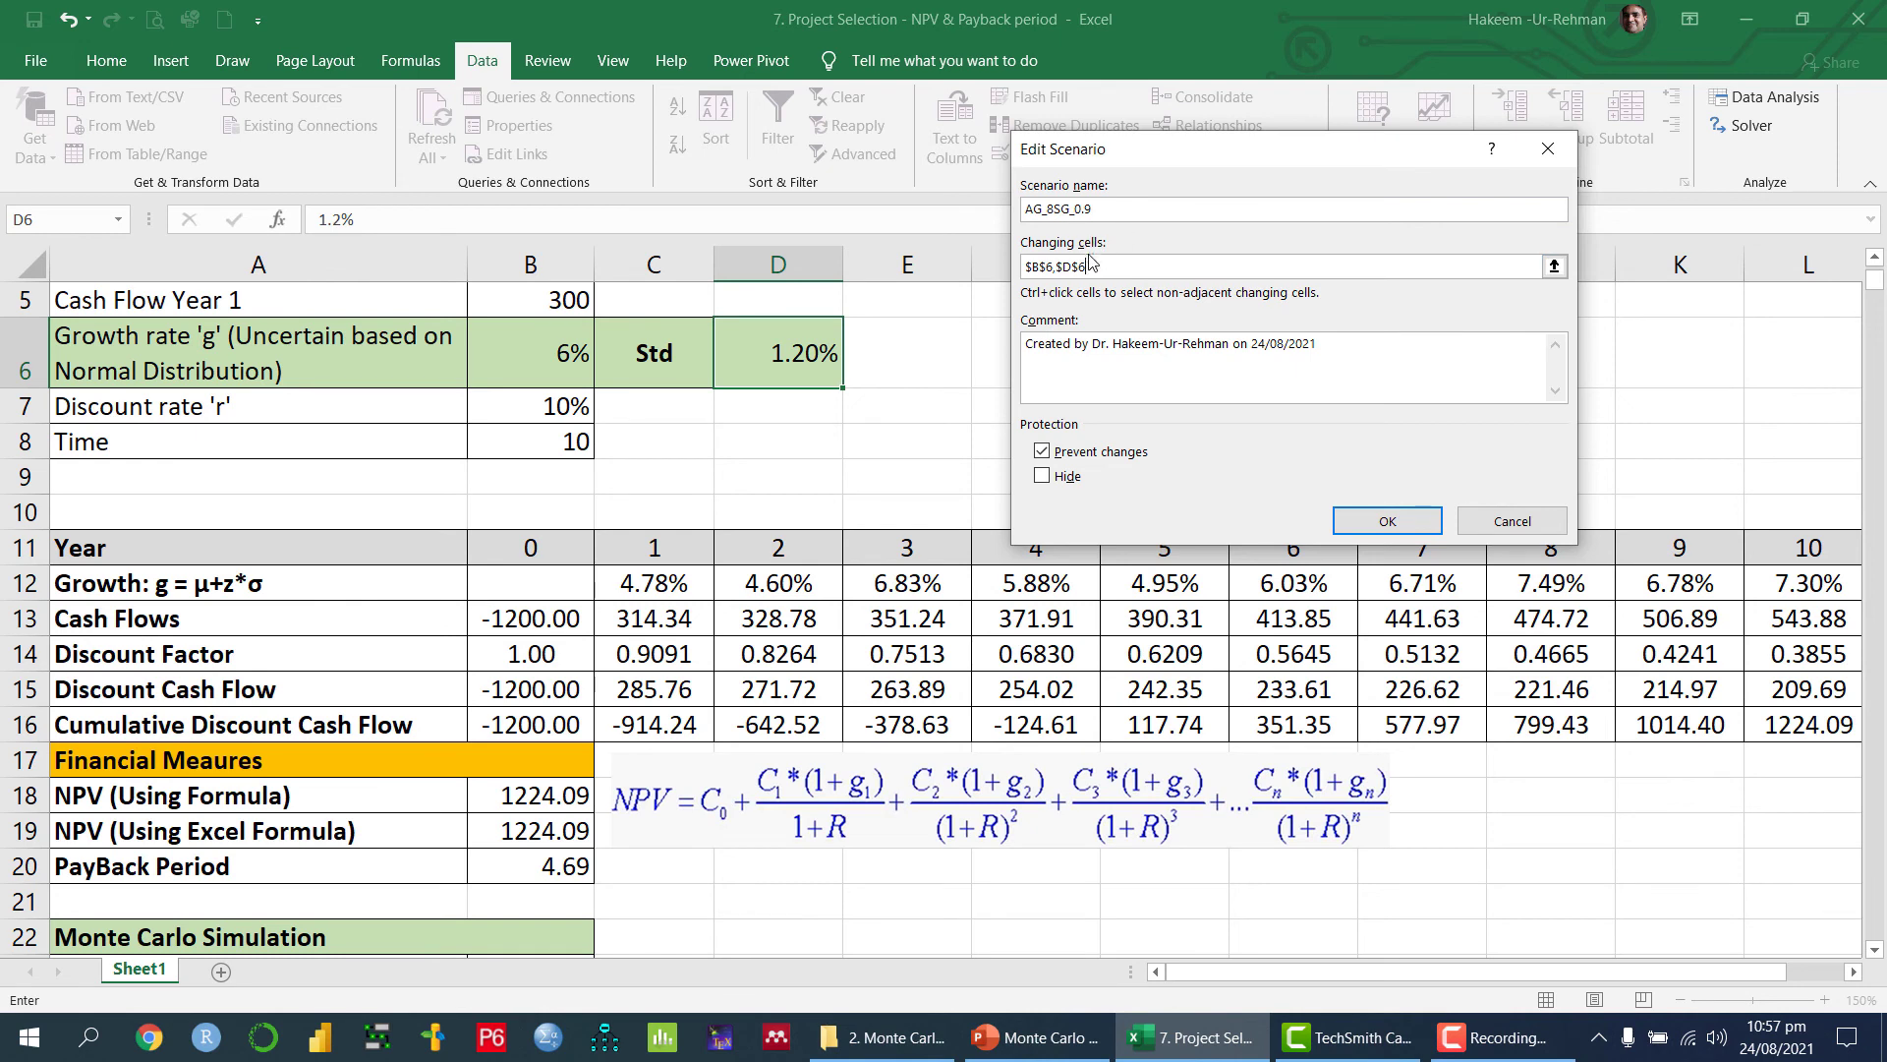
{"action": "left_click", "coordinate": [1387, 522]}
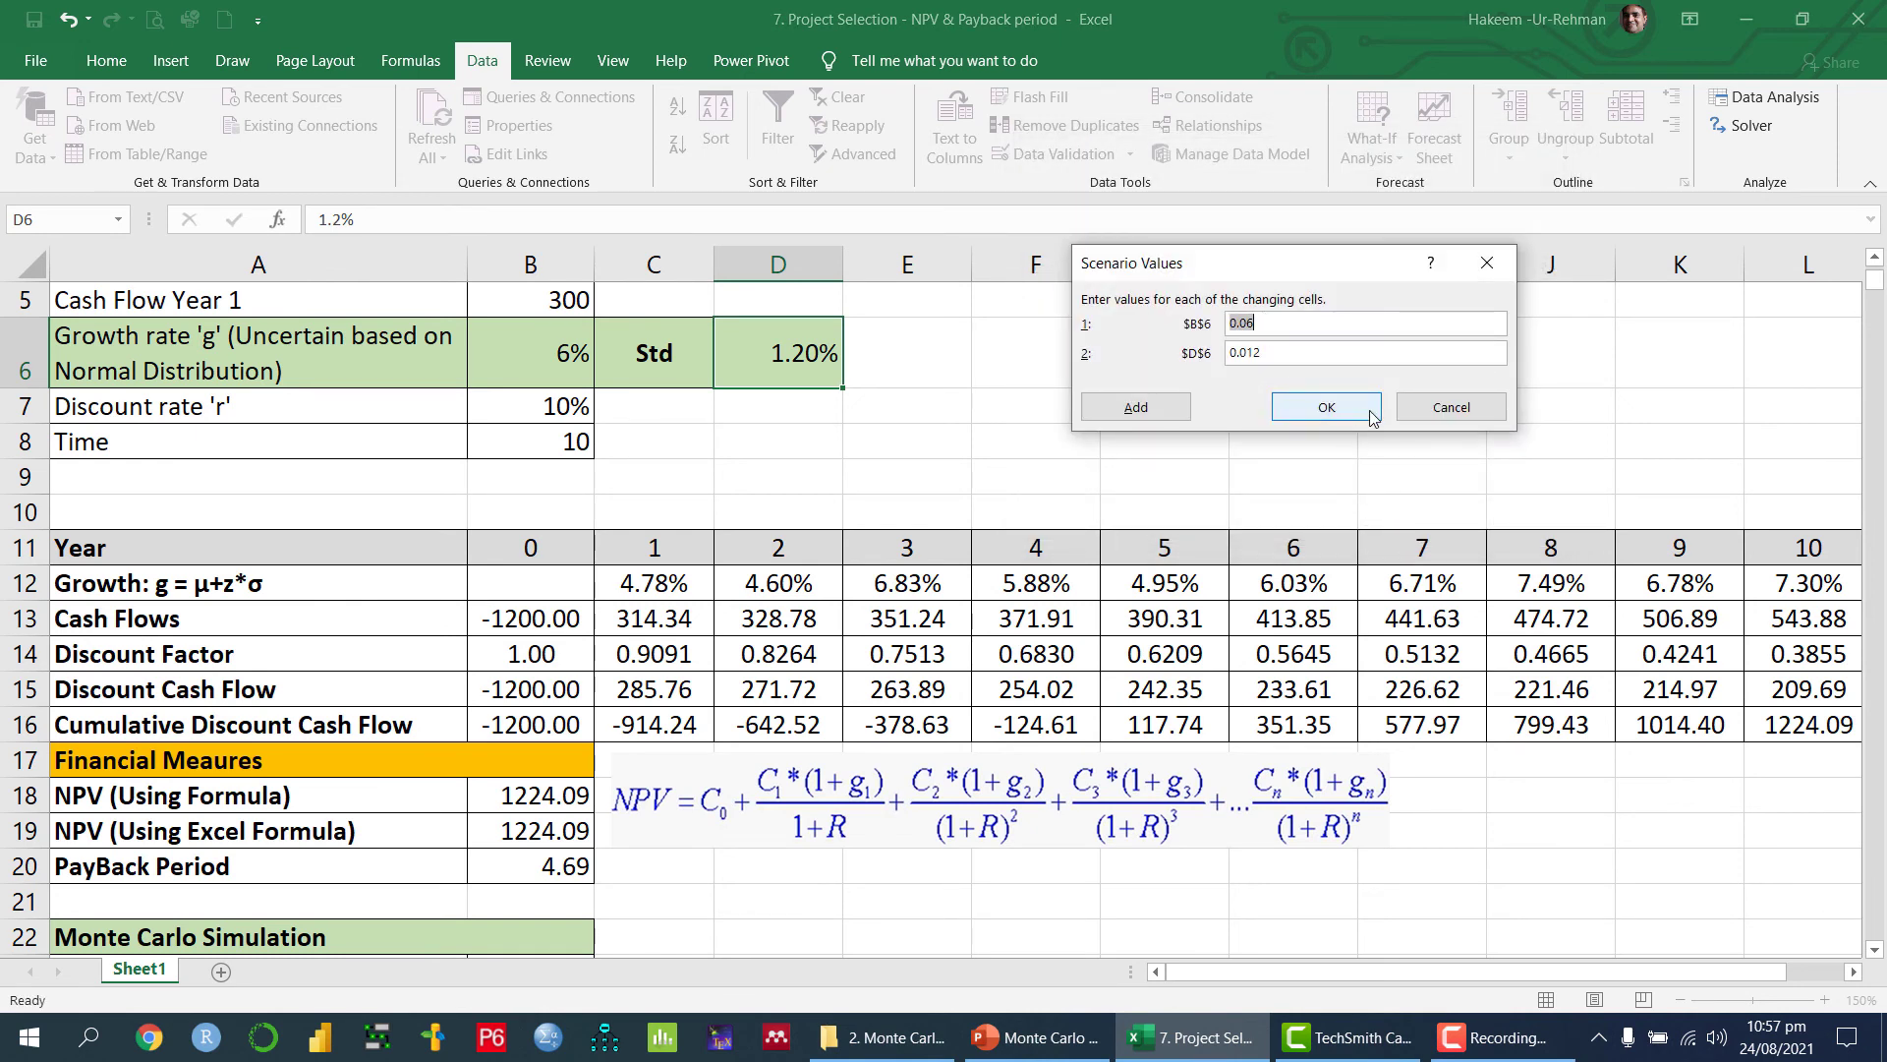
Step: Set the new scenario's values to 0.08 for B6 and 0.009 for D6
{"action": "left_click", "coordinate": [1339, 321]}
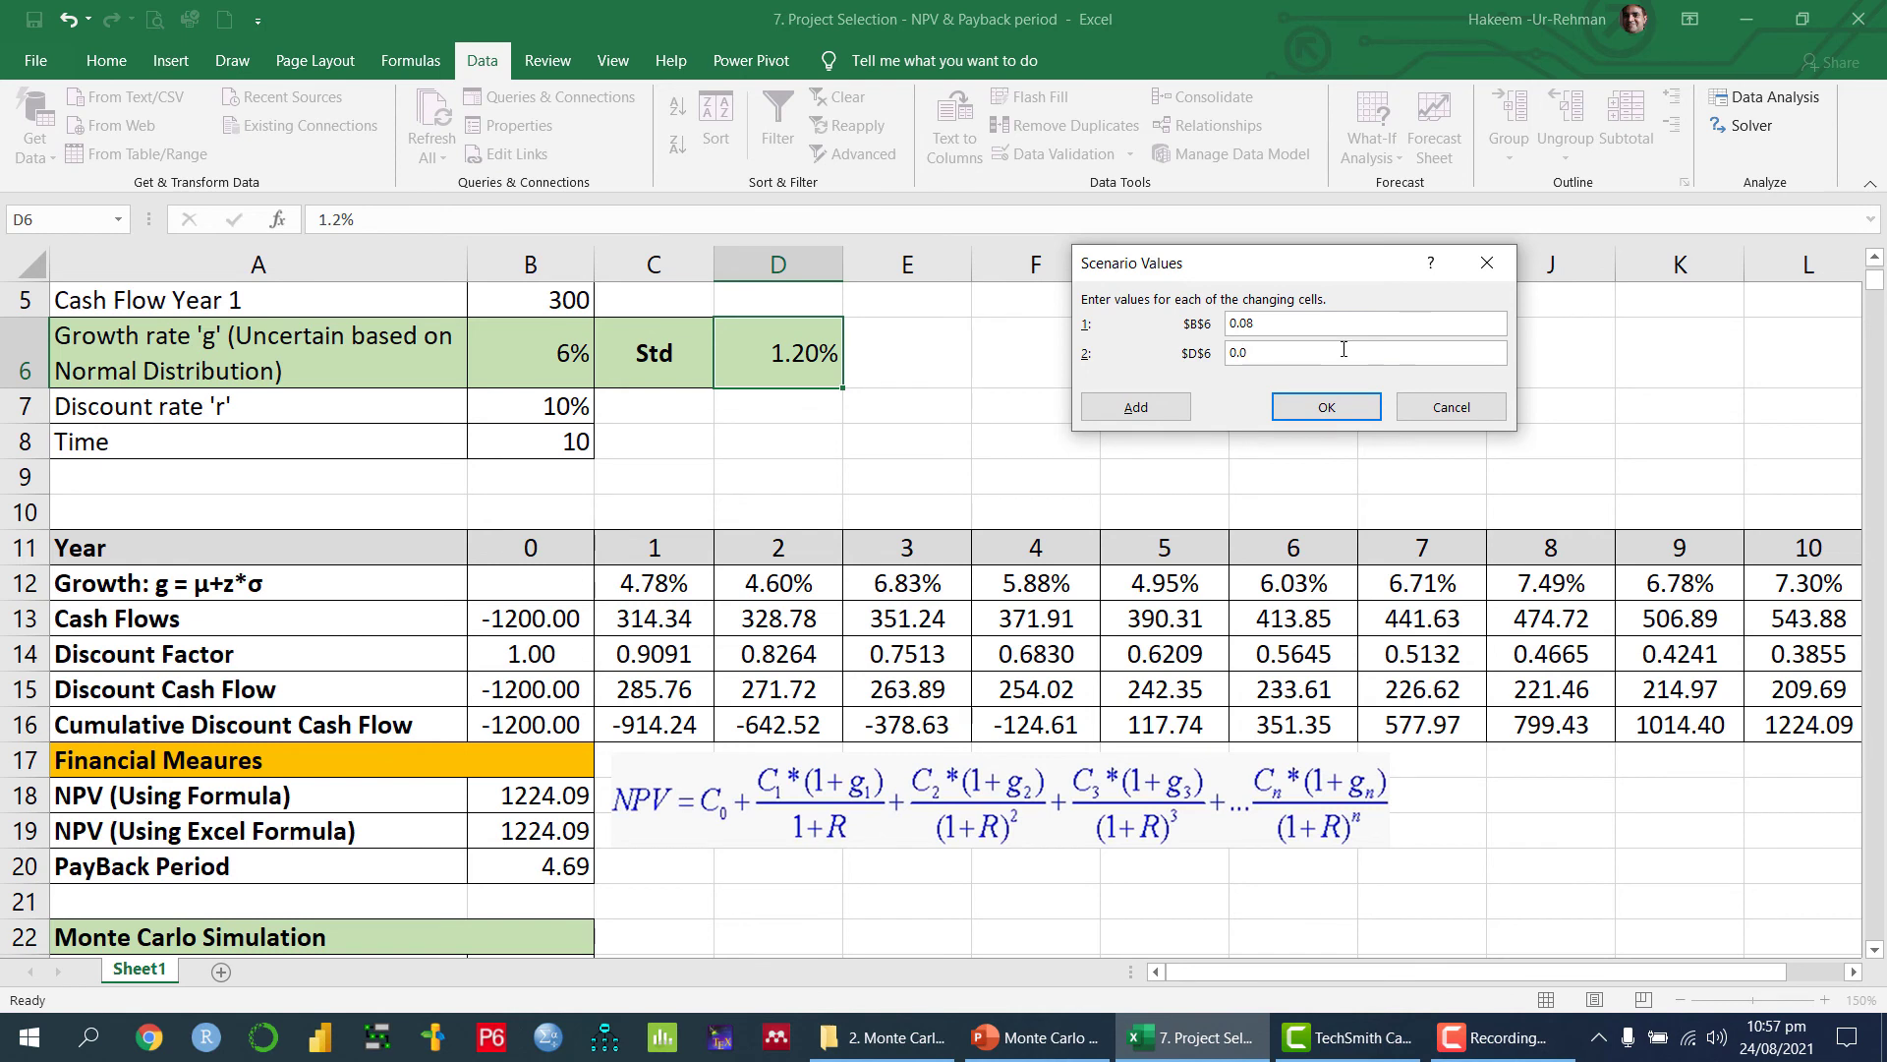
{"action": "left_click", "coordinate": [1342, 349]}
{"action": "type", "text": "0.009"}
{"action": "left_click", "coordinate": [1317, 403]}
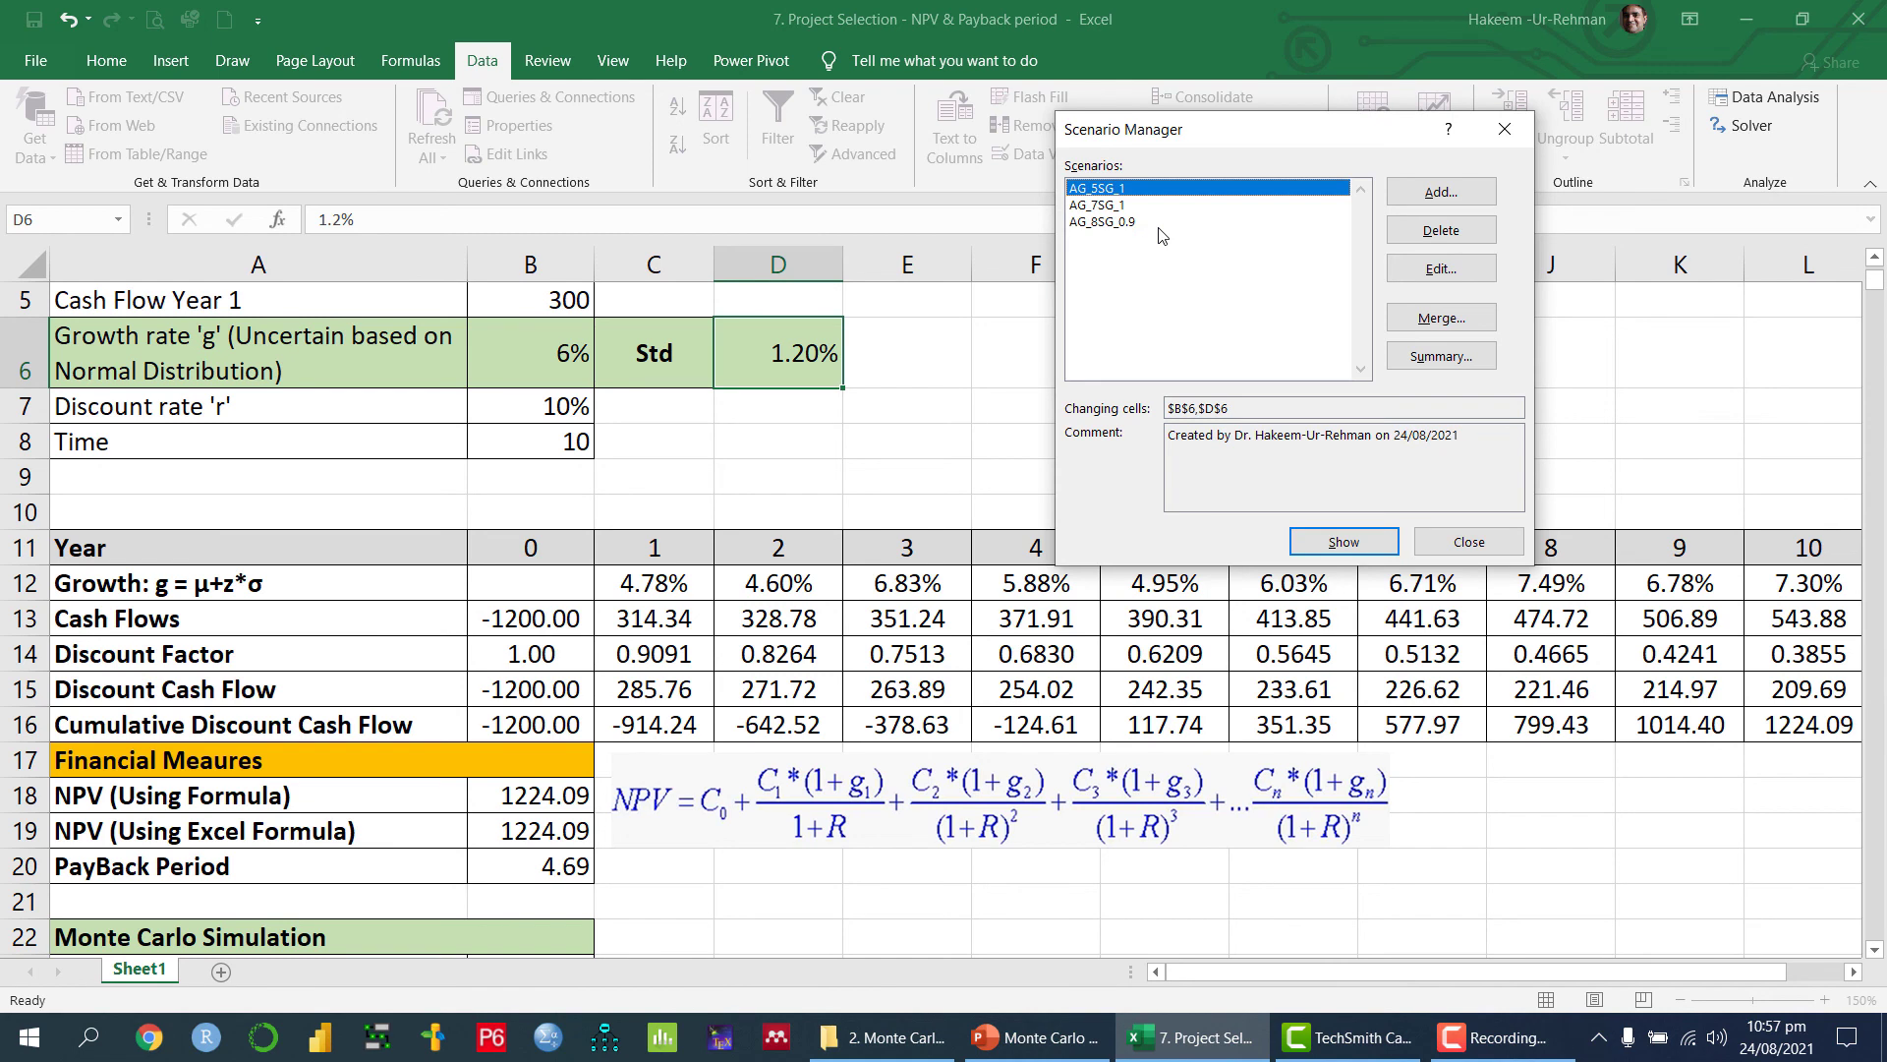
Step: Generate a scenario summary report with the NPV average B25 and payback period average B27 as result cells
{"action": "left_click", "coordinate": [1439, 357]}
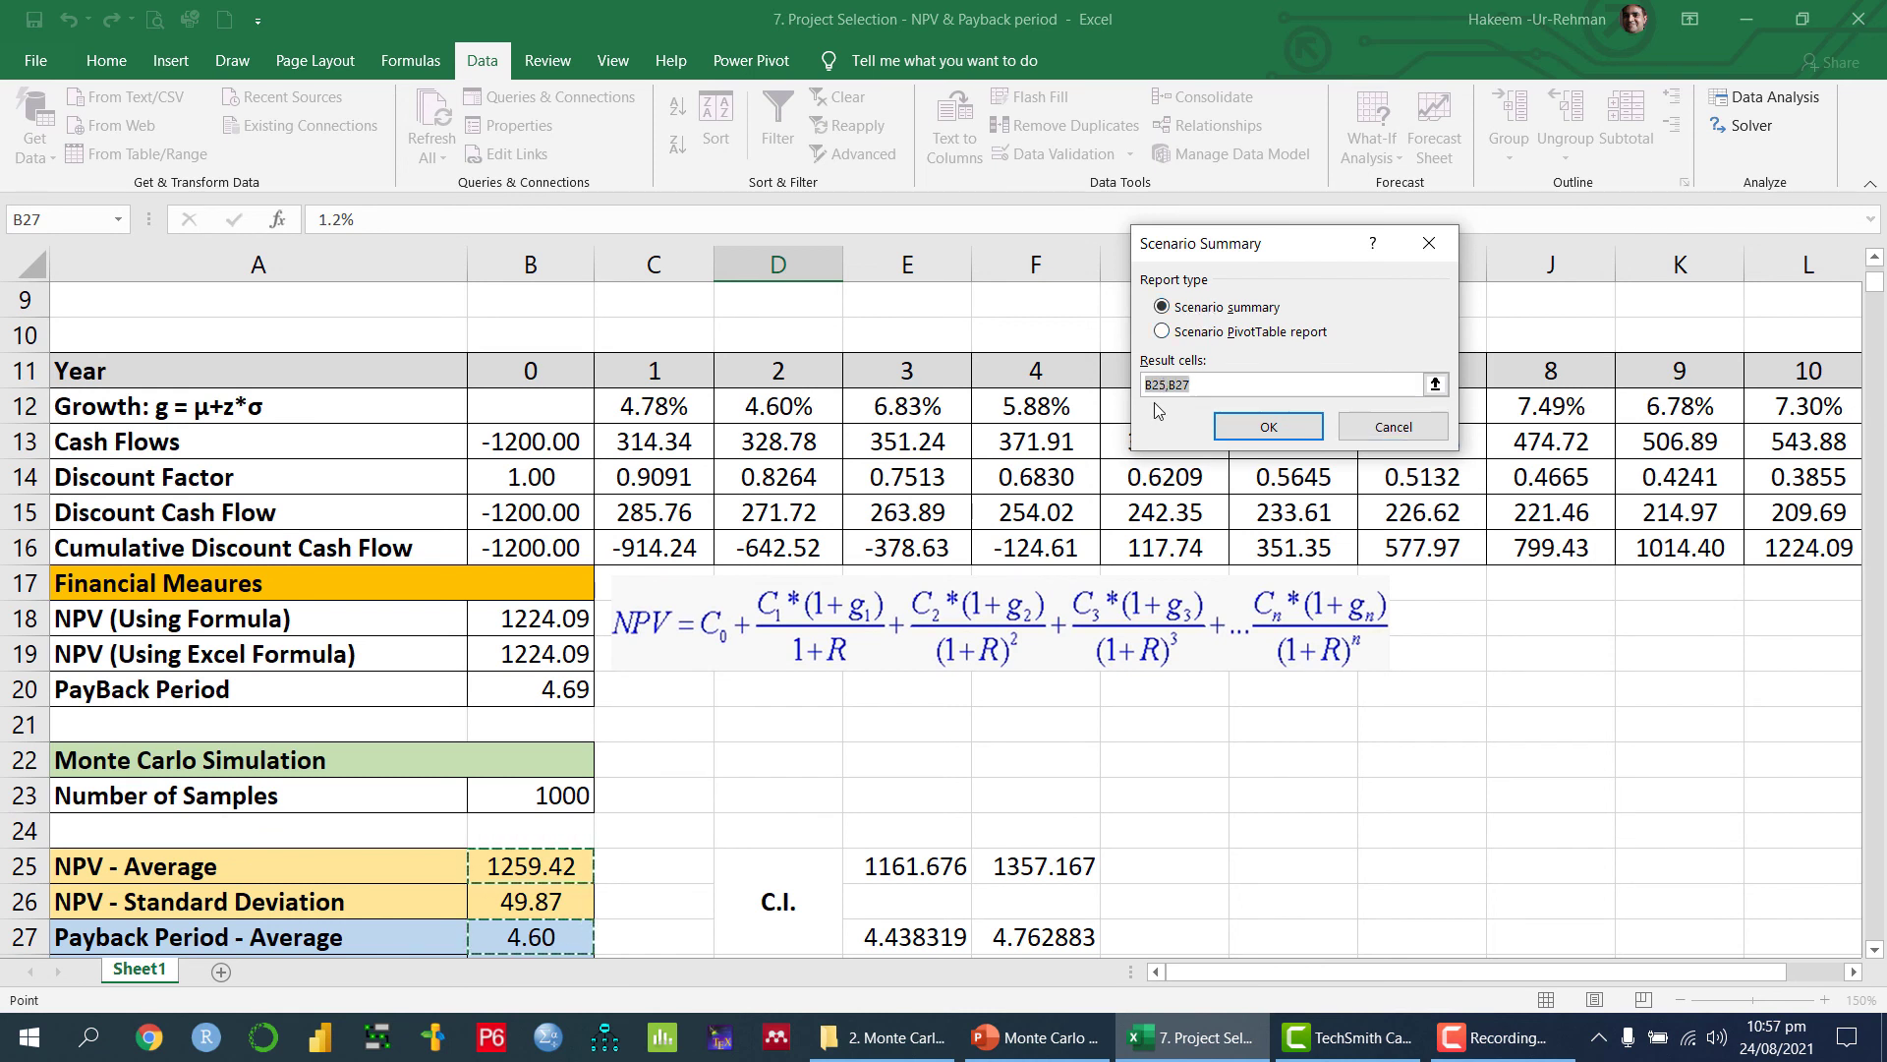
{"action": "left_click", "coordinate": [1435, 385]}
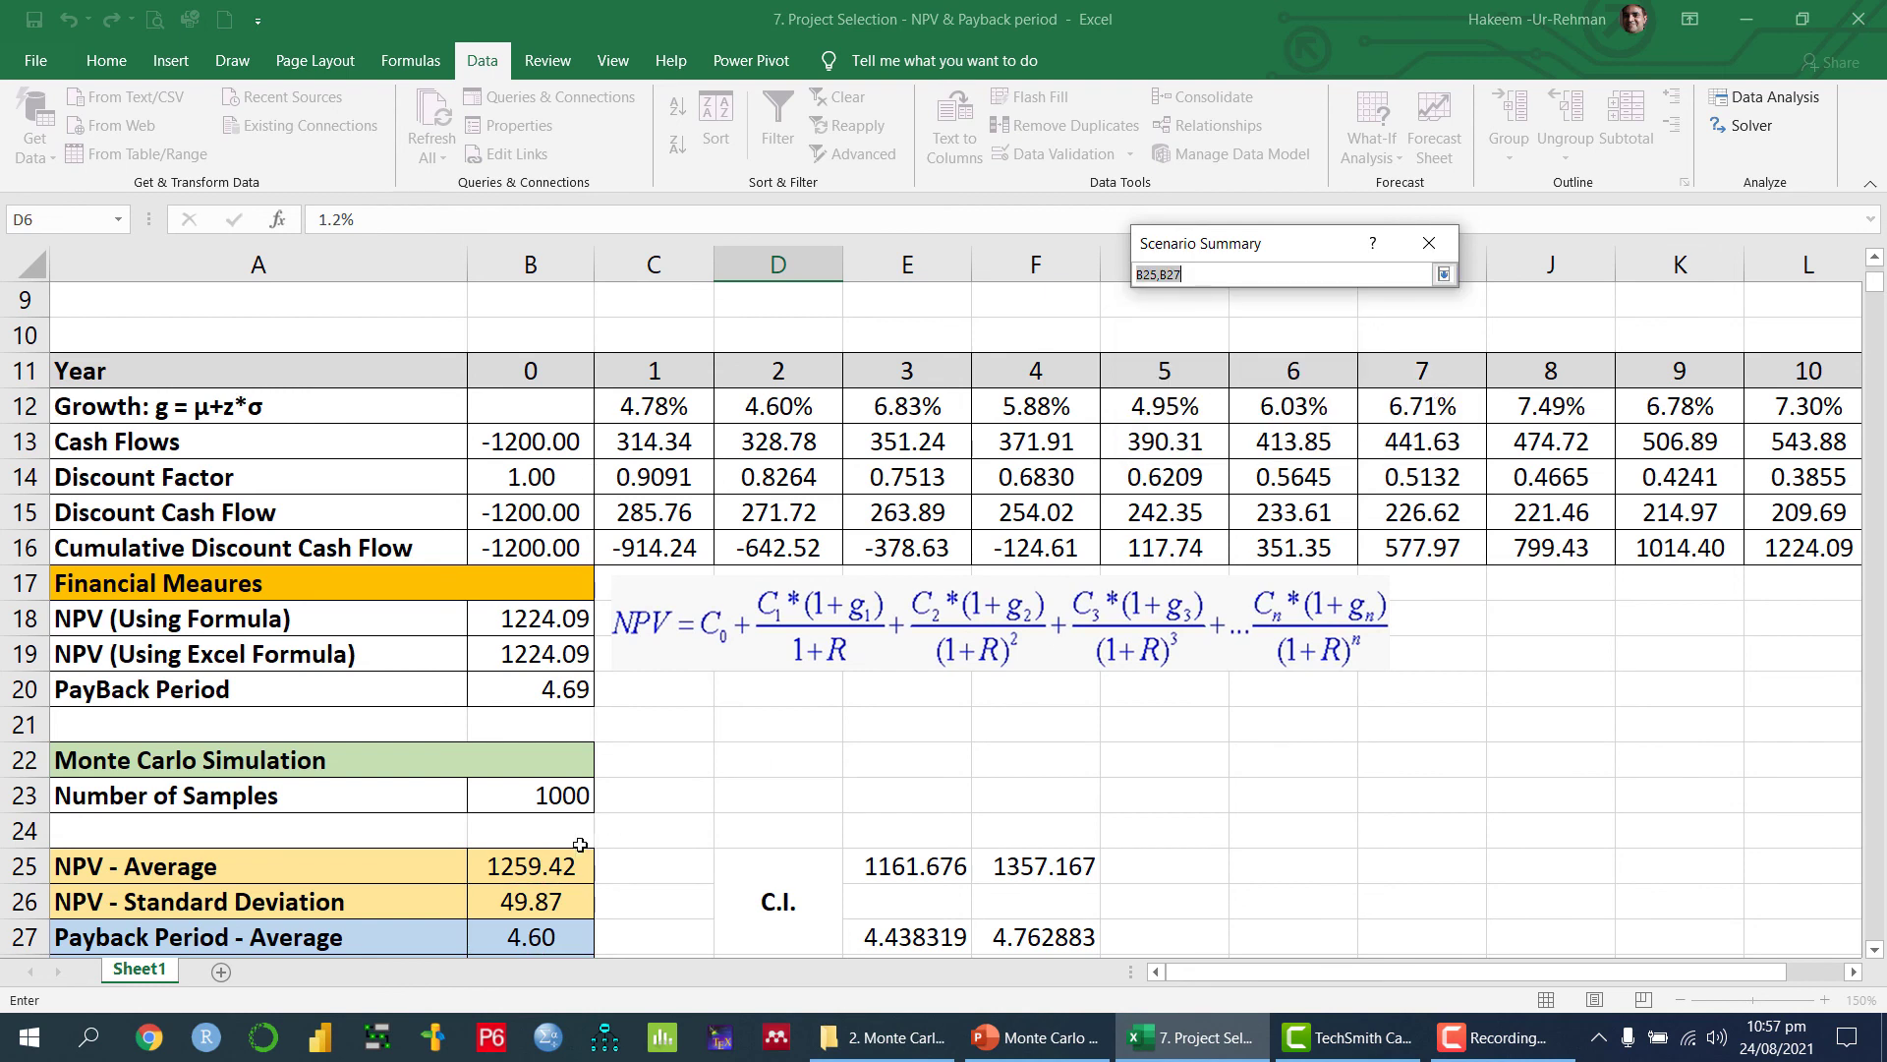
{"action": "left_click", "coordinate": [533, 866]}
{"action": "scroll", "coordinate": [654, 784], "scroll_direction": "down", "scroll_amount": 2}
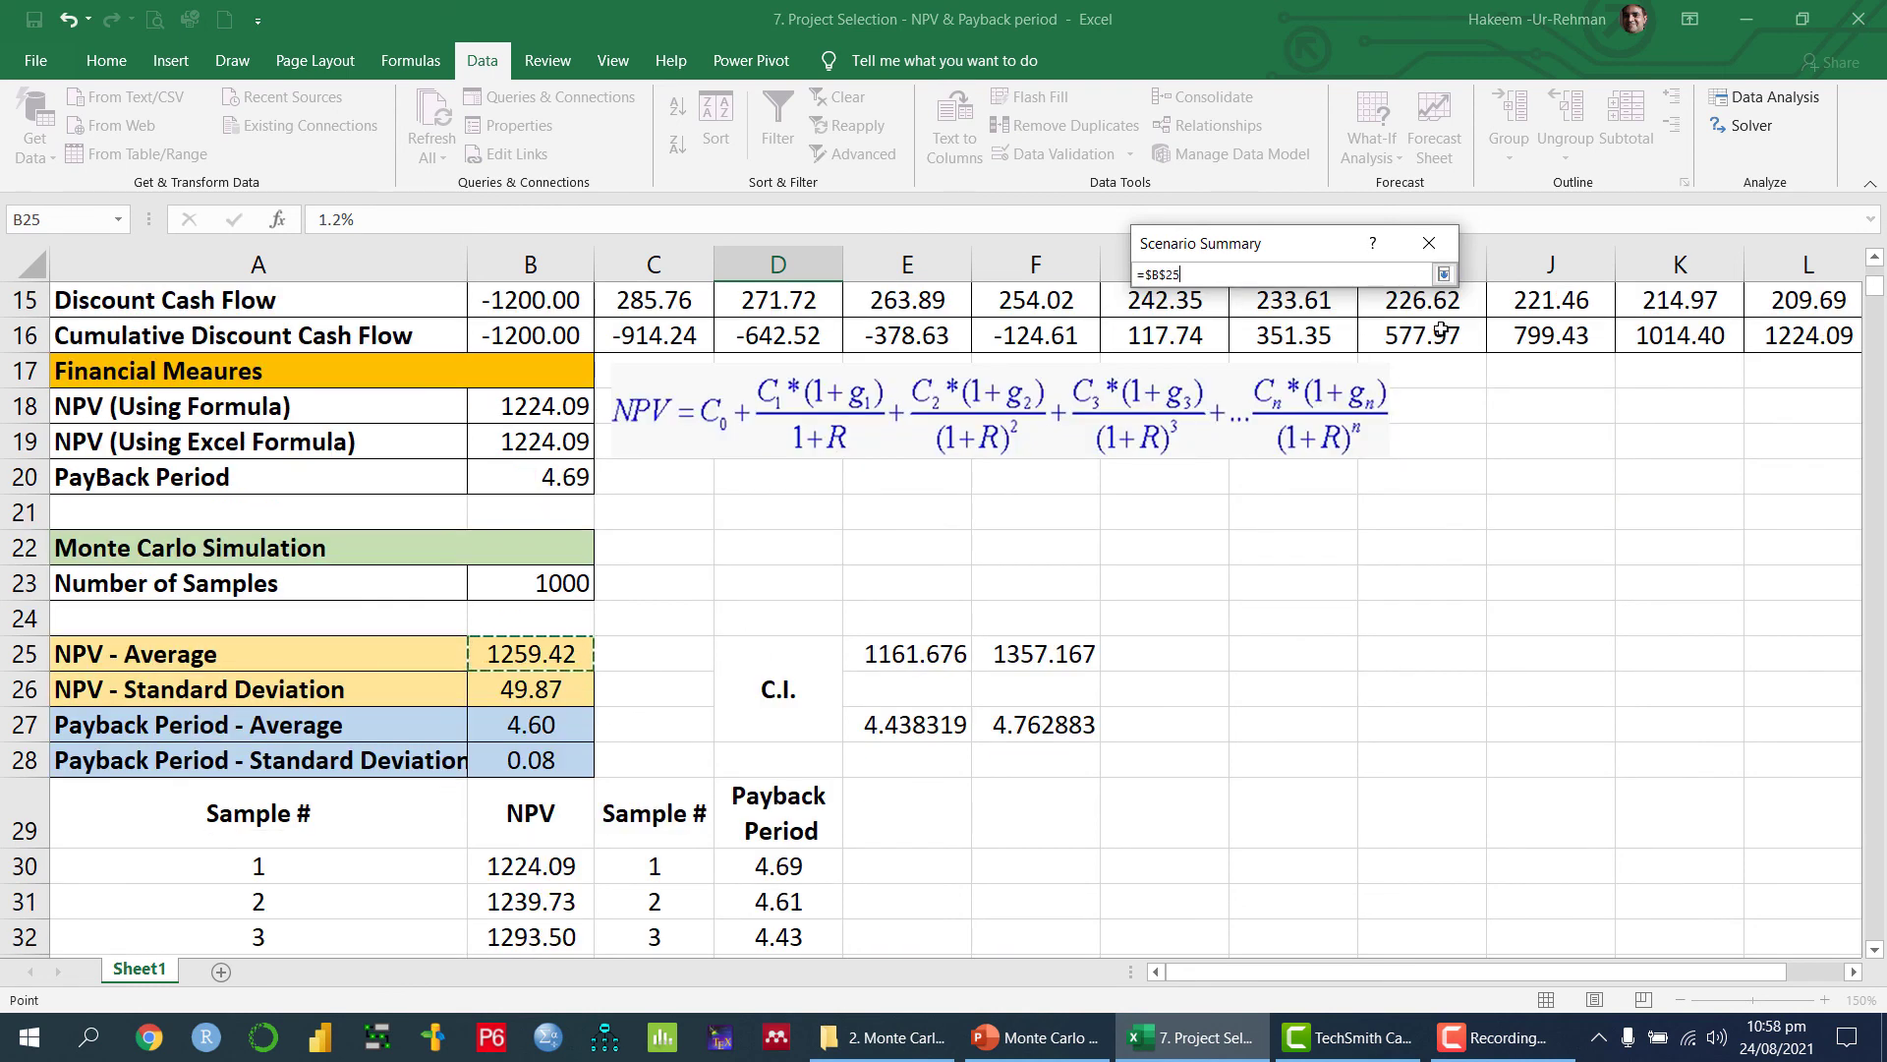
{"action": "left_click", "coordinate": [1444, 274]}
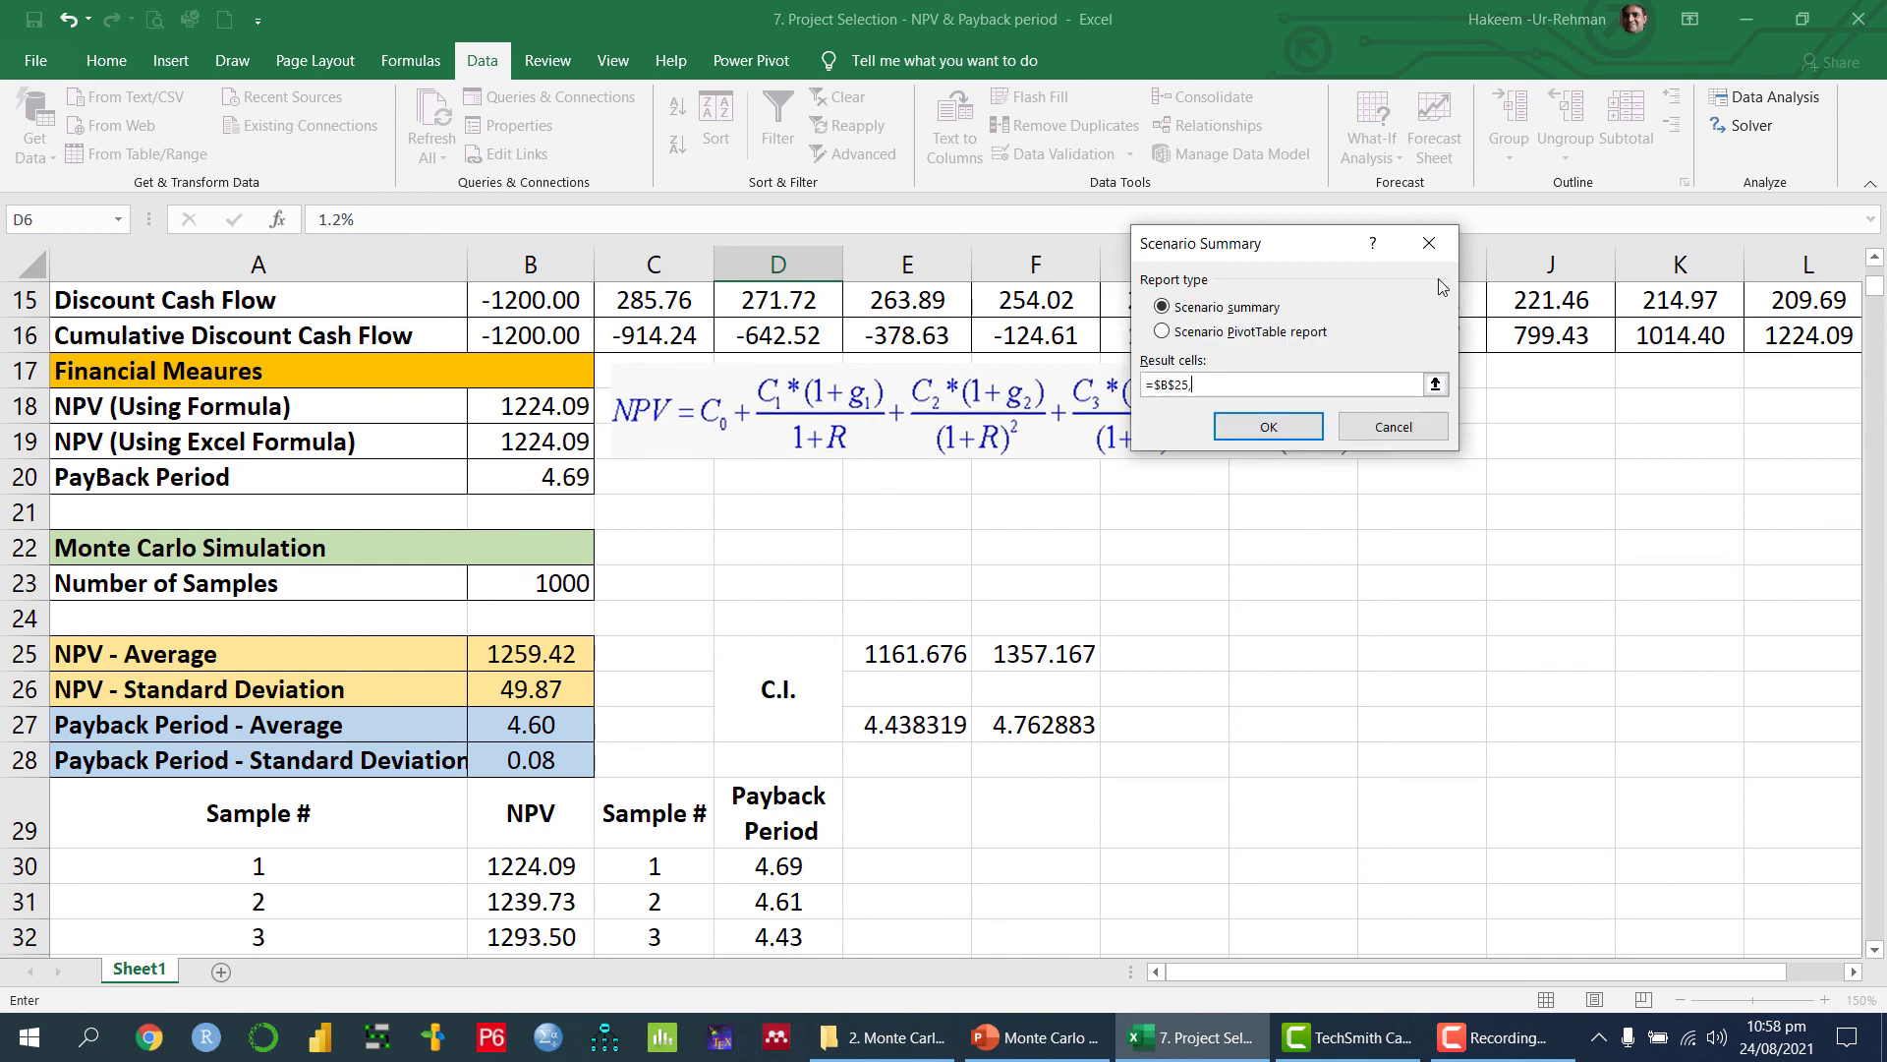
{"action": "left_click", "coordinate": [543, 728]}
{"action": "left_click", "coordinate": [1270, 430]}
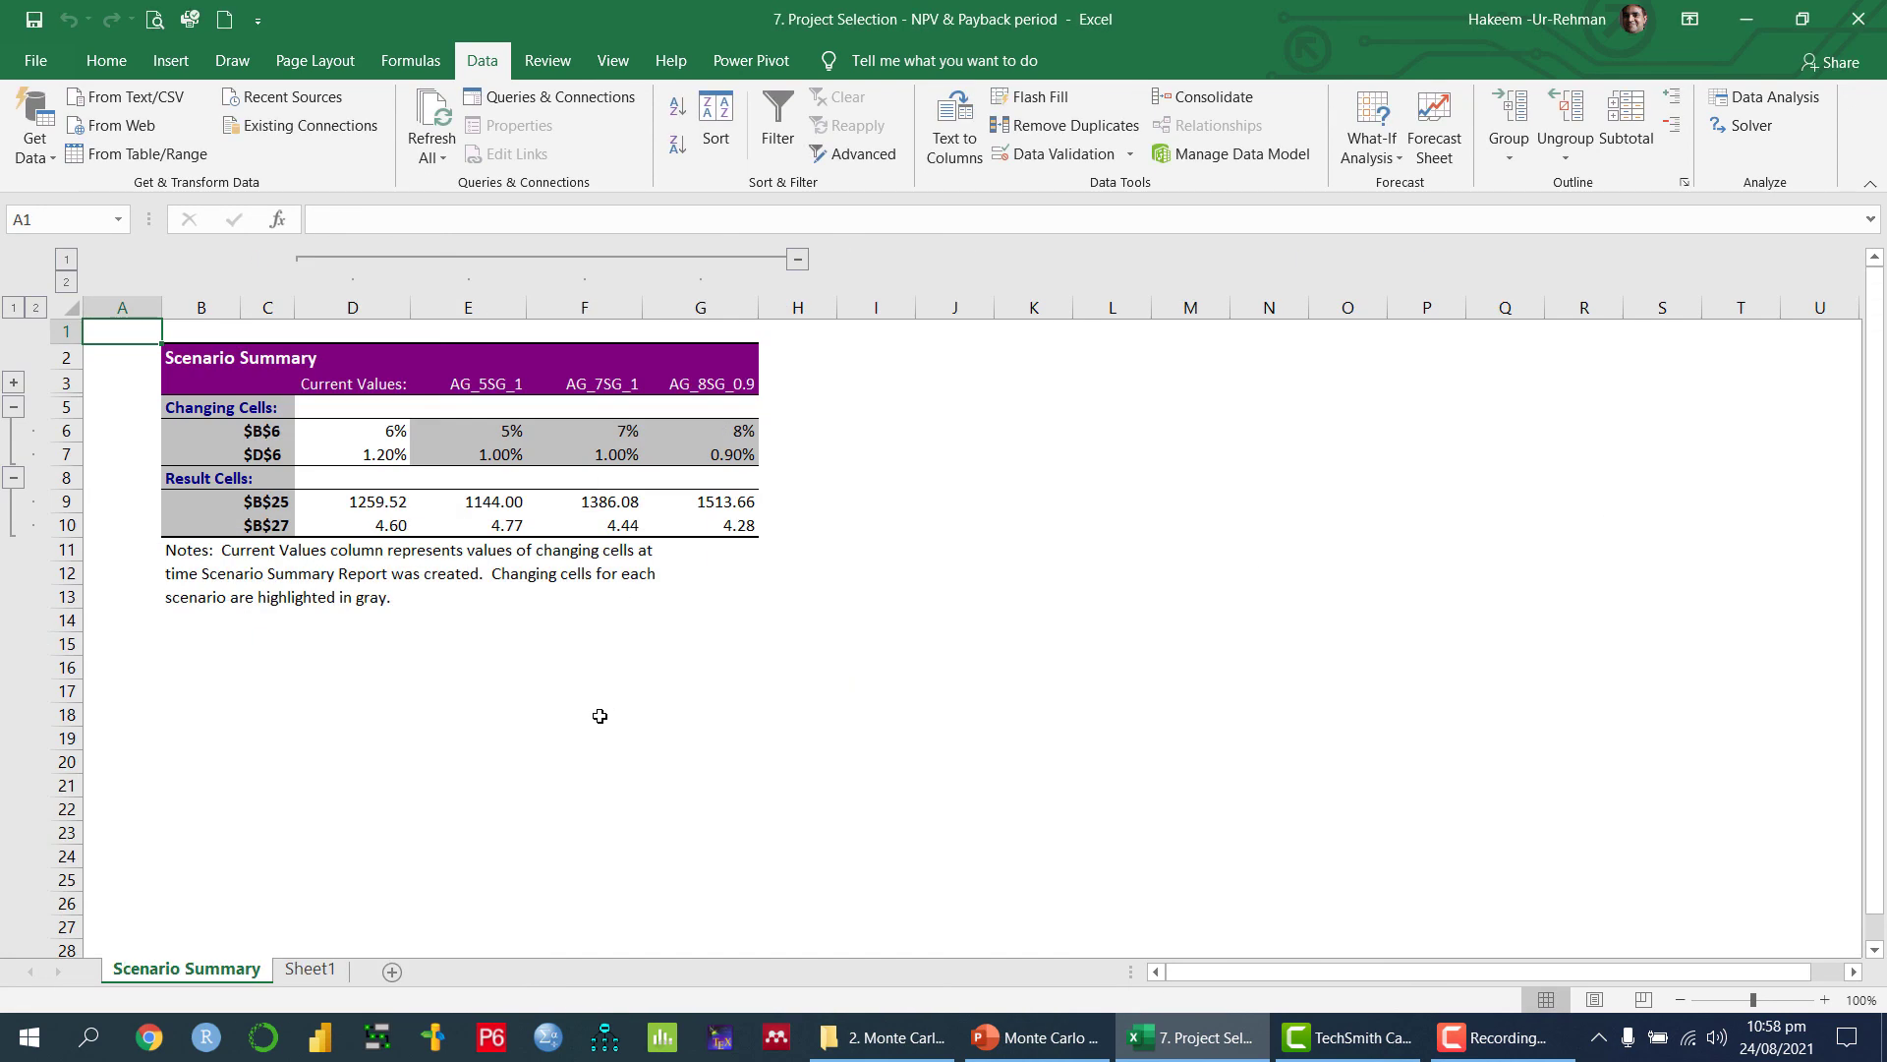
Step: Enlarge the scenario summary and examine the growth rate and standard deviation in its Current Values column
{"action": "left_click", "coordinate": [1824, 1000]}
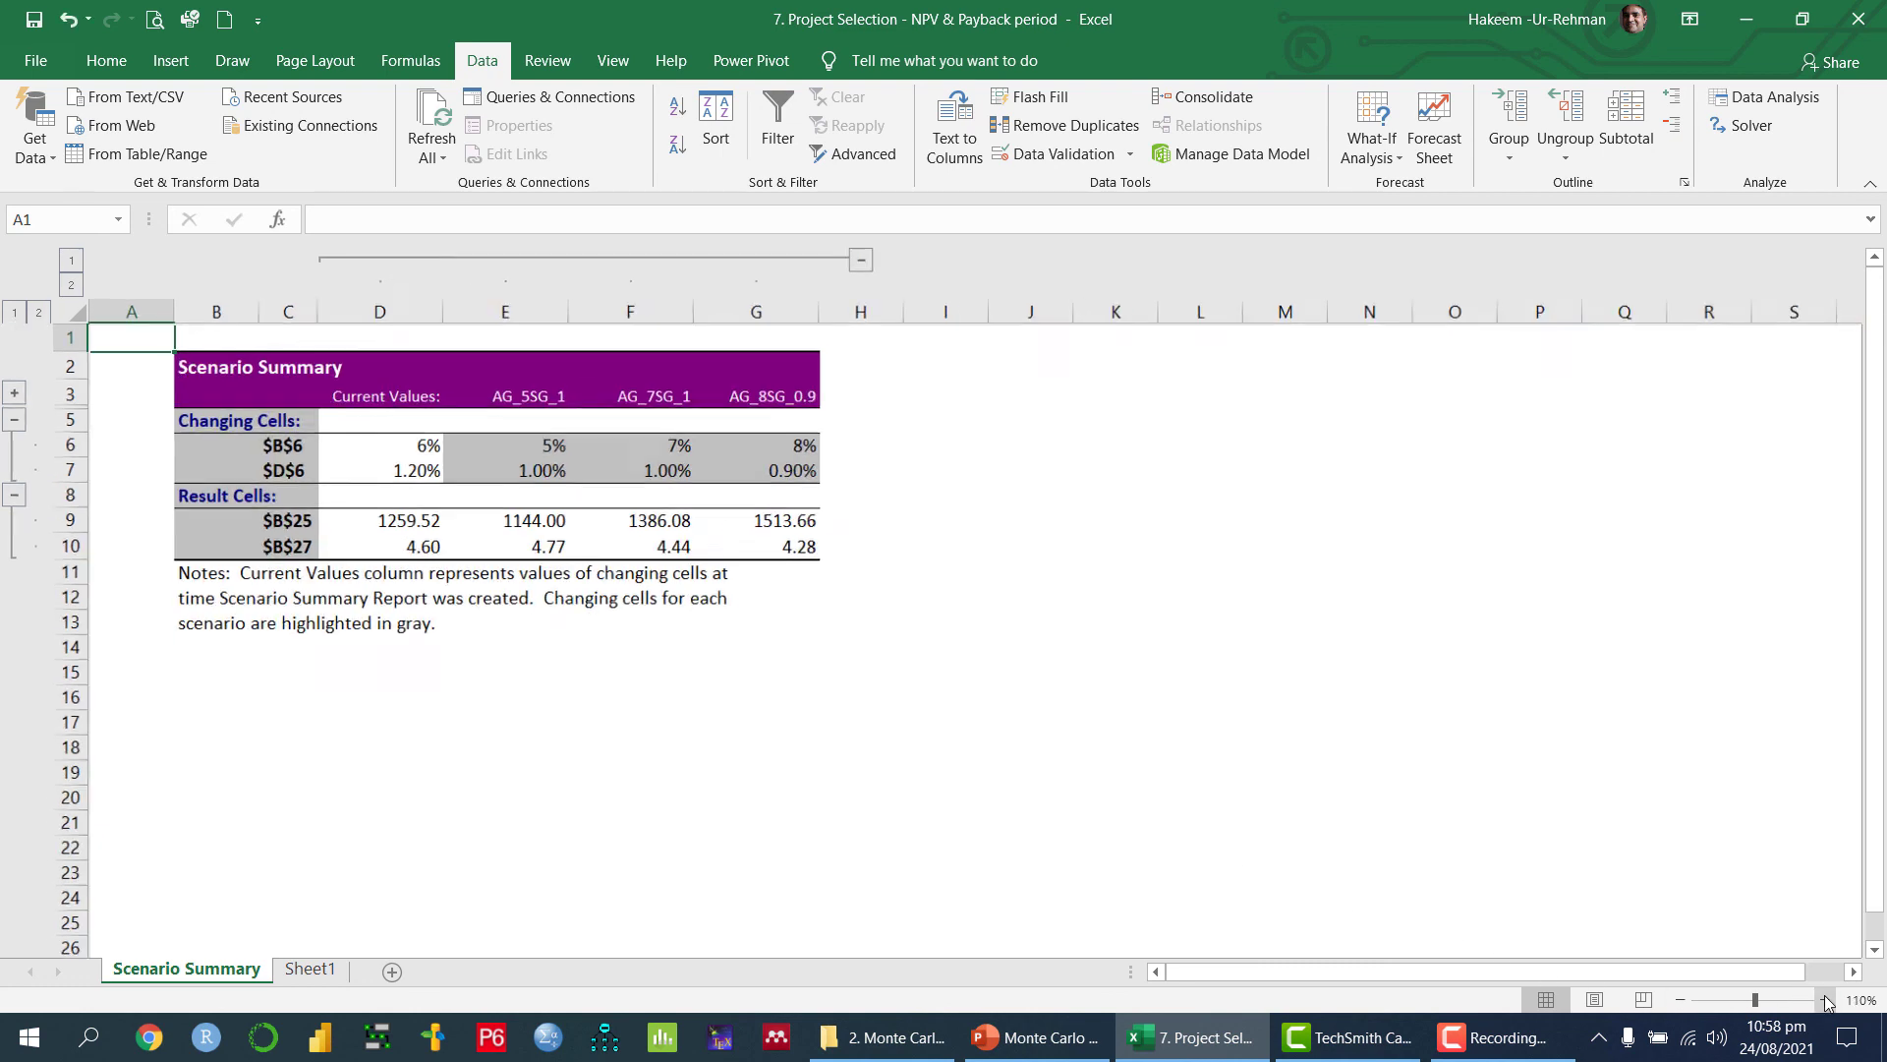
{"action": "left_click", "coordinate": [1824, 1000]}
{"action": "left_click", "coordinate": [1824, 1000]}
{"action": "left_click", "coordinate": [1824, 1000]}
{"action": "left_click_drag", "start_coordinate": [496, 439], "coordinate": [545, 523]}
{"action": "left_click", "coordinate": [547, 505]}
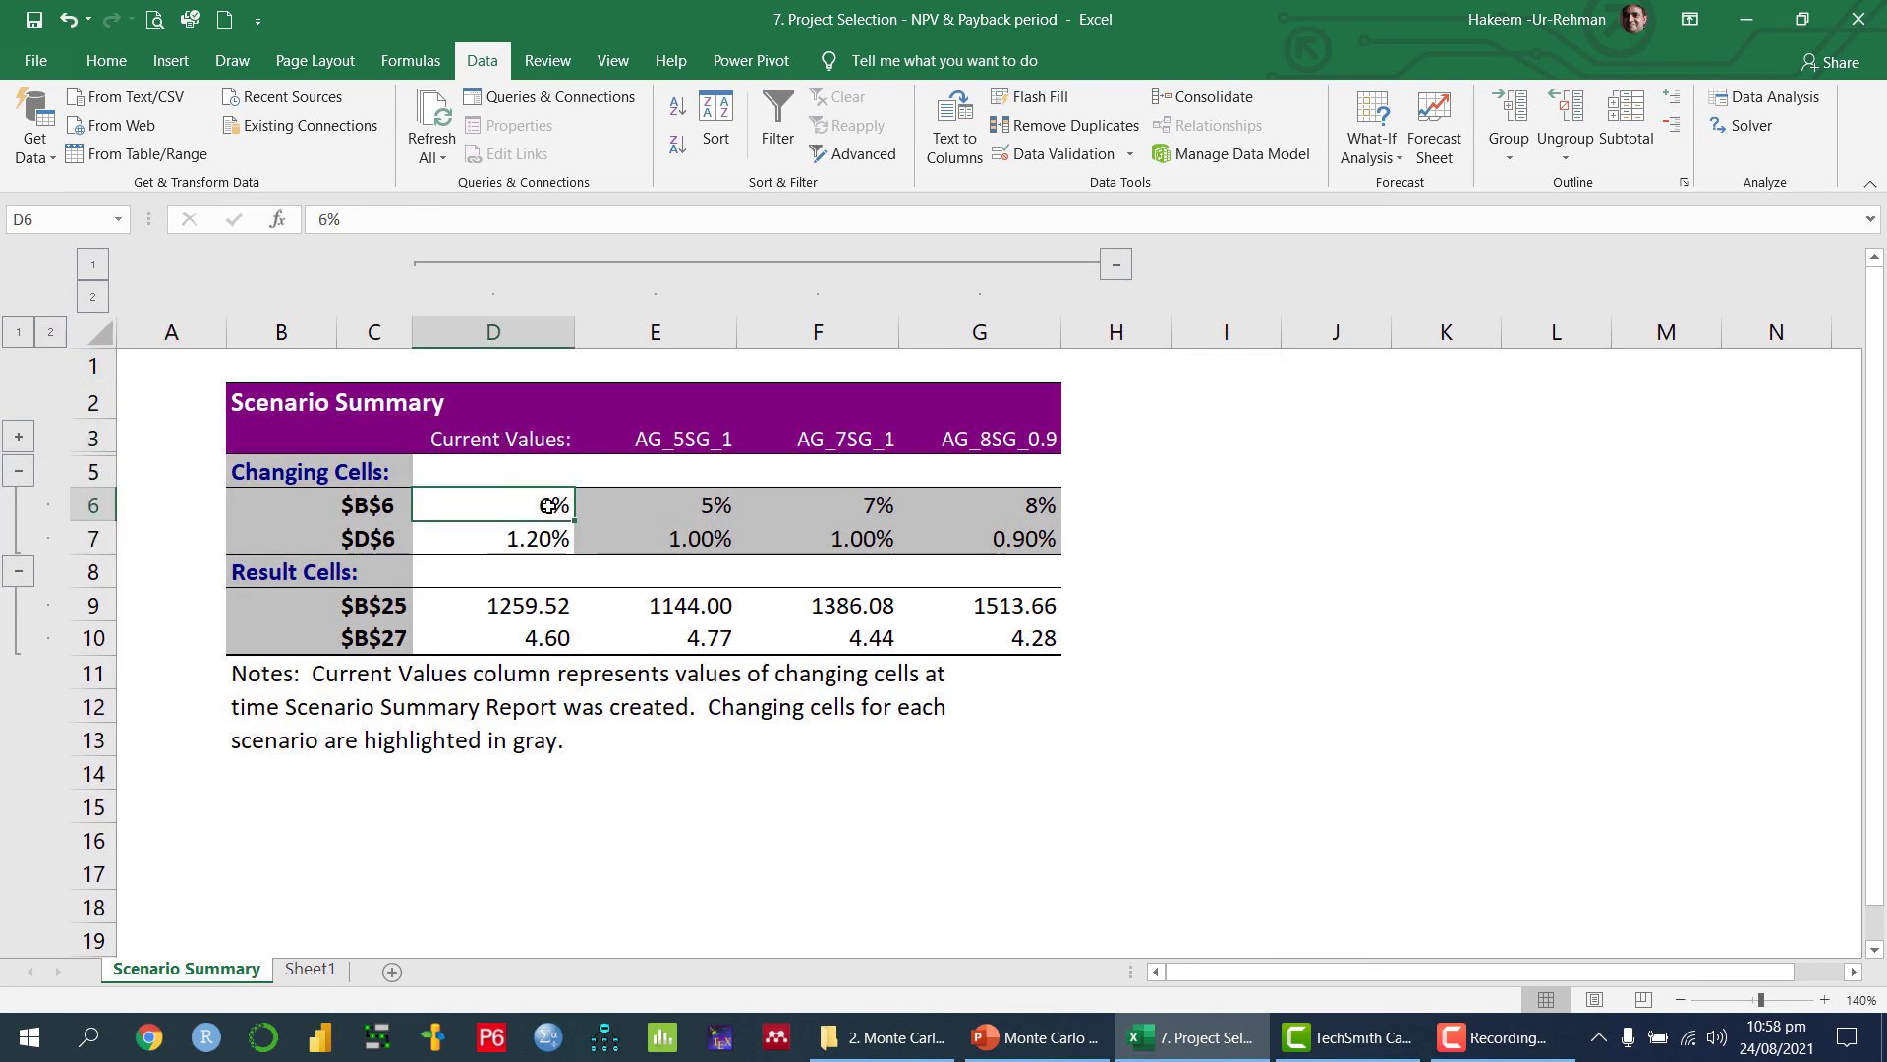
{"action": "left_click", "coordinate": [532, 538]}
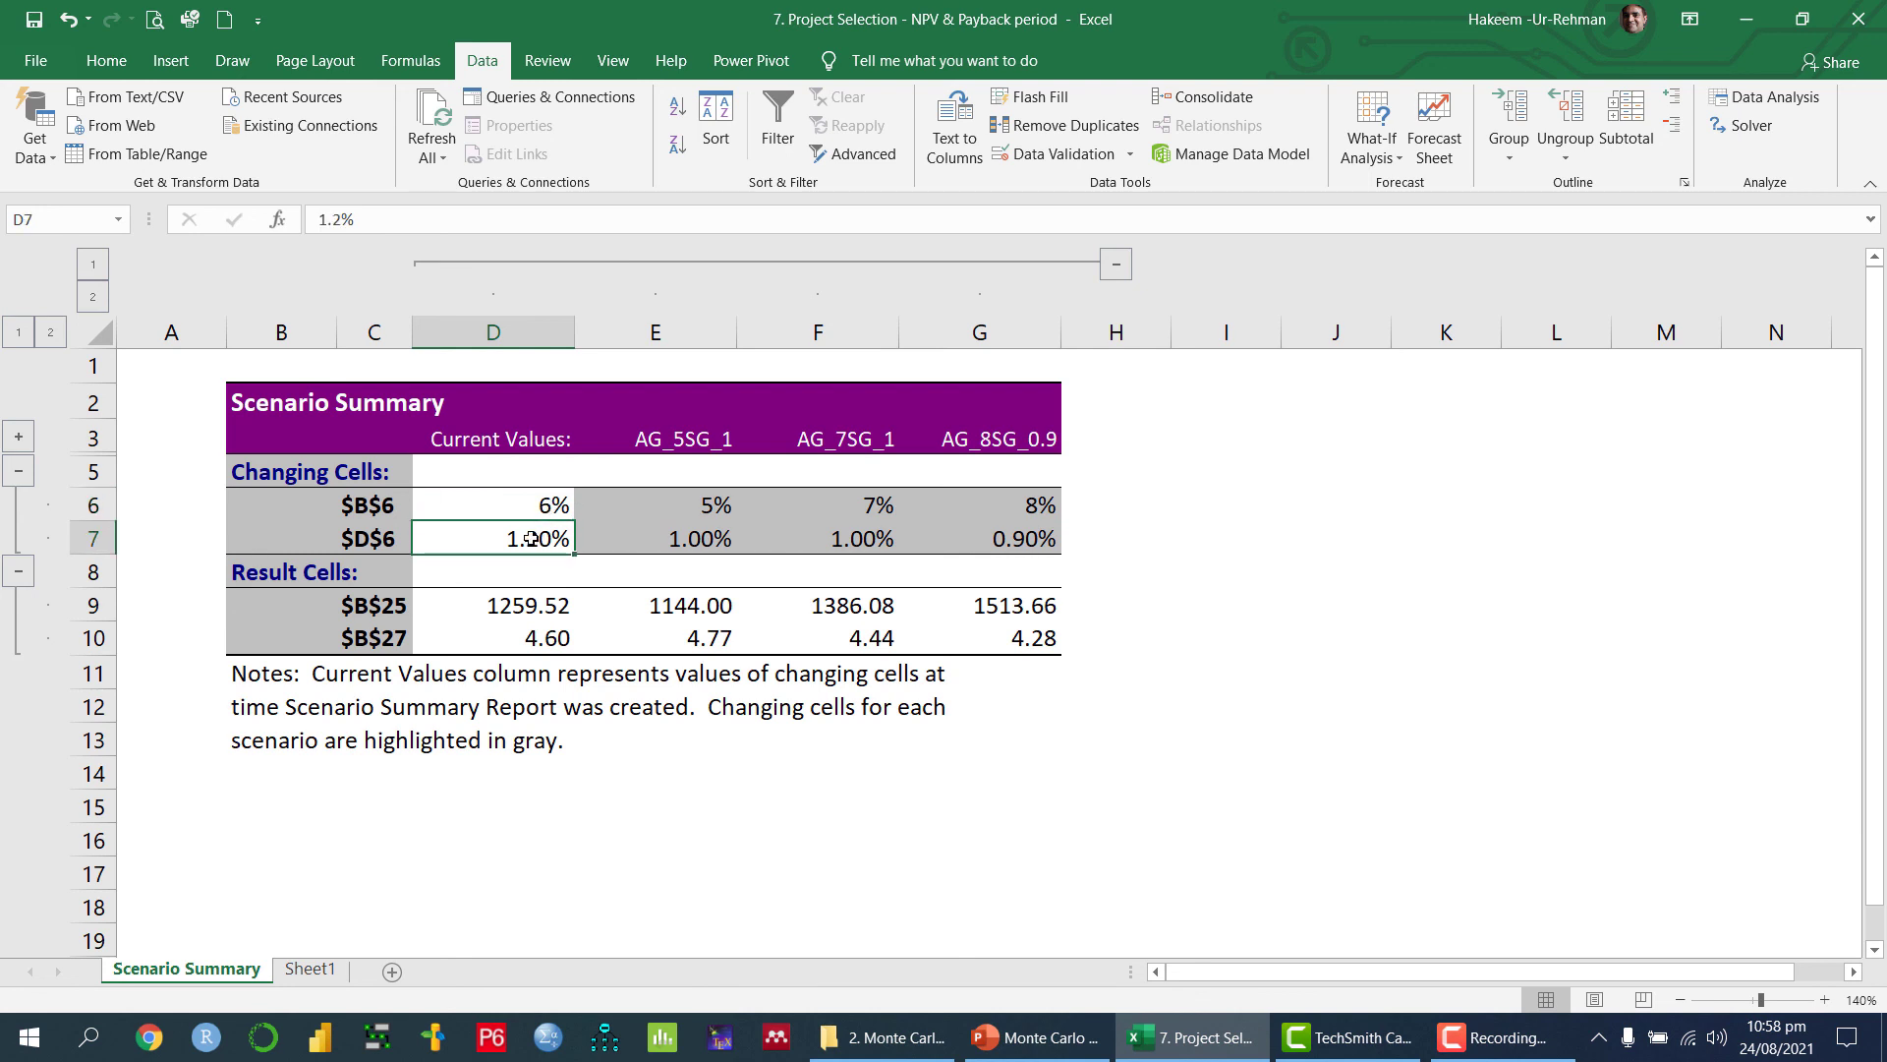
Step: Review the changing cells and result cells of the AG_5SG_1 and AG_7SG_1 scenarios in the summary
{"action": "left_click", "coordinate": [704, 511]}
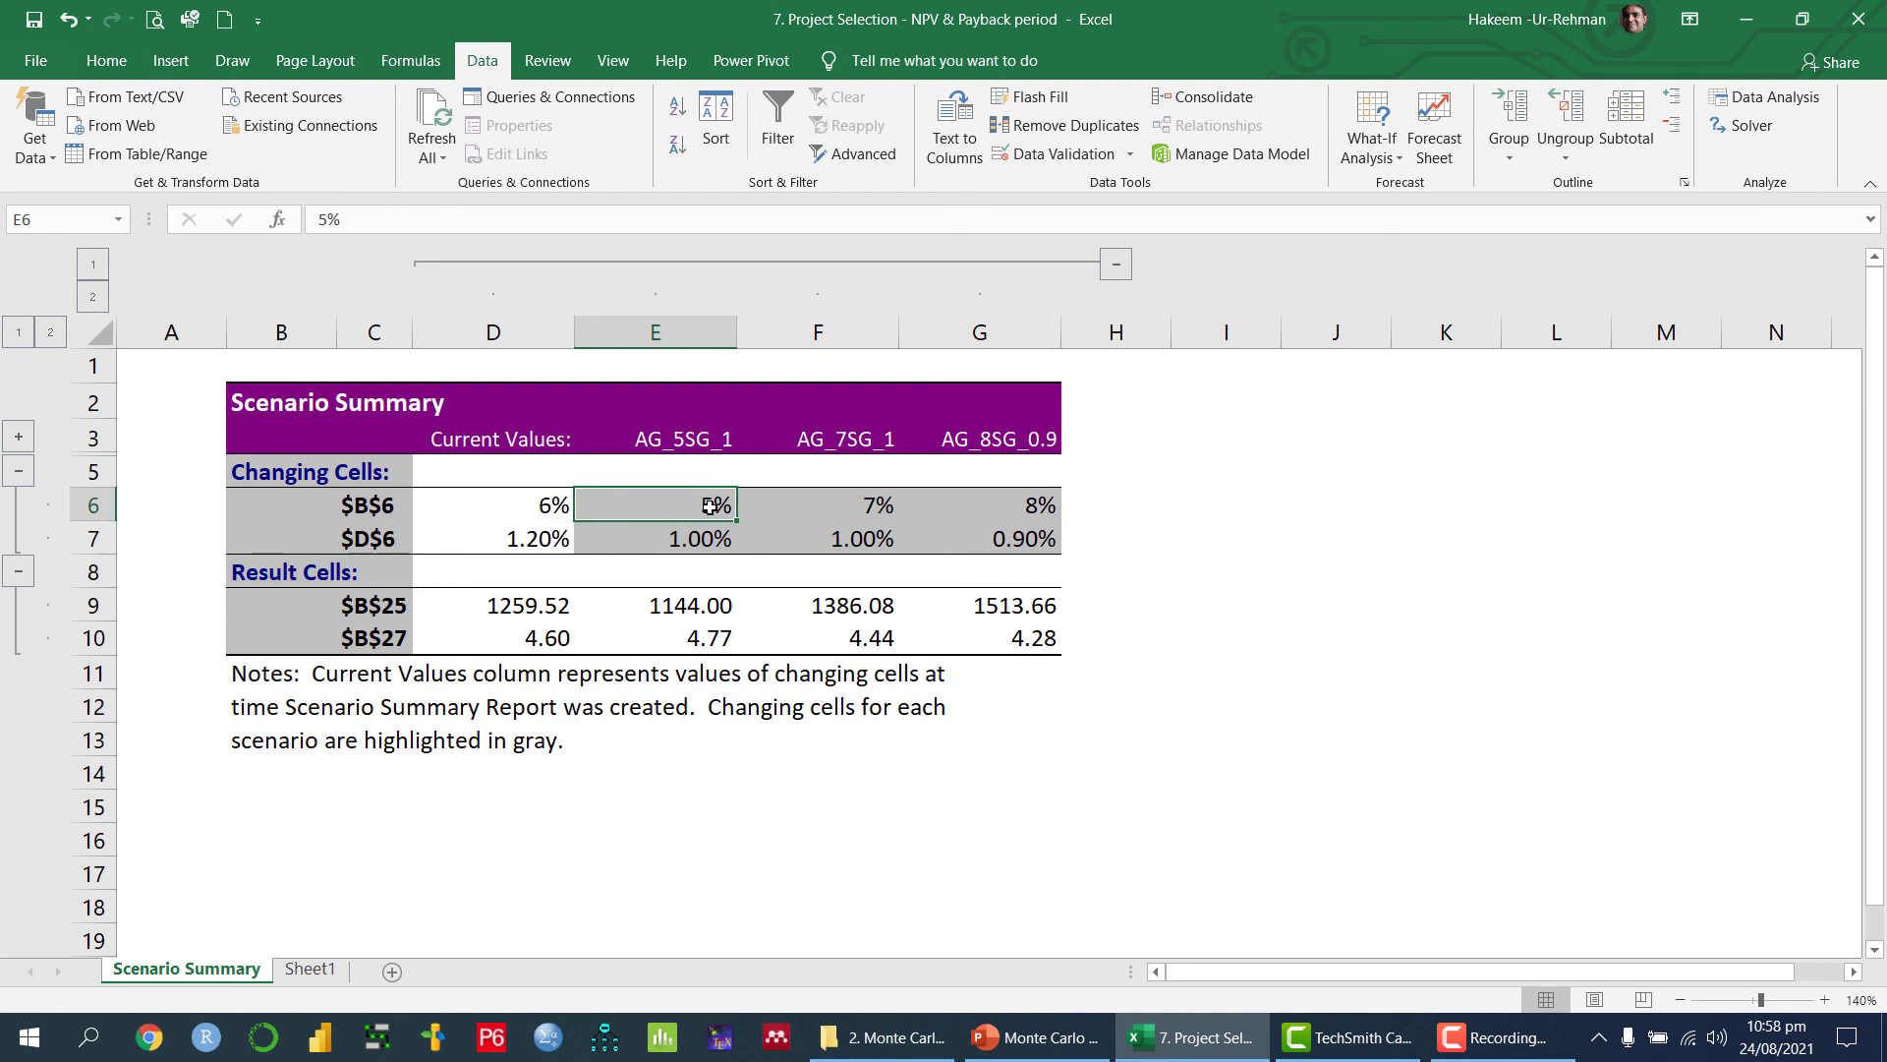
{"action": "left_click", "coordinate": [691, 541]}
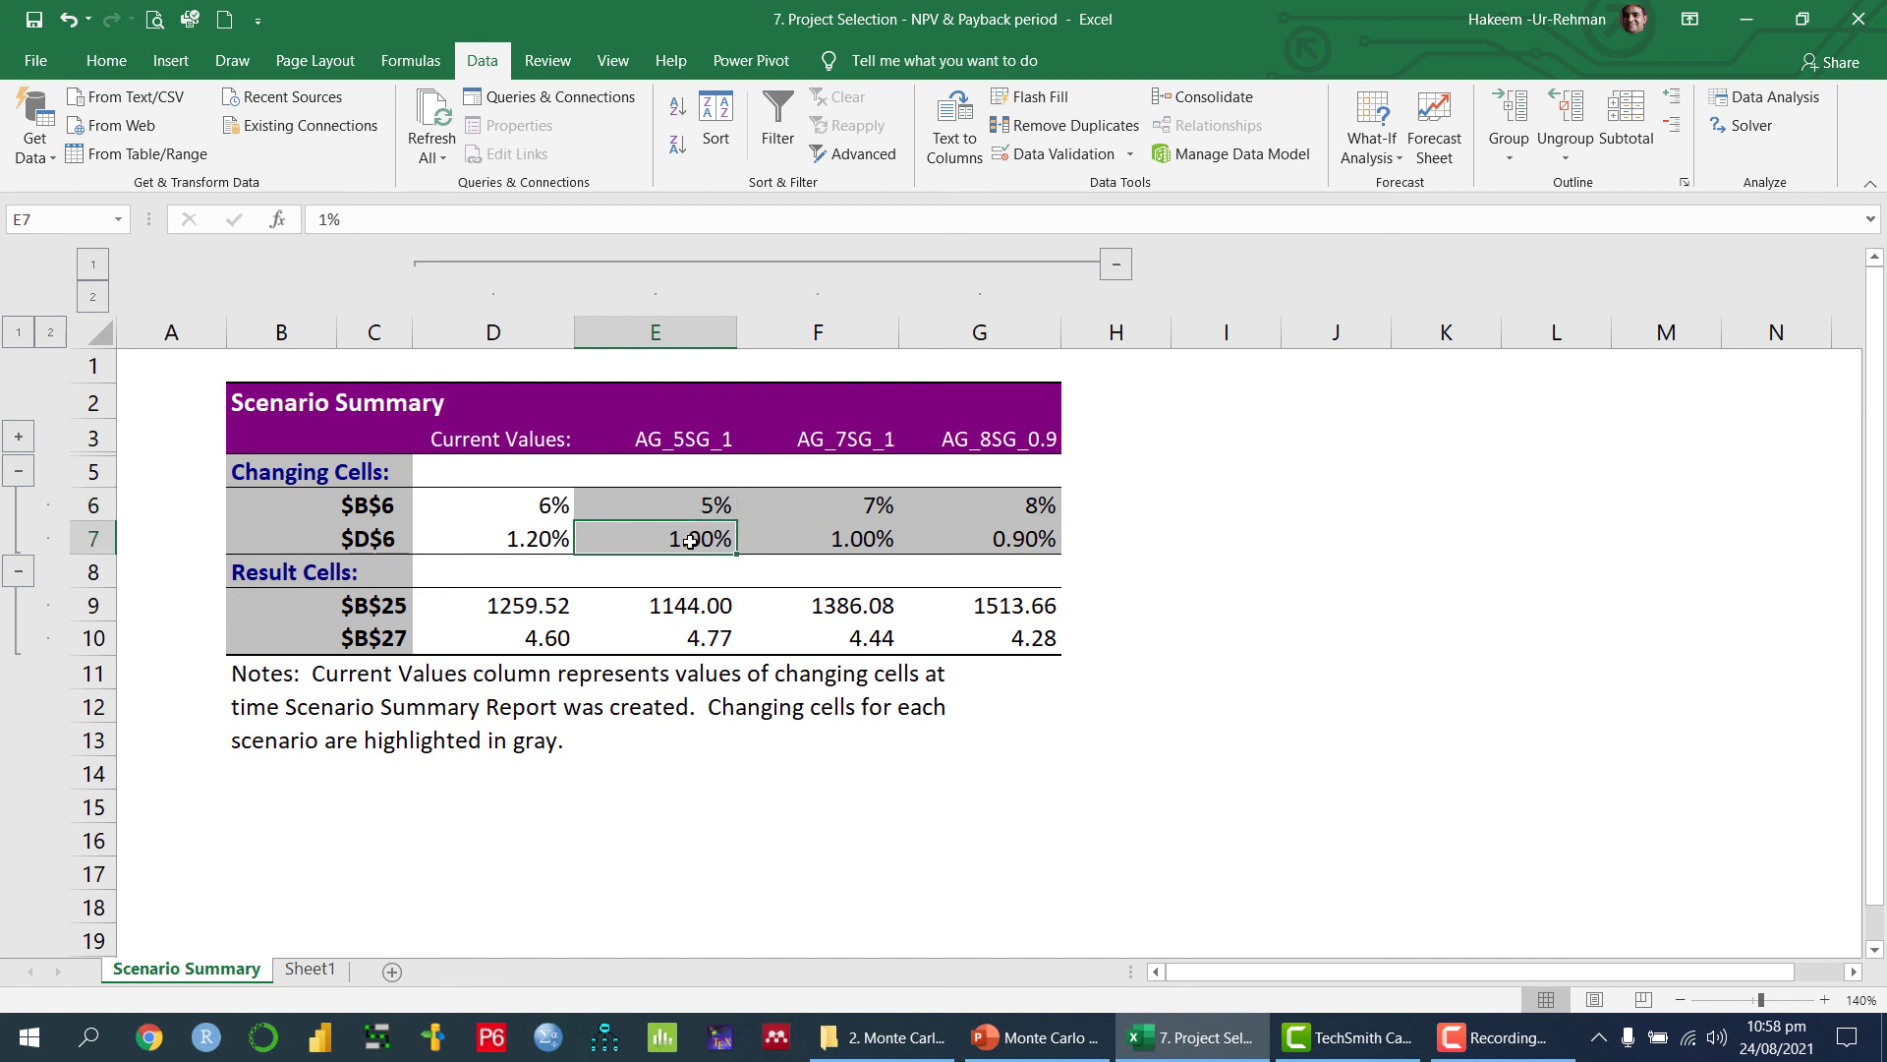
{"action": "left_click", "coordinate": [686, 607]}
{"action": "left_click", "coordinate": [710, 640]}
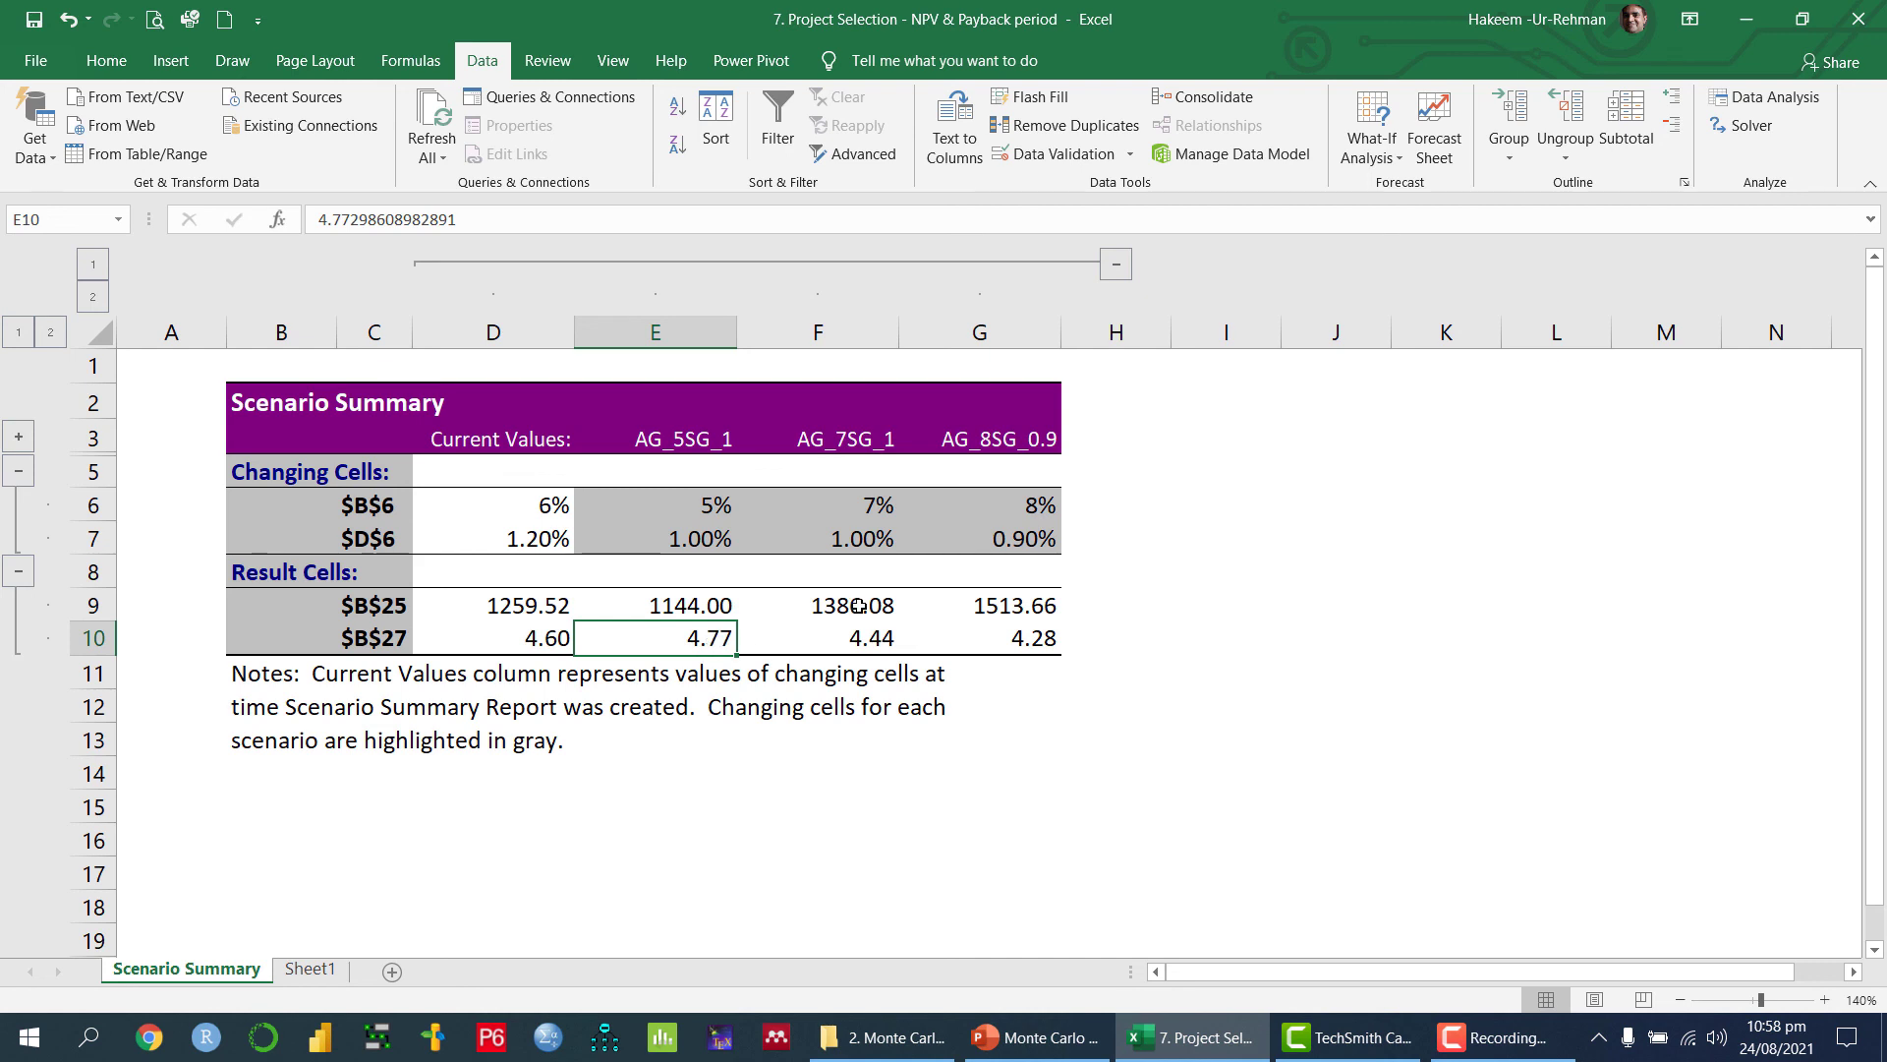
{"action": "left_click", "coordinate": [877, 503]}
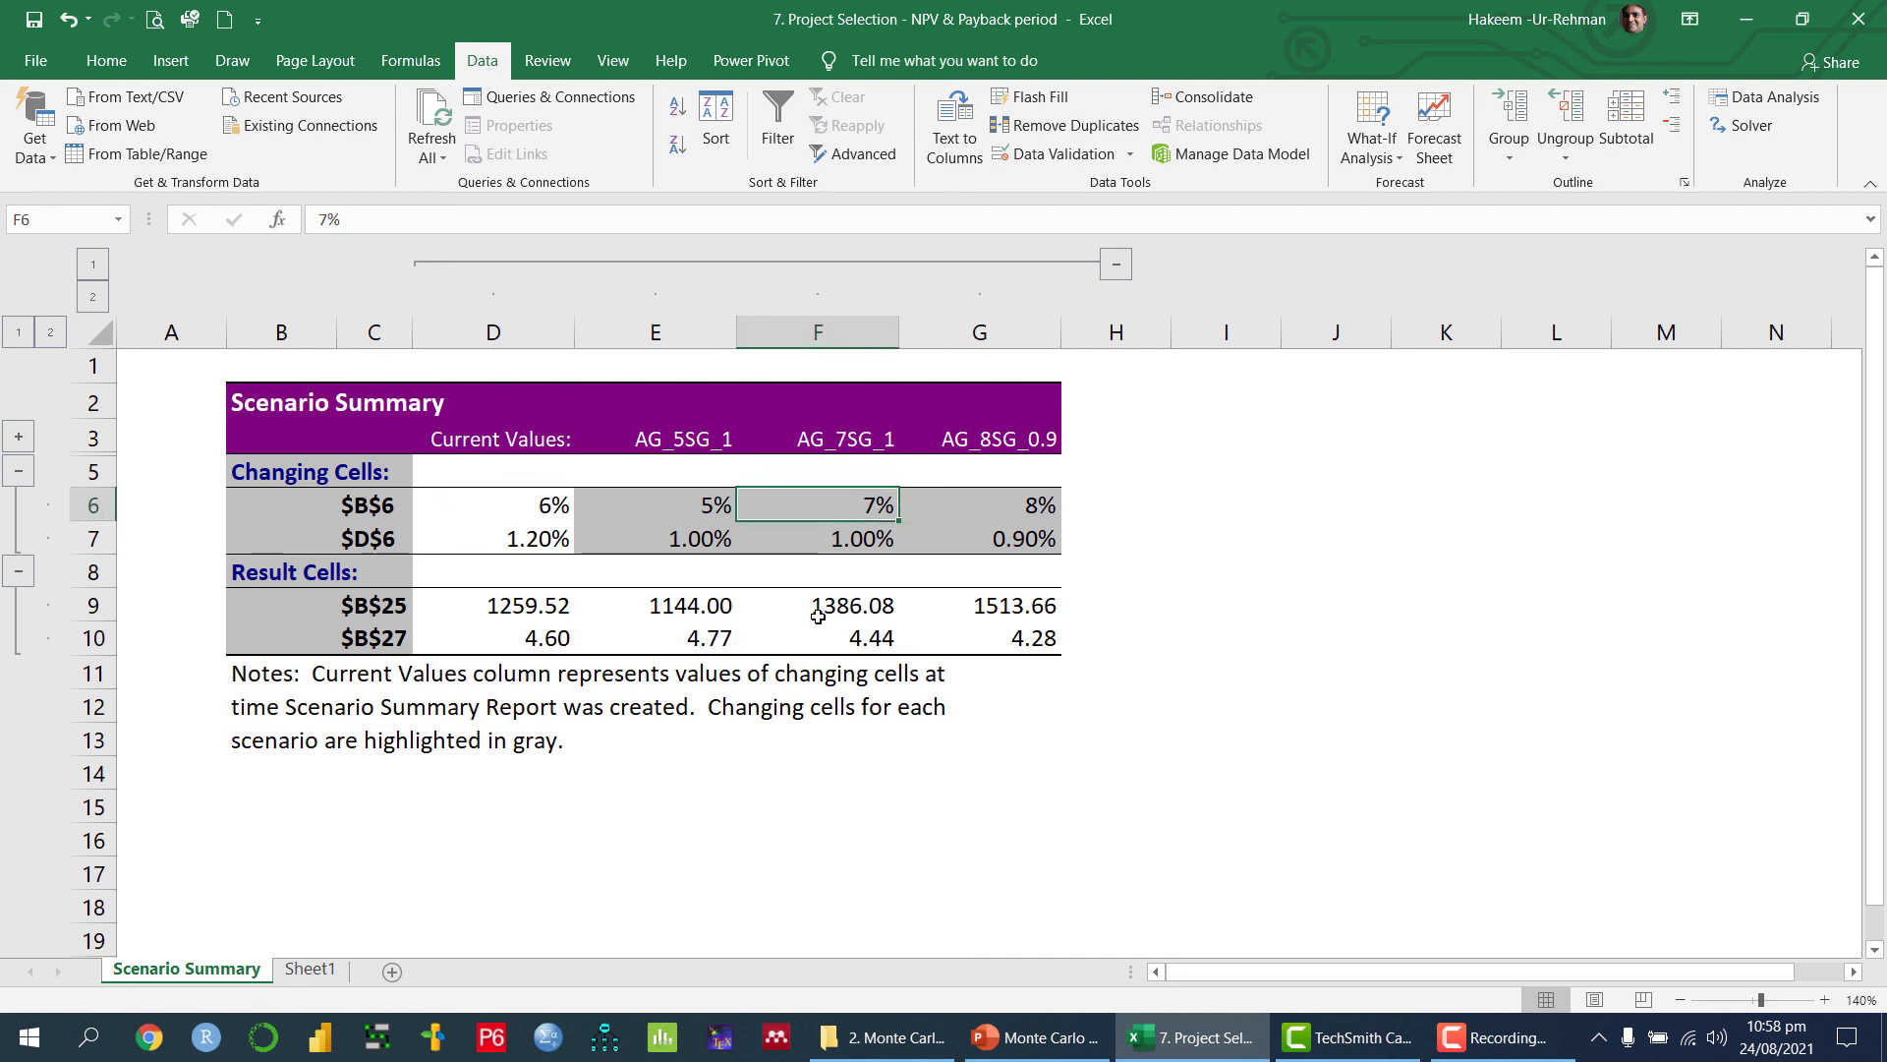
{"action": "left_click", "coordinate": [855, 533]}
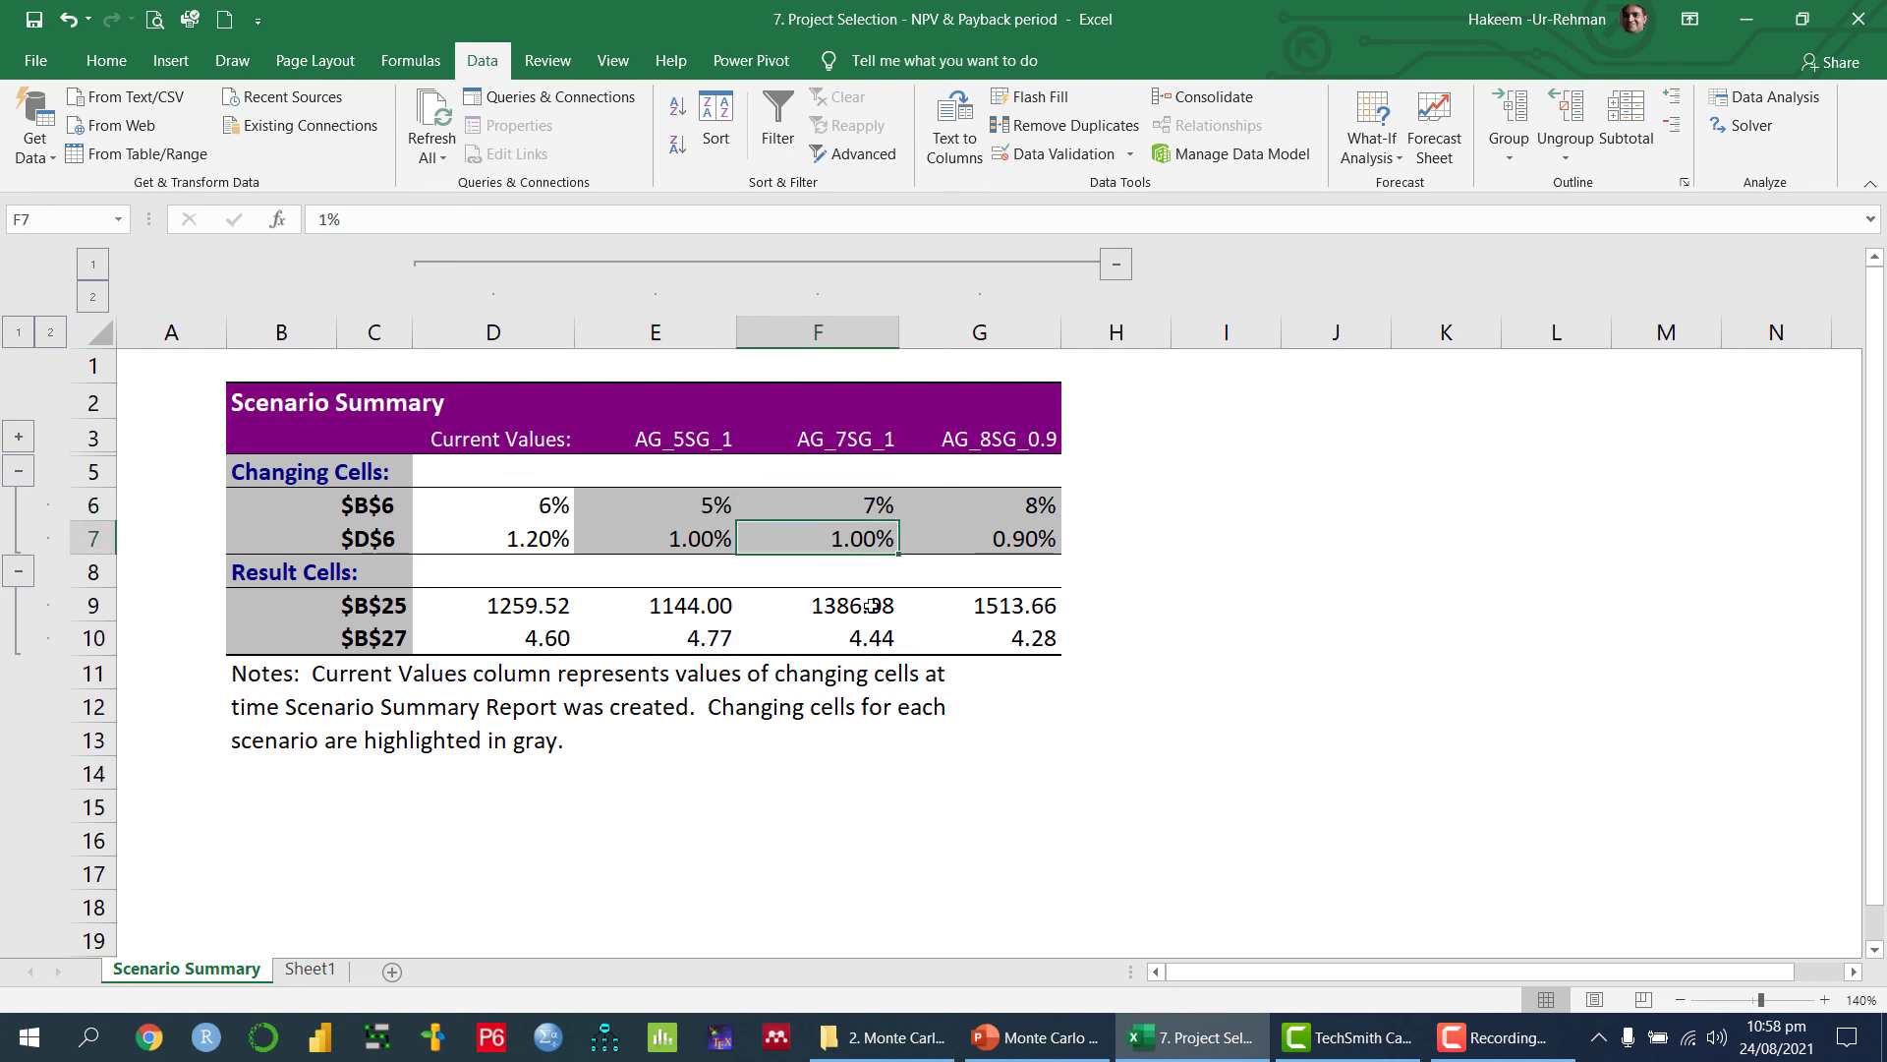
{"action": "left_click", "coordinate": [861, 607]}
{"action": "left_click", "coordinate": [884, 640]}
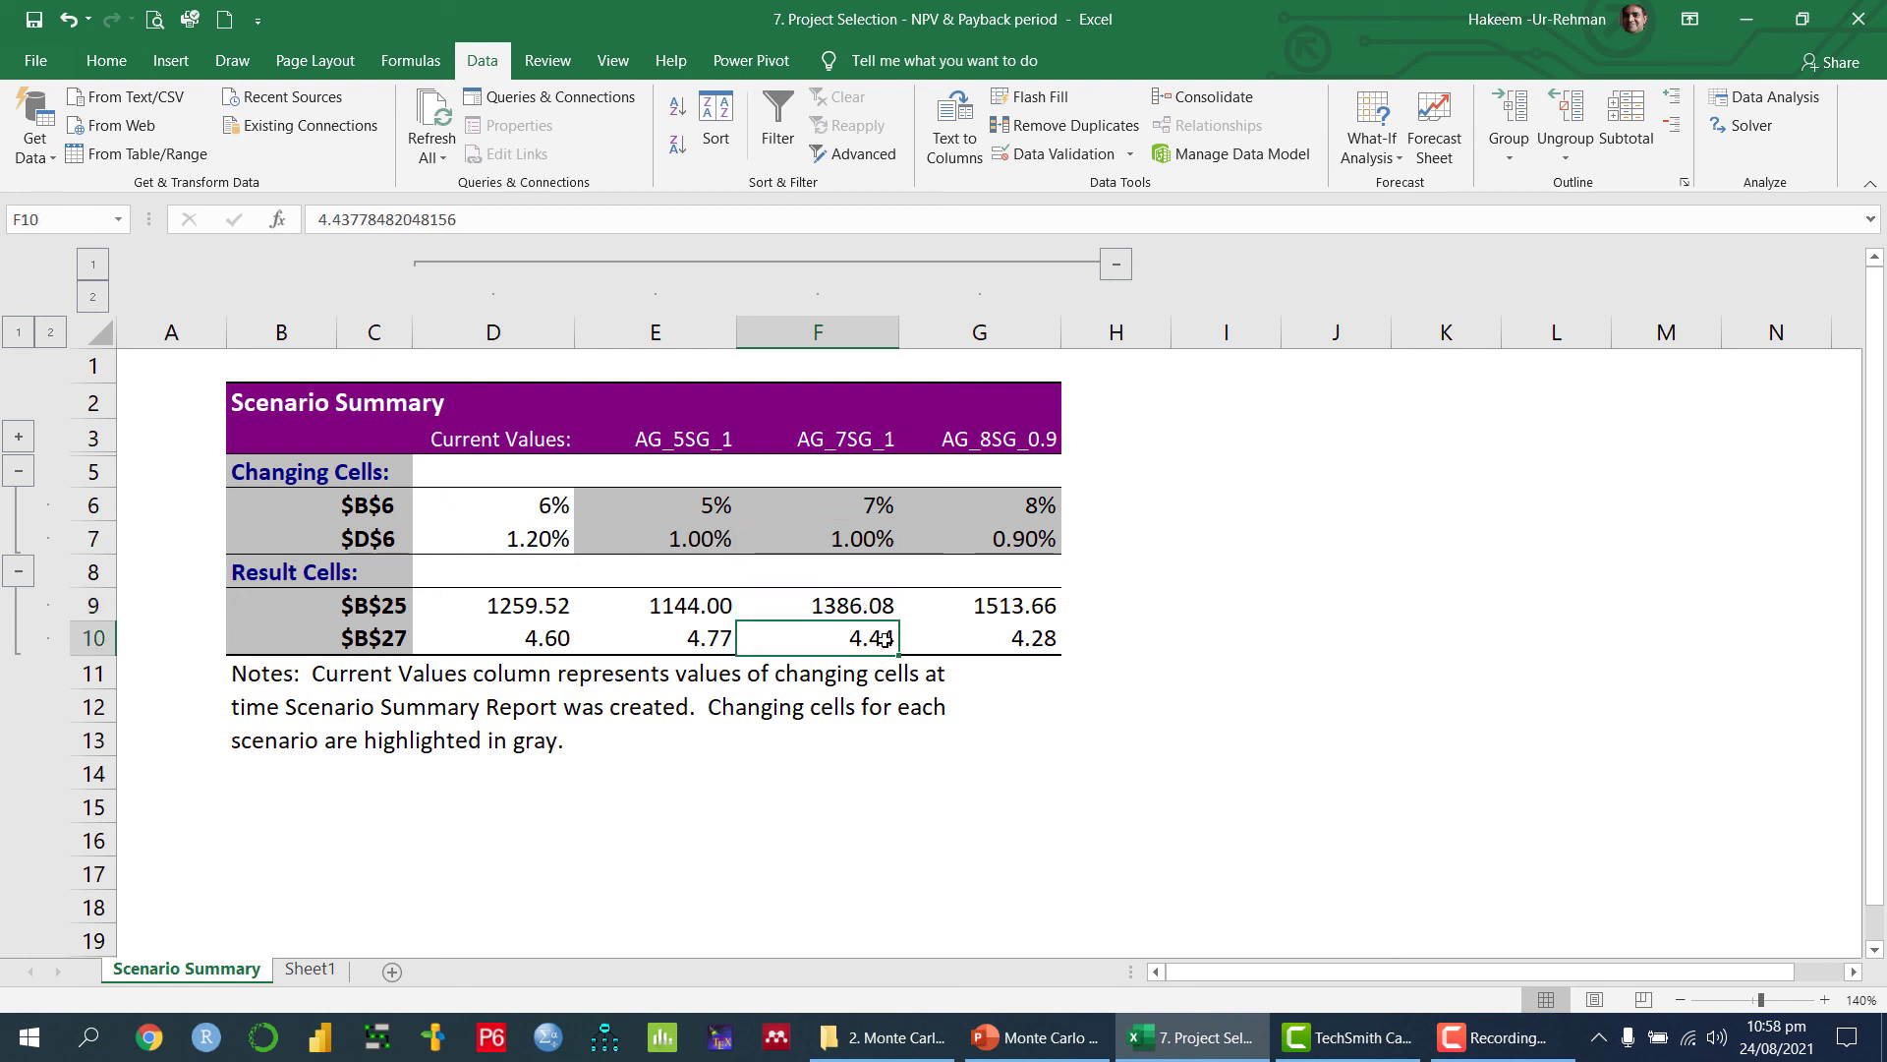
Step: Compare the growth inputs across the three scenarios and their NPV and payback results against the current values
{"action": "left_click_drag", "start_coordinate": [690, 506], "coordinate": [691, 569]}
{"action": "left_click_drag", "start_coordinate": [843, 510], "coordinate": [857, 536]}
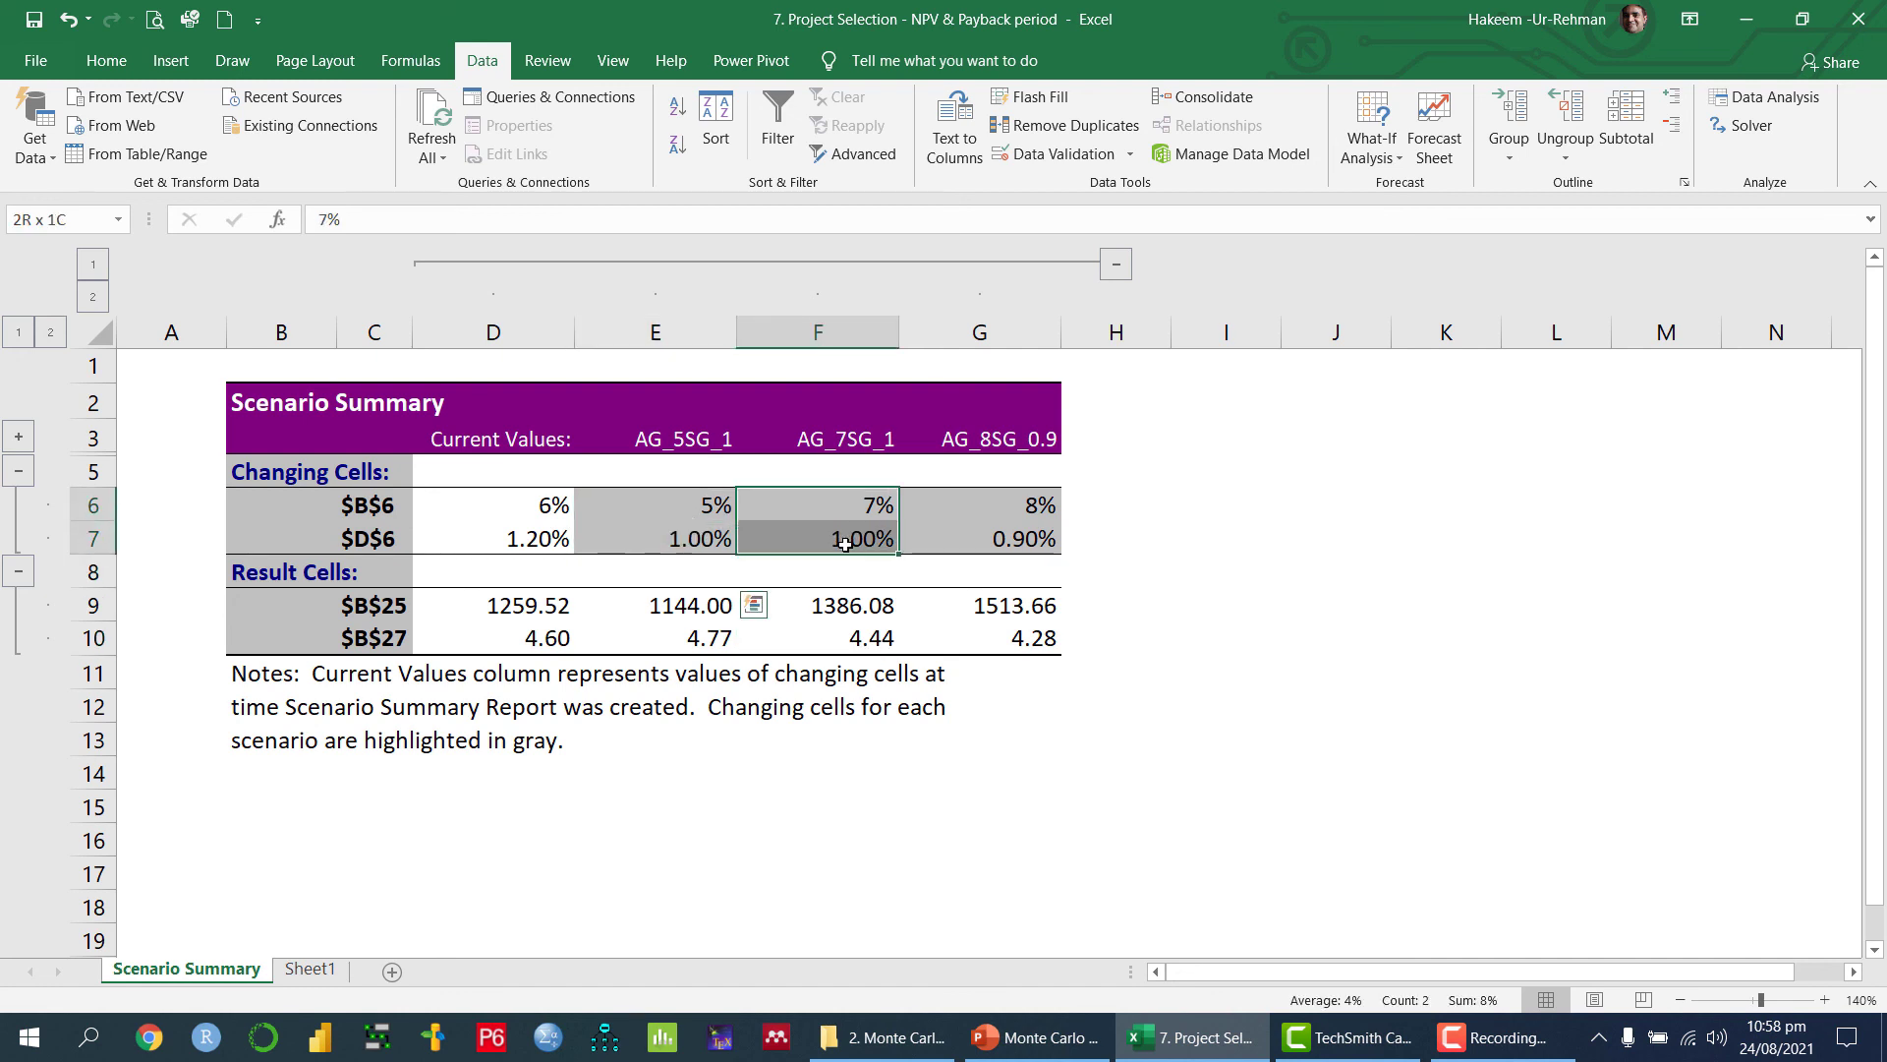
{"action": "left_click_drag", "start_coordinate": [1038, 510], "coordinate": [1027, 639]}
{"action": "left_click", "coordinate": [871, 610]}
{"action": "left_click_drag", "start_coordinate": [870, 610], "coordinate": [871, 637]}
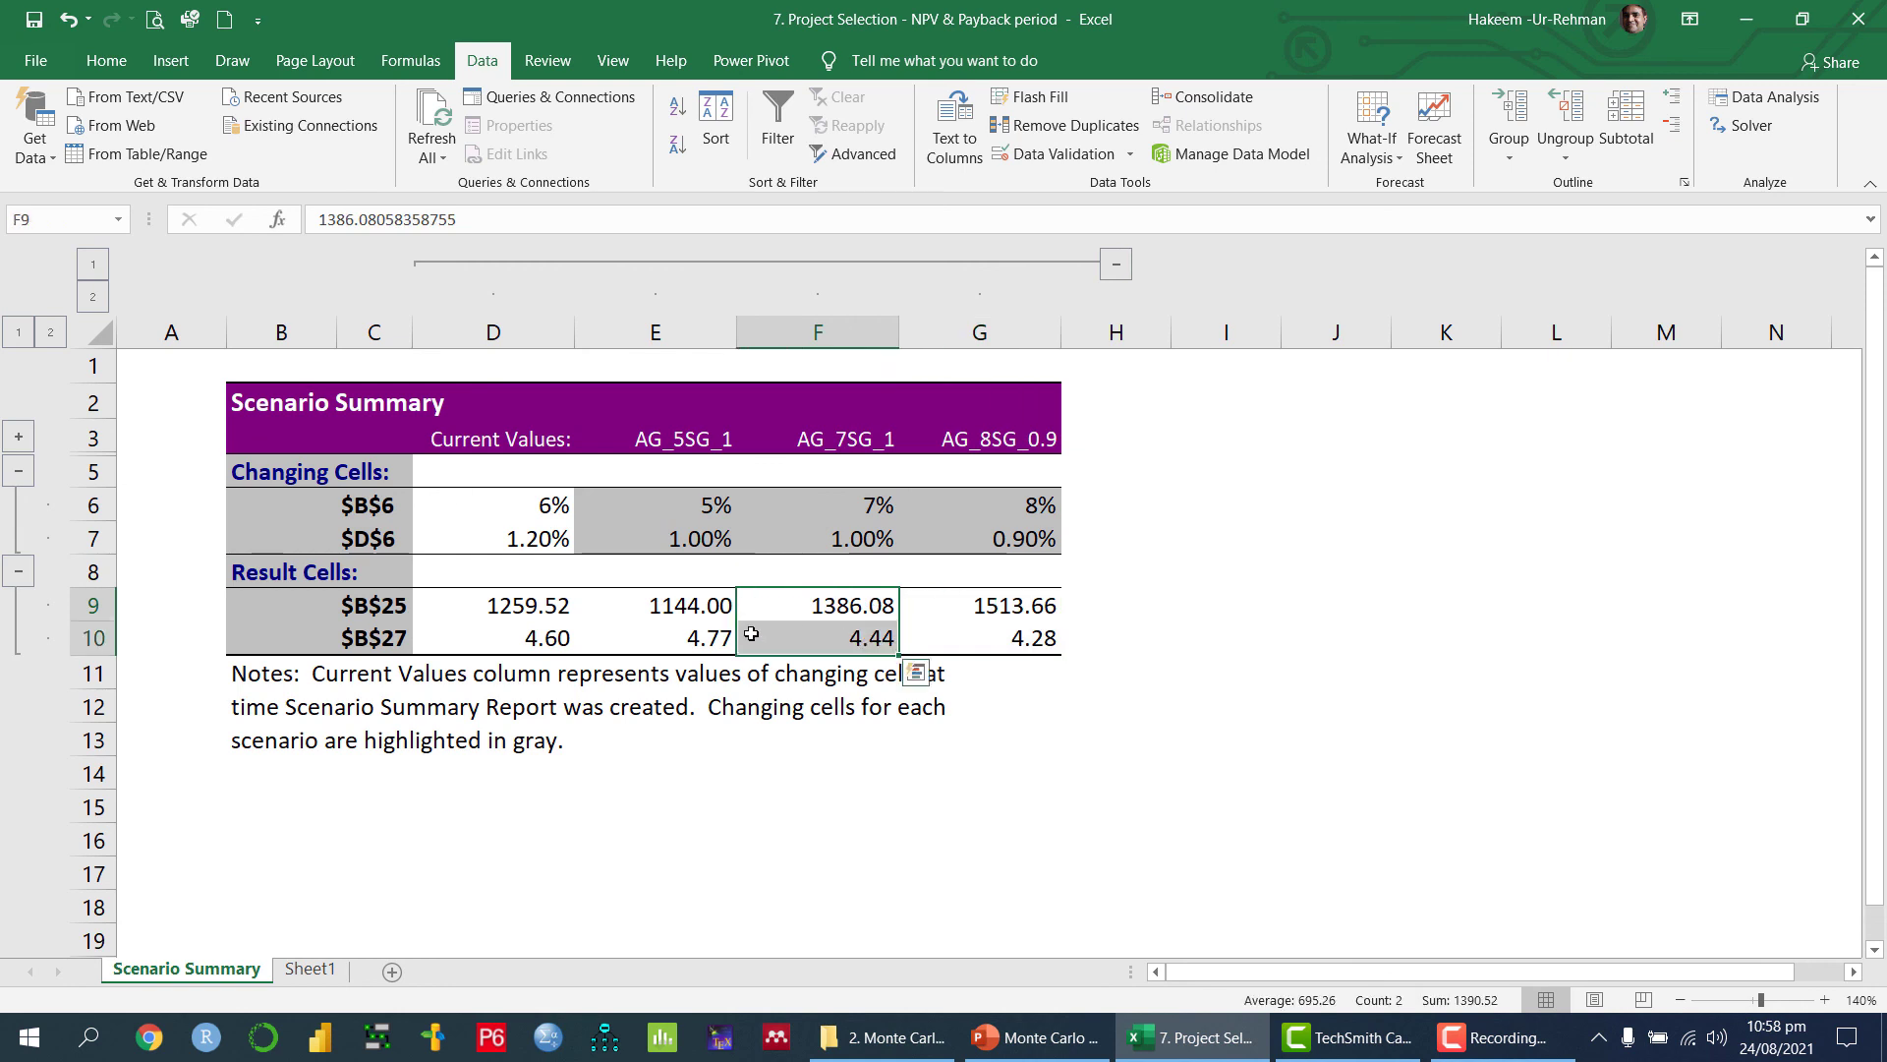
{"action": "left_click_drag", "start_coordinate": [693, 610], "coordinate": [693, 644]}
{"action": "left_click_drag", "start_coordinate": [539, 607], "coordinate": [538, 641]}
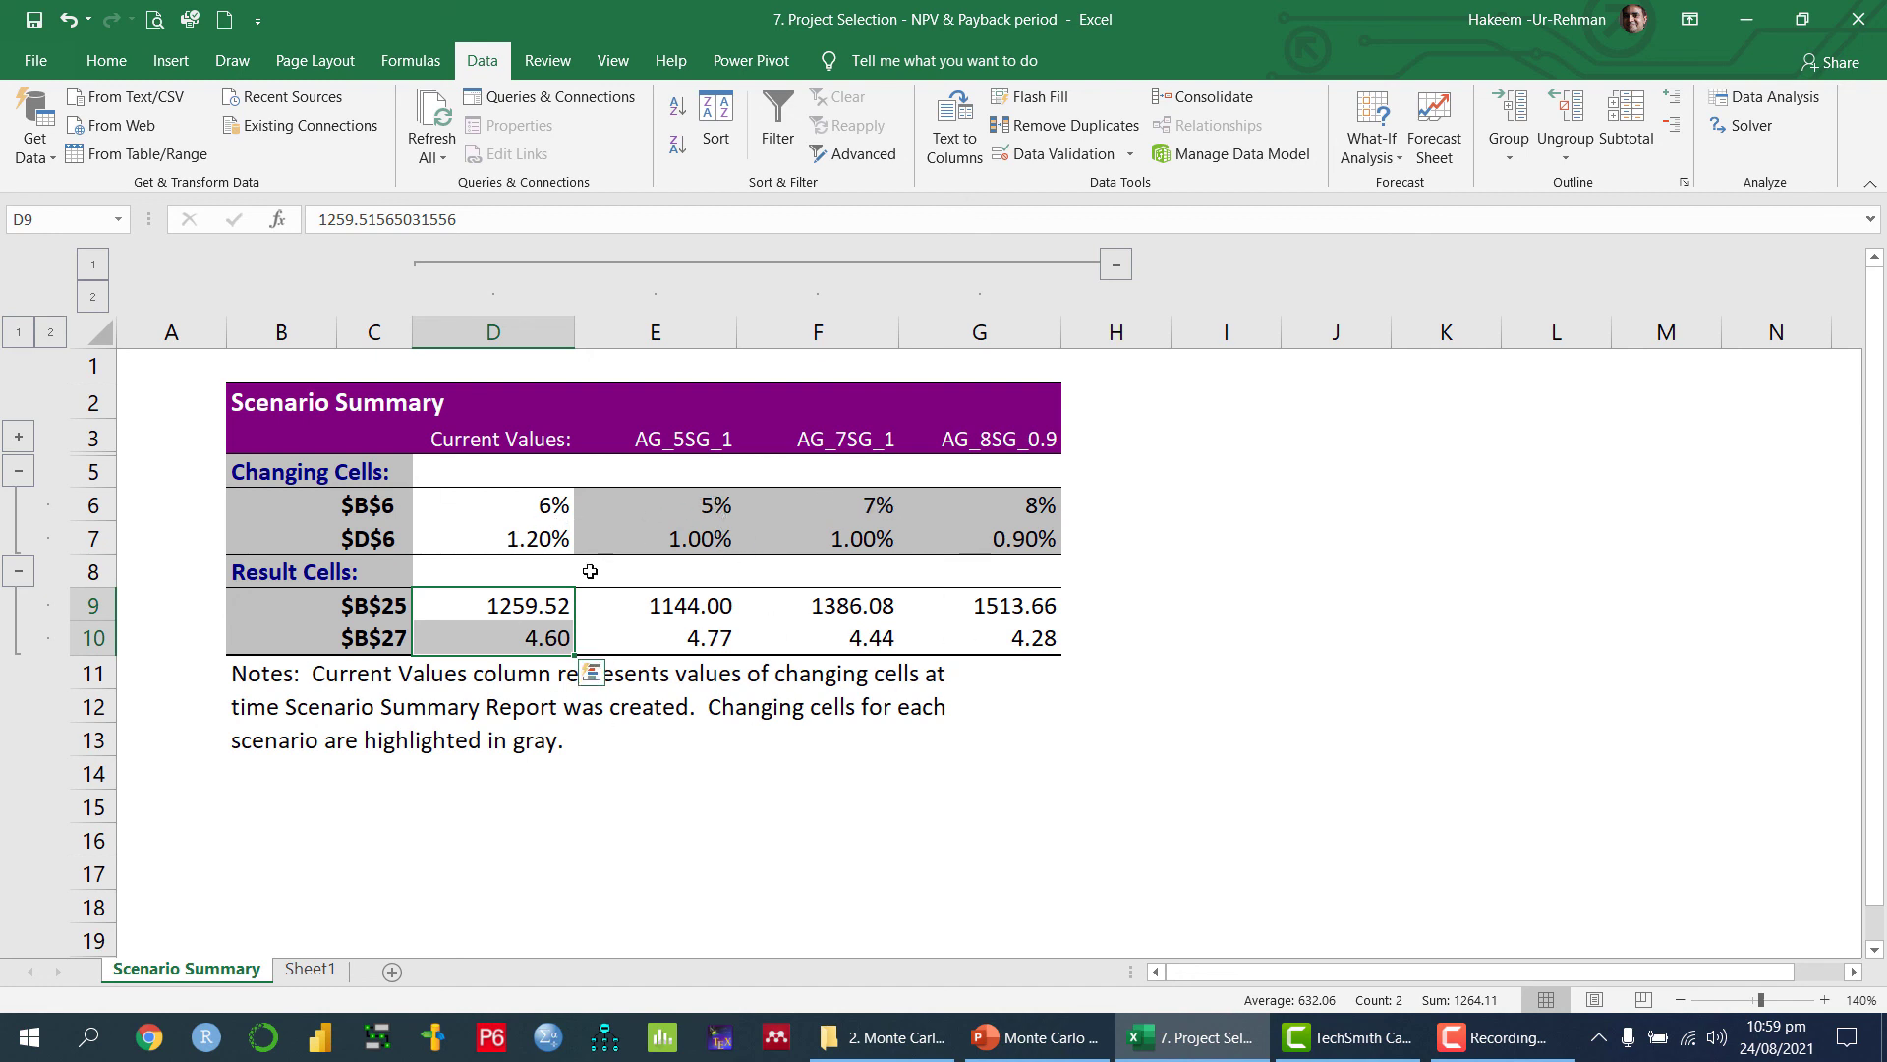
Step: Return to Sheet1 and review the input data, cash flows and Monte Carlo statistics
{"action": "left_click", "coordinate": [311, 969]}
{"action": "scroll", "coordinate": [610, 629], "scroll_direction": "up", "scroll_amount": 5}
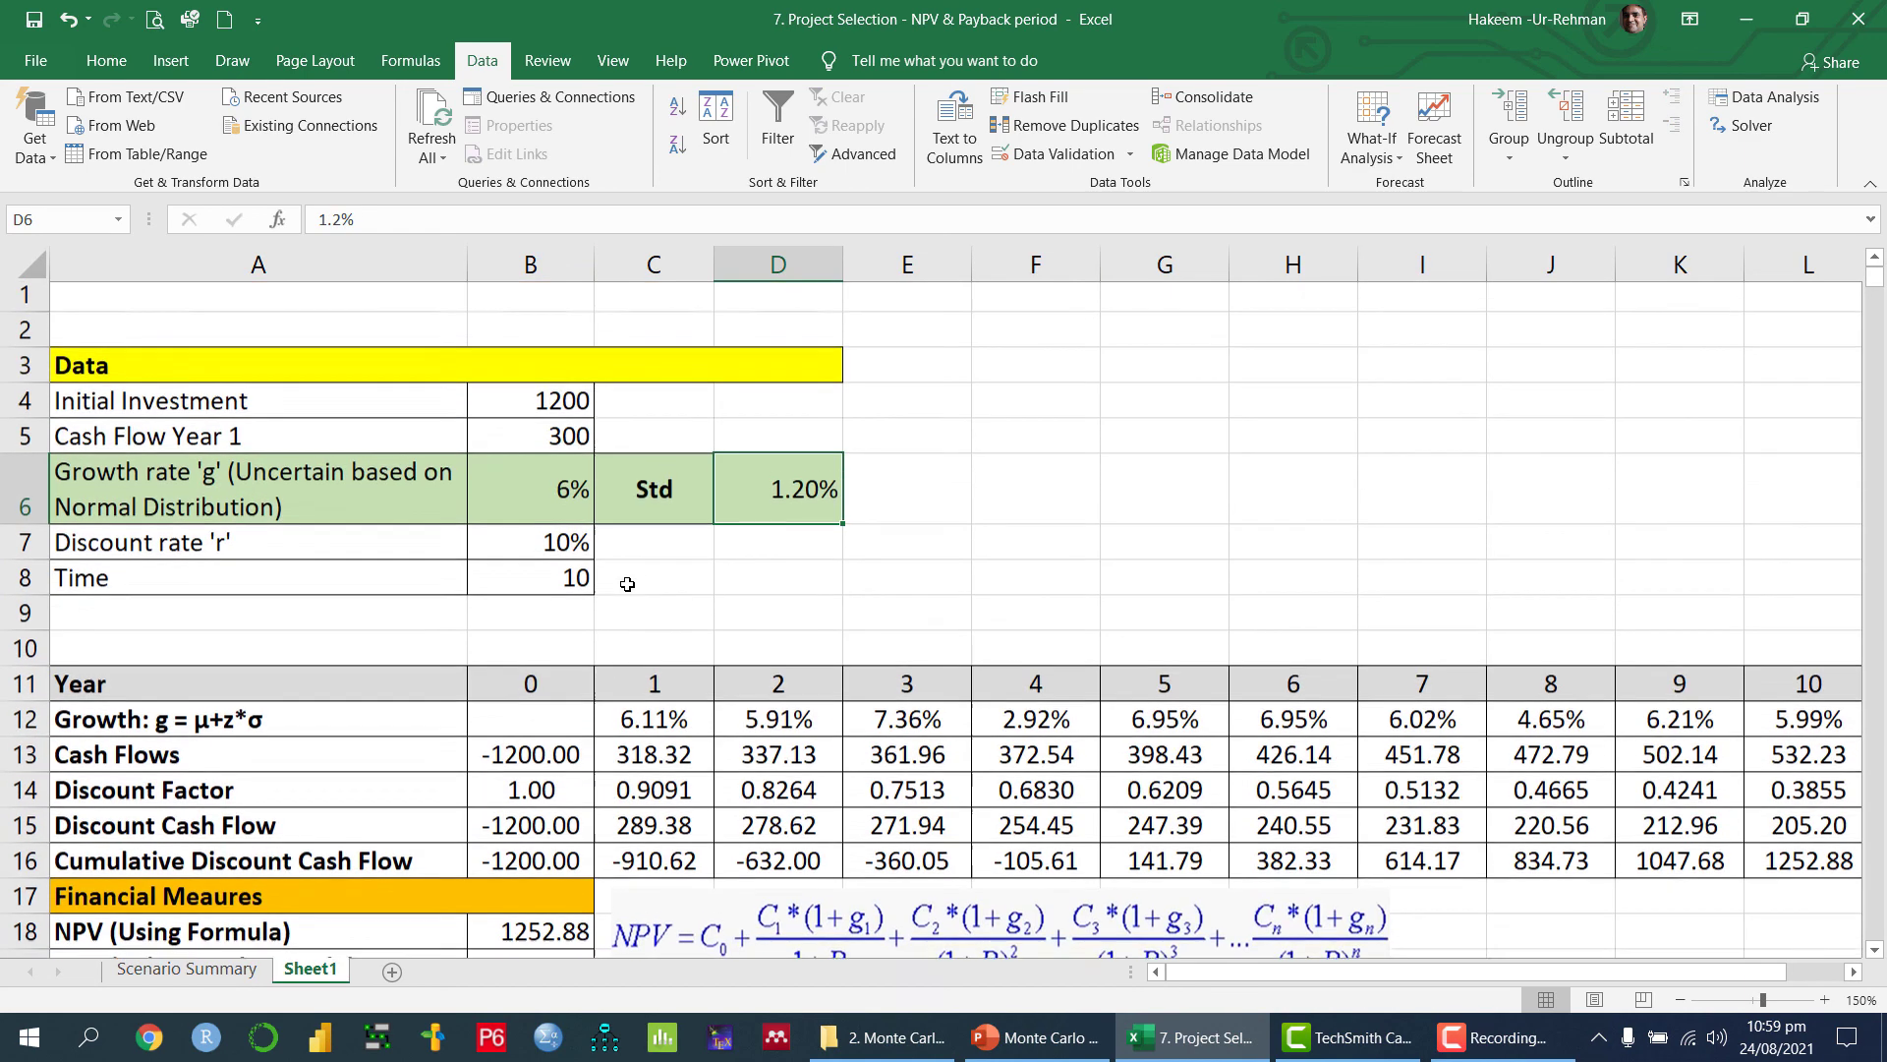
{"action": "scroll", "coordinate": [1068, 632], "scroll_direction": "down", "scroll_amount": 3}
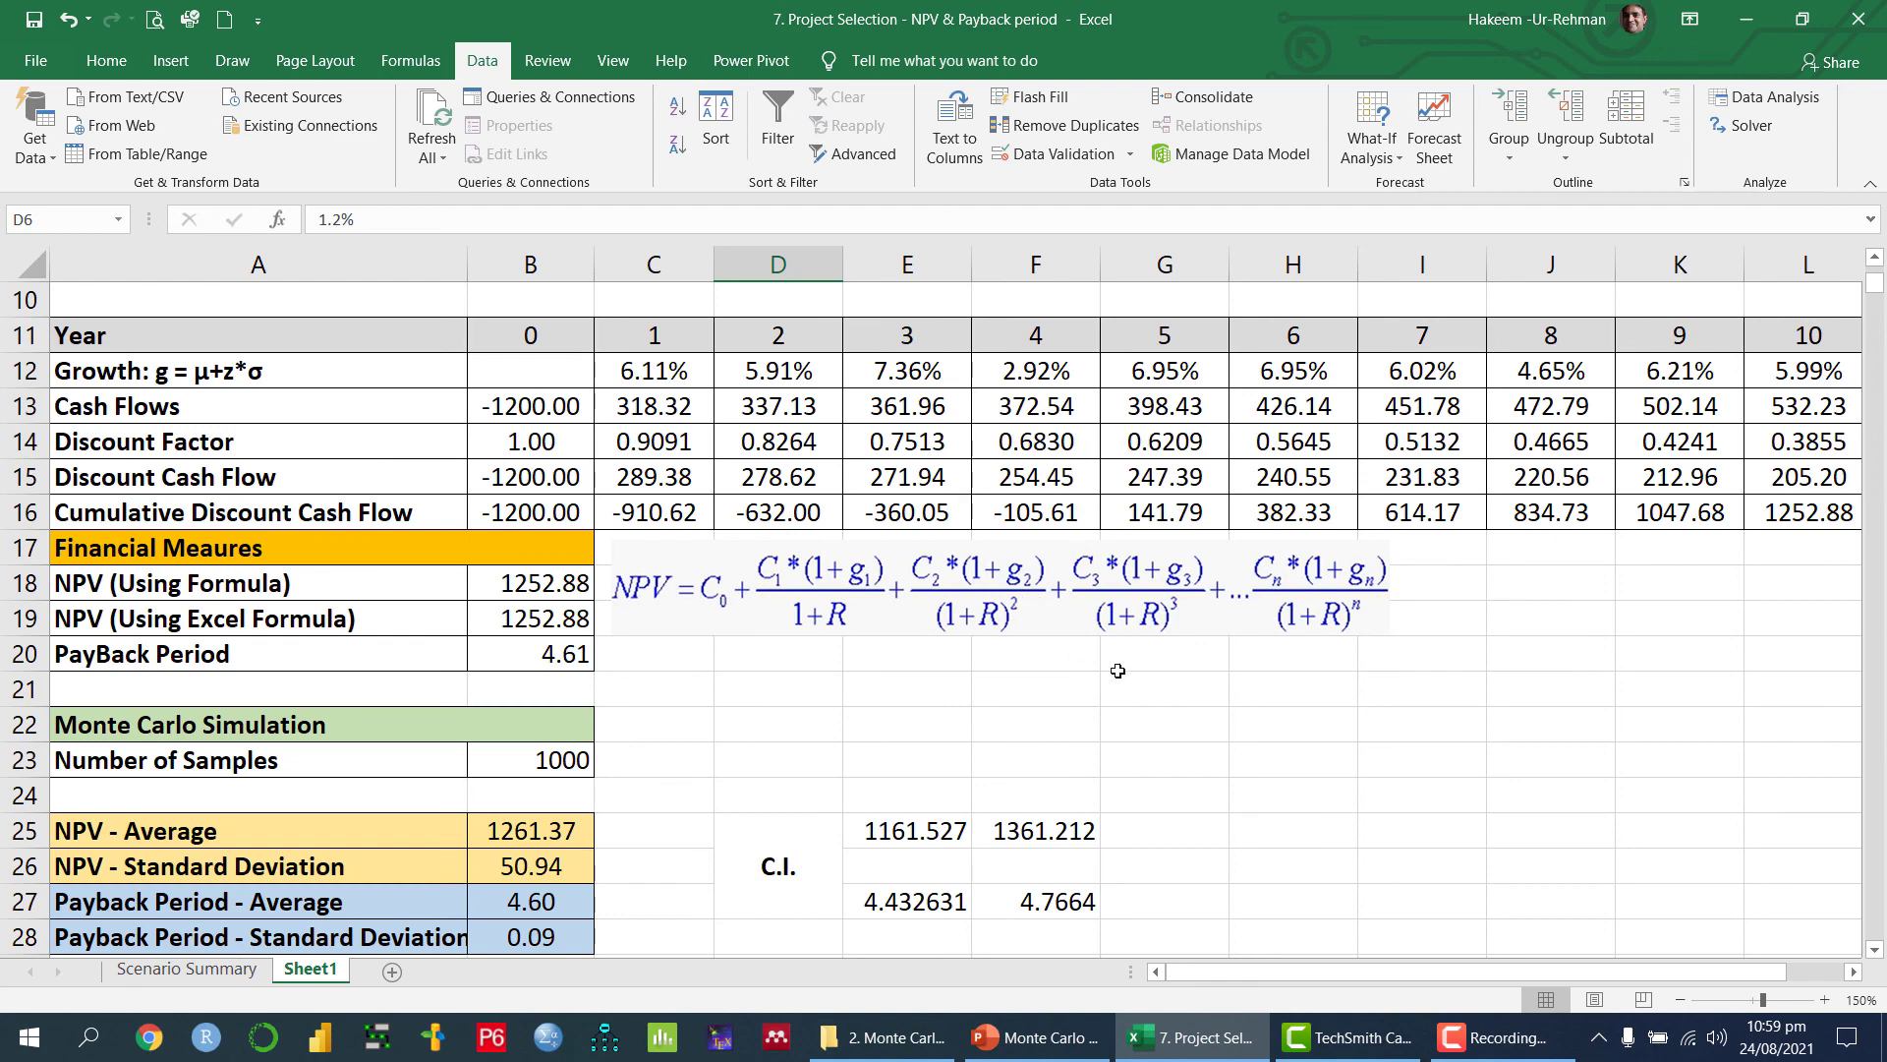